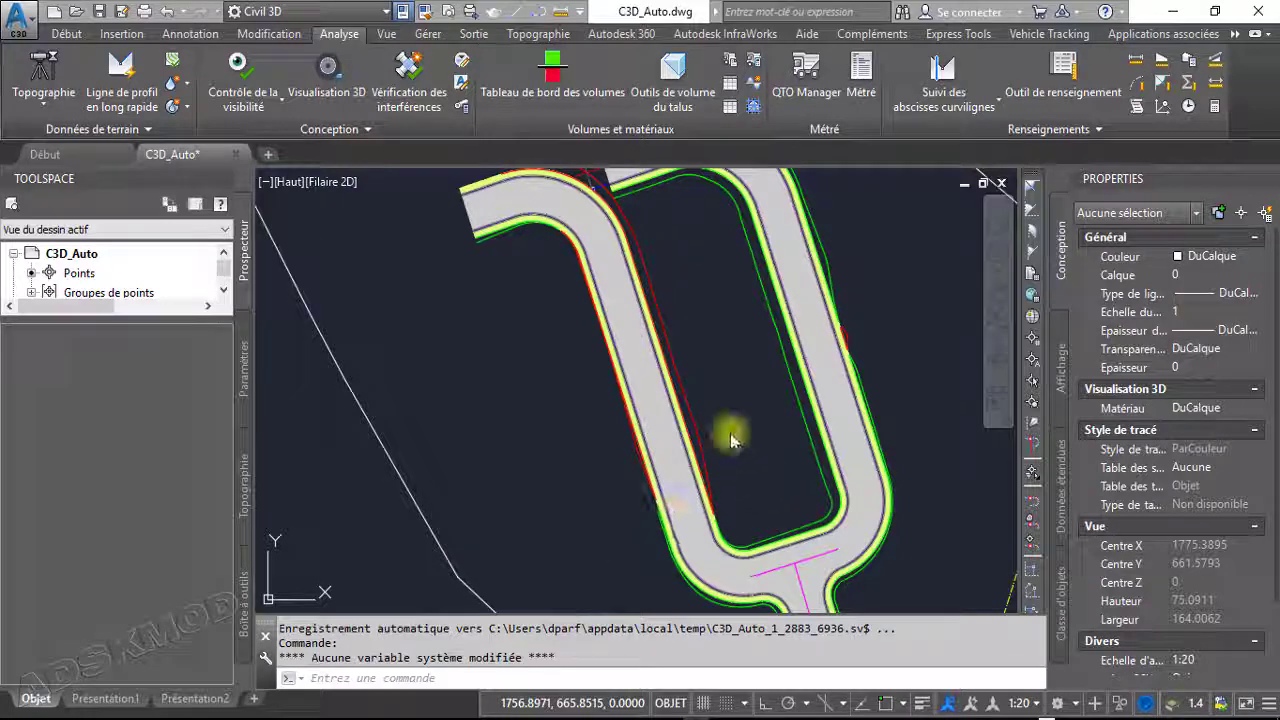
# Open the parameters in the properties of corridor P3D at the T-junction and collapse all its baselines
pyautogui.moveTo(746, 494); pyautogui.dragTo(594, 343, button='middle')
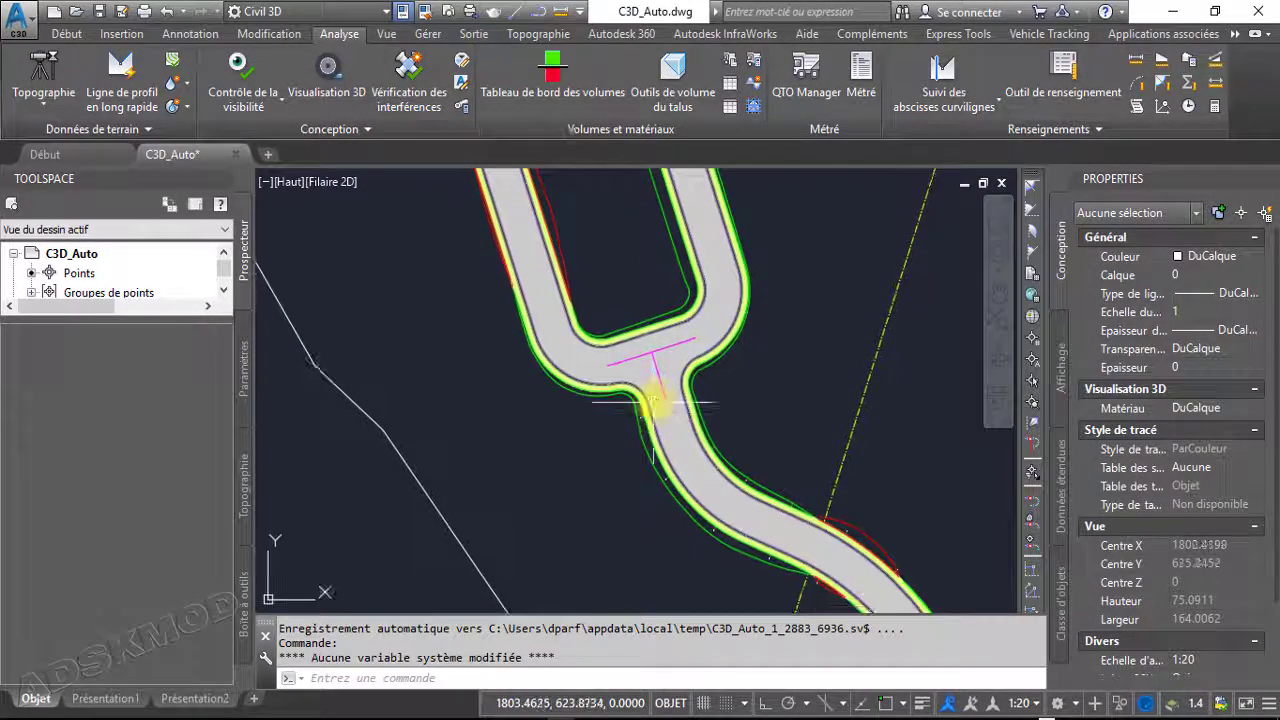
pyautogui.scroll(2, 652, 385)
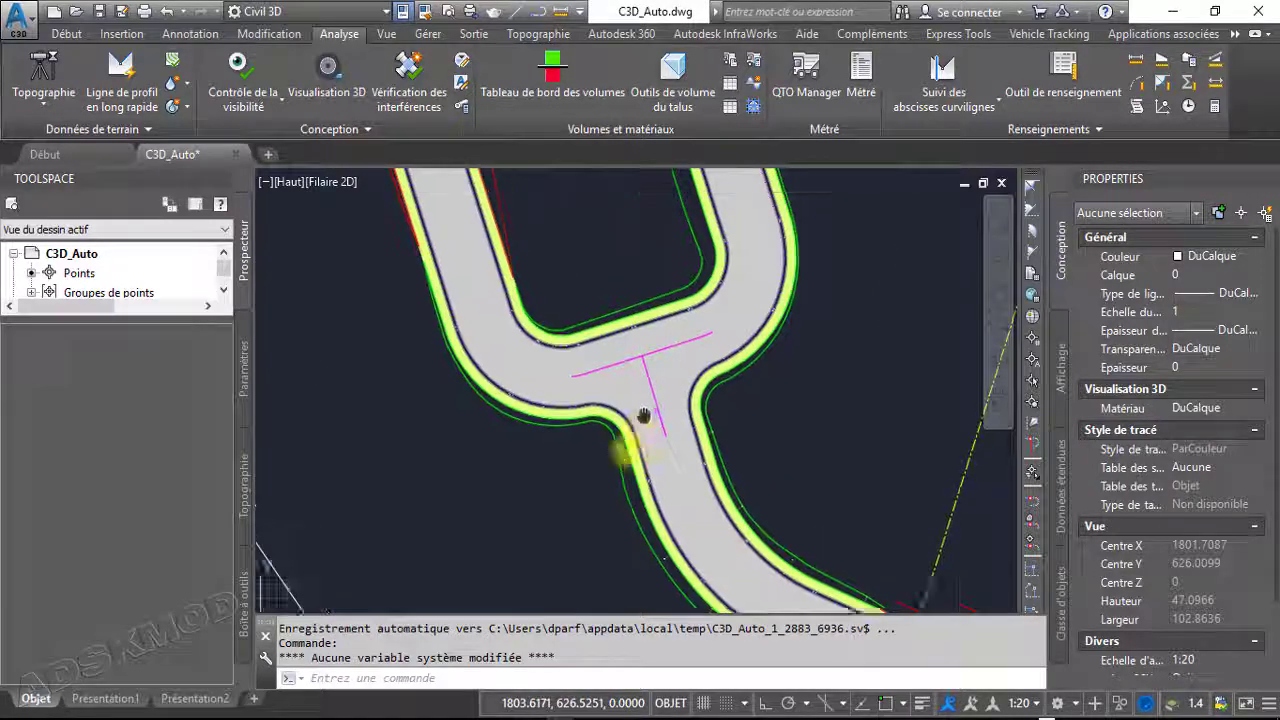
pyautogui.moveTo(643, 423); pyautogui.dragTo(618, 503, button='middle')
pyautogui.click(647, 433)
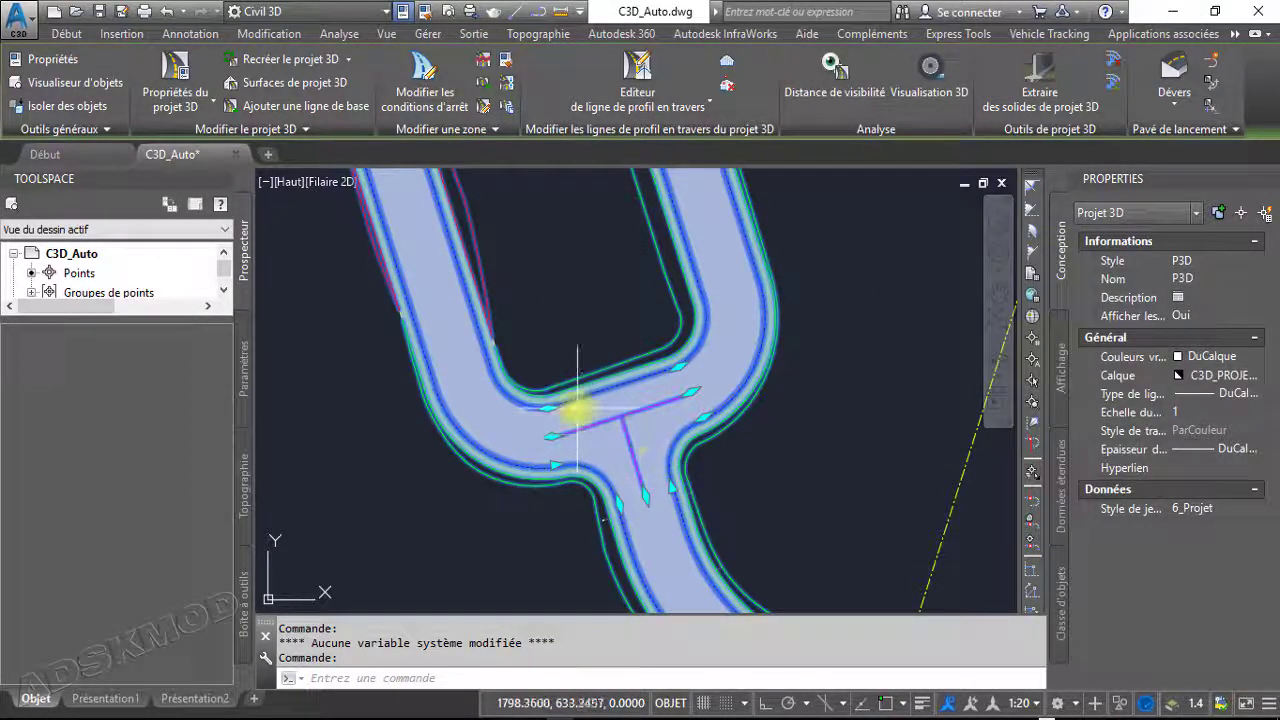
pyautogui.click(205, 78)
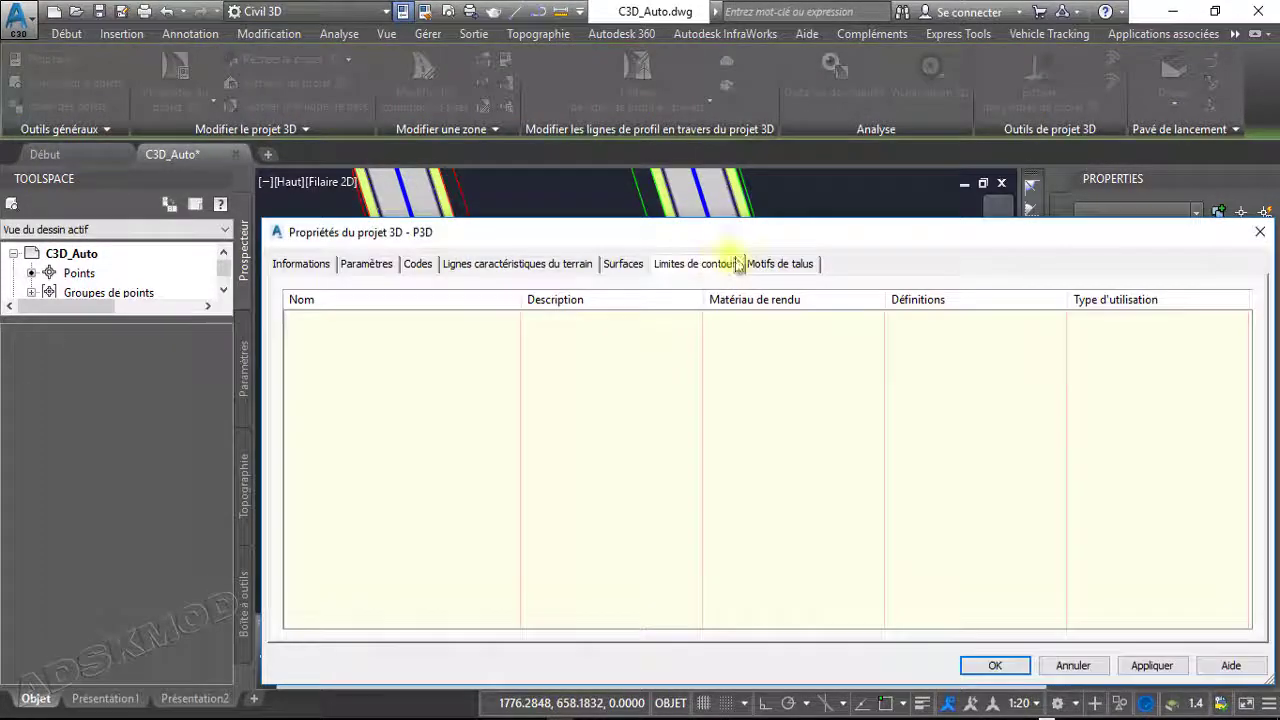
pyautogui.click(362, 263)
pyautogui.moveTo(268, 218); pyautogui.dragTo(586, 223)
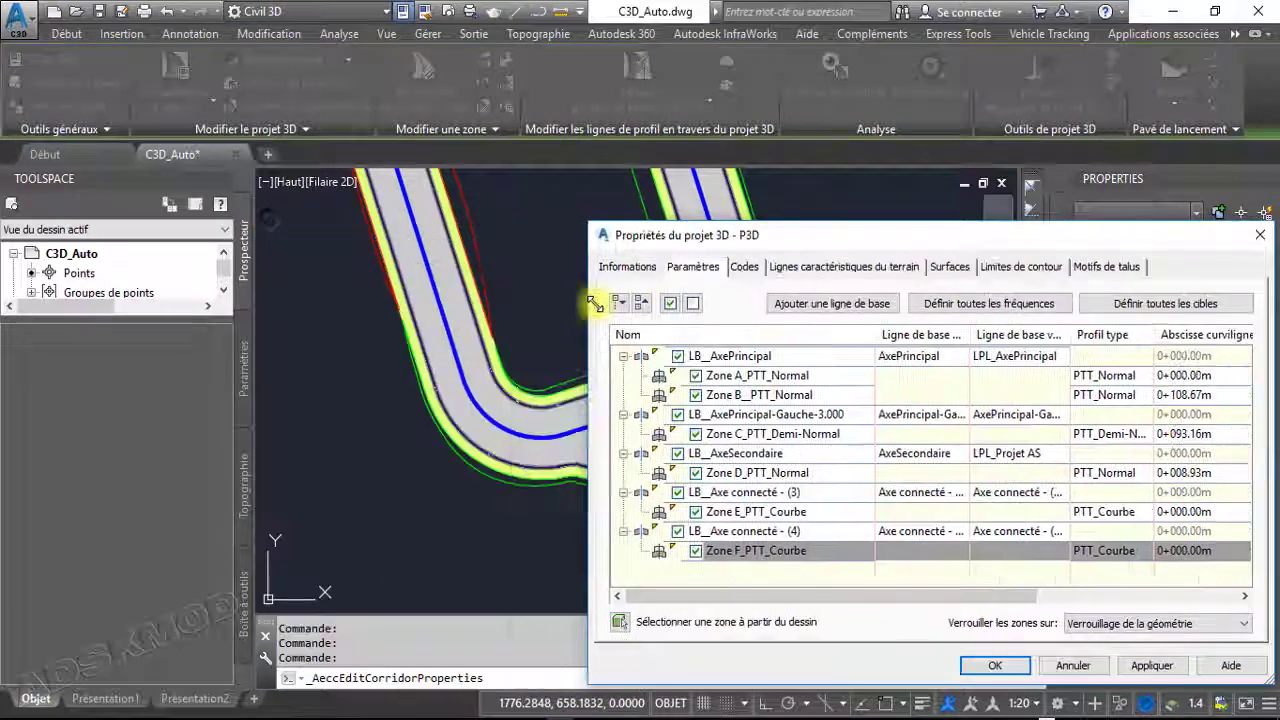
pyautogui.moveTo(995, 222); pyautogui.dragTo(1031, 30)
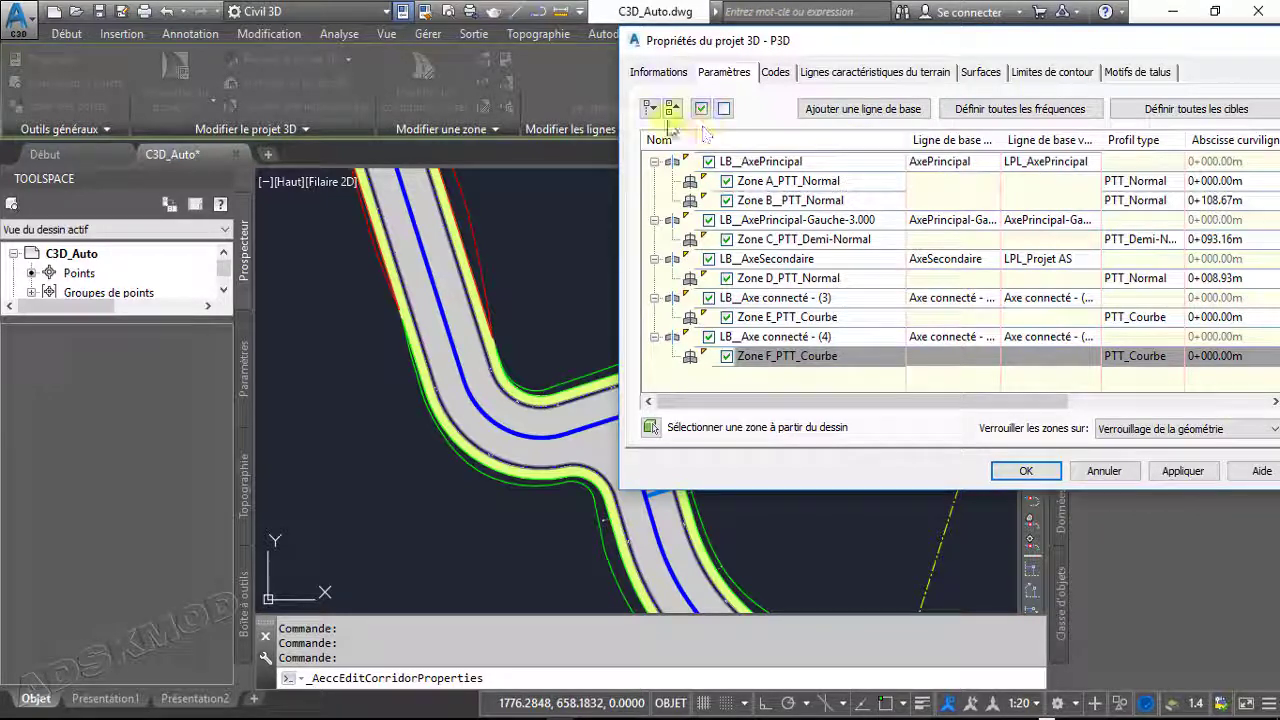
pyautogui.click(674, 110)
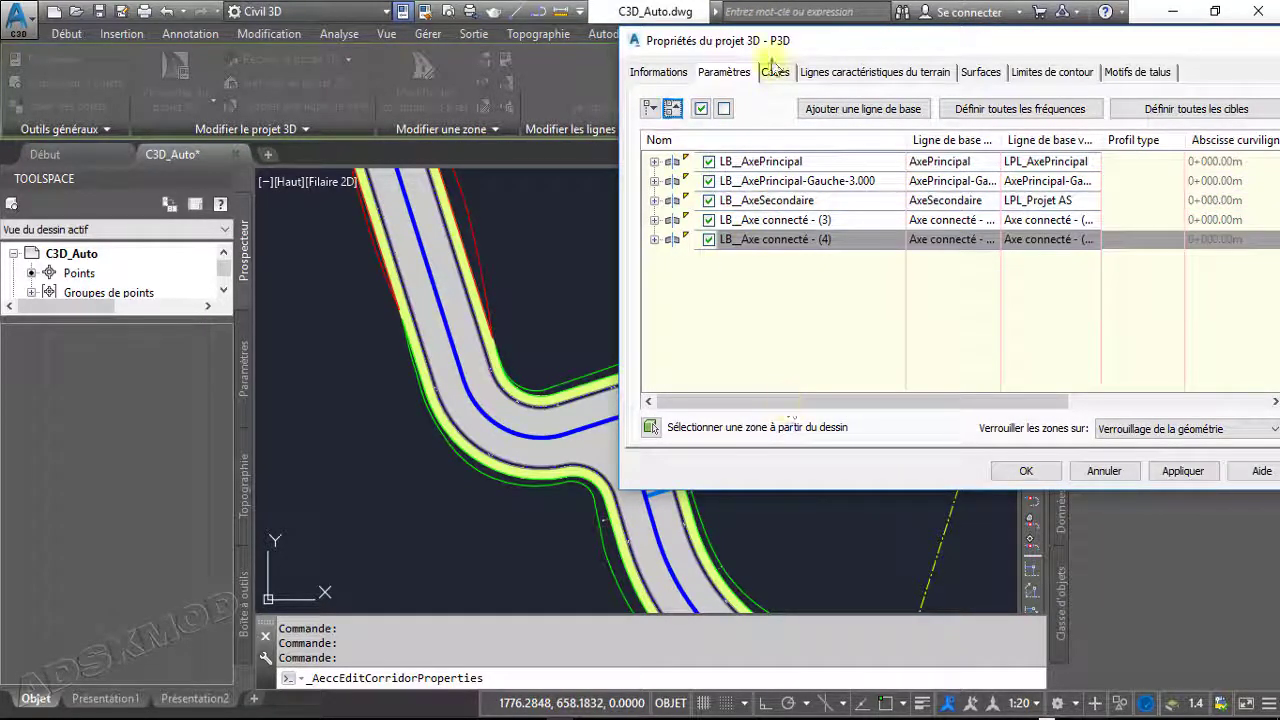
pyautogui.moveTo(735, 42); pyautogui.dragTo(983, 38)
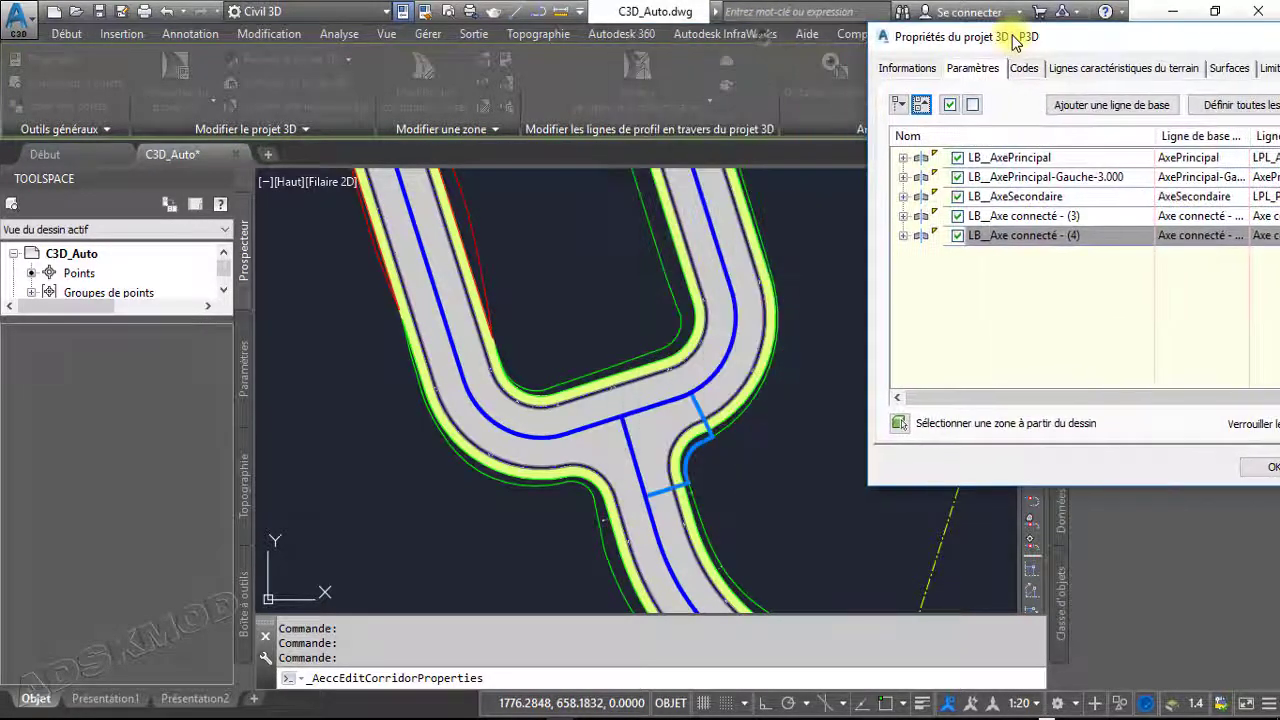
# Delete the baselines LB__Axe connecté - (3) and LB__Axe connecté - (4) from the corridor
pyautogui.click(1015, 220)
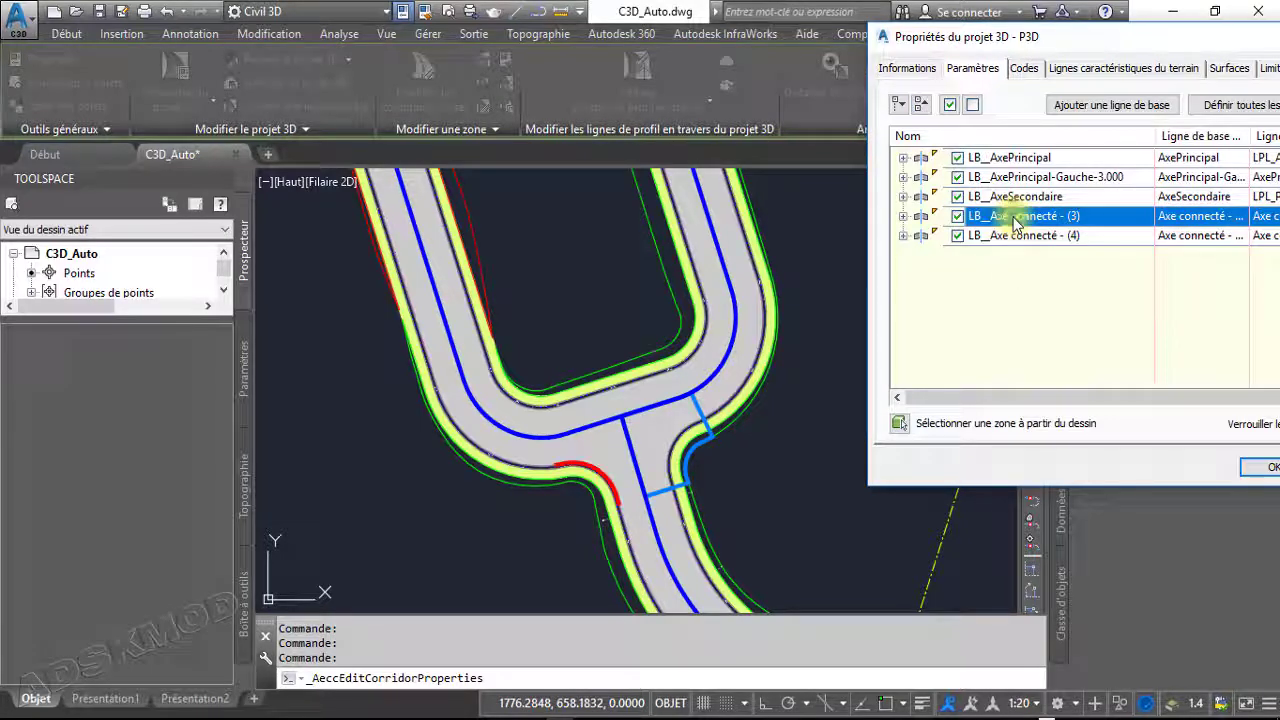
pyautogui.rightClick(1014, 219)
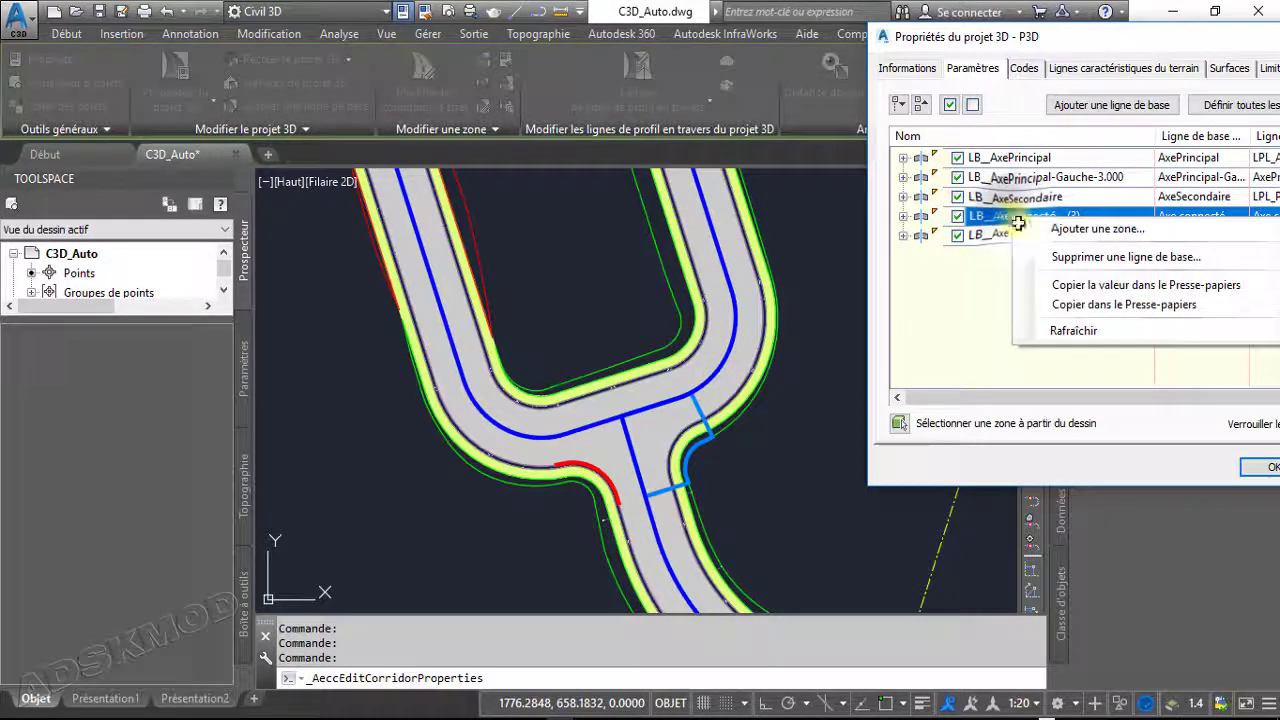
pyautogui.click(1066, 257)
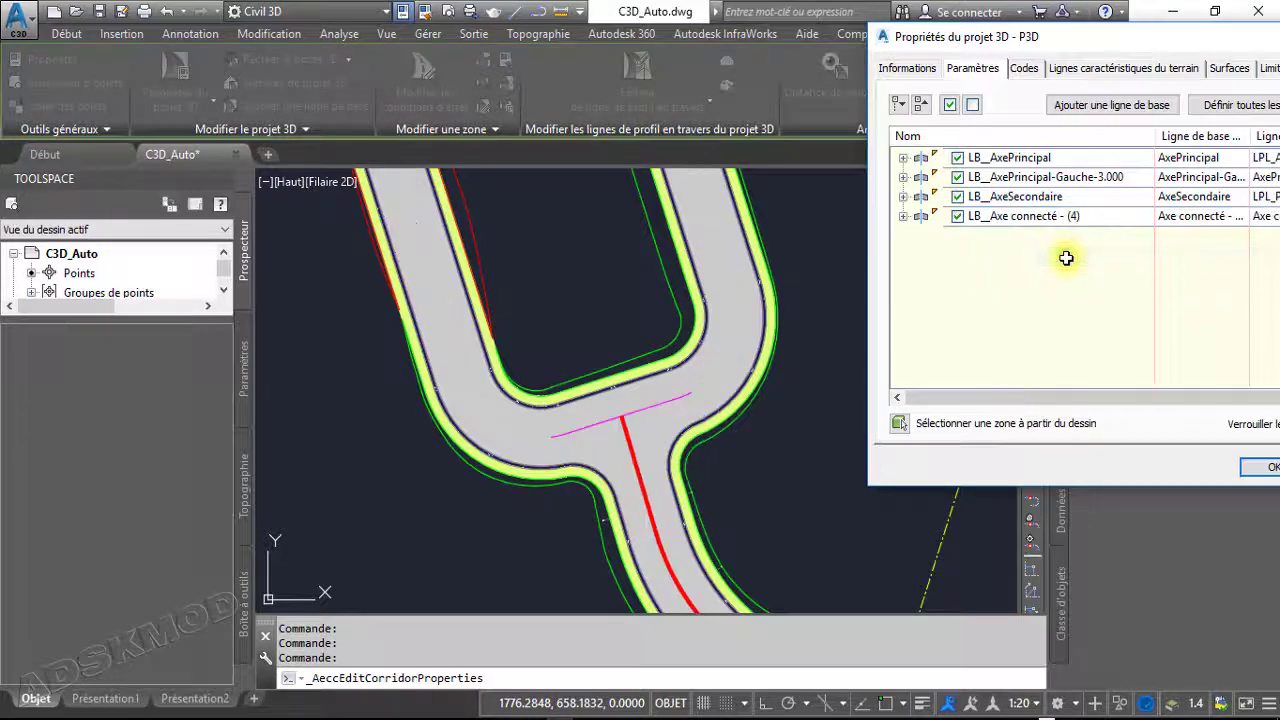
pyautogui.click(1030, 222)
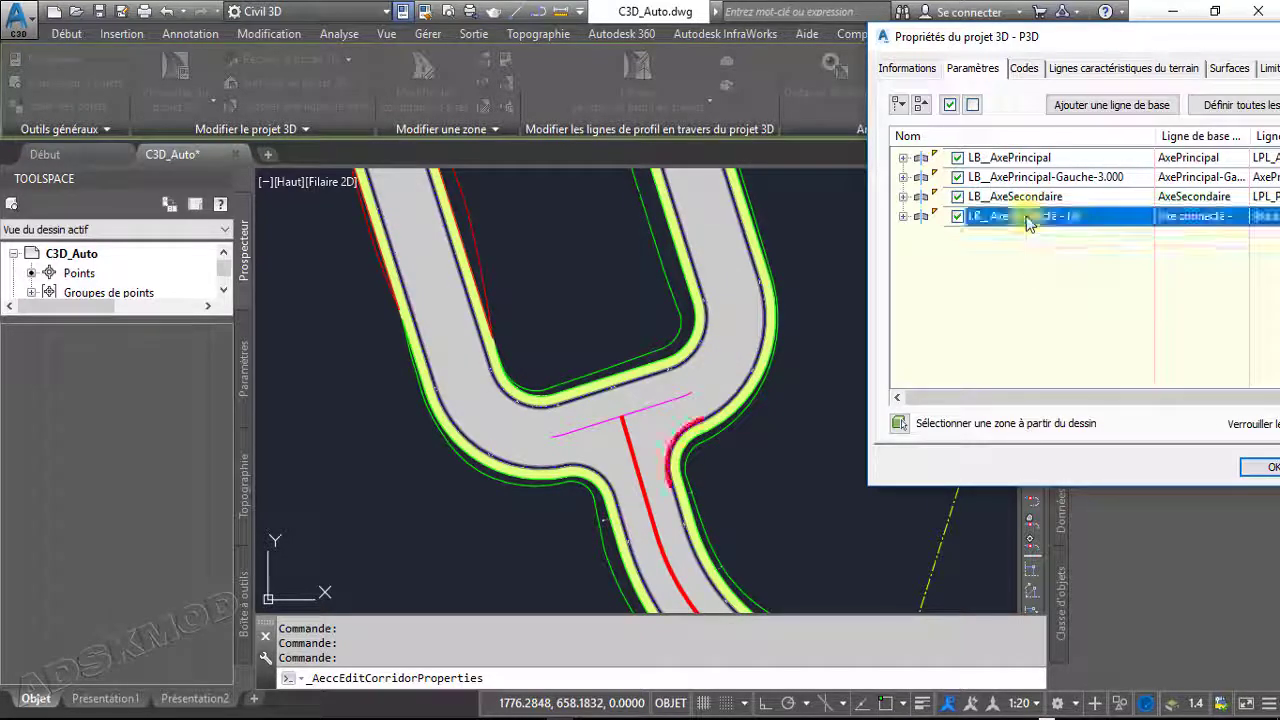
pyautogui.rightClick(1030, 222)
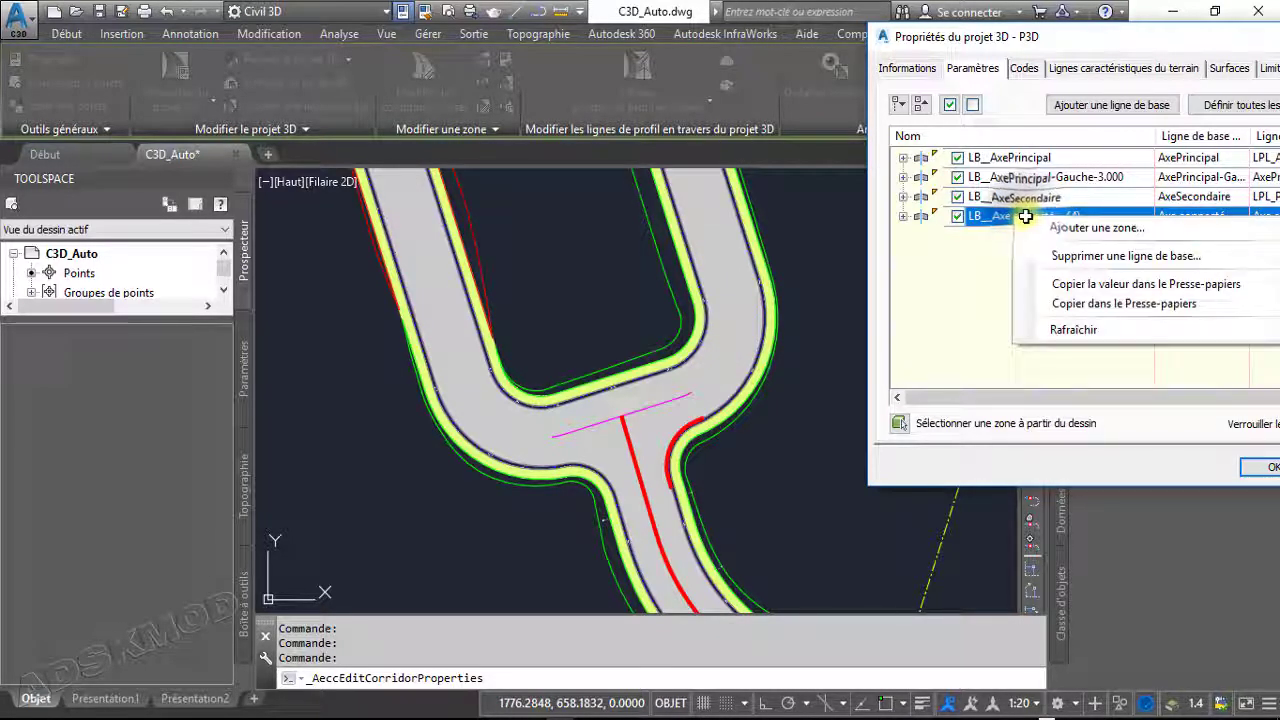
pyautogui.click(1066, 257)
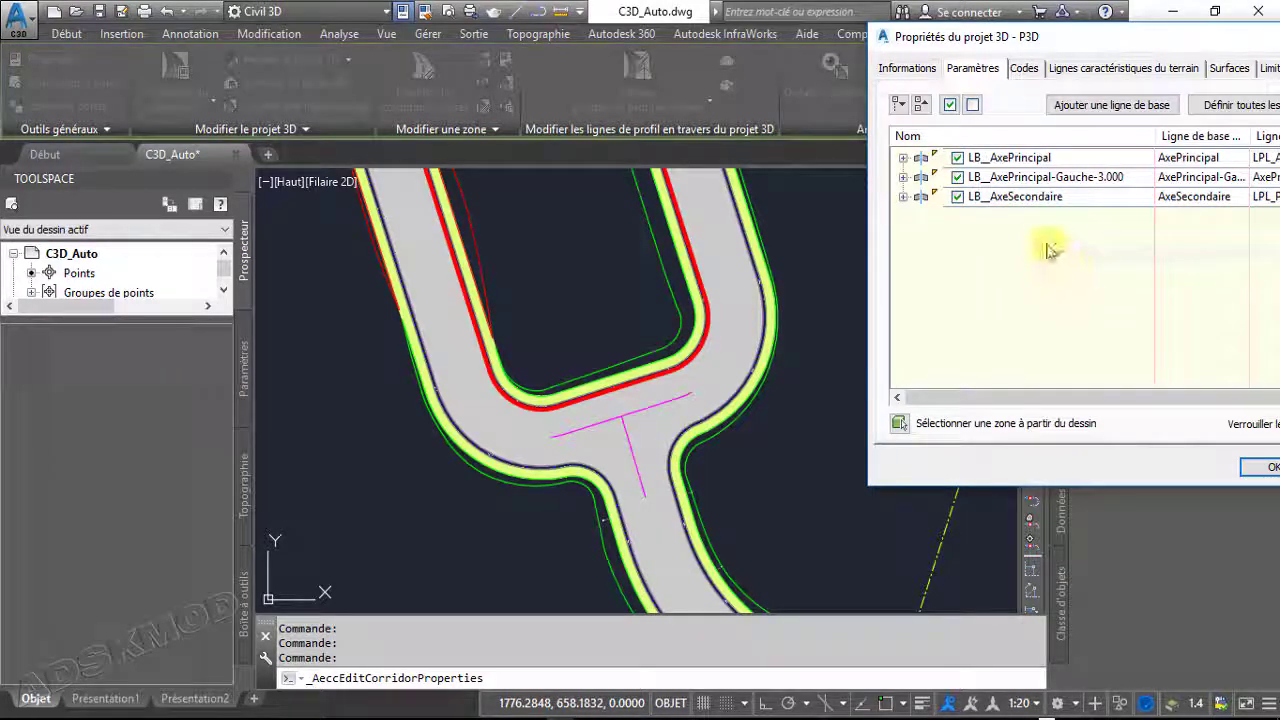
# Identify the remaining baselines in the drawing and delete LB__AxePrincipal-Gauche-3.000 from the corridor
pyautogui.click(1018, 197)
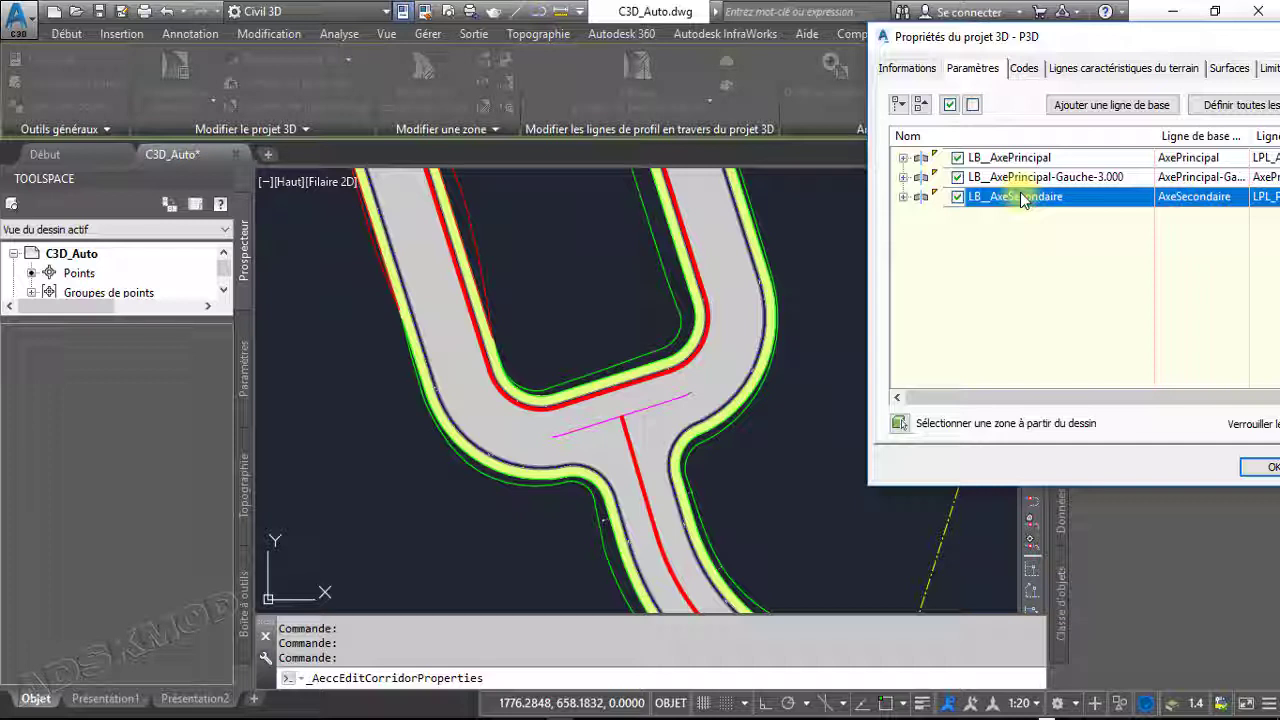
pyautogui.click(1021, 178)
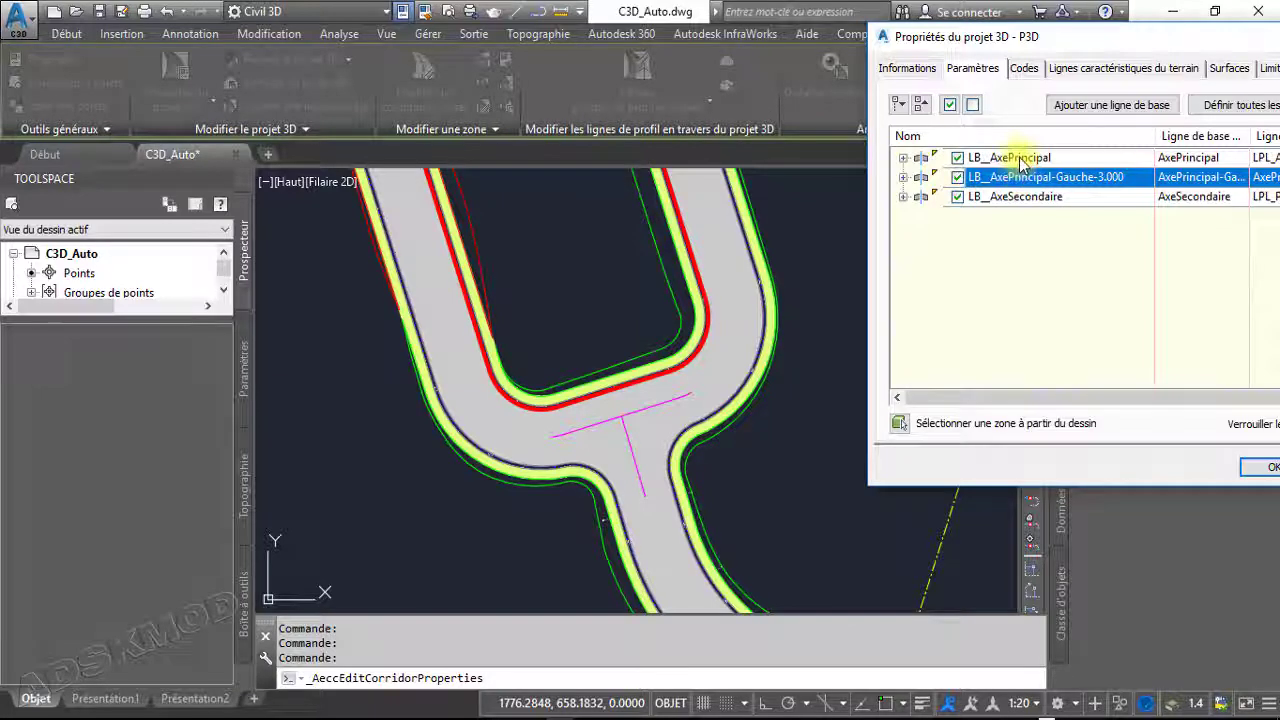
pyautogui.click(1021, 160)
pyautogui.click(1018, 178)
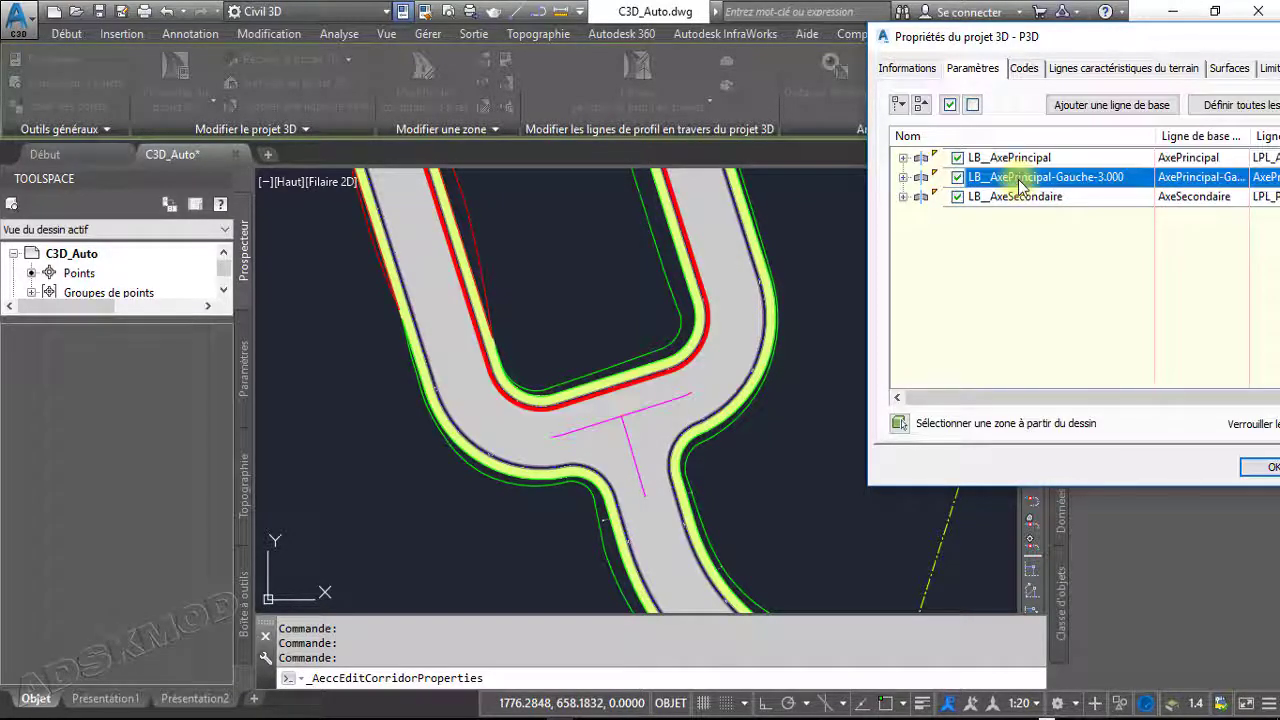
pyautogui.rightClick(1016, 183)
pyautogui.click(1090, 219)
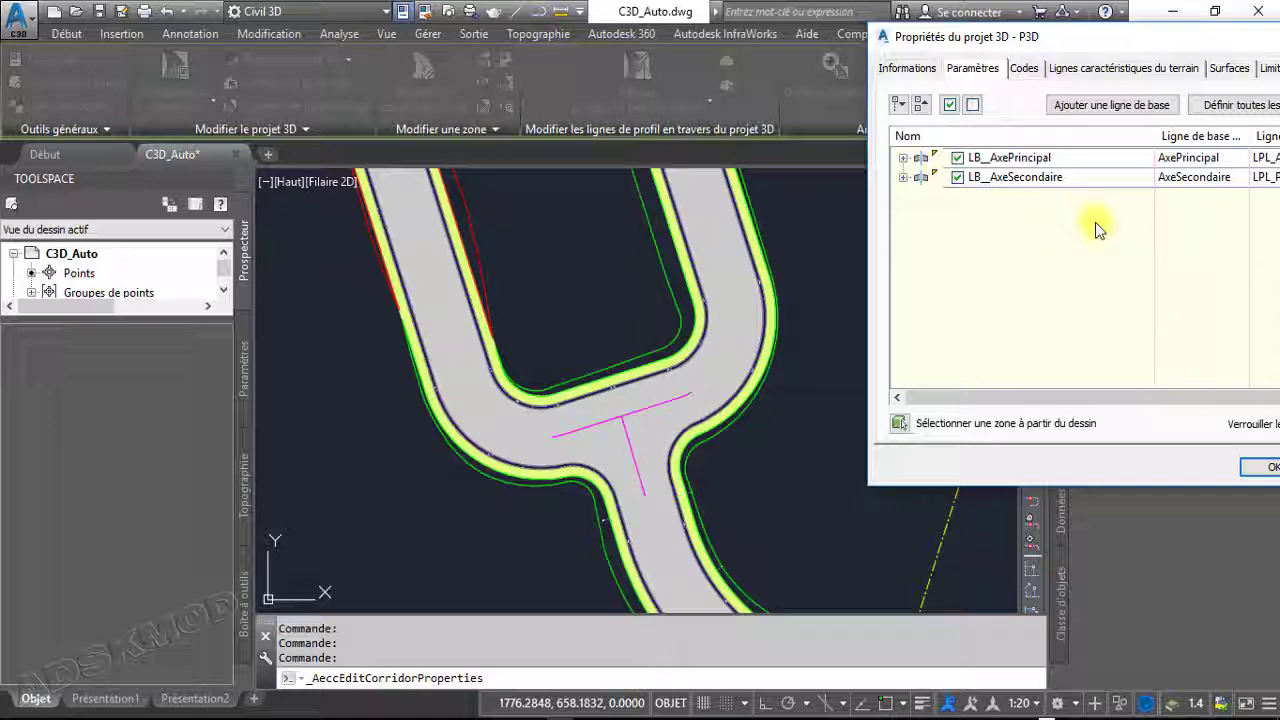
# Accept the modified properties of corridor P3D and rebuild it
pyautogui.moveTo(1004, 48); pyautogui.dragTo(689, 46)
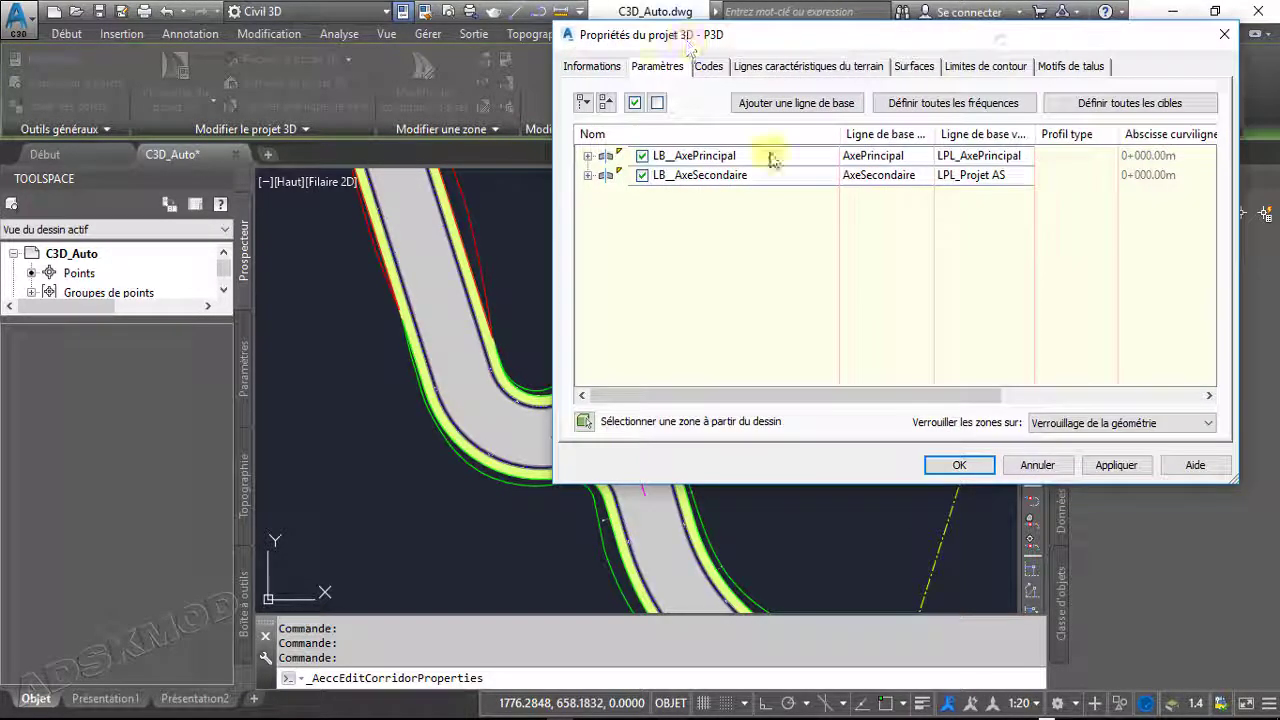
pyautogui.click(959, 465)
pyautogui.click(543, 314)
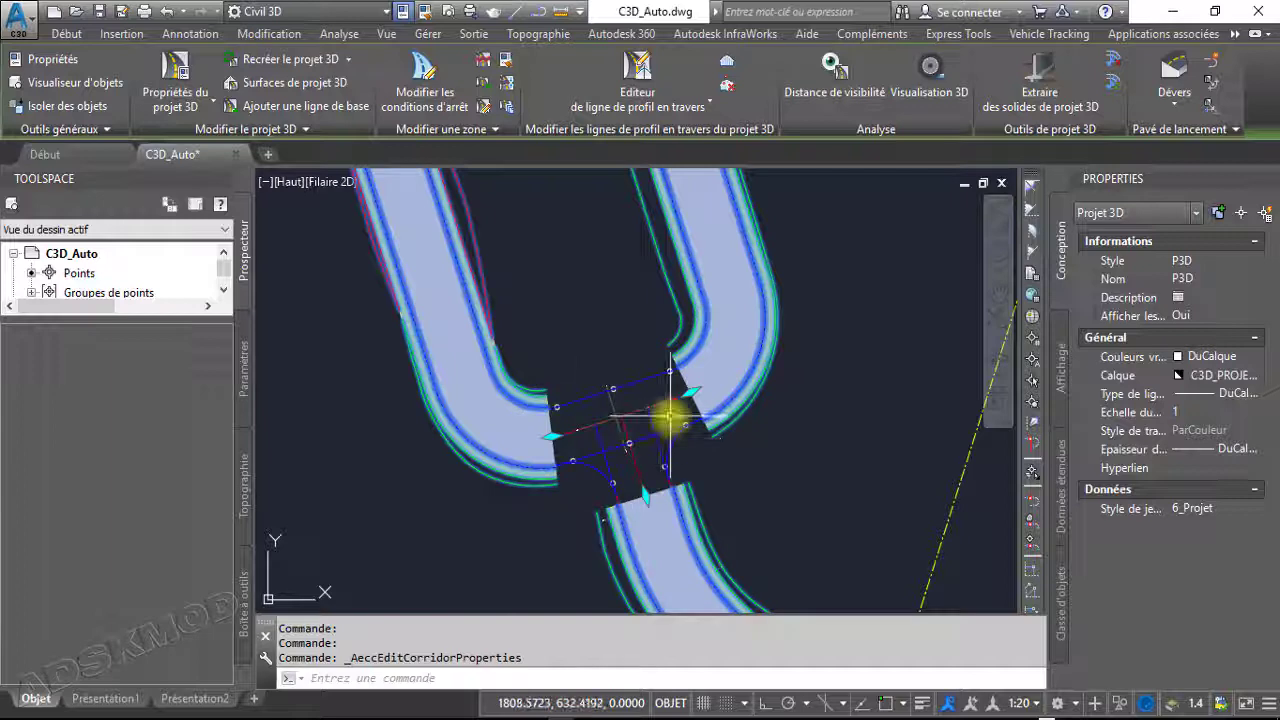
# Start creating an intersection at the point where the main and secondary alignments meet in the corridor gap
pyautogui.moveTo(670, 414)
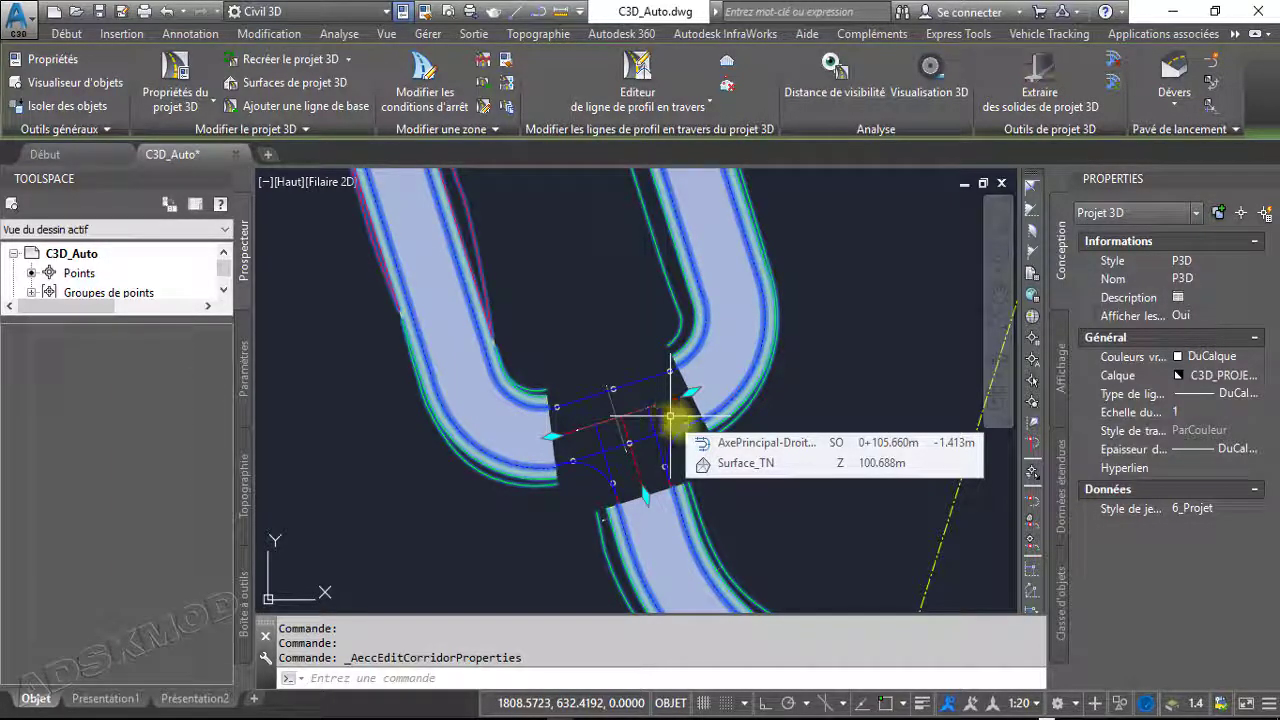
pyautogui.click(67, 33)
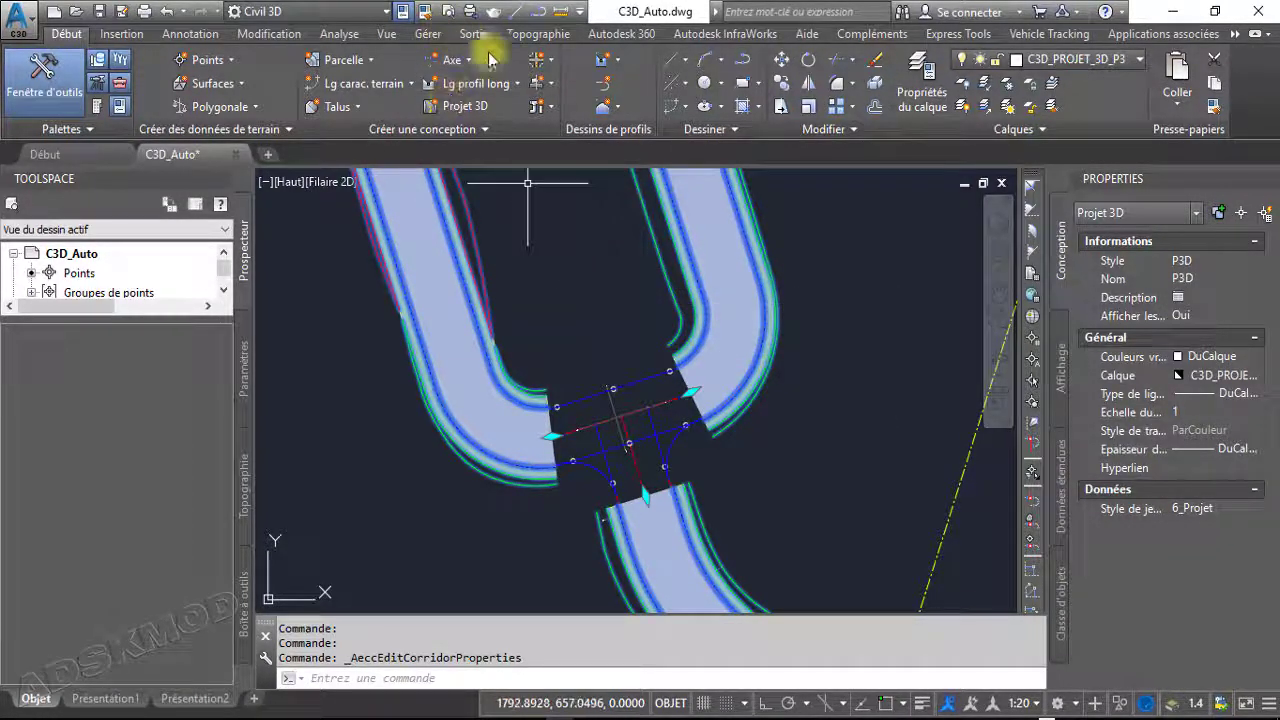
pyautogui.click(538, 64)
pyautogui.click(545, 90)
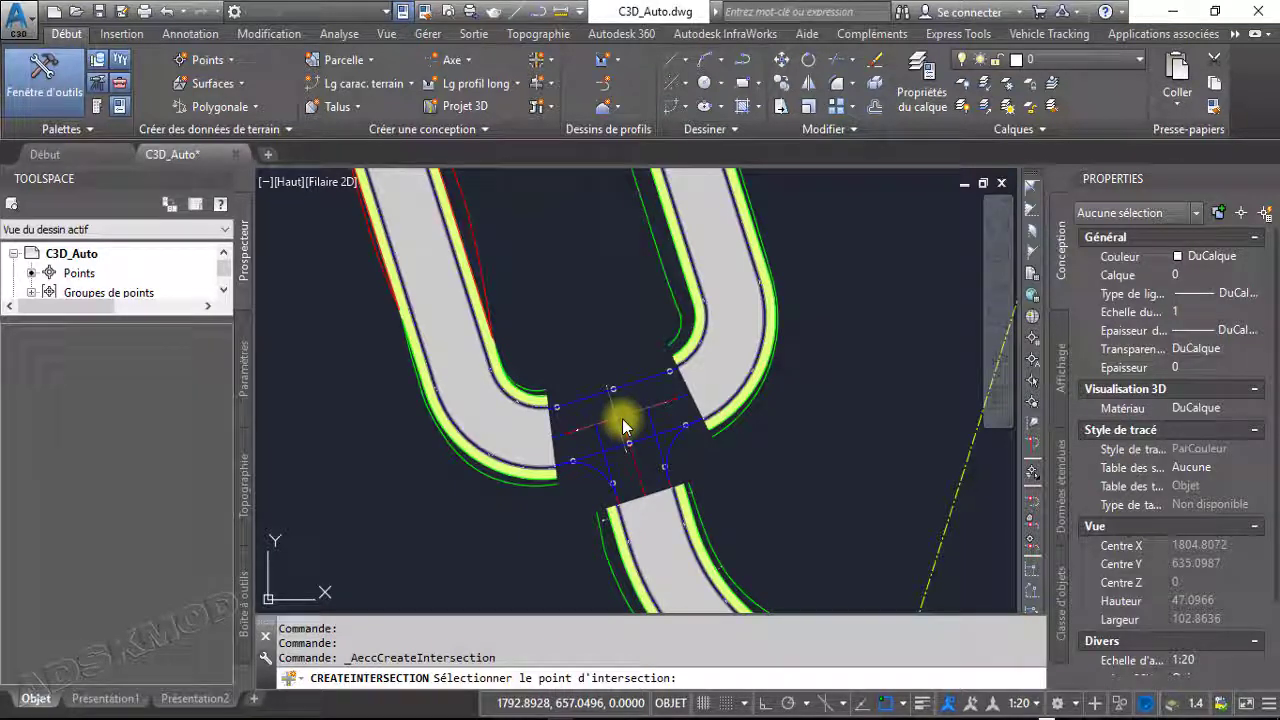
pyautogui.click(1170, 12)
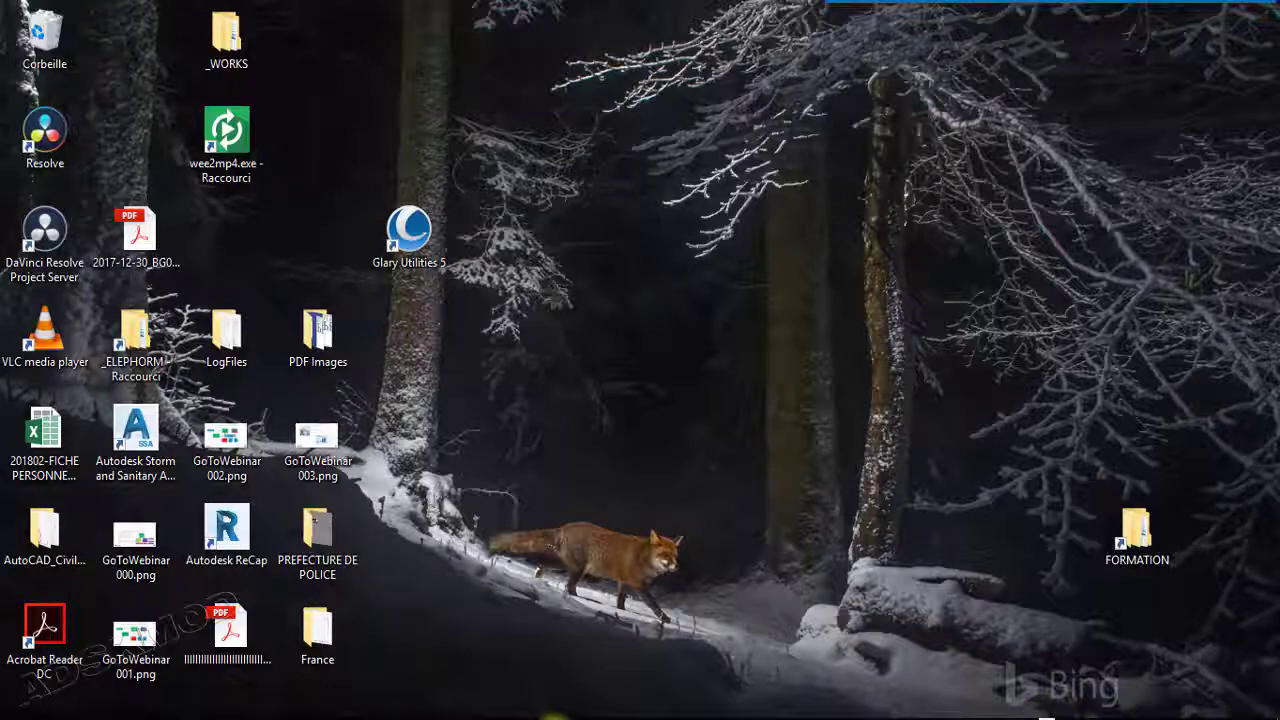
pyautogui.click(553, 719)
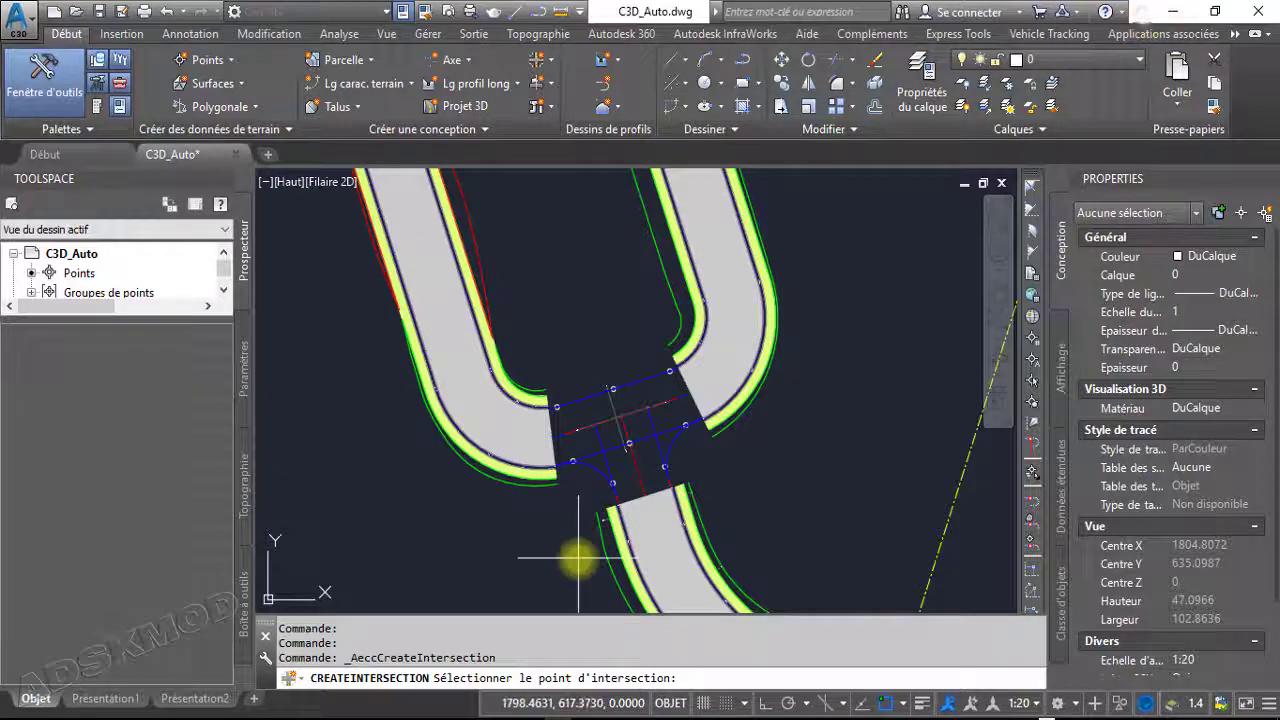
pyautogui.click(622, 415)
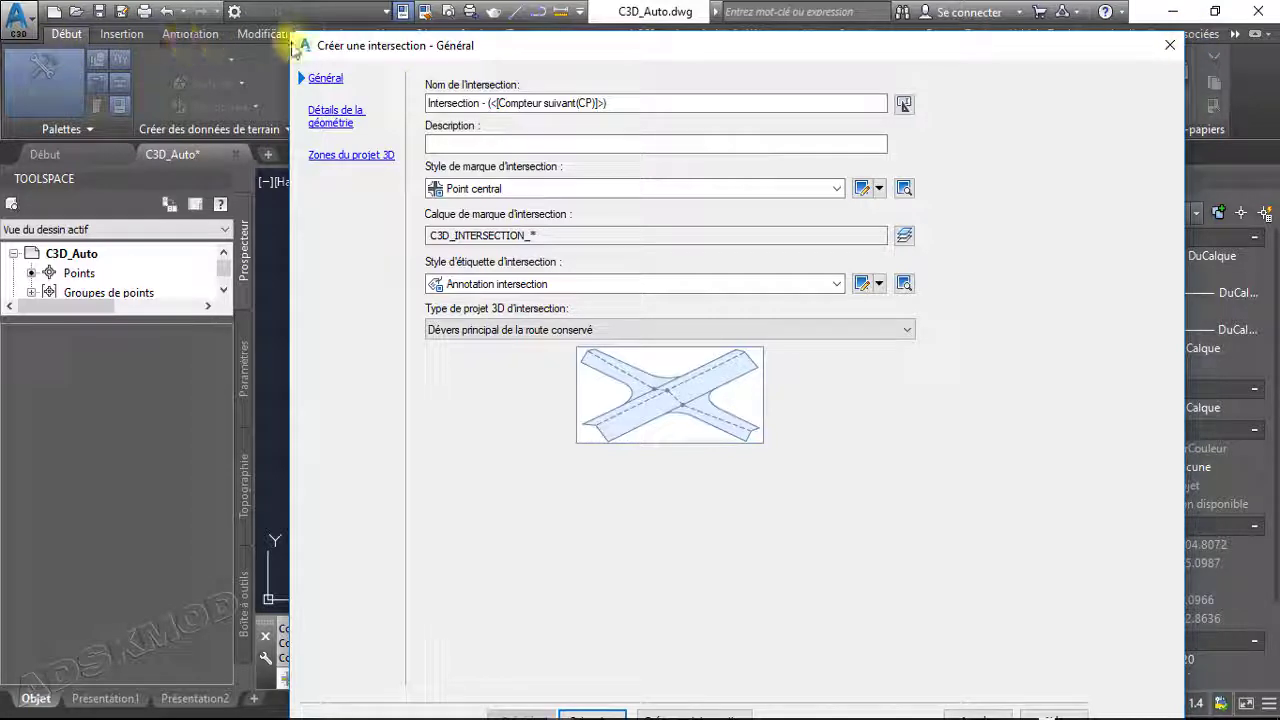
# Name the new intersection Inter-C3D
pyautogui.moveTo(457, 44); pyautogui.dragTo(451, 20)
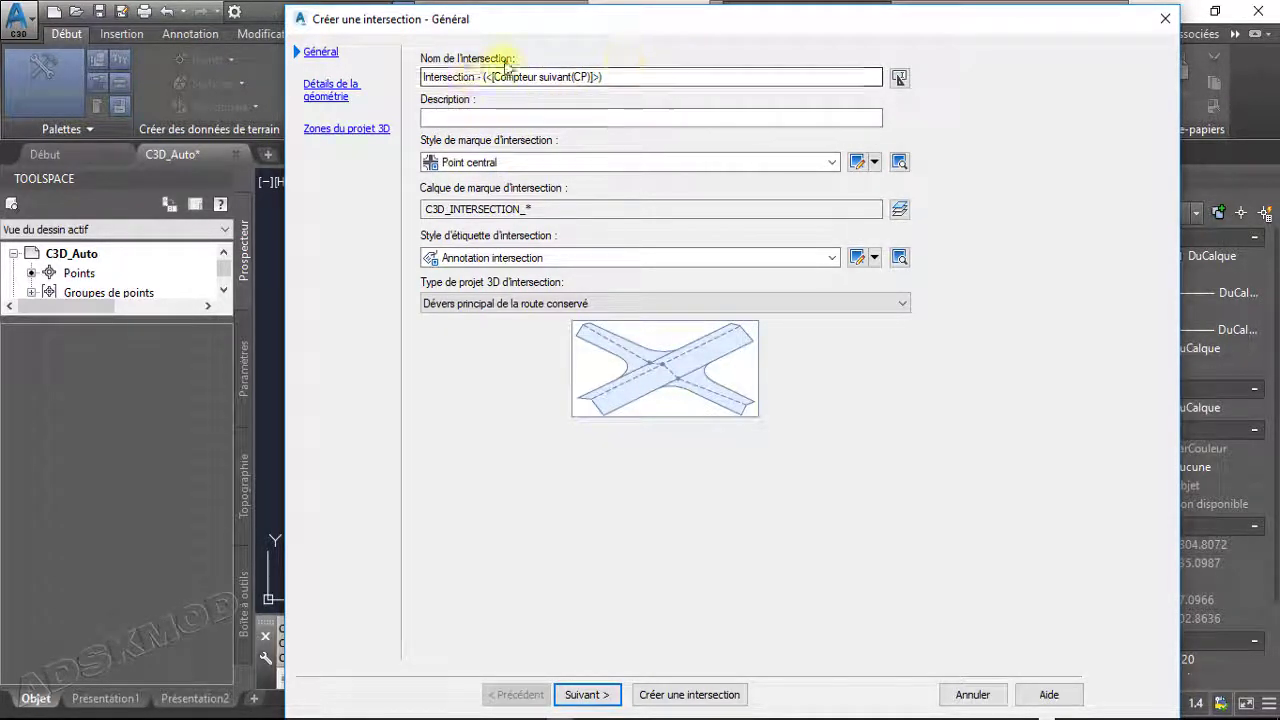
pyautogui.click(630, 84)
pyautogui.moveTo(626, 78); pyautogui.dragTo(373, 76)
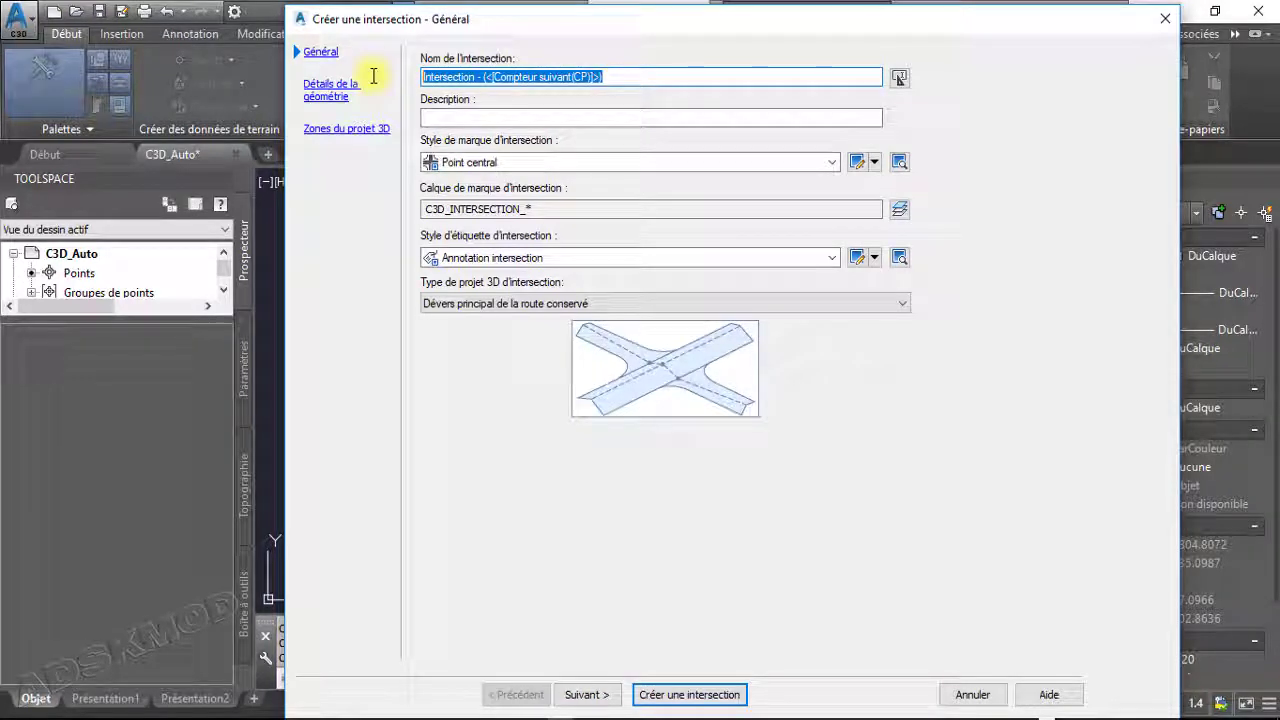
pyautogui.press('BackSpace')
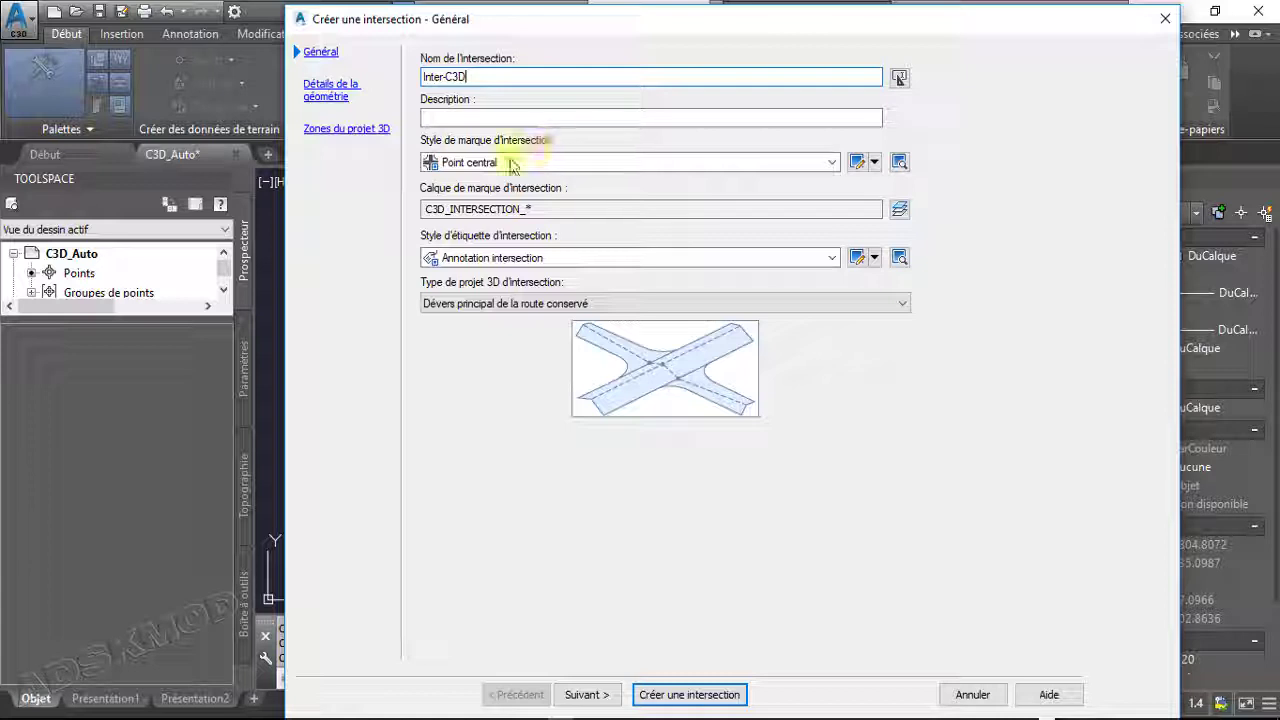
# Try the Standard intersection marker style and switch back to Point central
pyautogui.click(695, 164)
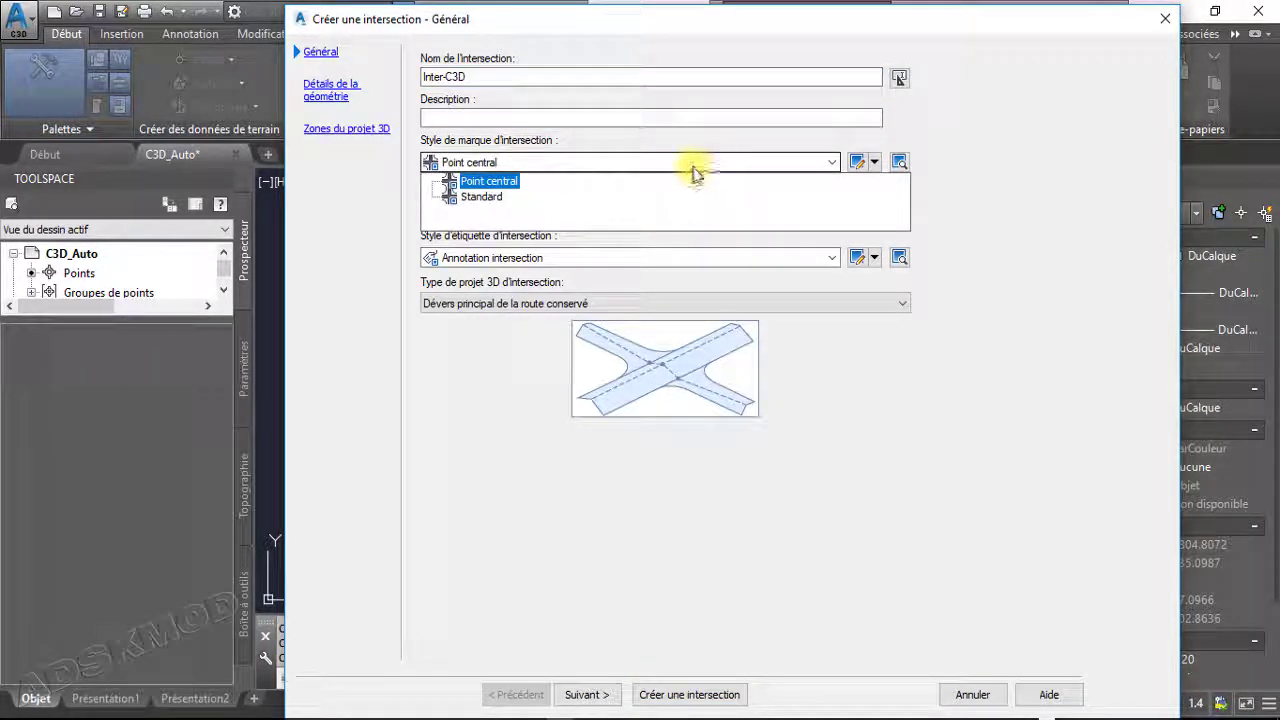
pyautogui.click(600, 163)
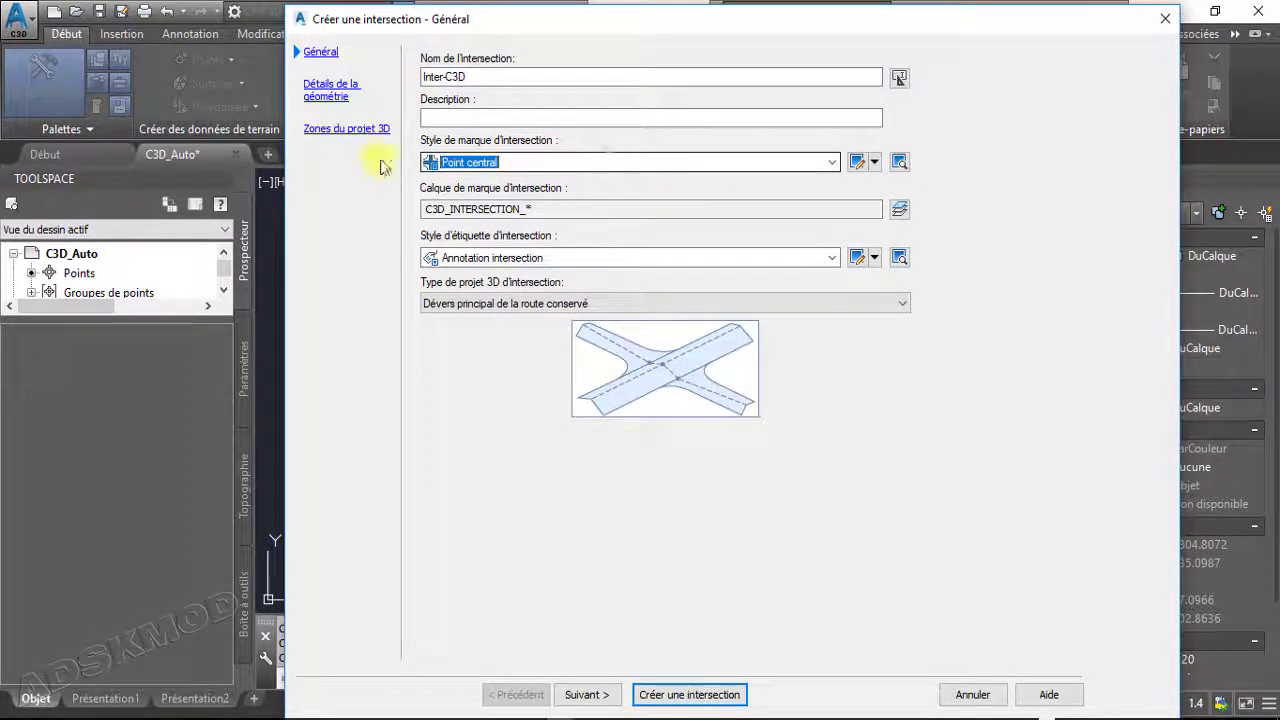
pyautogui.click(556, 162)
pyautogui.click(480, 202)
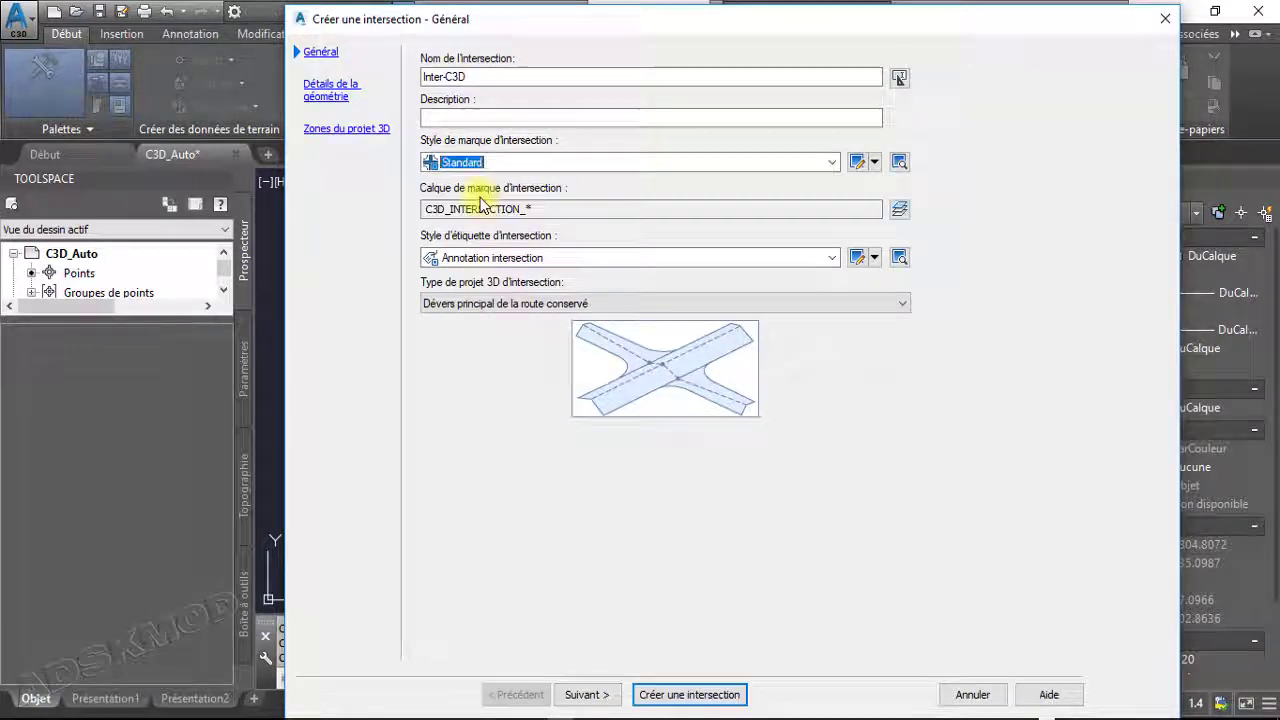
pyautogui.click(505, 163)
pyautogui.click(468, 178)
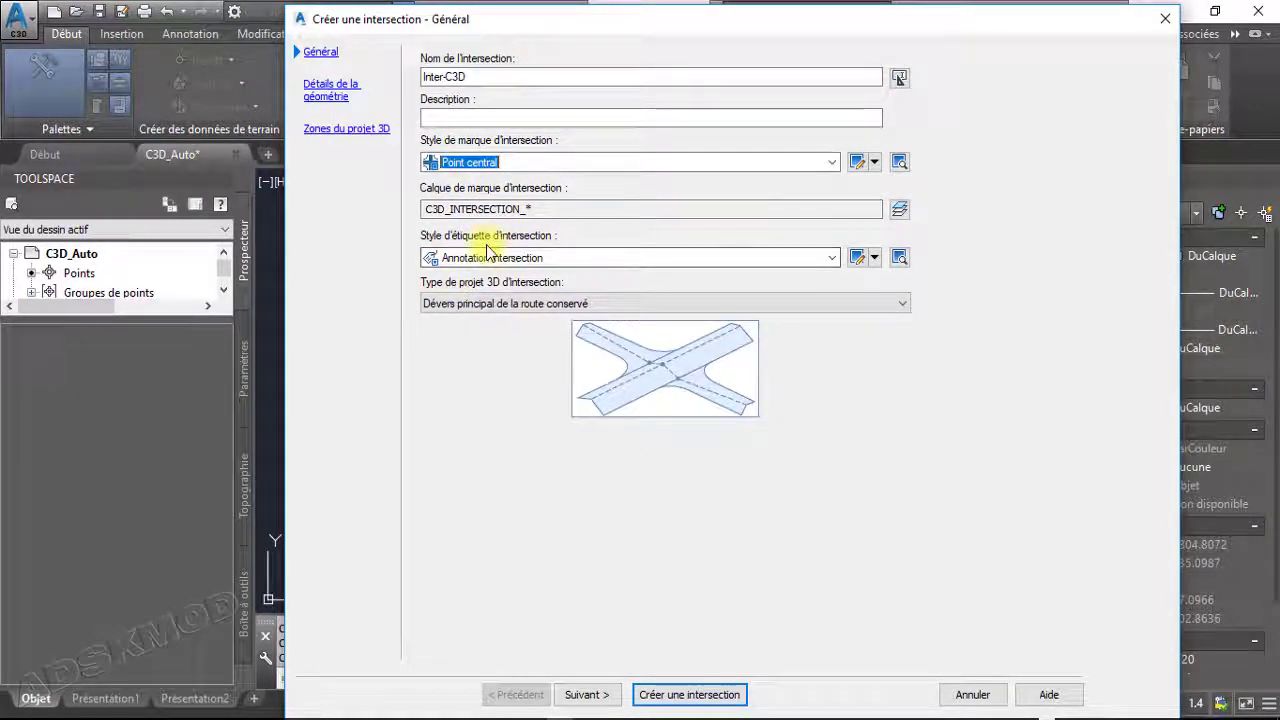
# Inspect the marker and display settings of the Point central intersection style and close it without changes
pyautogui.click(859, 164)
pyautogui.click(518, 196)
pyautogui.click(562, 196)
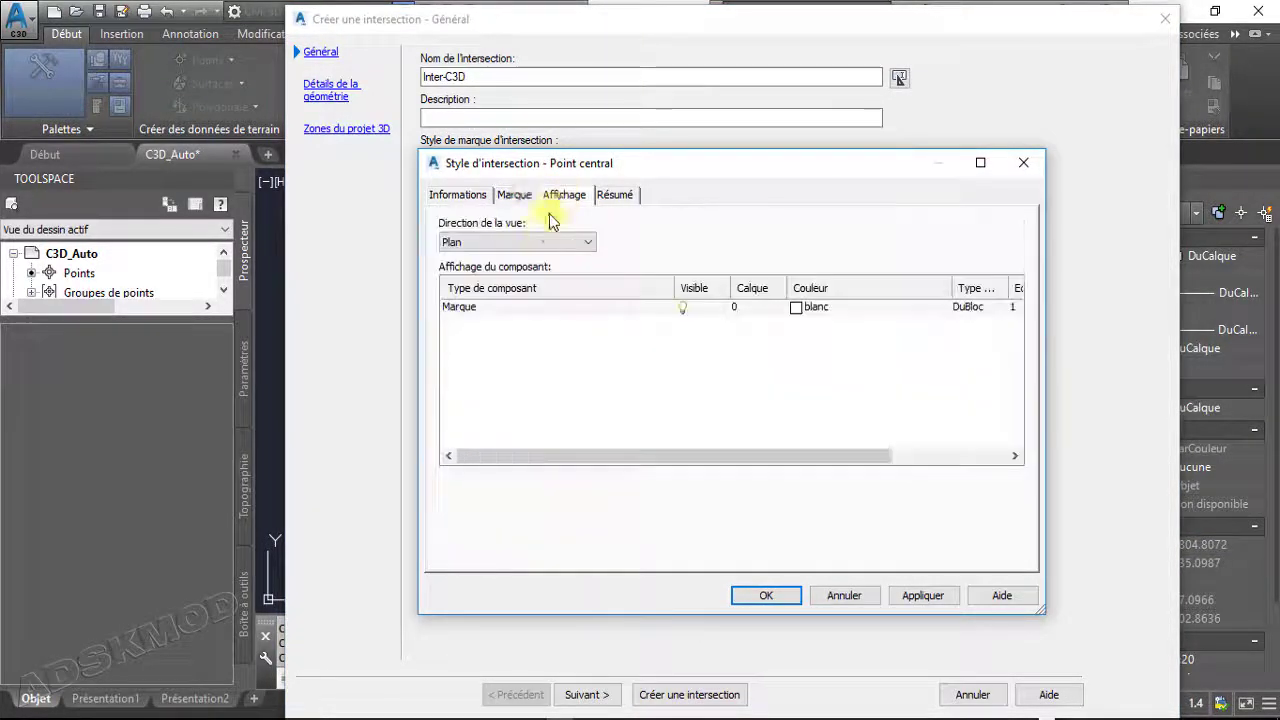
pyautogui.click(1033, 163)
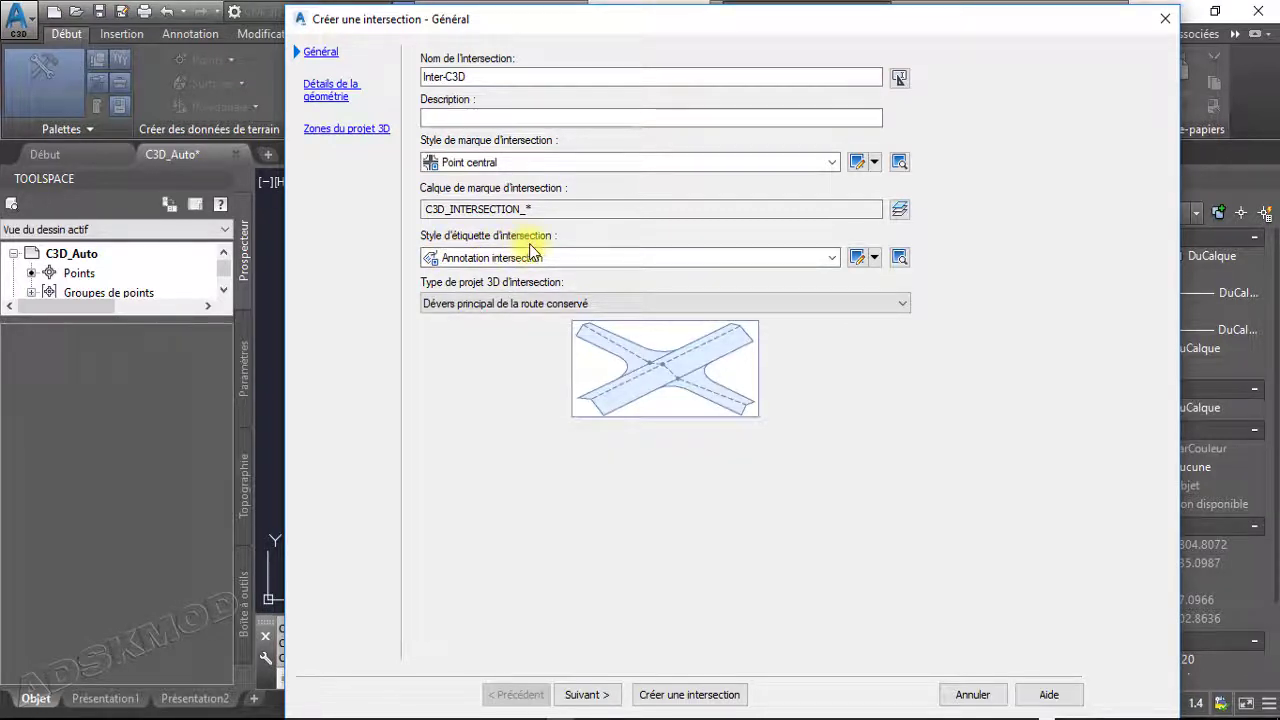
# Keep the Annotation intersection label style, set the corridor type to Tous les dévers conservés, and continue to the geometry details
pyautogui.click(571, 258)
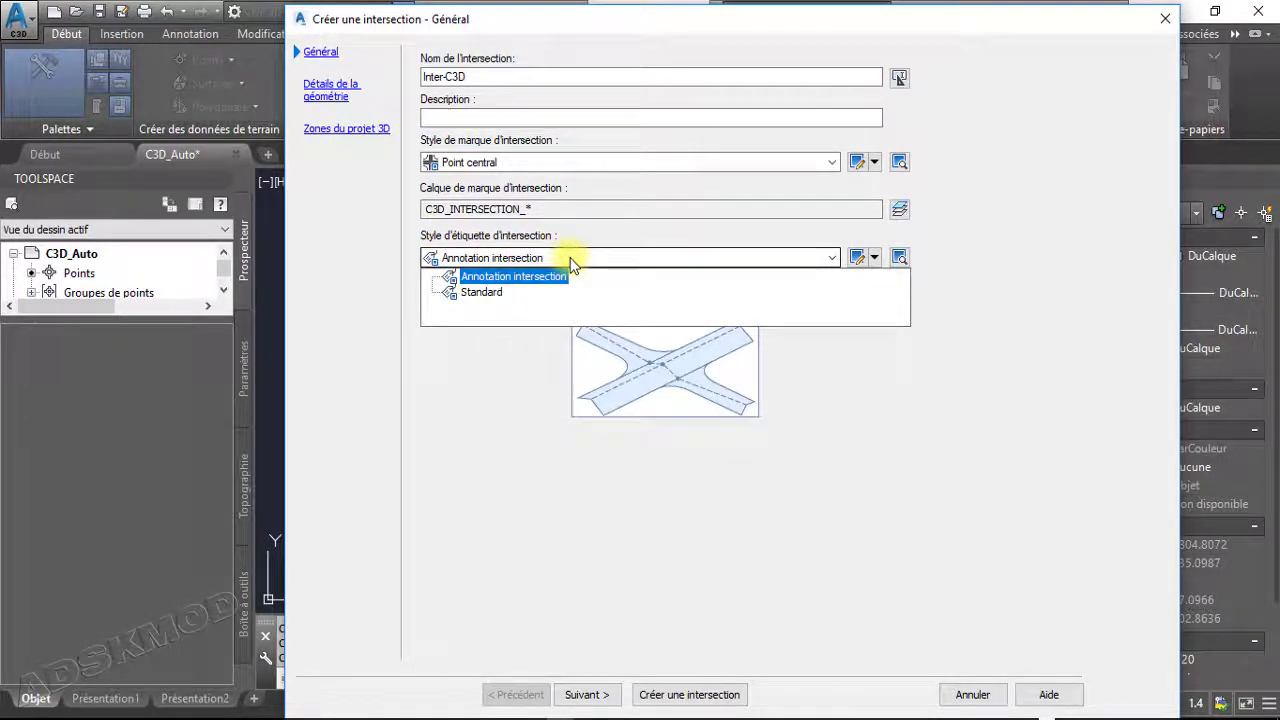
pyautogui.click(571, 260)
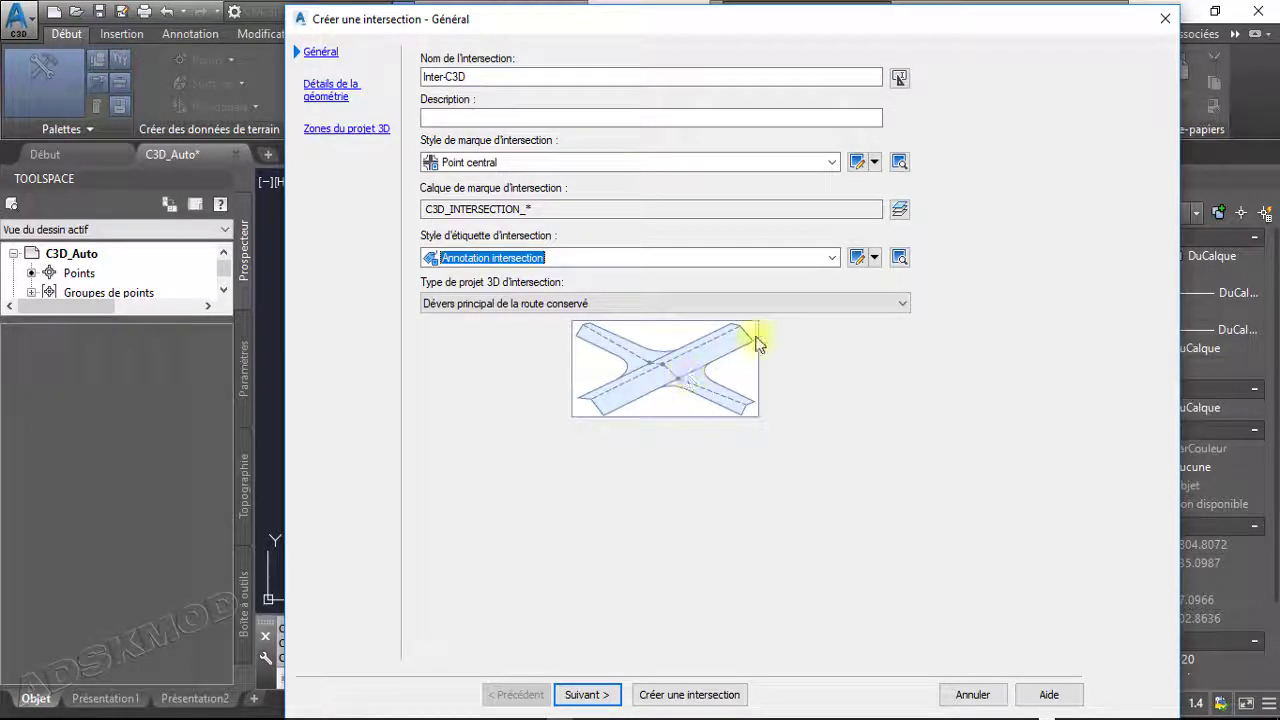
pyautogui.click(775, 305)
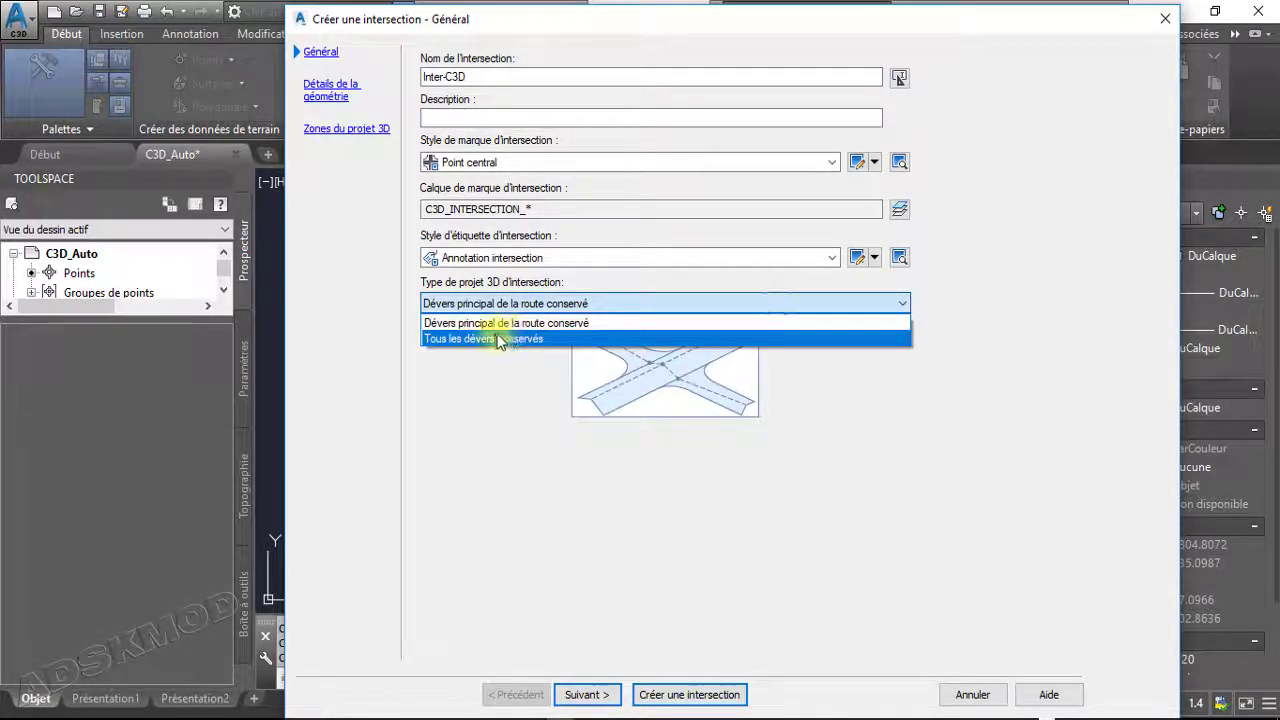
pyautogui.click(497, 339)
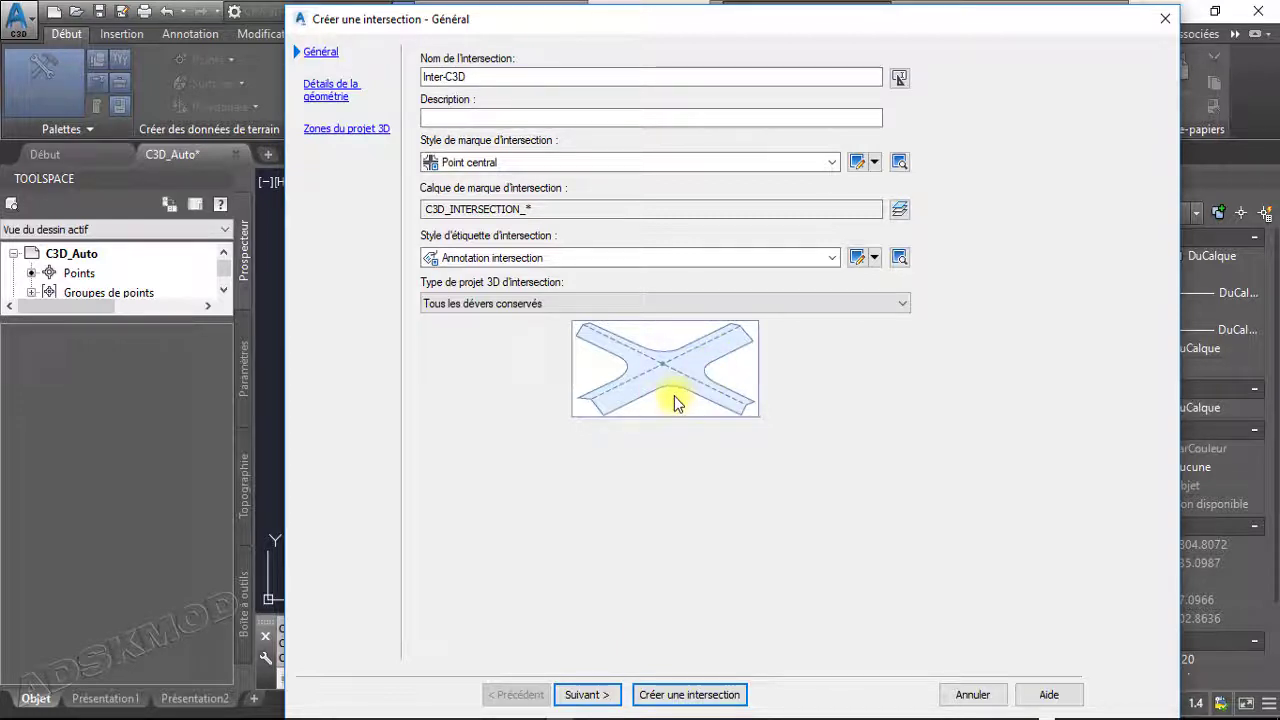
pyautogui.click(586, 694)
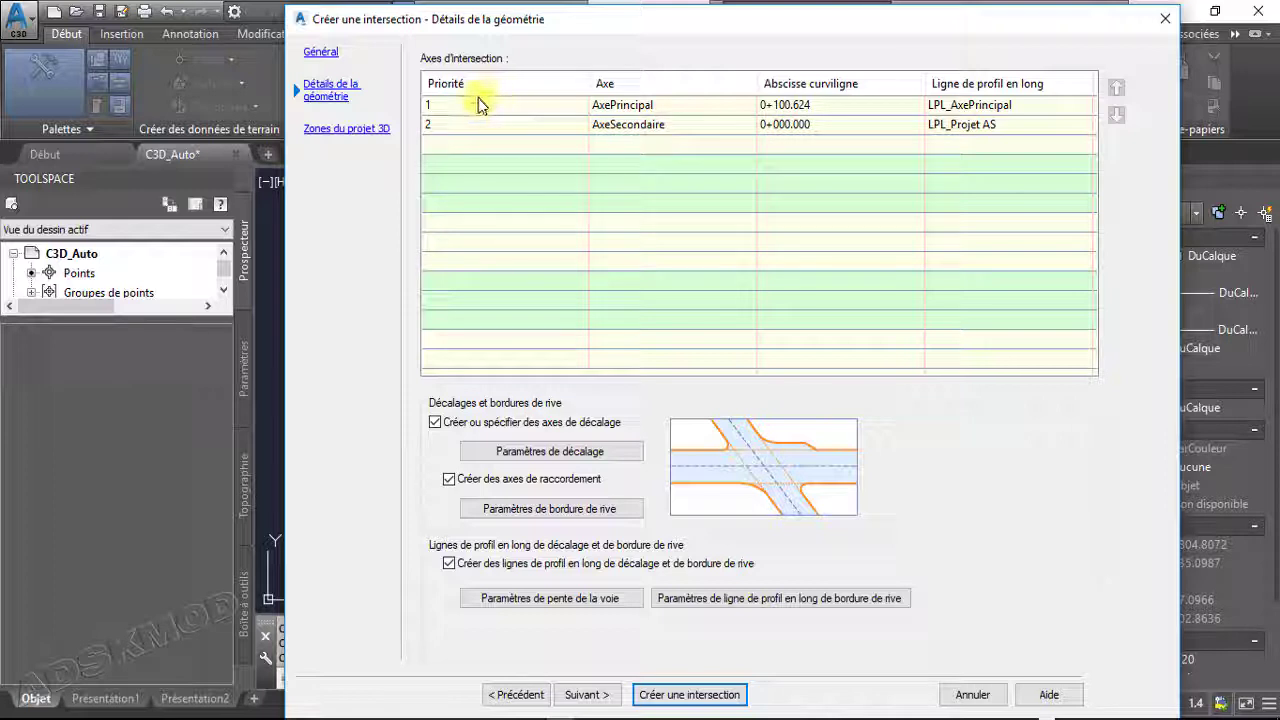
# Examine the priority, station and profile assigned to AxePrincipal and AxeSecondaire in the intersection geometry details
pyautogui.click(545, 130)
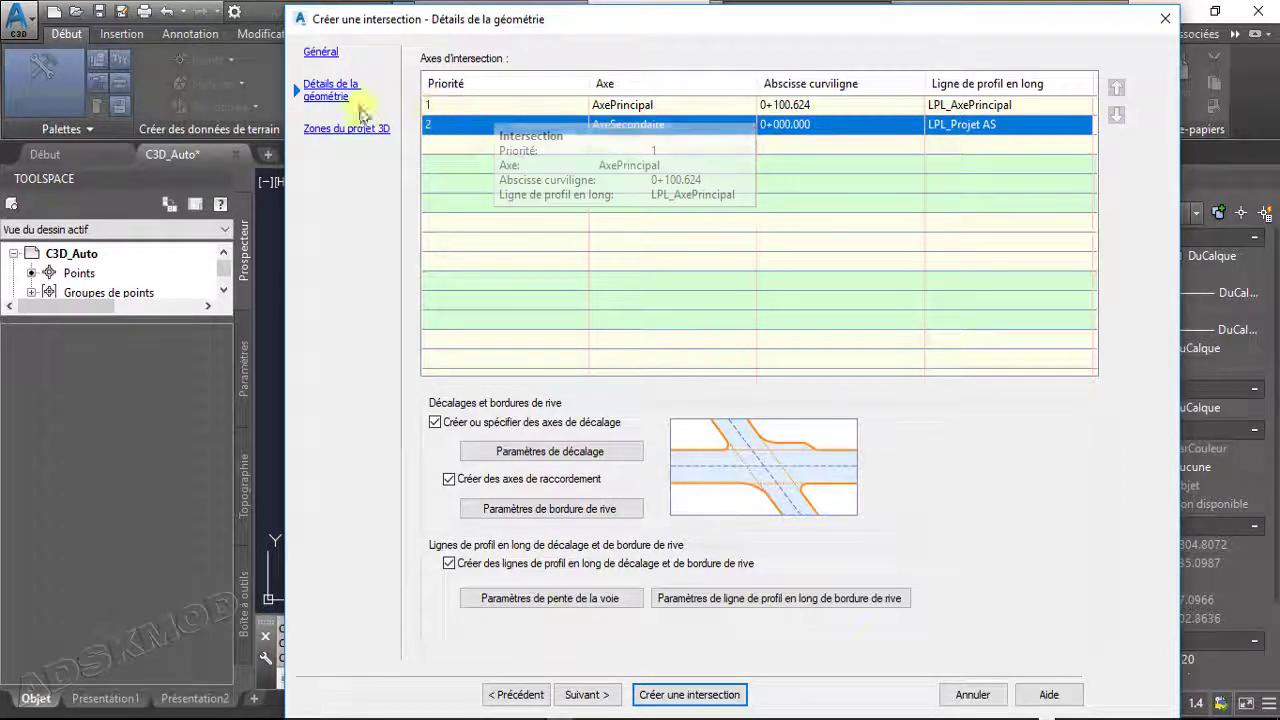
pyautogui.click(320, 52)
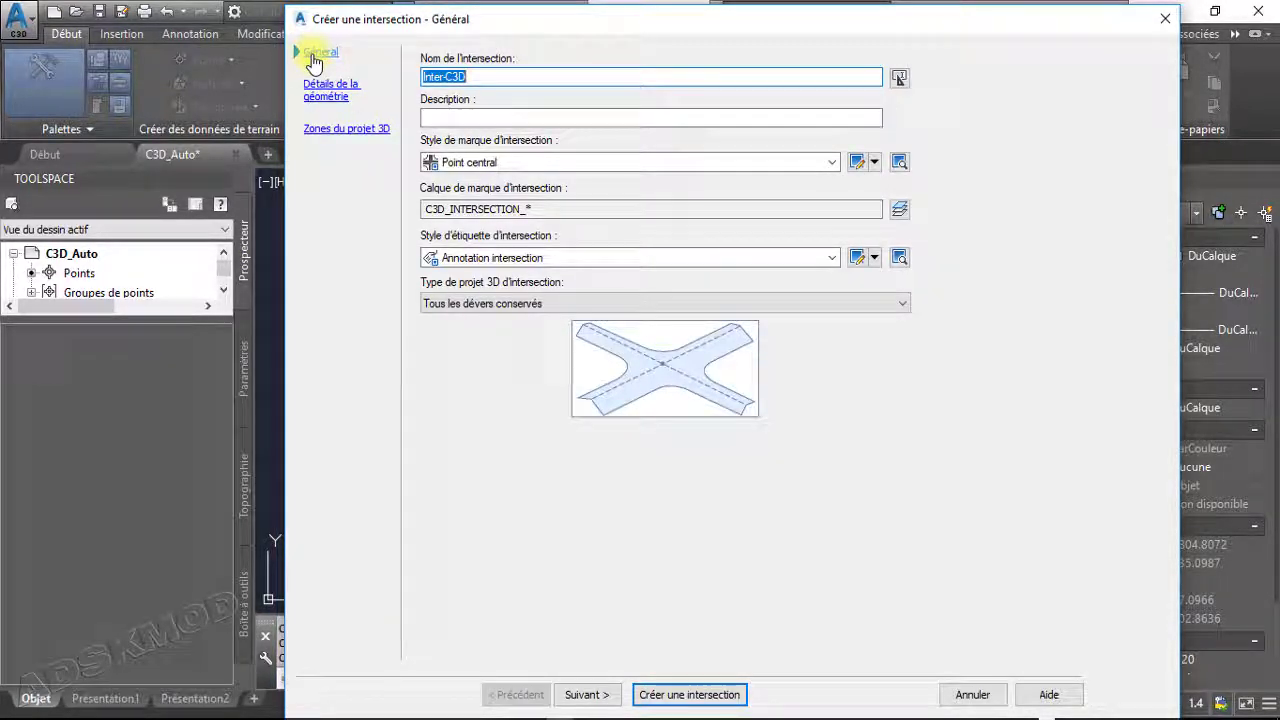
pyautogui.click(326, 90)
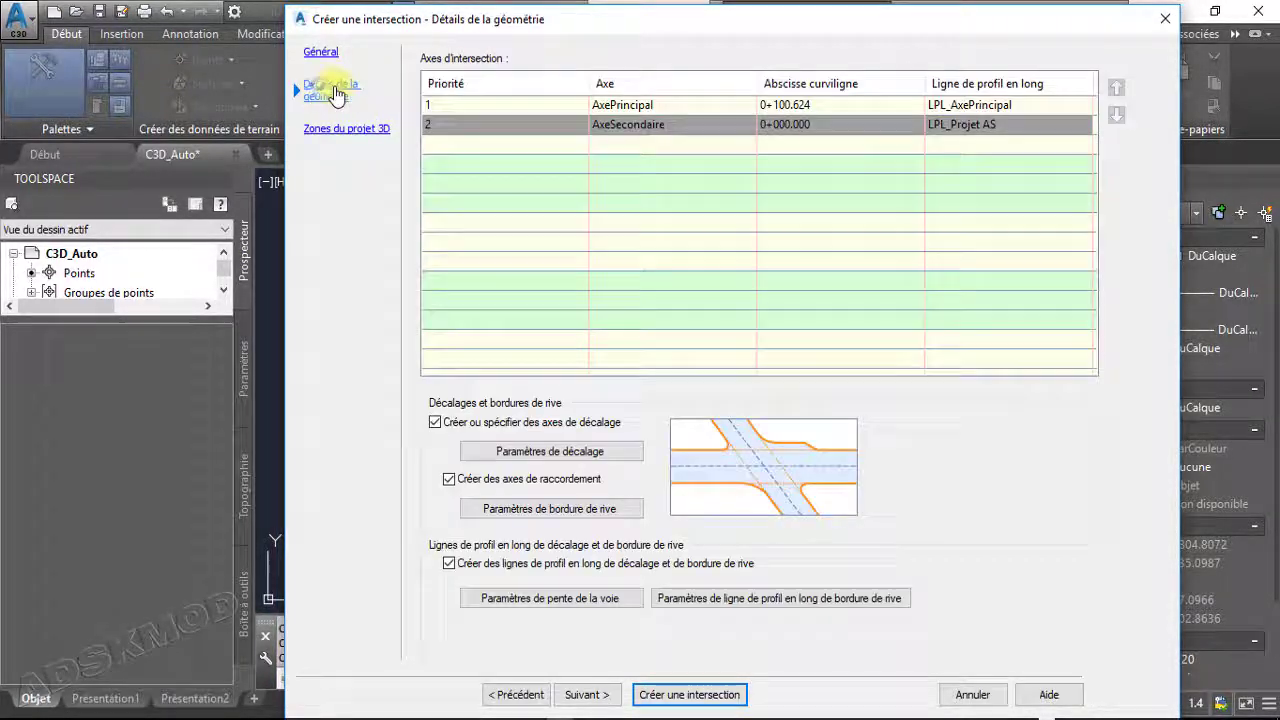
pyautogui.click(519, 104)
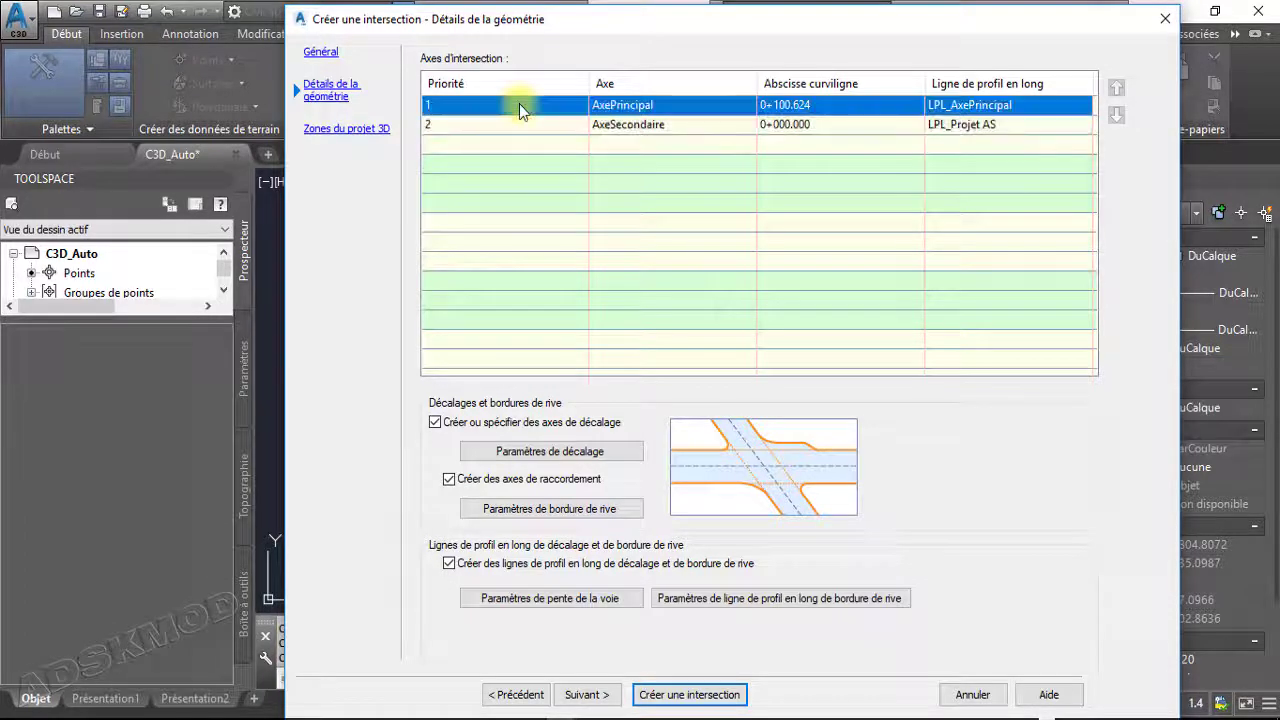
pyautogui.click(677, 124)
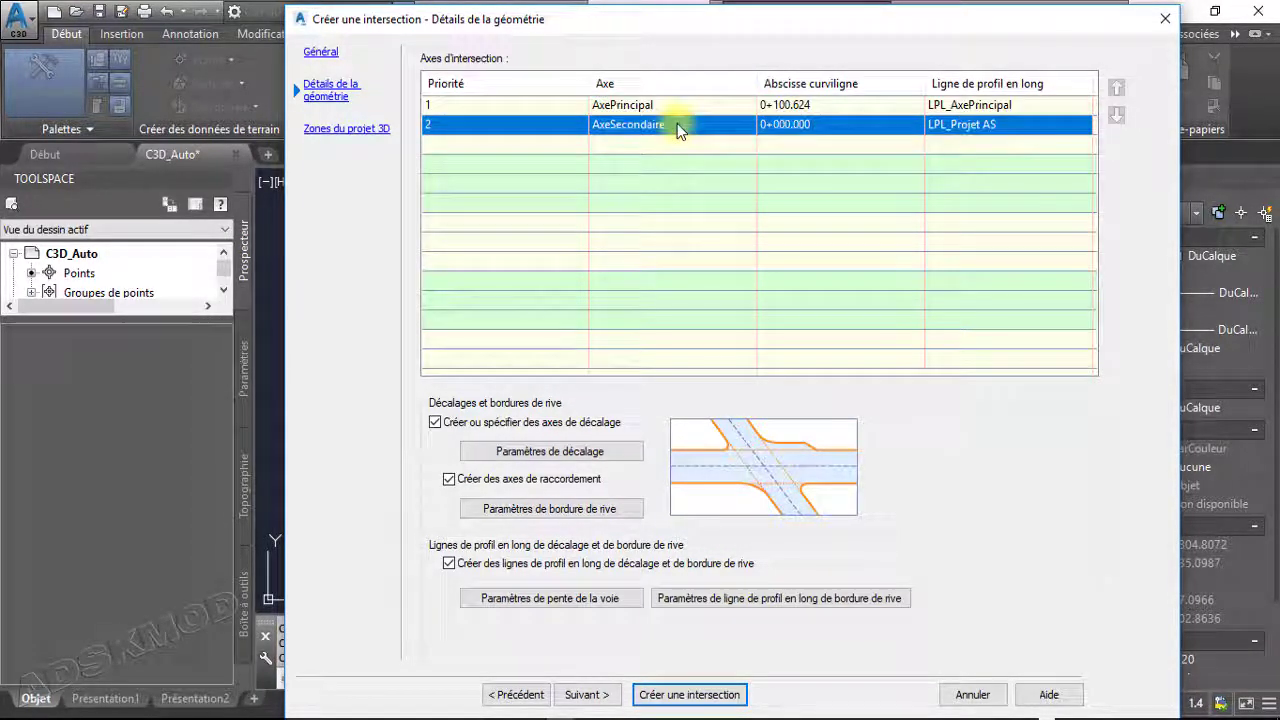
pyautogui.click(599, 106)
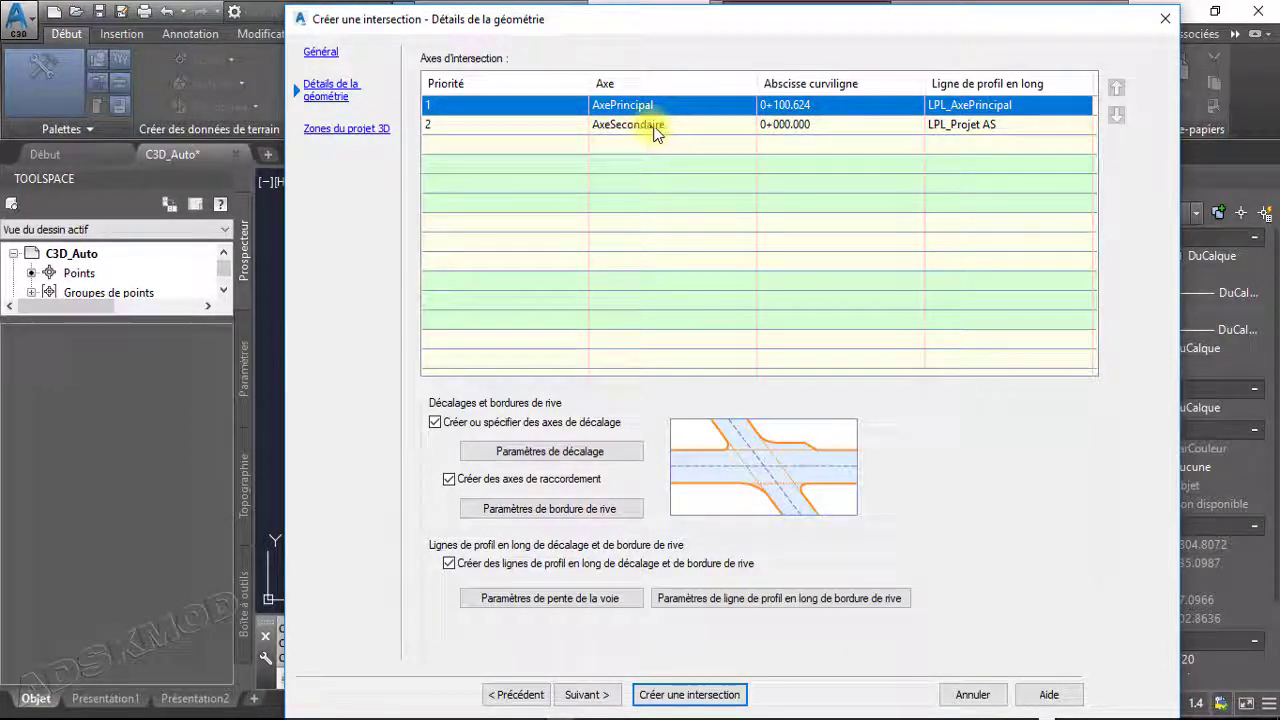
pyautogui.click(894, 127)
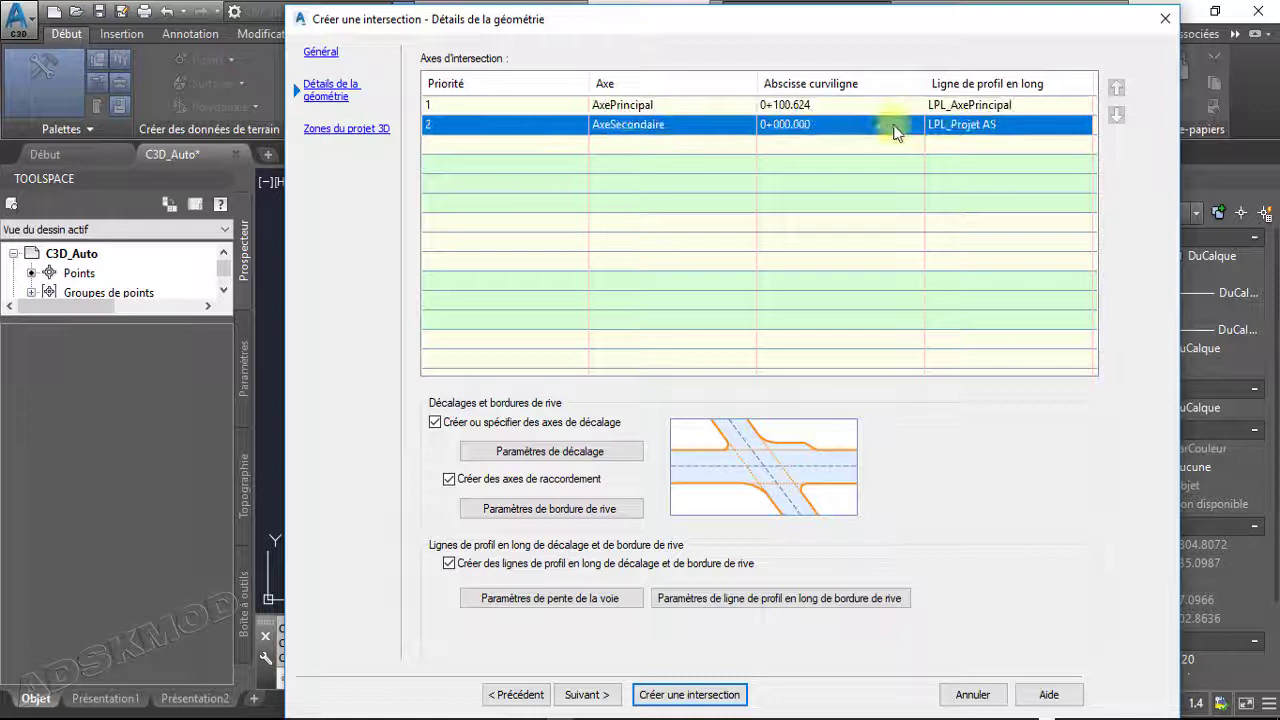
pyautogui.click(1003, 104)
pyautogui.click(1008, 124)
pyautogui.click(836, 100)
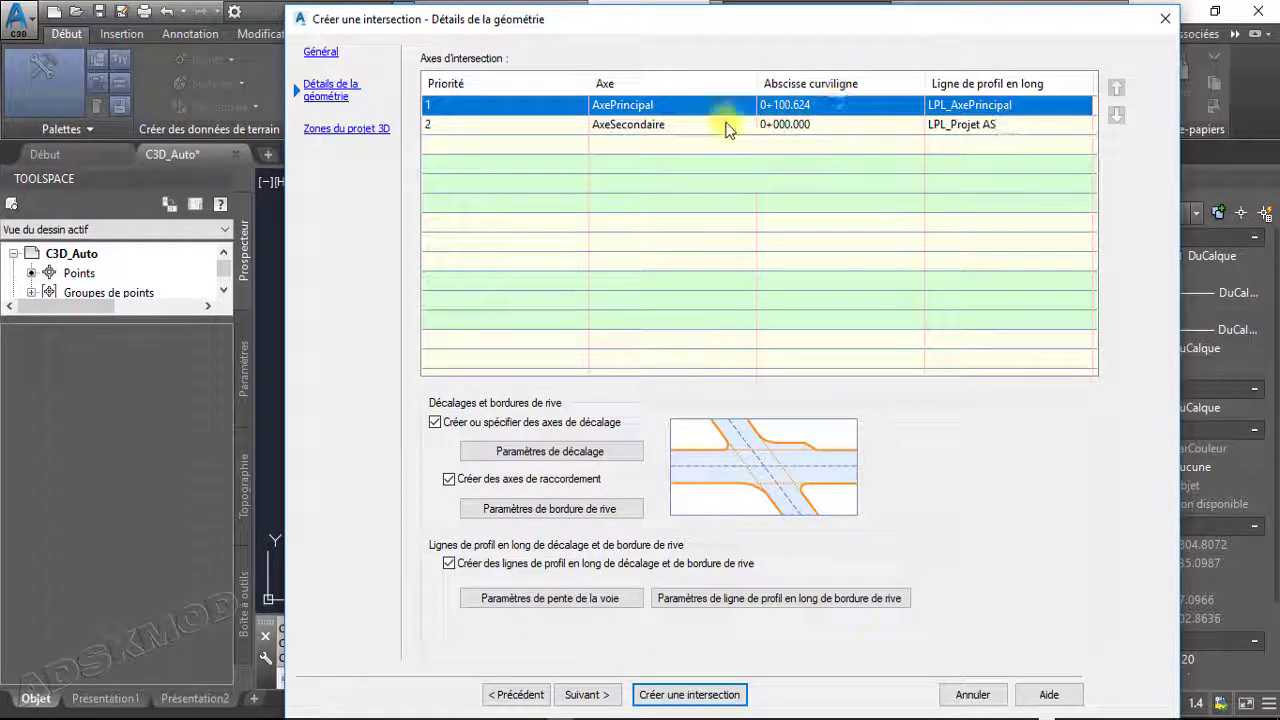
pyautogui.click(729, 125)
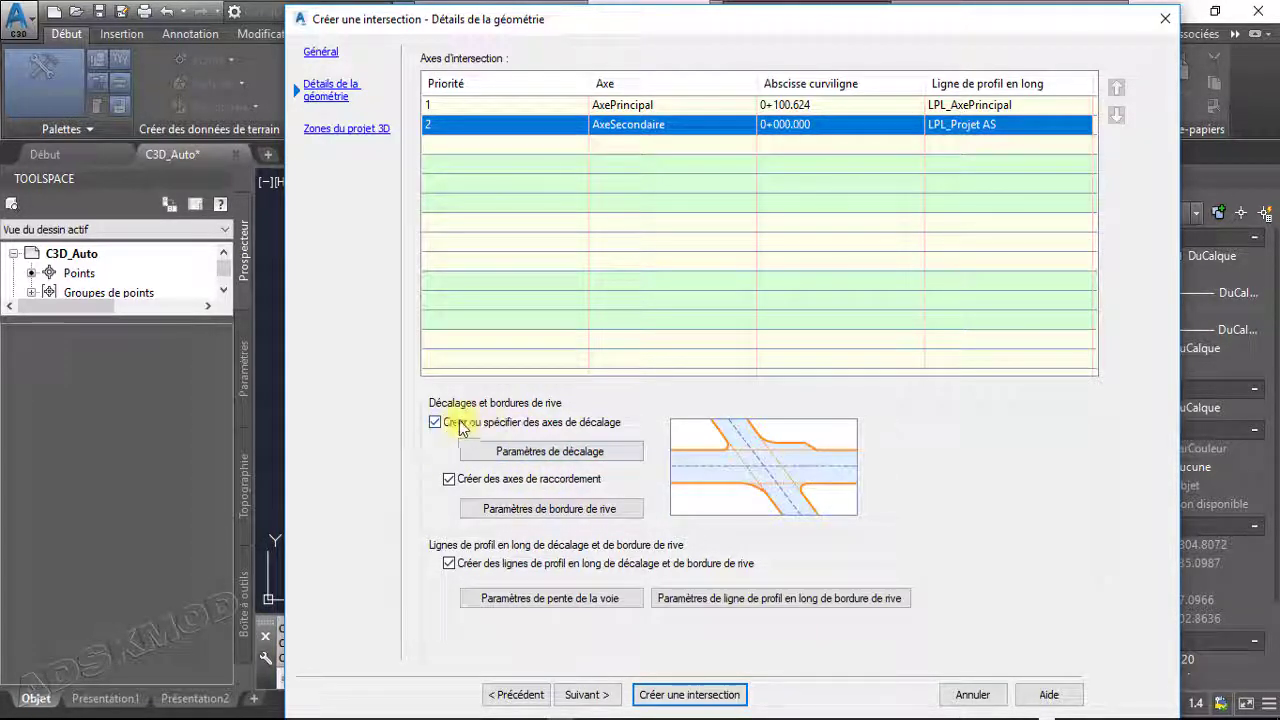
# Open the intersection offset parameters, enlarge the dialog, and reduce the property tree to the main road's offset definitions
pyautogui.click(580, 457)
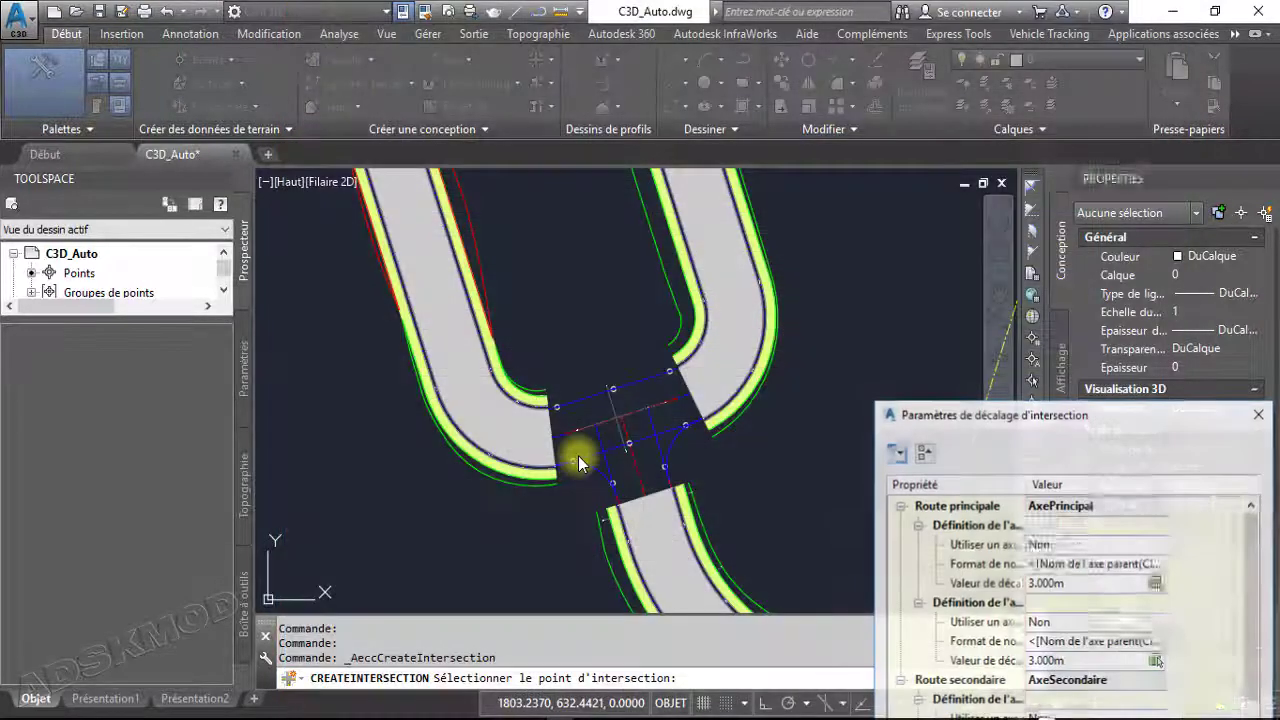
pyautogui.moveTo(1028, 417); pyautogui.dragTo(961, 70)
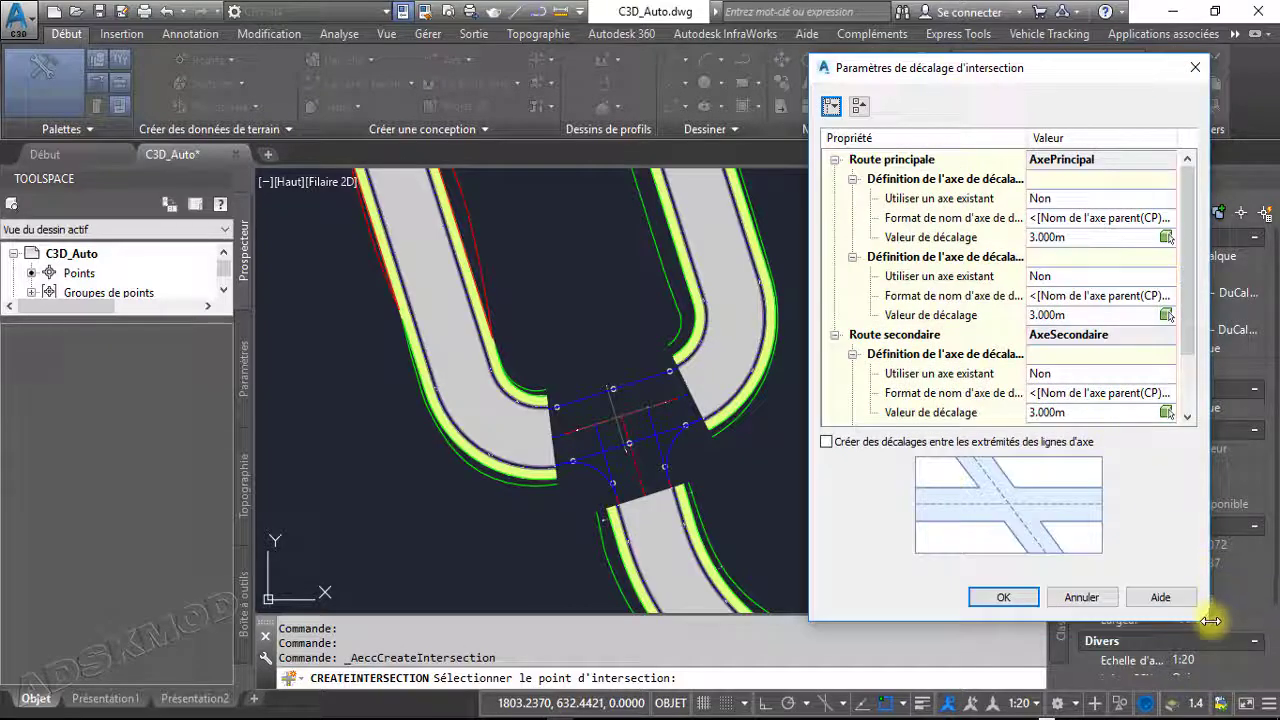
pyautogui.moveTo(1210, 618); pyautogui.dragTo(1259, 677)
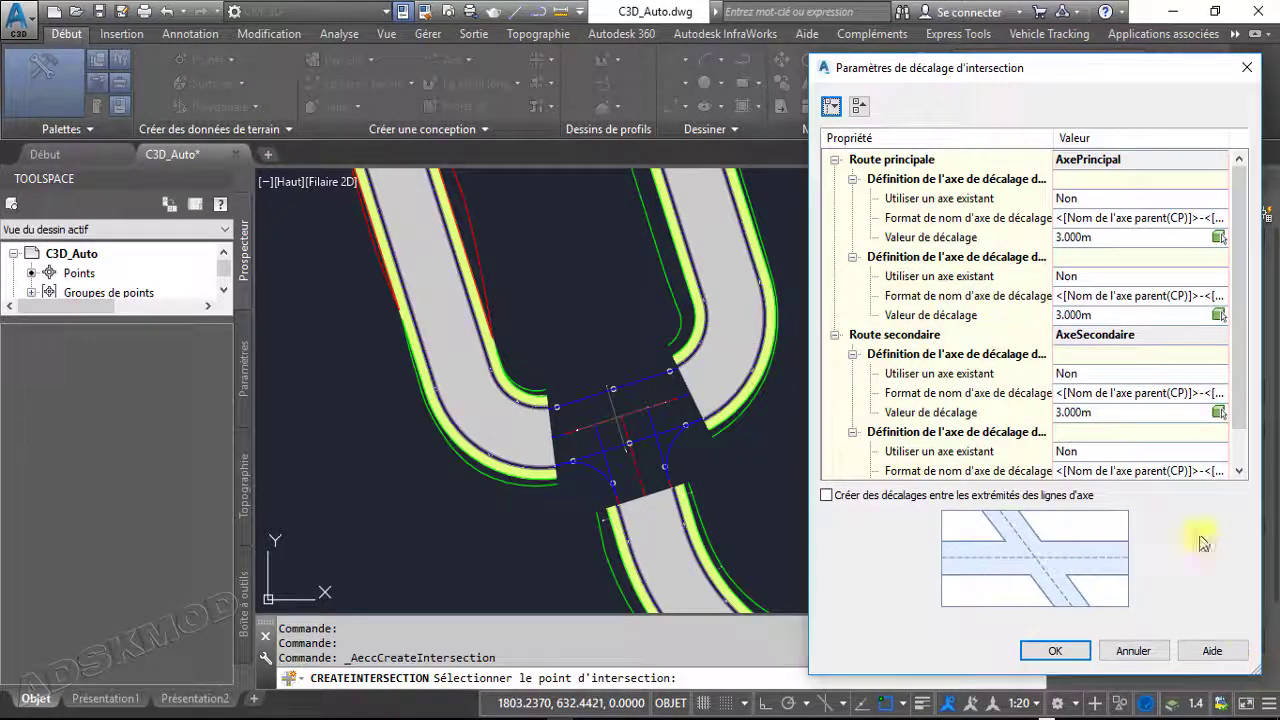
pyautogui.click(859, 106)
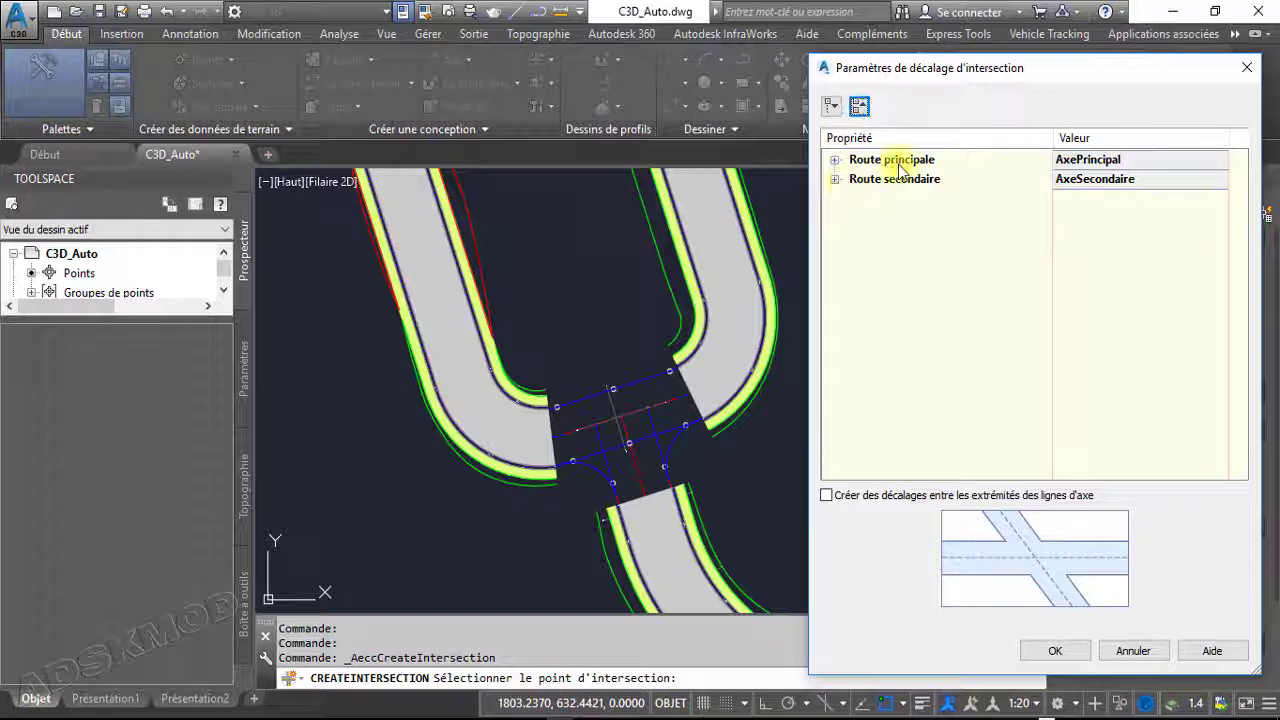
pyautogui.click(834, 160)
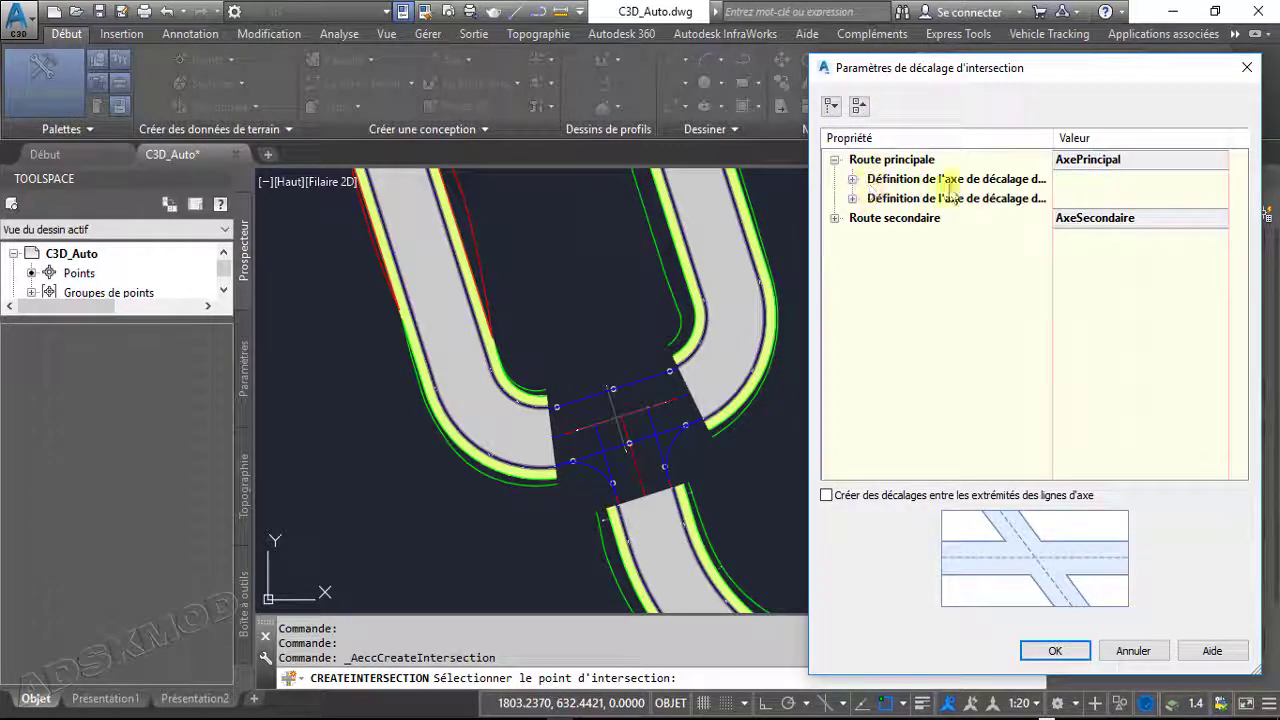
pyautogui.moveTo(808, 257); pyautogui.dragTo(728, 256)
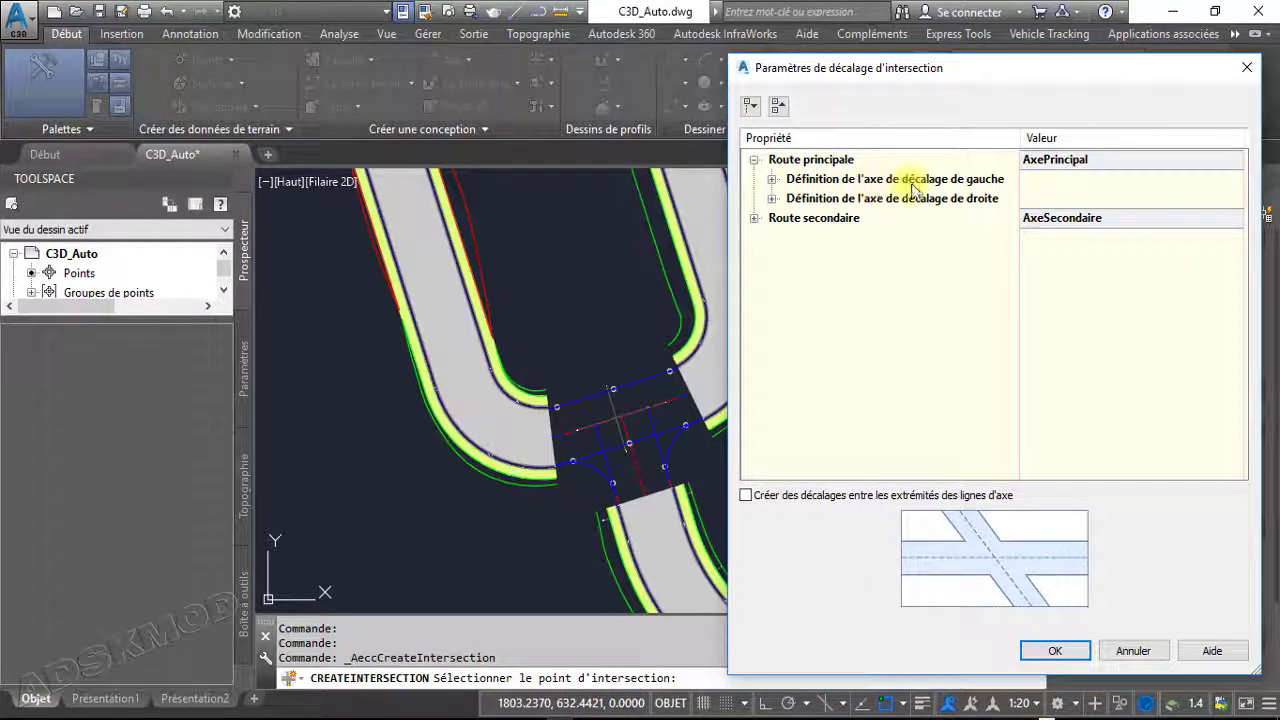
# Examine the existing-alignment, name format and offset value properties of the main road's left and right offset definitions
pyautogui.click(866, 182)
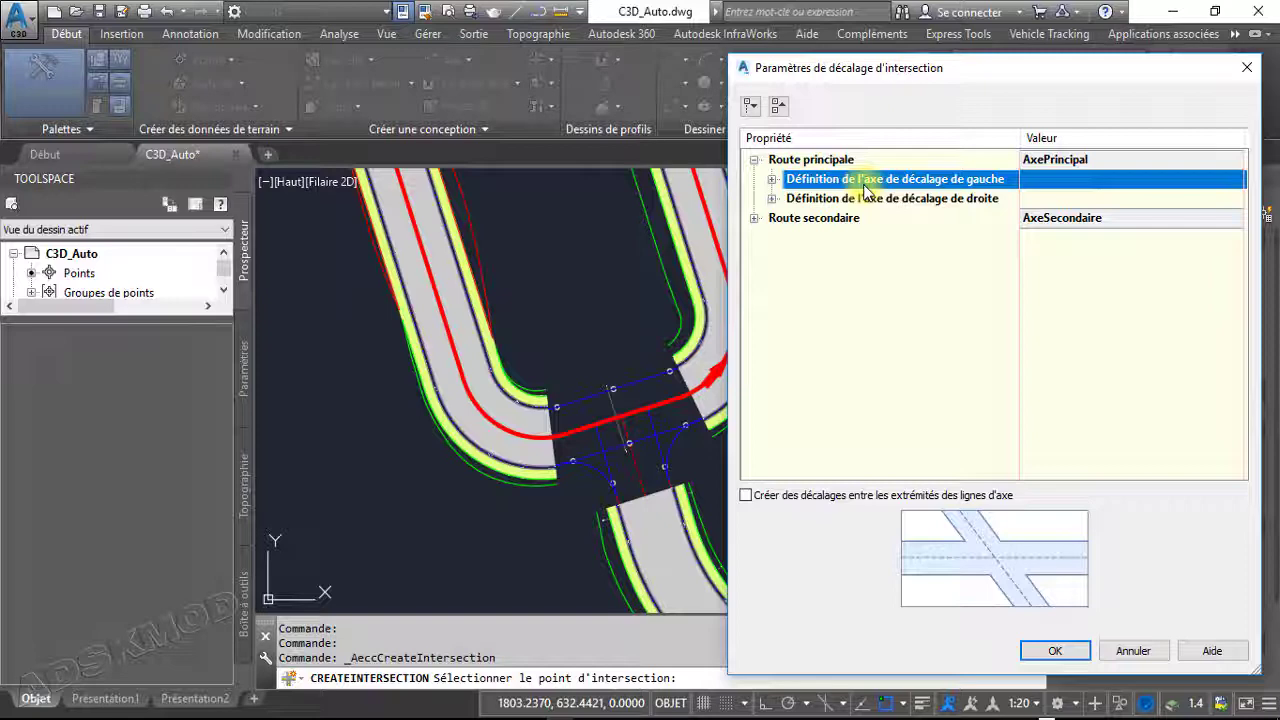
pyautogui.click(771, 179)
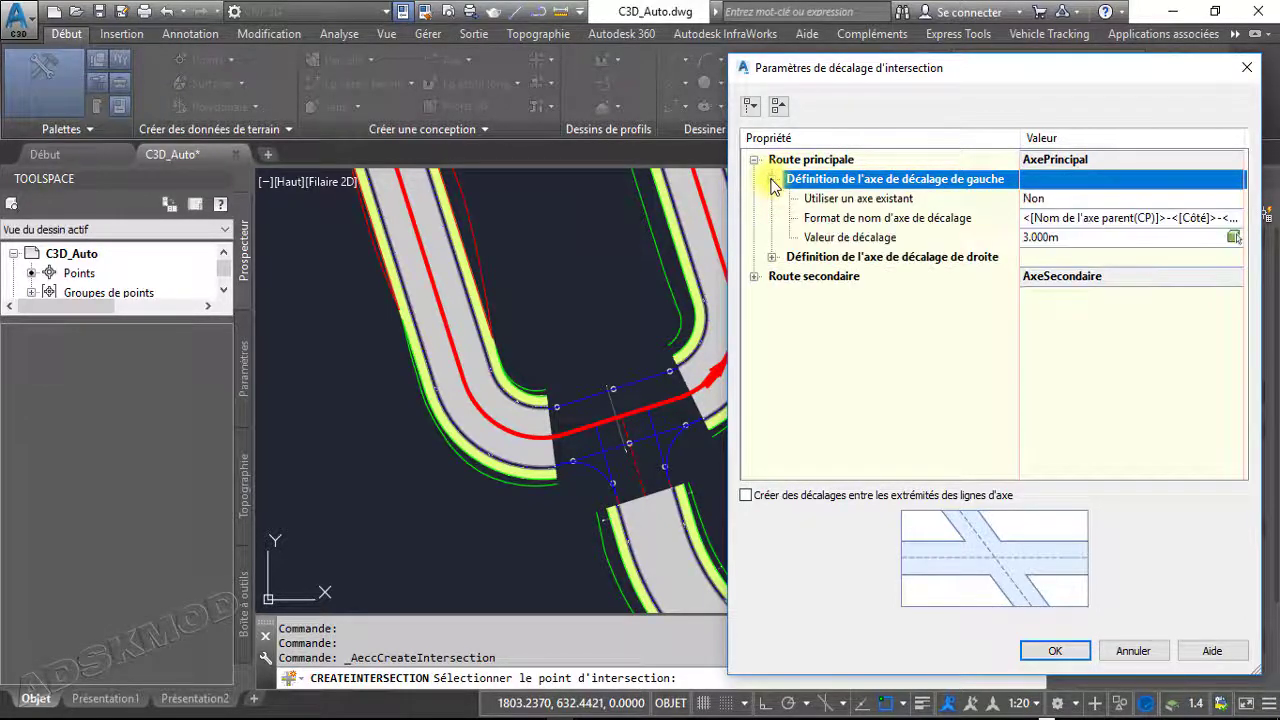
pyautogui.click(773, 257)
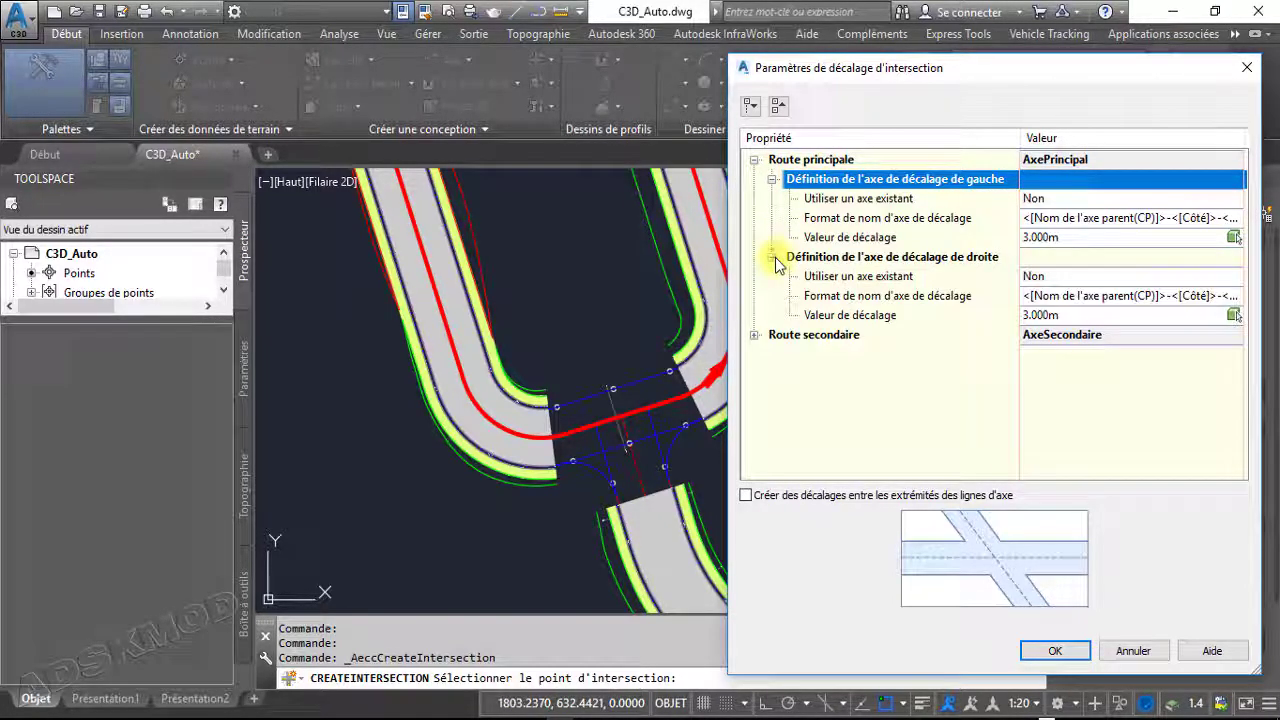
pyautogui.click(860, 200)
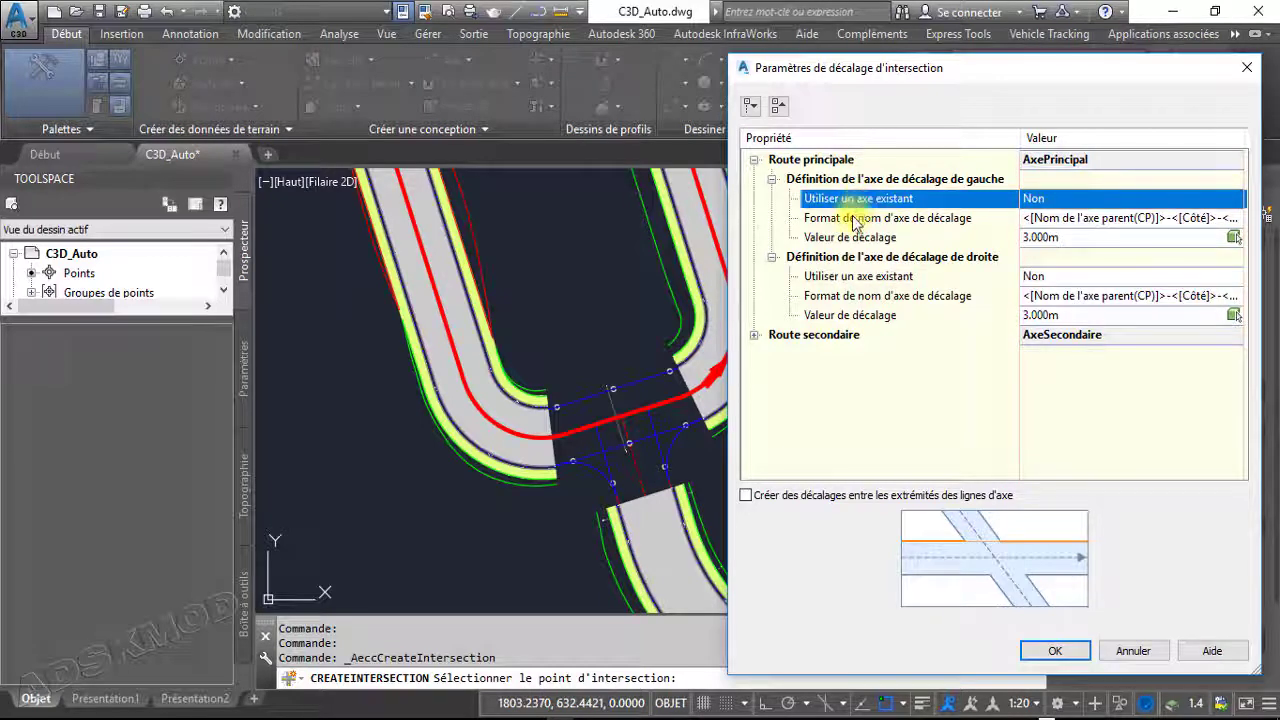
pyautogui.click(855, 218)
pyautogui.click(852, 238)
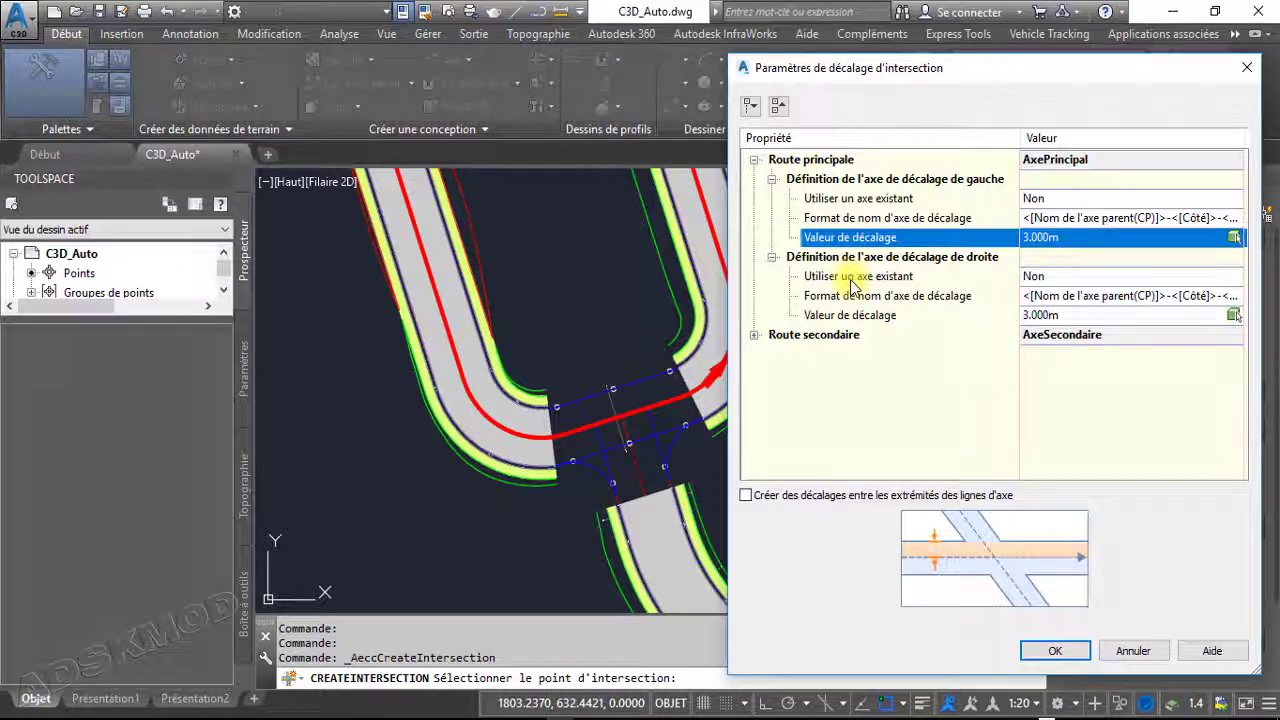
pyautogui.click(851, 278)
pyautogui.click(851, 296)
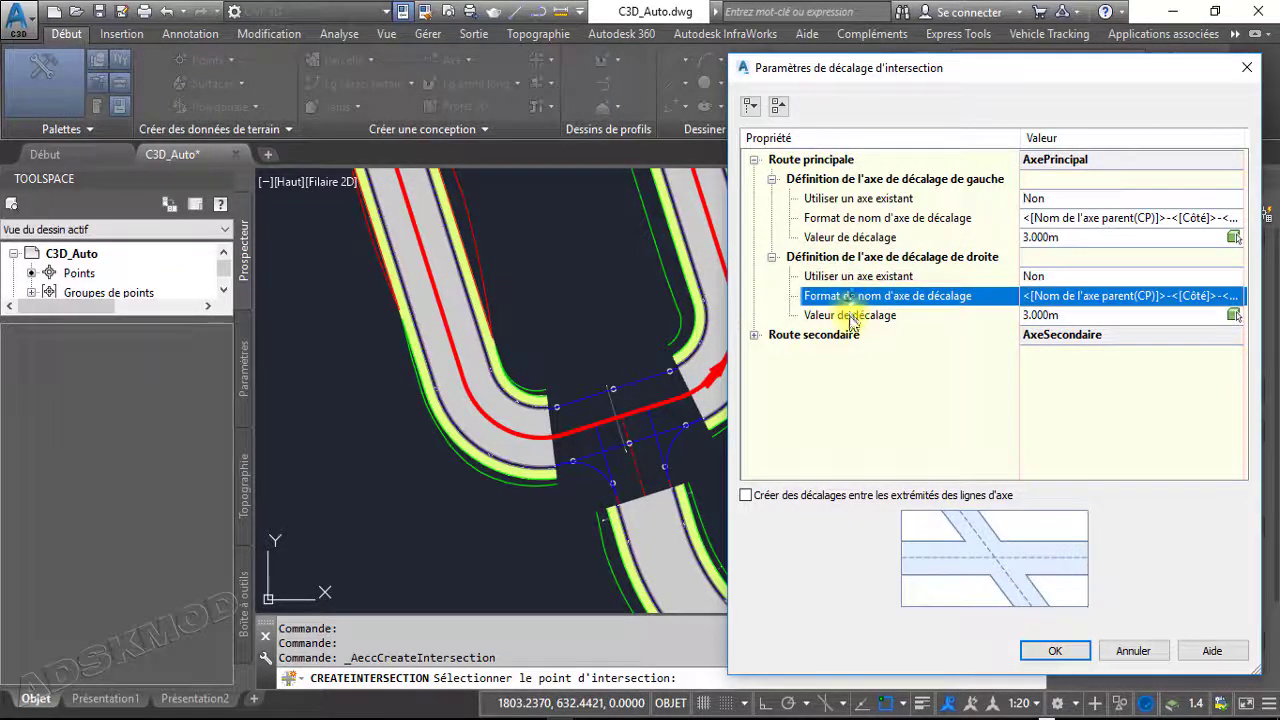
pyautogui.click(851, 316)
# Set the main road's left offset definition to use an existing alignment (Oui)
pyautogui.click(842, 200)
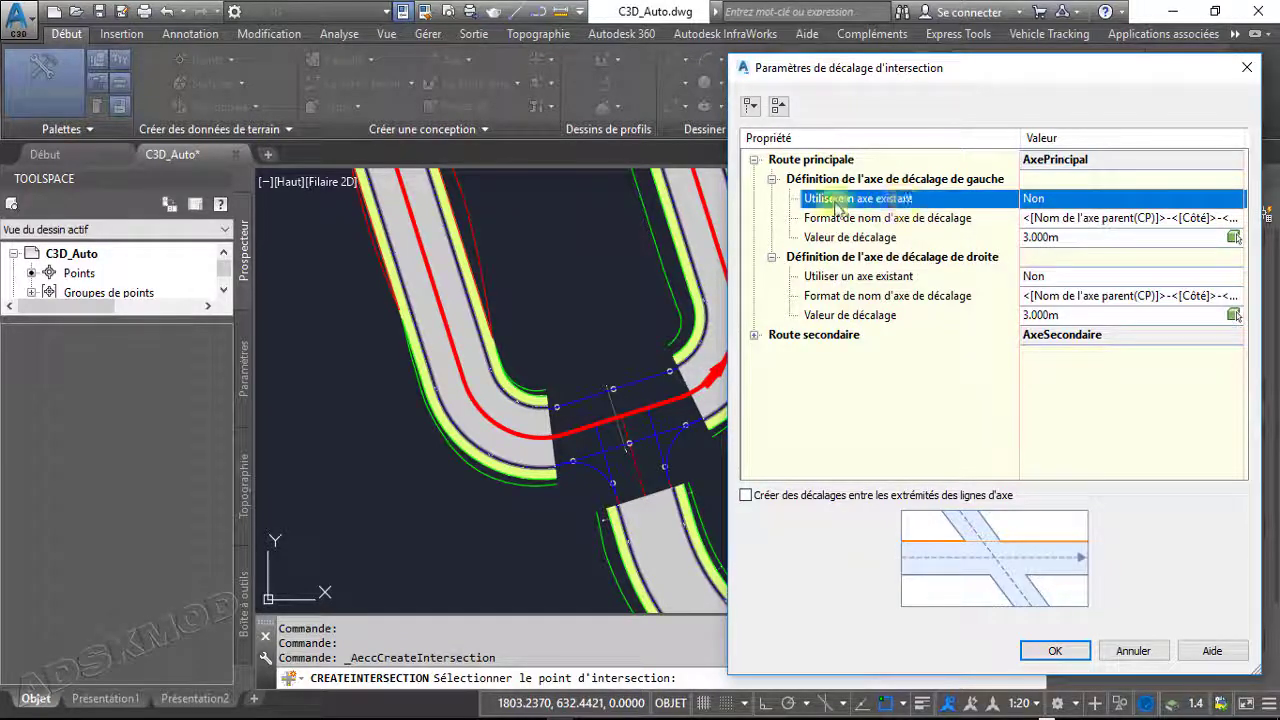
pyautogui.click(1046, 198)
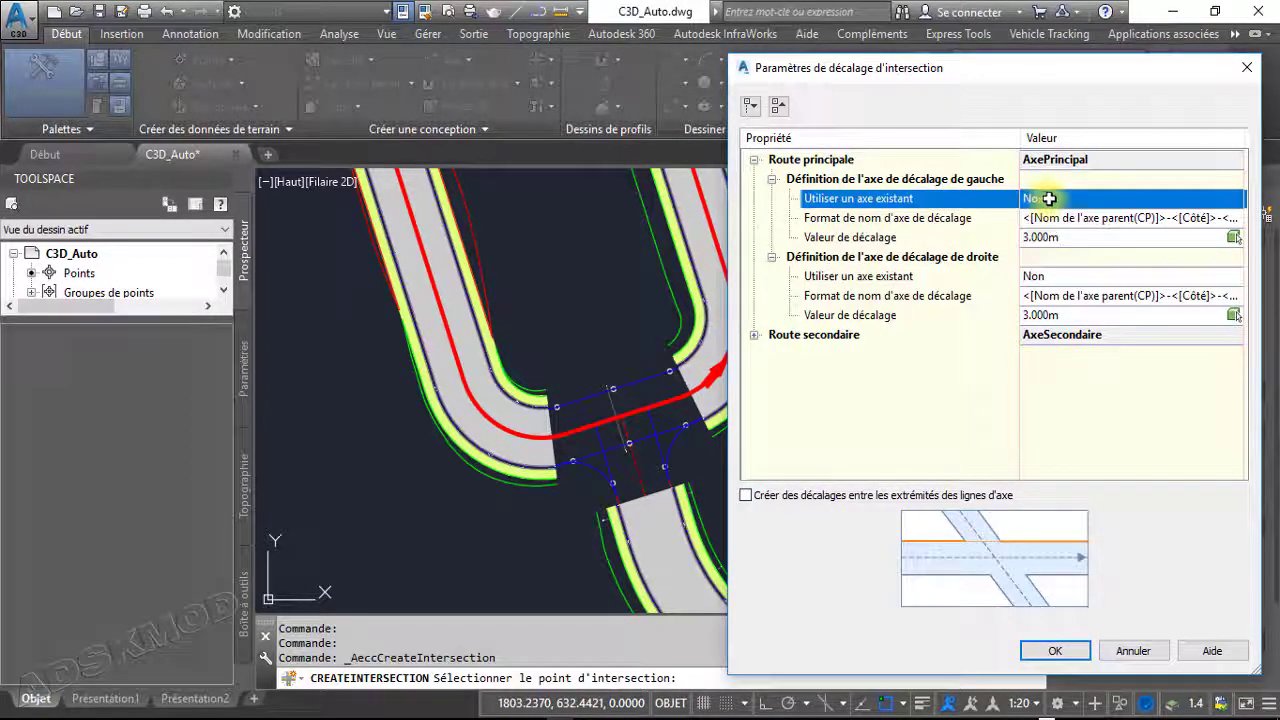
pyautogui.click(1047, 199)
pyautogui.click(1048, 240)
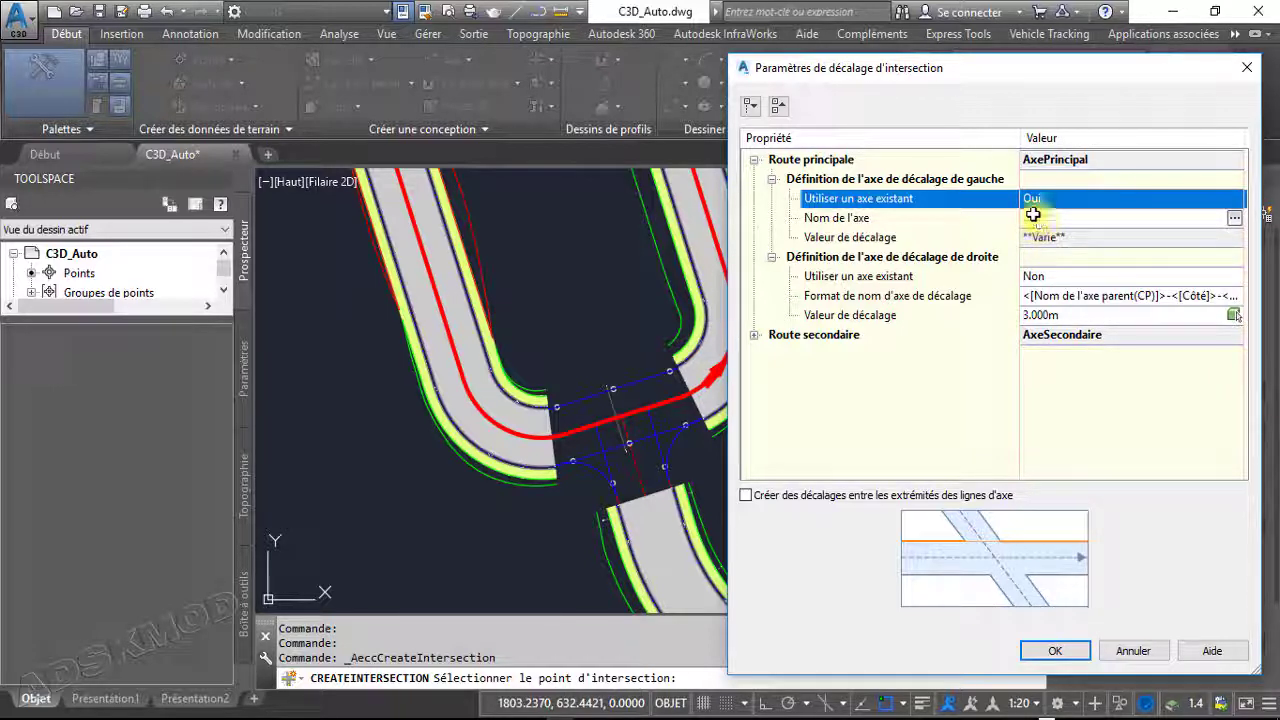
pyautogui.moveTo(987, 58)
pyautogui.mouseDown()
pyautogui.moveTo(987, 98)
pyautogui.moveTo(982, 46)
pyautogui.mouseUp()
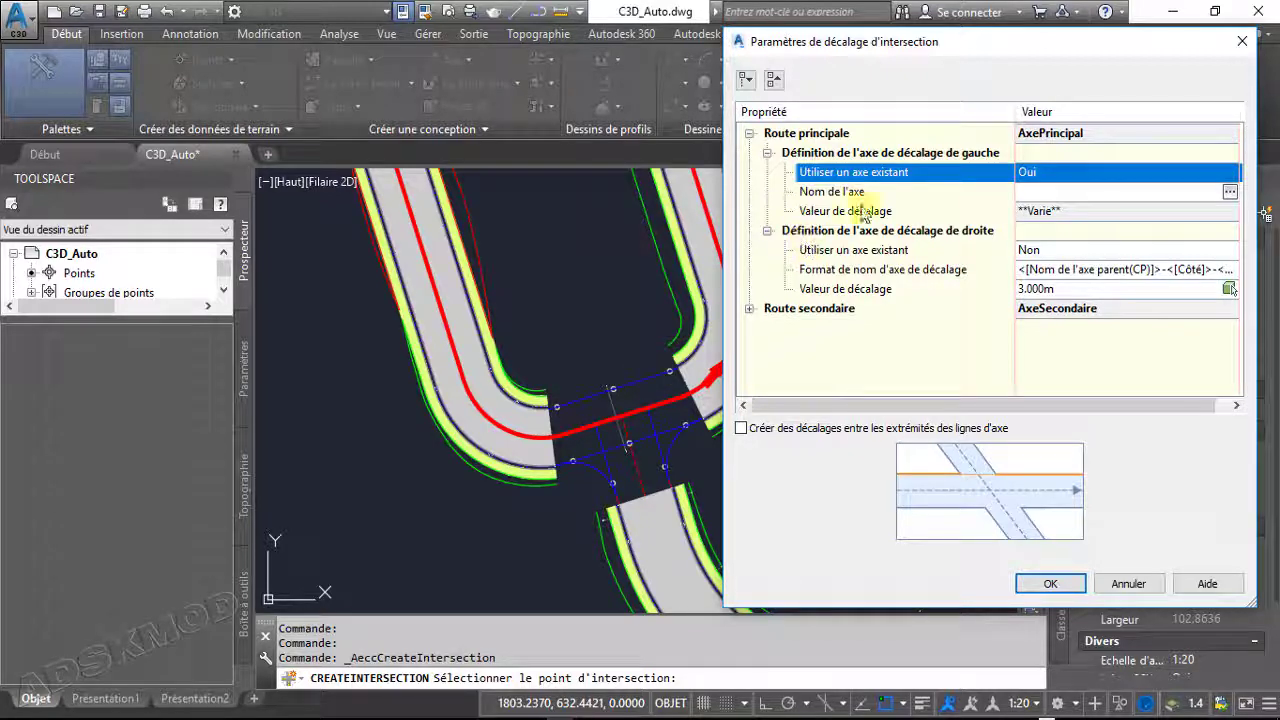
# Assign AxePrincipal-Gauche-3.000 as the main road's left offset alignment by picking it in the drawing
pyautogui.click(1228, 193)
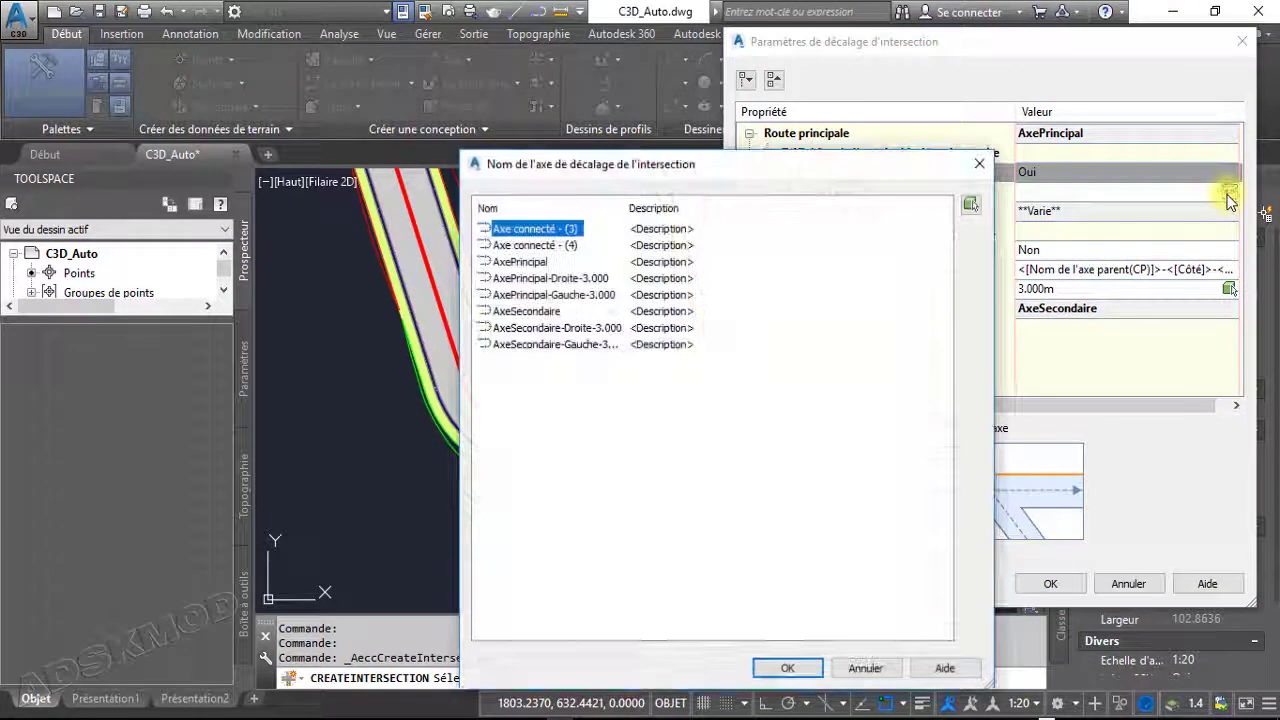
pyautogui.click(969, 204)
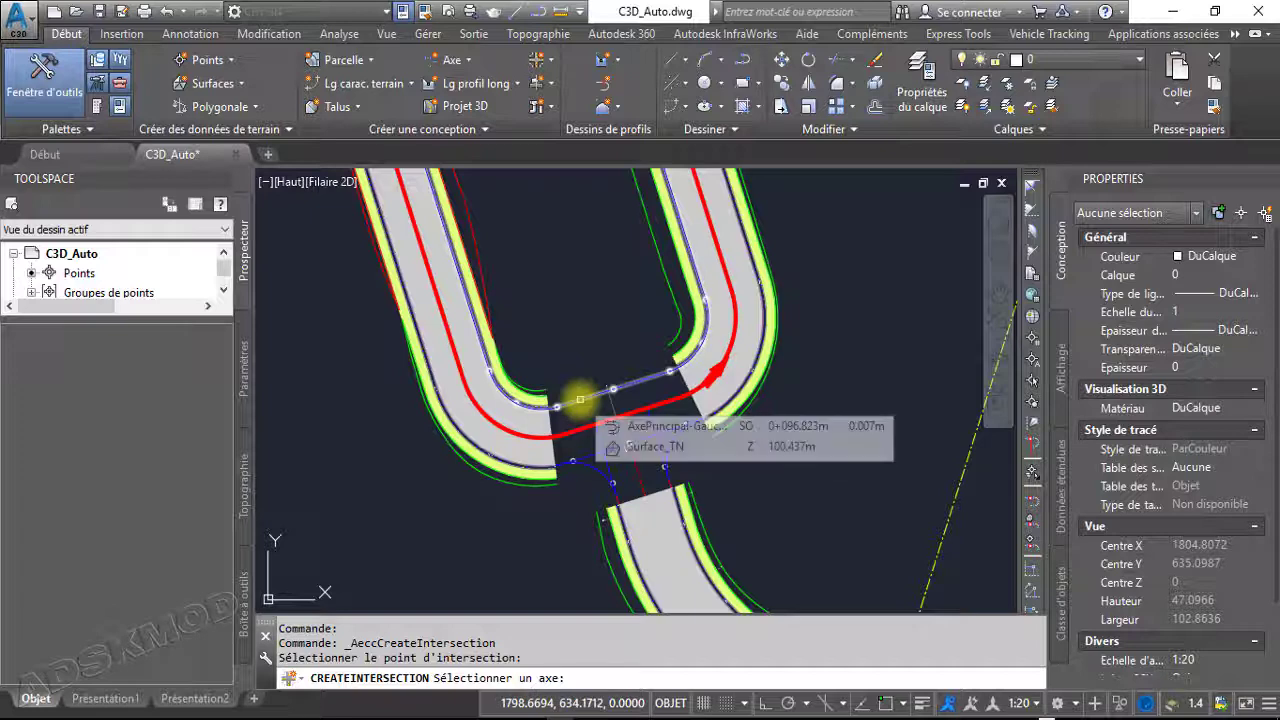
pyautogui.click(580, 400)
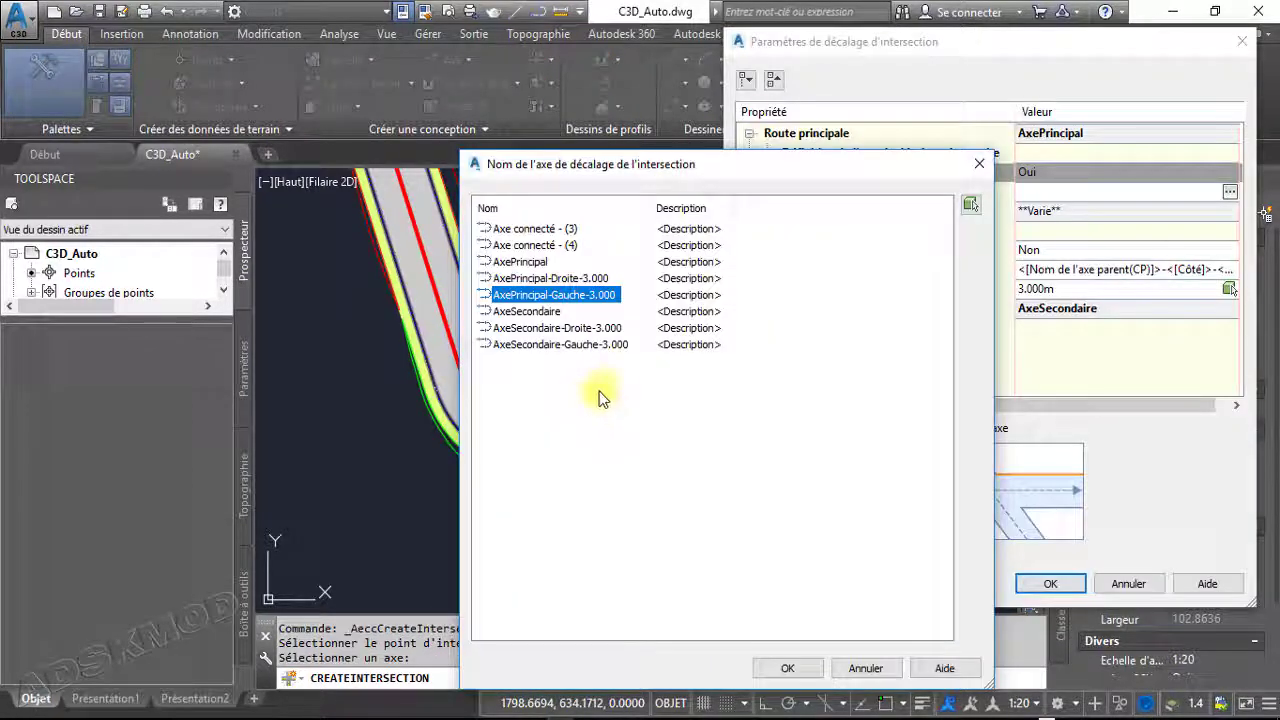
pyautogui.click(806, 672)
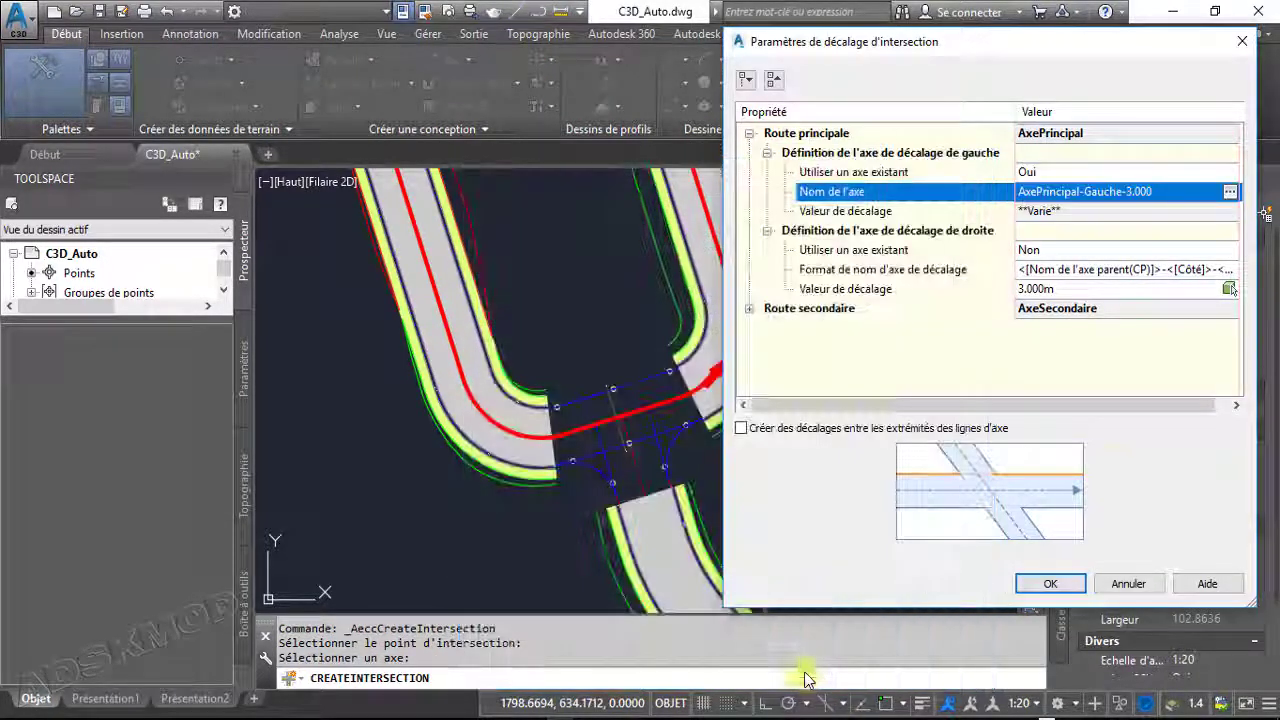
pyautogui.click(1228, 251)
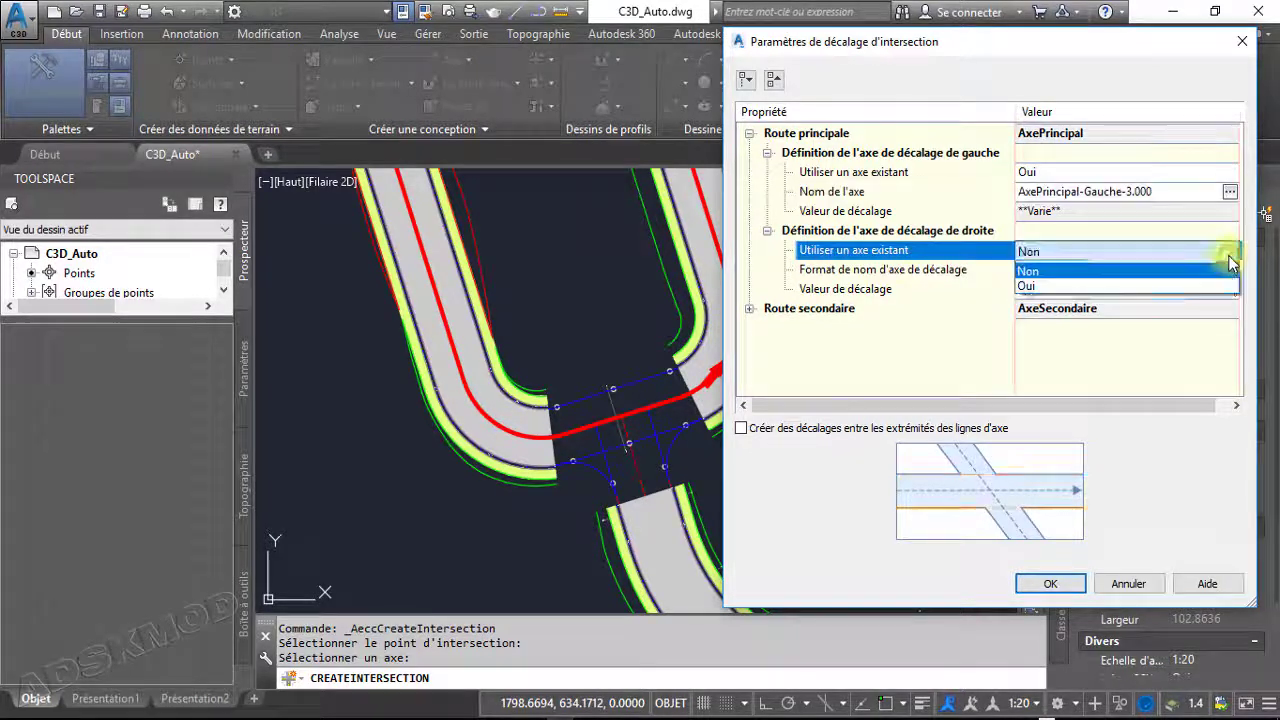
pyautogui.click(1060, 270)
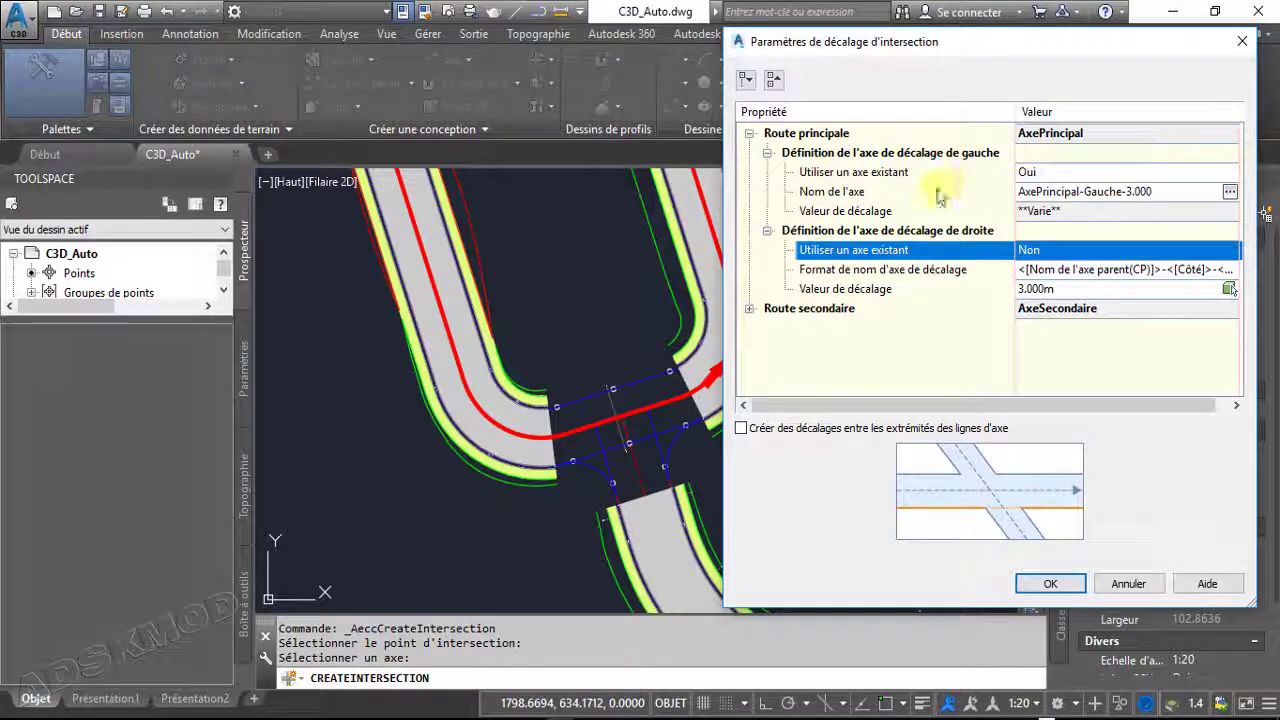
pyautogui.click(1045, 175)
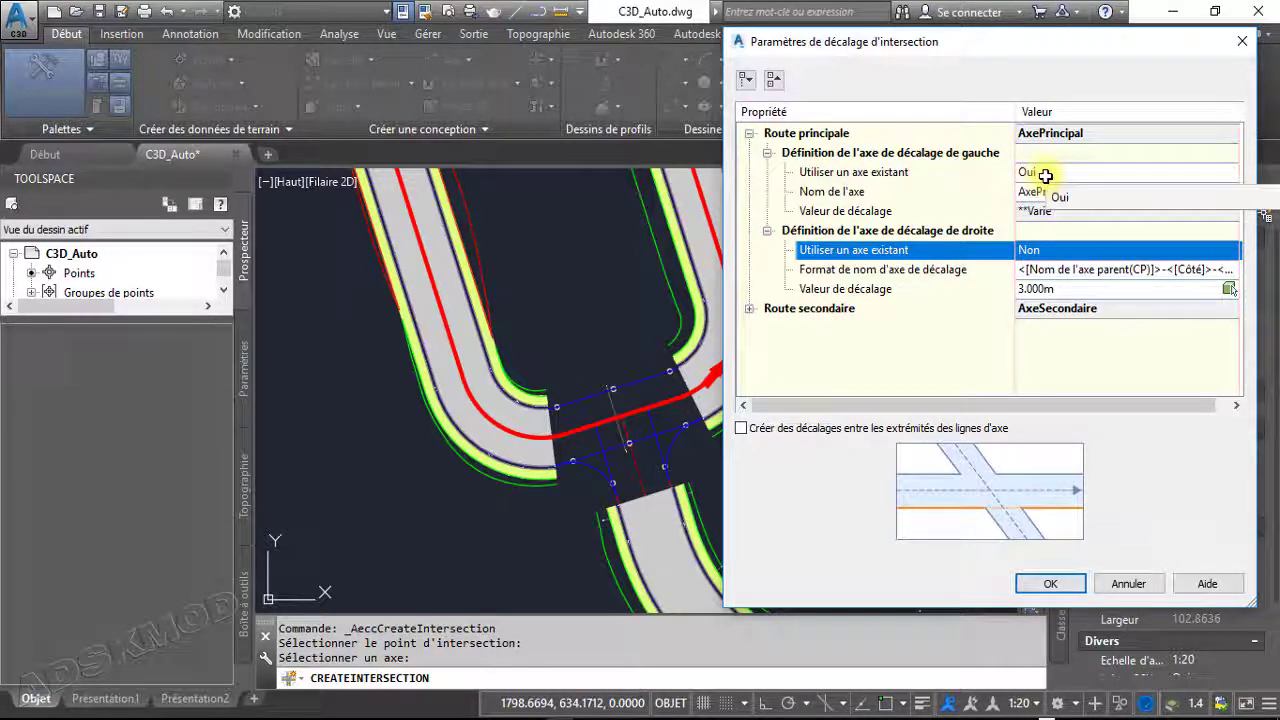
pyautogui.click(1050, 197)
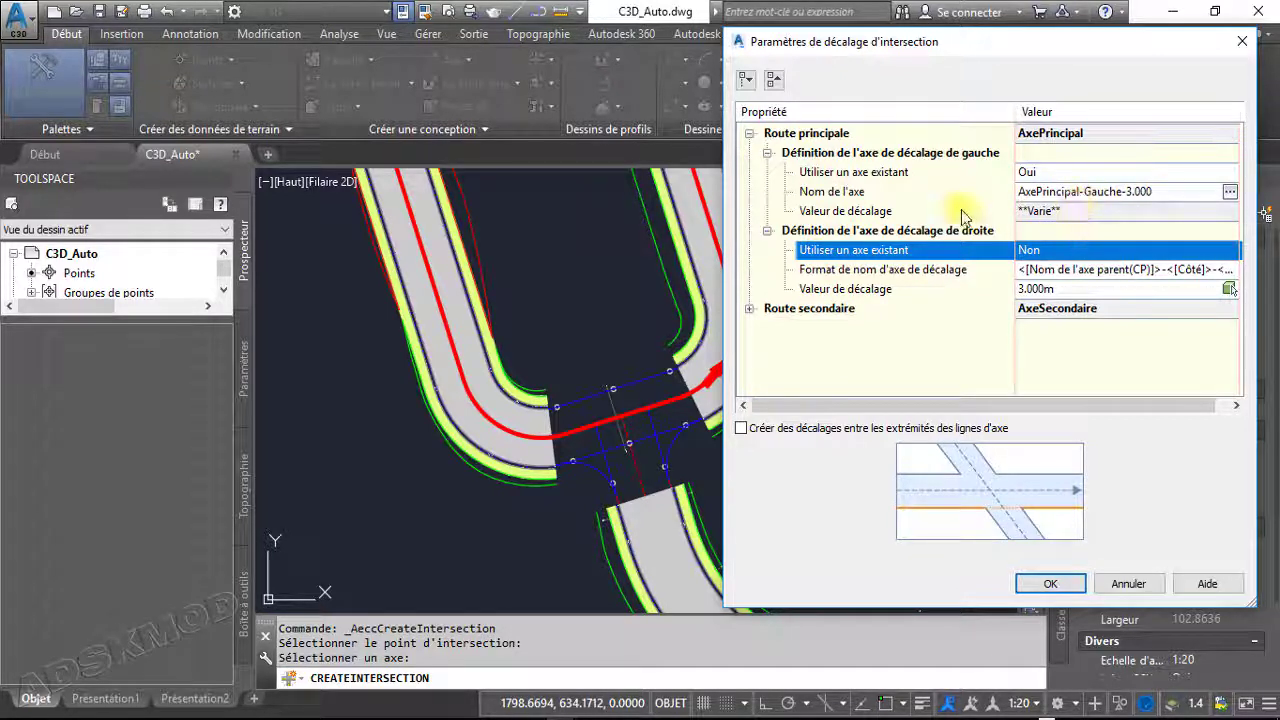
pyautogui.click(1048, 213)
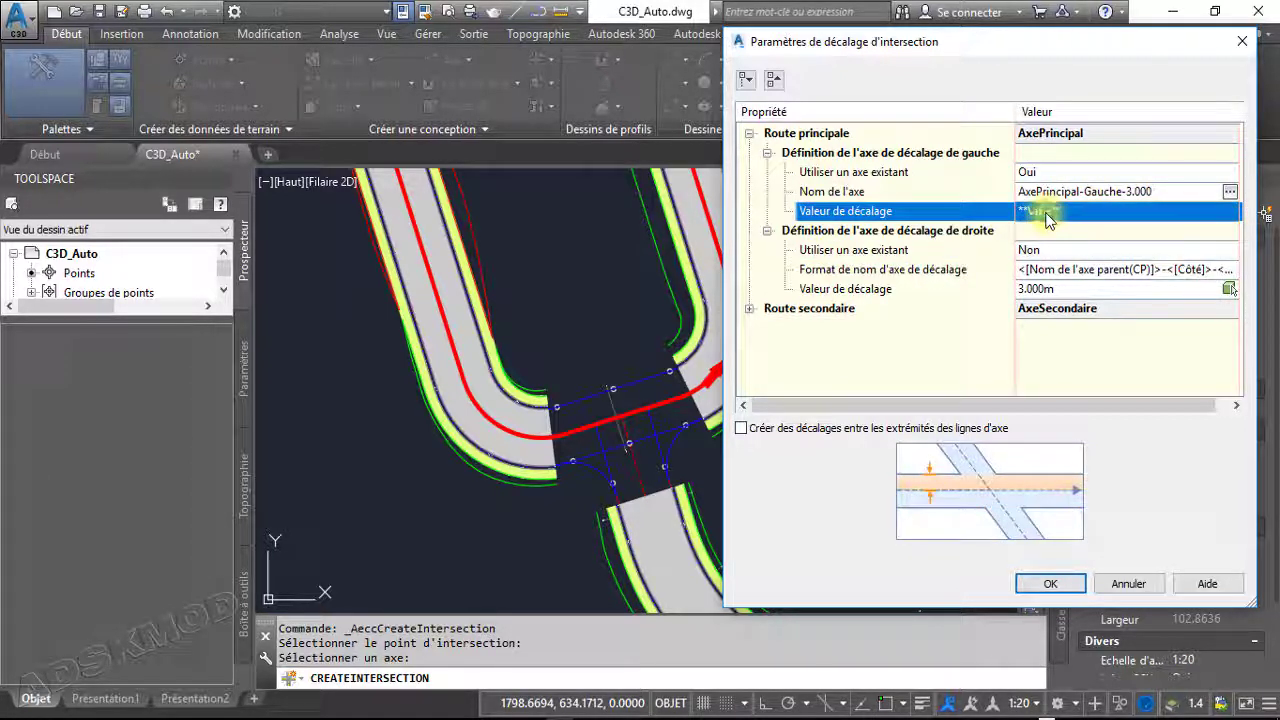
# Set the main road's right offset definition to use an existing alignment (Oui) and assign AxePrincipal-Droite-3.000 to it
pyautogui.click(1043, 251)
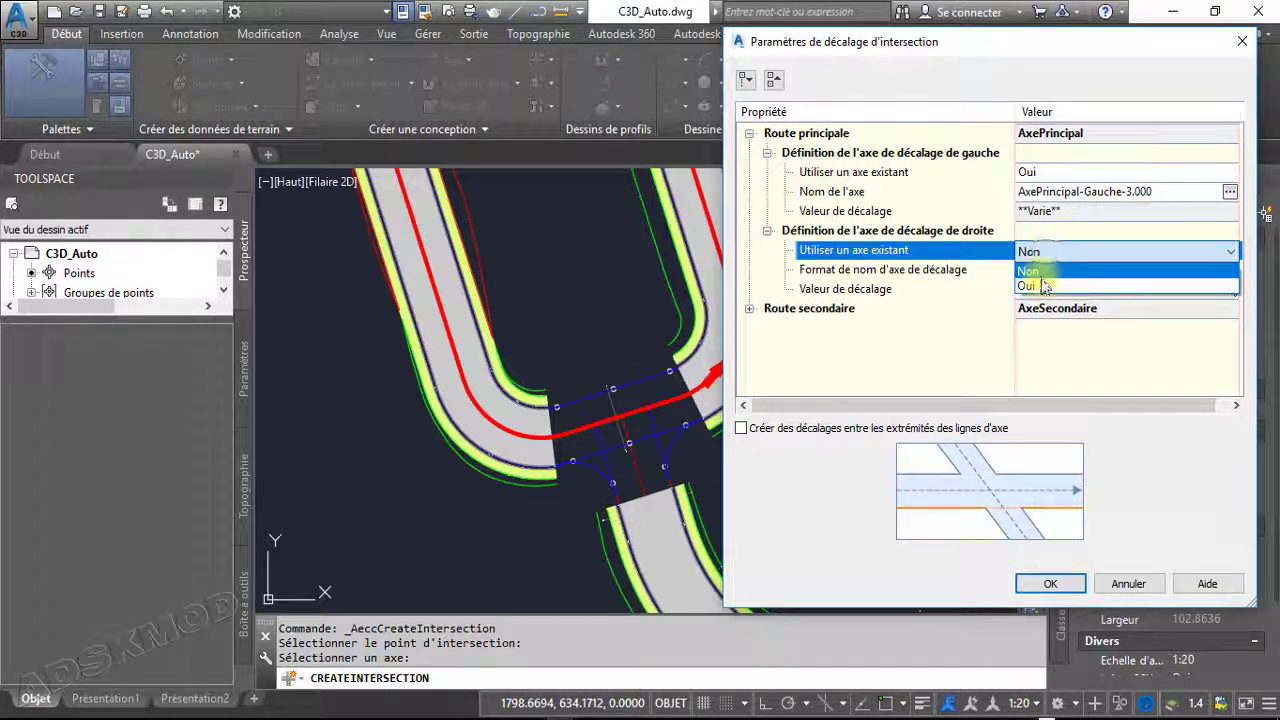
pyautogui.click(1043, 286)
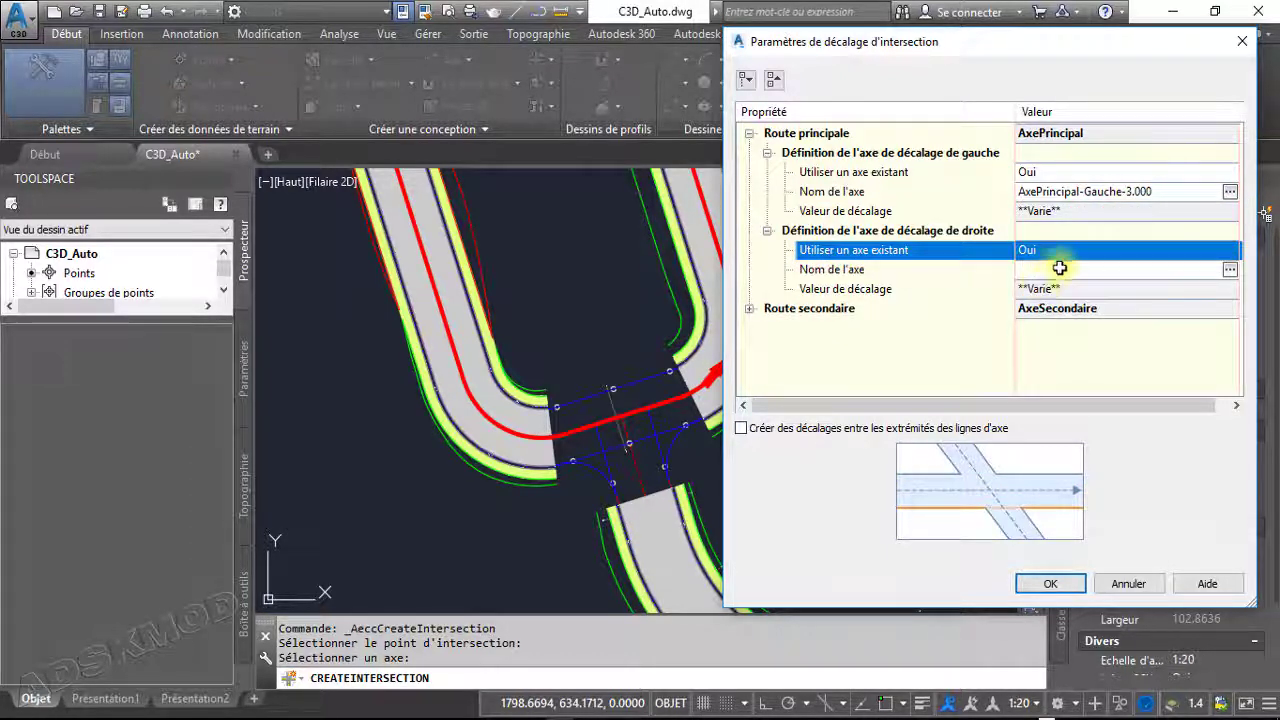
pyautogui.click(1229, 274)
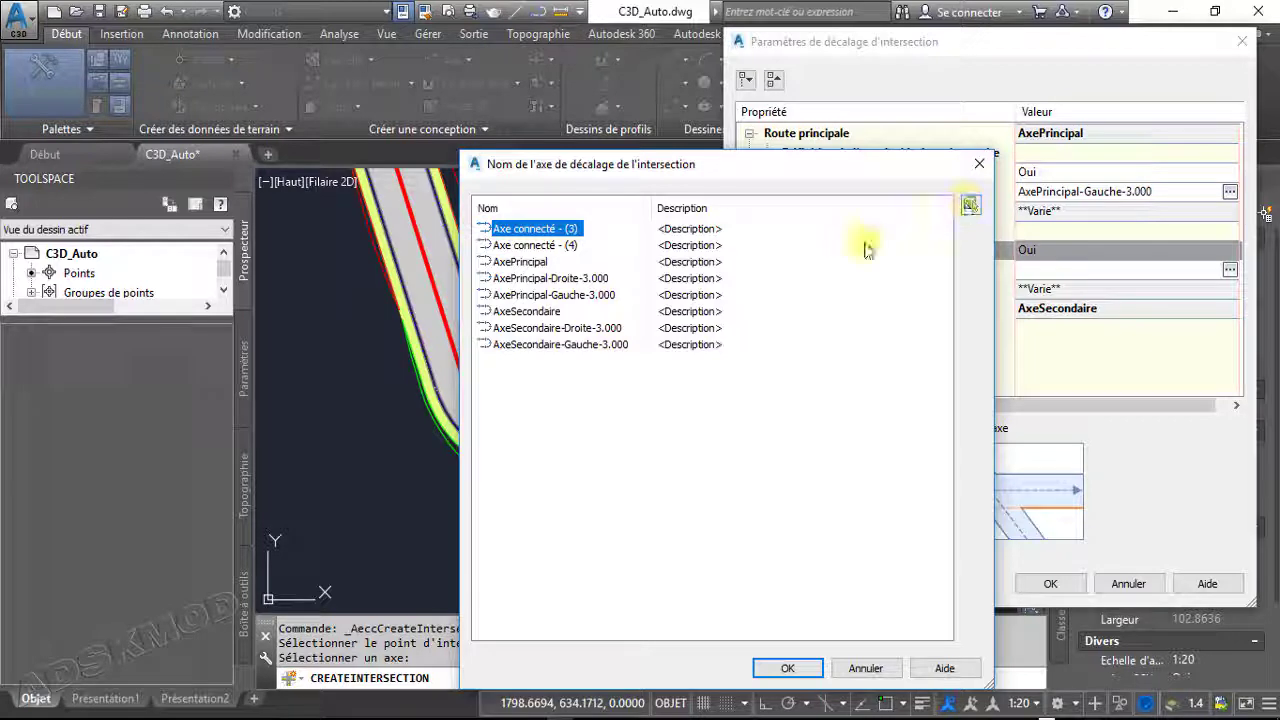
pyautogui.click(537, 279)
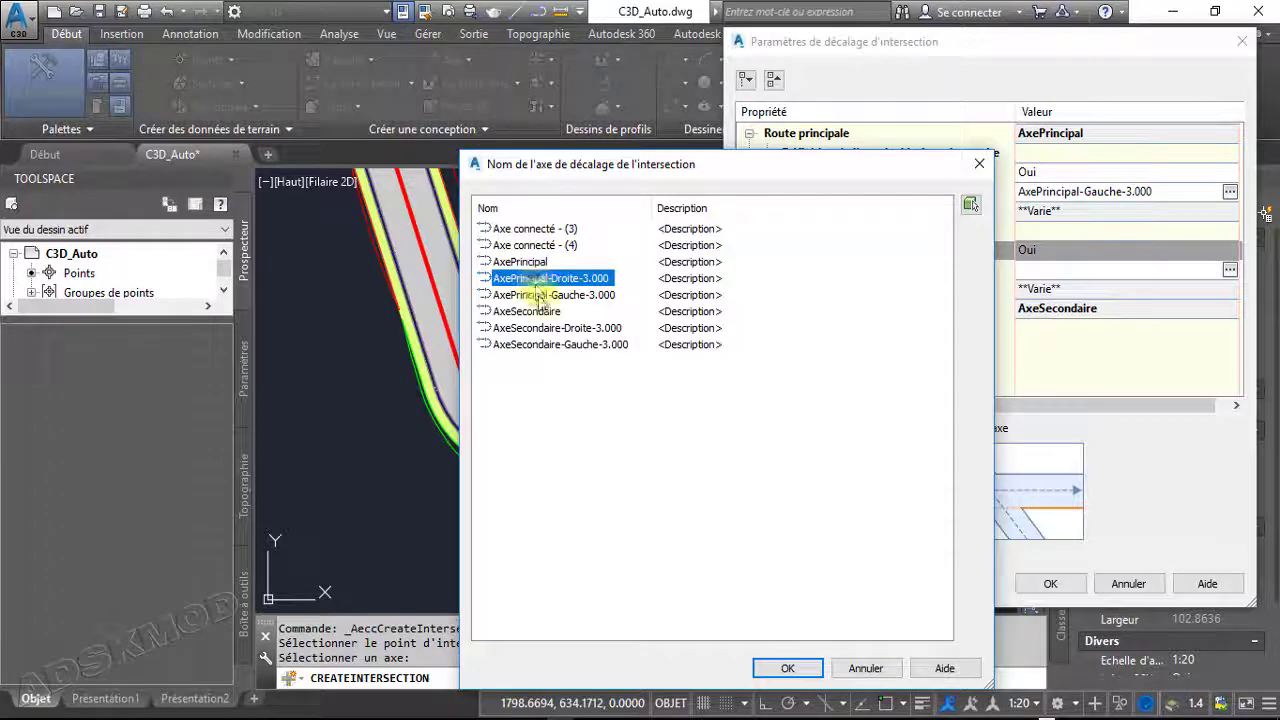
pyautogui.click(787, 668)
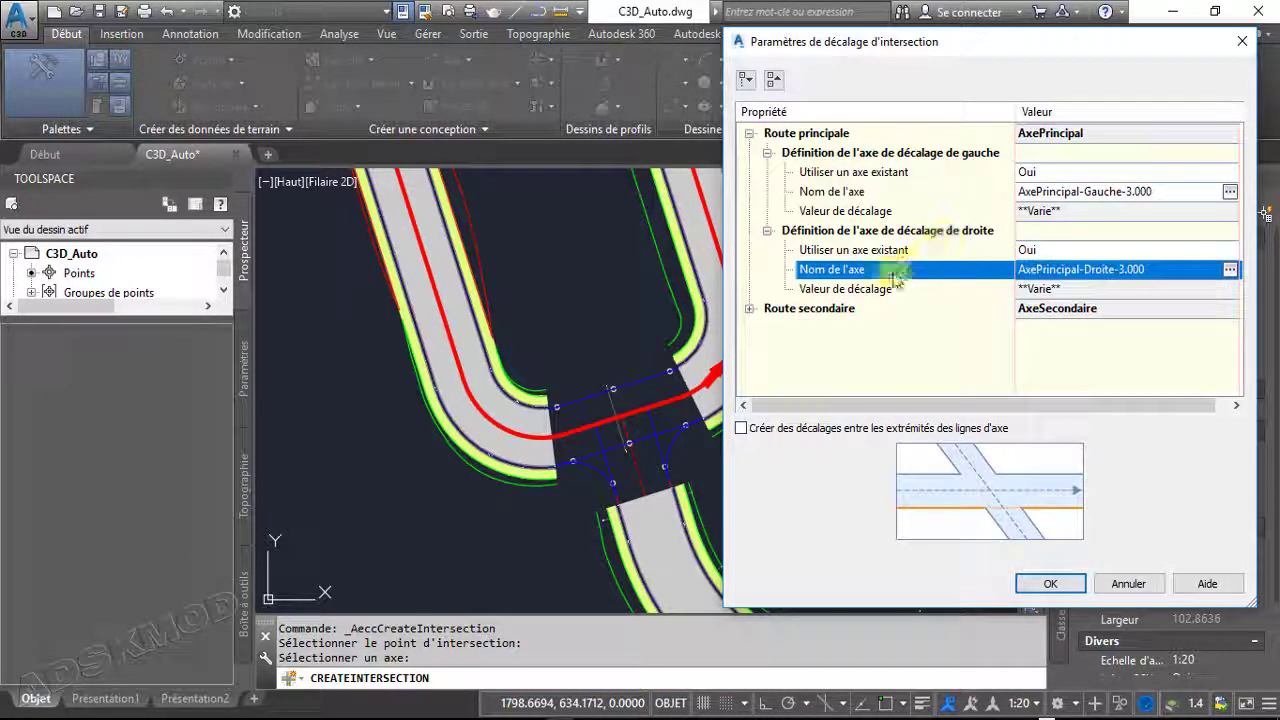
# Expand the secondary road's offset definitions and set its left offset to use the existing alignment AxeSecondaire-Gauche-3.000
pyautogui.click(749, 133)
pyautogui.click(749, 152)
pyautogui.click(768, 172)
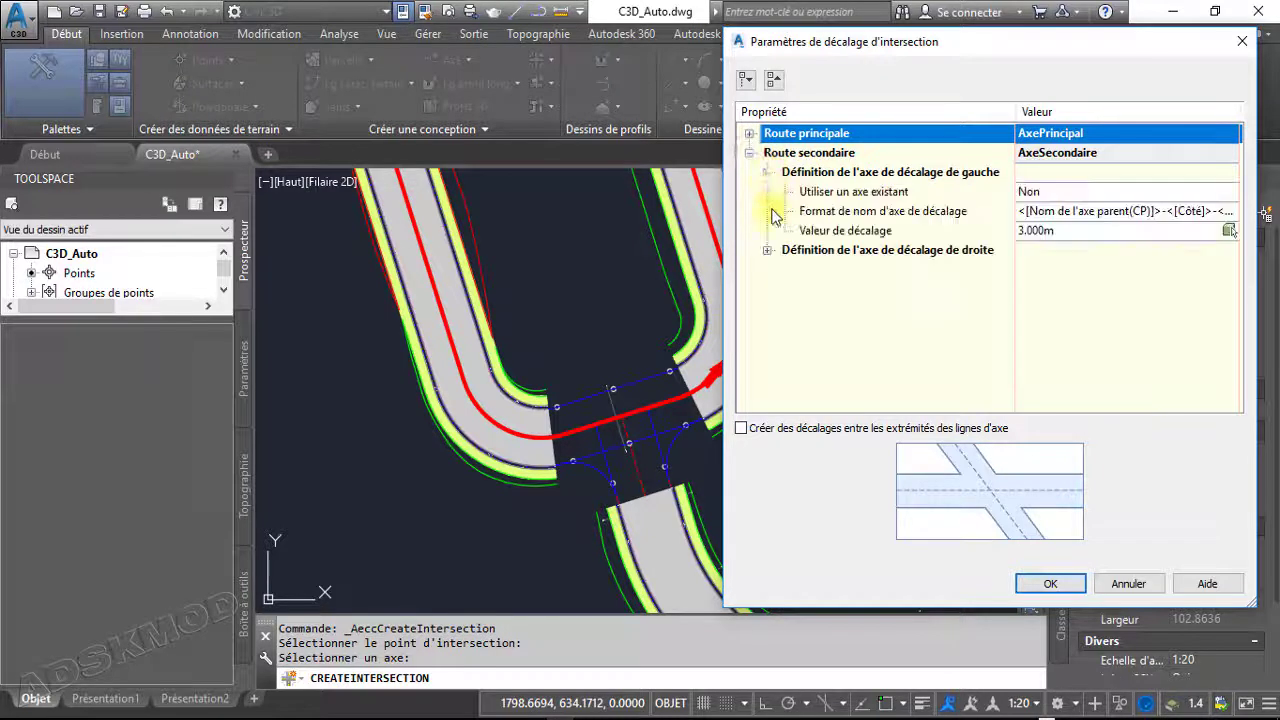
pyautogui.click(768, 249)
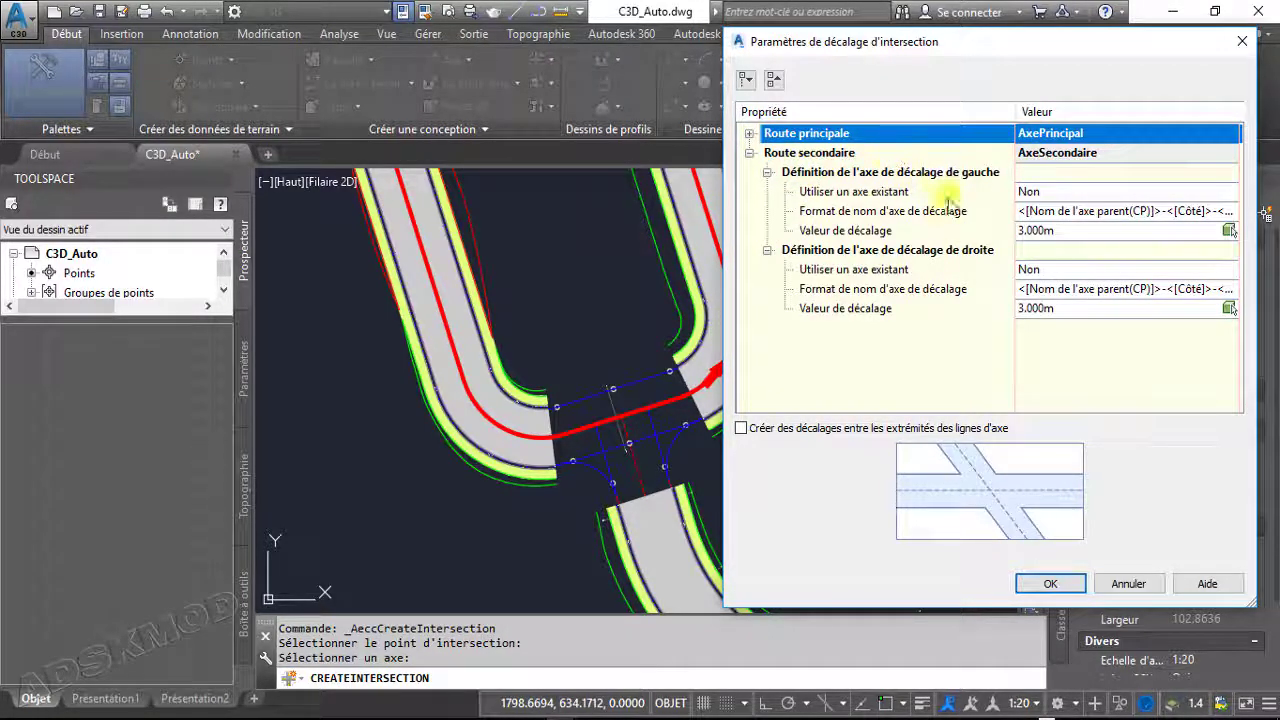
pyautogui.click(1098, 193)
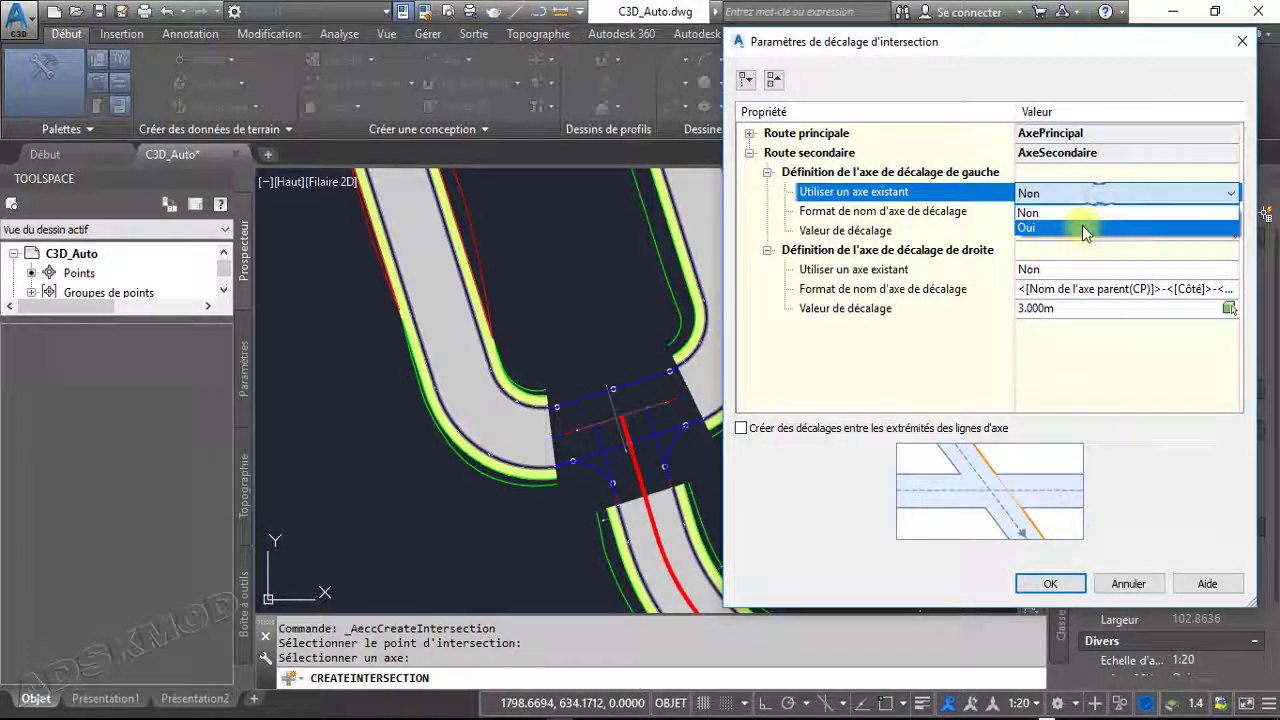
pyautogui.click(1090, 227)
pyautogui.click(1230, 211)
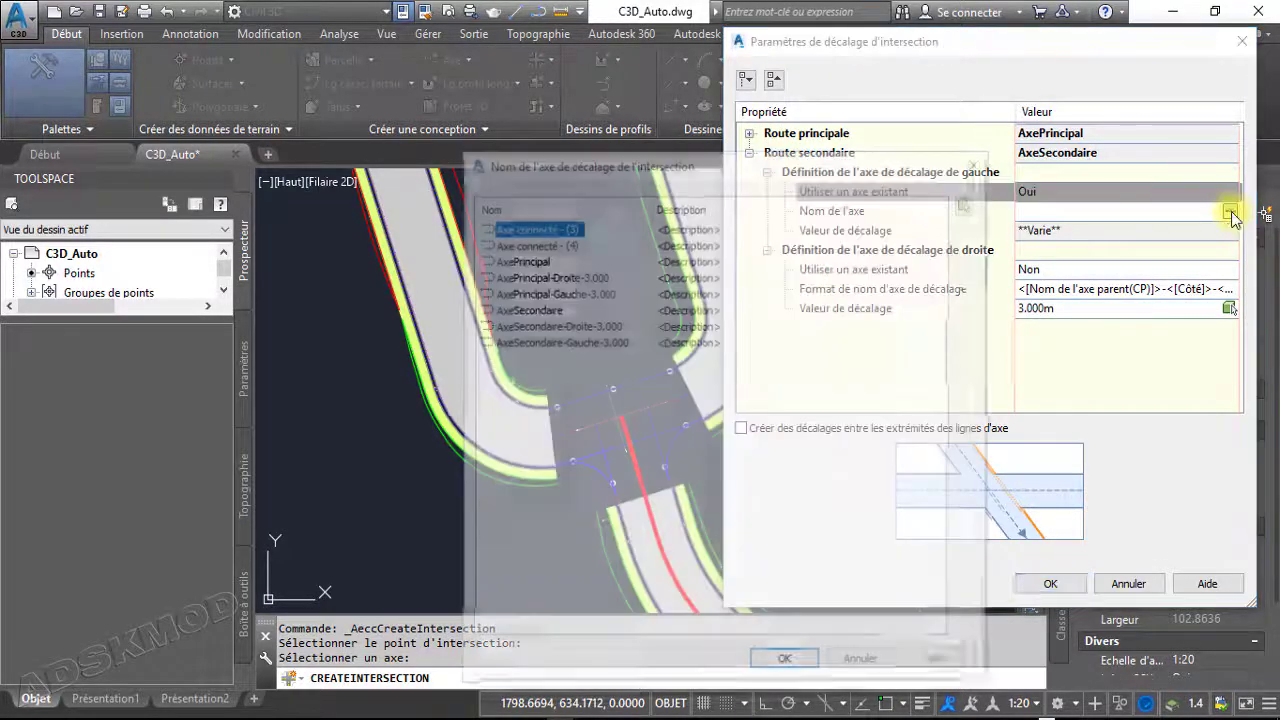
pyautogui.moveTo(777, 165); pyautogui.dragTo(857, 177)
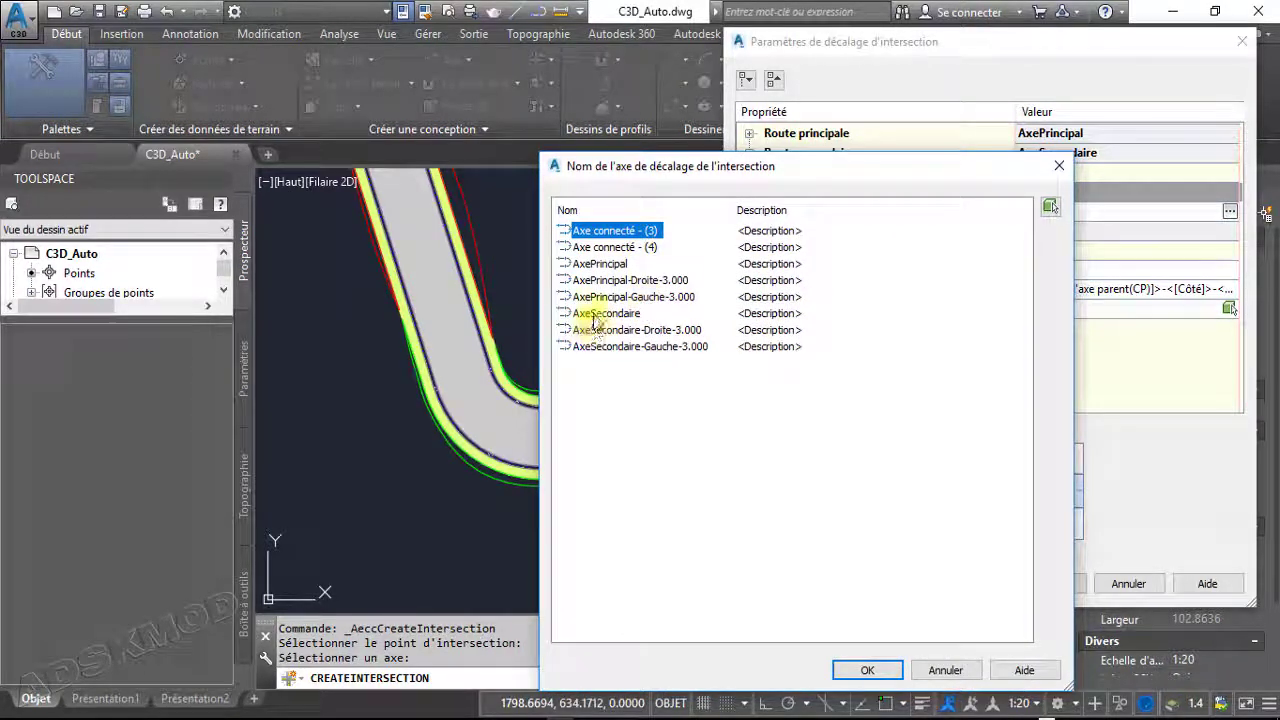
pyautogui.click(631, 346)
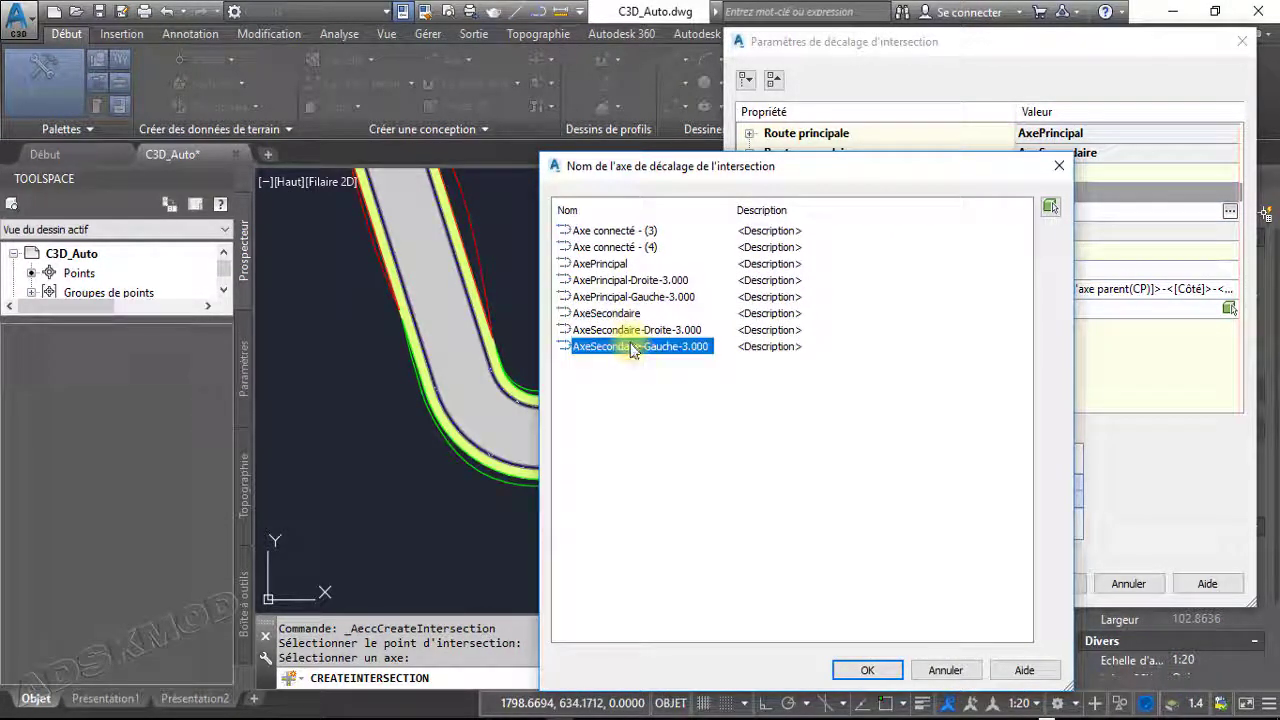
pyautogui.click(877, 672)
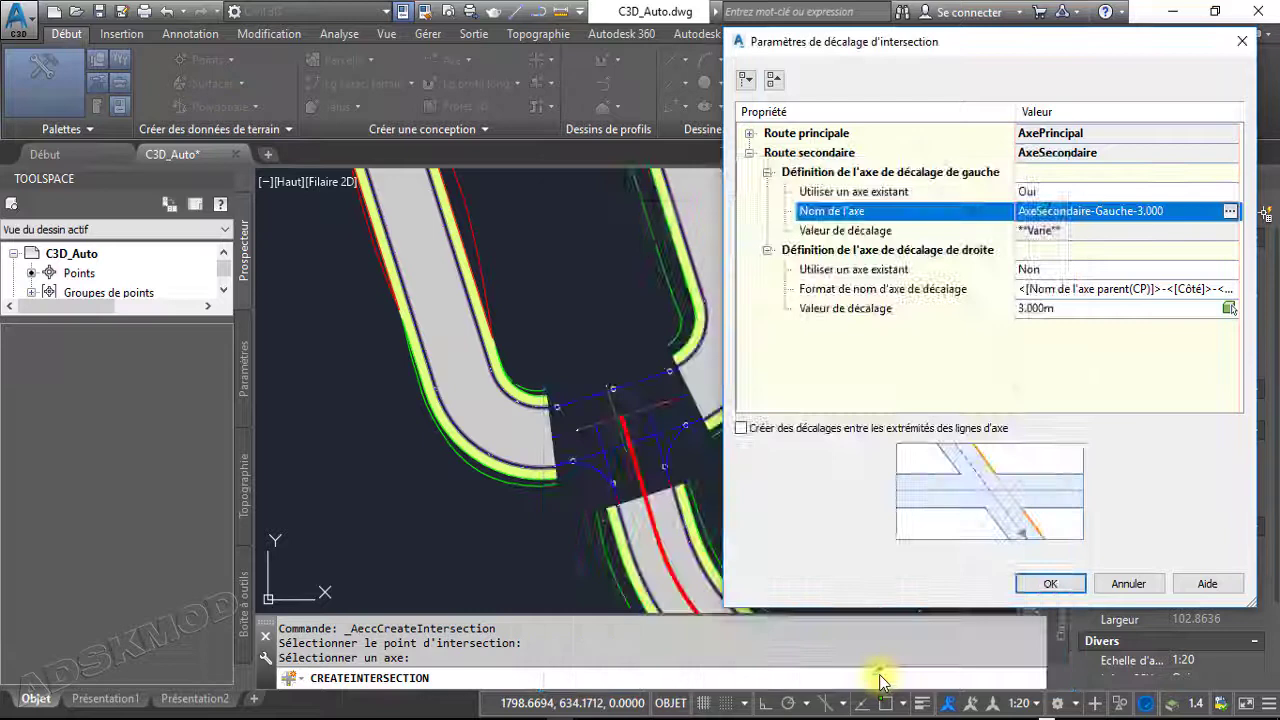
# Set the secondary road's right offset to use the existing alignment AxeSecondaire-Droite-3.000 and accept the offset parameters
pyautogui.click(1080, 270)
pyautogui.click(1052, 308)
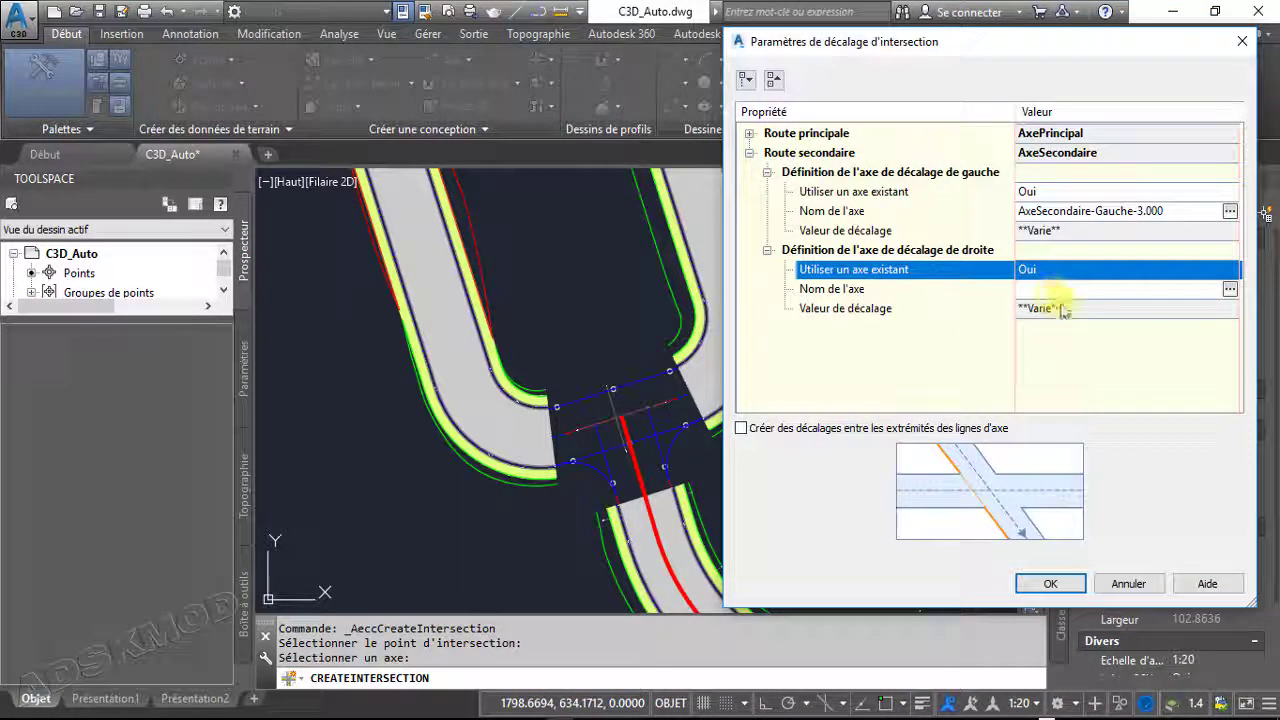
pyautogui.click(1230, 289)
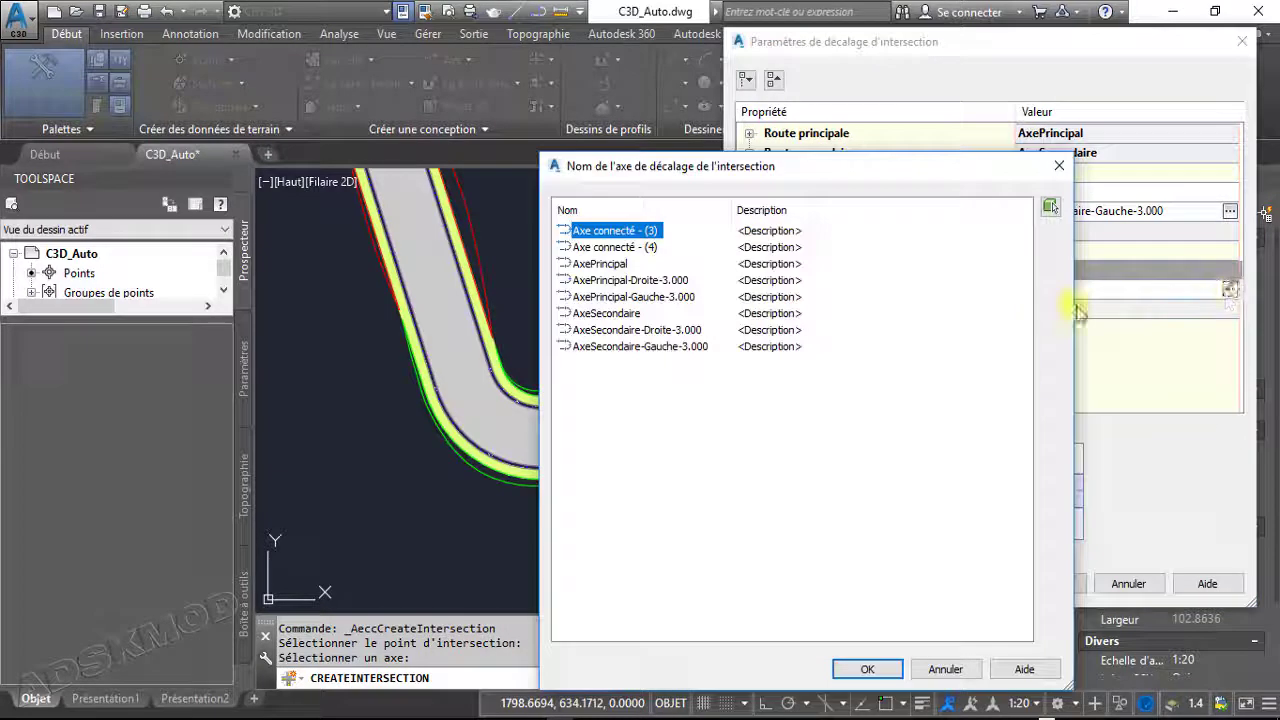
pyautogui.click(655, 330)
pyautogui.click(867, 669)
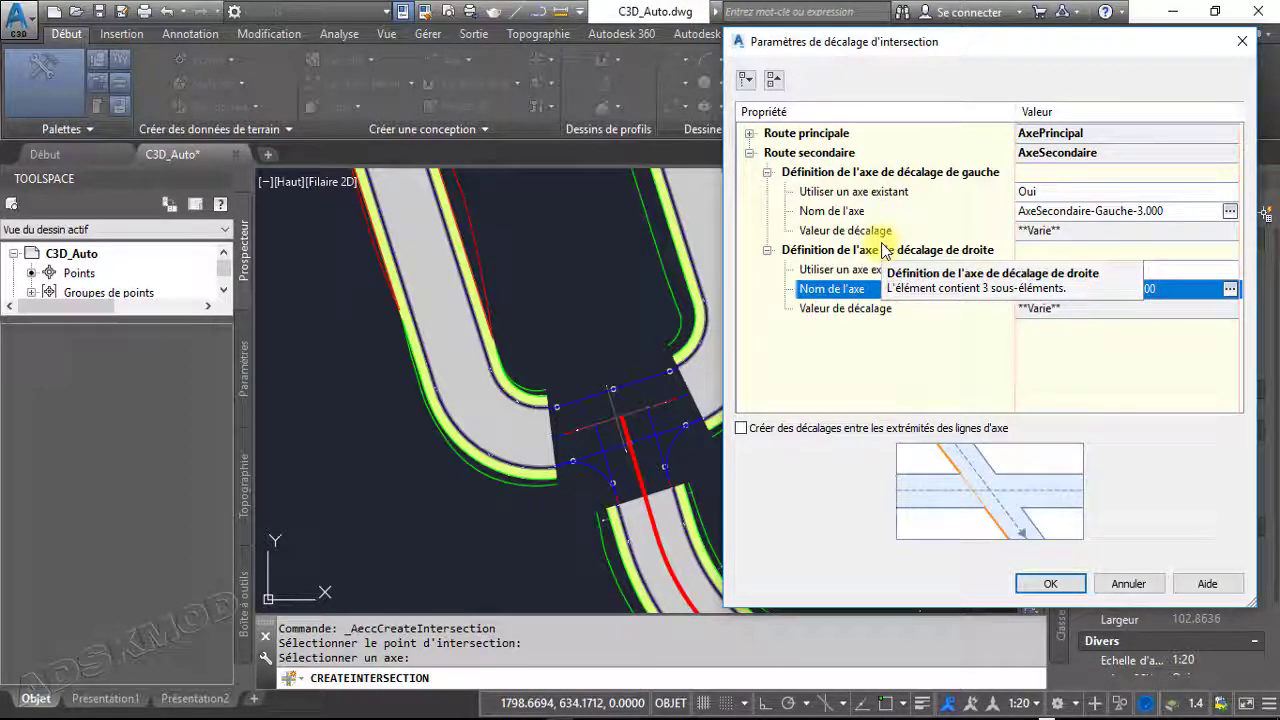
pyautogui.click(1052, 584)
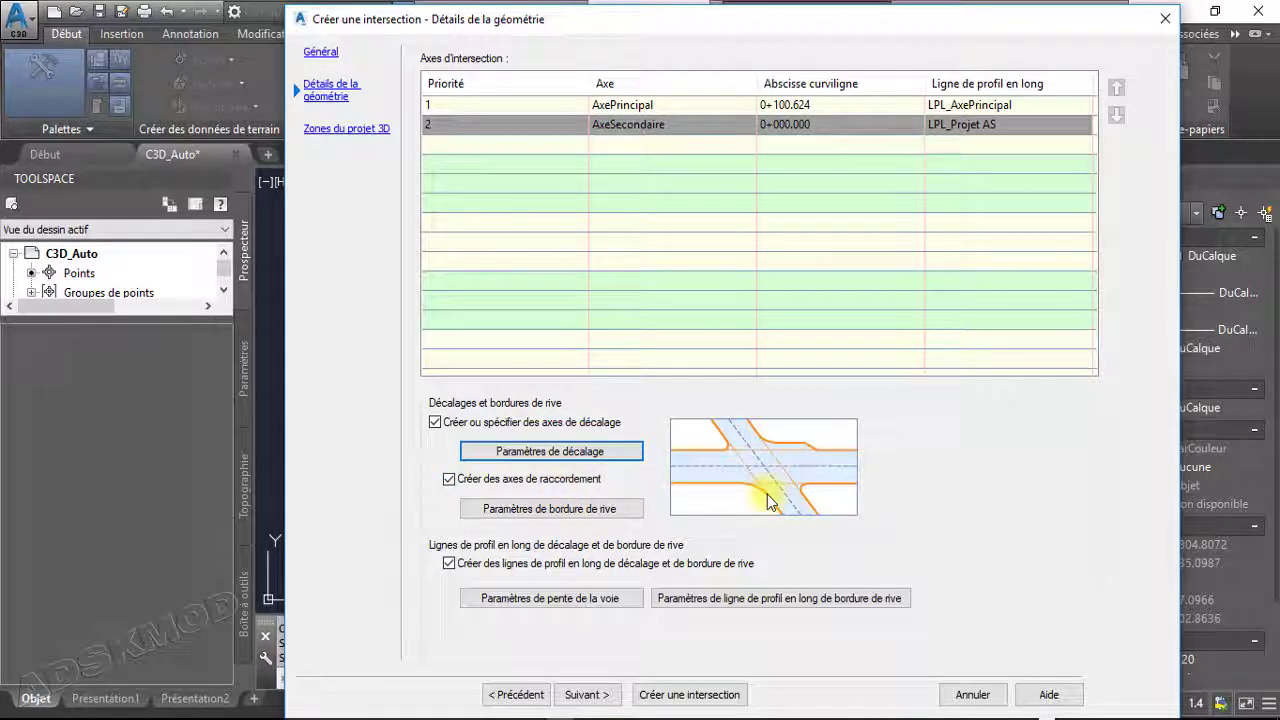
# Open the intersection curb return parameters and compare the SE and SO quadrants' location, incoming and outgoing roads, curb type and radius
pyautogui.click(598, 509)
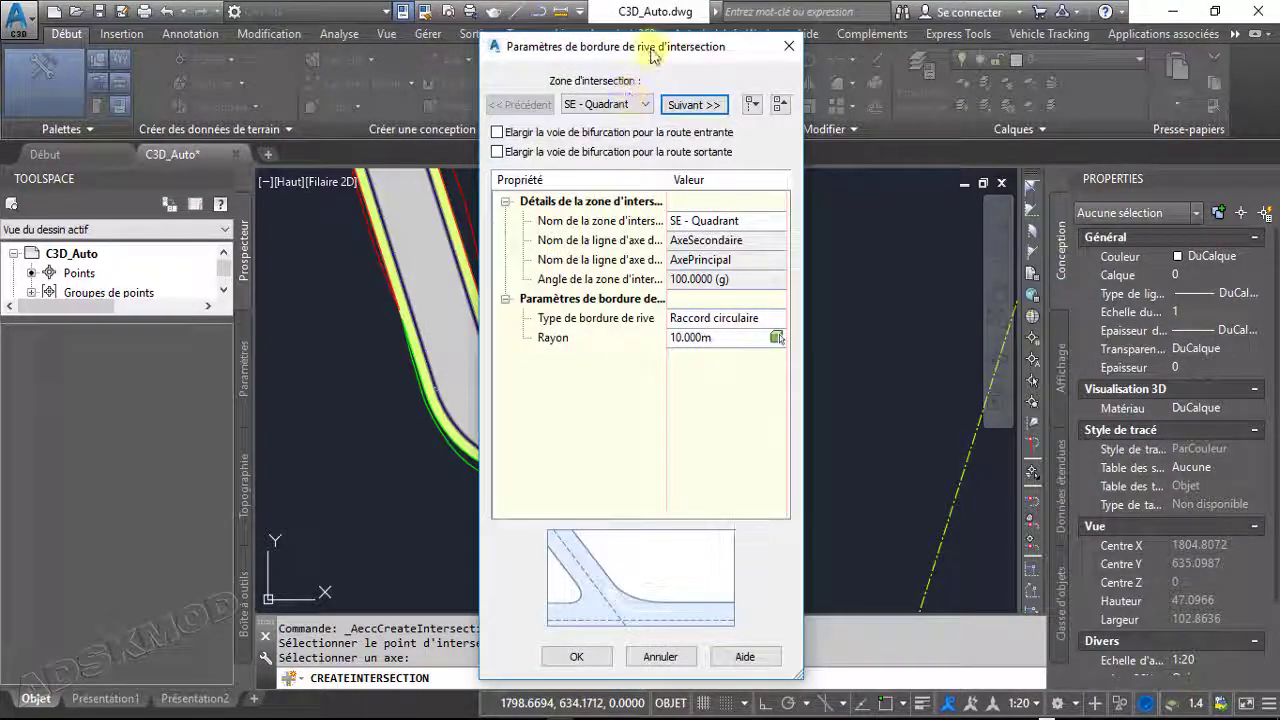
pyautogui.moveTo(651, 55); pyautogui.dragTo(1094, 24)
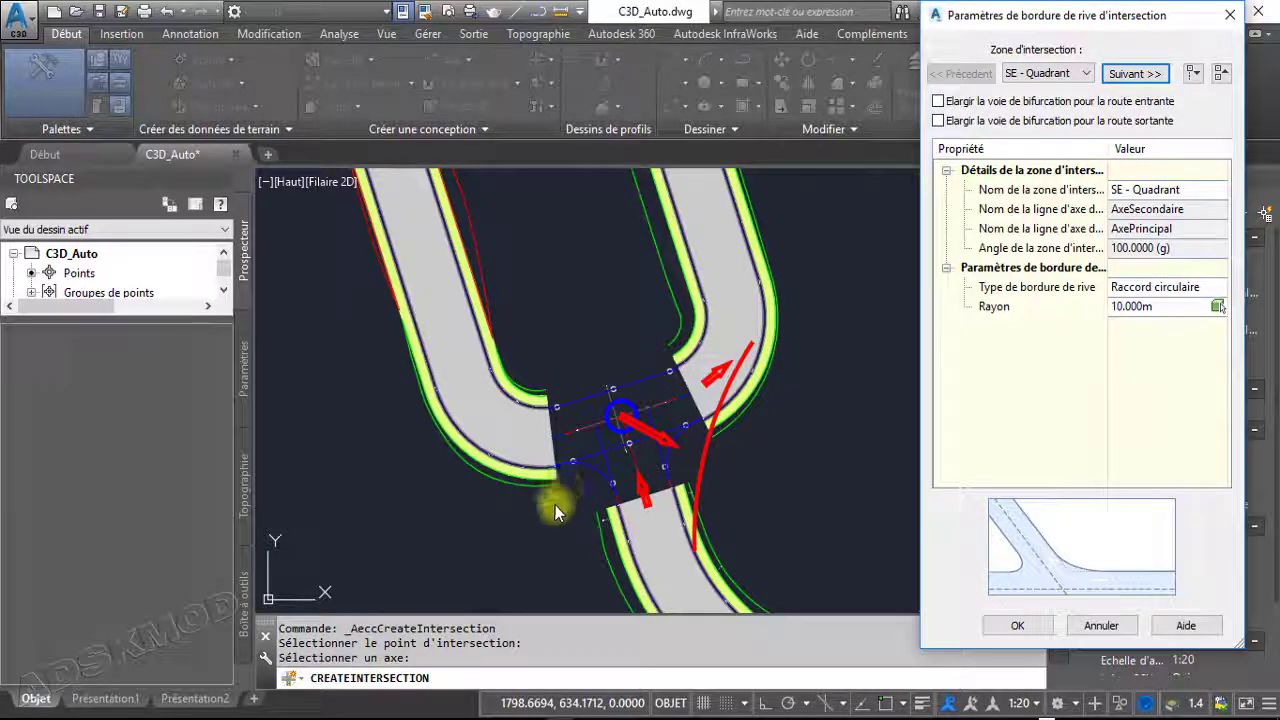
pyautogui.click(1135, 73)
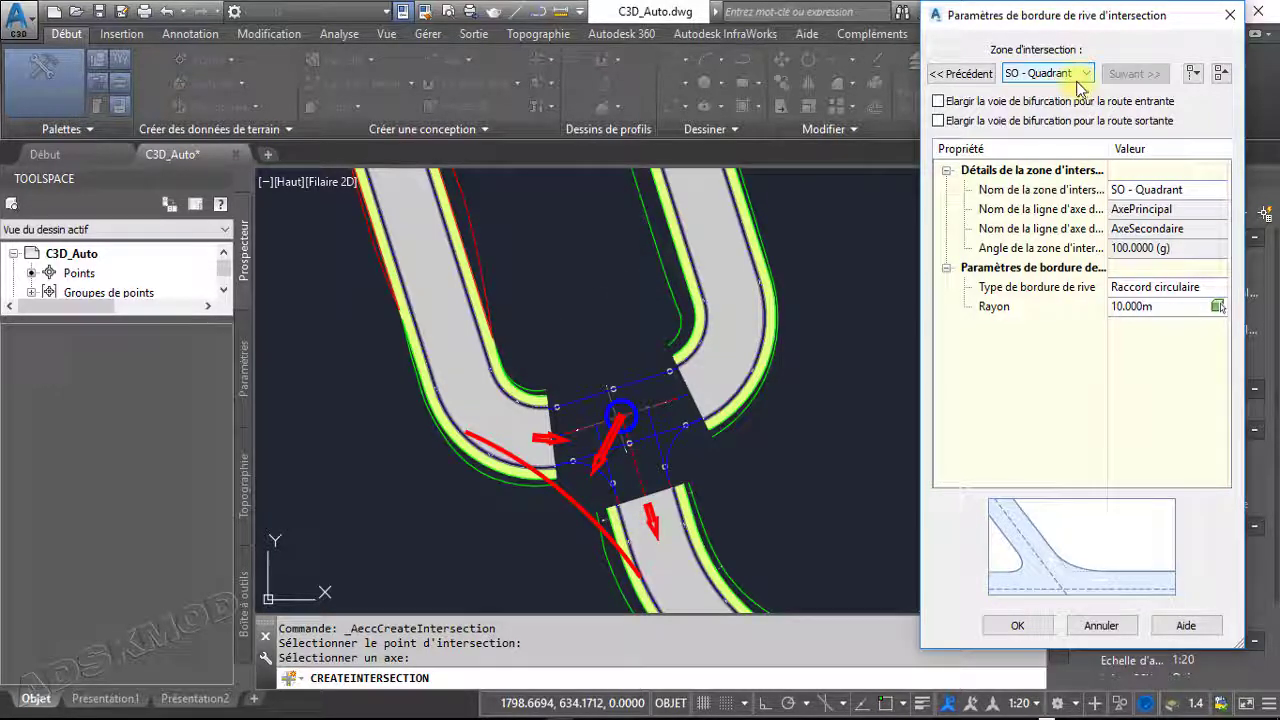
pyautogui.click(961, 73)
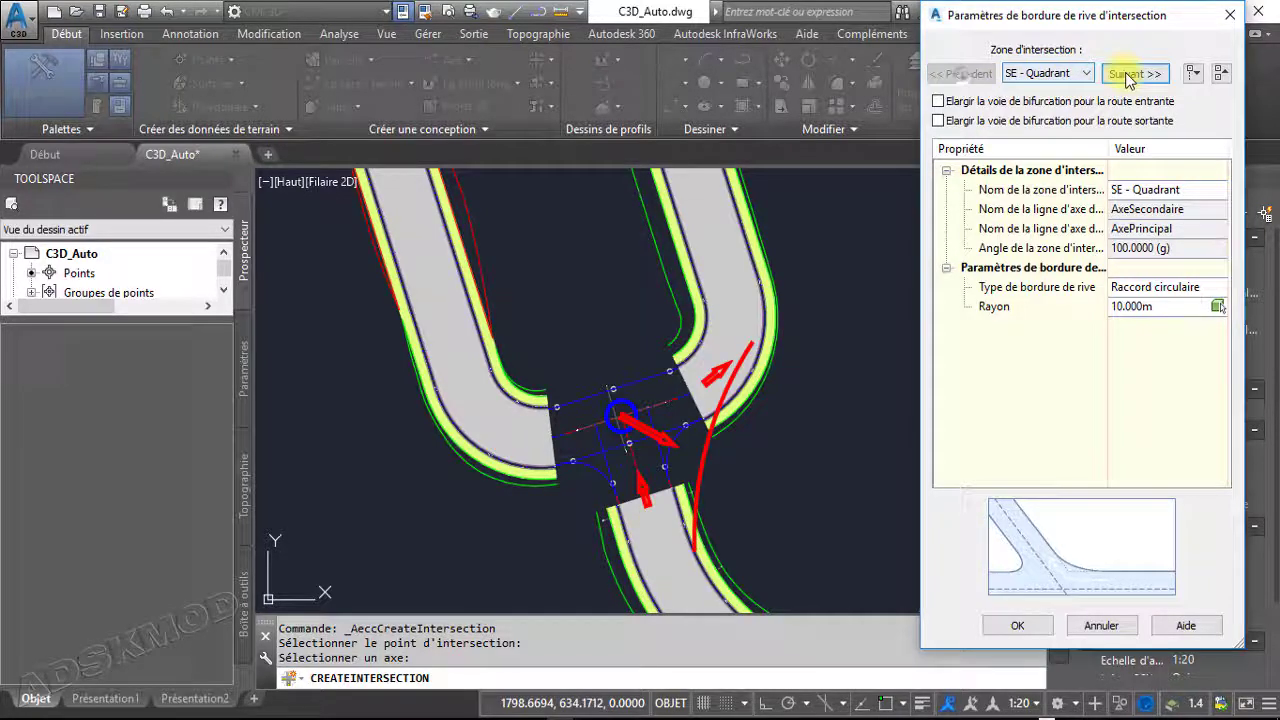
pyautogui.click(1133, 73)
pyautogui.click(1139, 74)
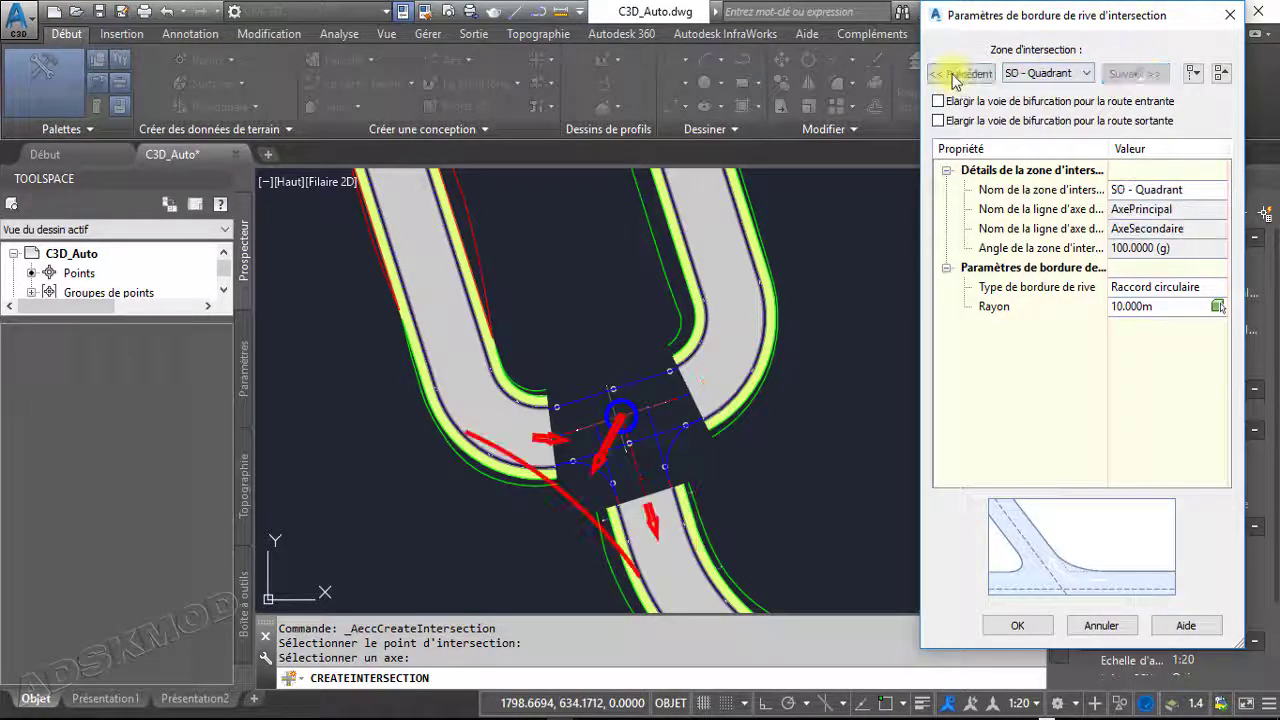
pyautogui.click(960, 73)
pyautogui.click(1073, 80)
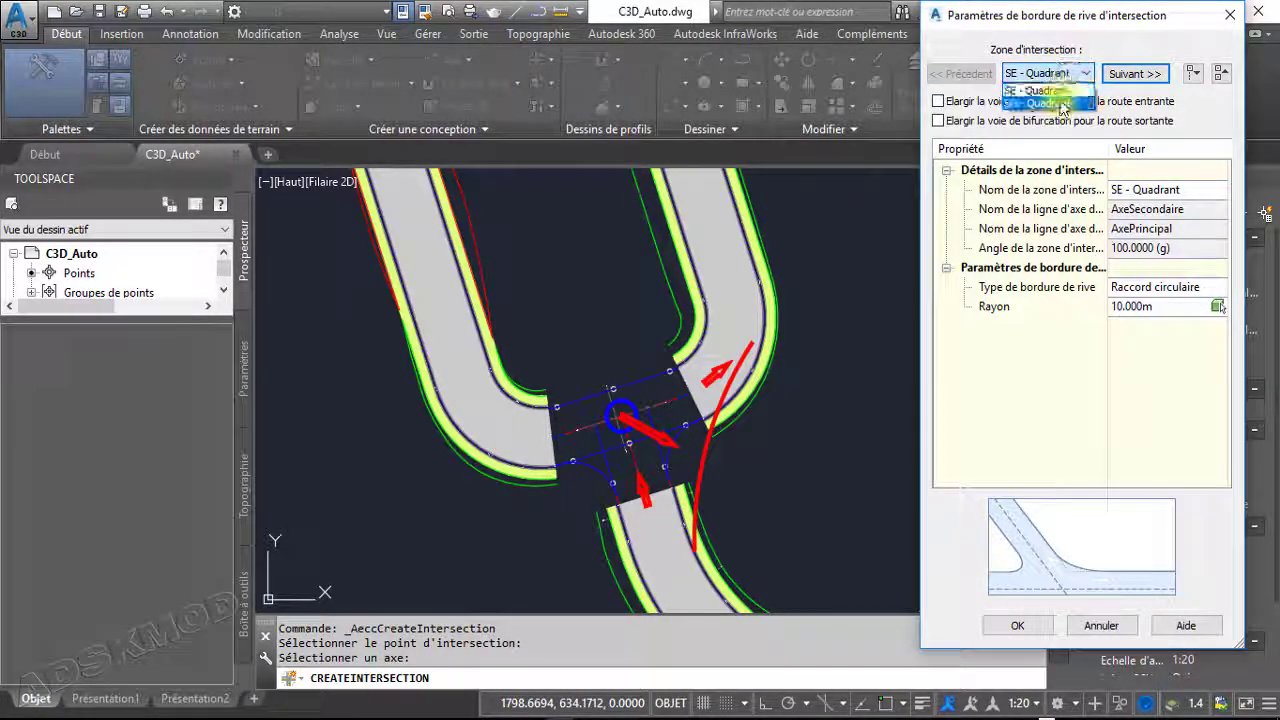
pyautogui.click(1038, 103)
pyautogui.click(1062, 74)
pyautogui.click(1058, 91)
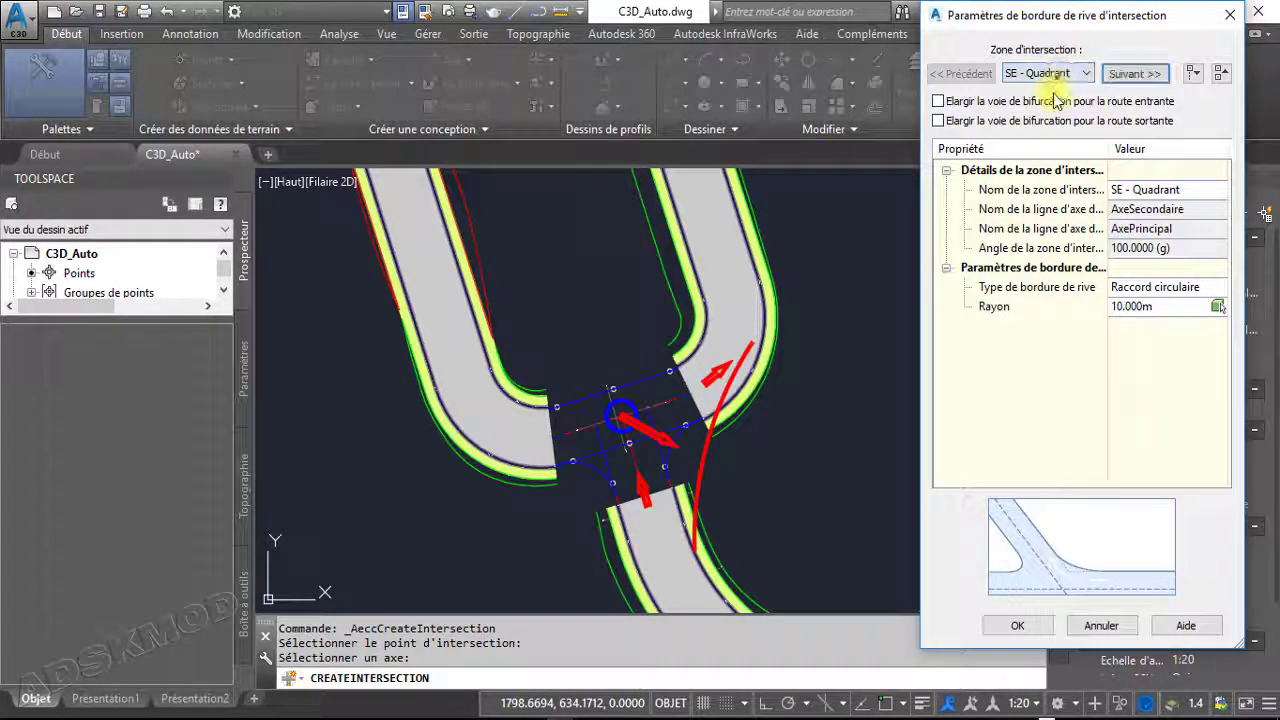
pyautogui.click(1060, 73)
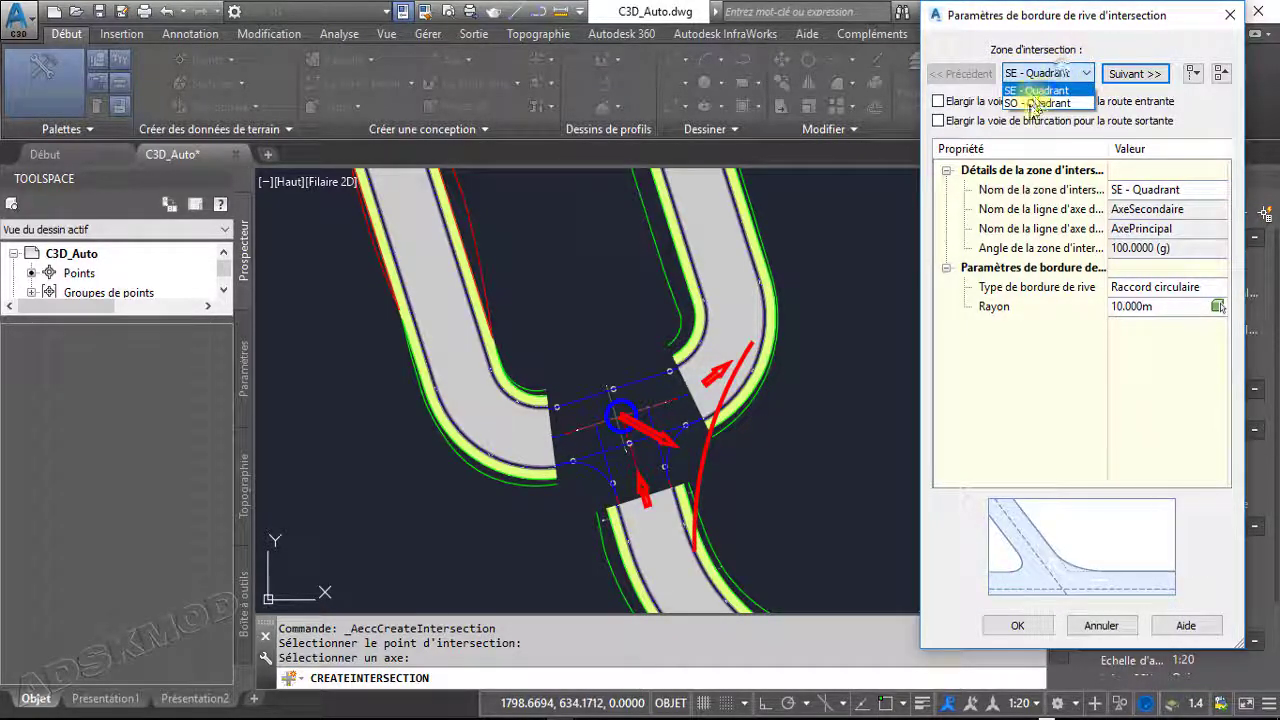
pyautogui.click(1040, 103)
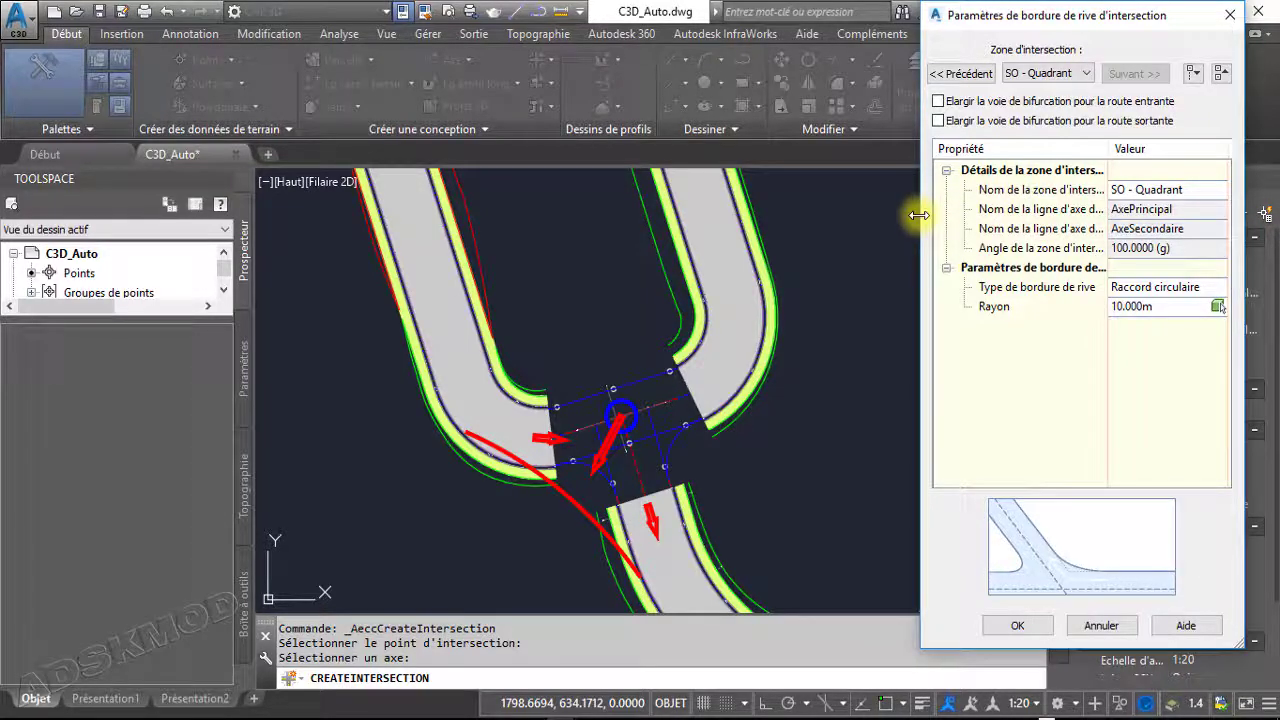
pyautogui.moveTo(918, 215); pyautogui.dragTo(797, 215)
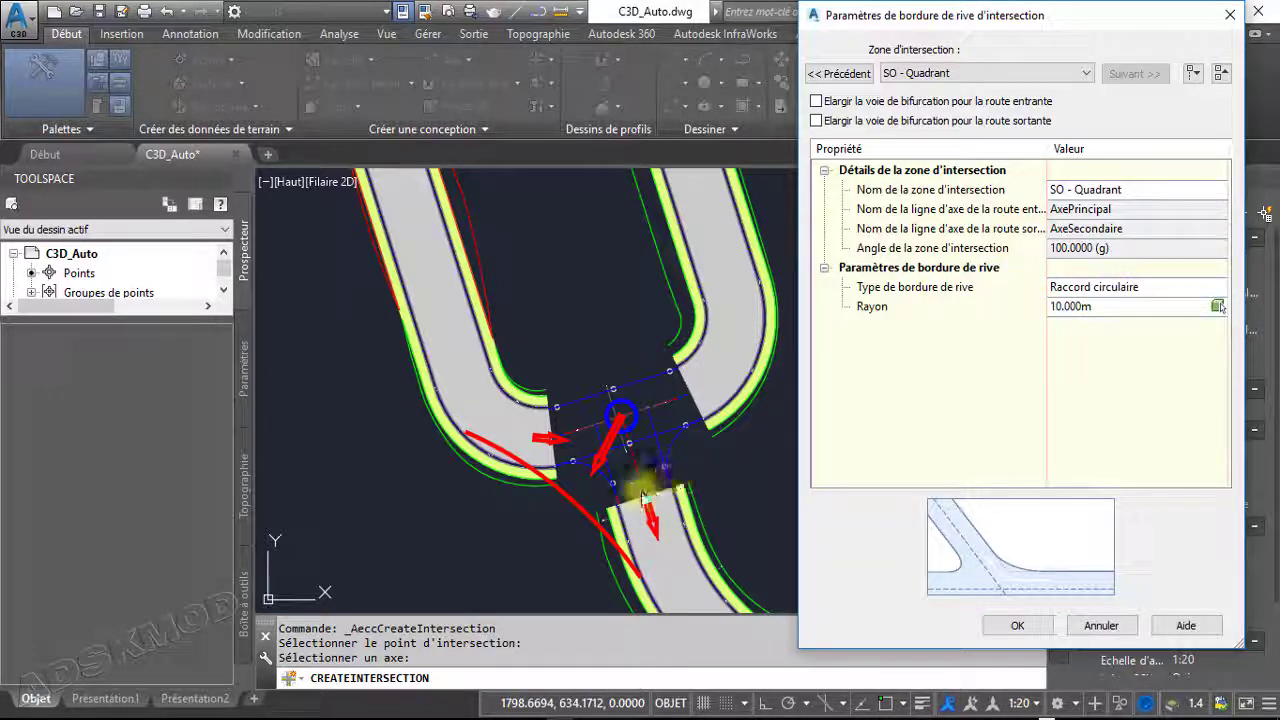
# Try the Chanfrein and Arcs à 3 centres curb types on the SO quadrant, and return to Raccord circulaire
pyautogui.click(1150, 290)
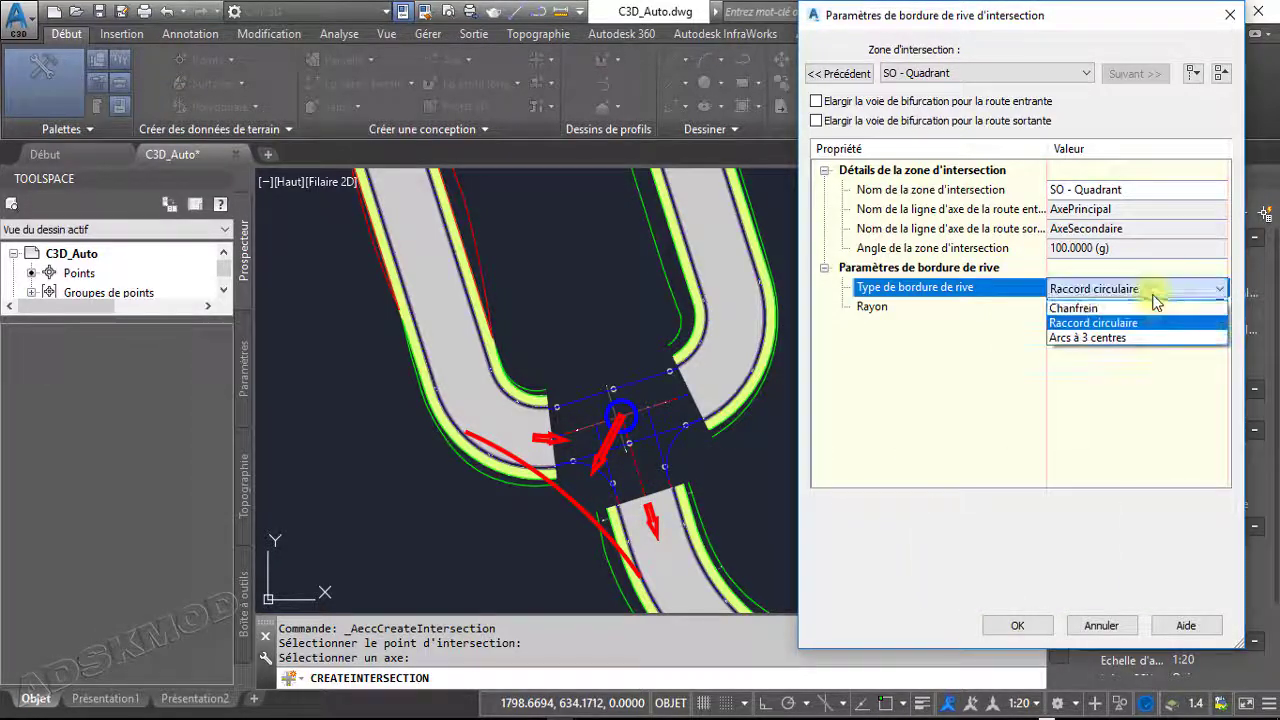
pyautogui.click(1070, 308)
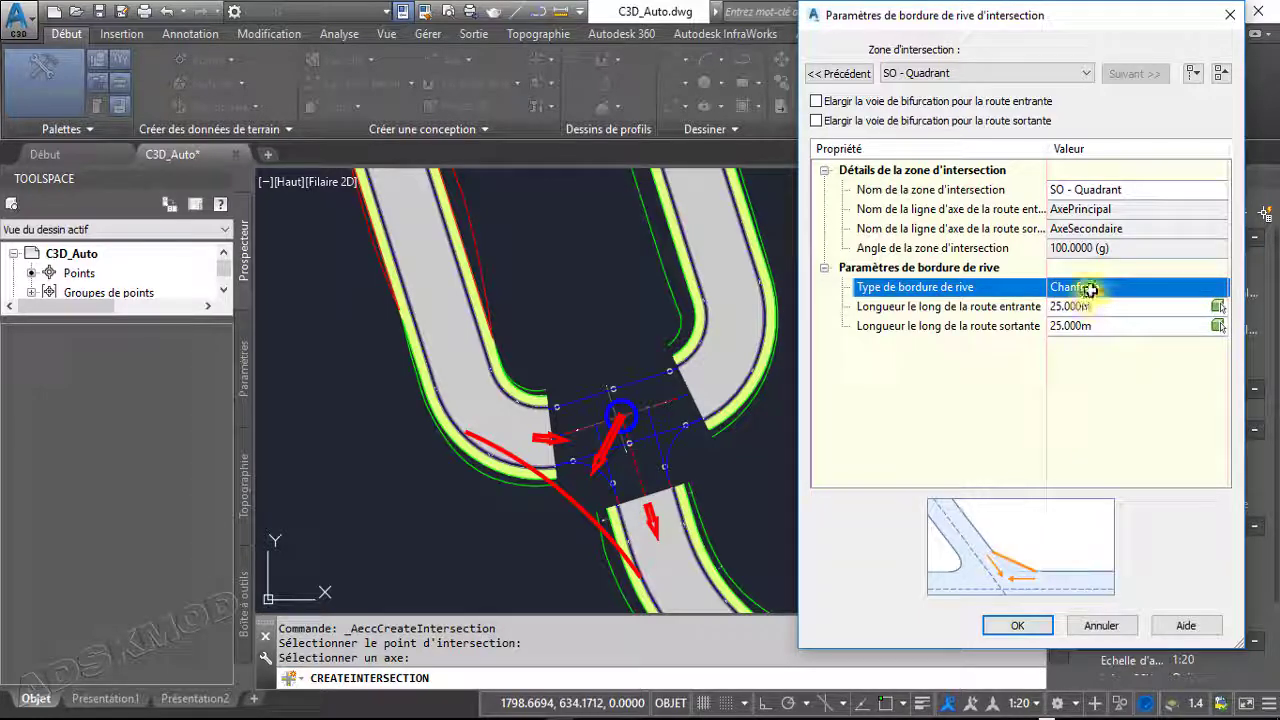
pyautogui.click(1090, 290)
pyautogui.click(1088, 340)
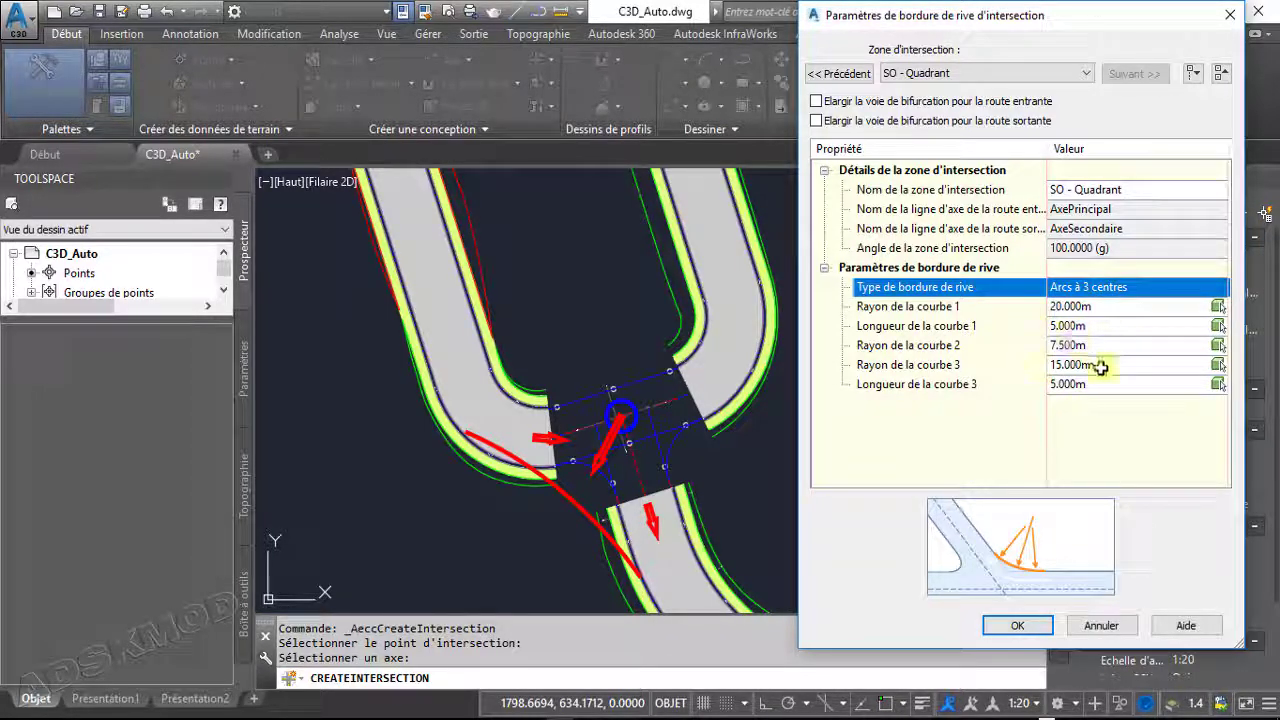
pyautogui.click(1108, 287)
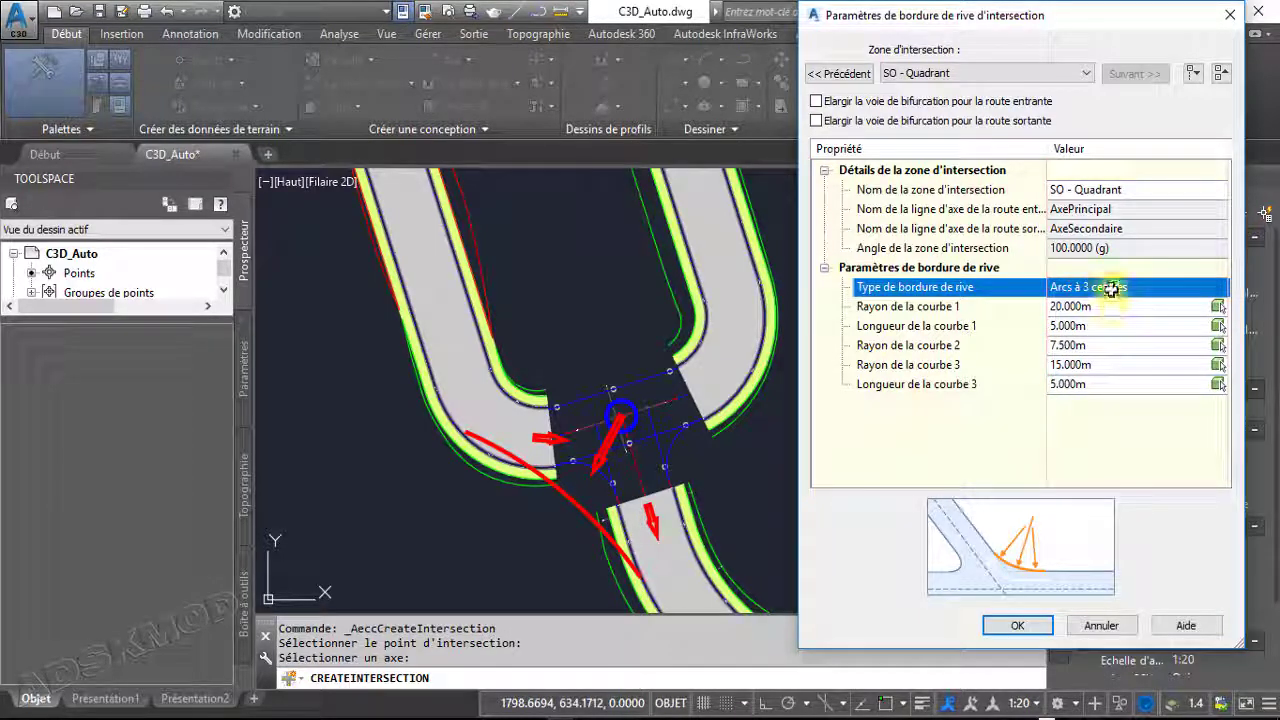
pyautogui.click(1108, 287)
pyautogui.click(1101, 325)
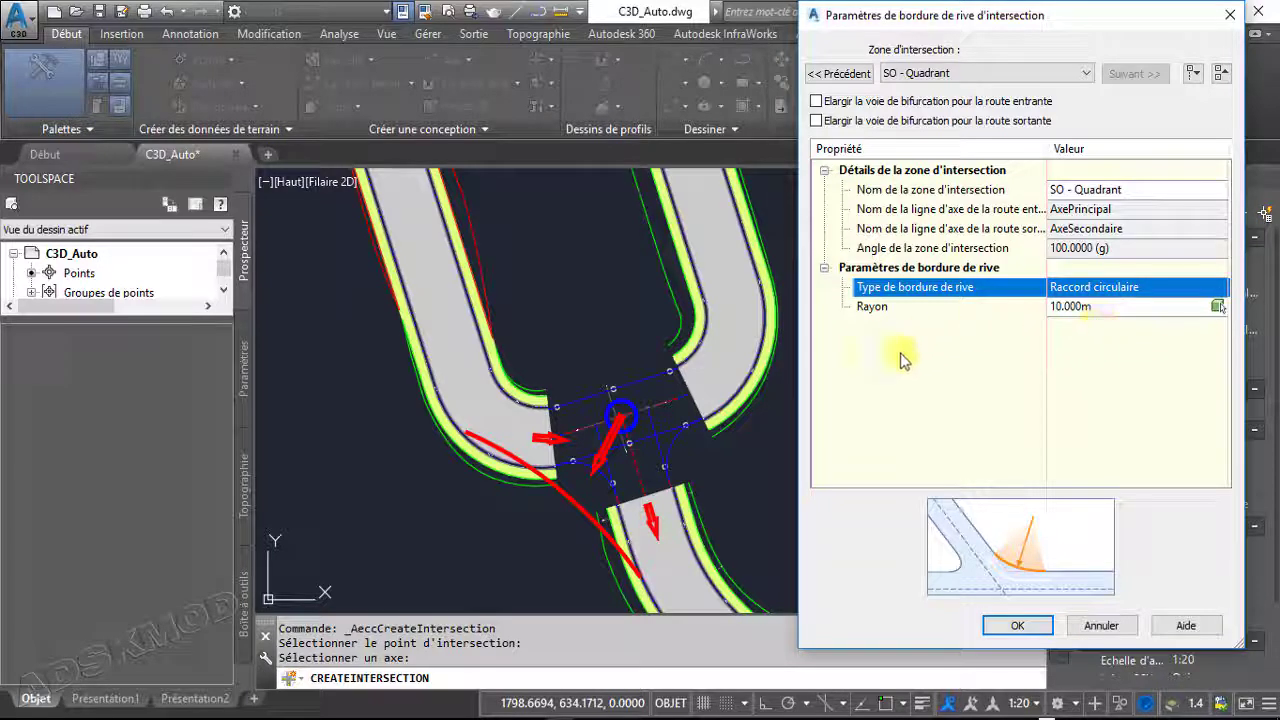
# Set the SO quadrant's curb return radius to 5 m through the distance prompt
pyautogui.click(1075, 310)
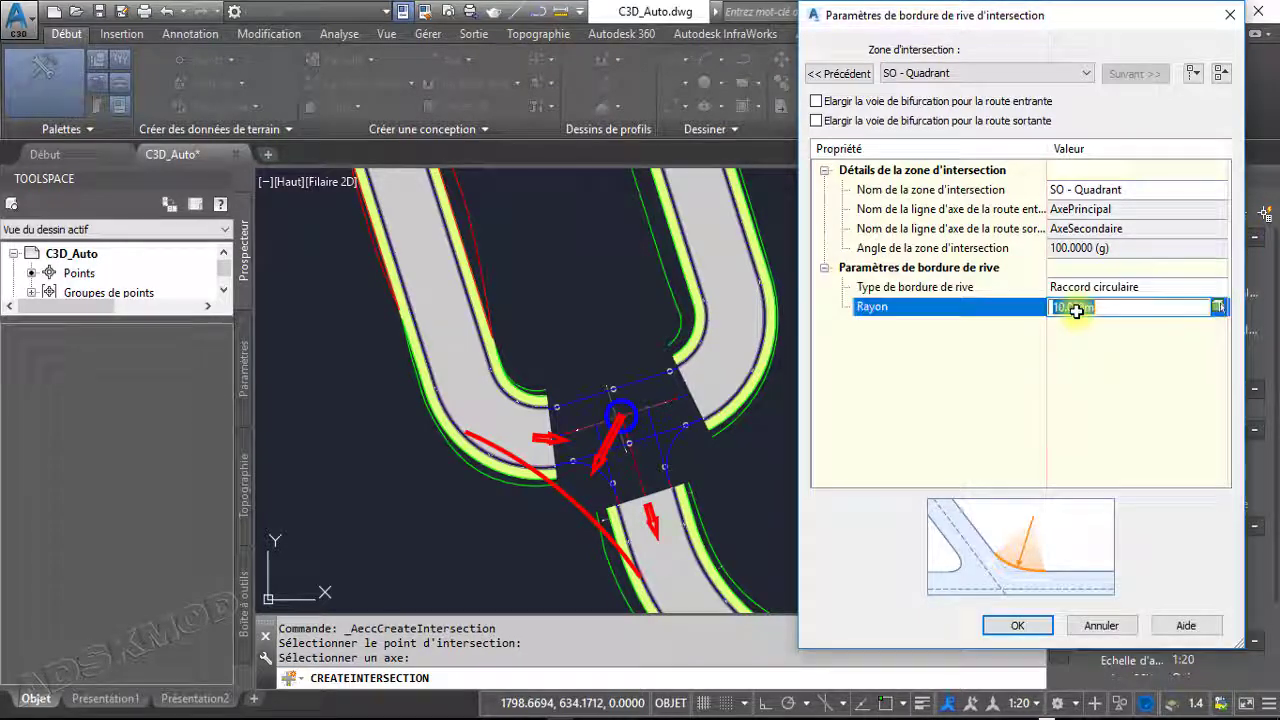
pyautogui.click(1083, 349)
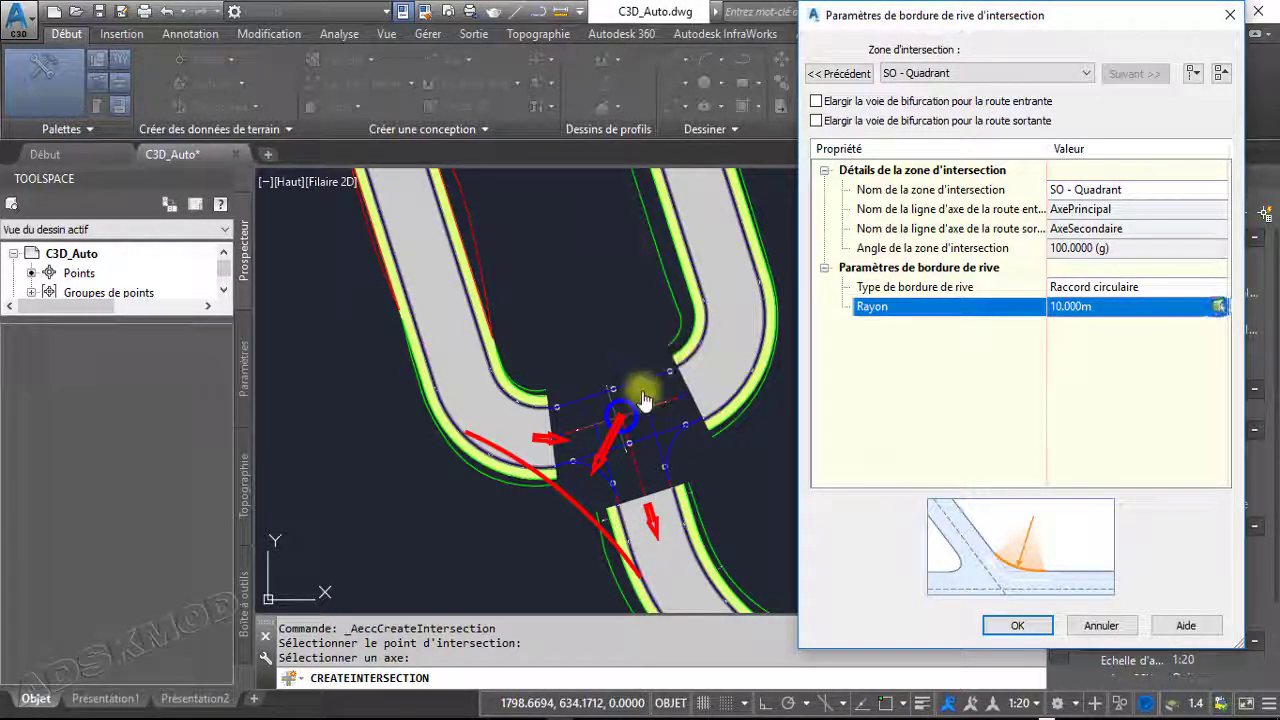
pyautogui.click(1218, 308)
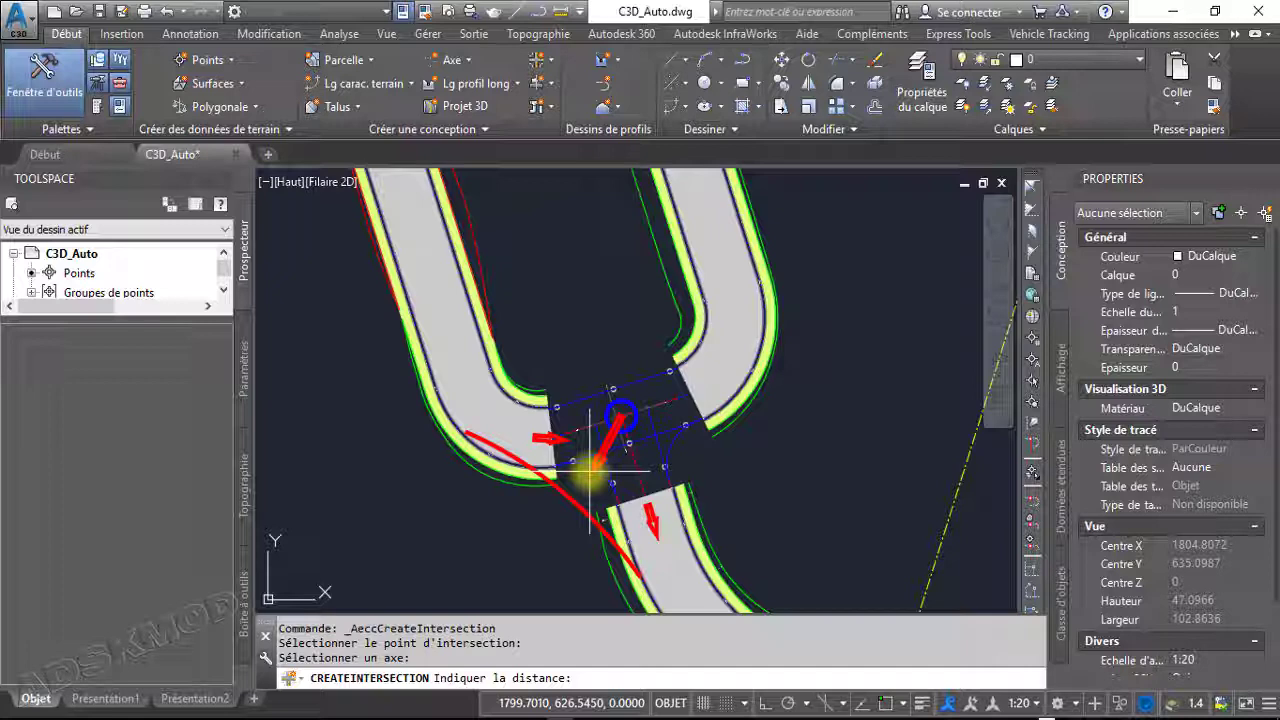
pyautogui.press('Return')
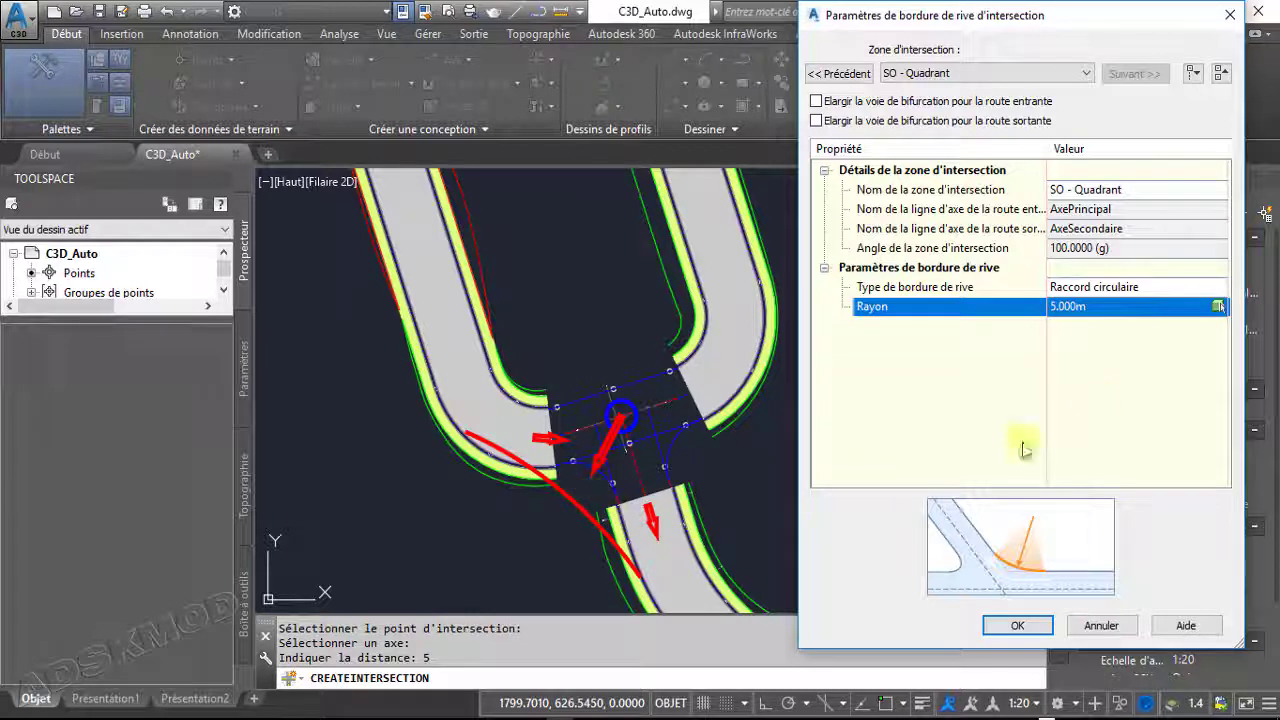
# Enable object snapping with the Centre mode and pick the SO radius from the existing curb arc to its centre
pyautogui.click(1217, 312)
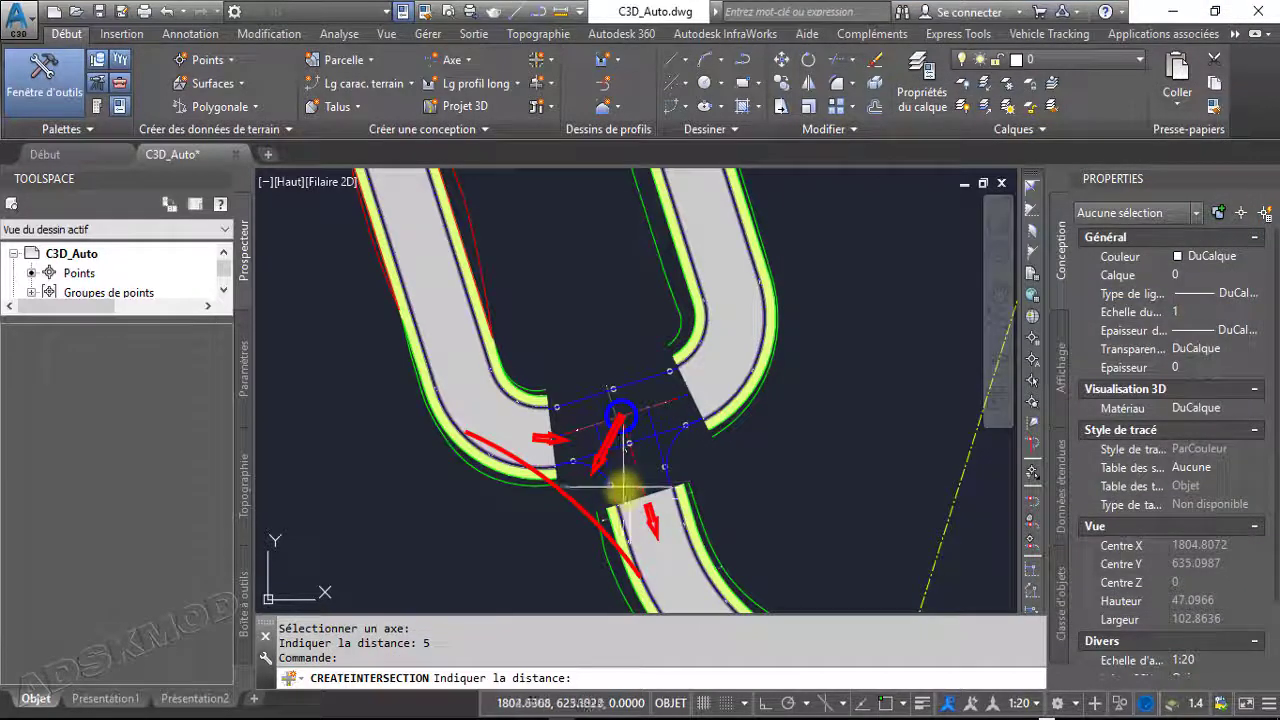
pyautogui.click(882, 705)
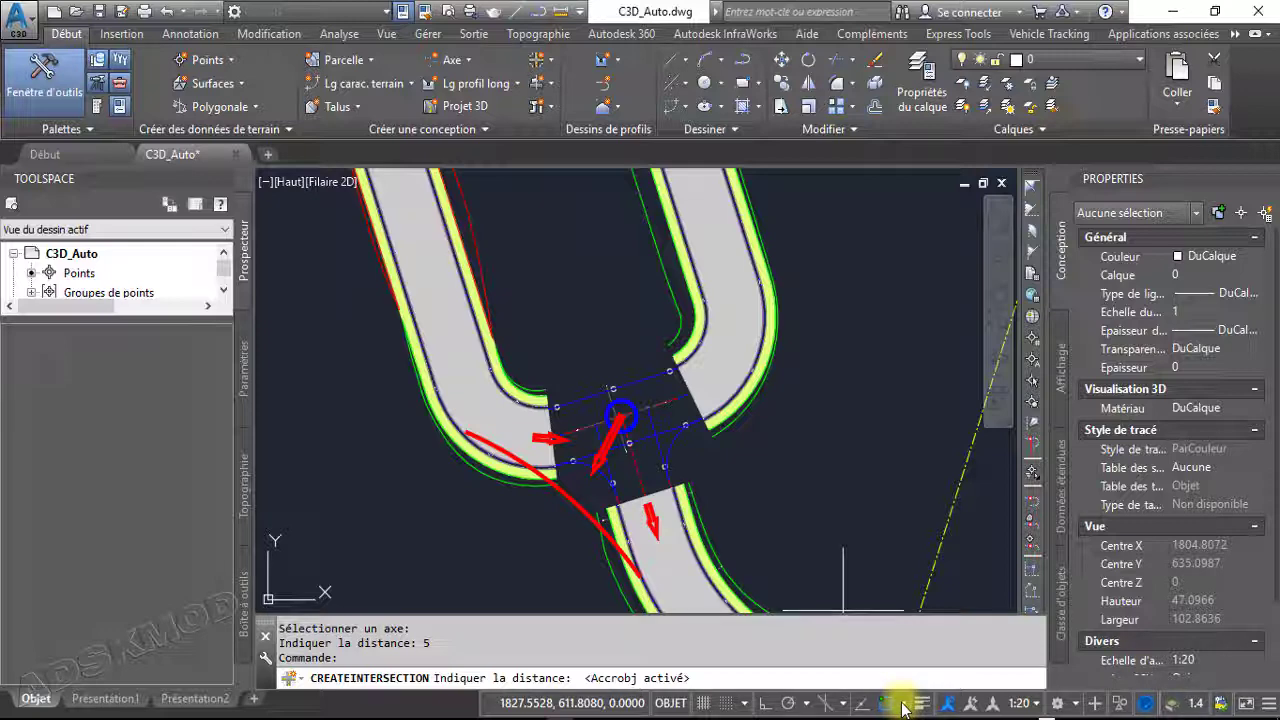
pyautogui.click(902, 702)
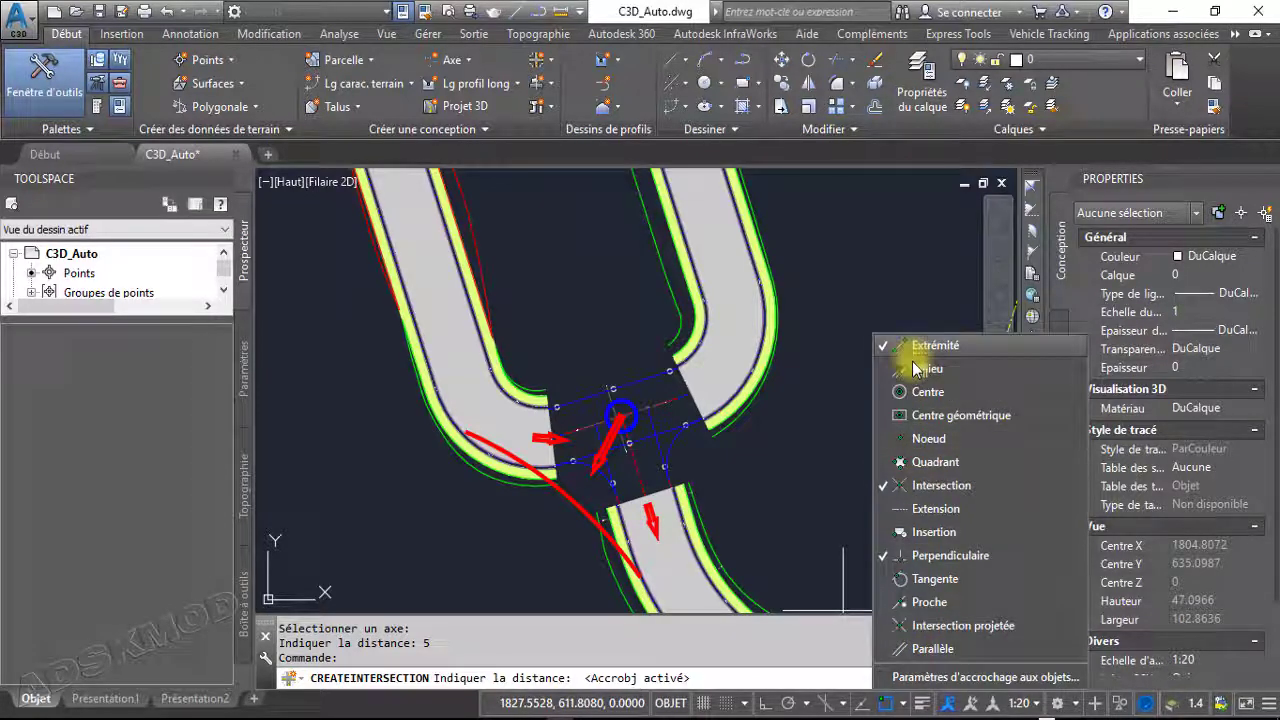
pyautogui.click(926, 393)
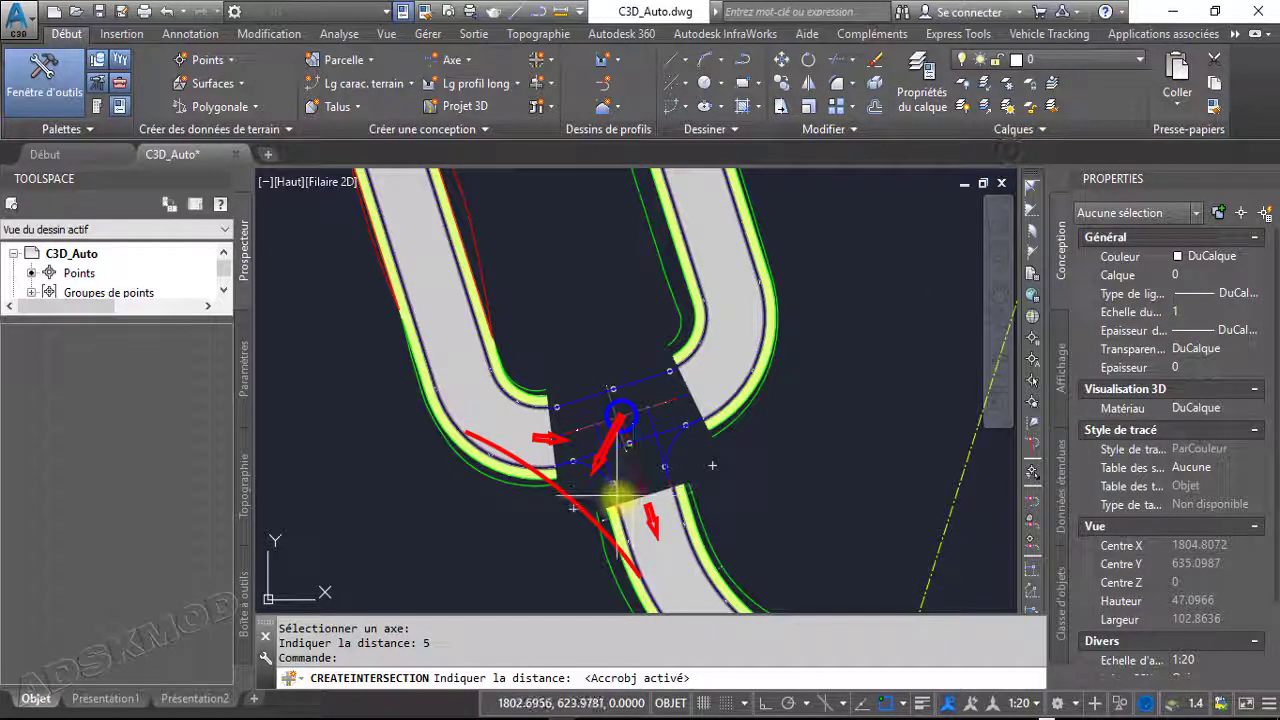
pyautogui.scroll(5, 615, 497)
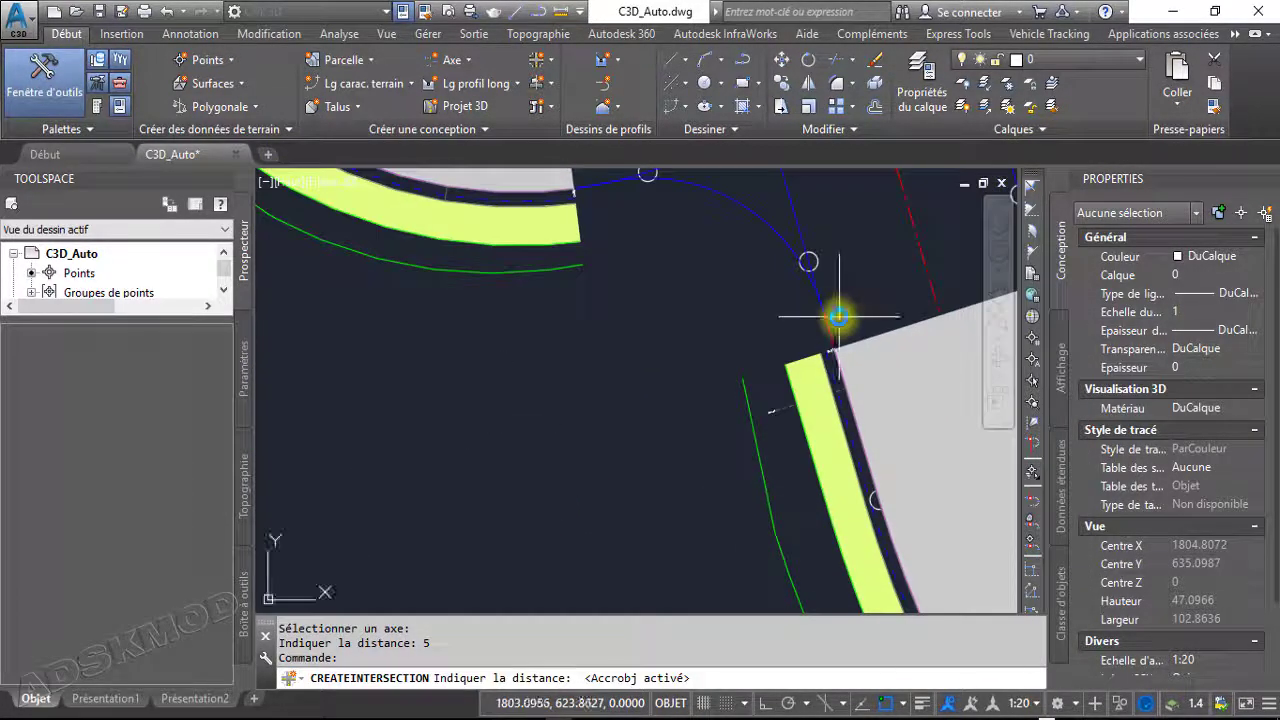
pyautogui.click(833, 320)
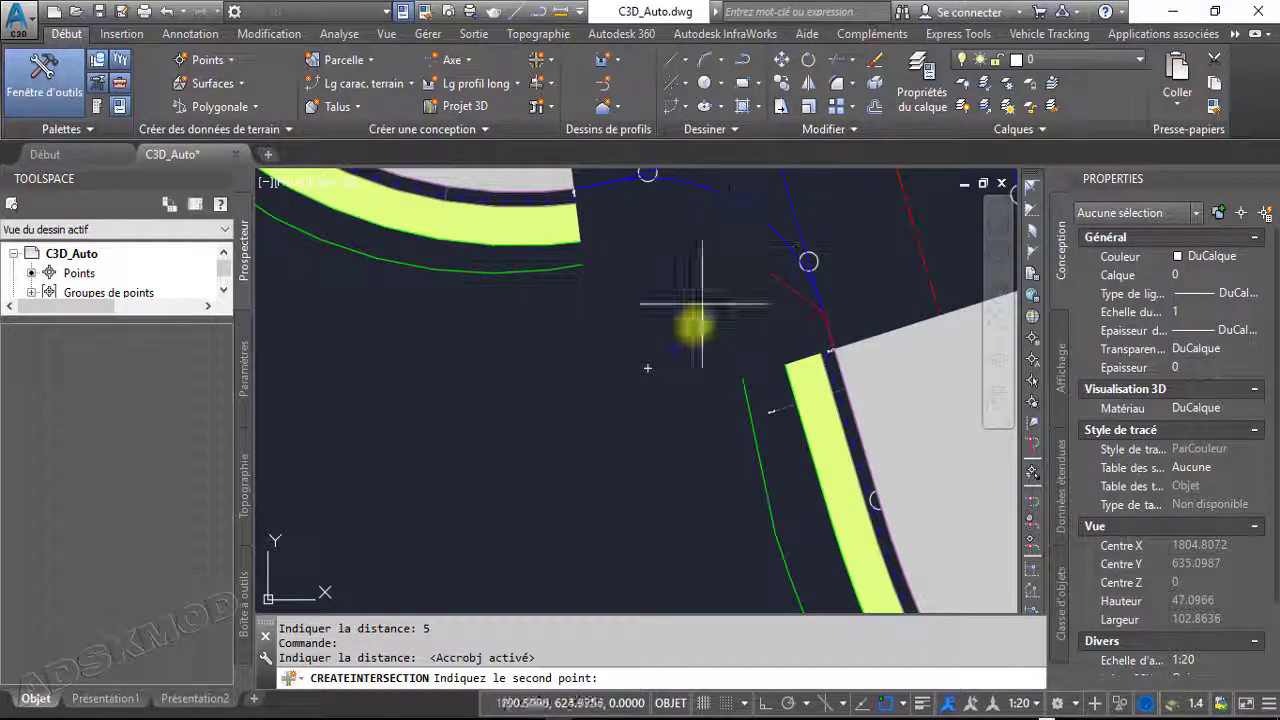
pyautogui.click(651, 372)
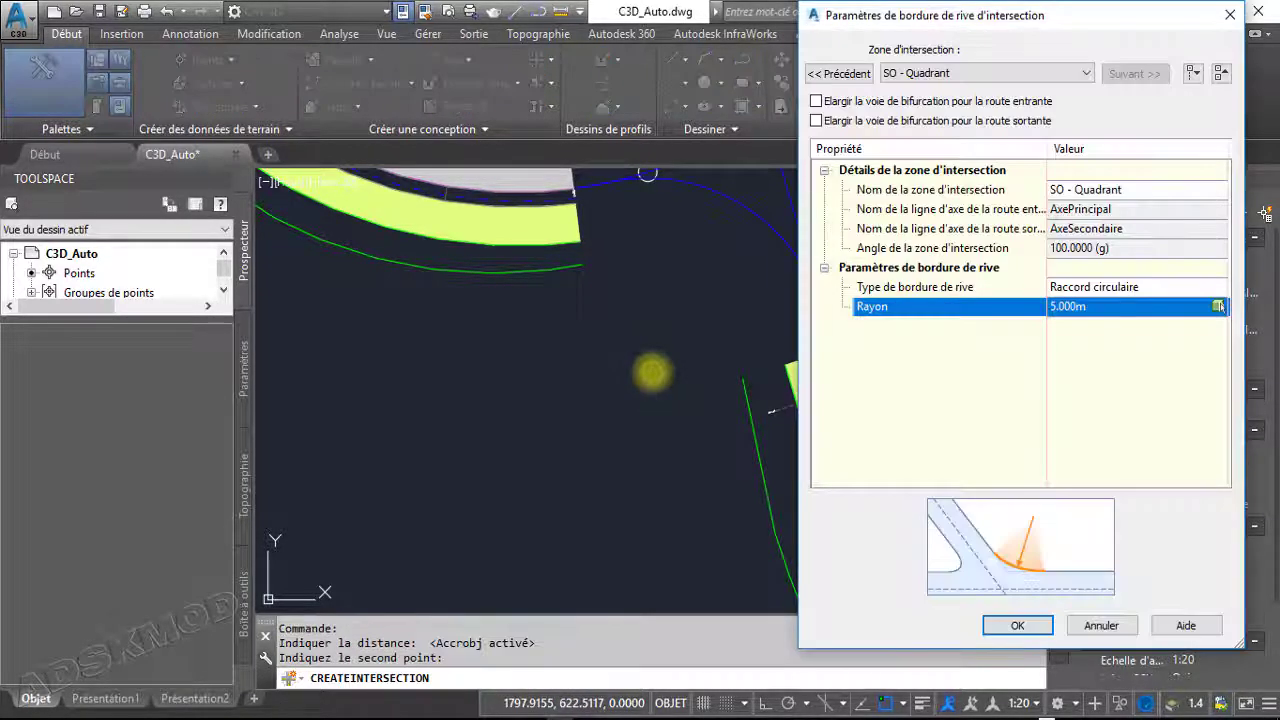
# Turn object snapping off and re-pick the SO radius with one-time Extrémité and Centre snaps, from the curb arc's endpoint to its centre
pyautogui.click(1070, 312)
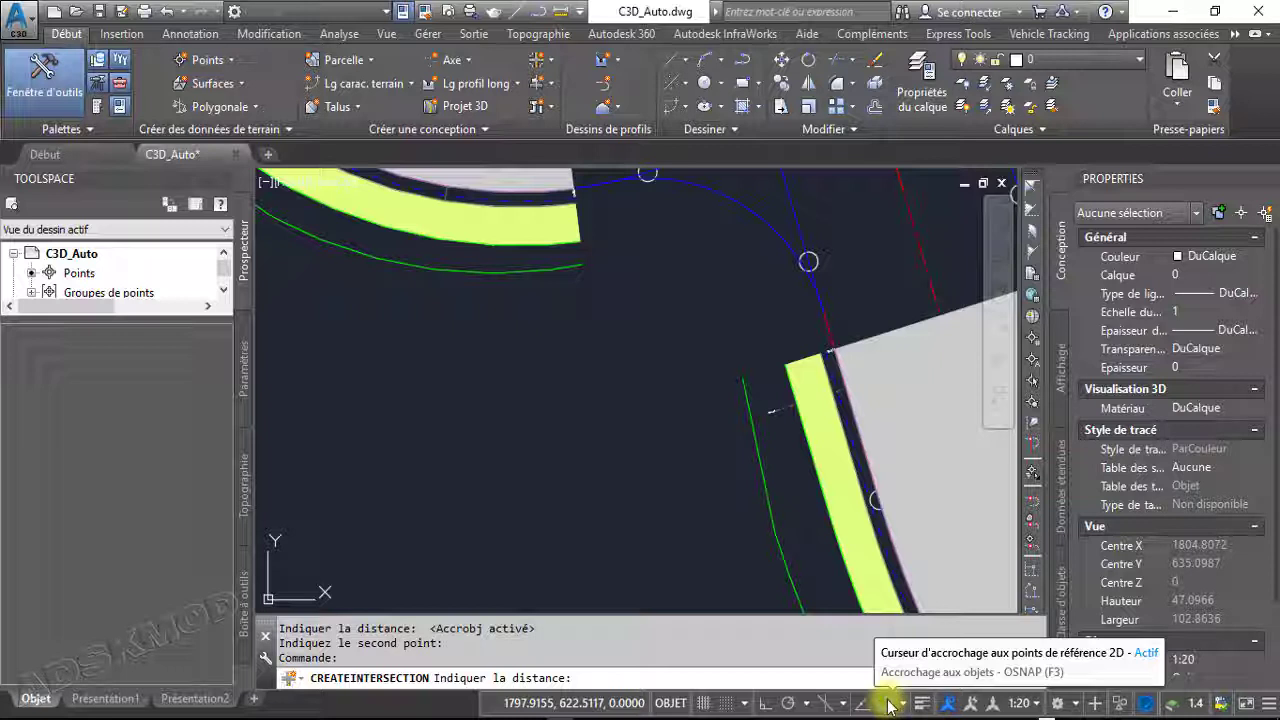
pyautogui.click(887, 702)
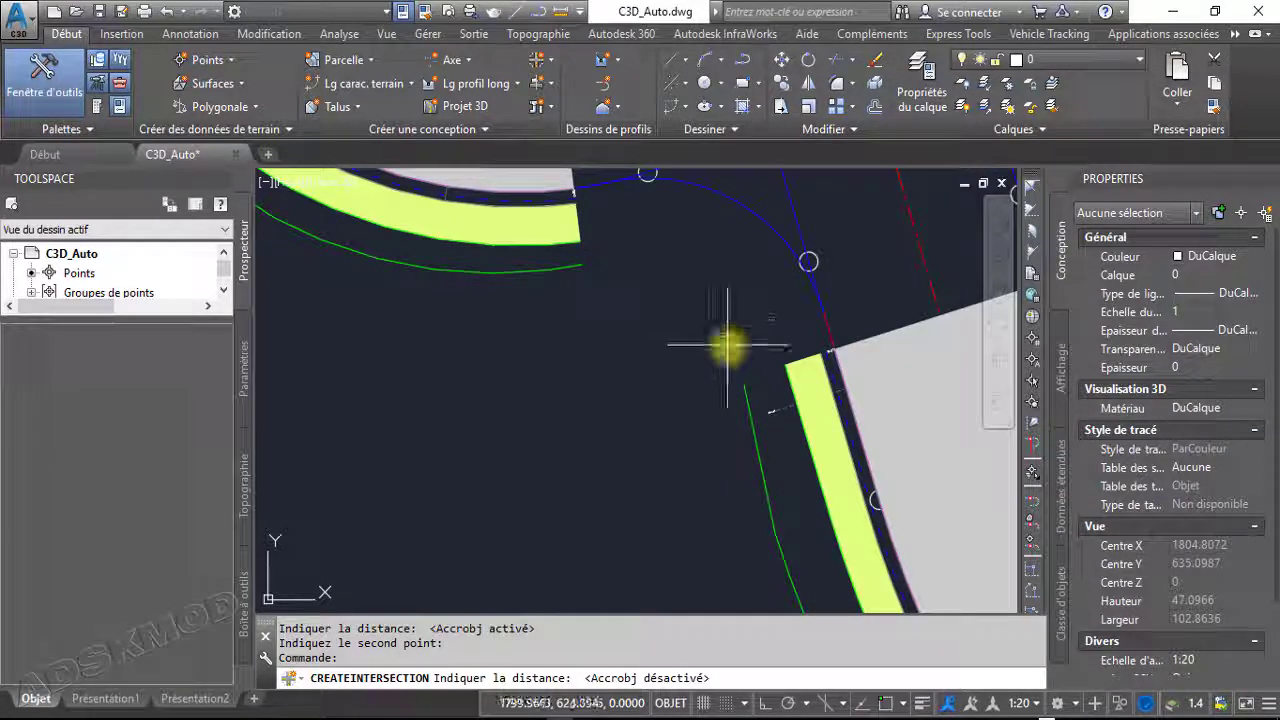
pyautogui.moveTo(690, 314)
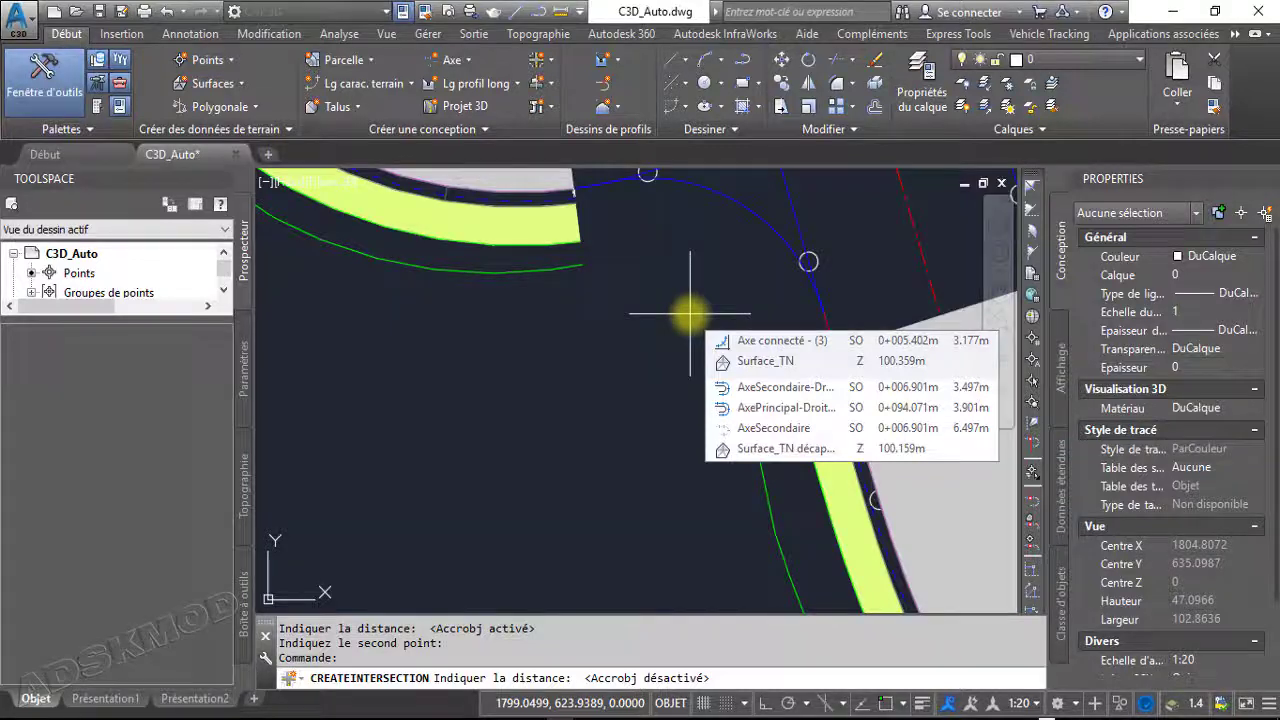
pyautogui.keyDown('shift'); pyautogui.rightClick(690, 310); pyautogui.keyUp('shift')
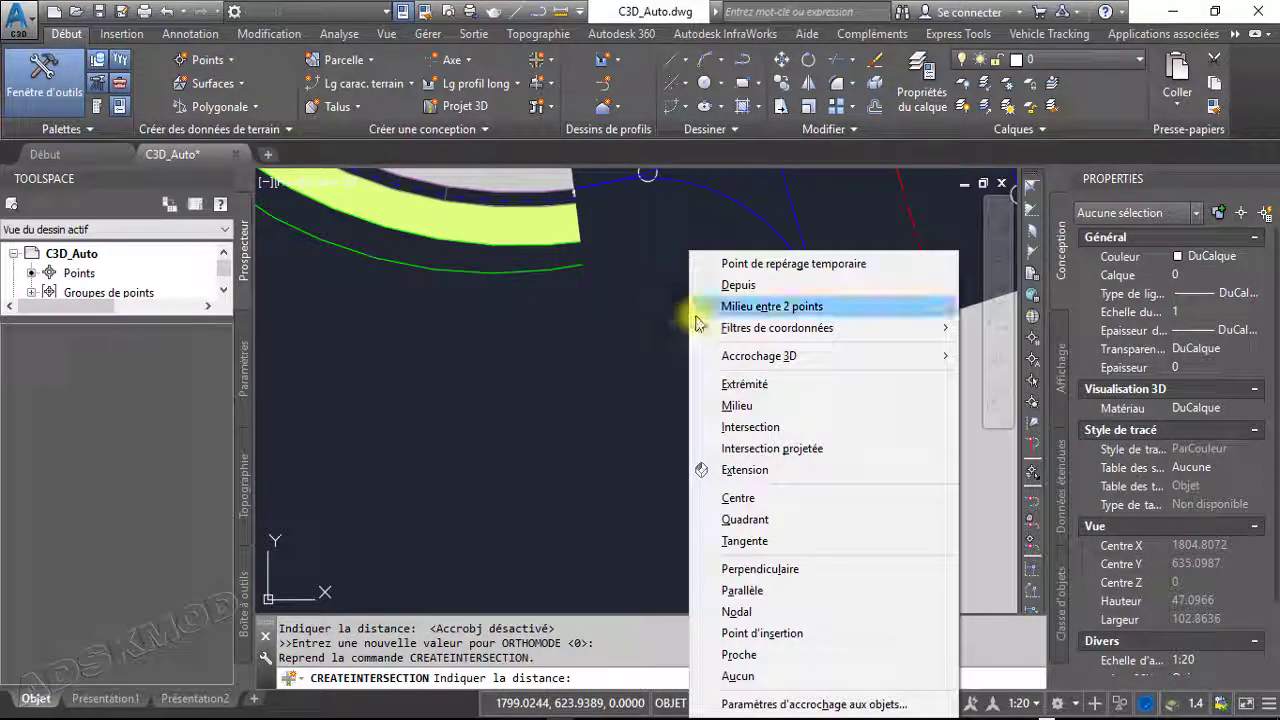
pyautogui.click(754, 394)
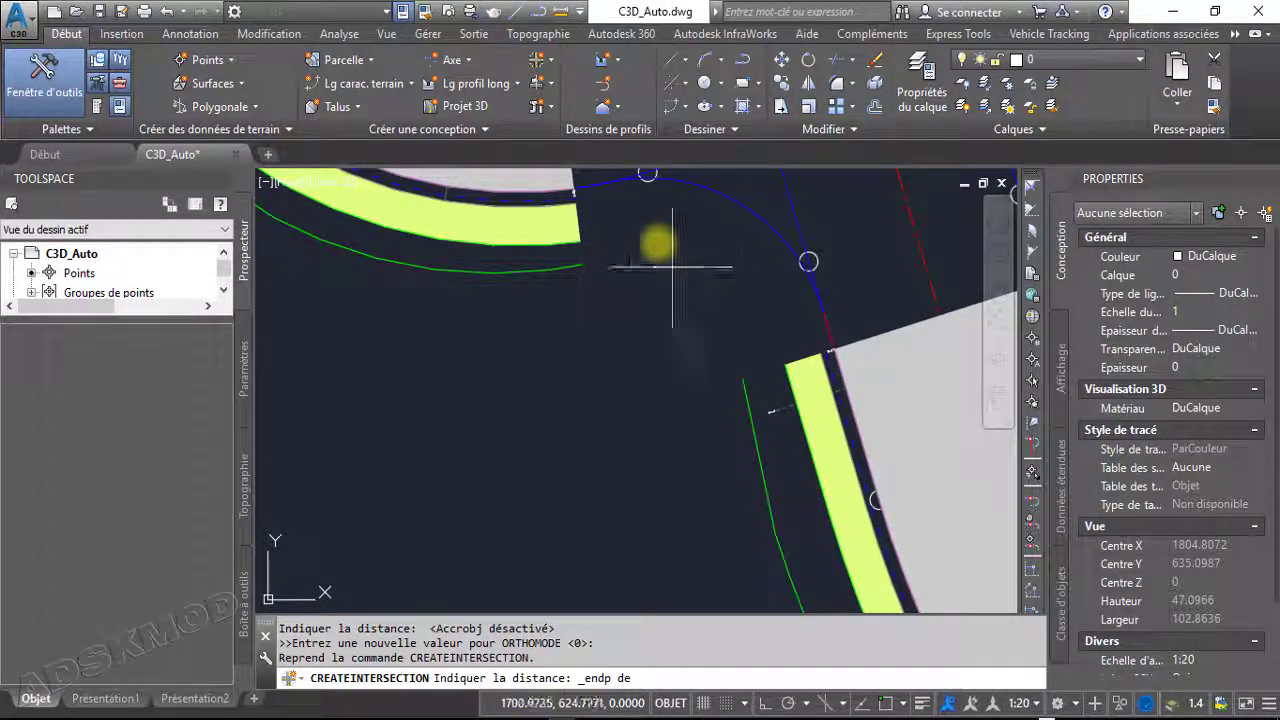
pyautogui.moveTo(651, 217); pyautogui.dragTo(616, 301, button='middle')
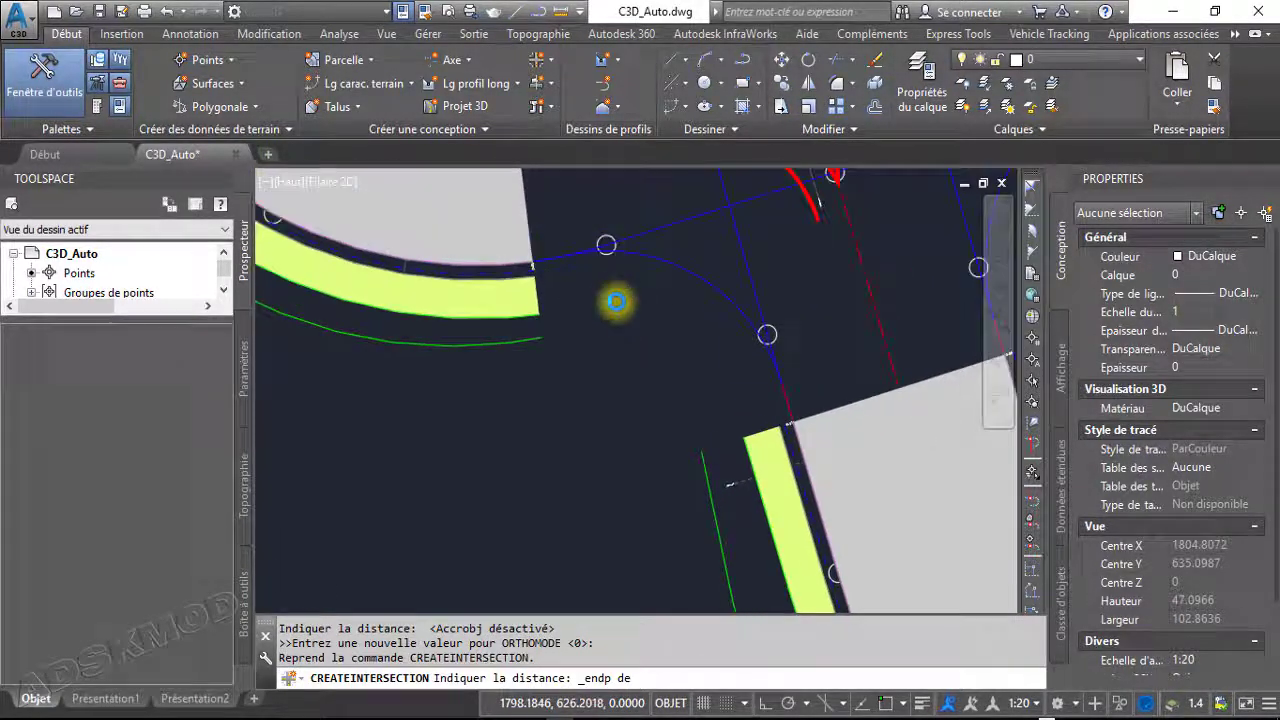
pyautogui.click(583, 262)
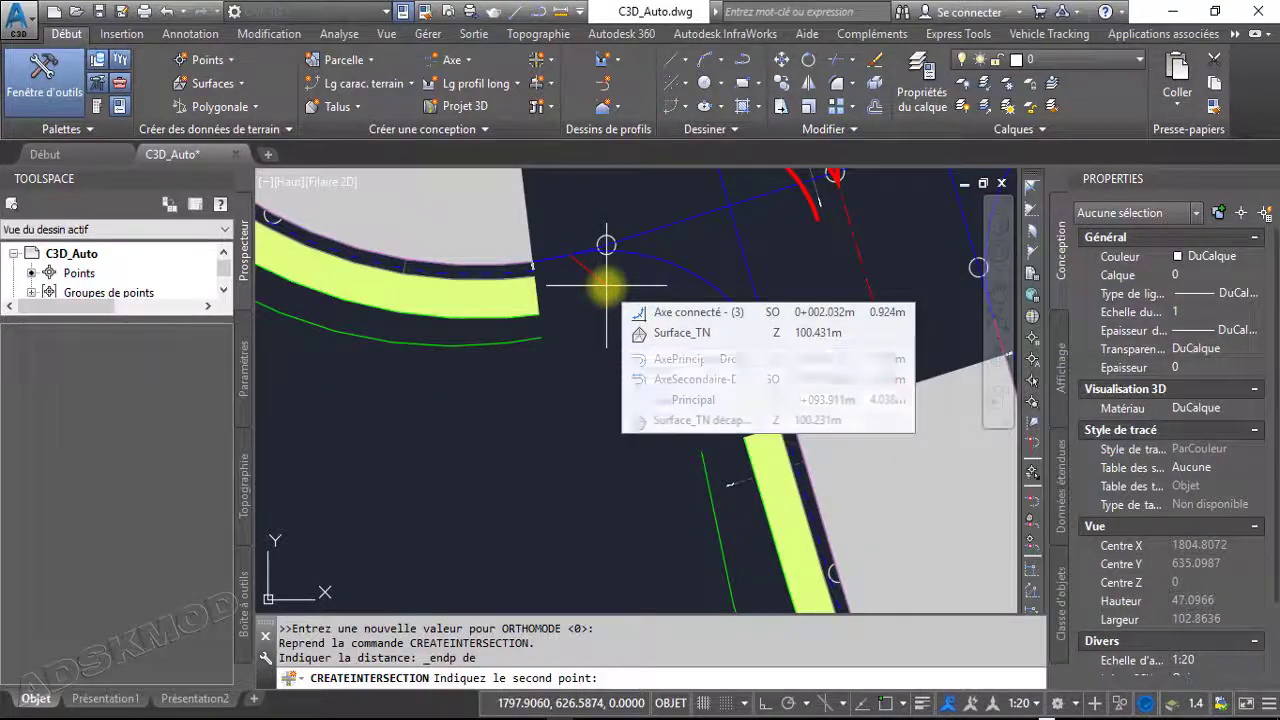
pyautogui.keyDown('shift'); pyautogui.rightClick(607, 287); pyautogui.keyUp('shift')
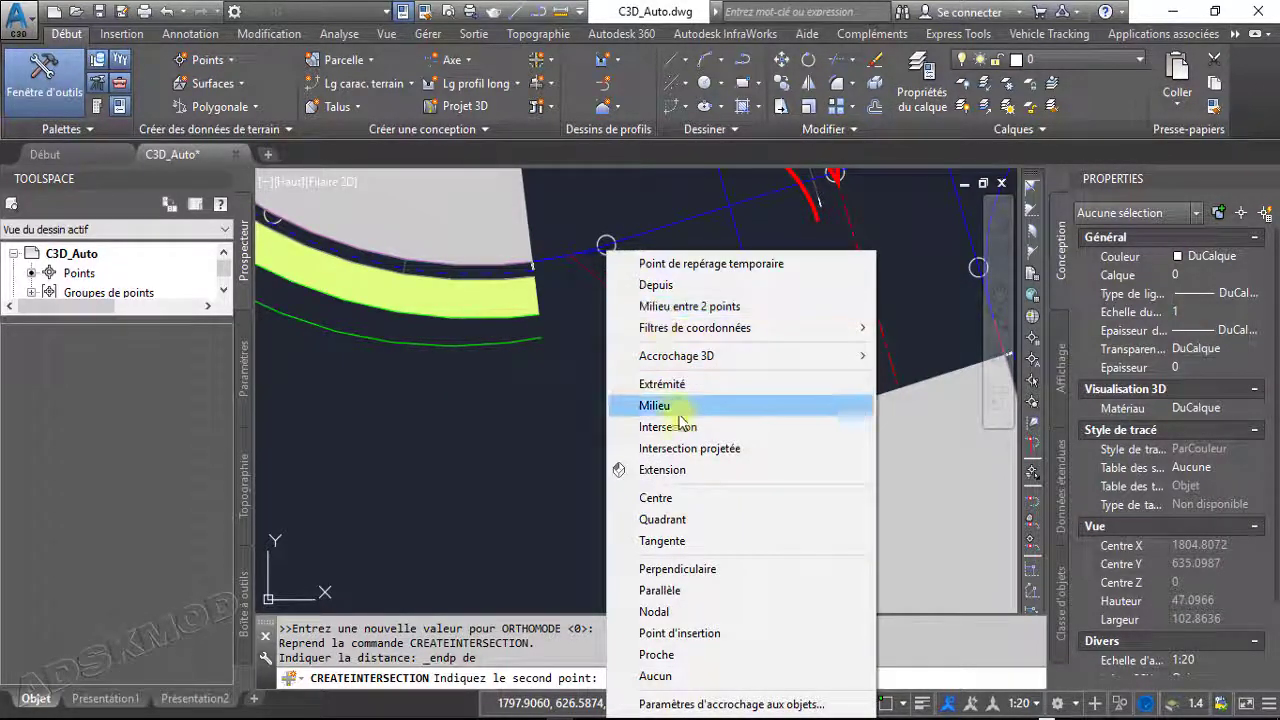
pyautogui.click(675, 497)
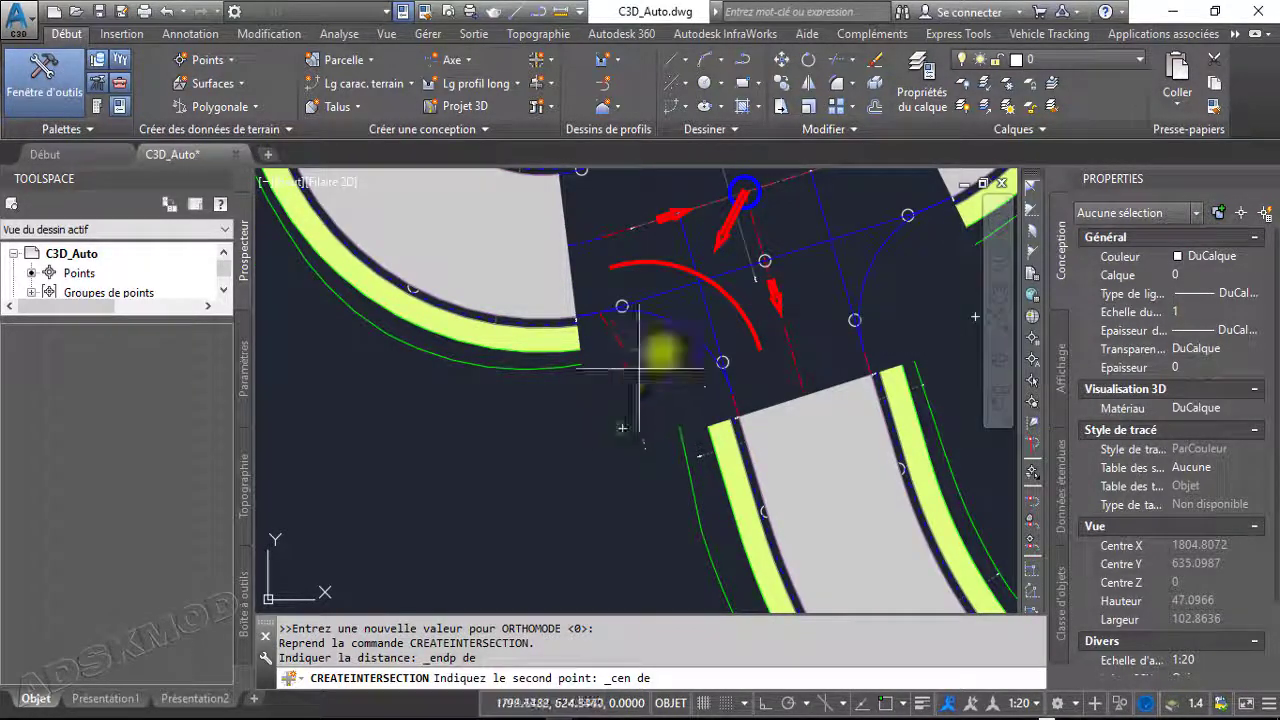
pyautogui.click(622, 428)
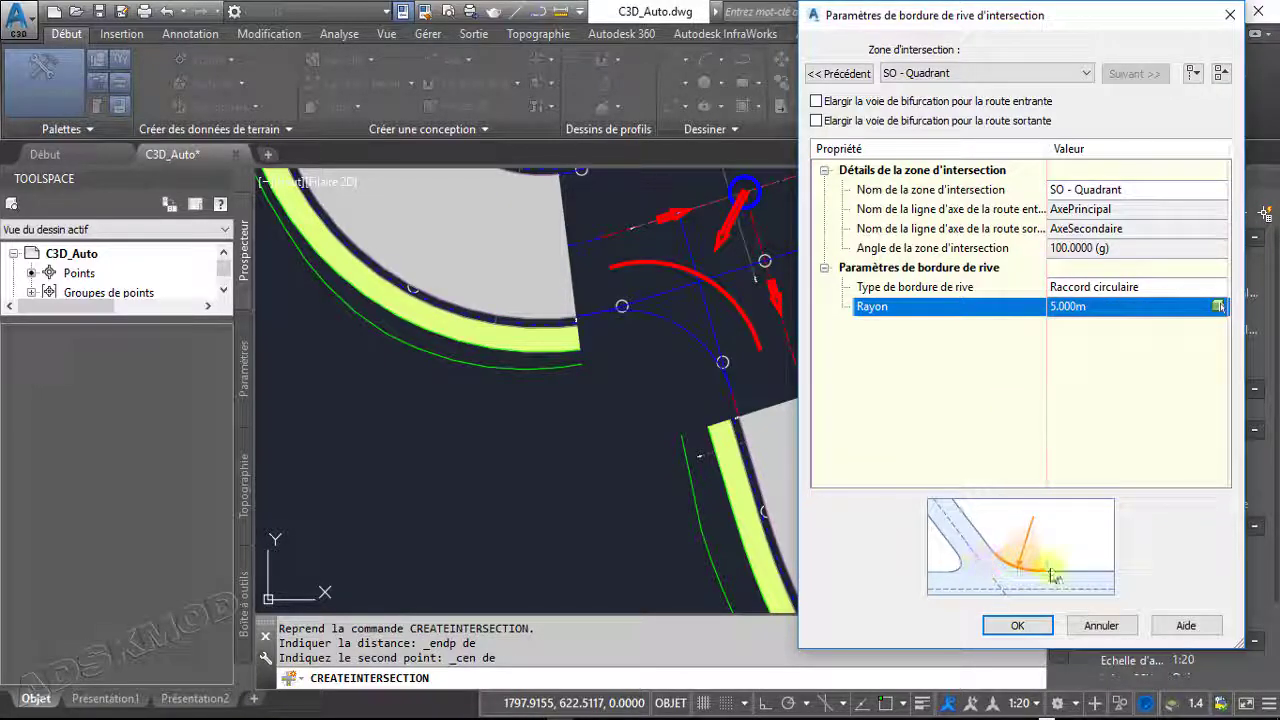
# Try turn lane widening for the incoming and outgoing roads of the SO quadrant, and turn both options off again
pyautogui.click(818, 101)
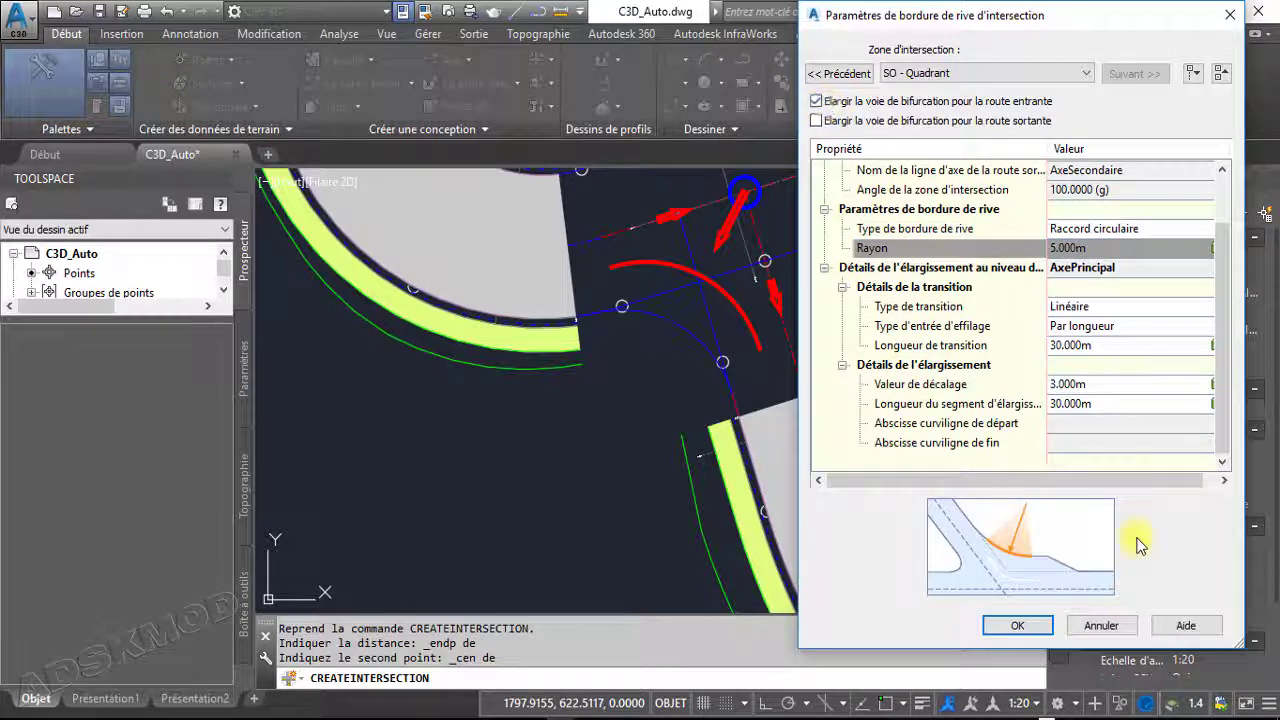
pyautogui.click(817, 122)
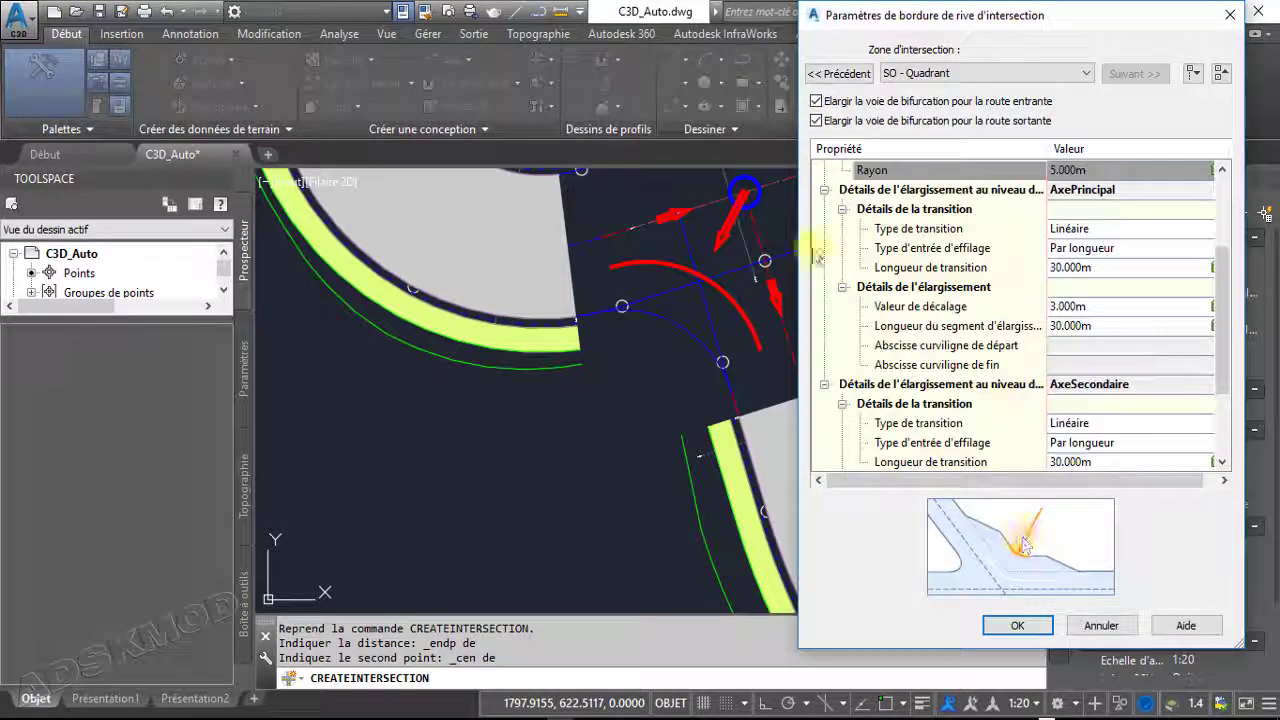
pyautogui.click(817, 121)
pyautogui.click(816, 101)
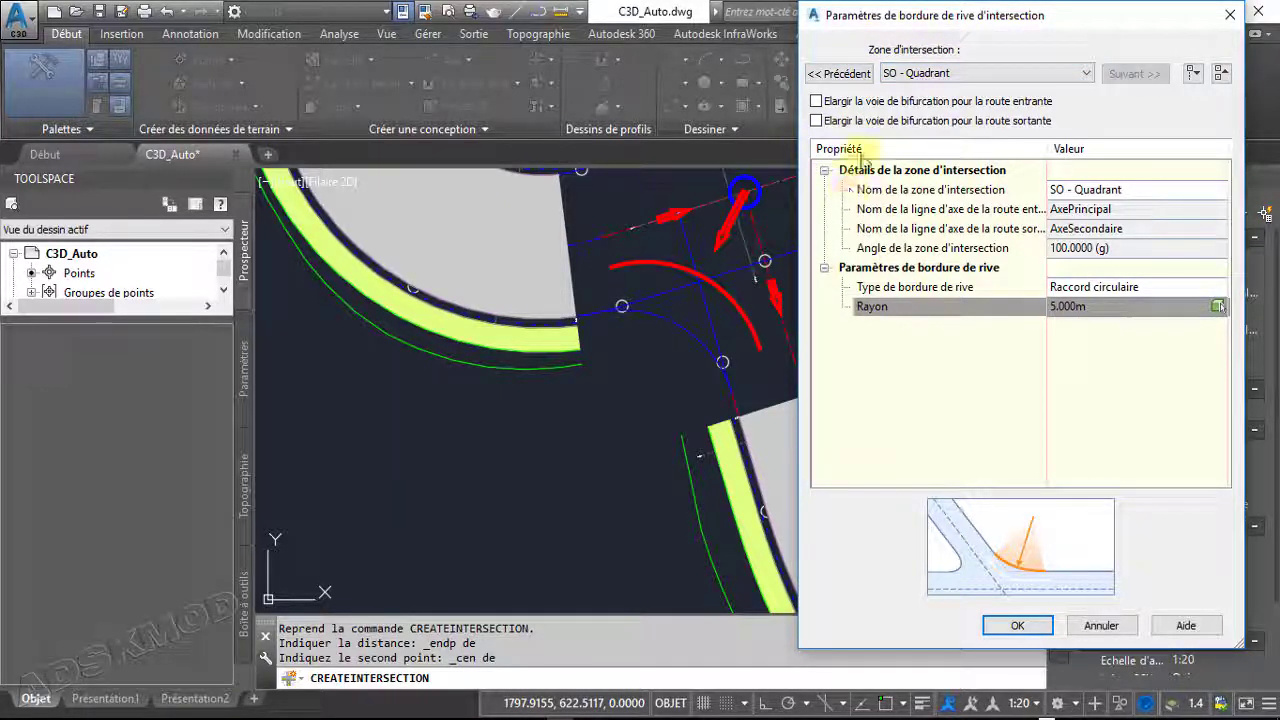
# Set the SE quadrant's curb return radius to 5 m and accept the curb return parameters
pyautogui.click(838, 75)
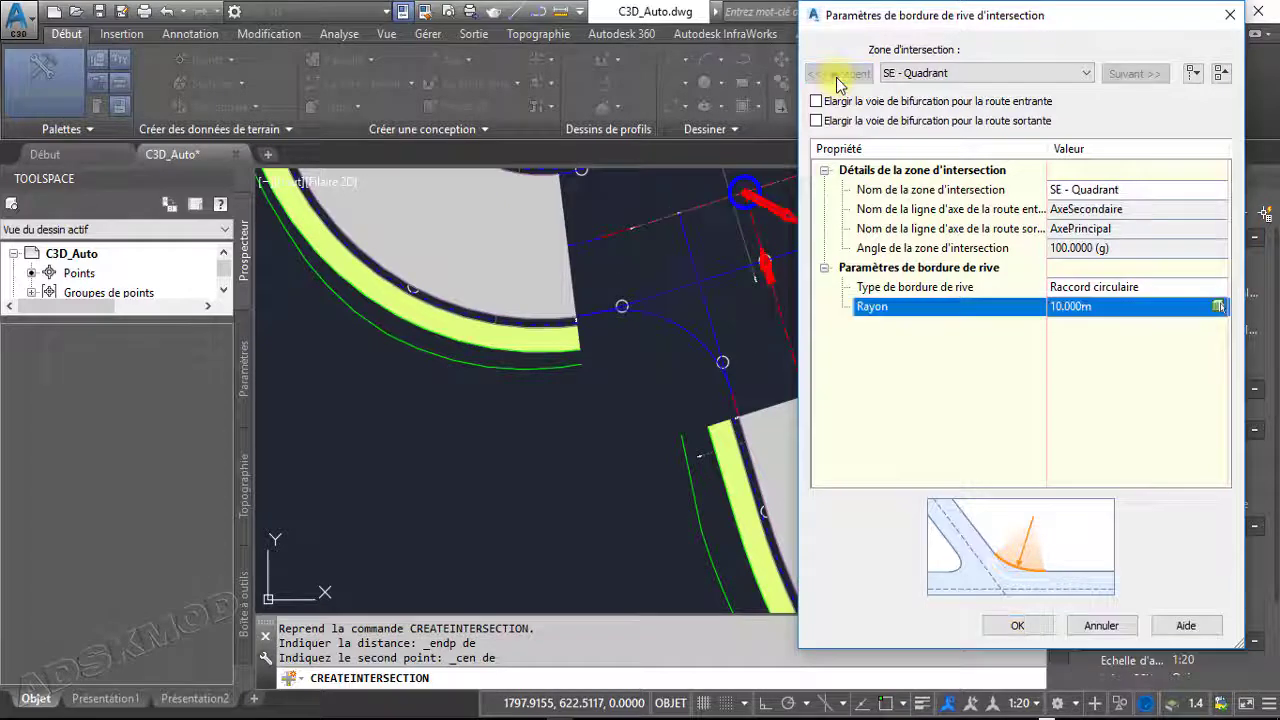
pyautogui.click(1095, 307)
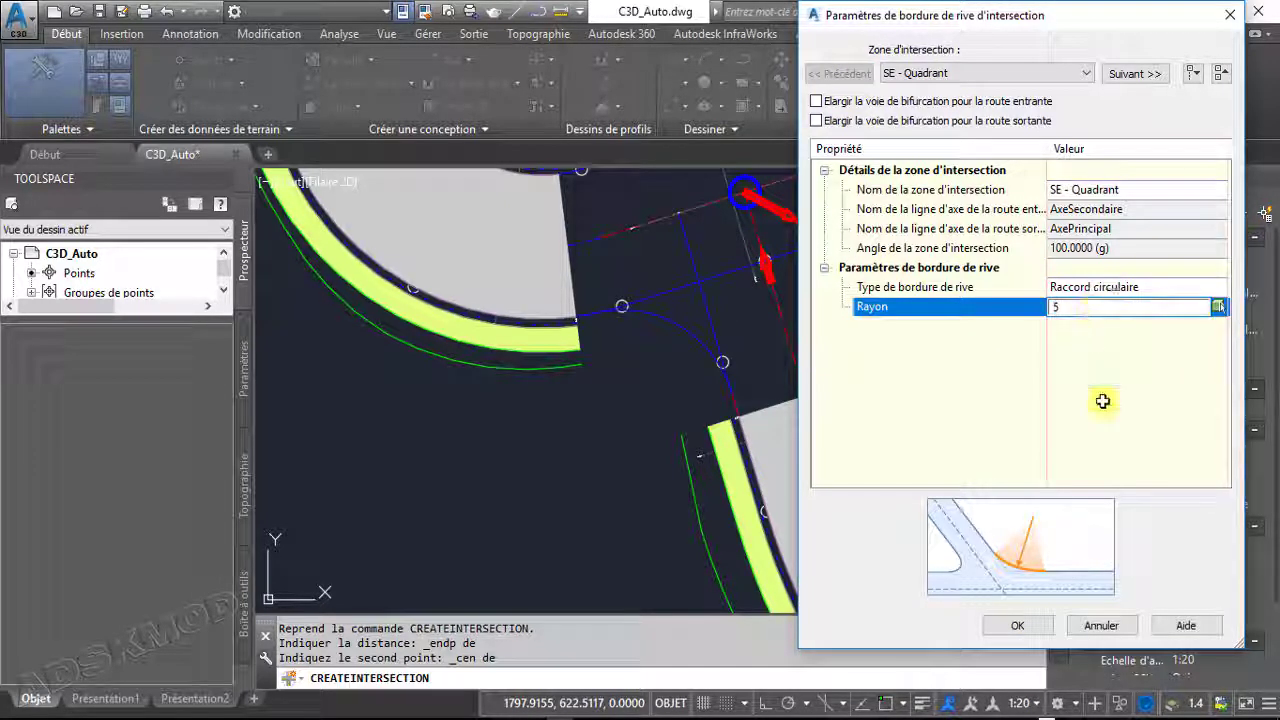
pyautogui.press('Return')
pyautogui.click(1017, 628)
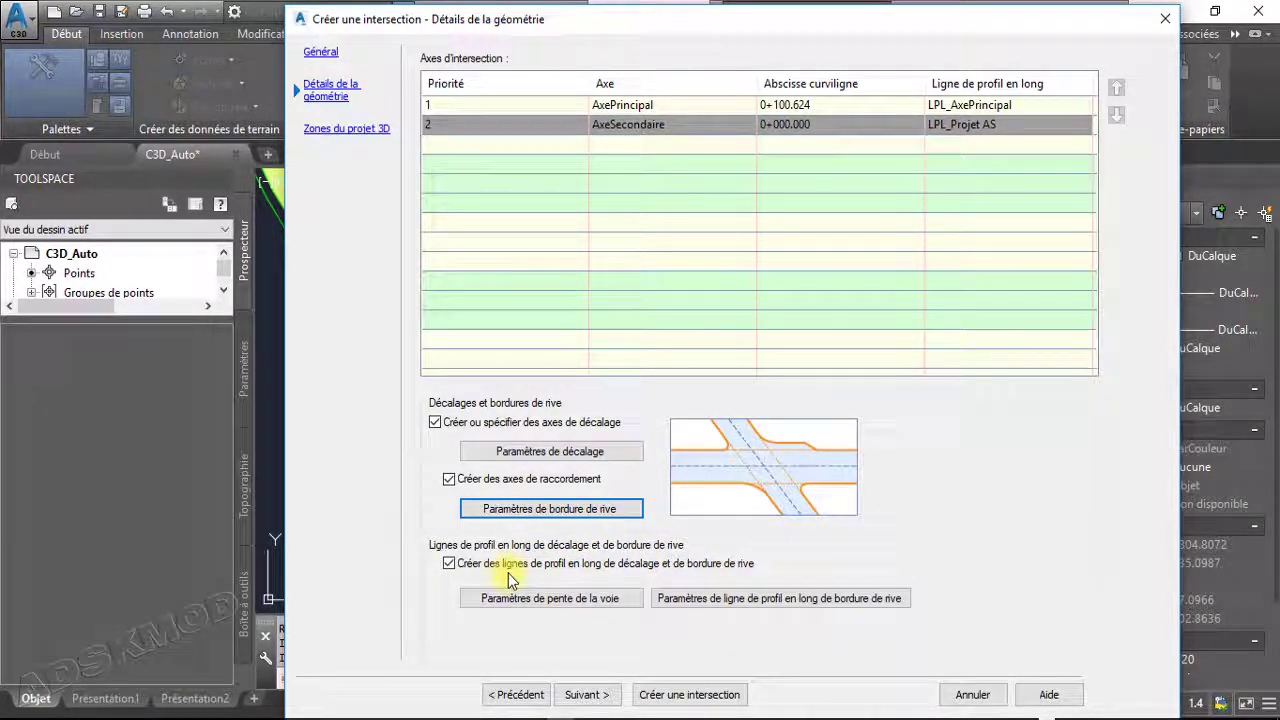
# Try turning off the creation of offset and curb return profiles, and turn it back on
pyautogui.click(728, 566)
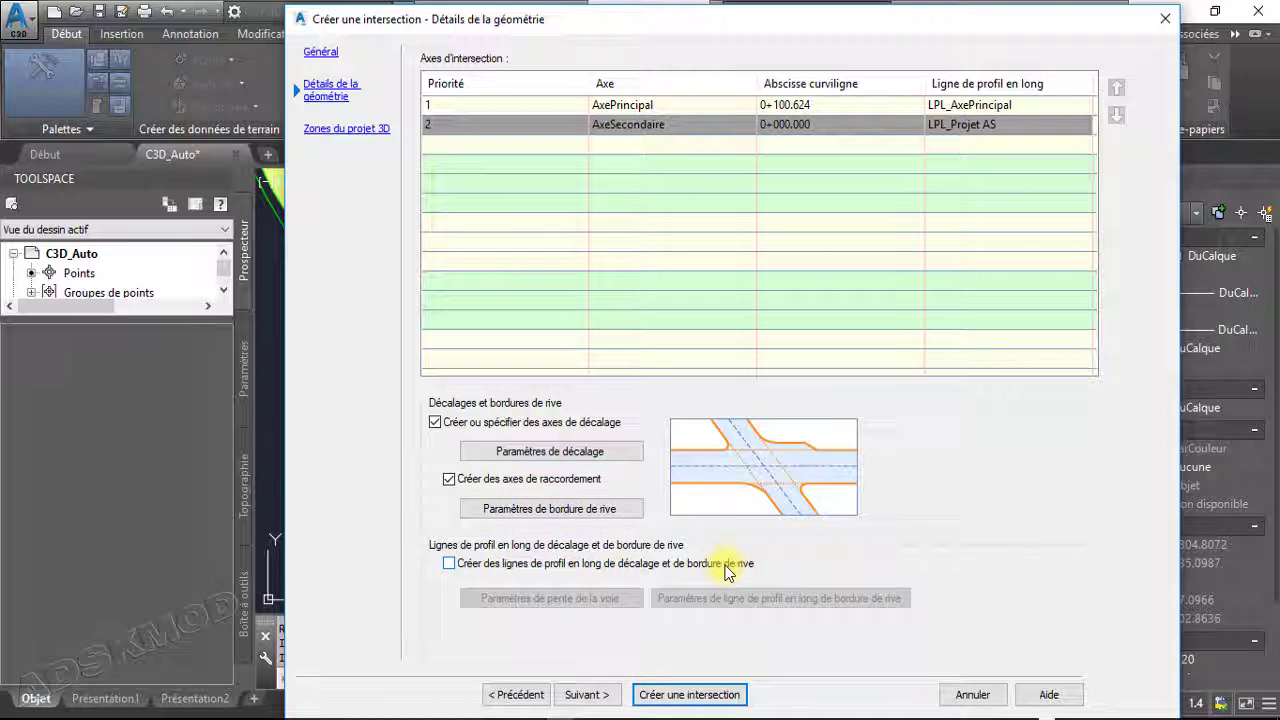
pyautogui.click(726, 566)
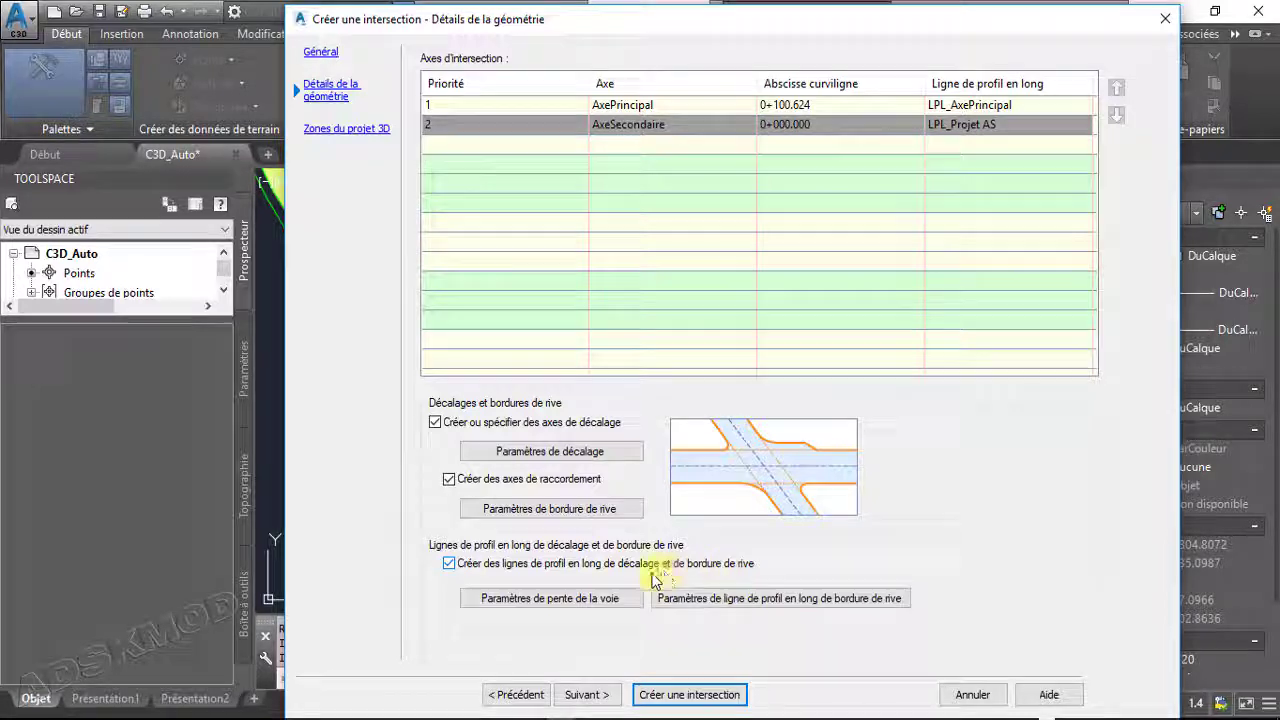
# In the lane slope parameters, set the left edge of the main road AxePrincipal to use an existing profile
pyautogui.click(556, 598)
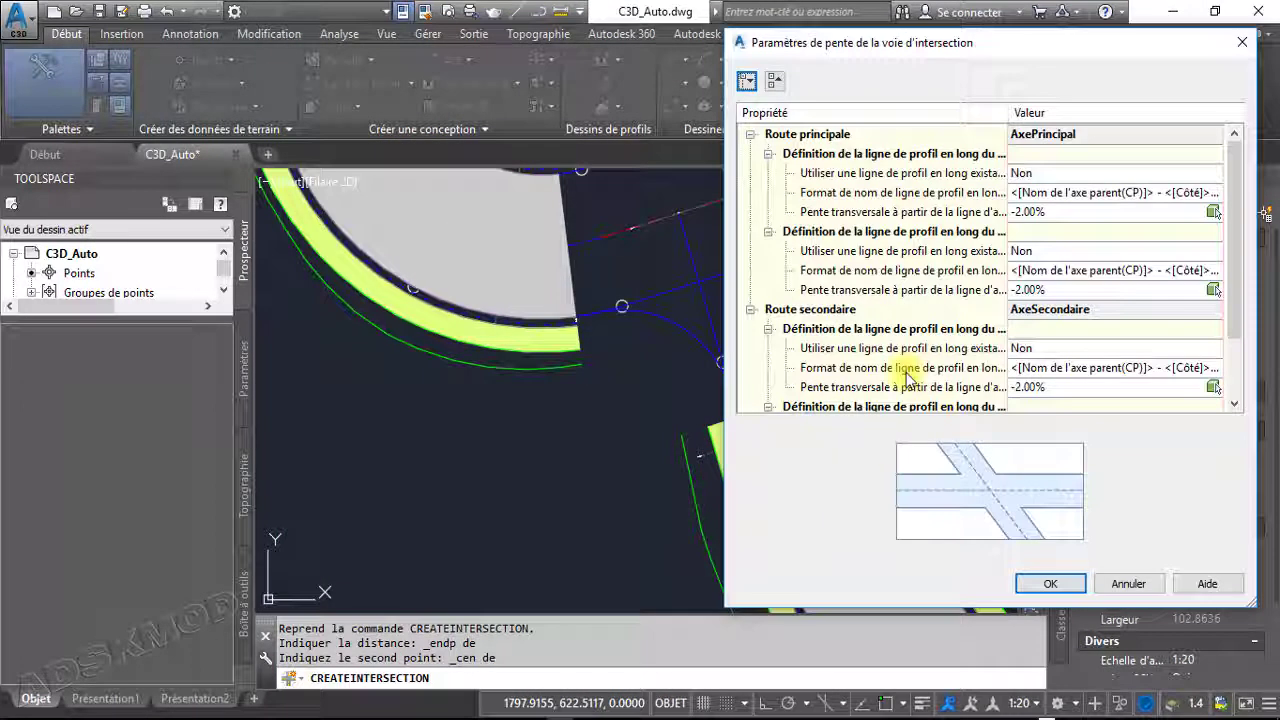
pyautogui.click(775, 81)
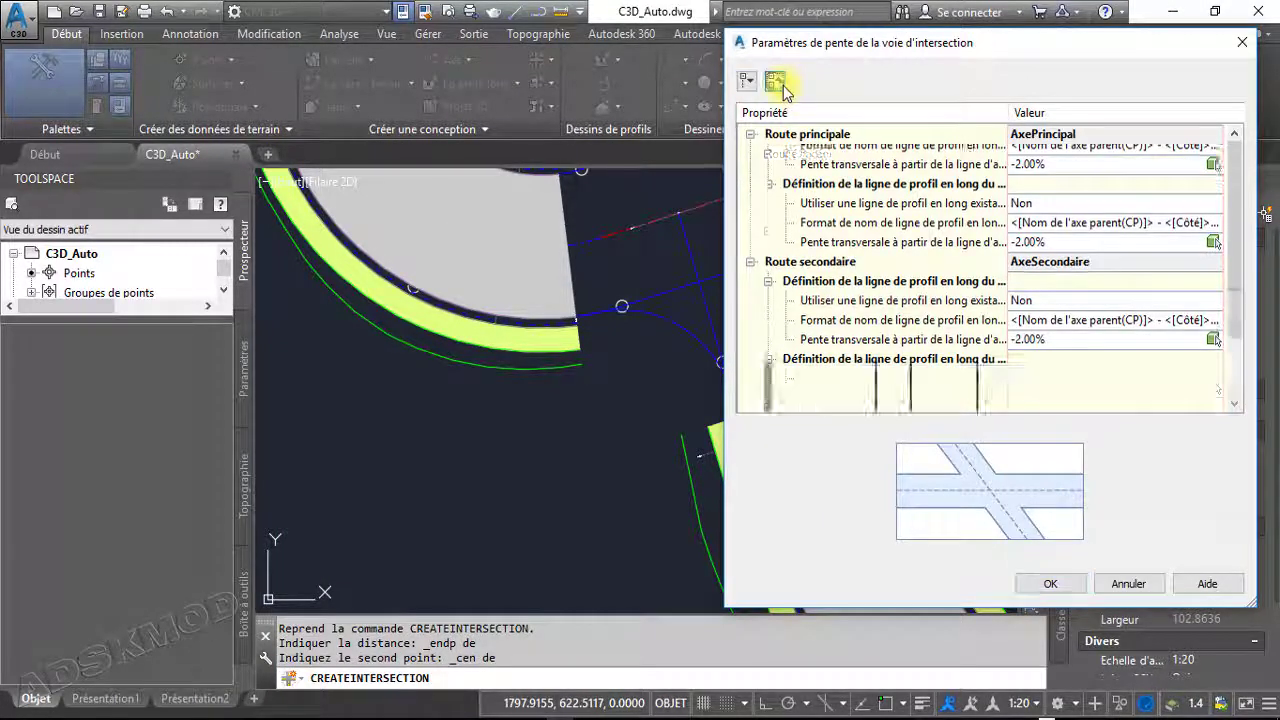
pyautogui.click(751, 135)
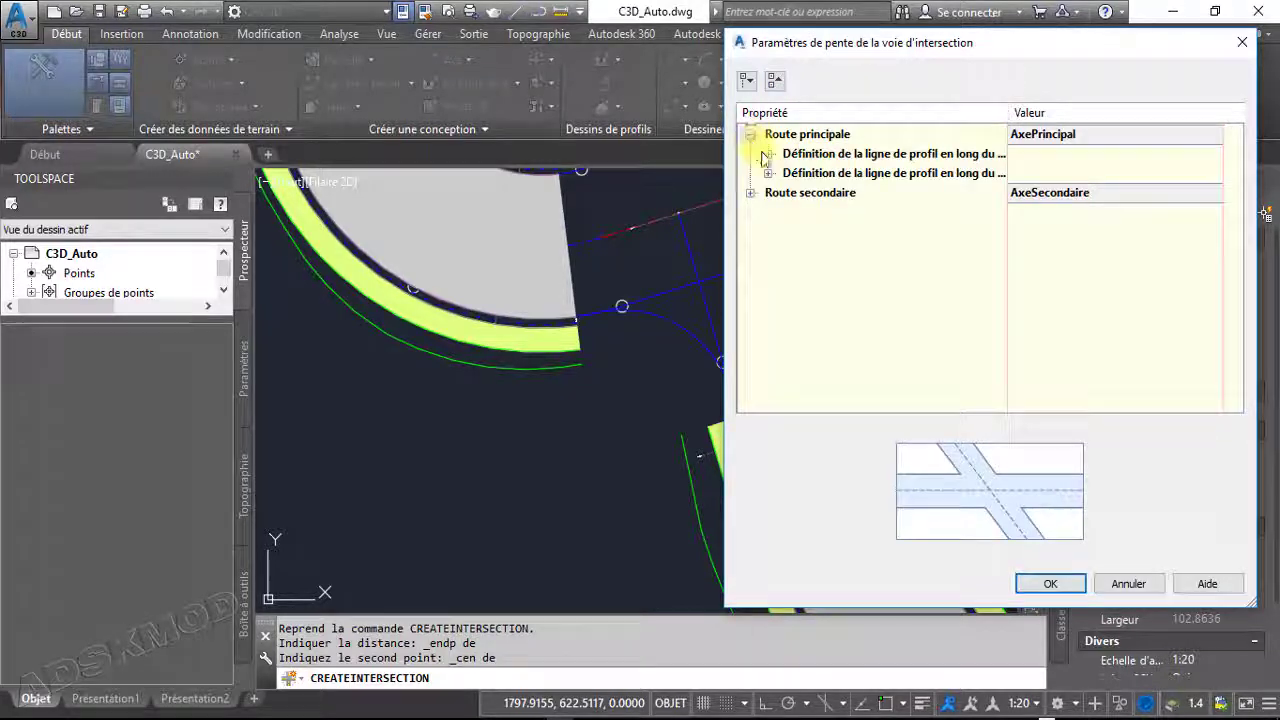
pyautogui.moveTo(727, 181); pyautogui.dragTo(580, 170)
pyautogui.click(623, 154)
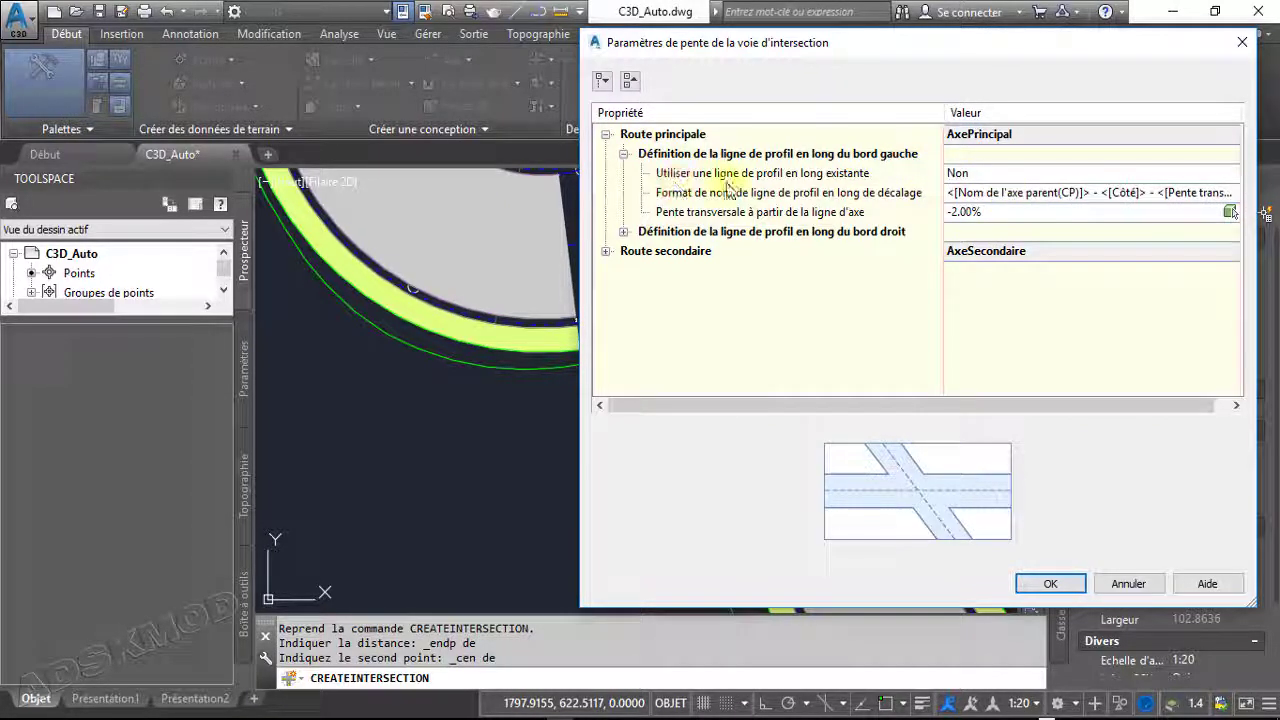
pyautogui.click(923, 173)
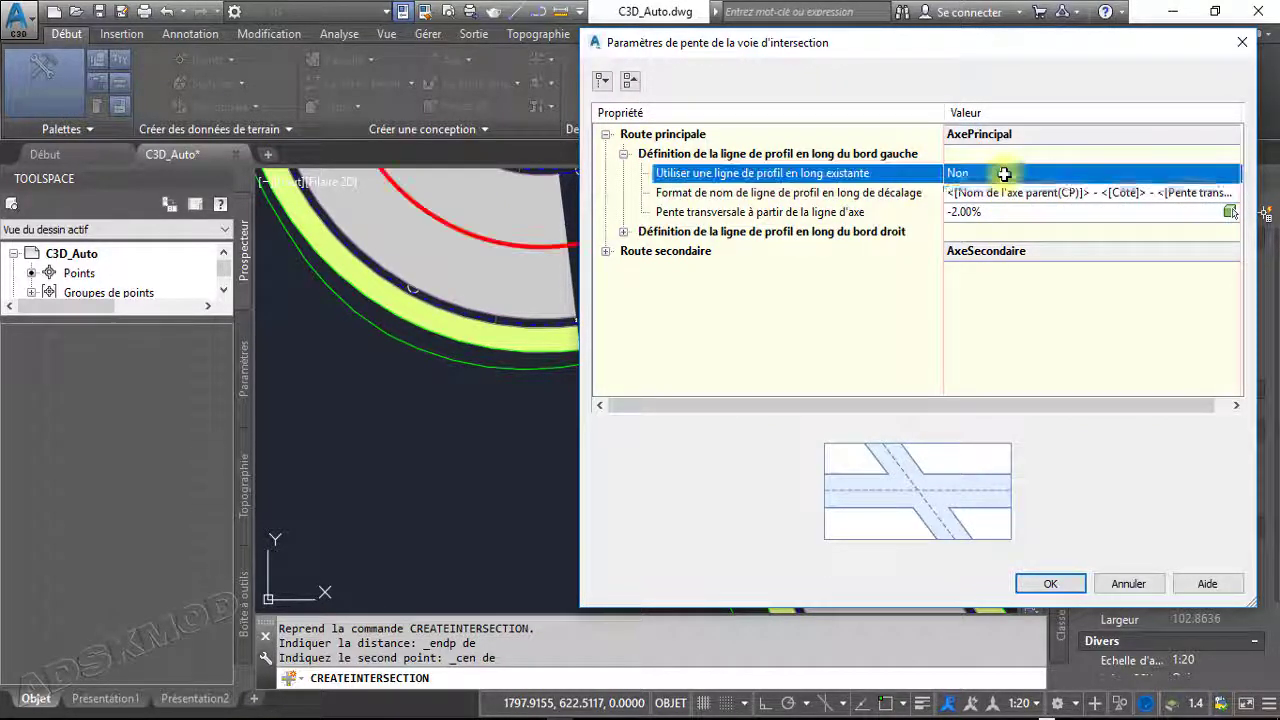
pyautogui.click(1004, 175)
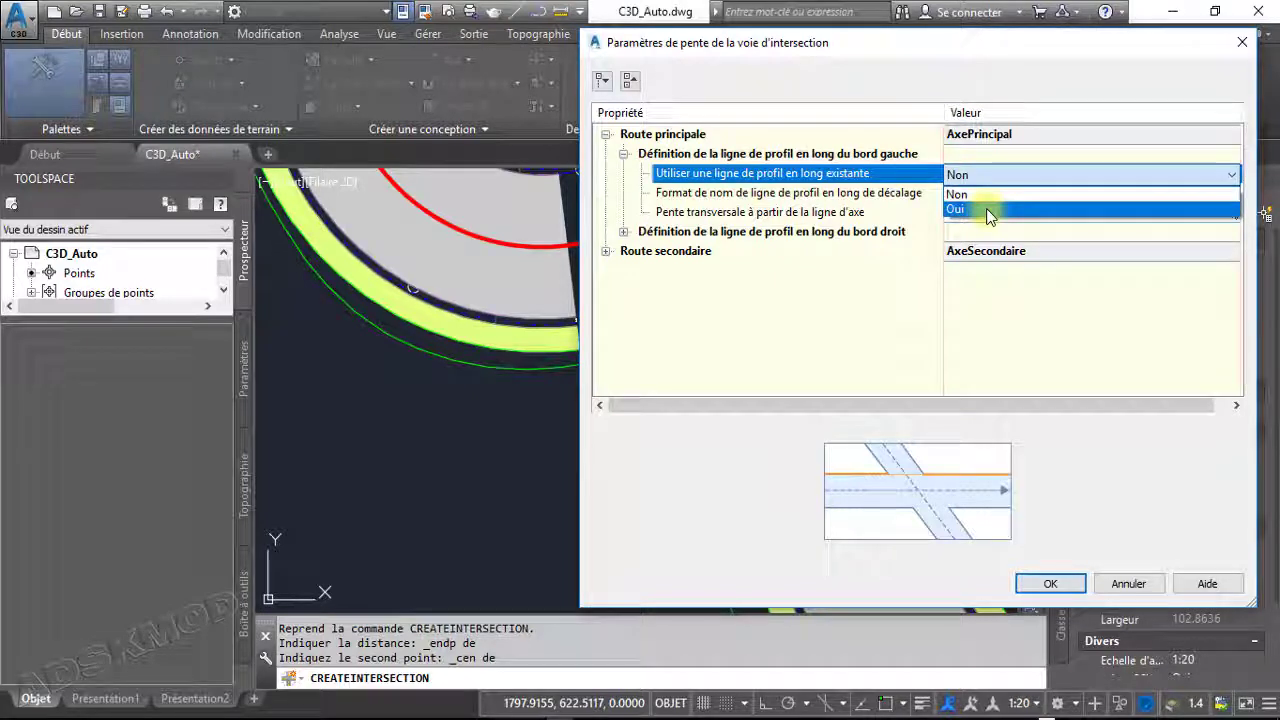
pyautogui.click(1000, 209)
# Assign the profile AxePrincipal-Gauche-3.000 - -3.000 to the main road's left edge, widening the name column to read the full profile names
pyautogui.click(1231, 193)
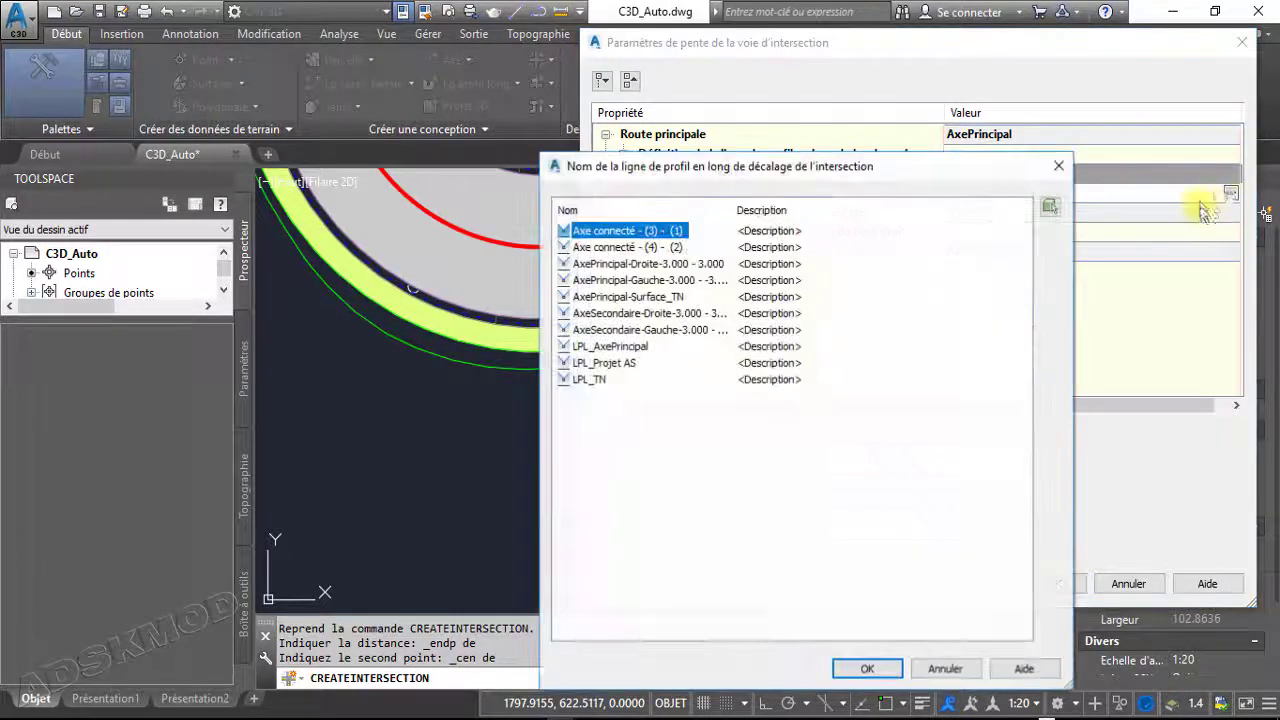
pyautogui.moveTo(868, 173); pyautogui.dragTo(531, 105)
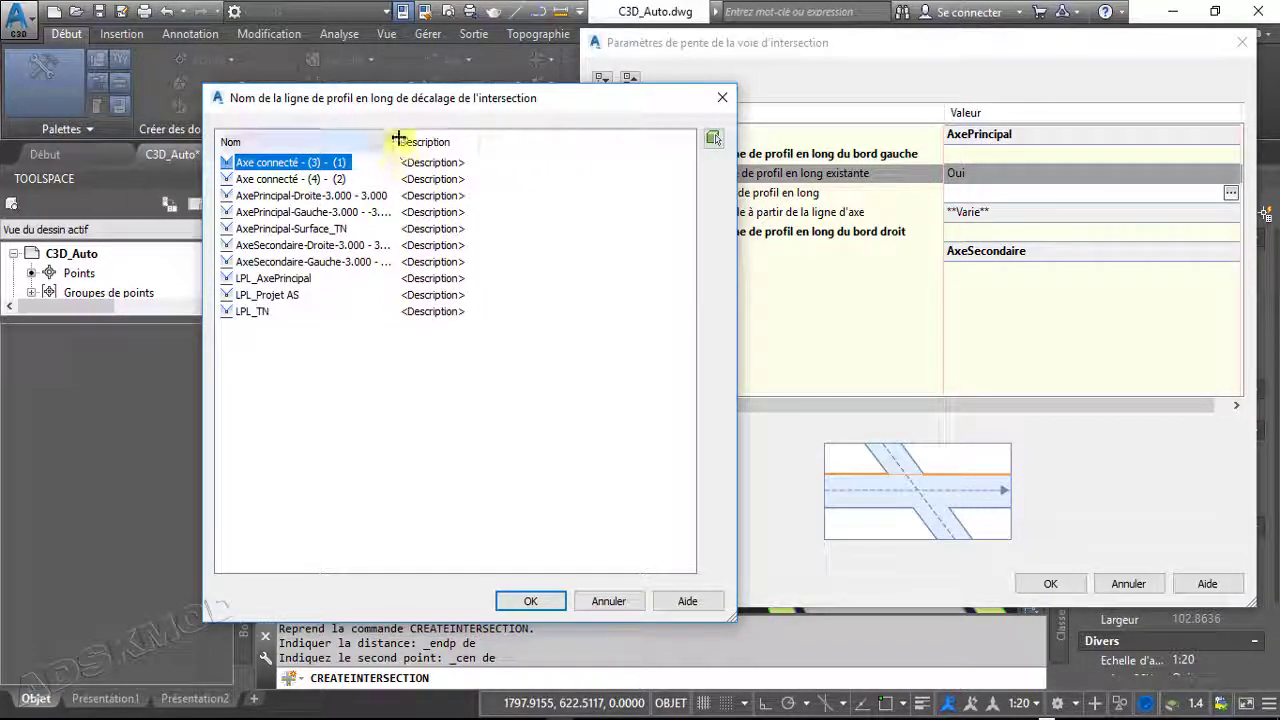
pyautogui.moveTo(395, 140); pyautogui.dragTo(511, 140)
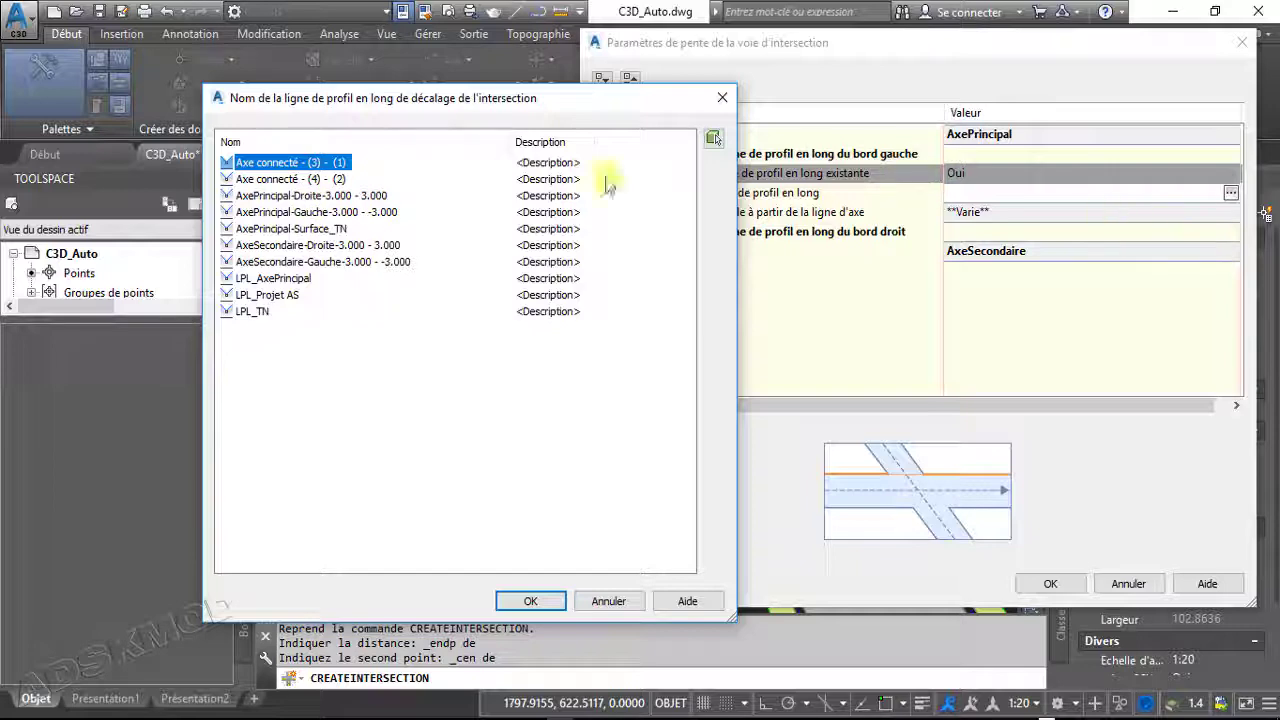
pyautogui.click(285, 212)
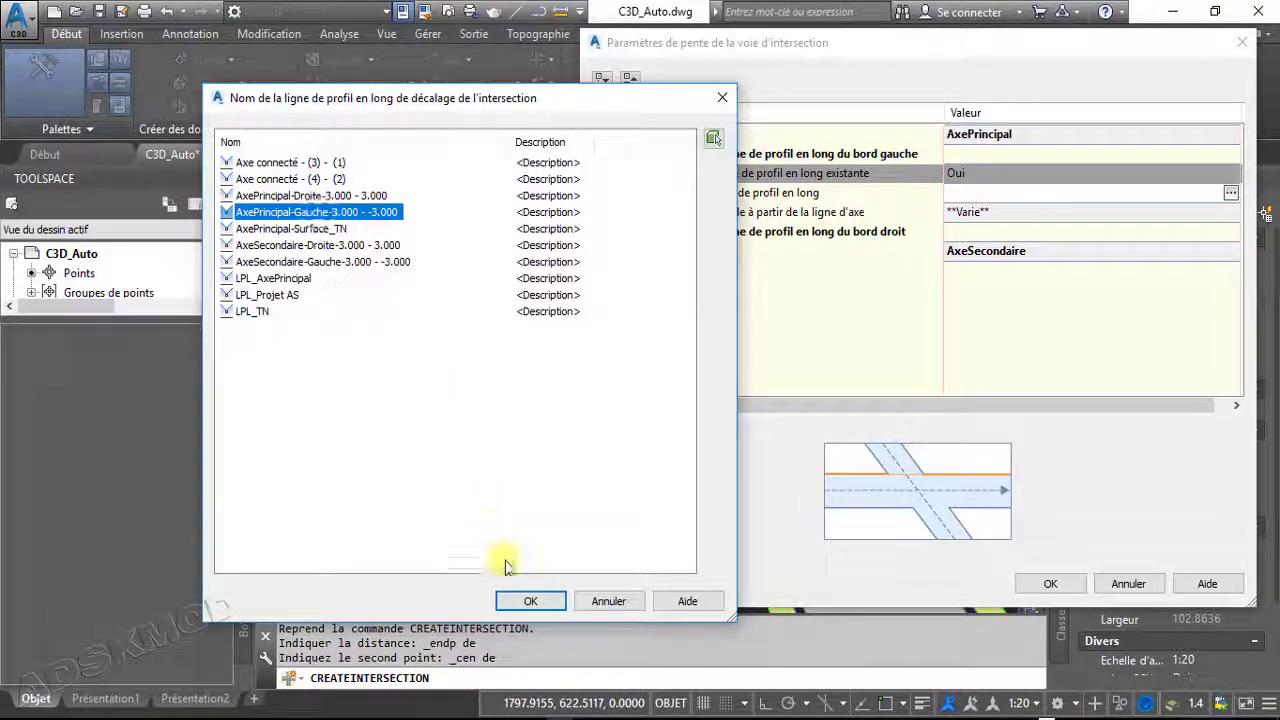
pyautogui.click(524, 599)
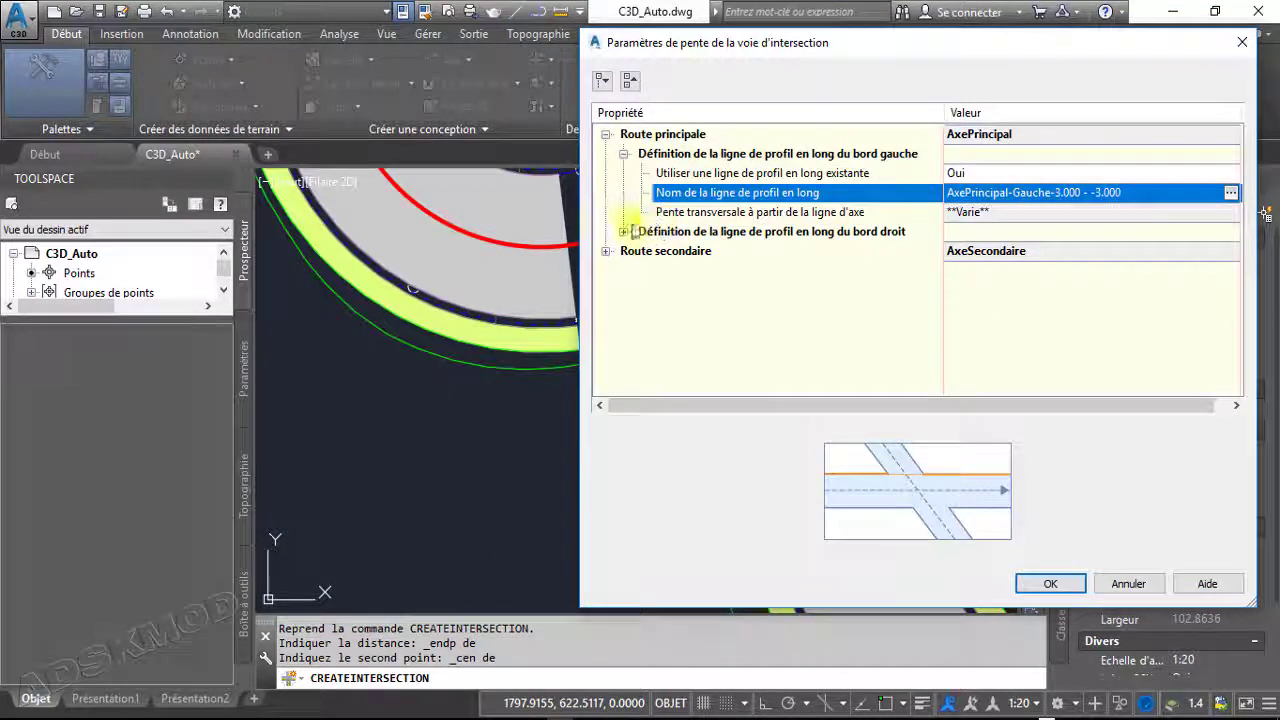
# Set the main road's right edge to use the existing profile AxePrincipal-Droite-3.000 - 3.000
pyautogui.click(624, 231)
pyautogui.click(976, 250)
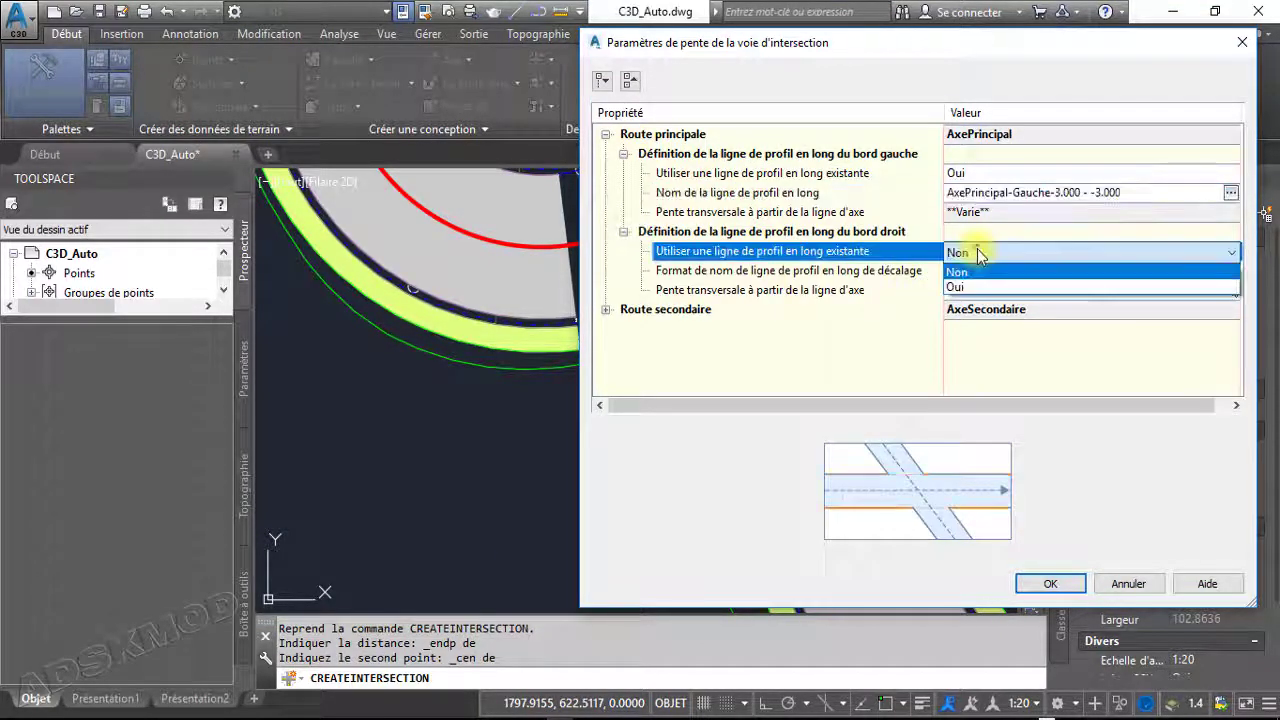
pyautogui.click(962, 287)
pyautogui.click(1230, 271)
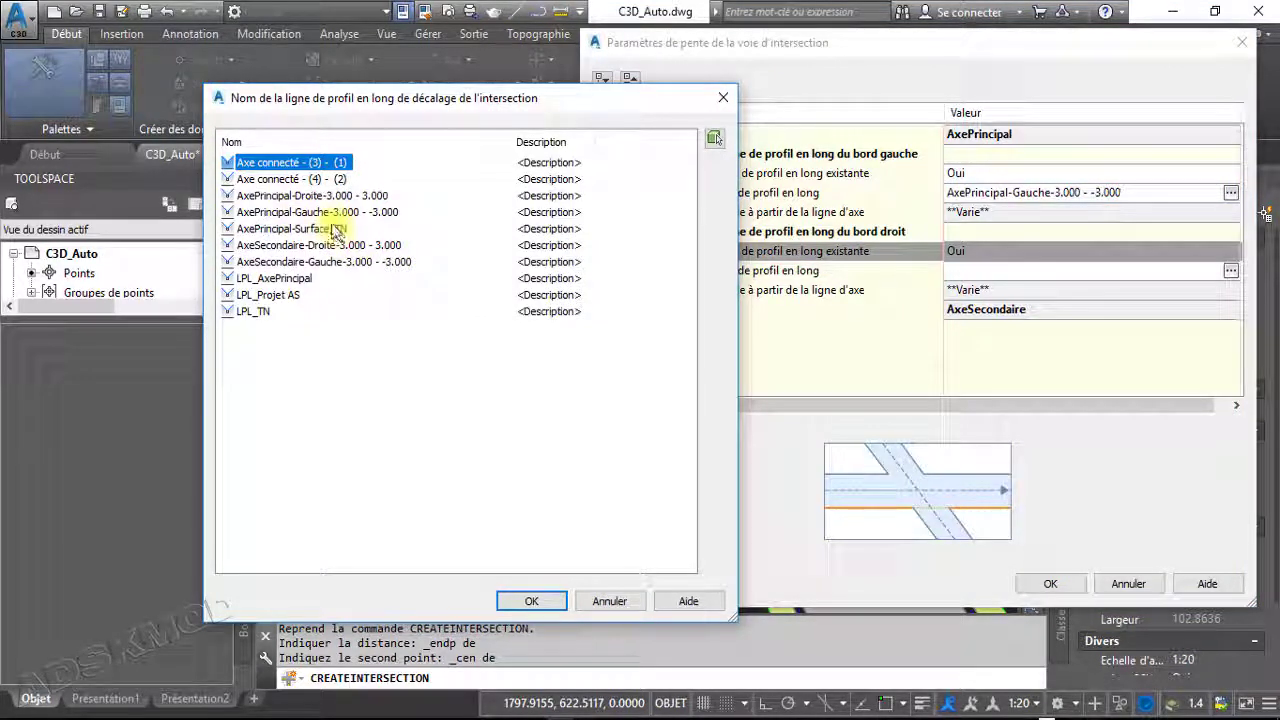
pyautogui.click(331, 196)
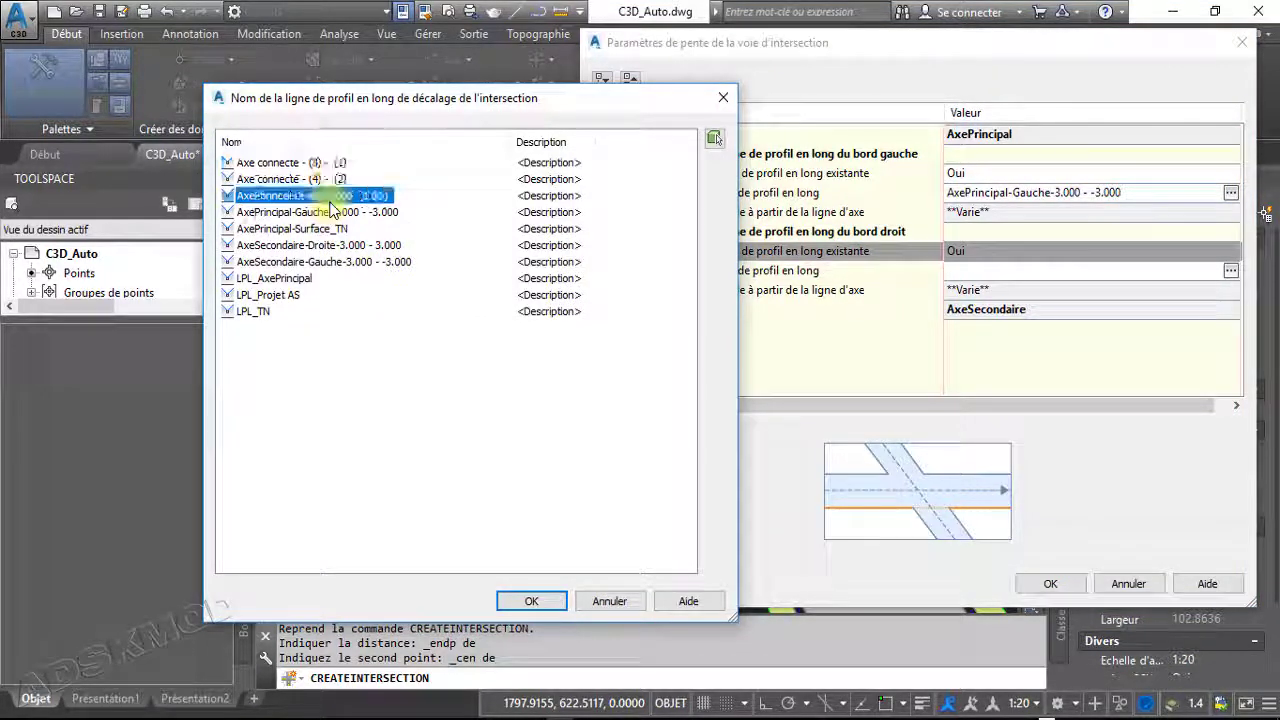
pyautogui.click(516, 598)
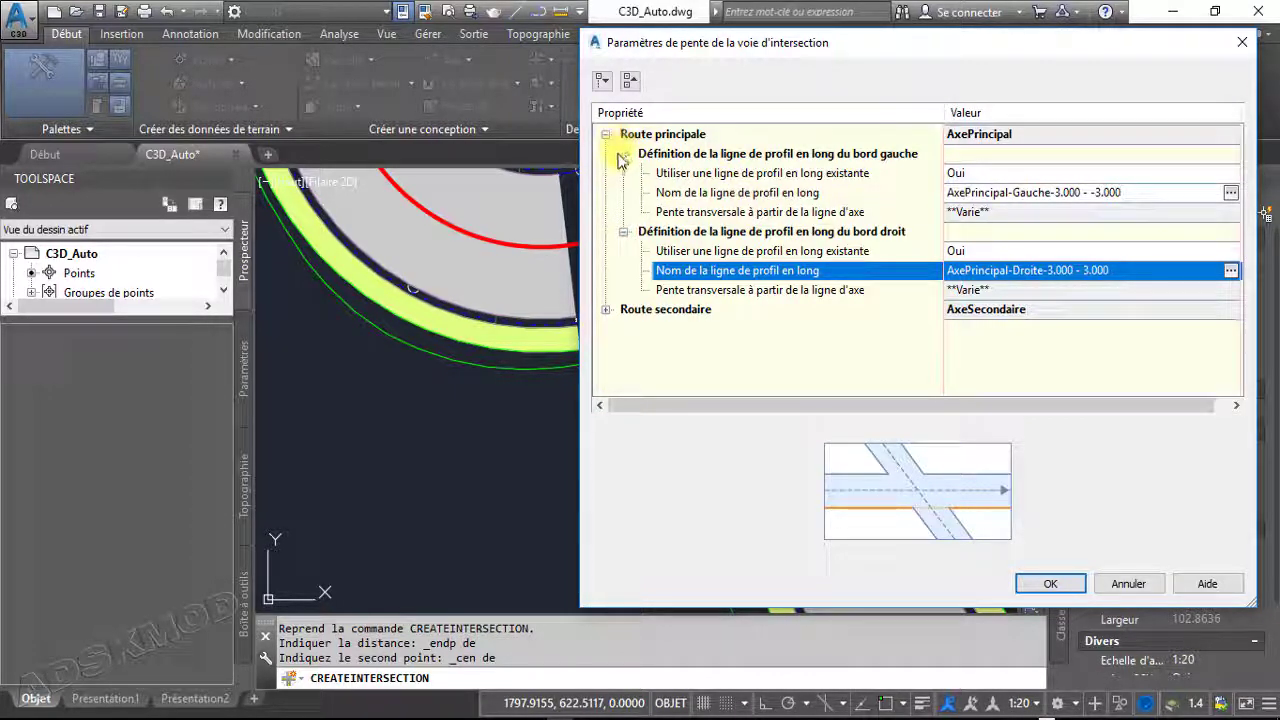
# Set the left edge of the secondary road AxeSecondaire to use the existing profile AxeSecondaire-Gauche-3.000 - -3.000
pyautogui.click(623, 153)
pyautogui.click(623, 173)
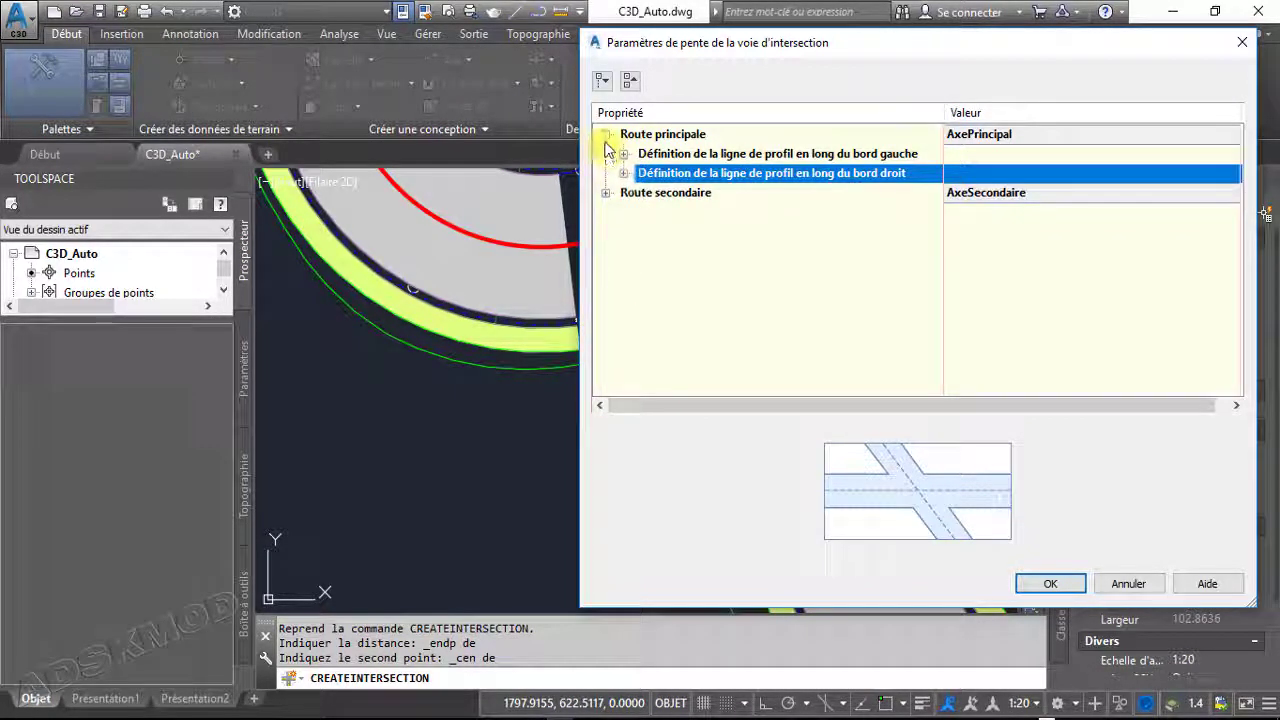
pyautogui.click(606, 134)
pyautogui.click(606, 154)
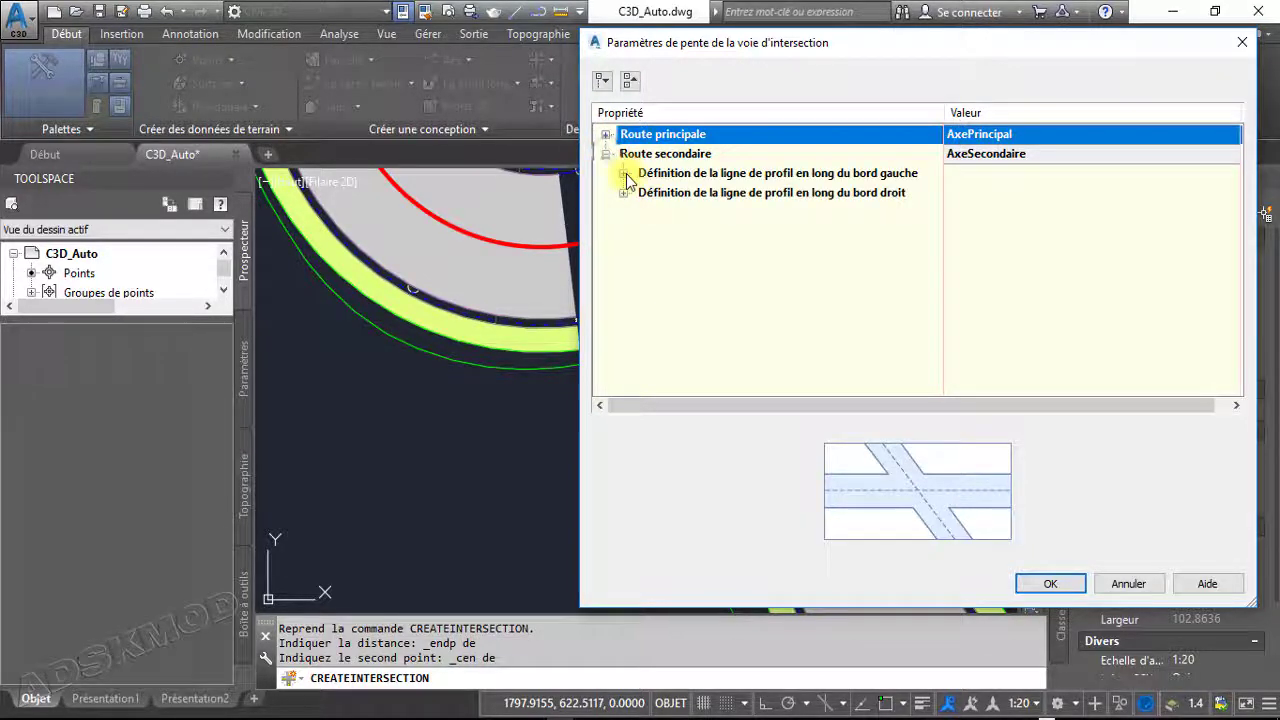
pyautogui.click(624, 174)
pyautogui.click(623, 251)
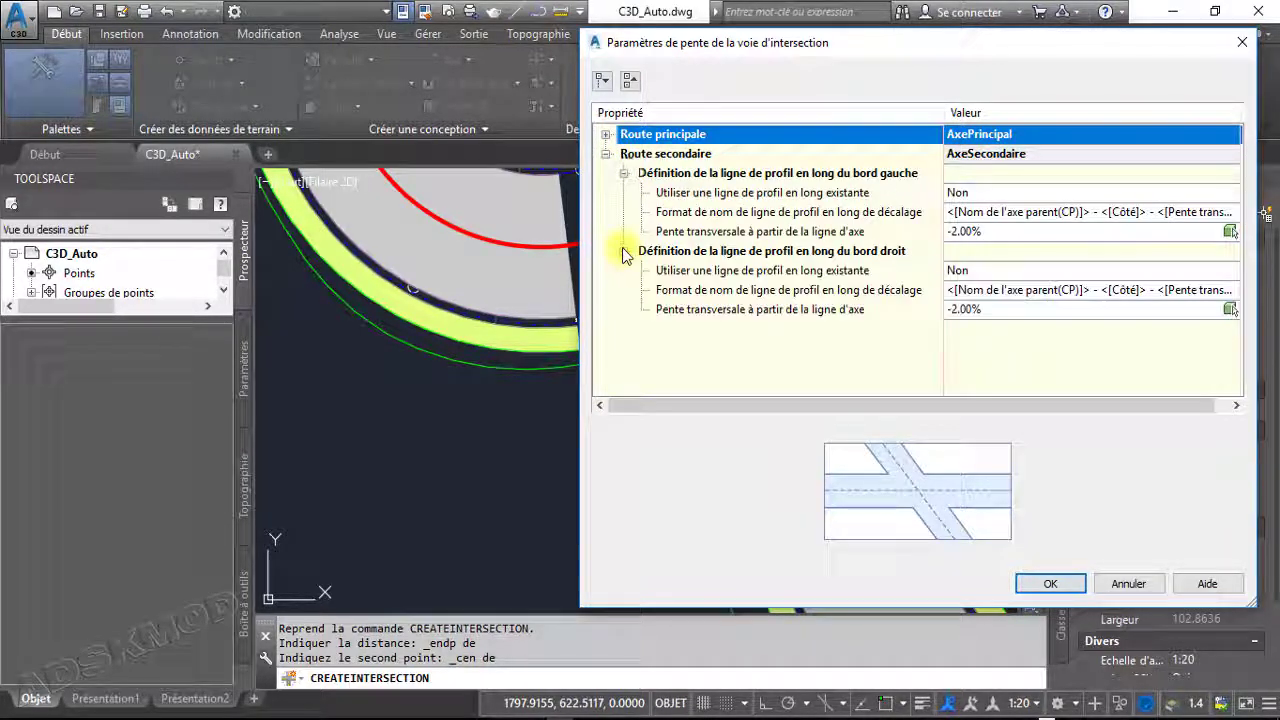
pyautogui.click(967, 194)
pyautogui.click(960, 212)
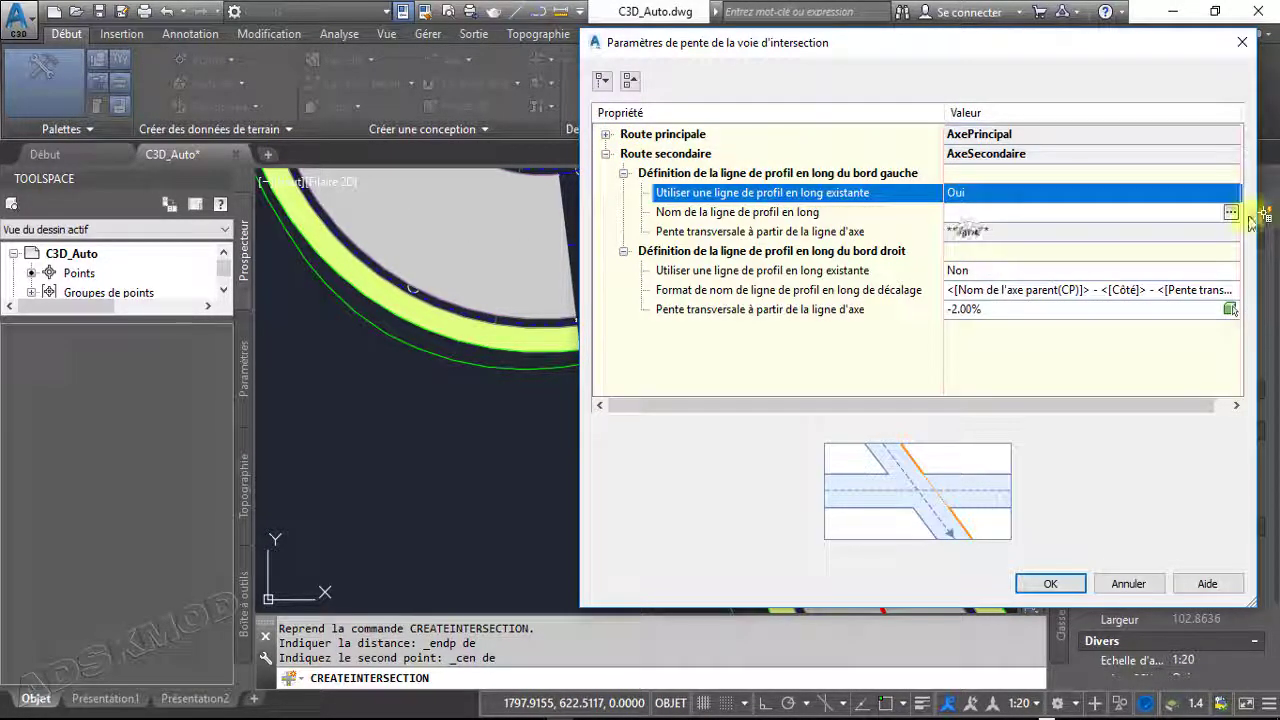
pyautogui.click(1231, 212)
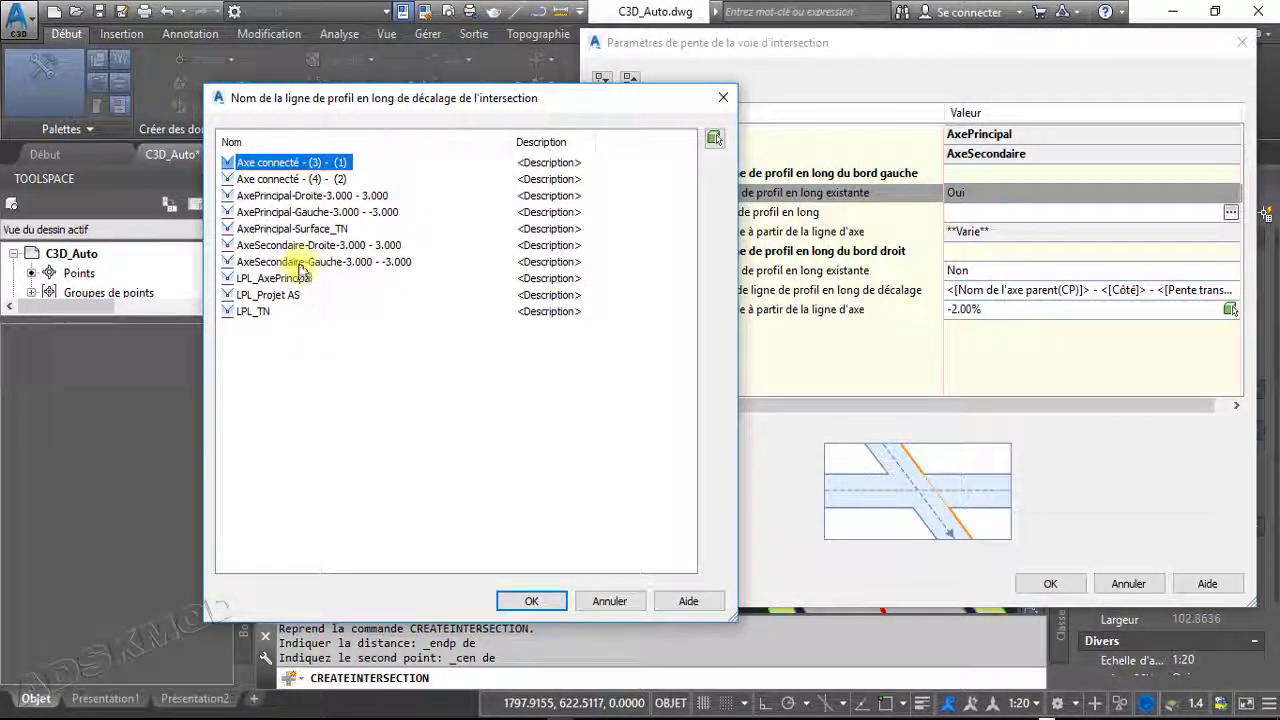
pyautogui.click(340, 262)
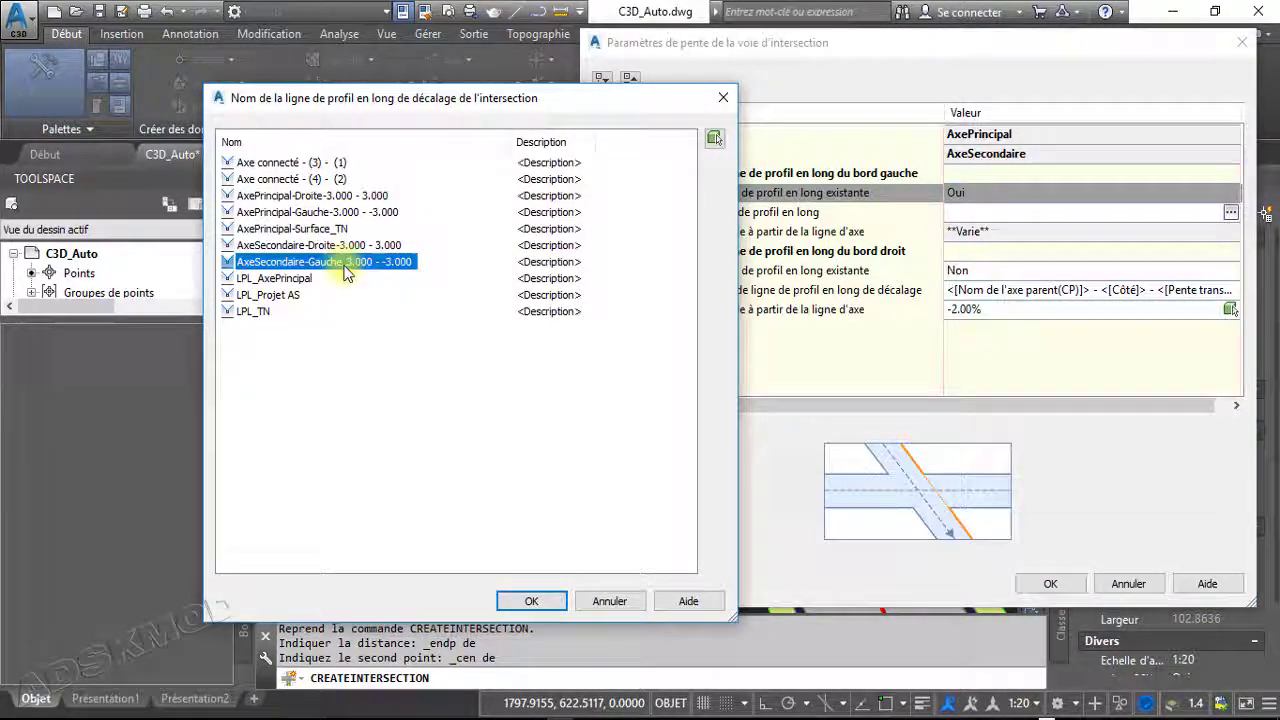
pyautogui.click(531, 600)
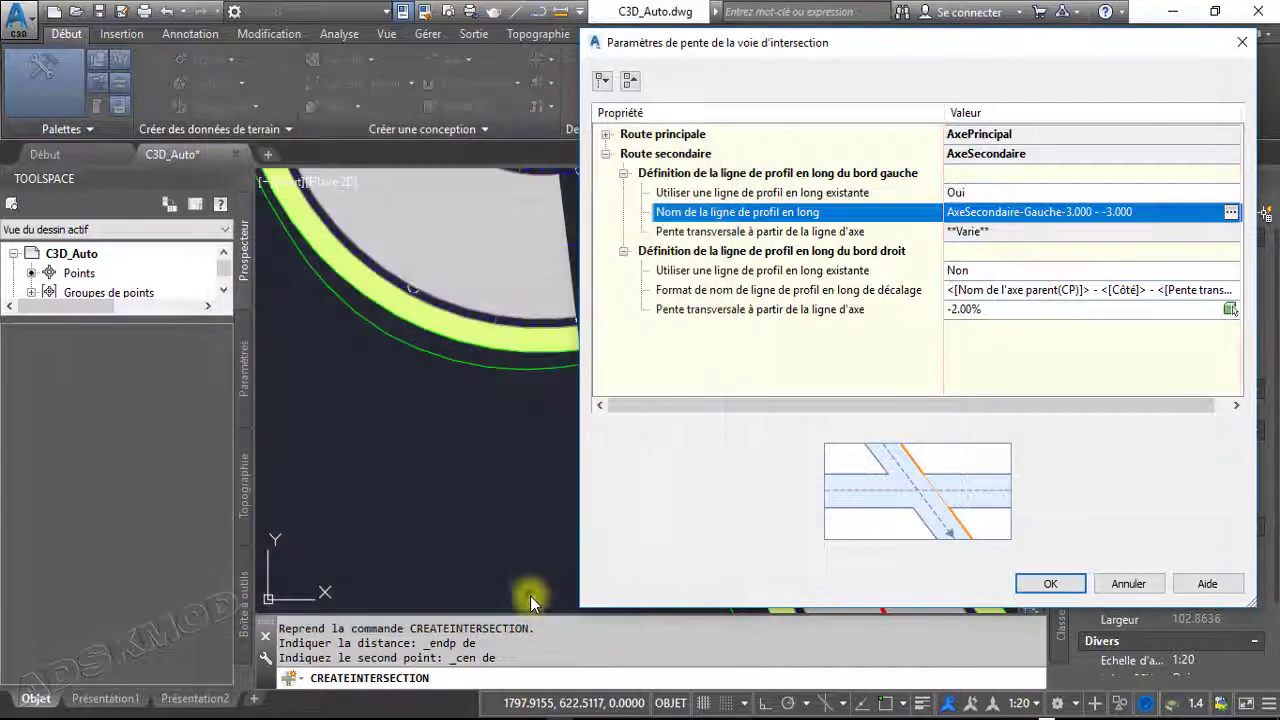
# Set the secondary road's right edge to use the existing profile AxeSecondaire-Droite-3.000 - 3.000 and accept the lane slope parameters
pyautogui.click(1207, 269)
pyautogui.click(1012, 314)
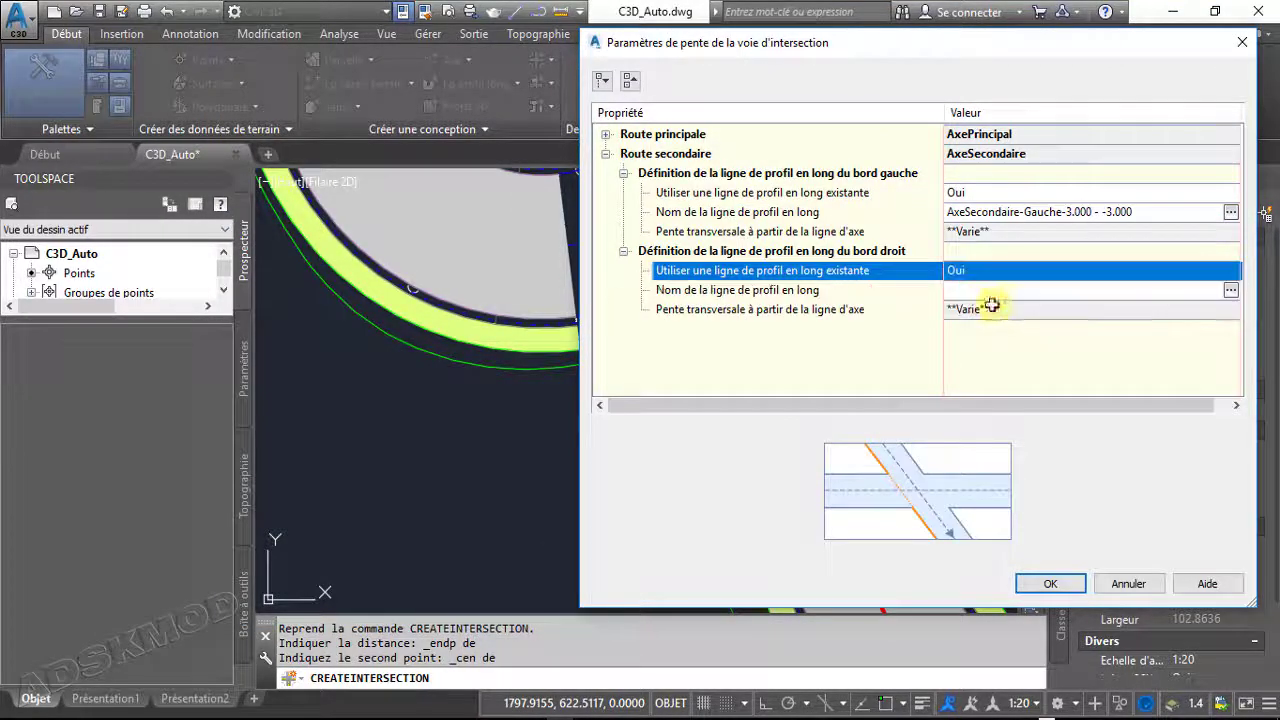
pyautogui.click(1231, 290)
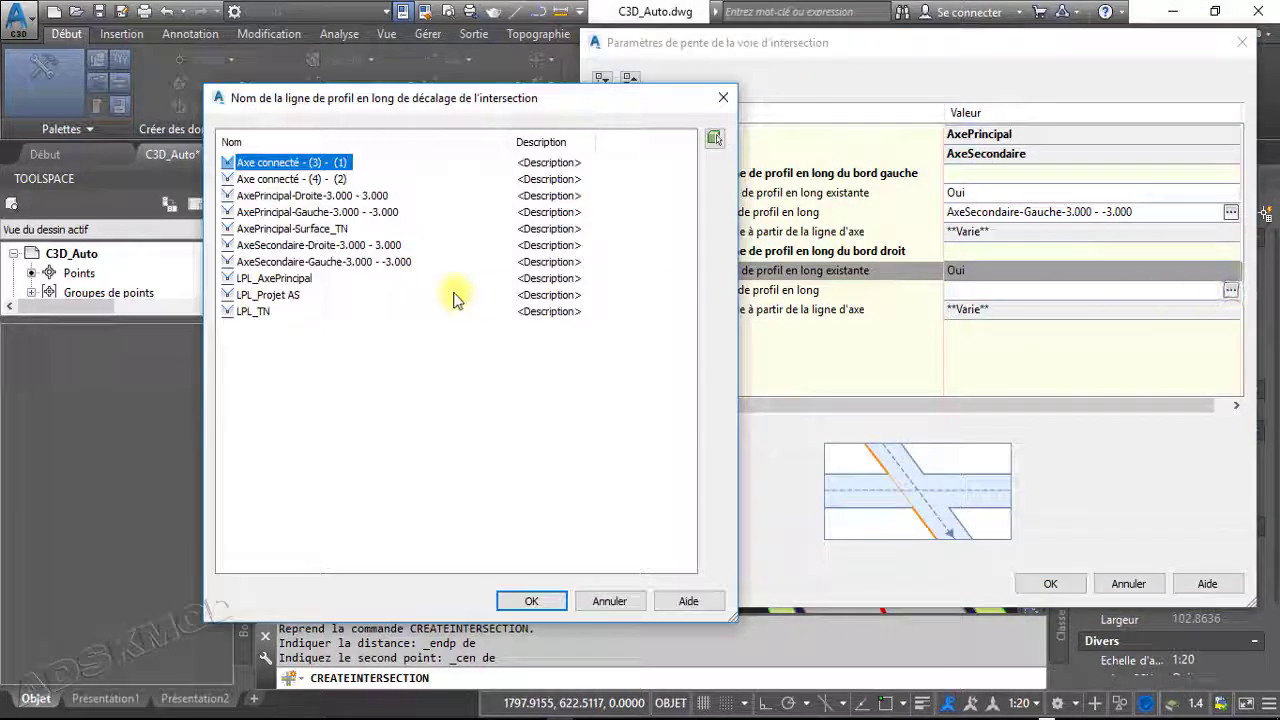
pyautogui.click(345, 245)
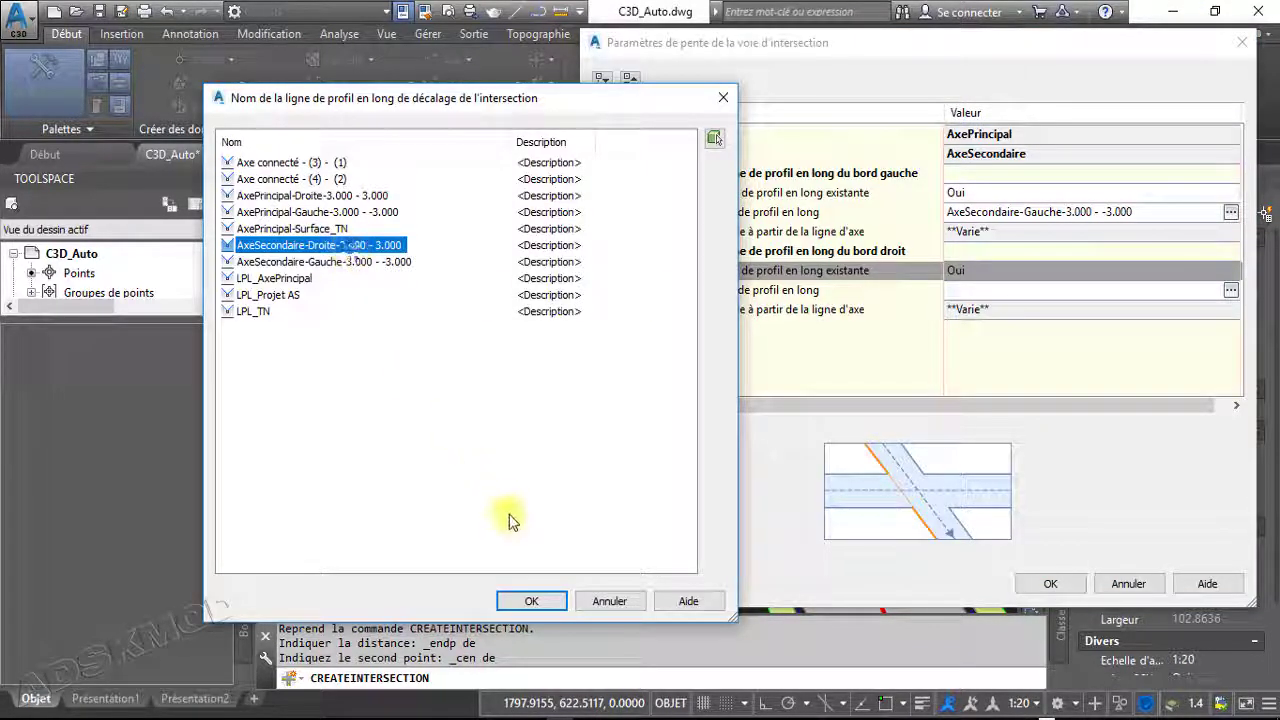
pyautogui.click(532, 600)
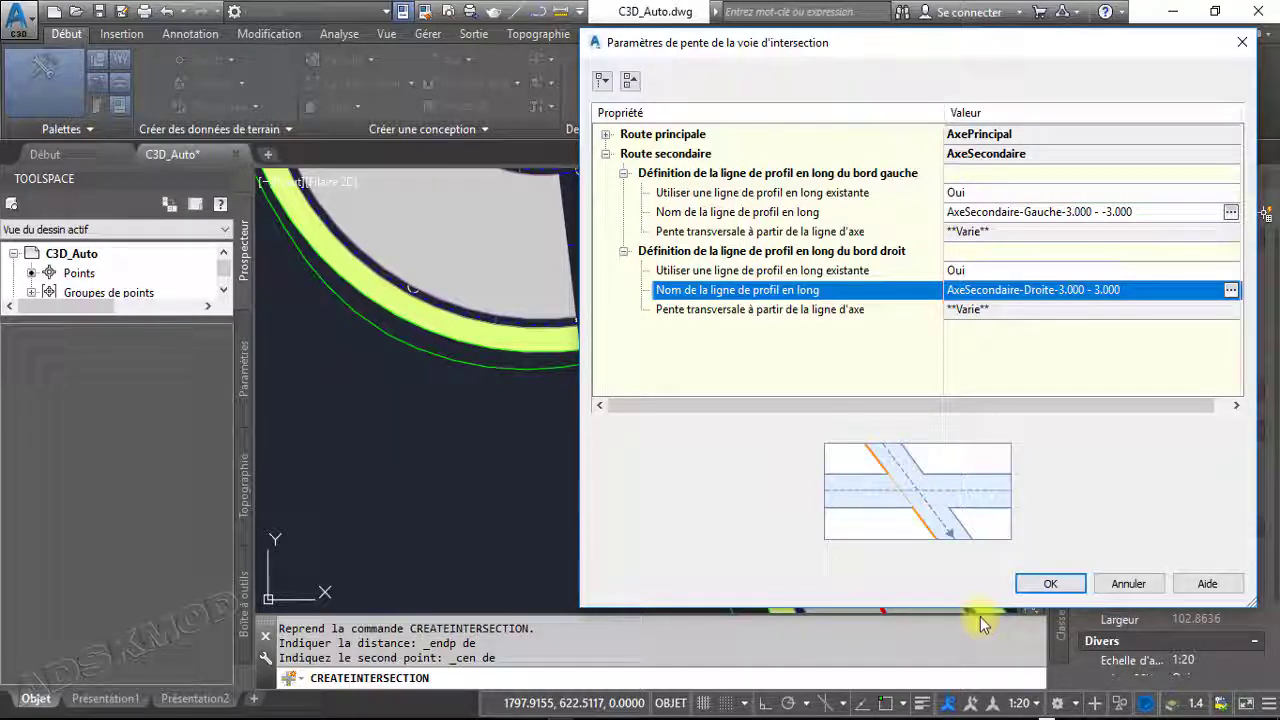
pyautogui.click(1047, 588)
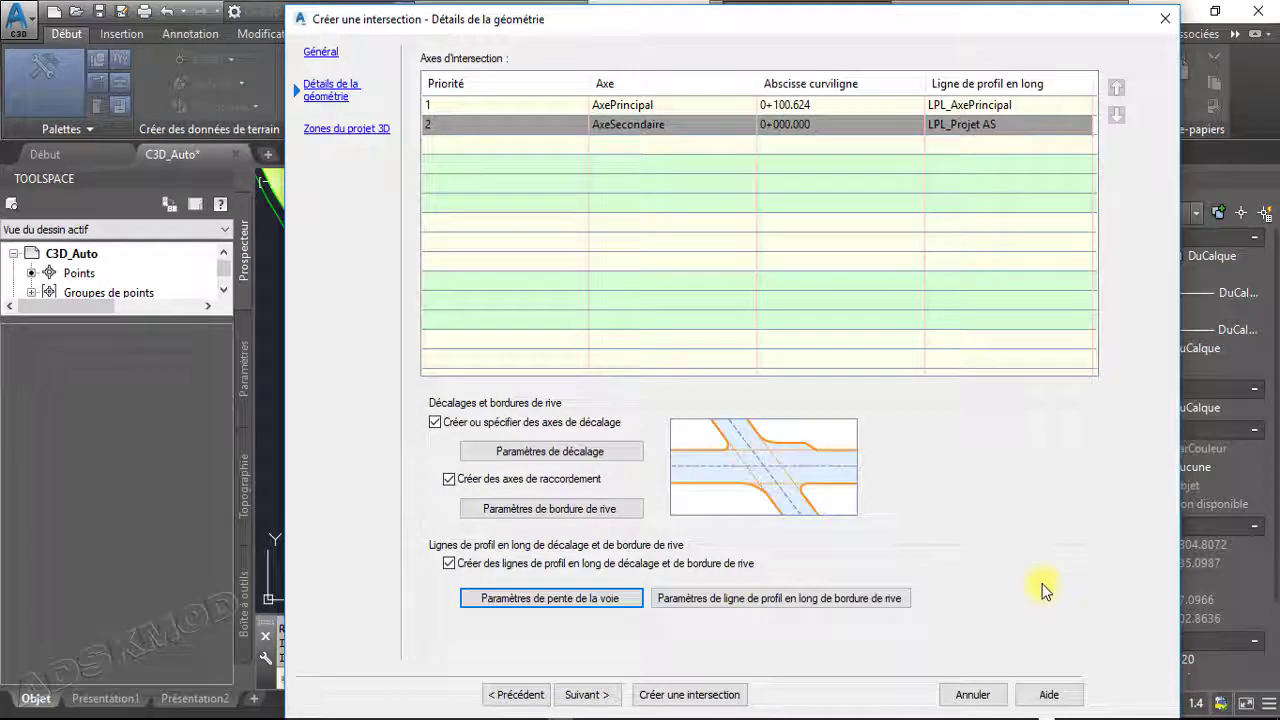
# Open the curb return profile parameters, bring the whole dialog into view and switch the intersection zone to SO - Quadrant
pyautogui.click(840, 607)
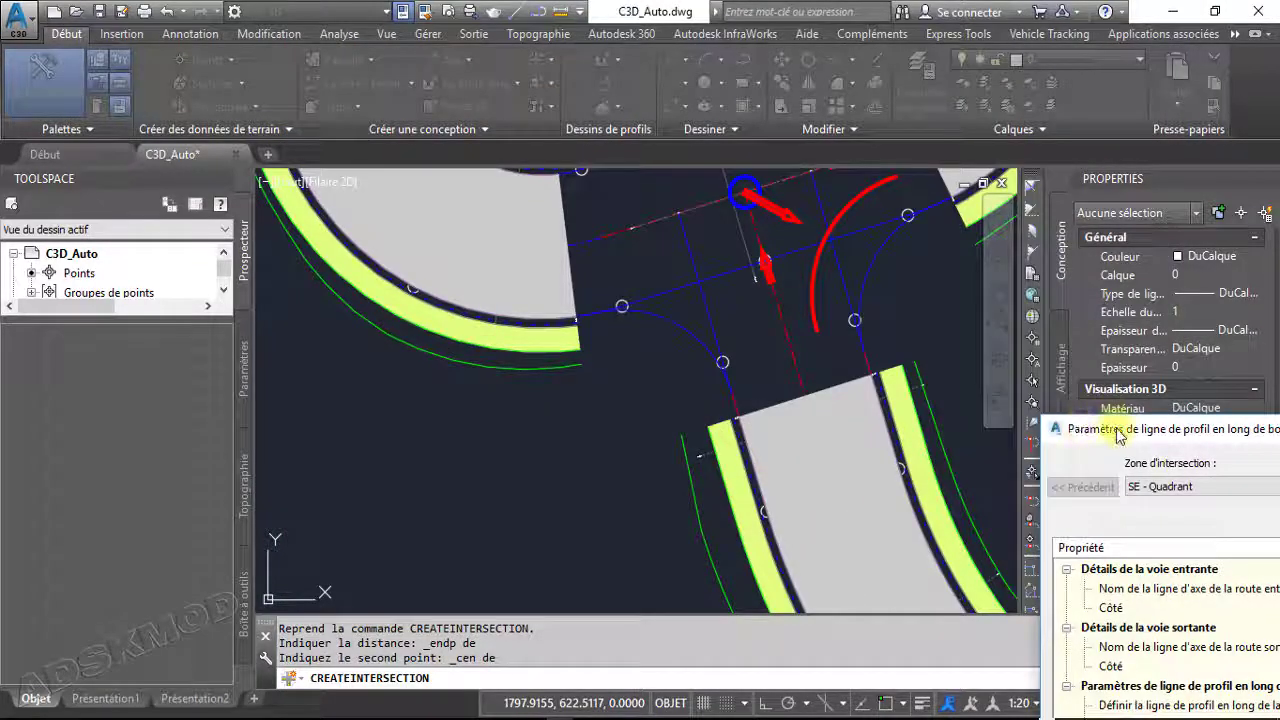
pyautogui.moveTo(1118, 435); pyautogui.dragTo(648, 40)
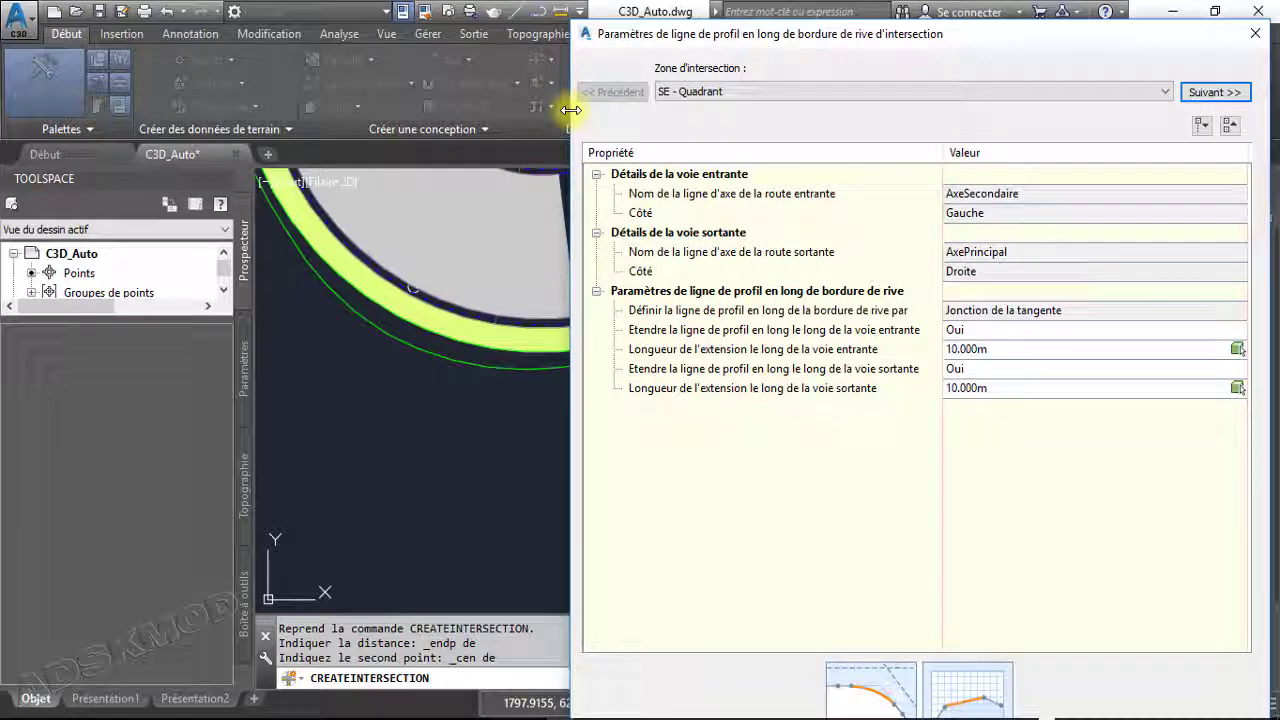
pyautogui.moveTo(640, 31); pyautogui.dragTo(548, 24)
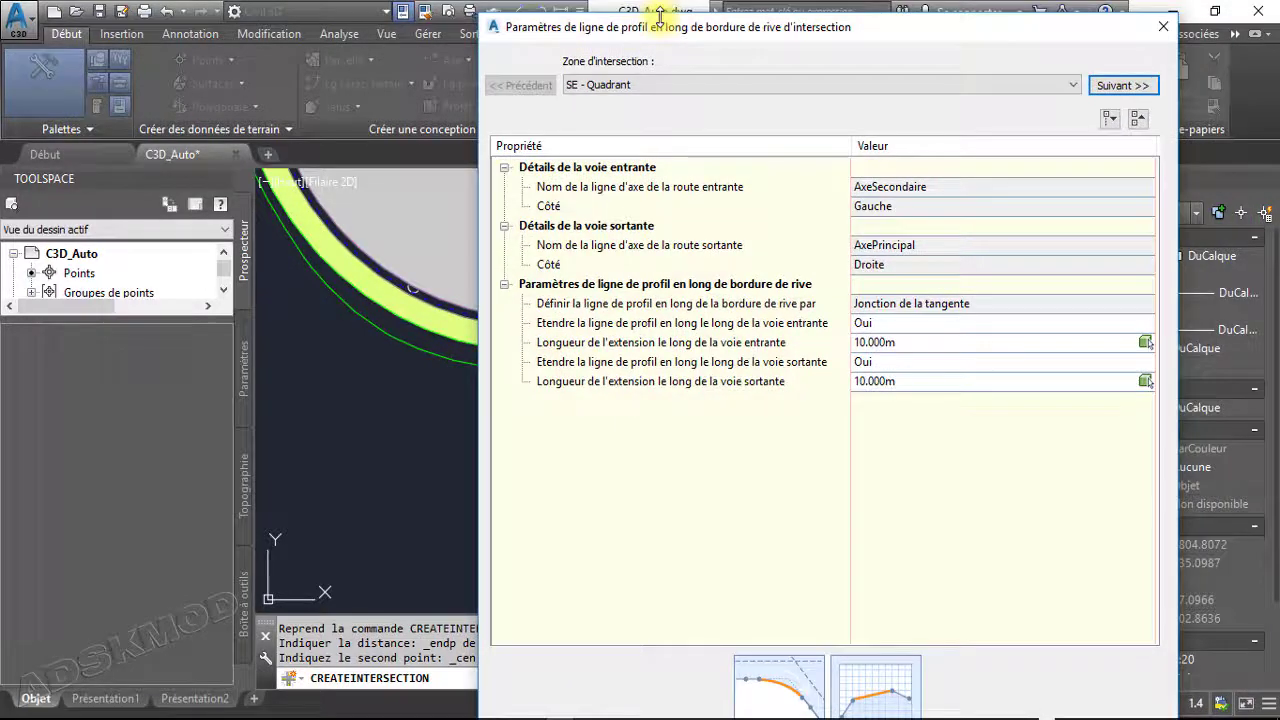
pyautogui.moveTo(662, 30); pyautogui.dragTo(776, 62)
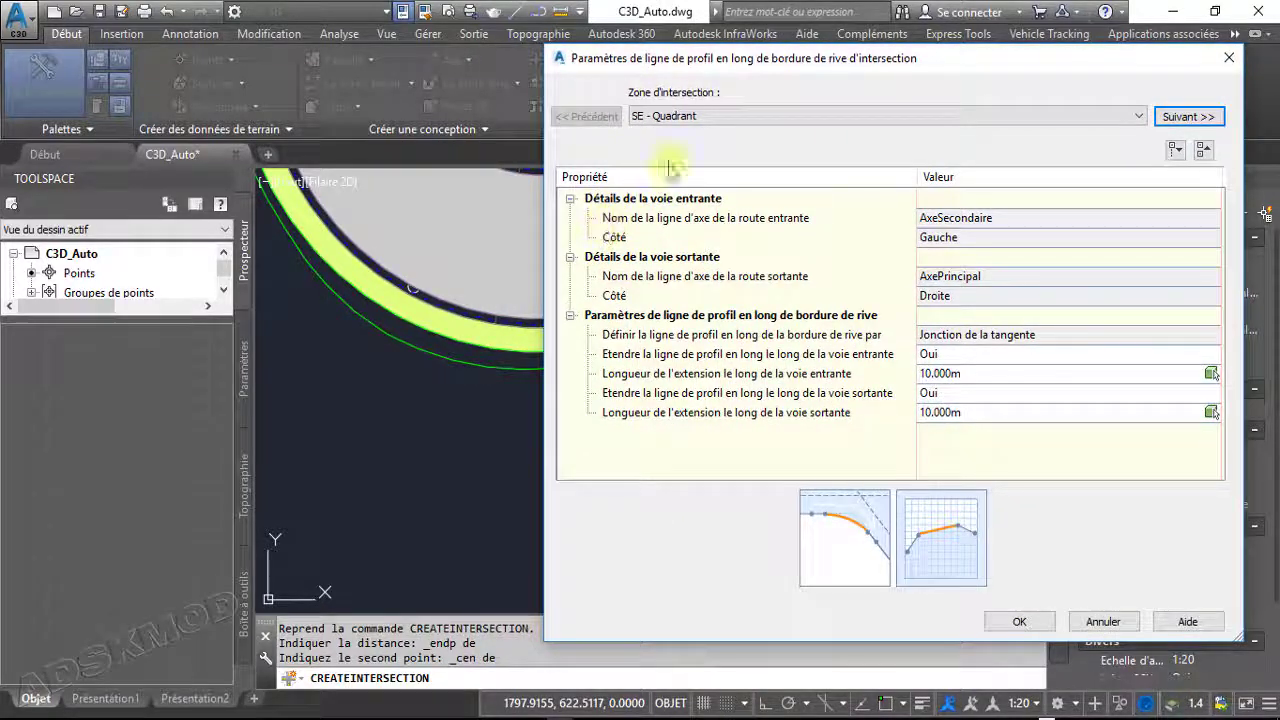
pyautogui.click(690, 117)
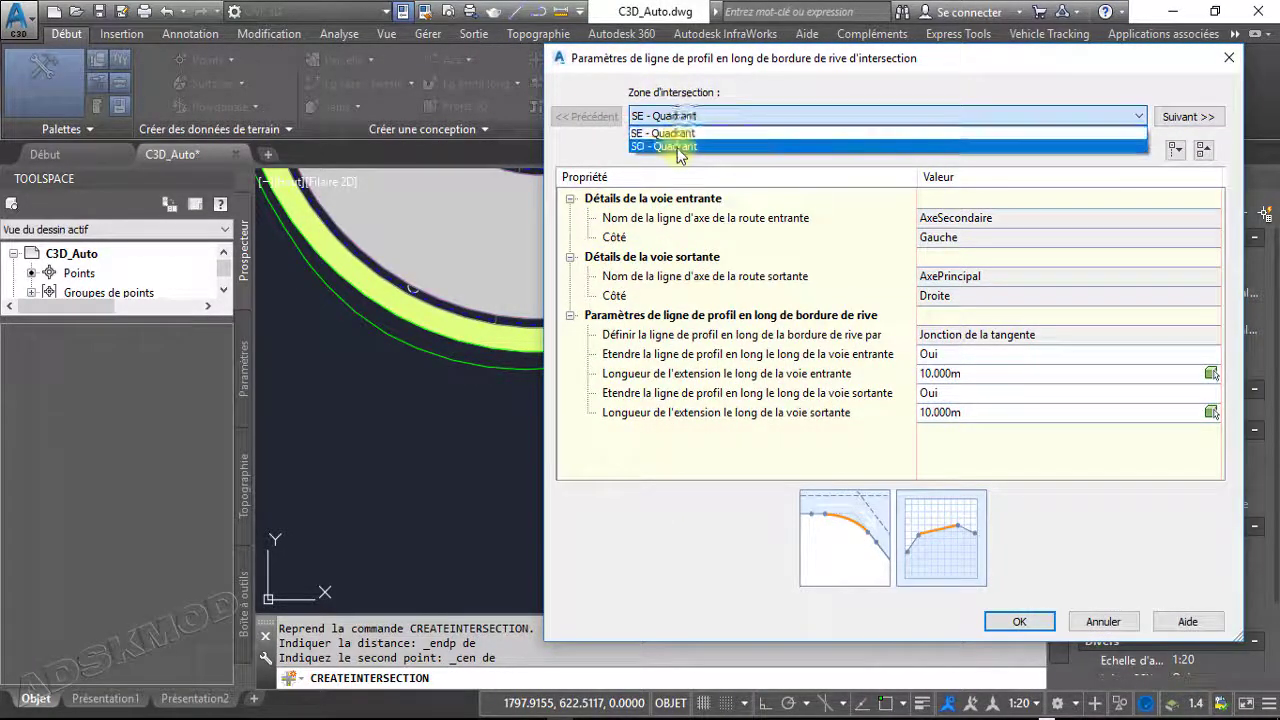
pyautogui.click(680, 147)
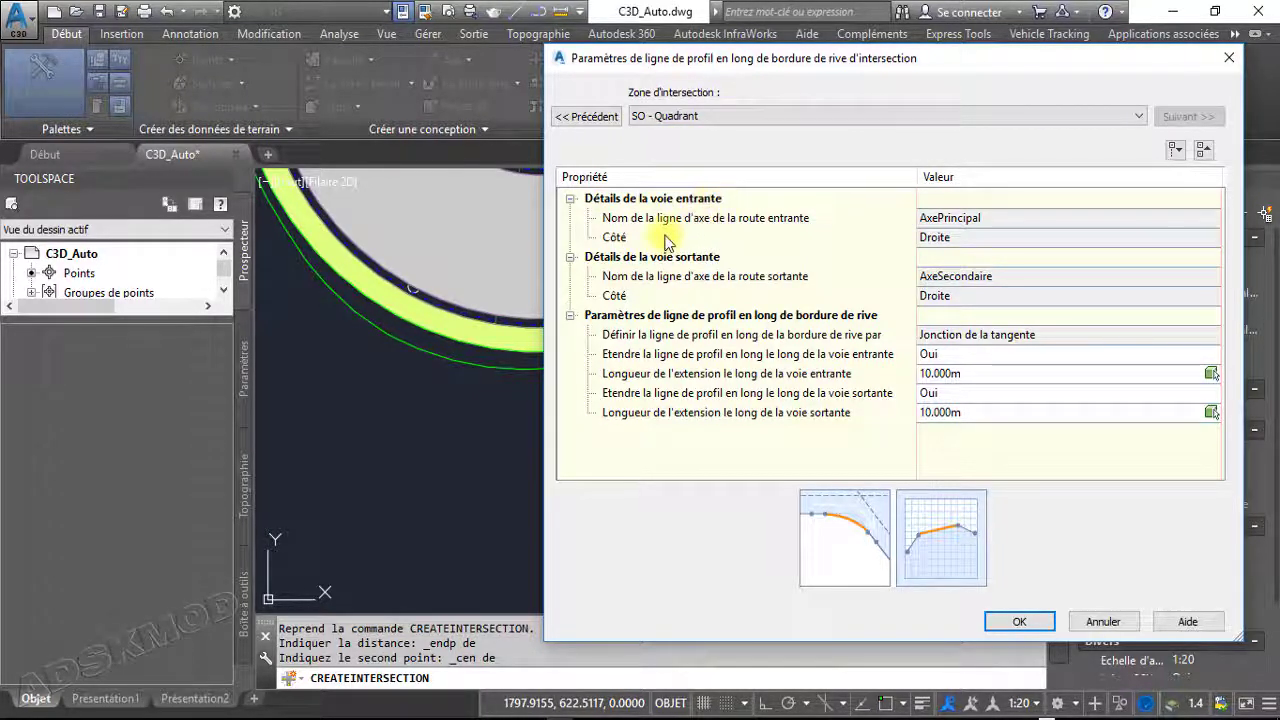
# Examine the incoming and outgoing road names and sides for the SO quadrant, collapsing both detail groups
pyautogui.click(968, 238)
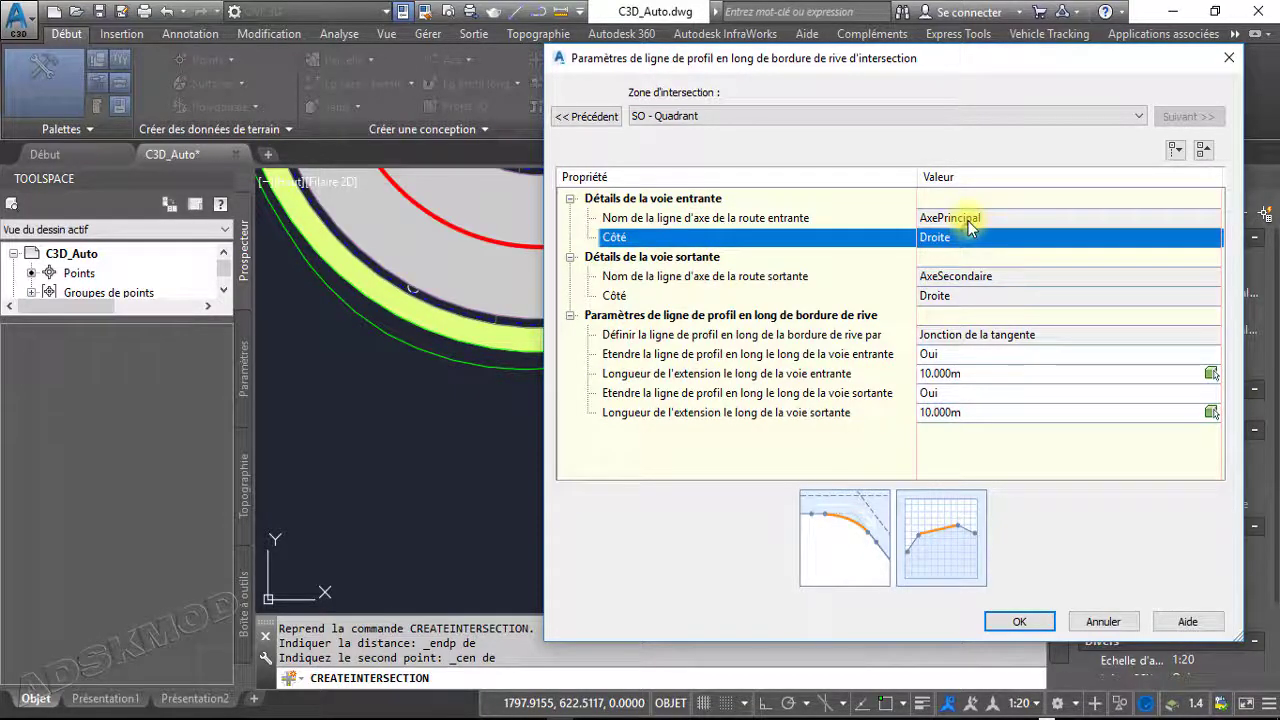
pyautogui.click(838, 217)
pyautogui.click(922, 237)
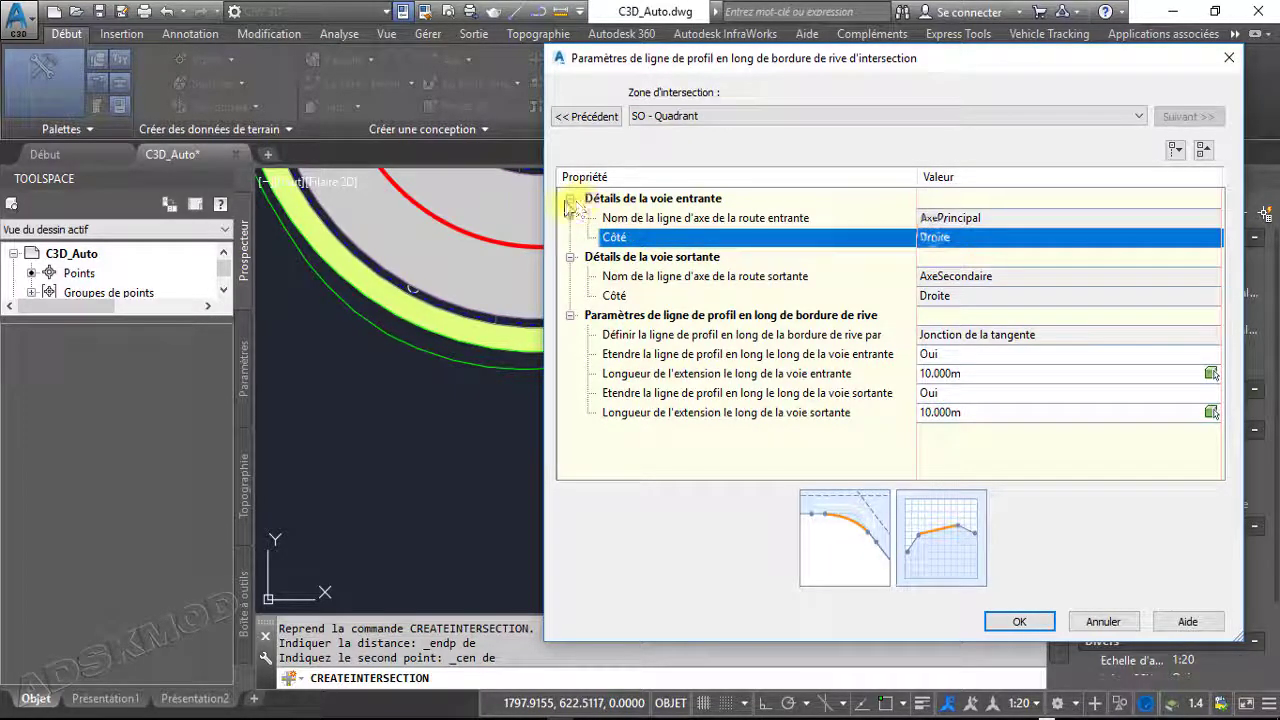
pyautogui.click(570, 199)
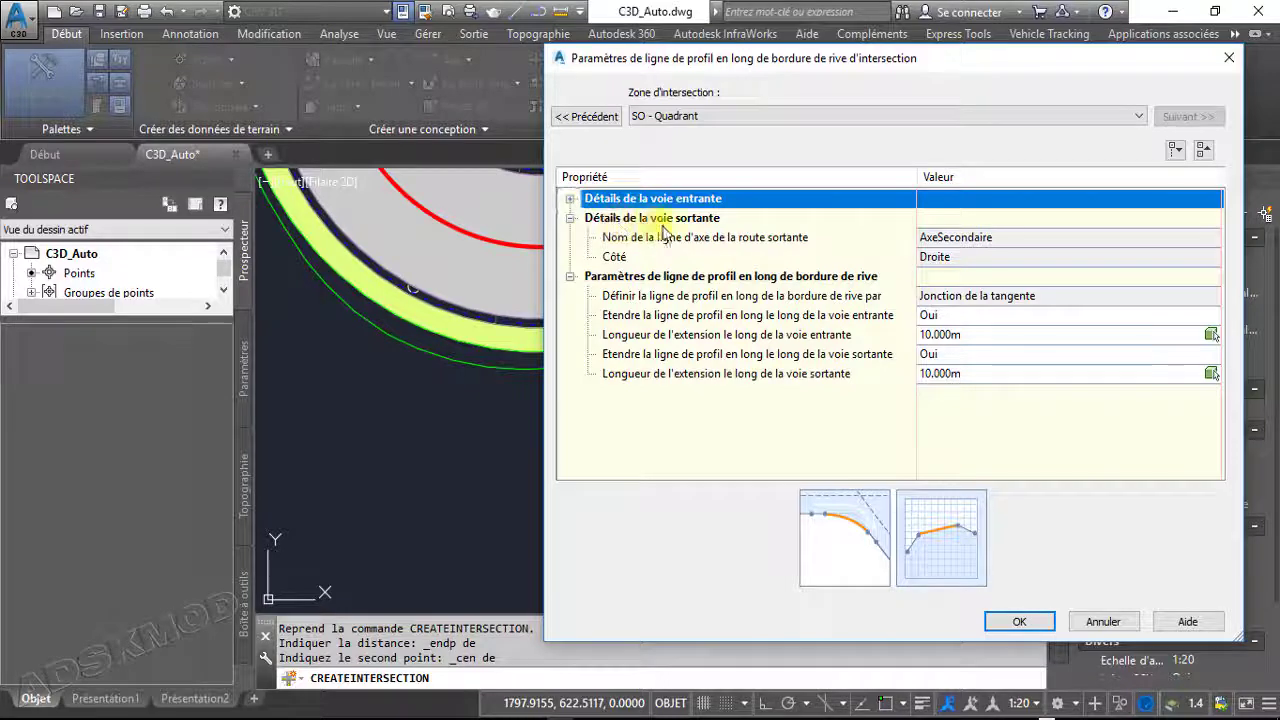
pyautogui.click(943, 240)
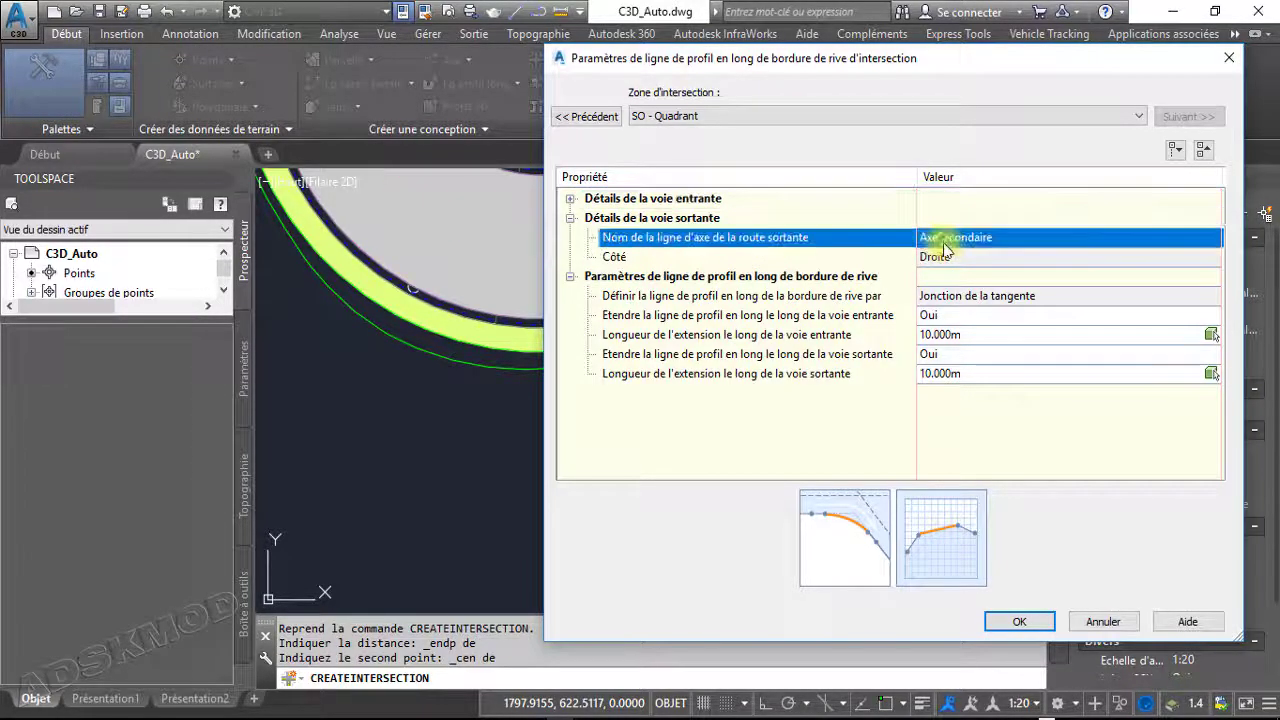
pyautogui.moveTo(934, 70)
pyautogui.mouseDown()
pyautogui.moveTo(283, 99)
pyautogui.moveTo(1000, 60)
pyautogui.mouseUp()
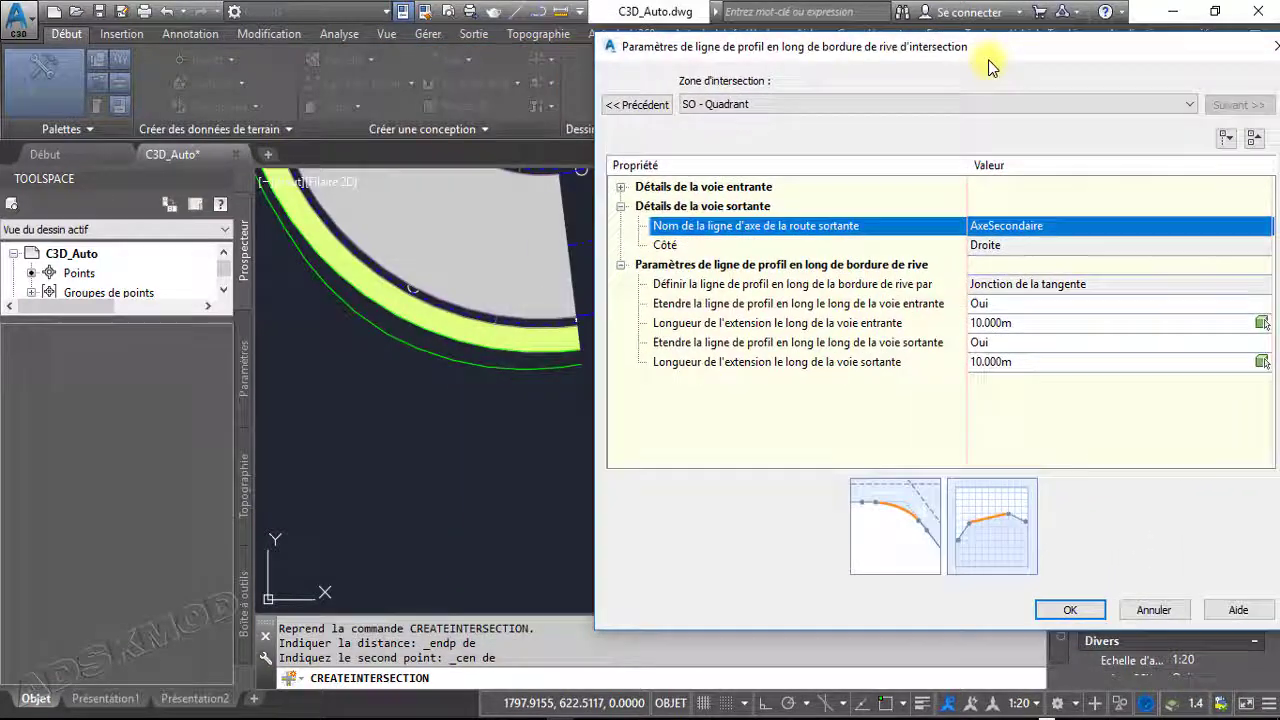
pyautogui.click(620, 206)
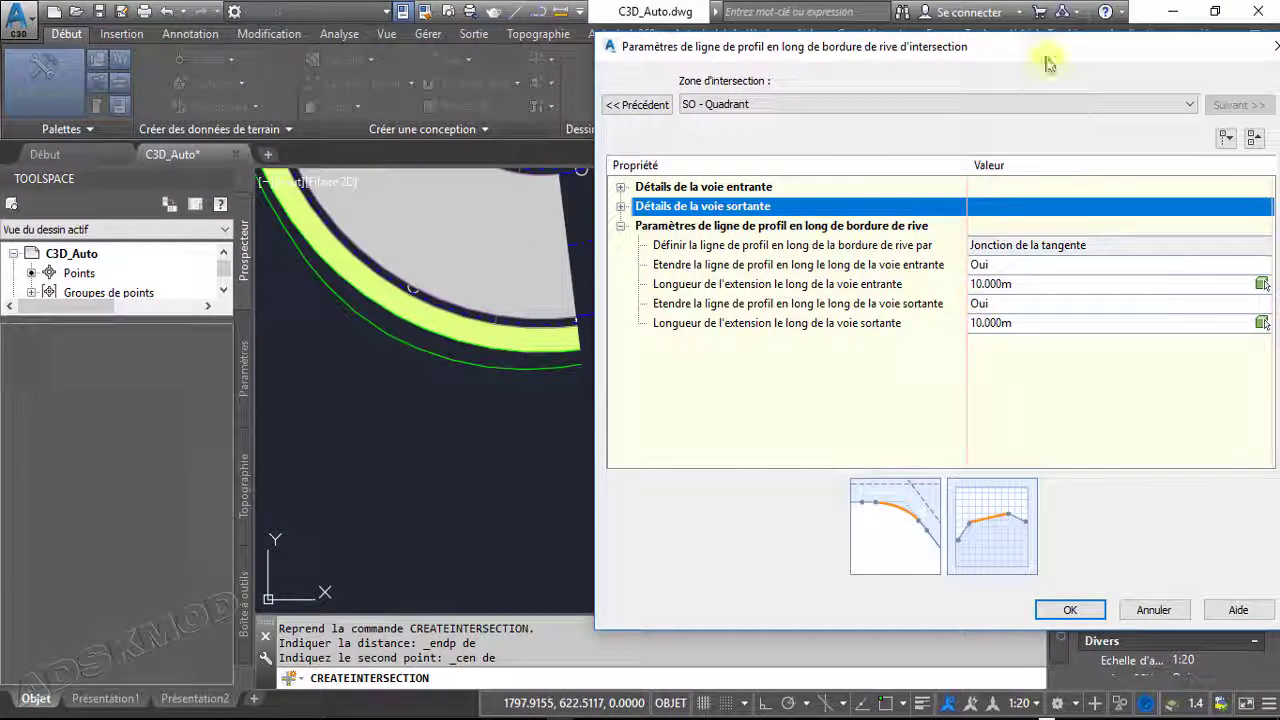
pyautogui.moveTo(1049, 64); pyautogui.dragTo(997, 50)
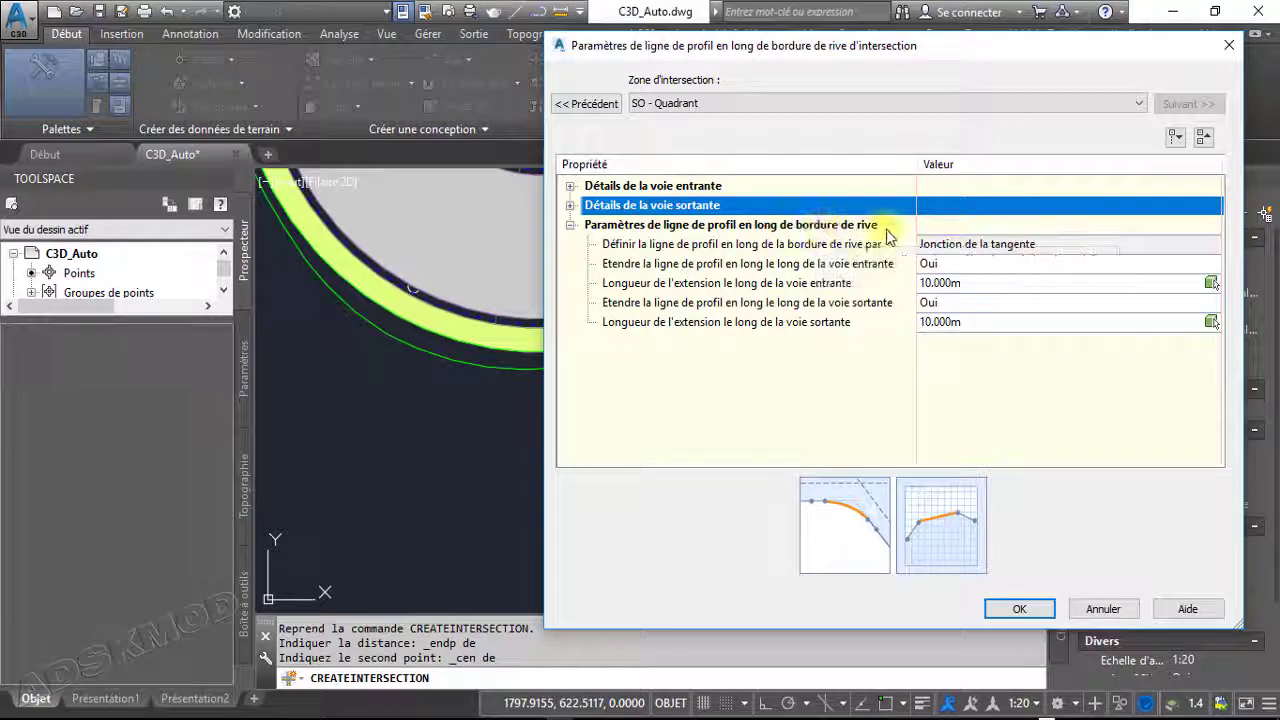
pyautogui.click(971, 248)
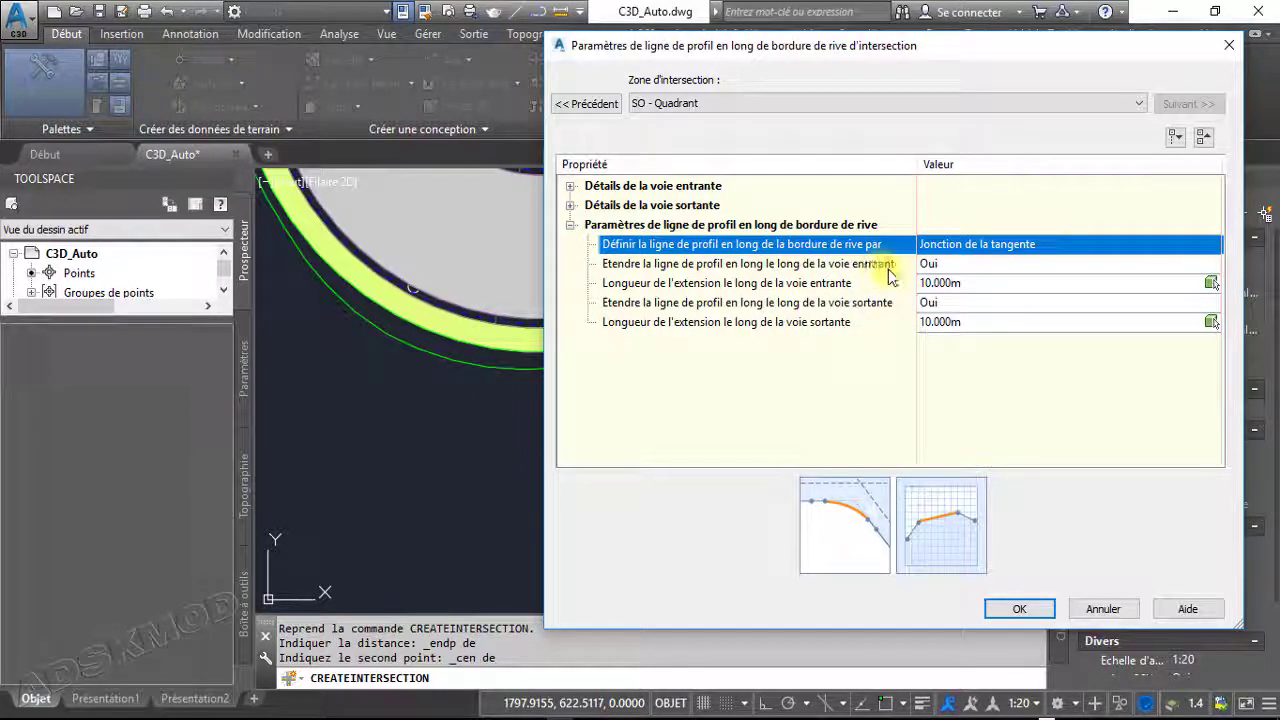
pyautogui.click(952, 266)
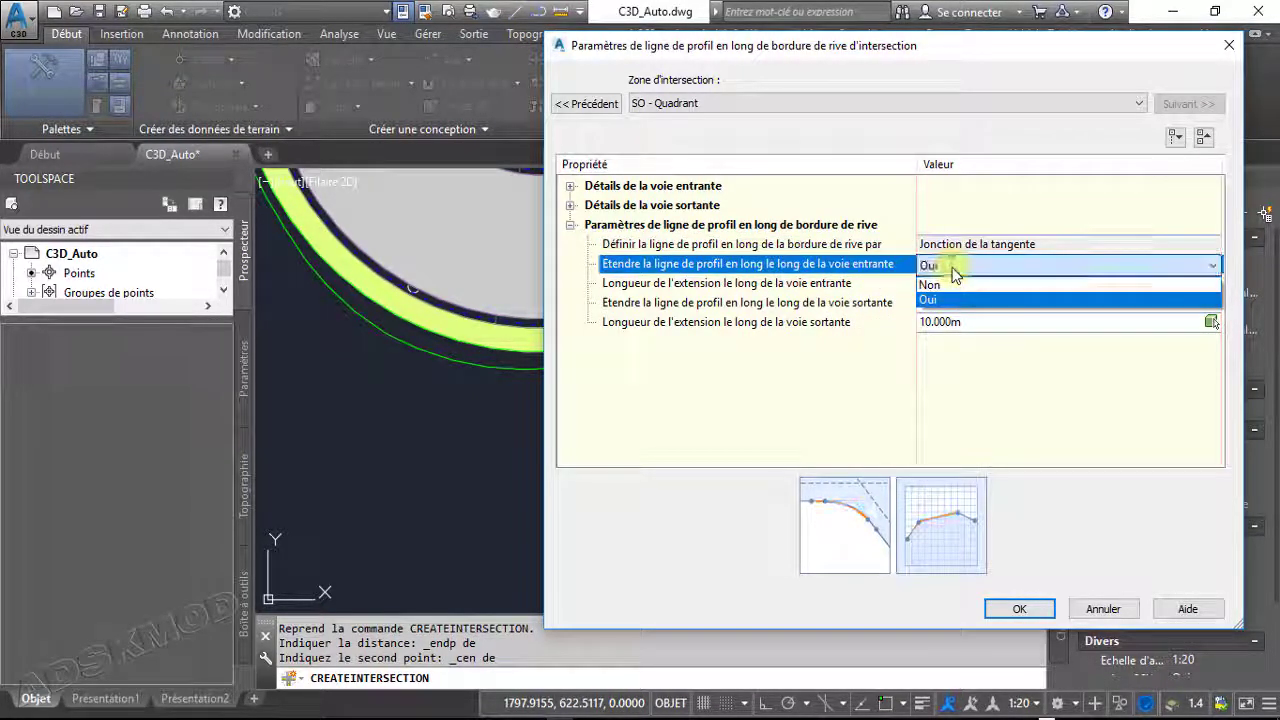
pyautogui.click(952, 268)
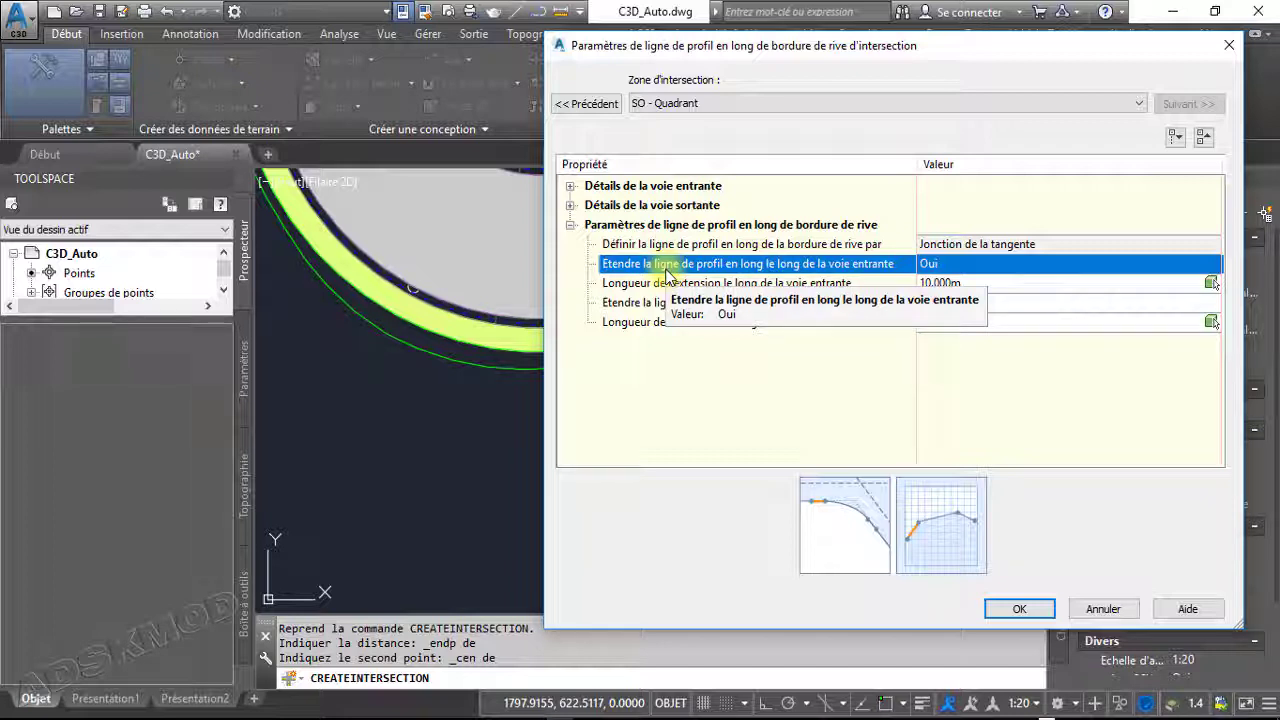
pyautogui.click(945, 265)
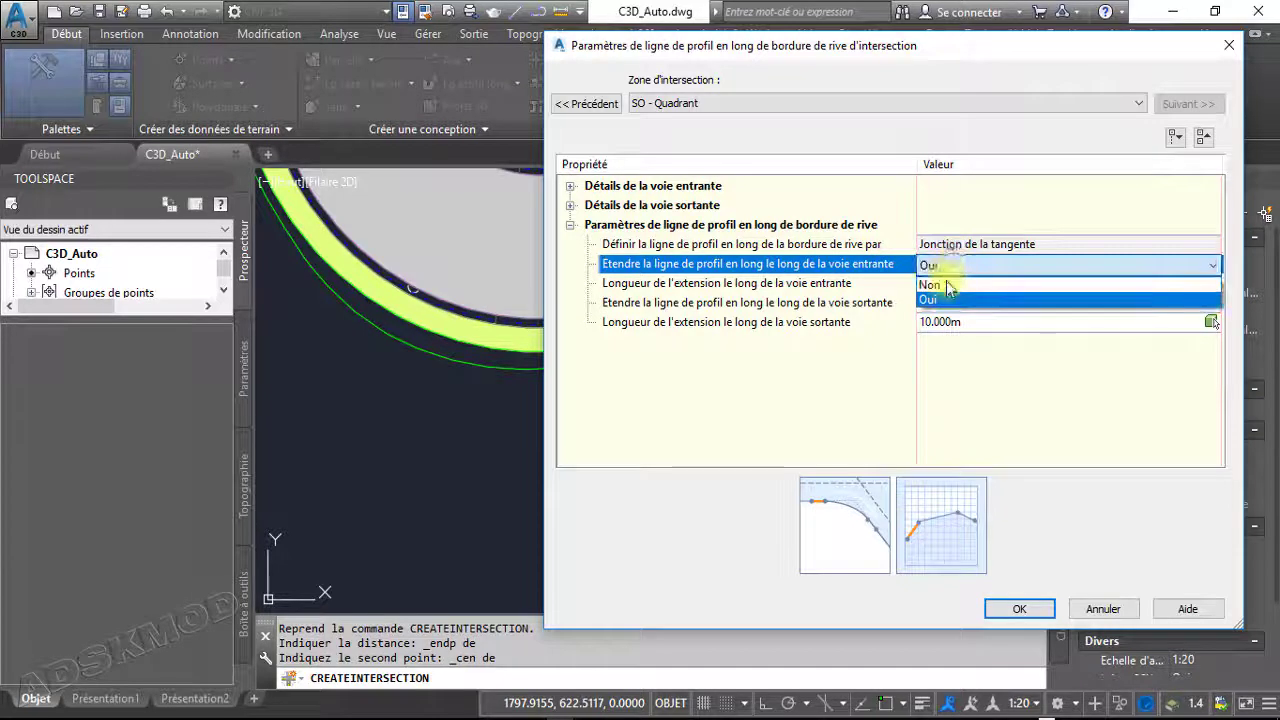
pyautogui.click(946, 285)
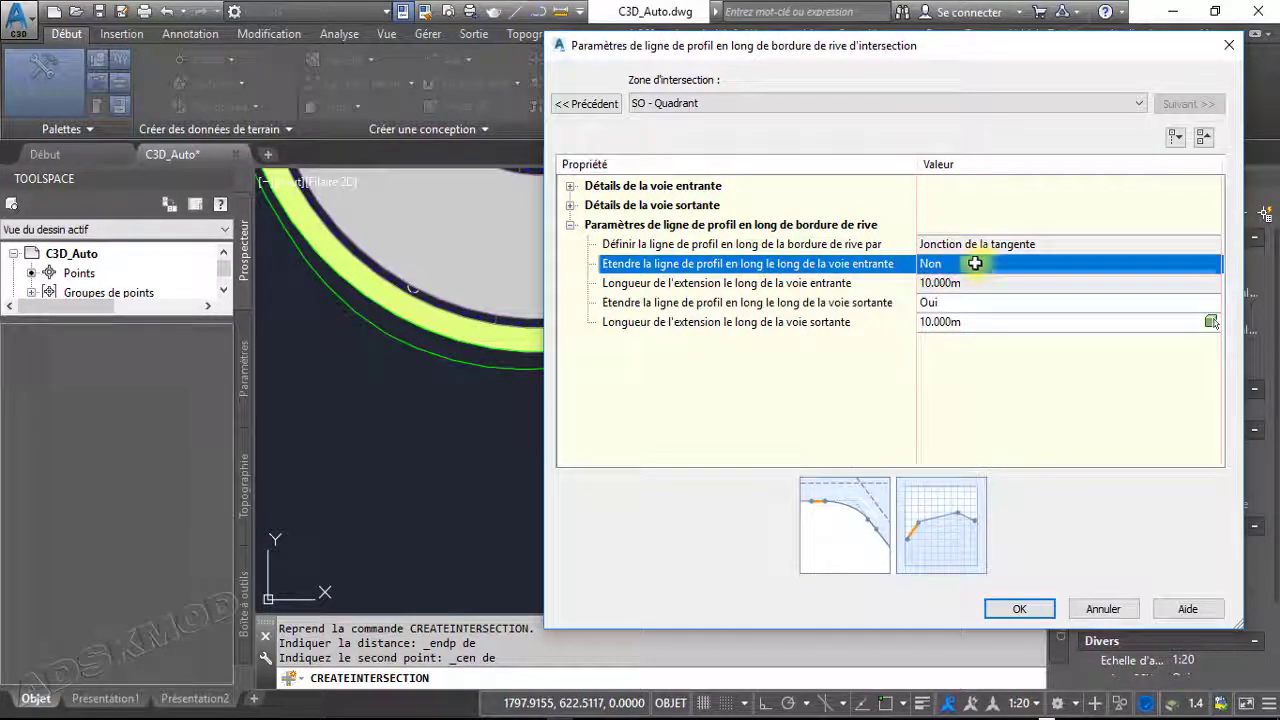
pyautogui.click(975, 263)
pyautogui.click(959, 302)
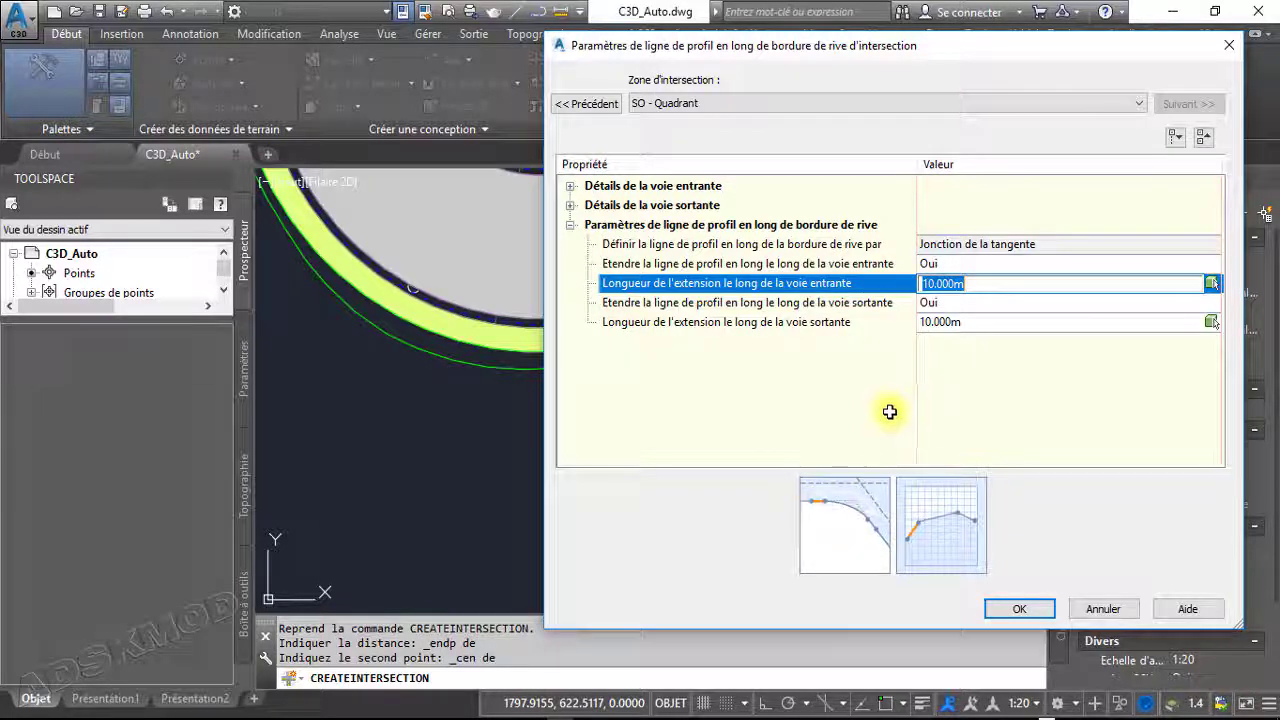
# Set the SO quadrant's incoming extension length to 1 m and set profile extension along both the incoming and outgoing roads to Non
pyautogui.write('1')
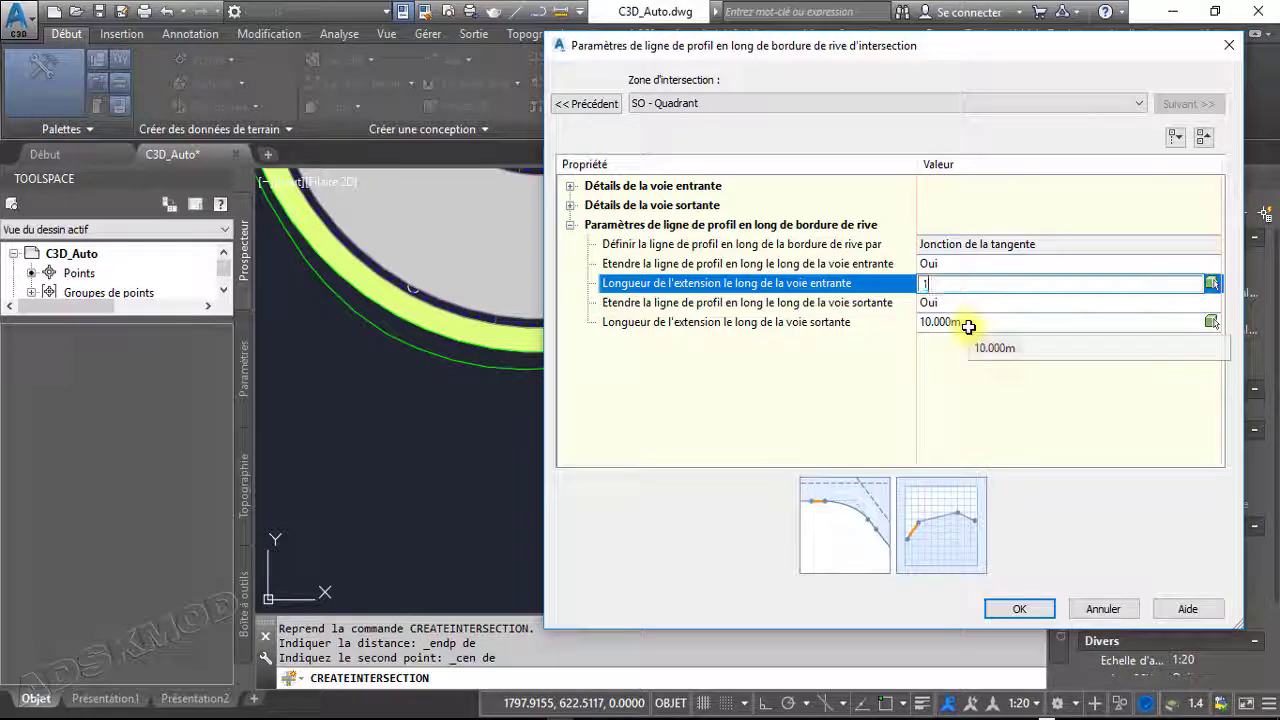
pyautogui.click(973, 304)
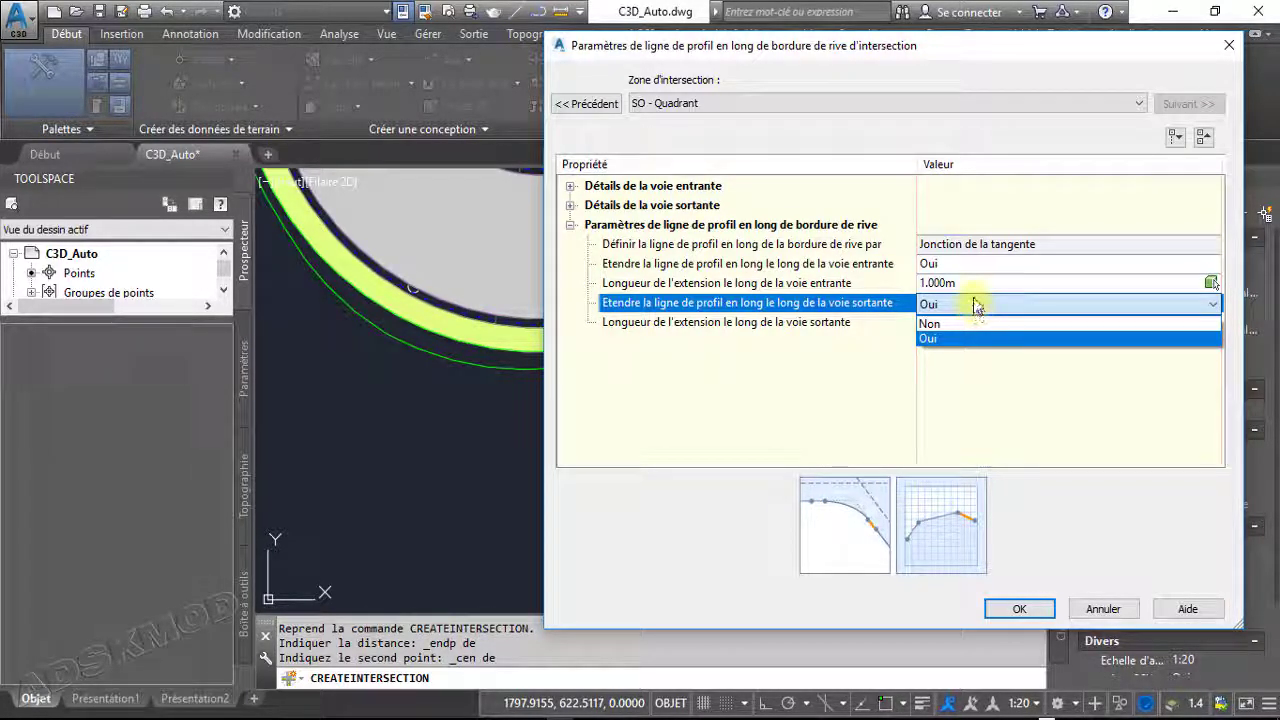
pyautogui.click(961, 265)
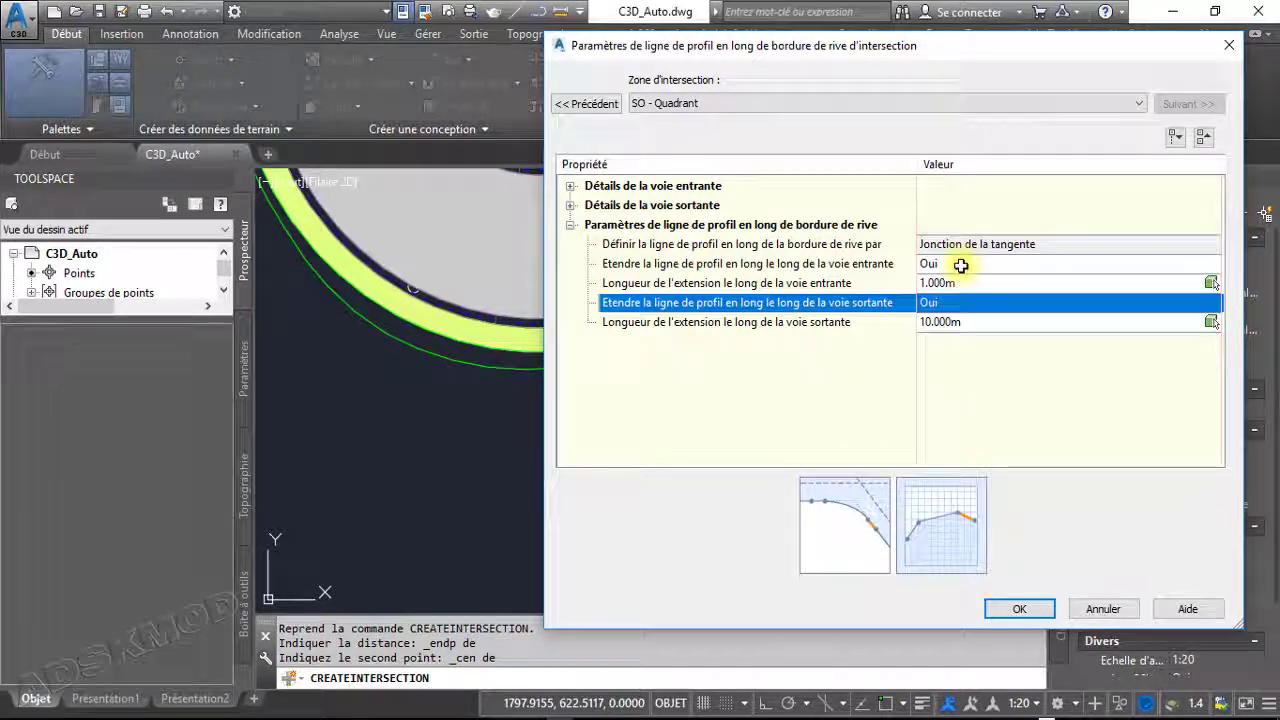
pyautogui.click(961, 265)
pyautogui.click(953, 285)
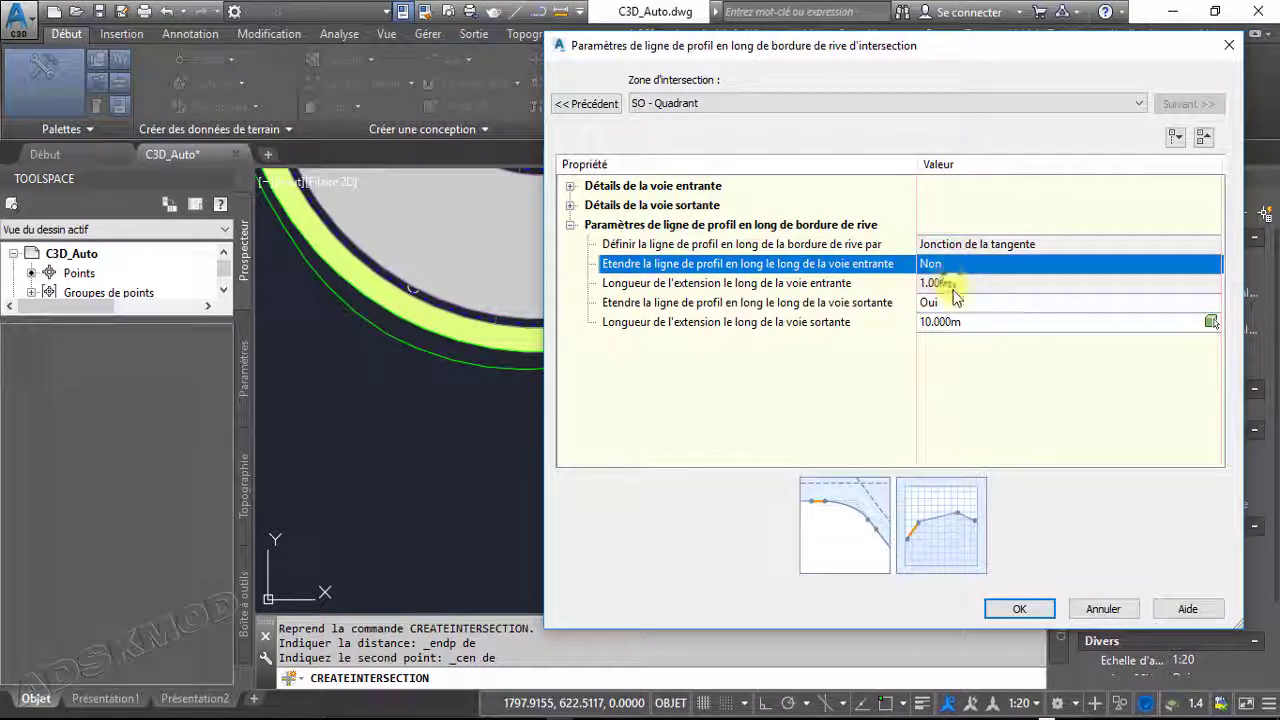
pyautogui.click(958, 311)
pyautogui.click(957, 308)
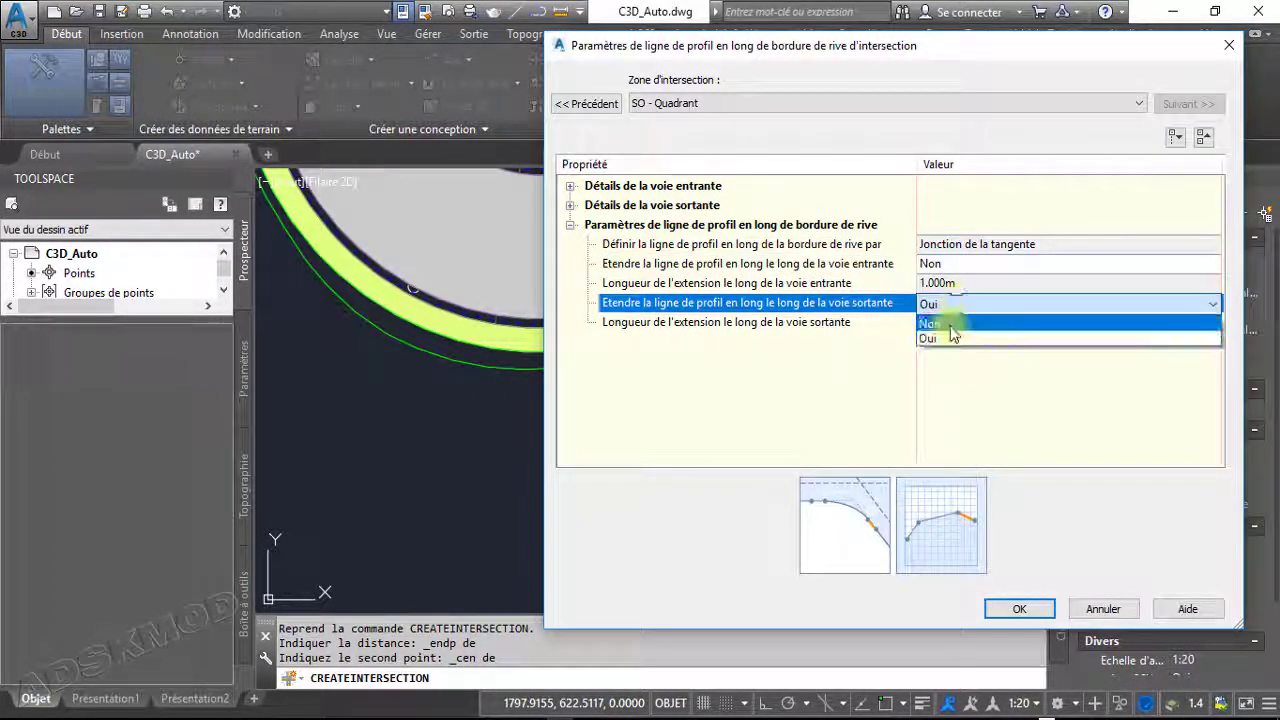
pyautogui.click(951, 324)
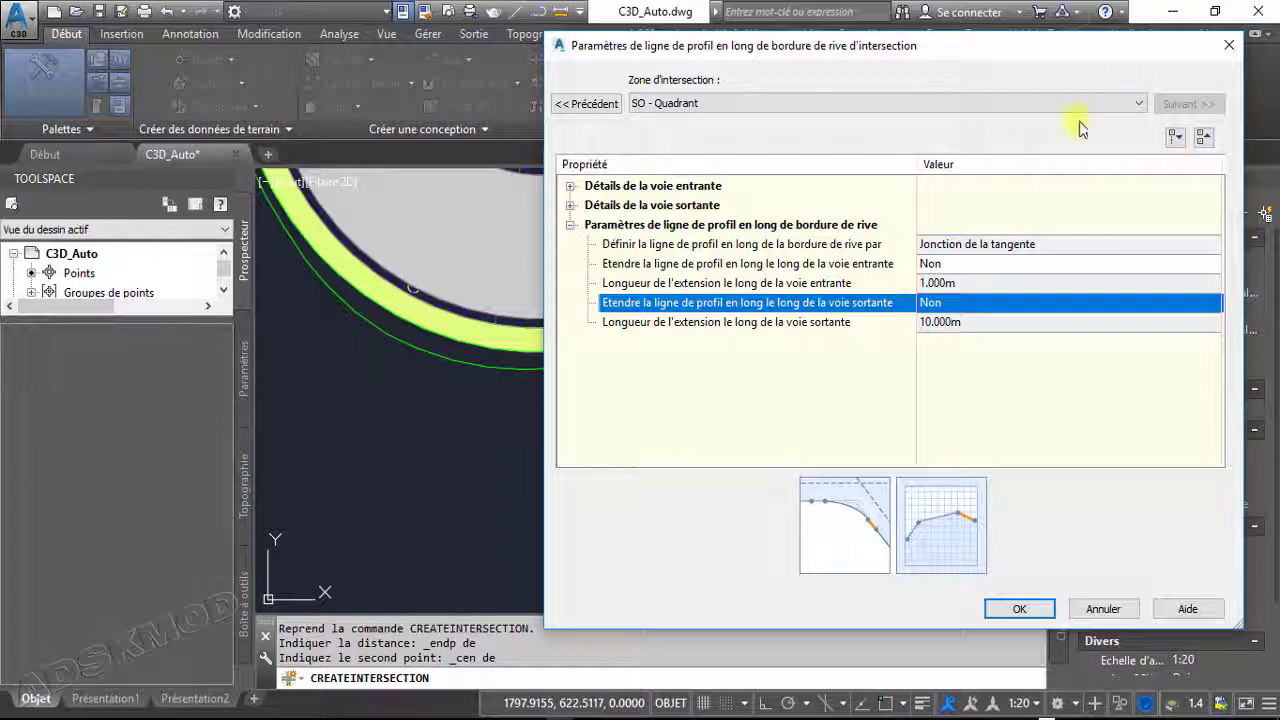
# Set profile extension along both roads to Non for the SE quadrant, accept the parameters and continue to the corridor regions
pyautogui.click(608, 105)
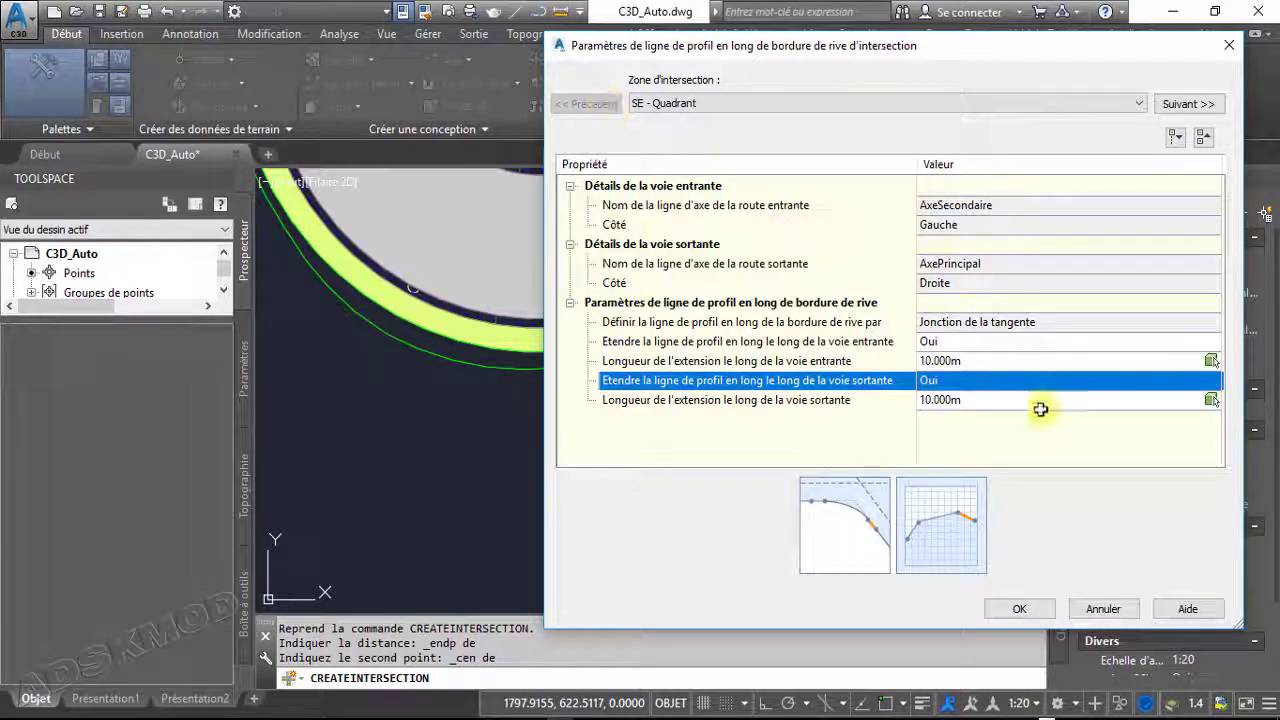
pyautogui.click(1003, 343)
pyautogui.click(1008, 361)
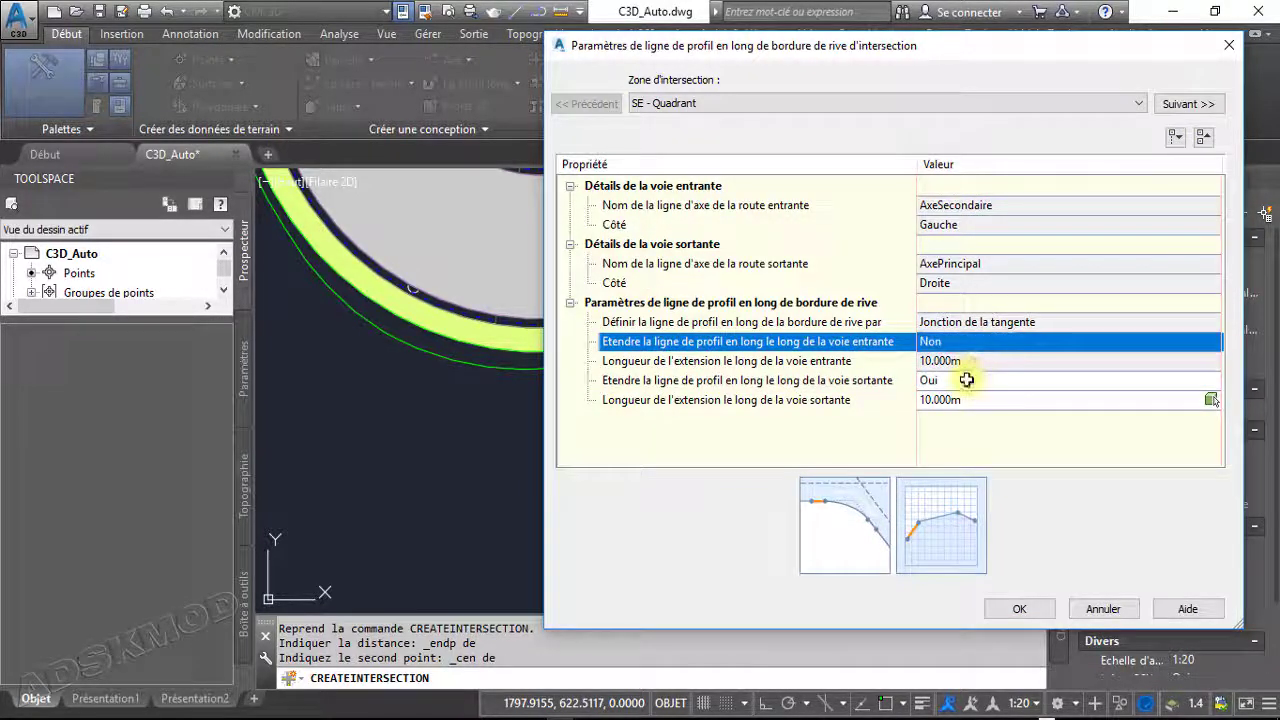
pyautogui.click(966, 381)
pyautogui.click(930, 402)
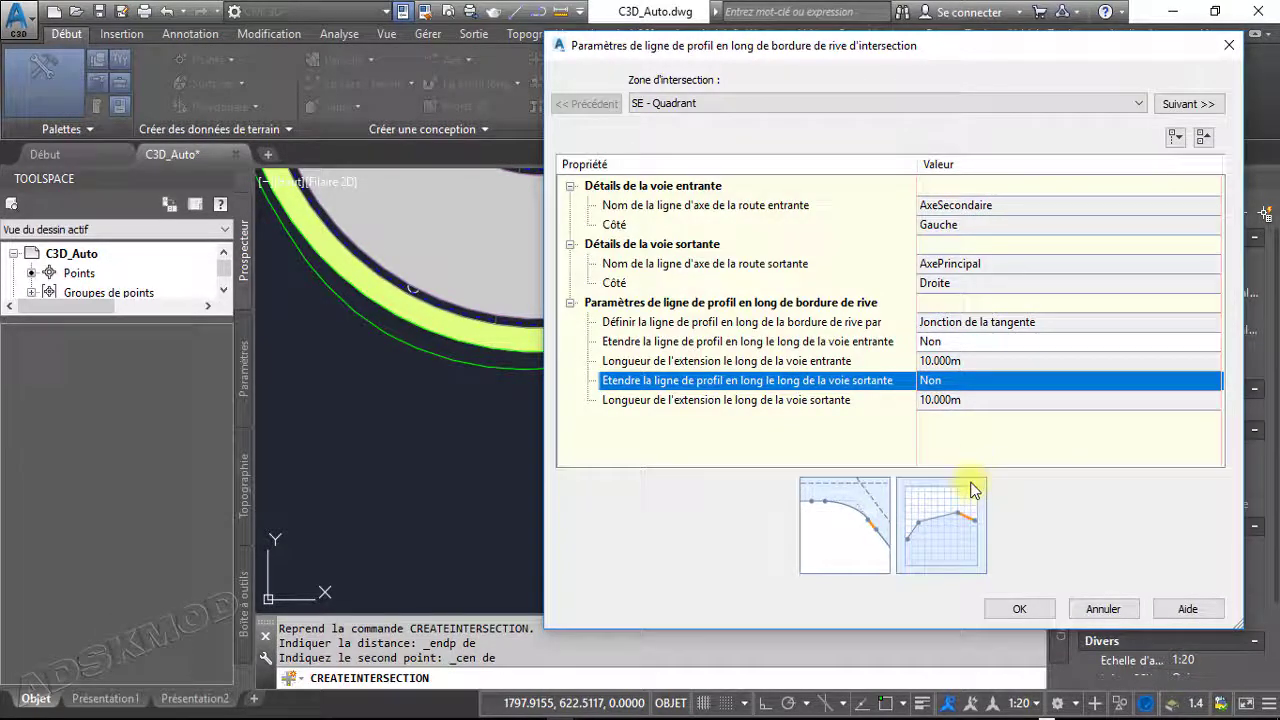
pyautogui.click(992, 362)
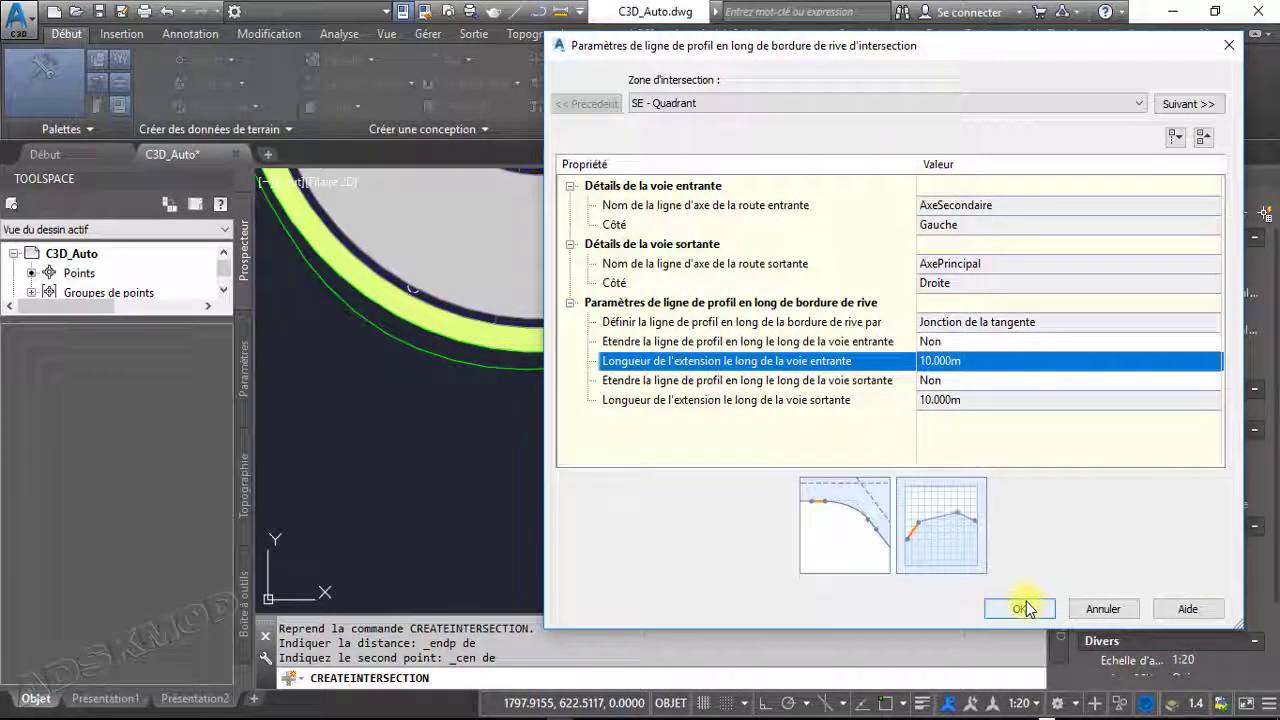
pyautogui.click(1020, 608)
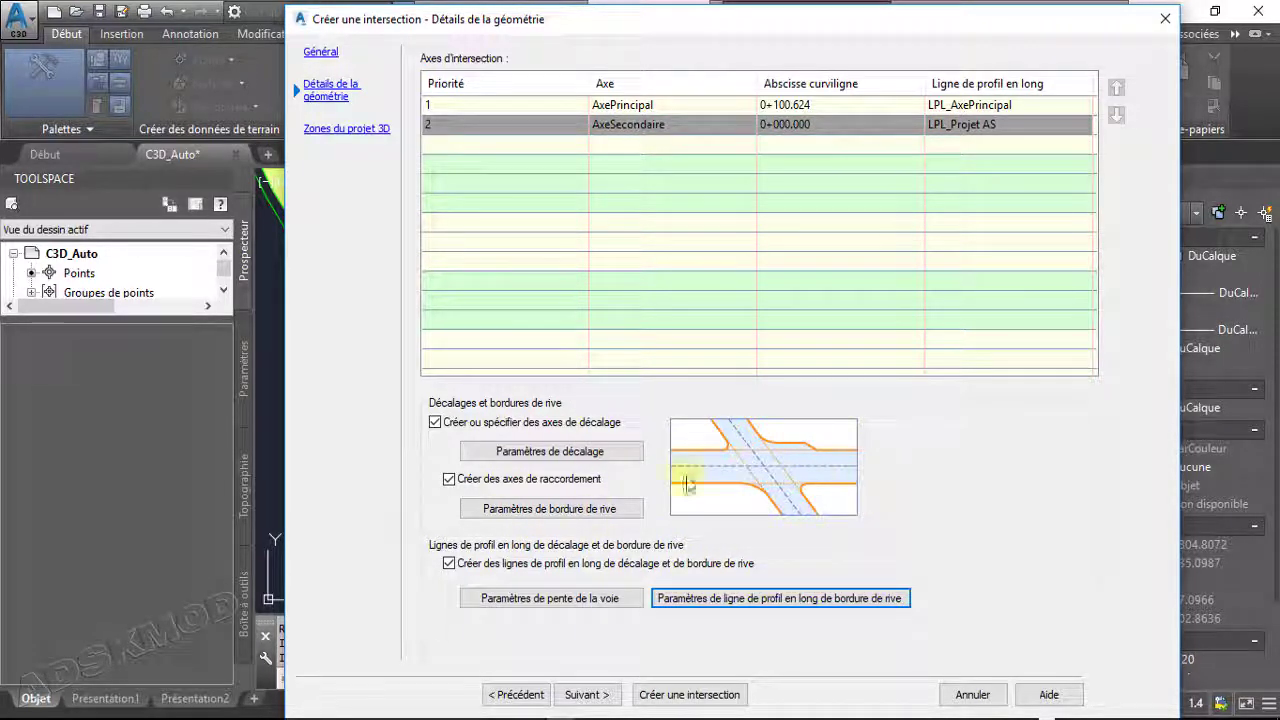
pyautogui.click(586, 695)
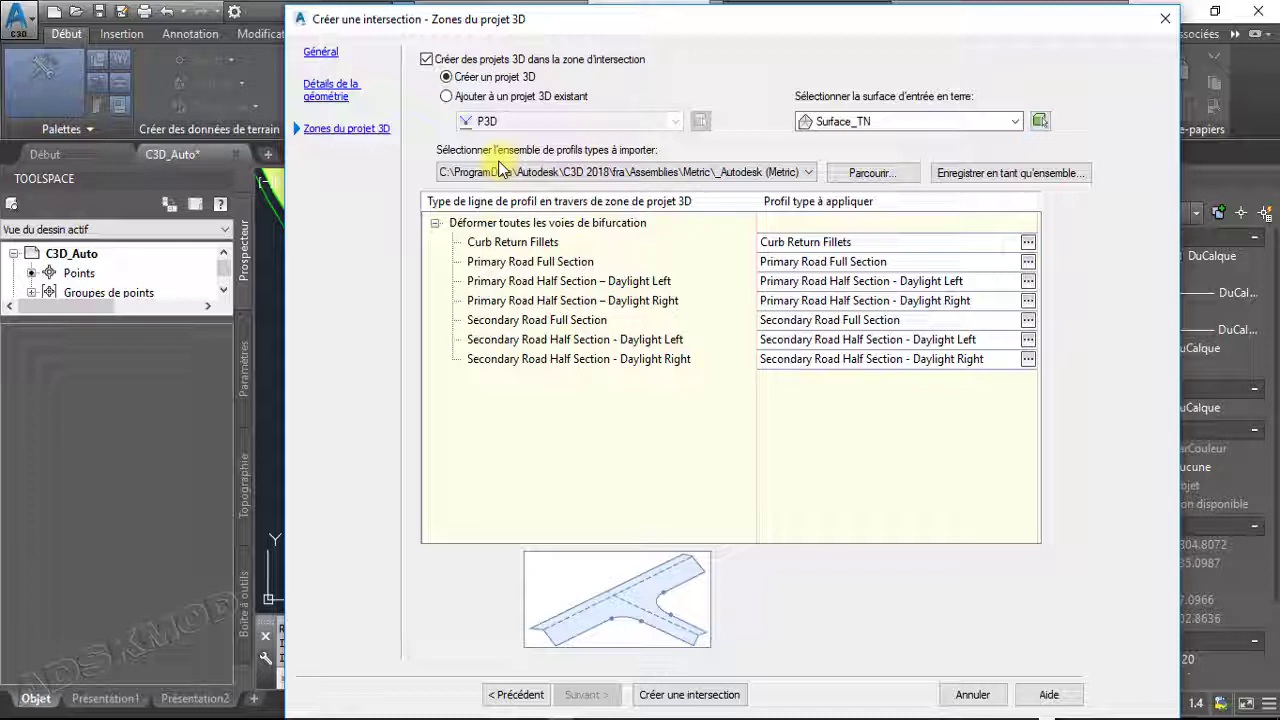
pyautogui.click(466, 97)
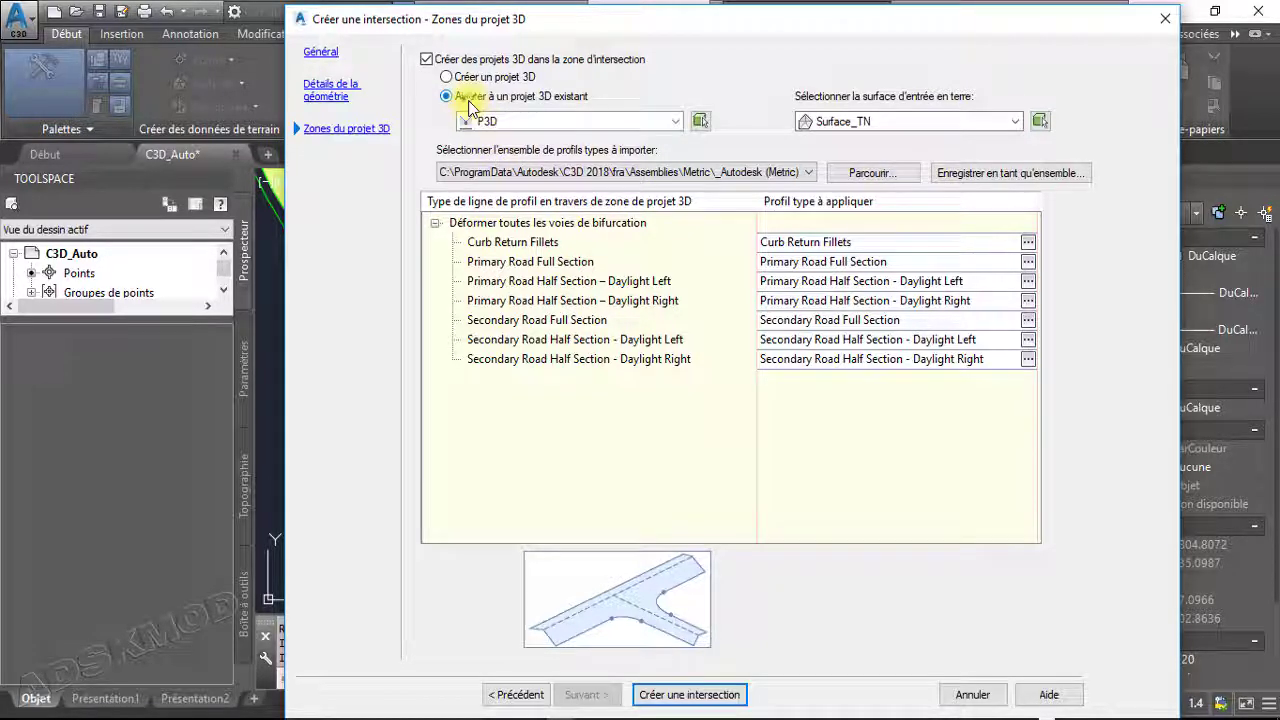
pyautogui.click(677, 121)
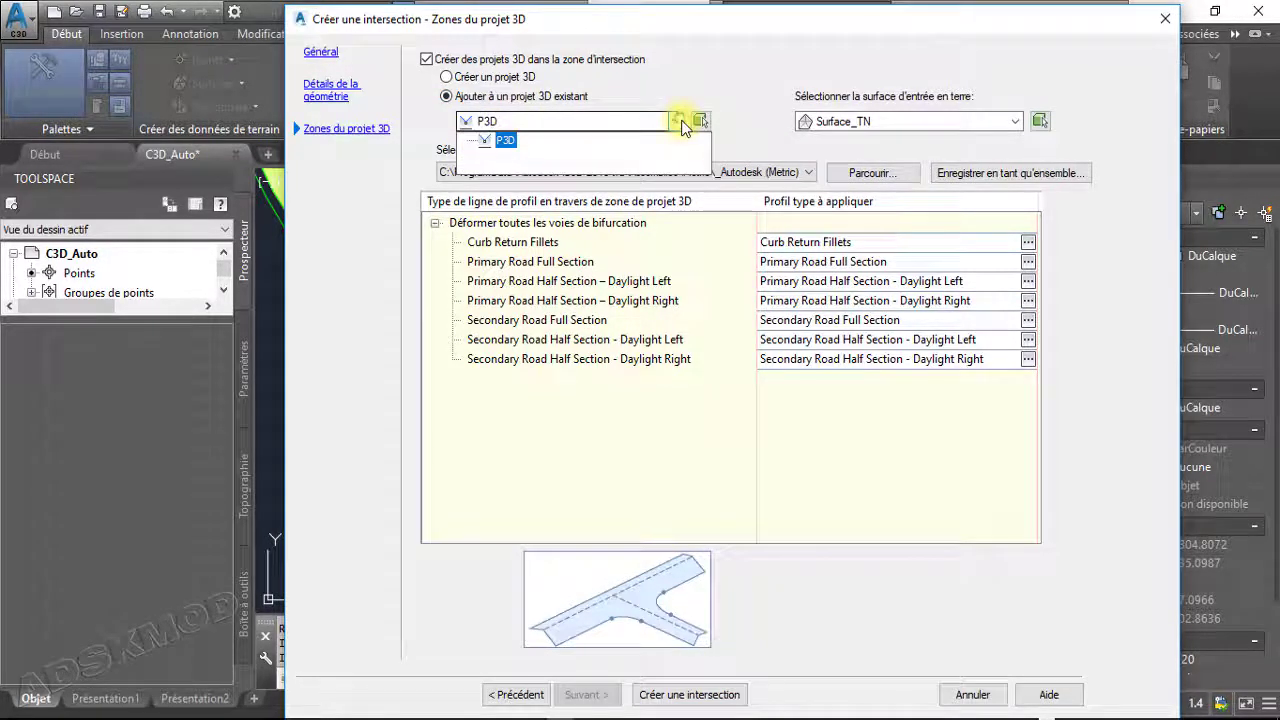
pyautogui.click(680, 122)
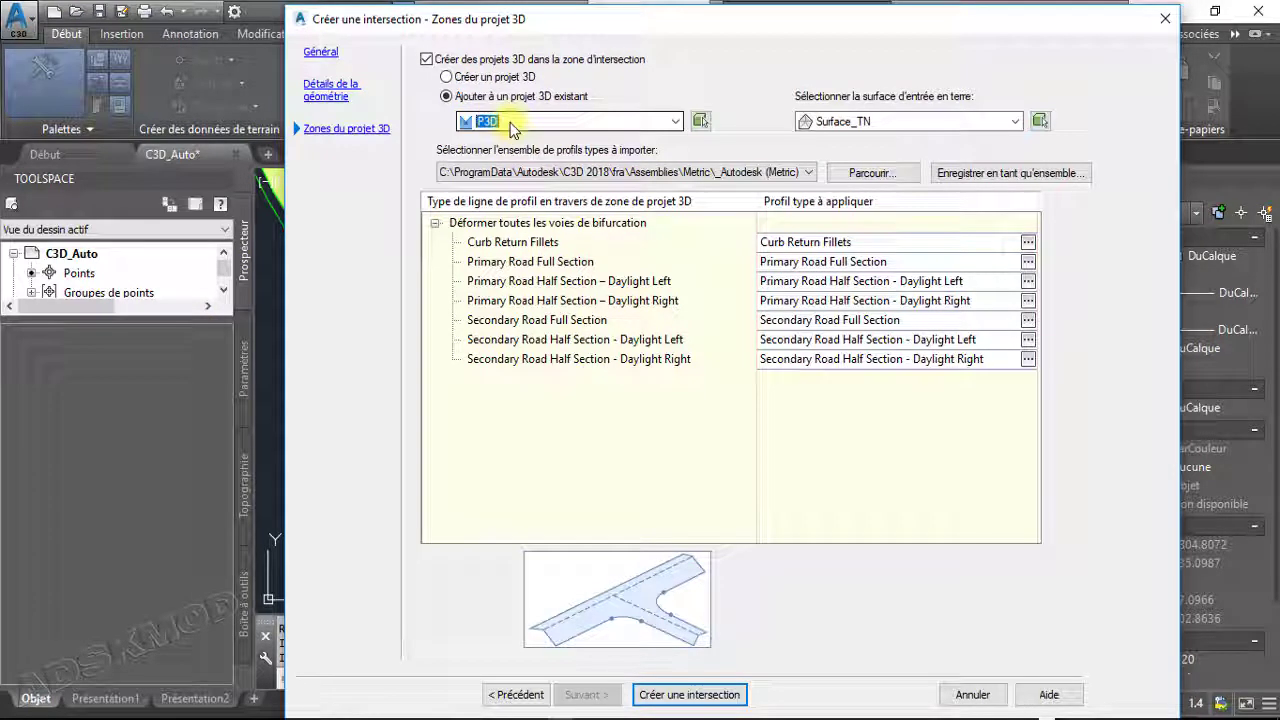
pyautogui.click(466, 78)
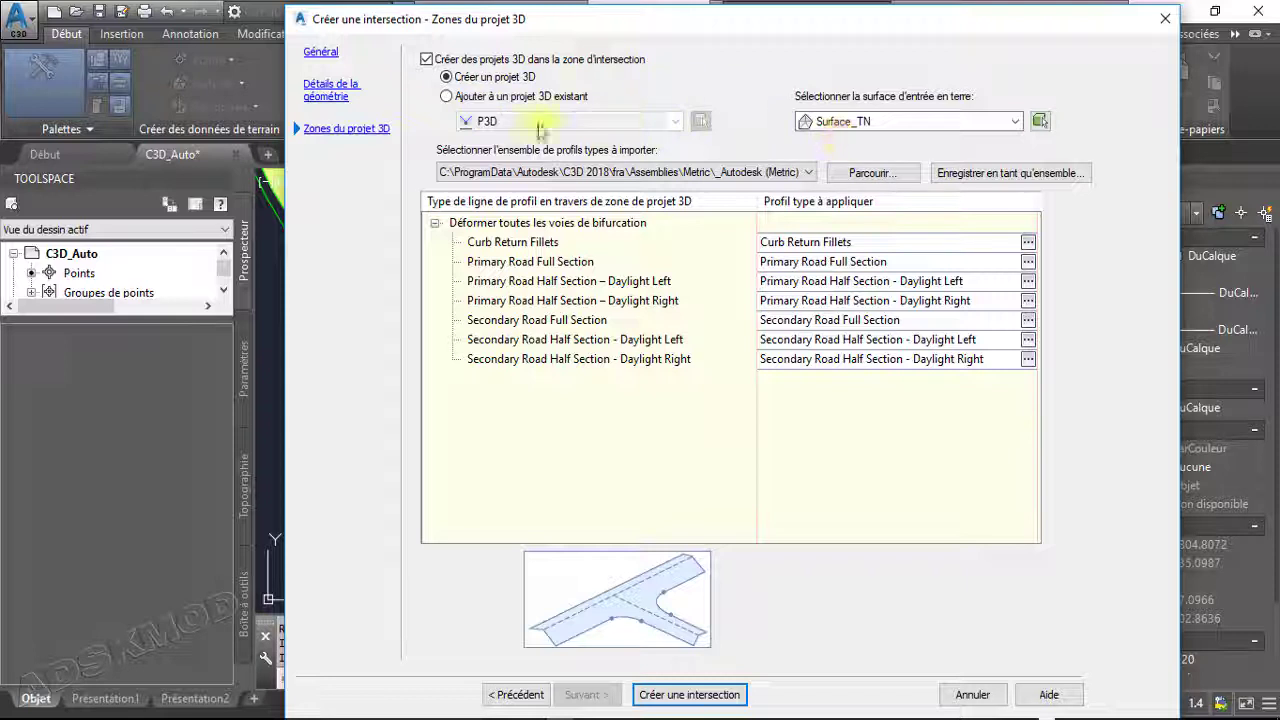
# Keep the option to create a new corridor and set the daylight surface to Surface_TN décapée -20cm
pyautogui.click(466, 97)
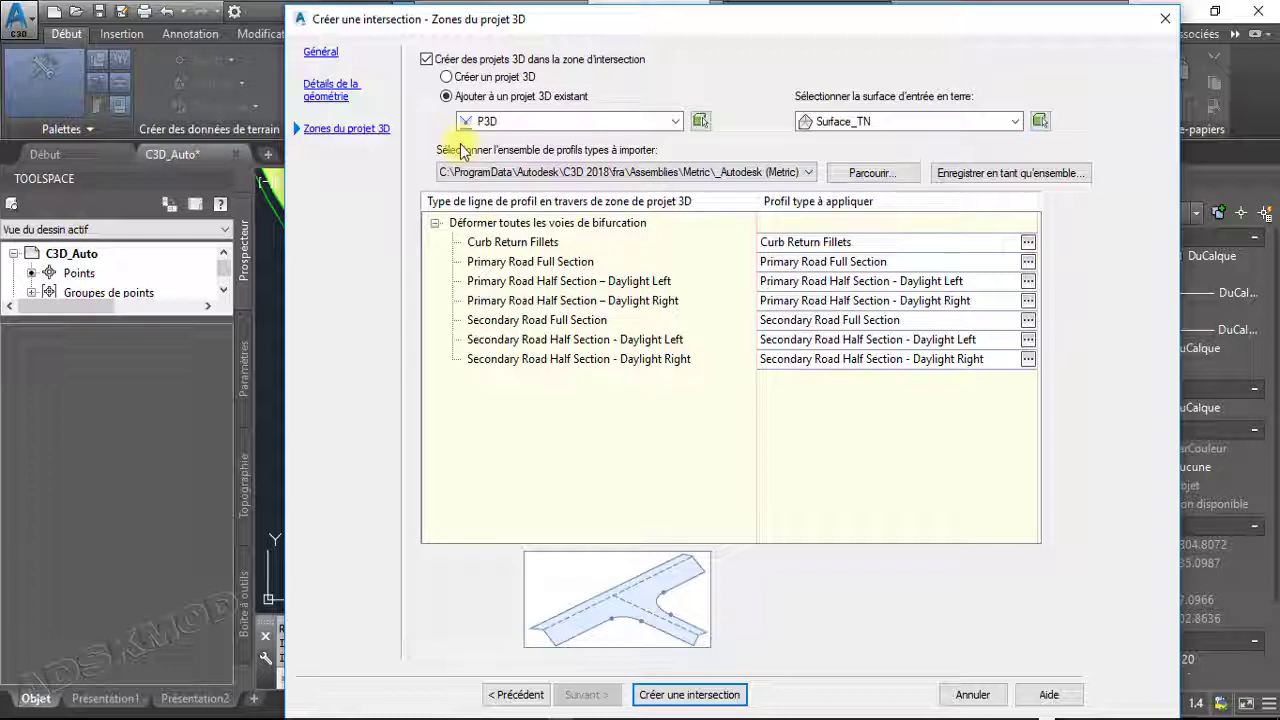
pyautogui.click(447, 78)
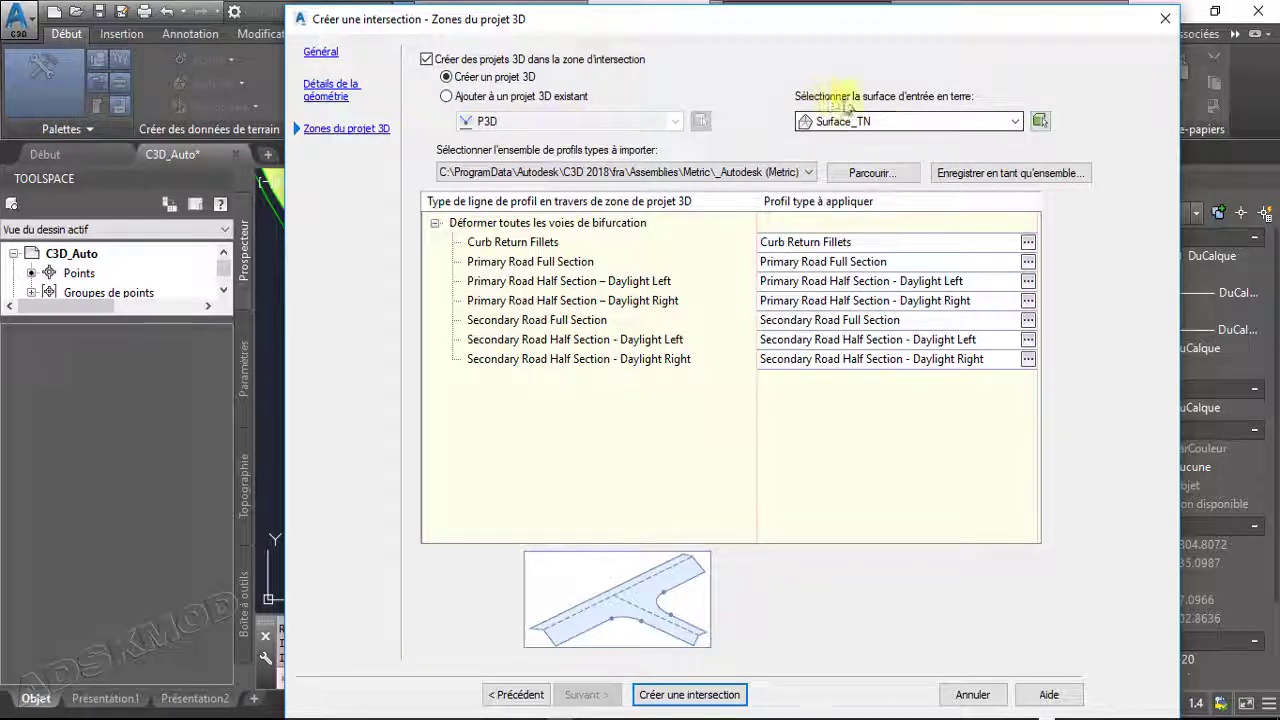
pyautogui.click(956, 119)
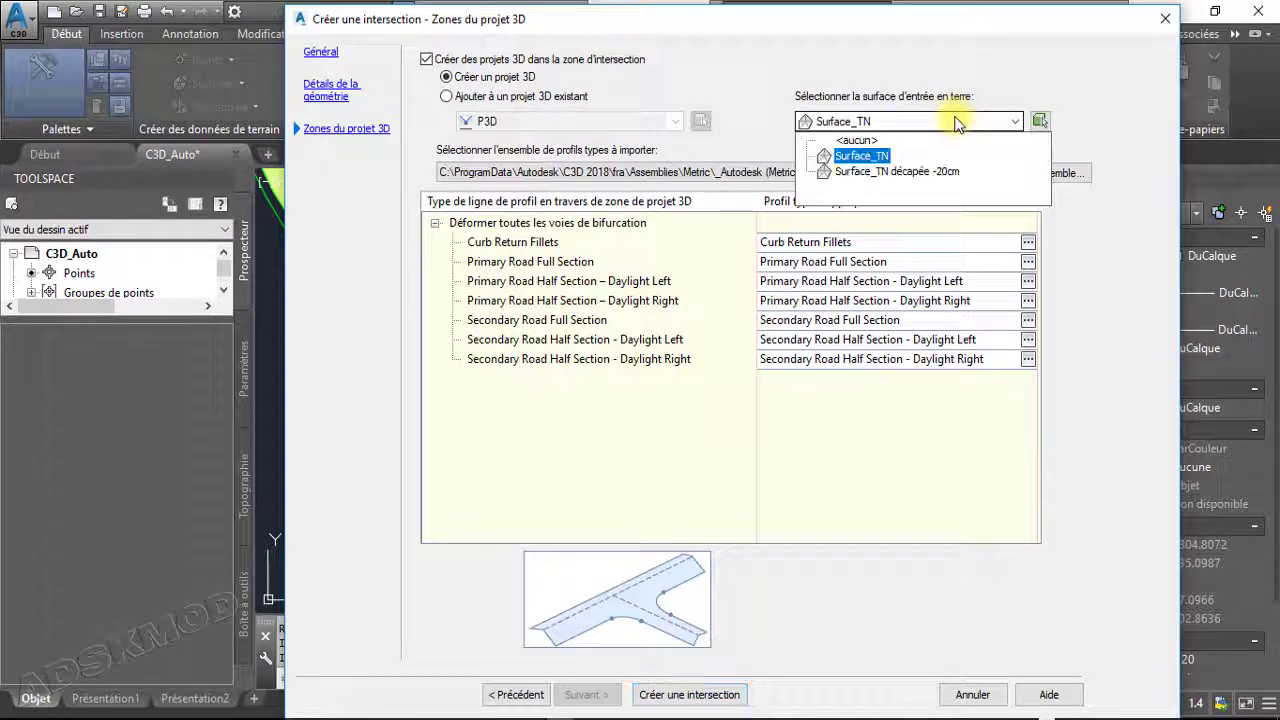
pyautogui.click(872, 171)
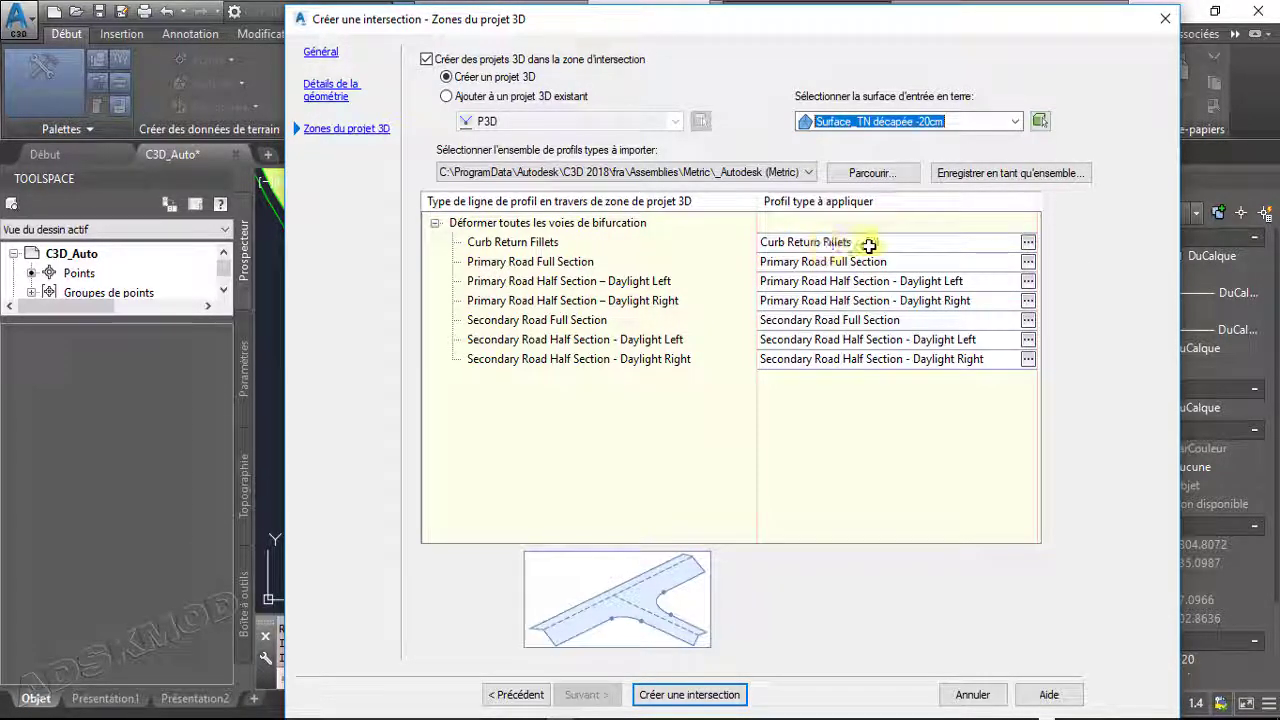
# Review the drawing's assemblies available for the Curb Return Fillets section, then close the selection without changing it
pyautogui.click(1028, 242)
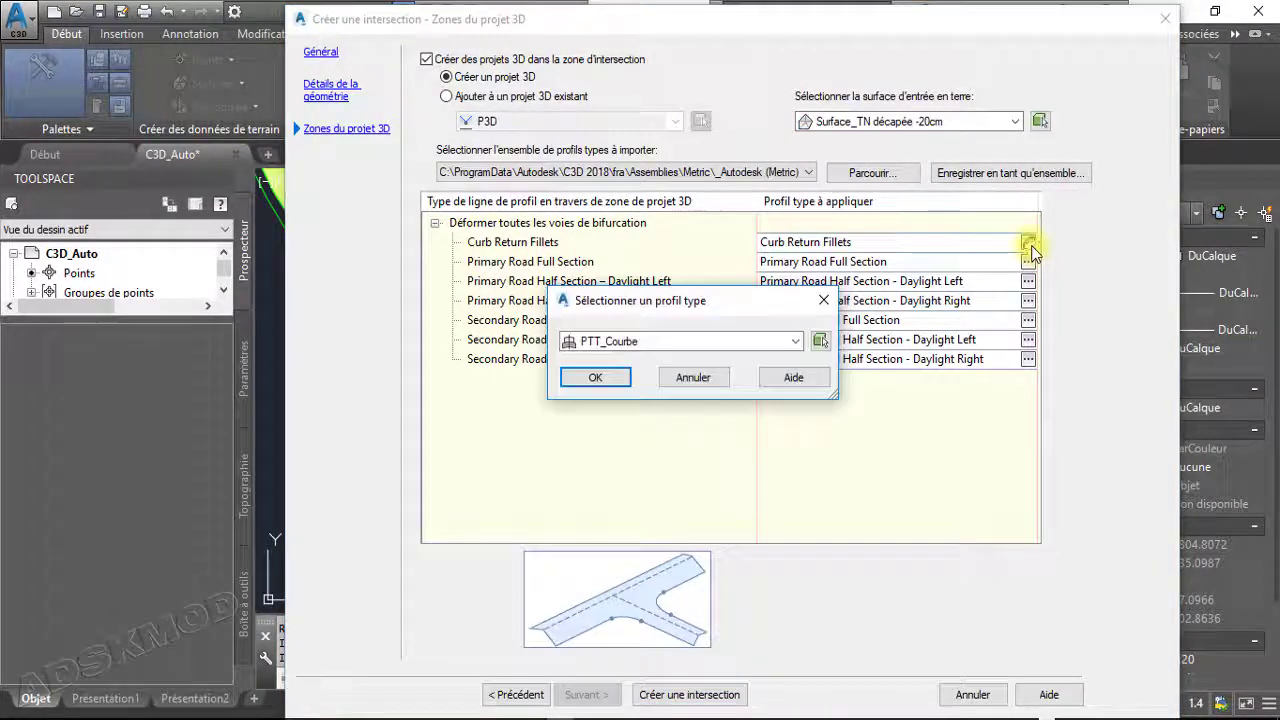
pyautogui.click(795, 341)
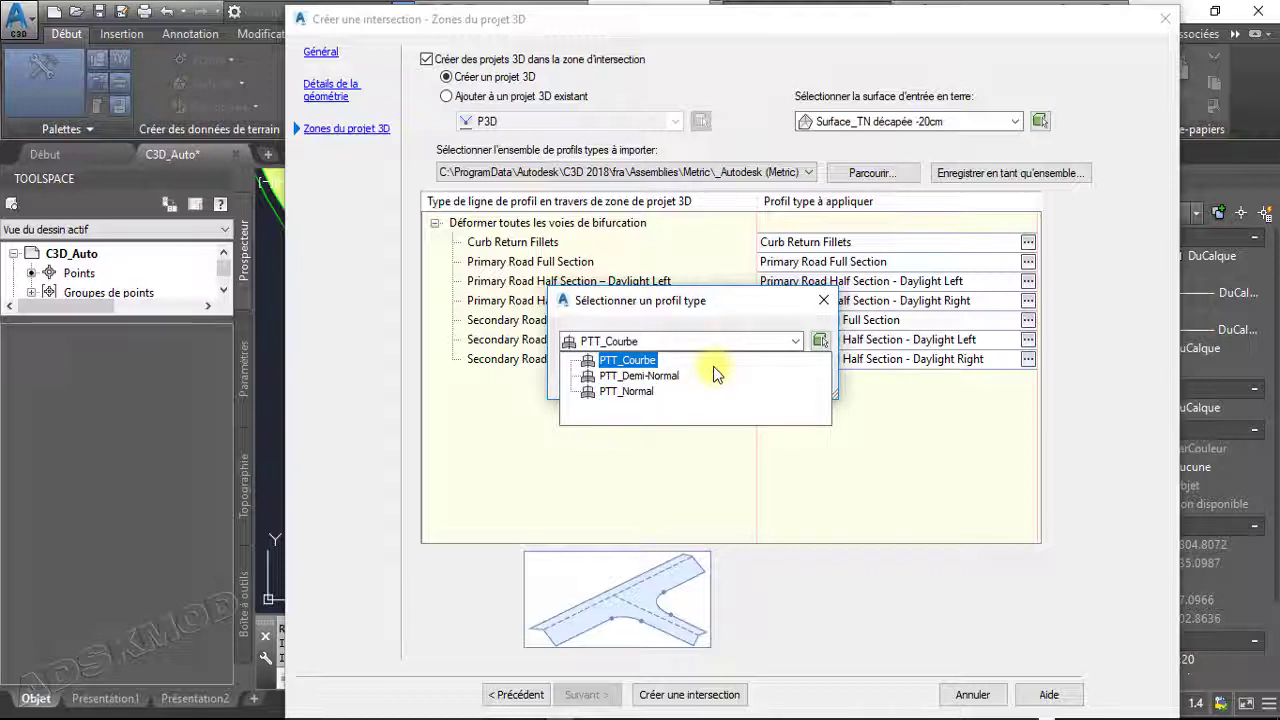
pyautogui.click(725, 305)
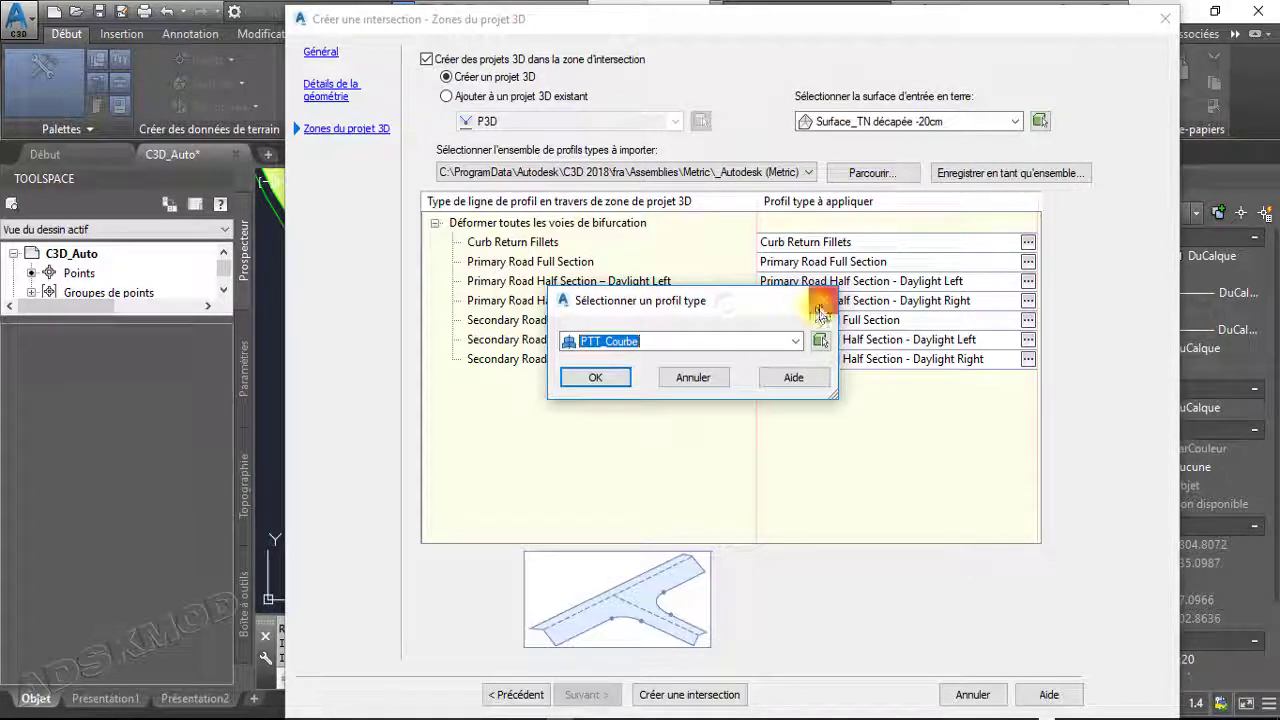
pyautogui.moveTo(762, 300); pyautogui.dragTo(551, 70)
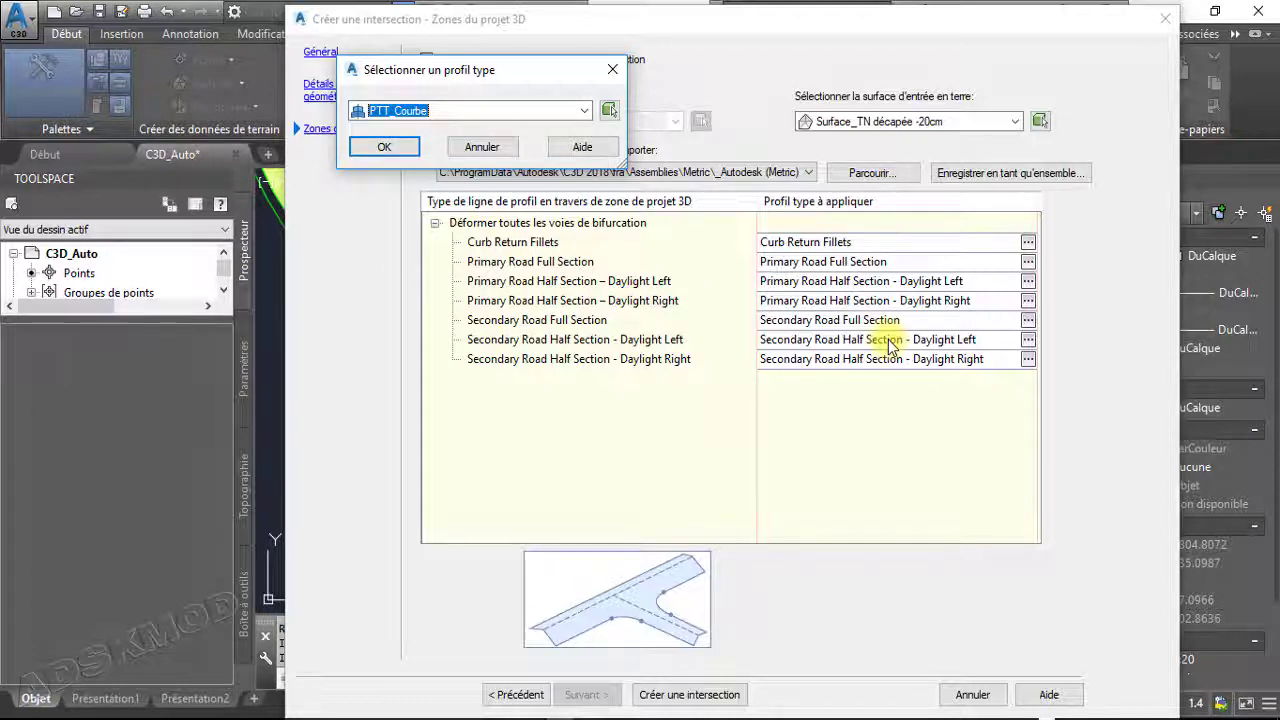
pyautogui.click(612, 69)
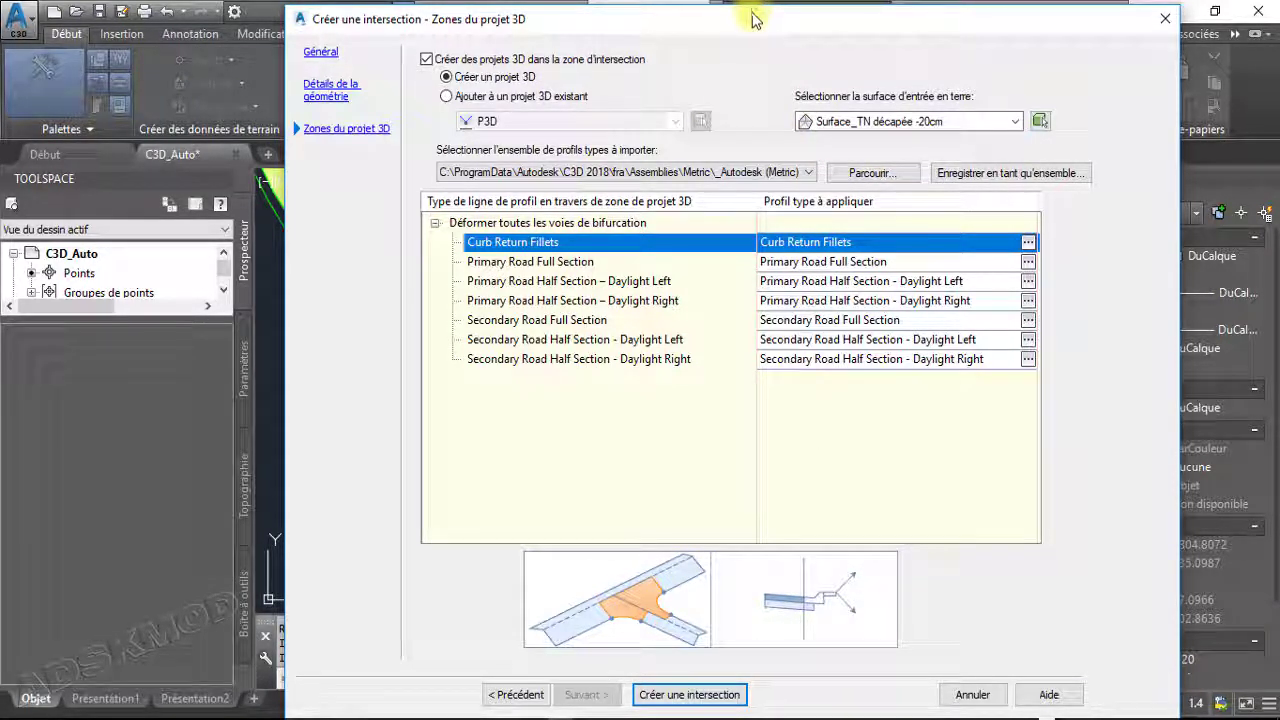
# Create the intersection with the default assembly set and inspect the junction area in plan
pyautogui.moveTo(753, 19); pyautogui.dragTo(755, 10)
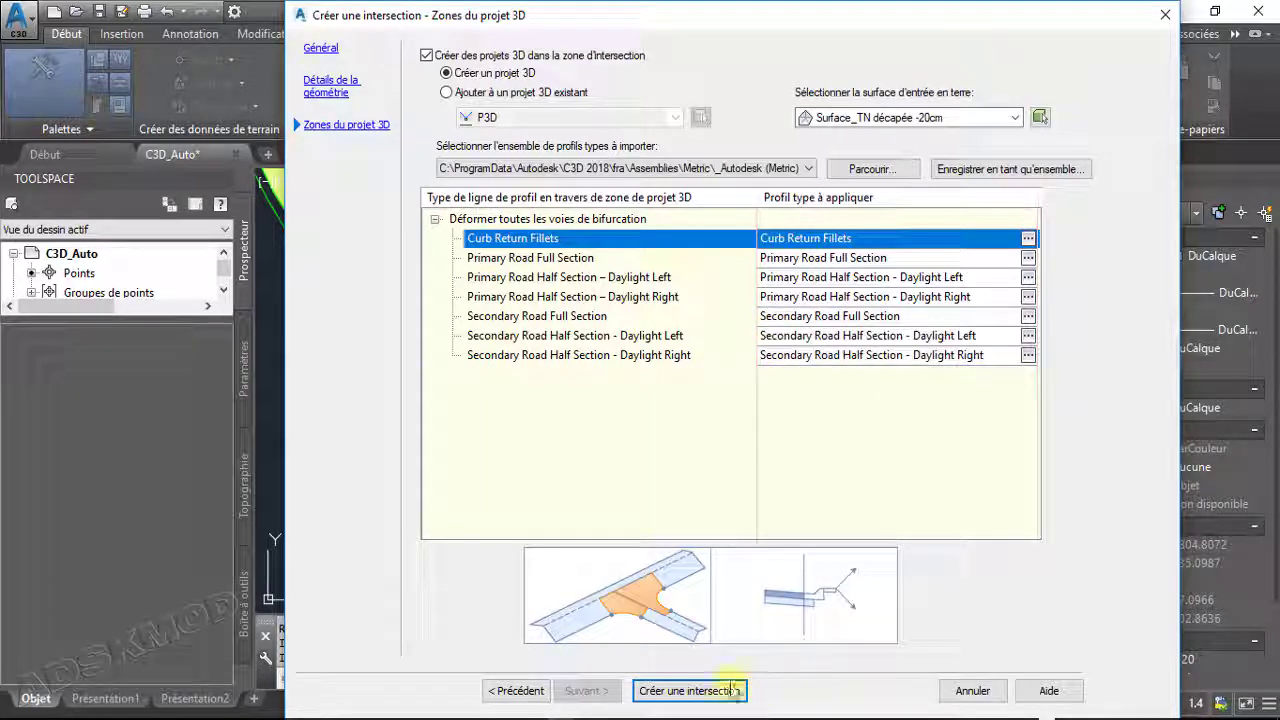
pyautogui.click(690, 691)
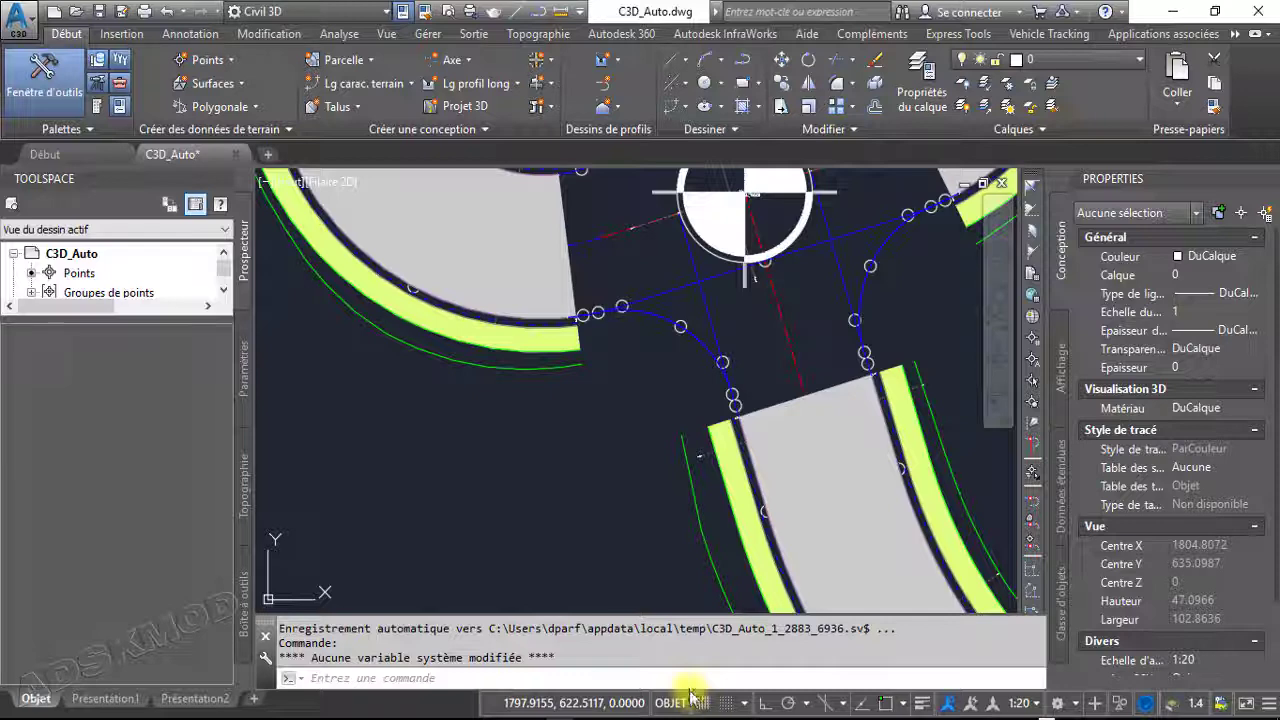
pyautogui.scroll(-3, 651, 509)
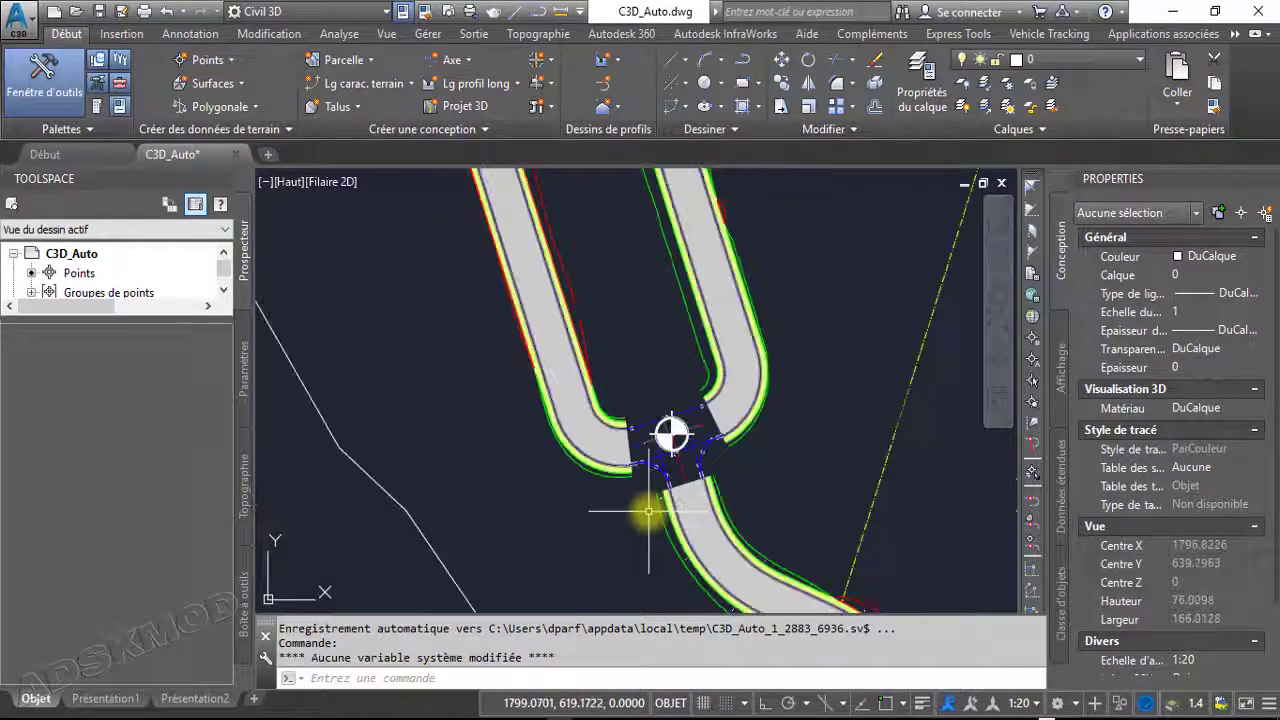
pyautogui.moveTo(720, 457); pyautogui.dragTo(509, 451, button='middle')
pyautogui.scroll(-3, 510, 460)
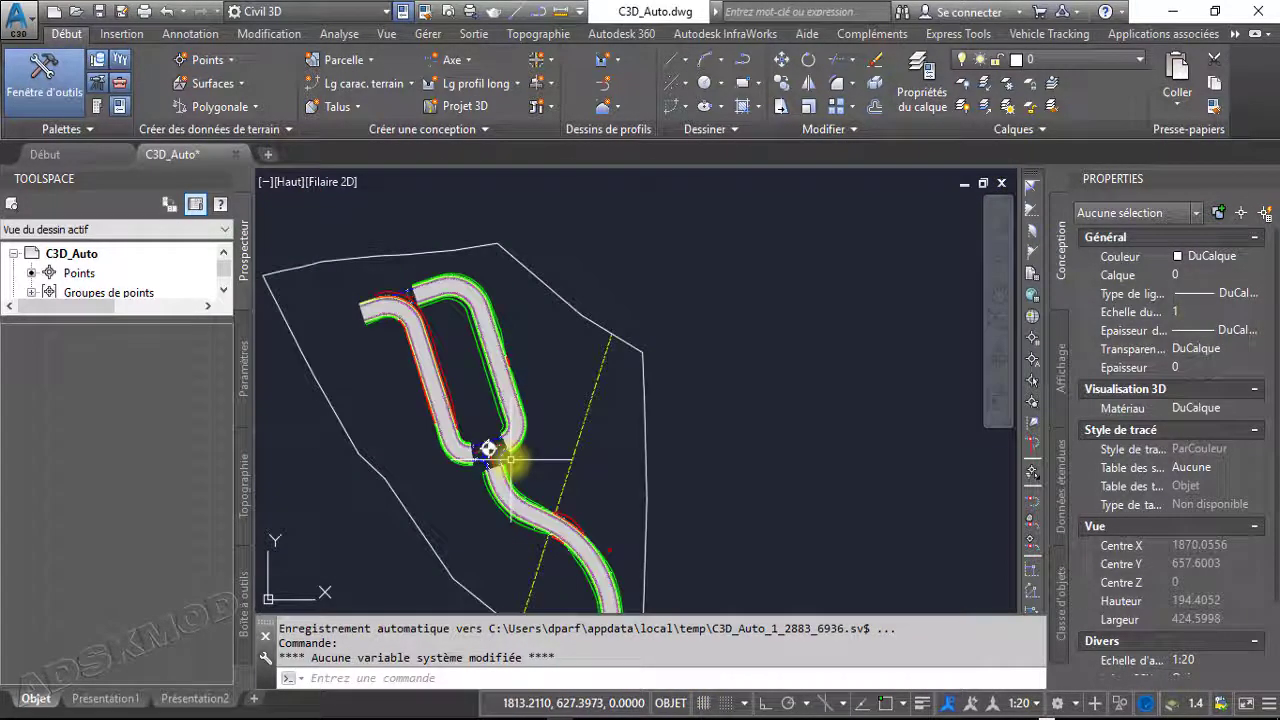
pyautogui.scroll(-2, 510, 460)
pyautogui.scroll(10, 509, 457)
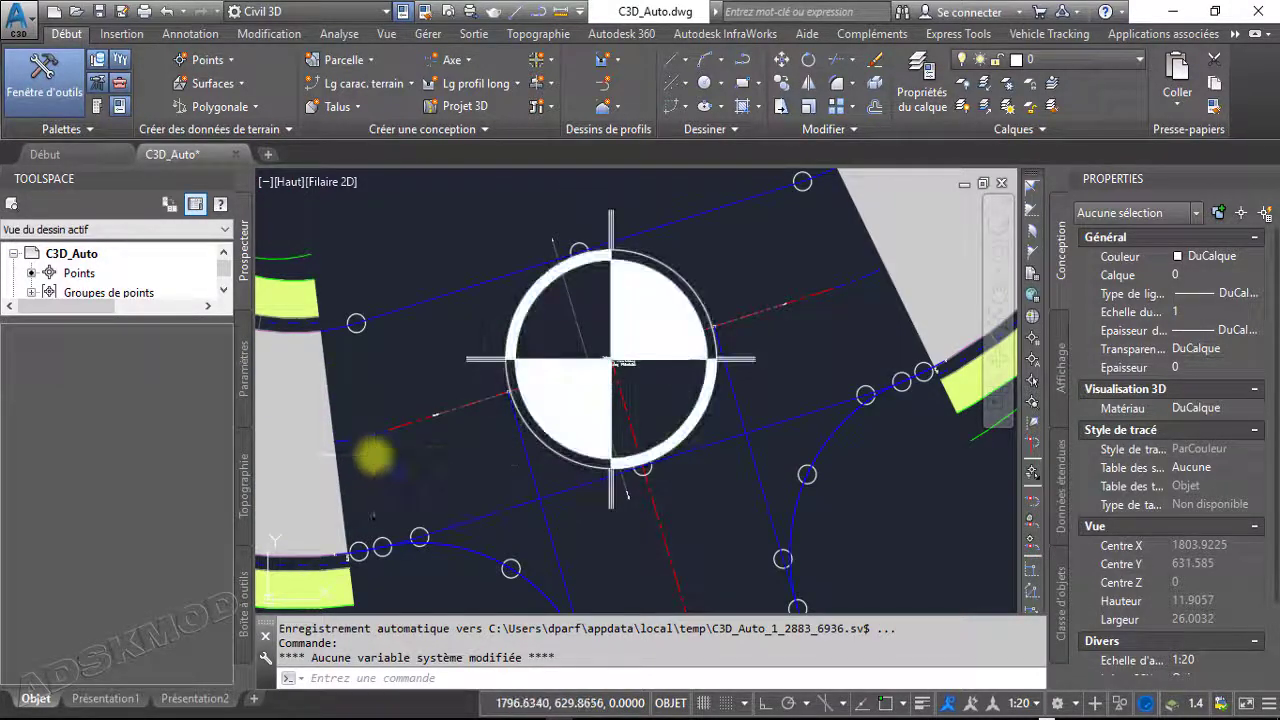
pyautogui.click(335, 430)
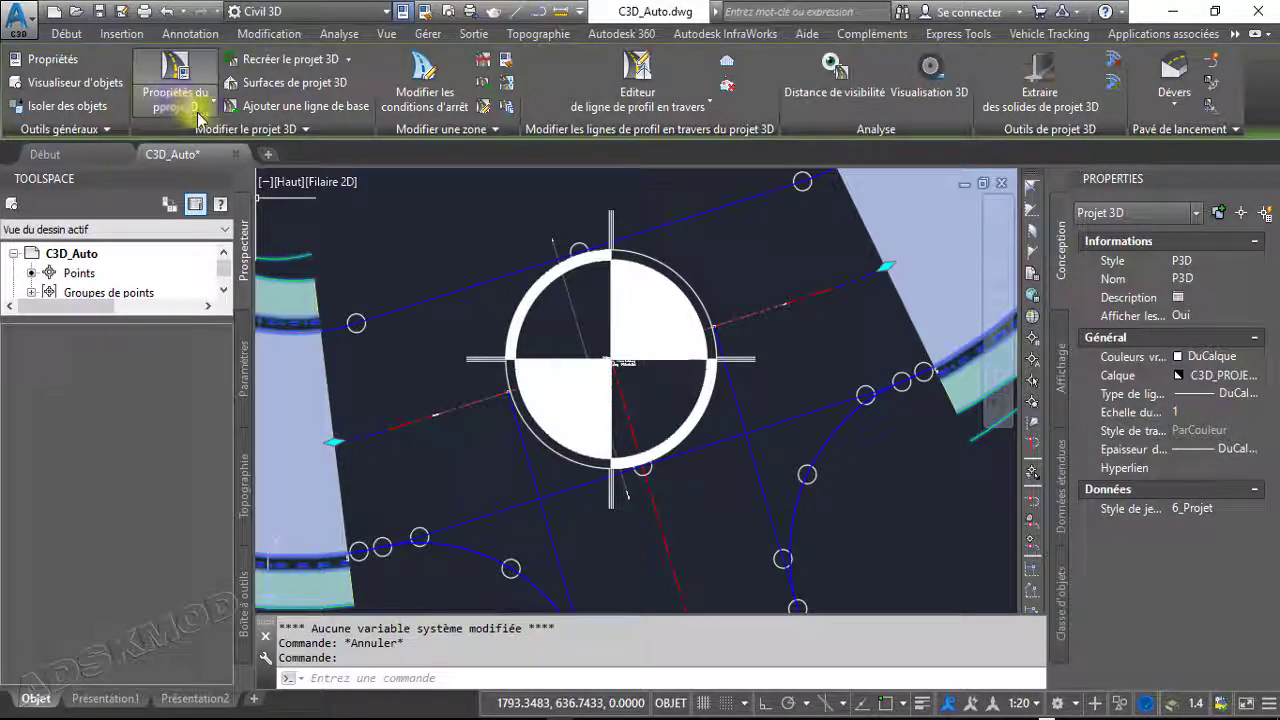
pyautogui.click(250, 128)
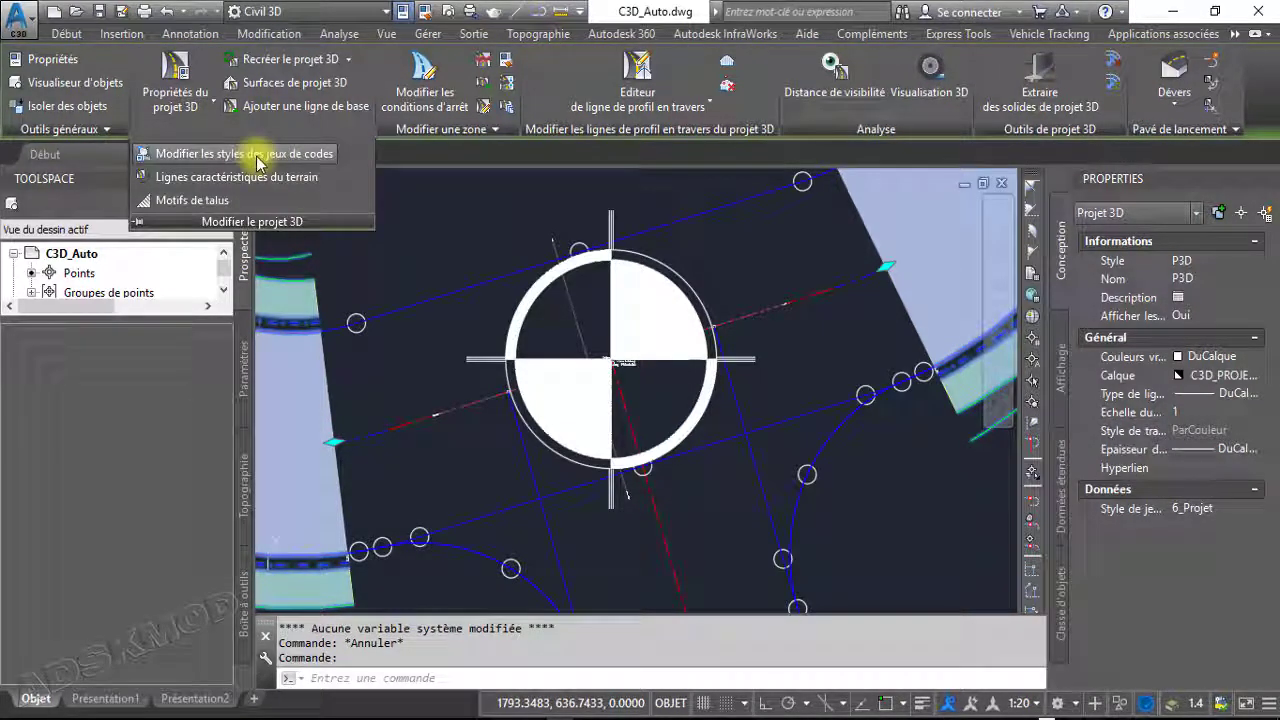
pyautogui.click(250, 155)
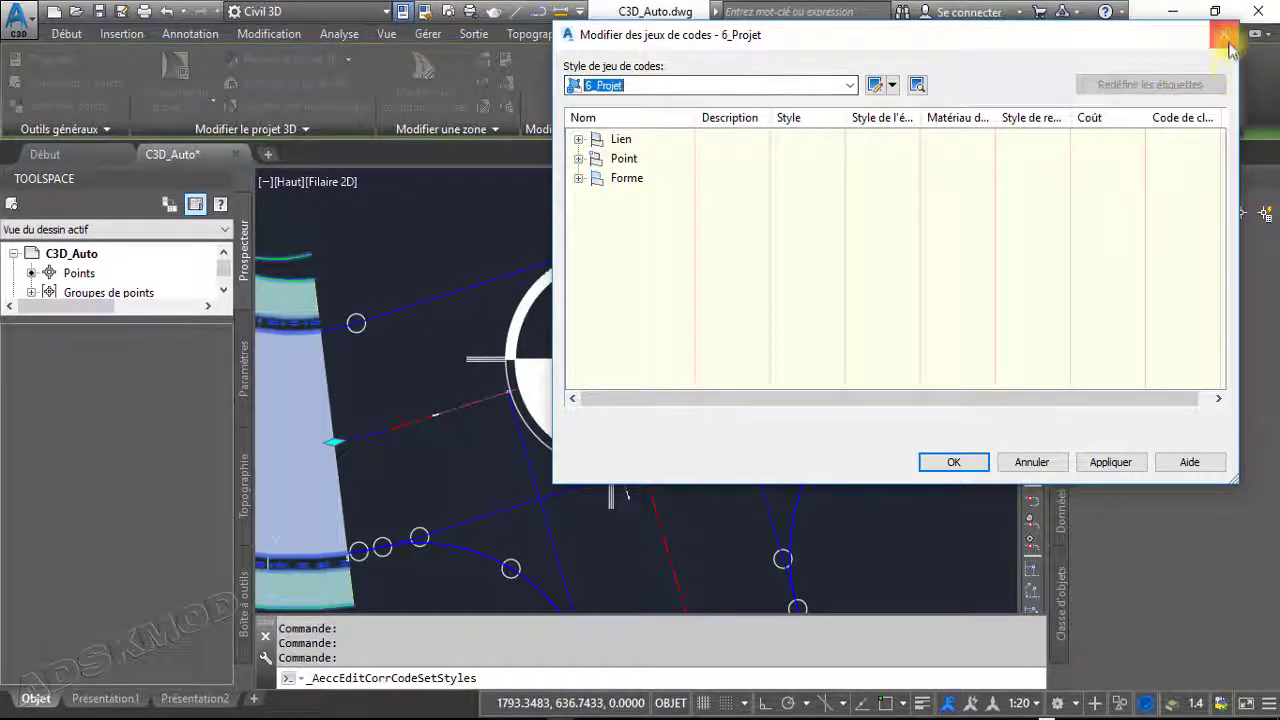
pyautogui.click(1226, 40)
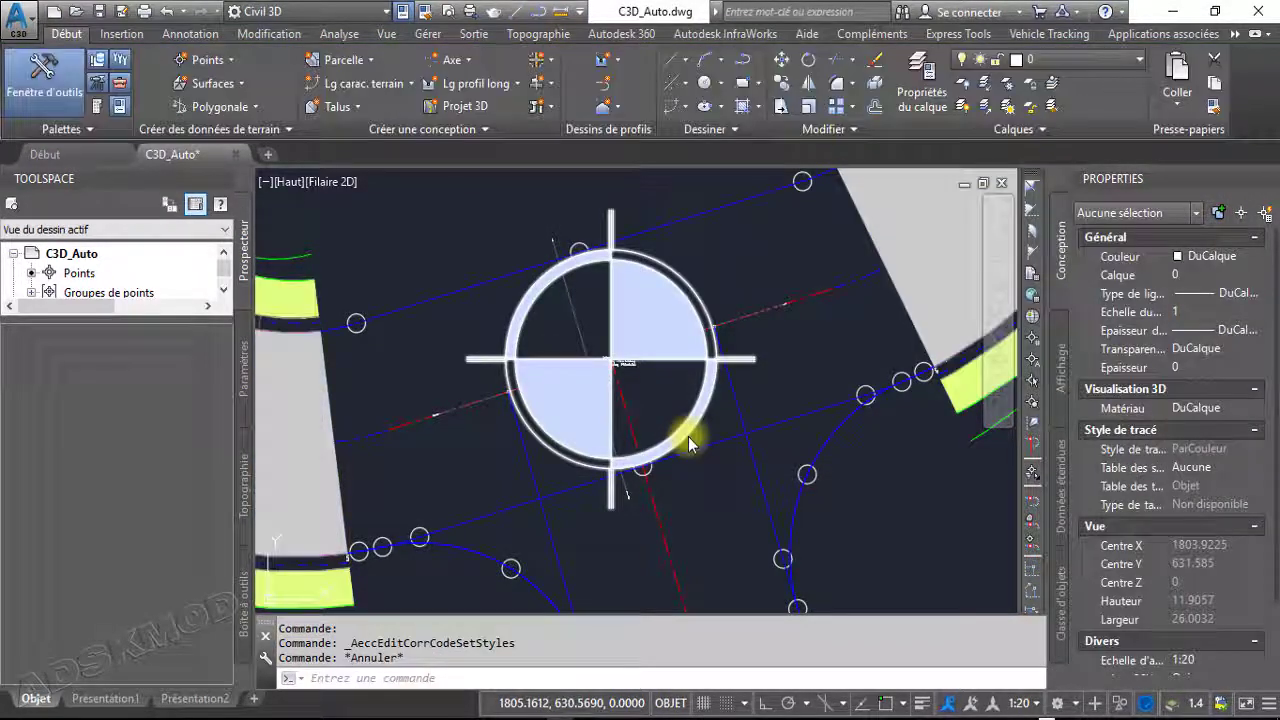
# Inspect the Inter-C3D intersection's properties, including the Point central style's display settings and the alignment and quadrant details
pyautogui.click(688, 443)
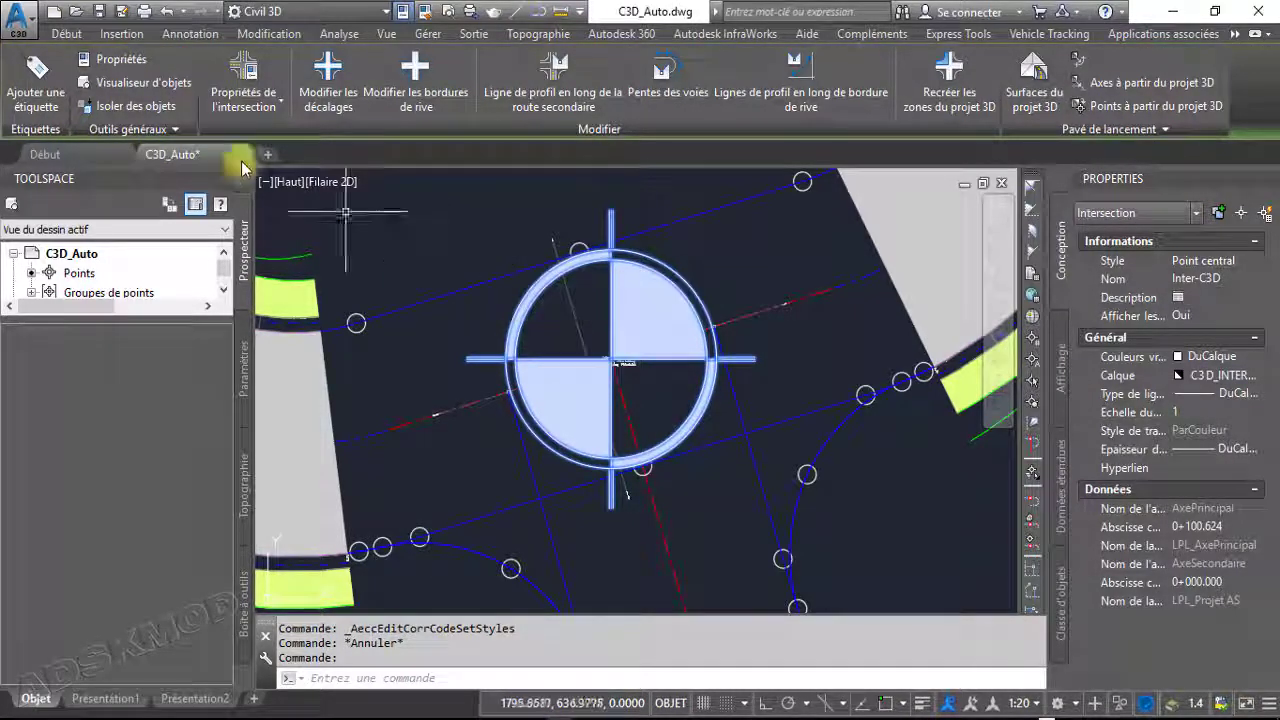
pyautogui.click(243, 66)
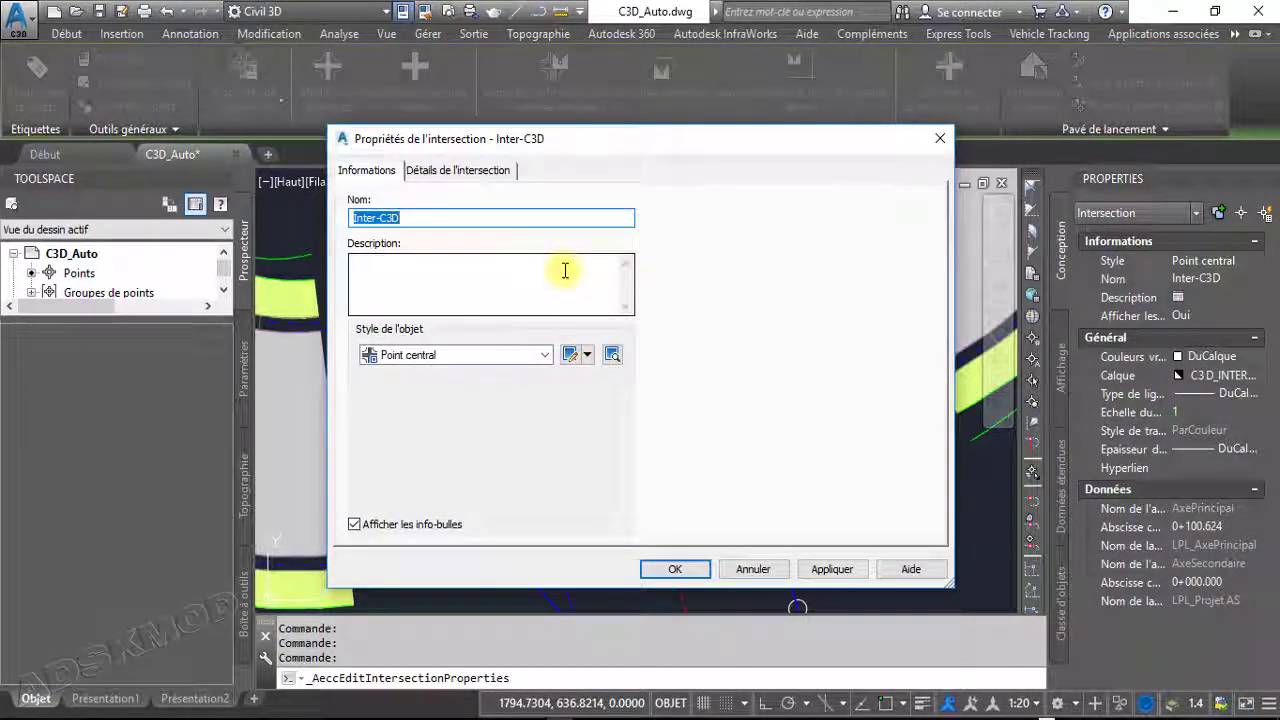
pyautogui.click(569, 354)
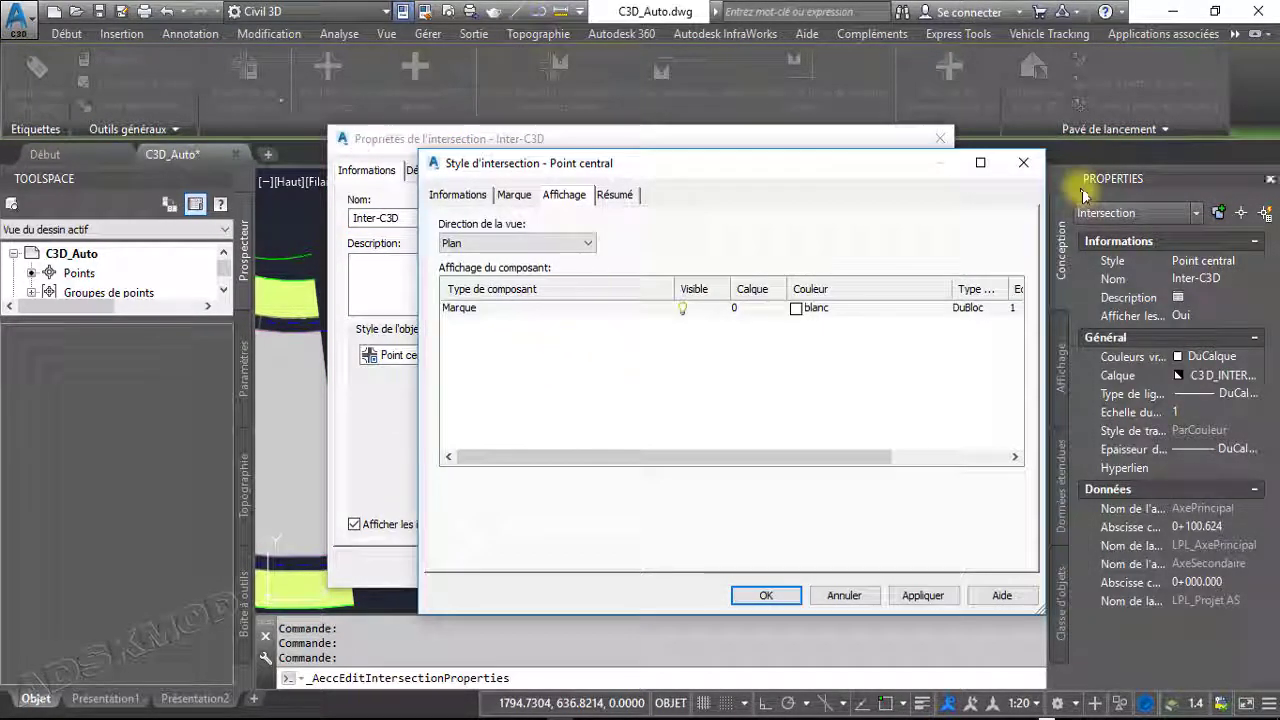
pyautogui.click(1033, 170)
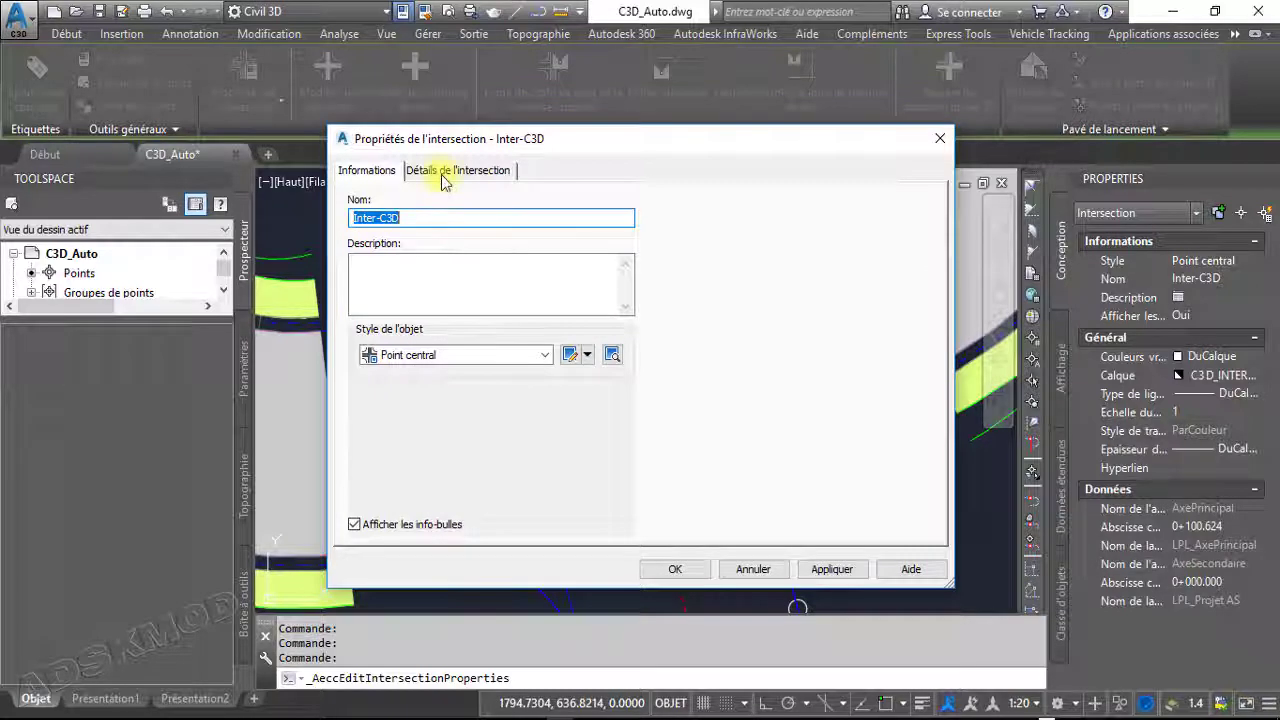
pyautogui.click(447, 172)
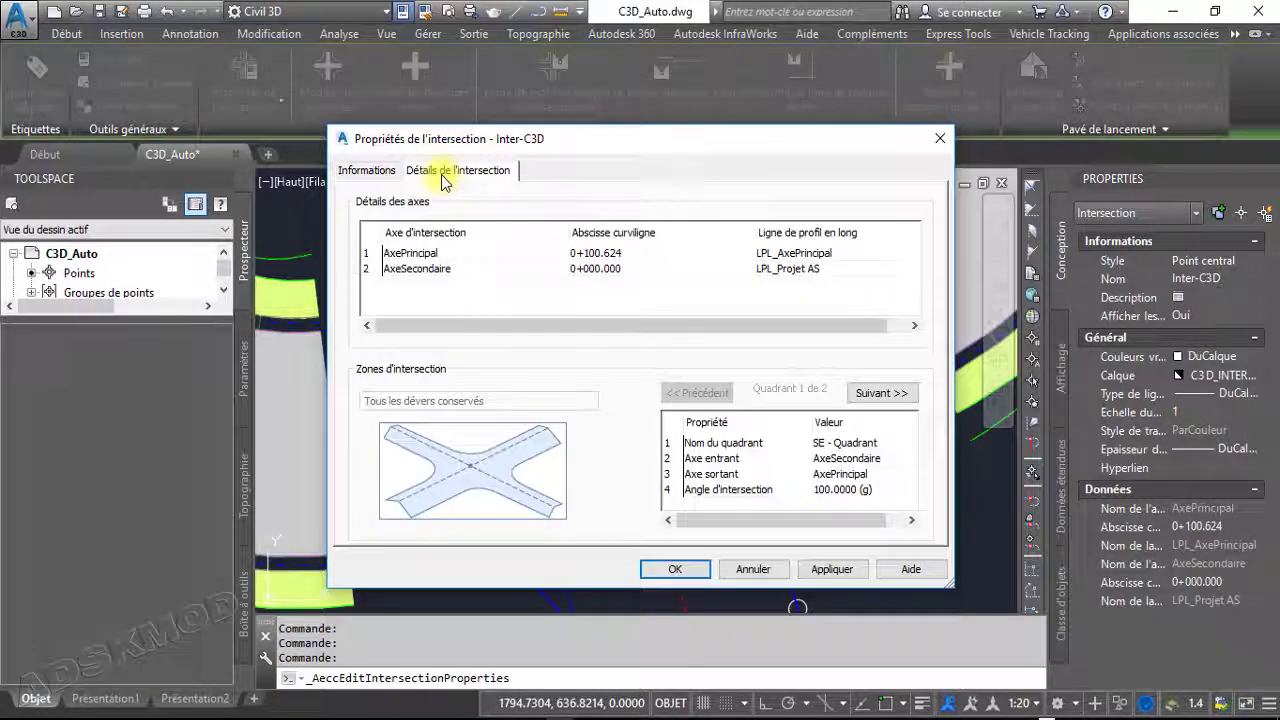
pyautogui.click(940, 138)
# Enlarge the Toolspace tree area and expand the Projets 3D collection to list the drawing's corridors
pyautogui.moveTo(157, 315); pyautogui.dragTo(169, 539)
pyautogui.scroll(-1, 160, 475)
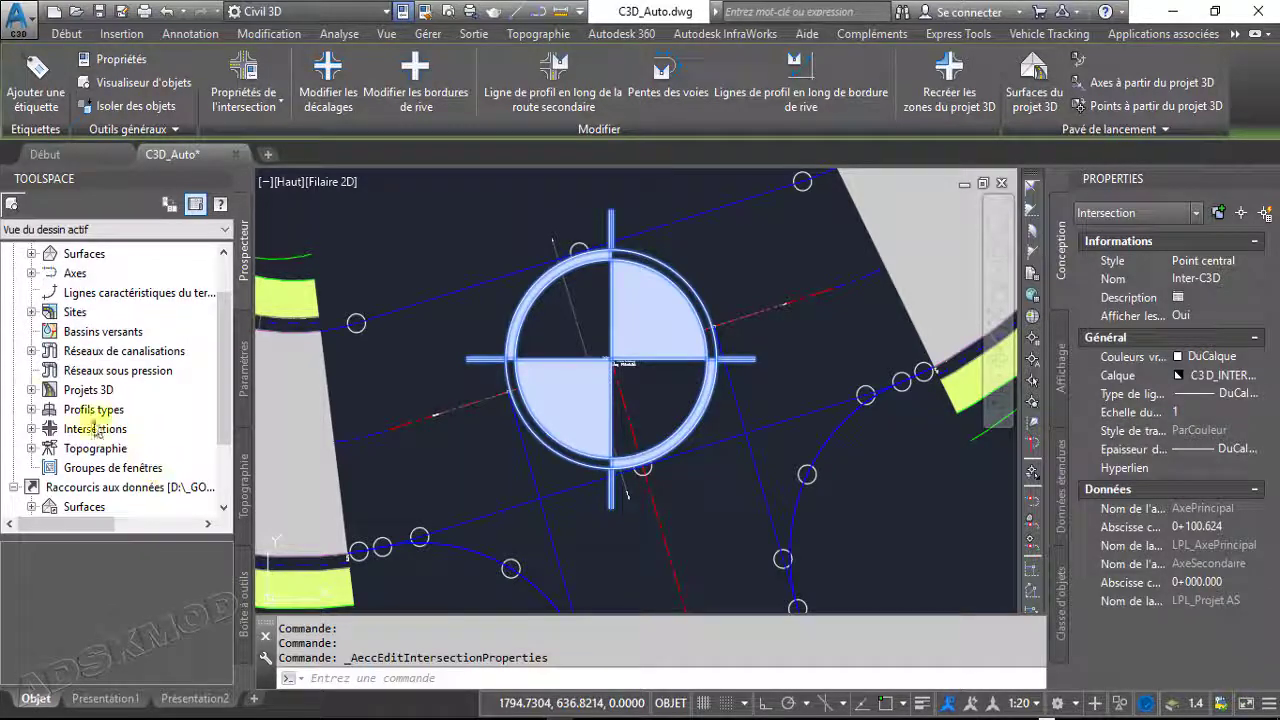
pyautogui.click(33, 389)
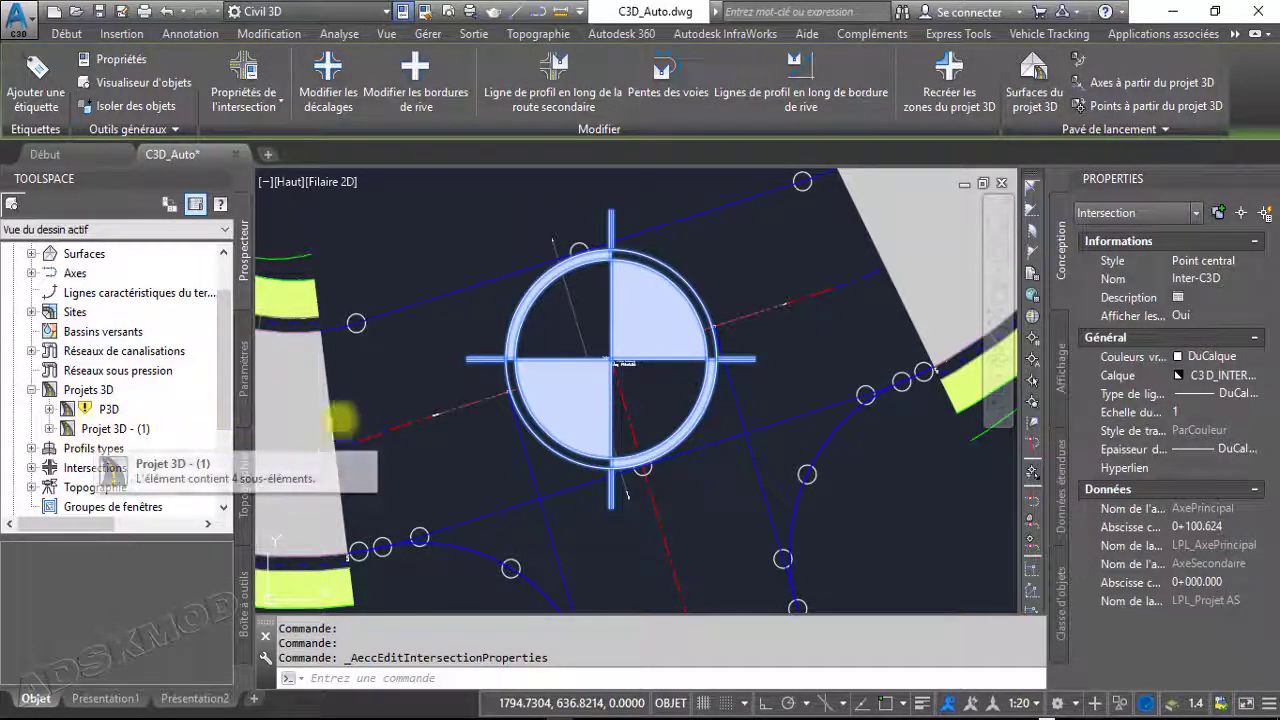
# Examine the assemblies imported beside the profile views, looking closely at the Secondary Road Half Section - Daylight Left assembly
pyautogui.scroll(-8, 534, 458)
pyautogui.moveTo(744, 462); pyautogui.dragTo(545, 463, button='middle')
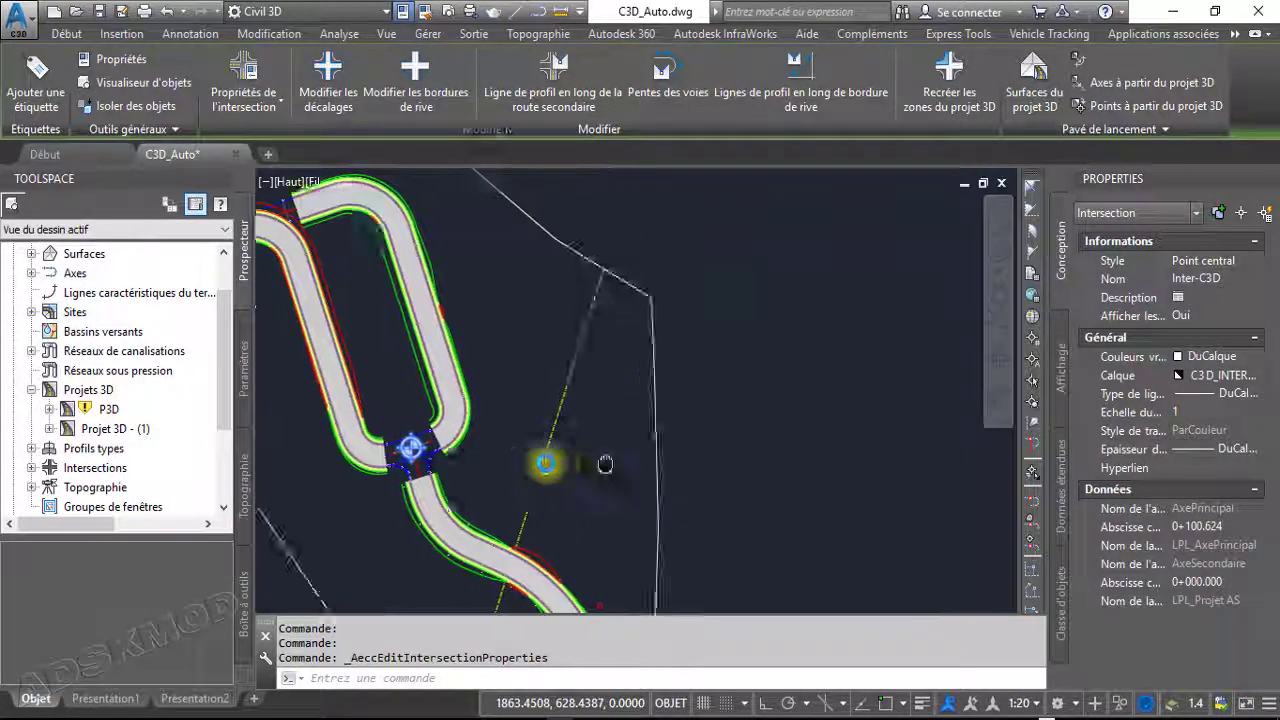
pyautogui.scroll(-8, 480, 450)
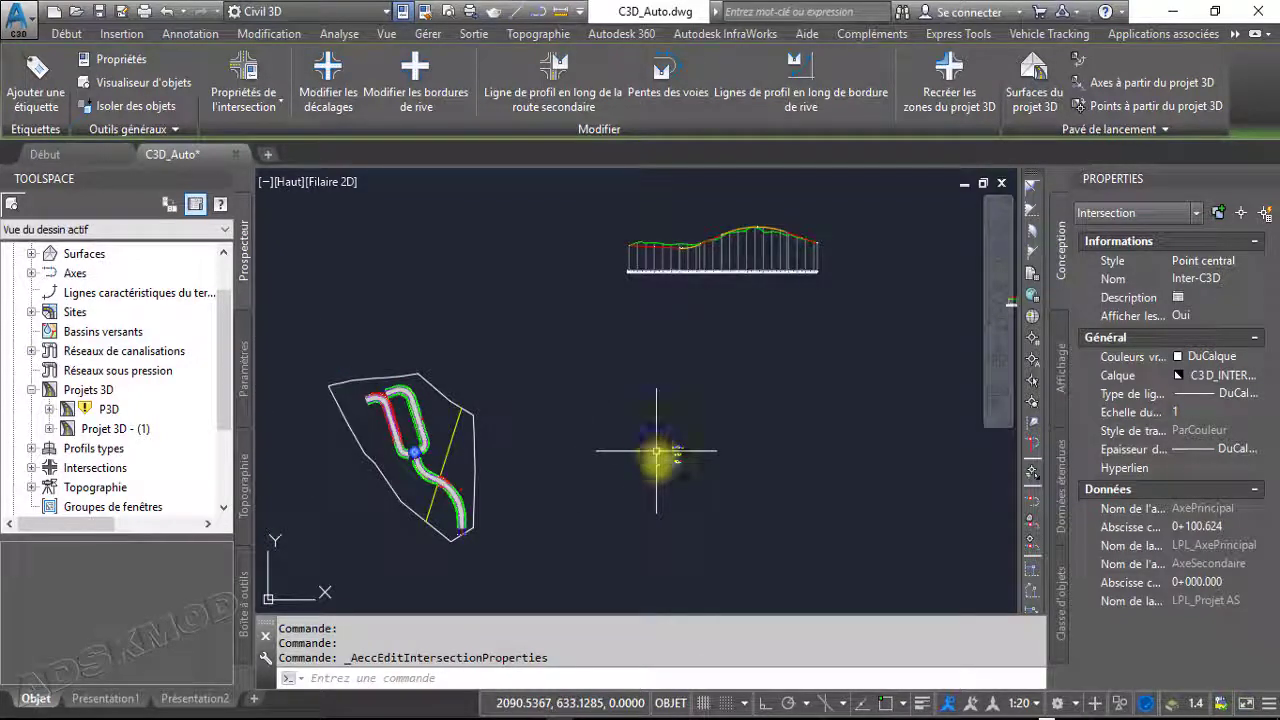
pyautogui.scroll(6, 656, 451)
pyautogui.scroll(-6, 685, 463)
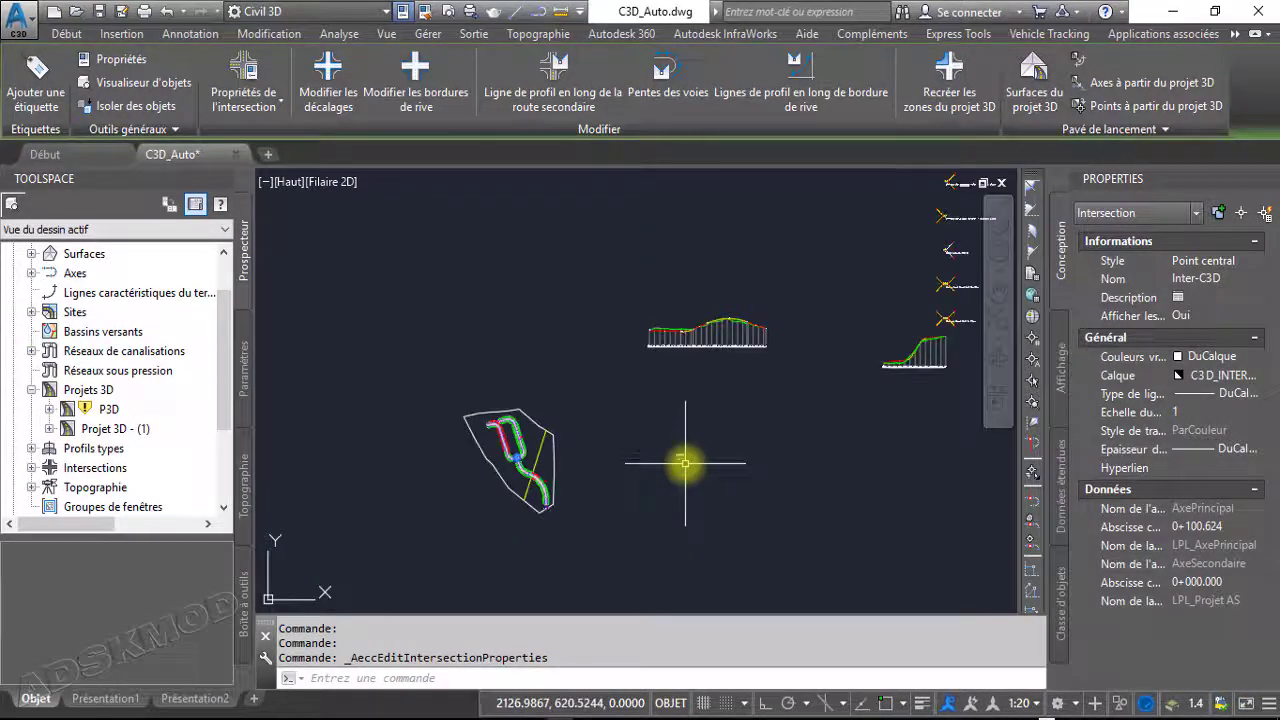
pyautogui.scroll(2, 815, 367)
pyautogui.scroll(2, 815, 367)
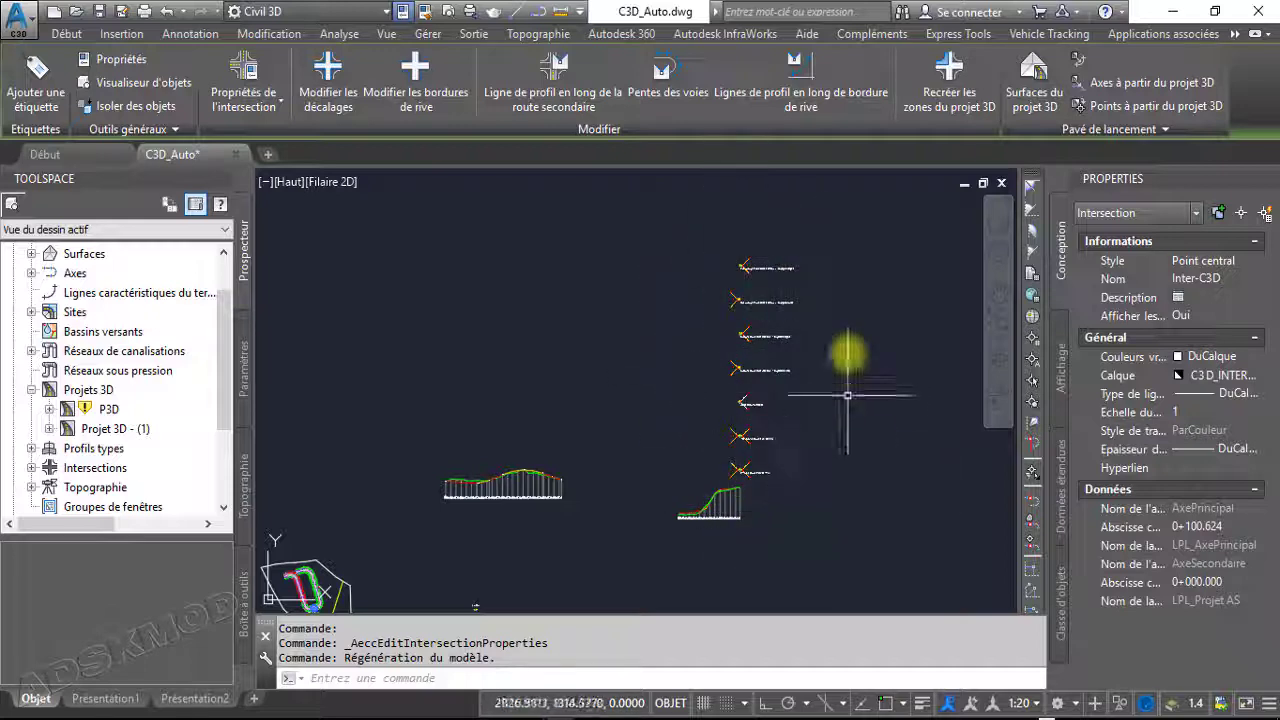
pyautogui.scroll(3, 762, 287)
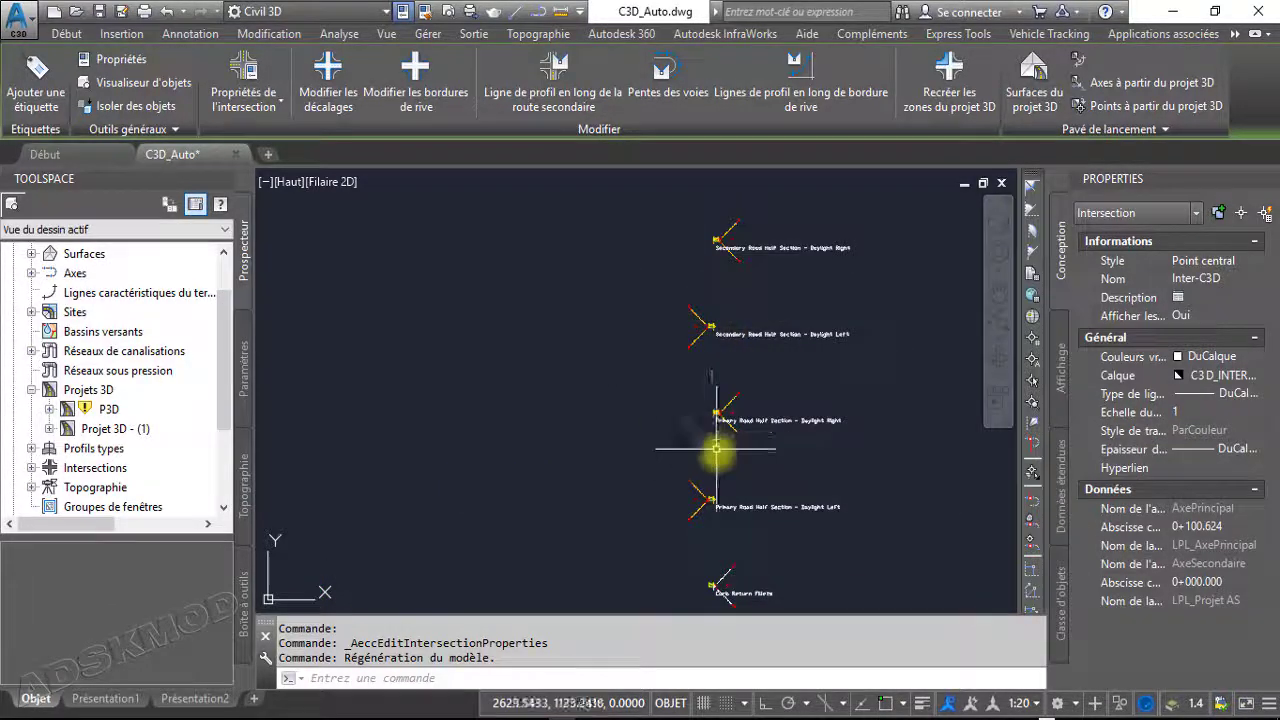
pyautogui.scroll(6, 680, 290)
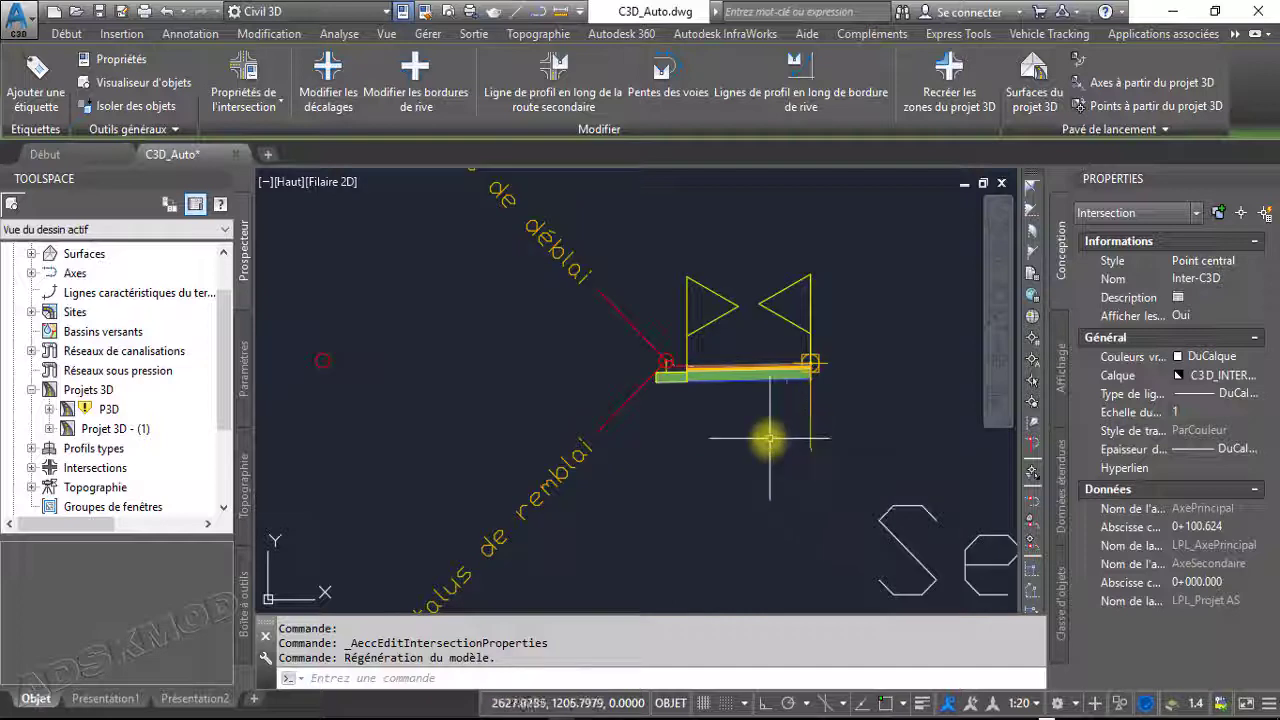
pyautogui.scroll(5, 716, 350)
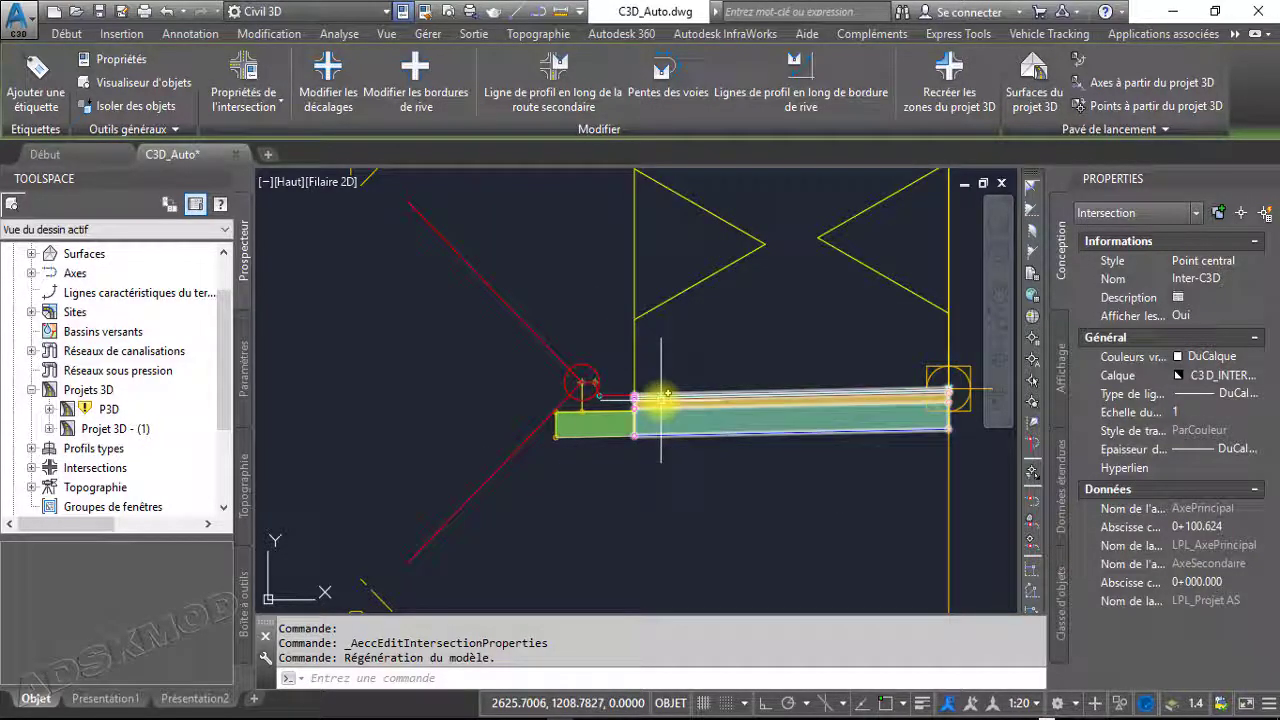
pyautogui.scroll(-5, 663, 398)
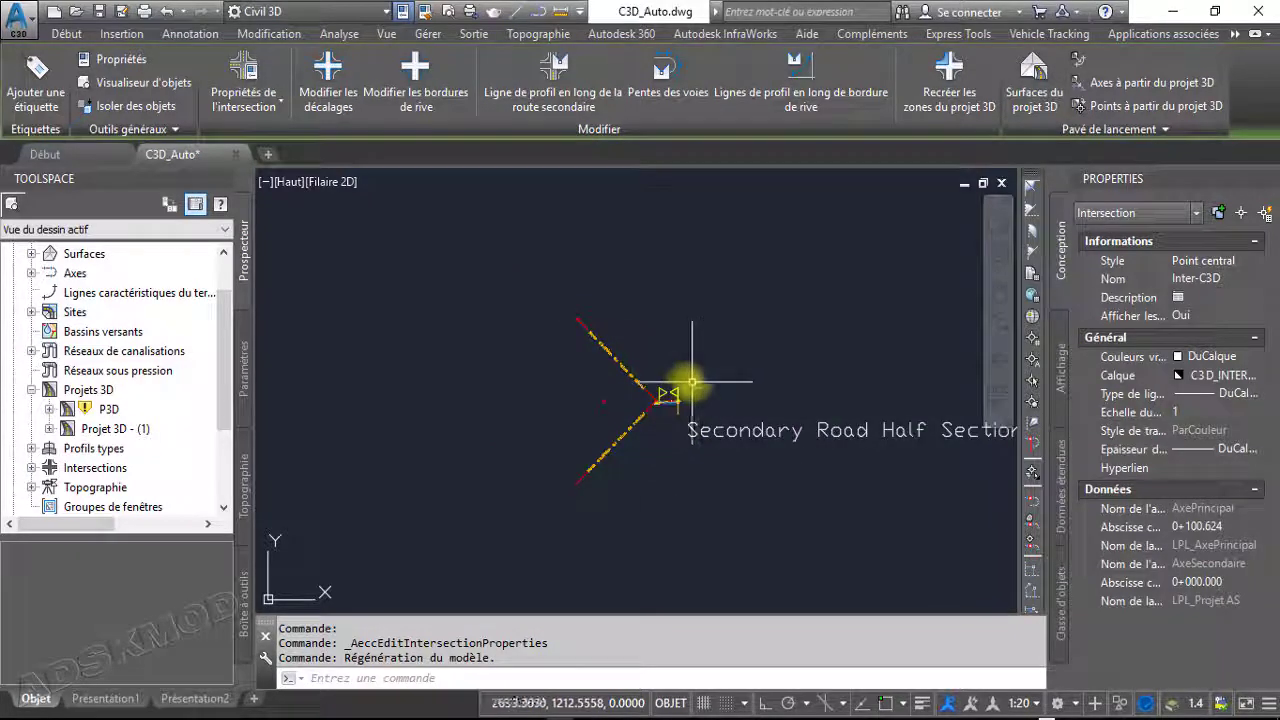
pyautogui.scroll(3, 665, 396)
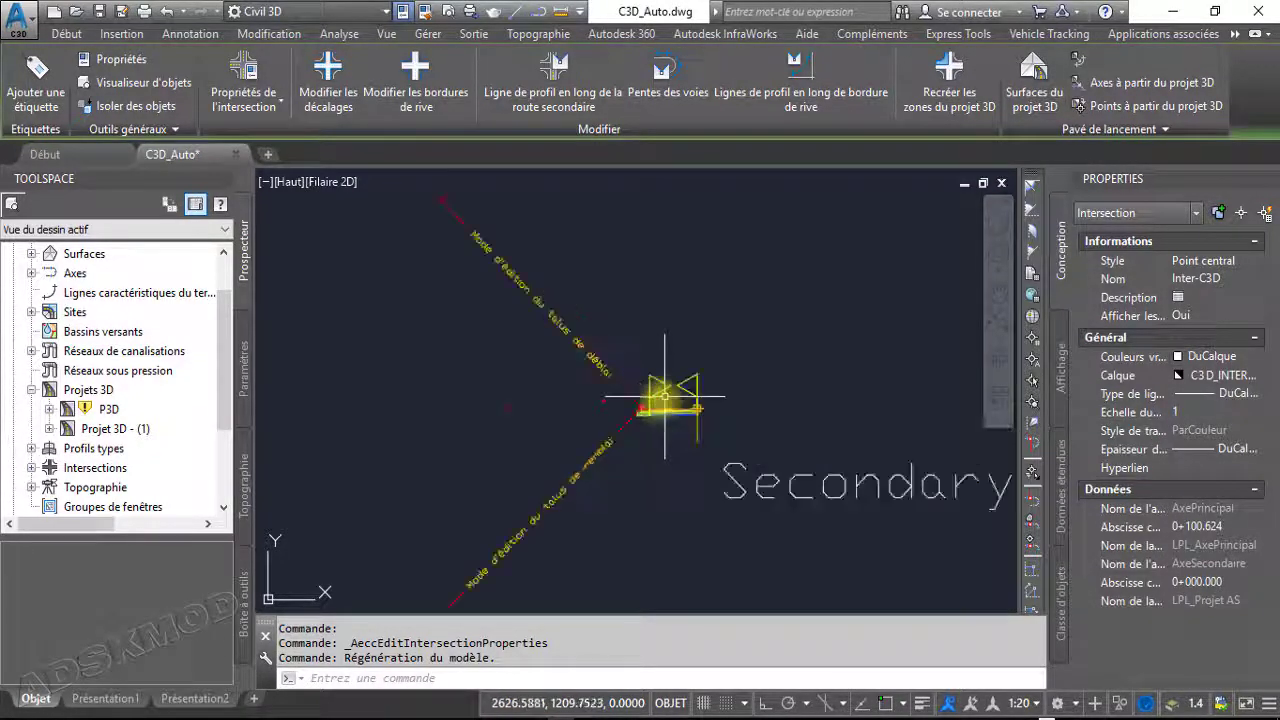
# Return to the drawing's own three assemblies below the profile views for comparison with the imported ones
pyautogui.scroll(-7, 650, 408)
pyautogui.moveTo(573, 560); pyautogui.dragTo(626, 222, button='middle')
pyautogui.moveTo(629, 459); pyautogui.dragTo(655, 201, button='middle')
pyautogui.moveTo(569, 474)
pyautogui.mouseDown(button='middle')
pyautogui.moveTo(600, 343)
pyautogui.moveTo(688, 215)
pyautogui.mouseUp(button='middle')
pyautogui.scroll(-4, 674, 311)
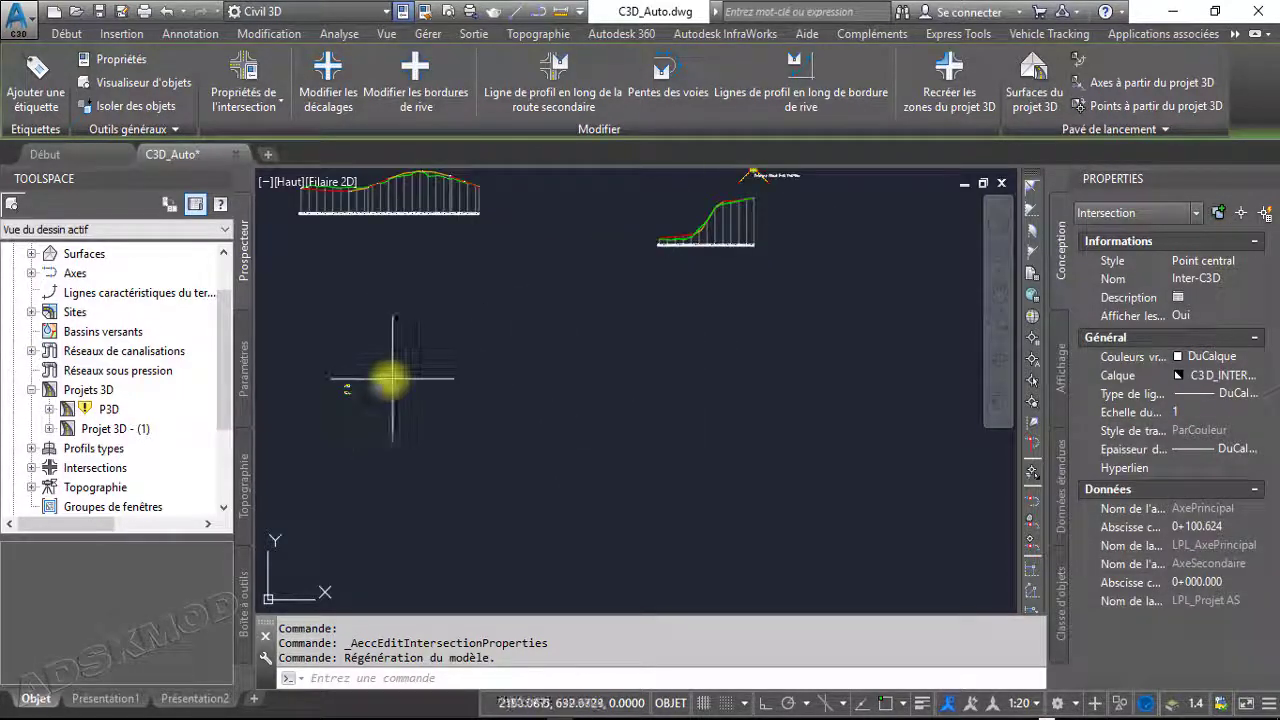
pyautogui.scroll(10, 323, 383)
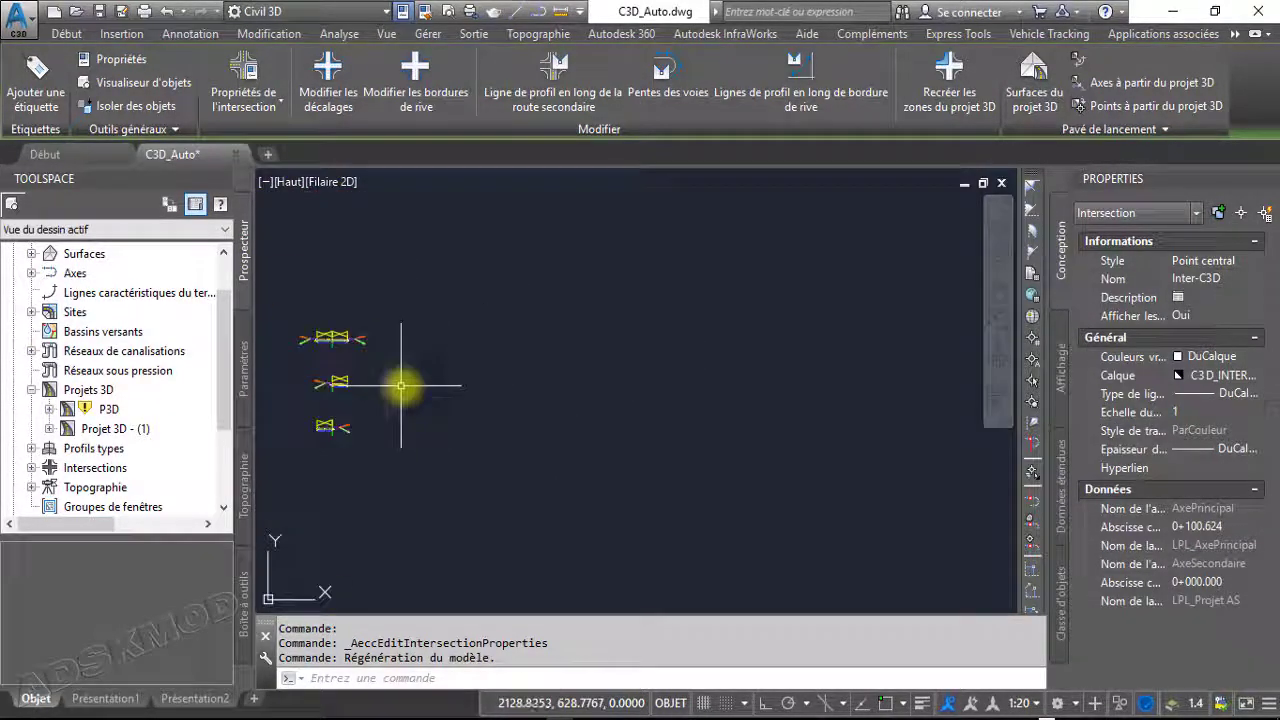
# Select the Inter-C3D intersection where the secondary road joins the main road
pyautogui.scroll(-6, 401, 386)
pyautogui.moveTo(357, 411); pyautogui.dragTo(791, 391, button='middle')
pyautogui.moveTo(618, 386); pyautogui.dragTo(717, 387, button='middle')
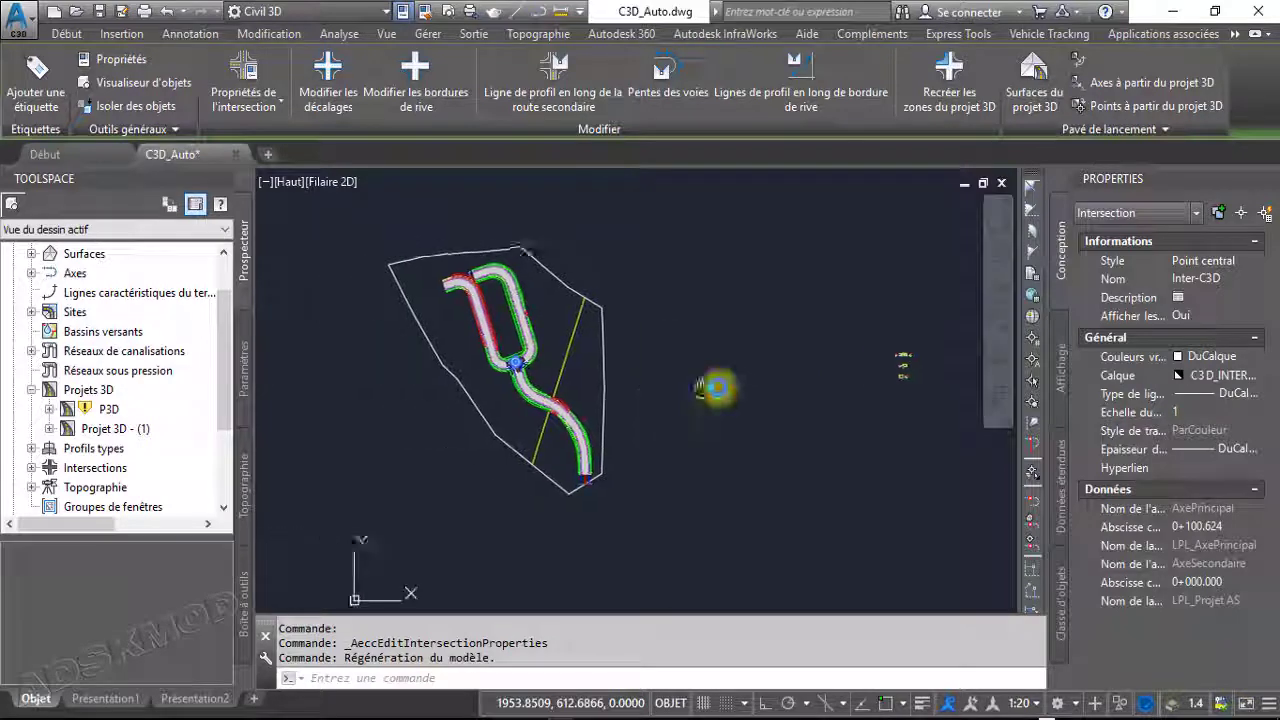
pyautogui.scroll(8, 530, 370)
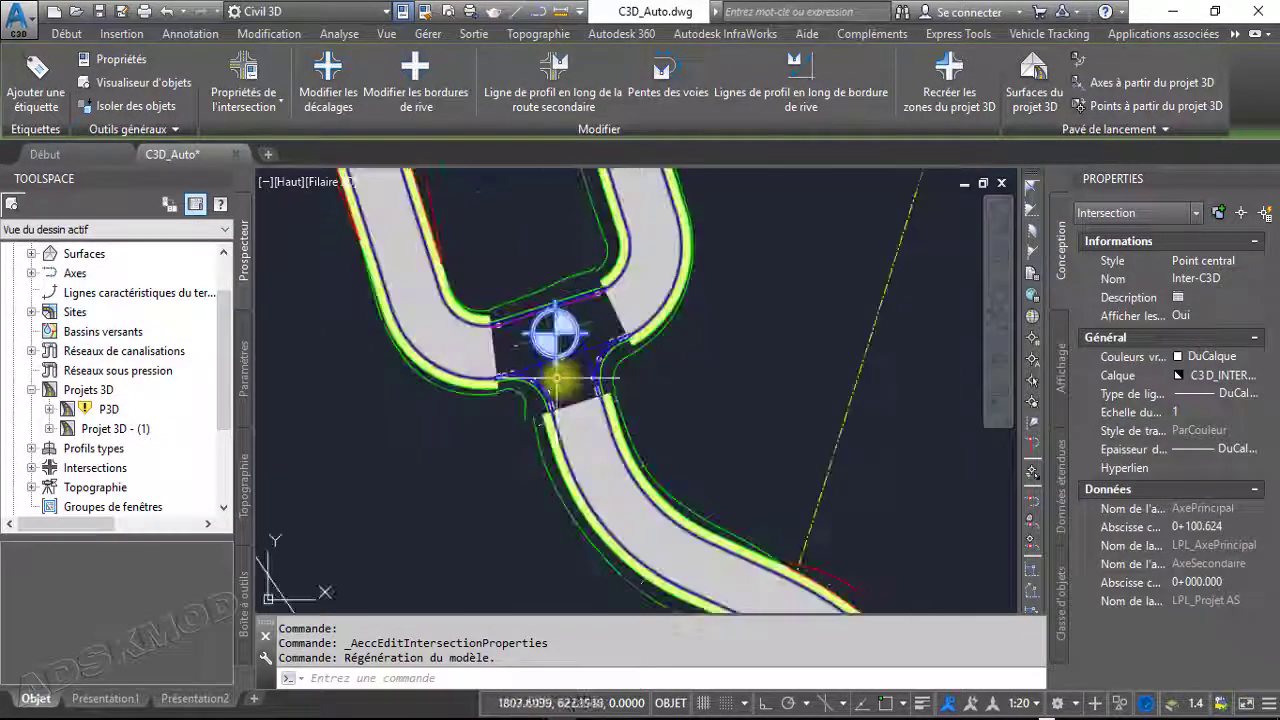
pyautogui.scroll(4, 558, 378)
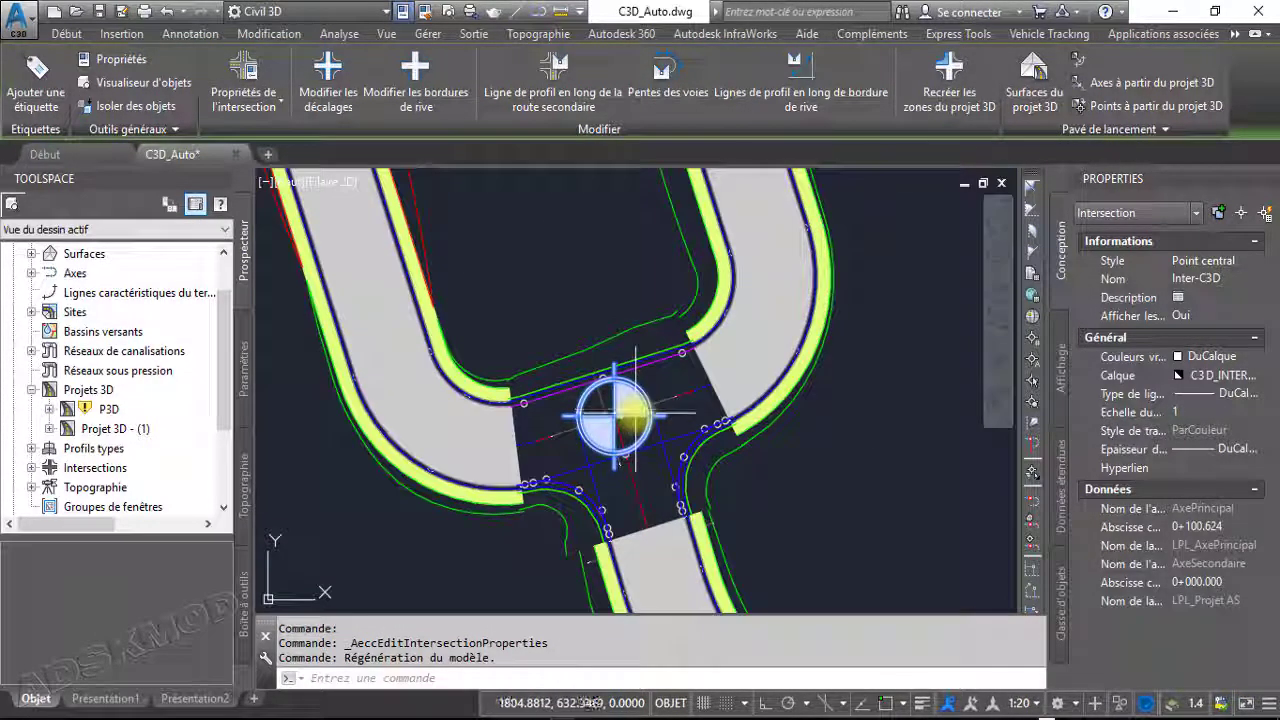
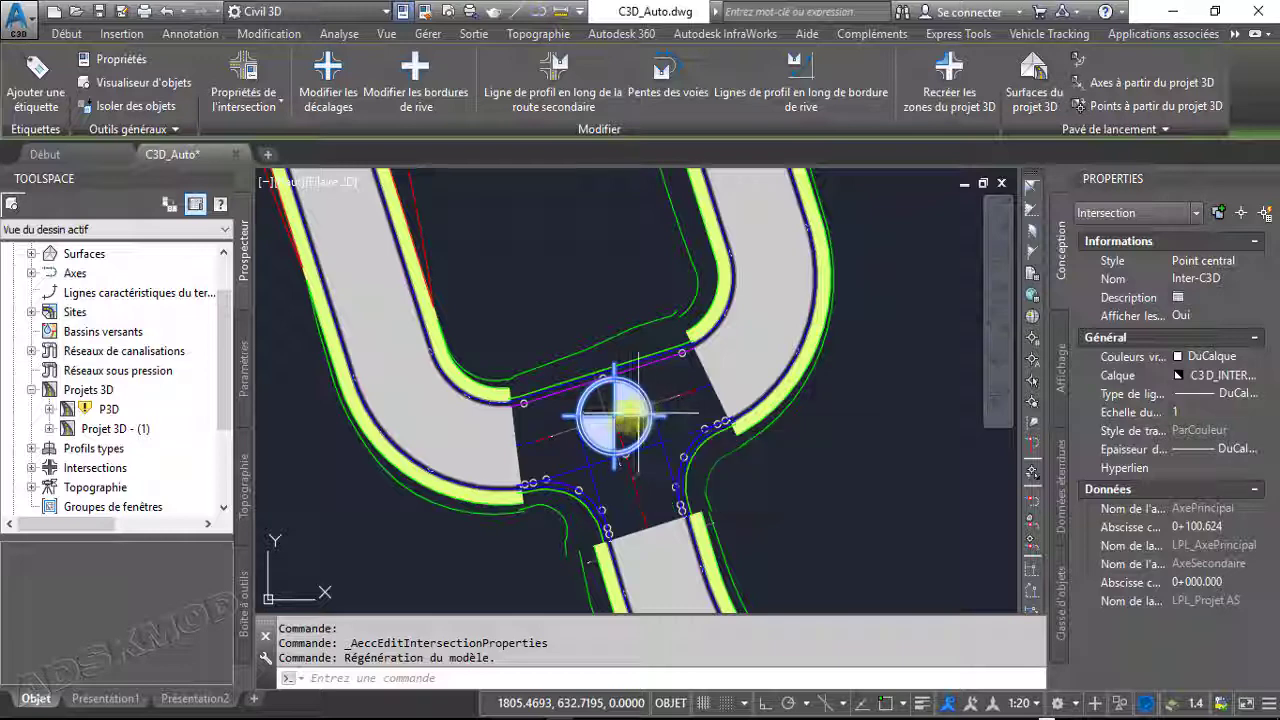
pyautogui.press('Escape')
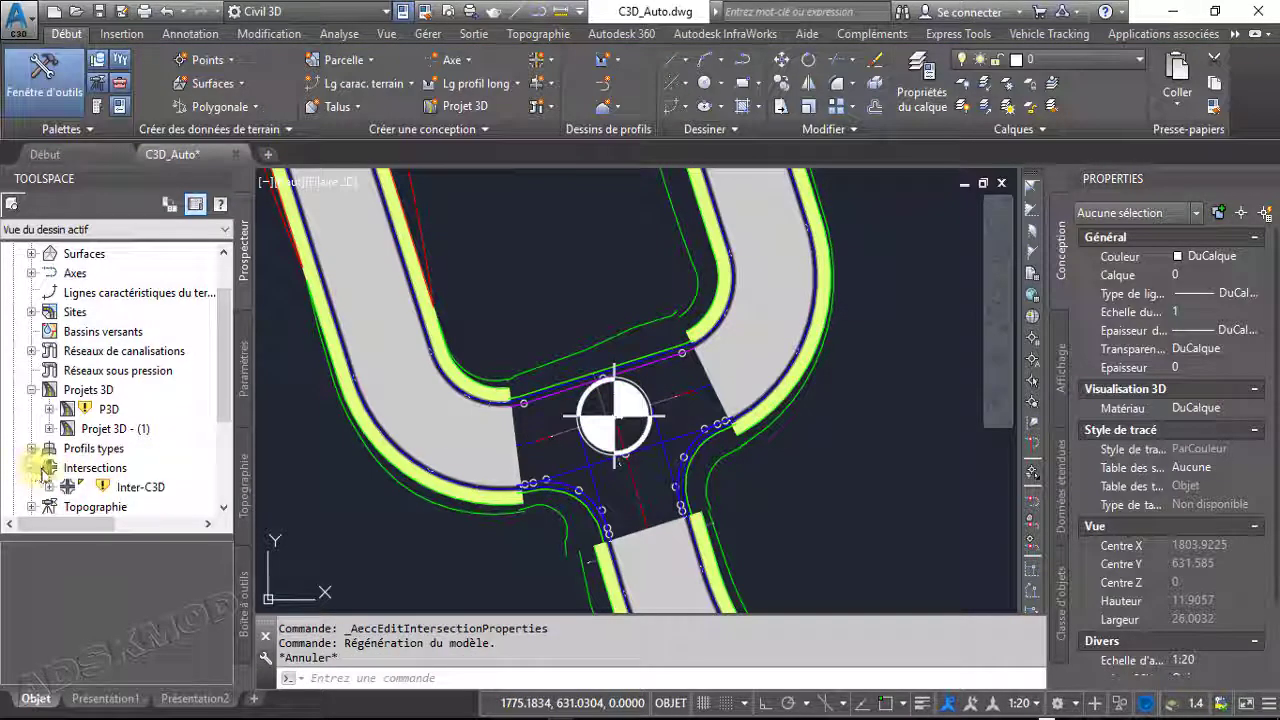
pyautogui.click(137, 490)
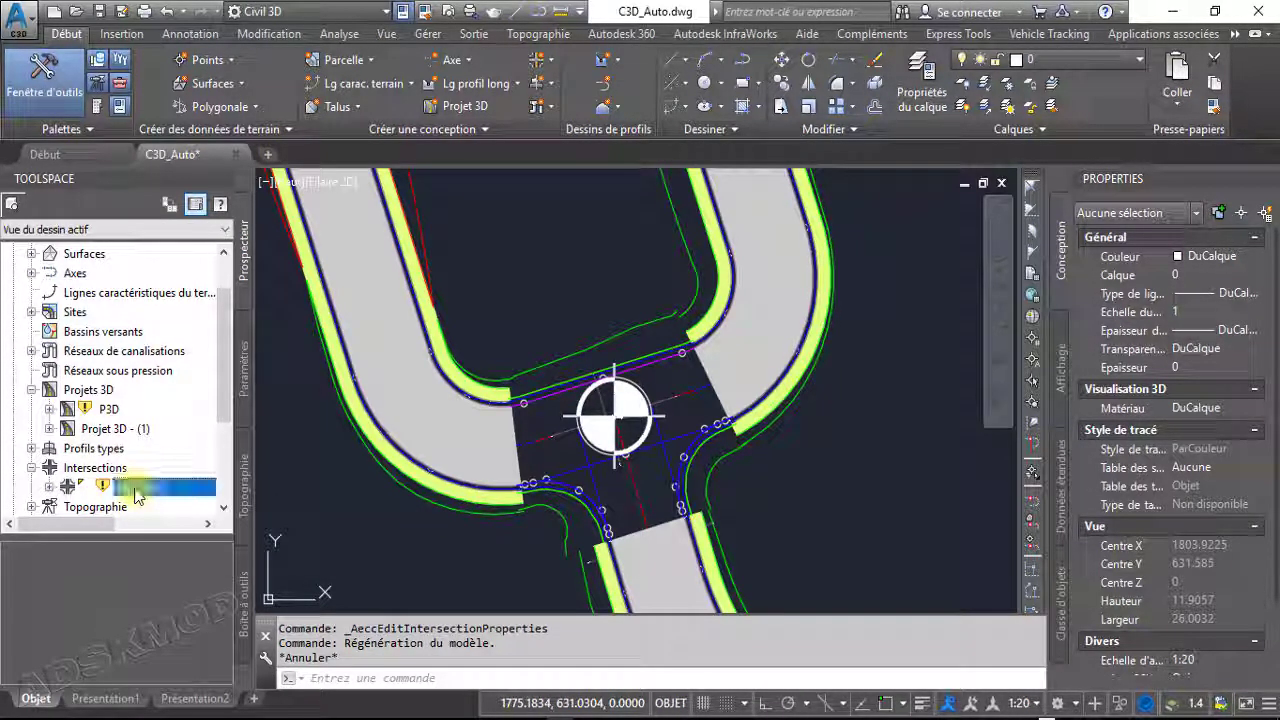
pyautogui.rightClick(137, 490)
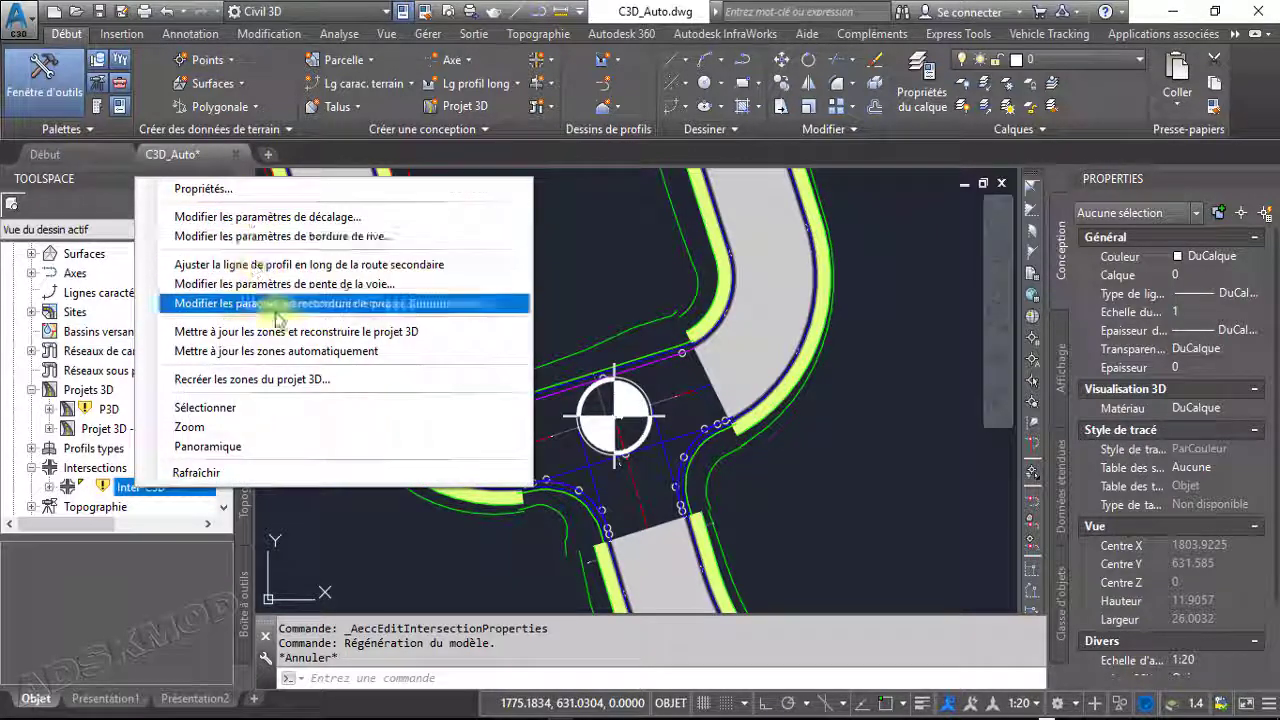
pyautogui.click(277, 407)
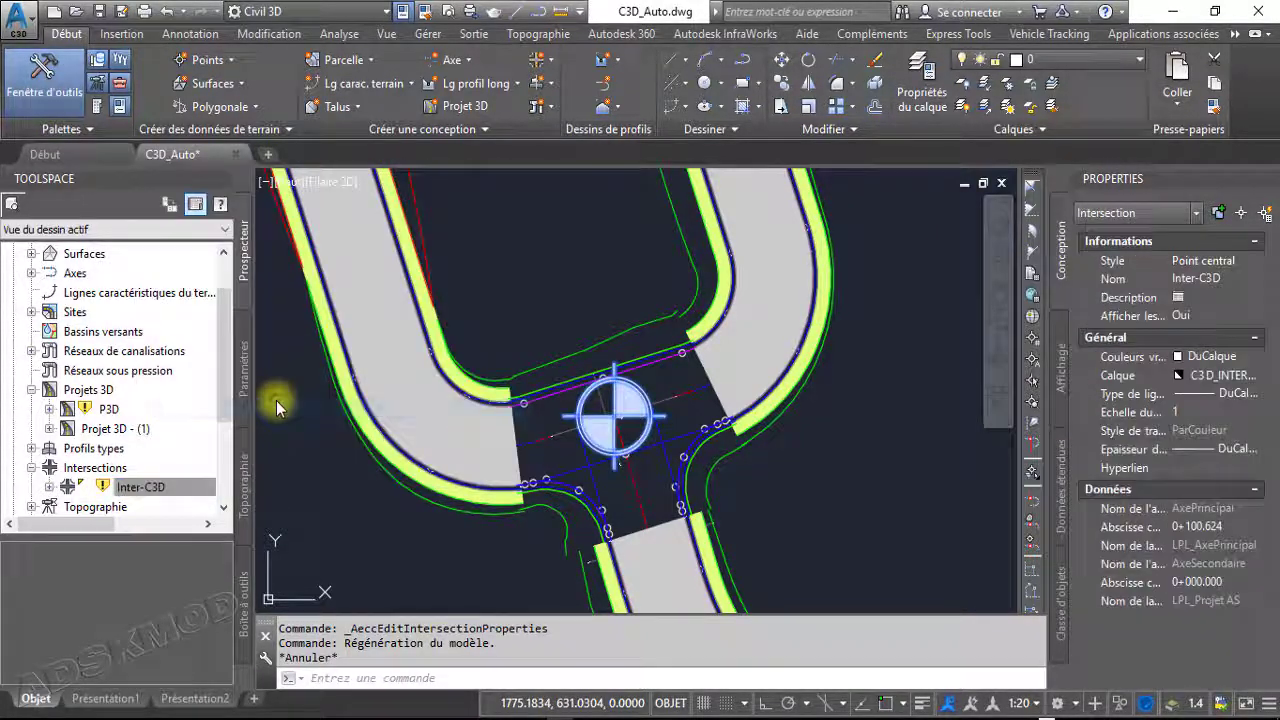
# Apply the 6_Projet code set style to the intersection corridor Projet 3D - (1)
pyautogui.click(113, 430)
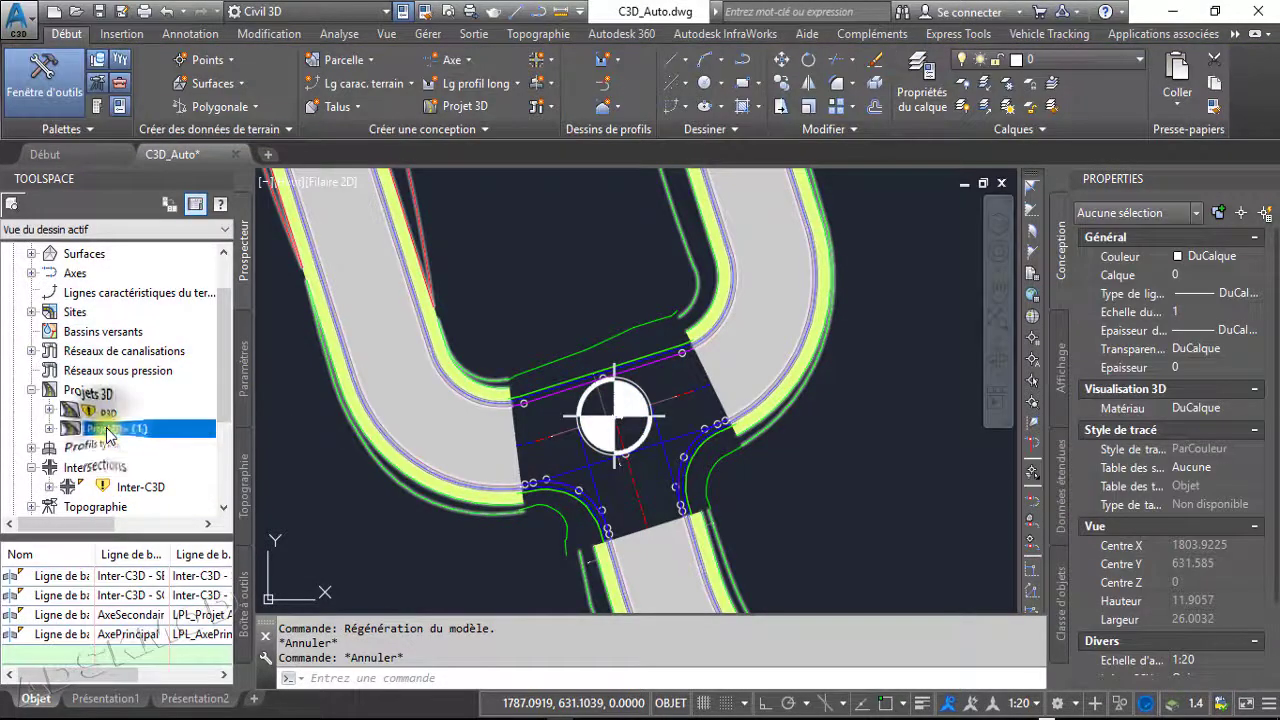
pyautogui.rightClick(112, 430)
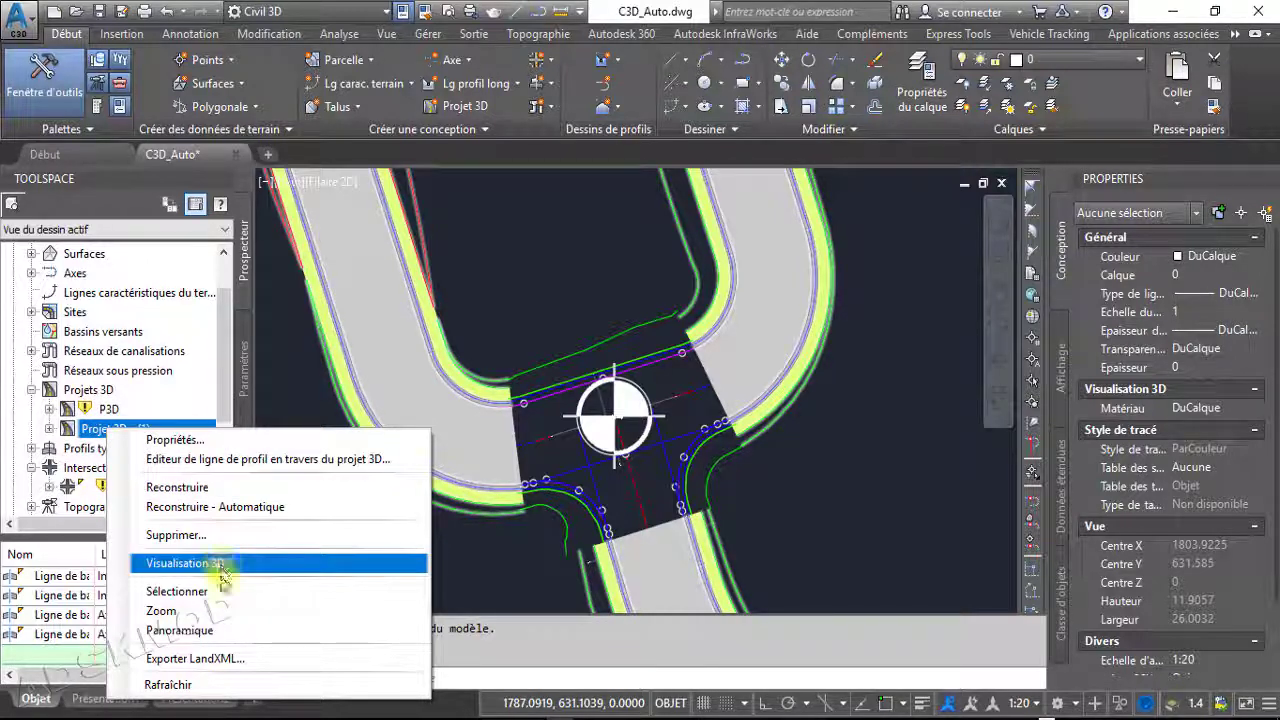
pyautogui.click(195, 591)
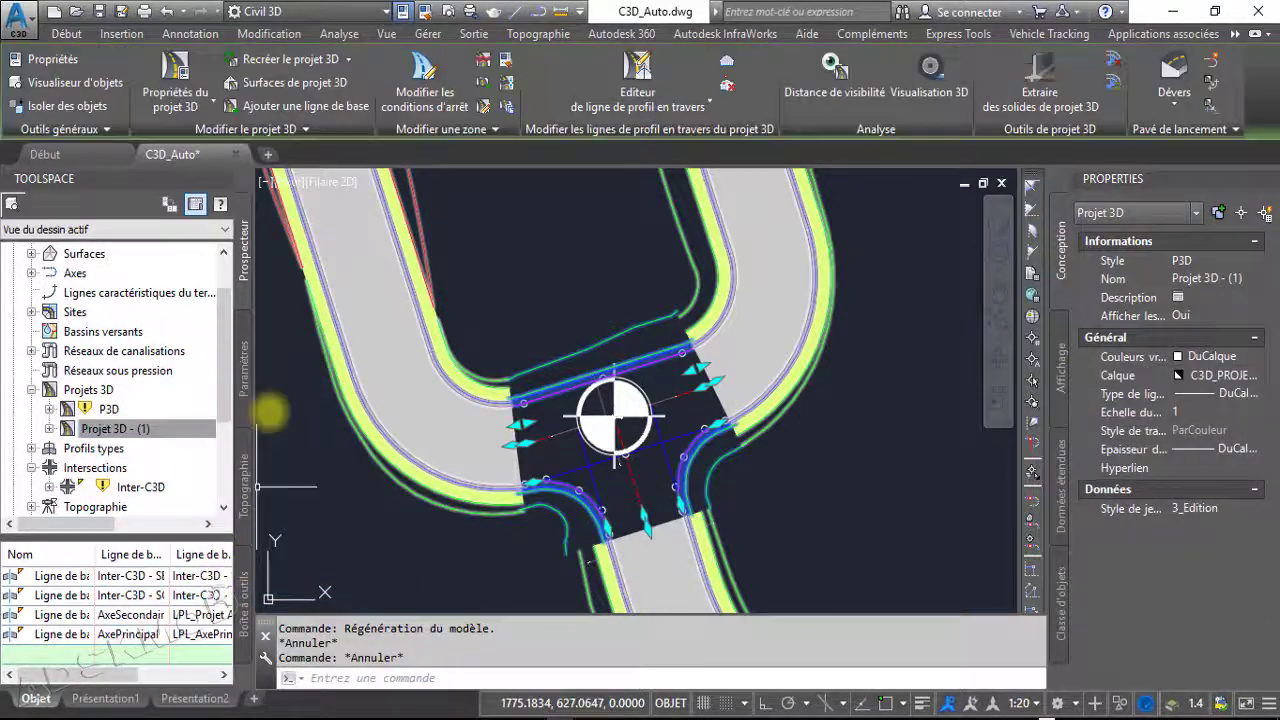
pyautogui.click(300, 130)
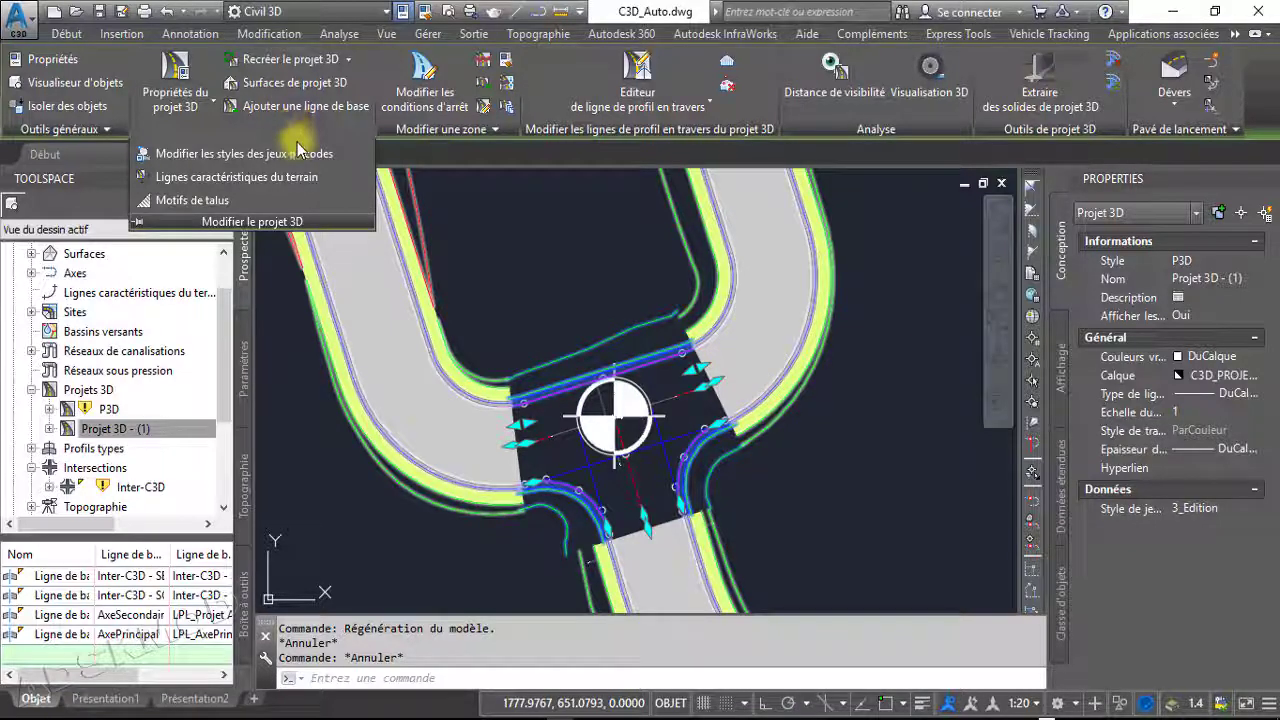
pyautogui.click(300, 154)
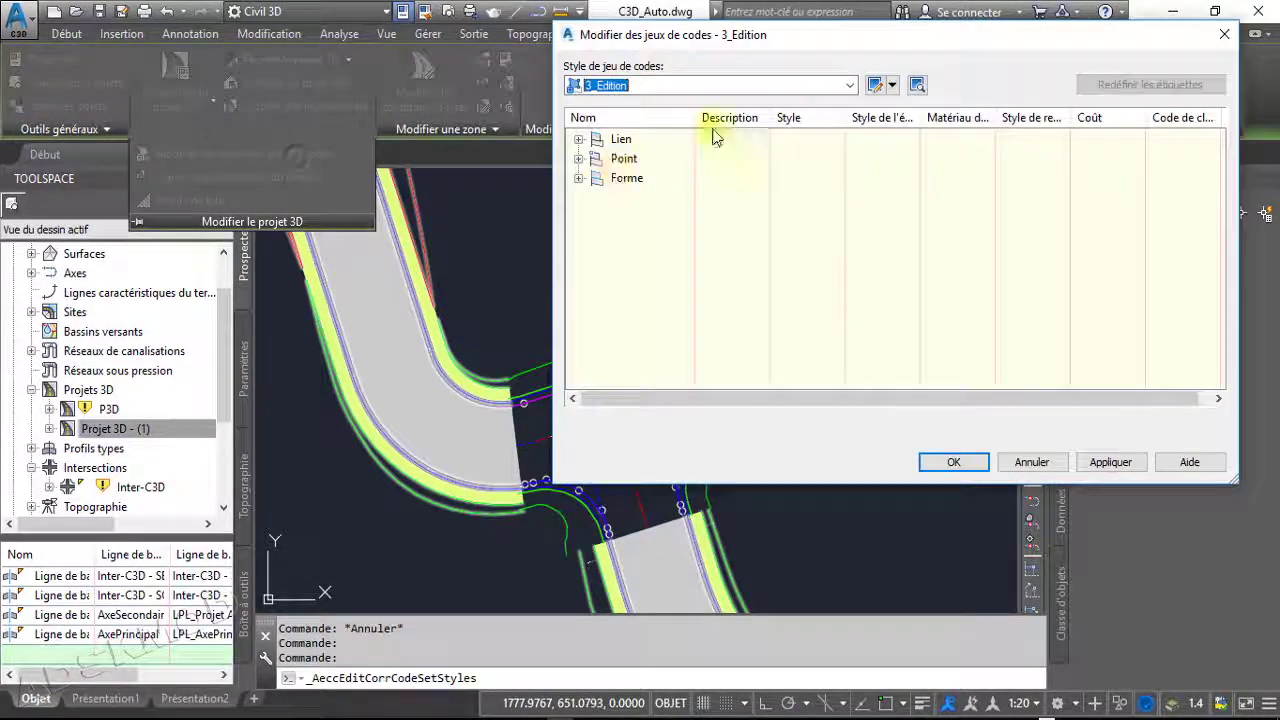
pyautogui.click(713, 86)
pyautogui.click(625, 184)
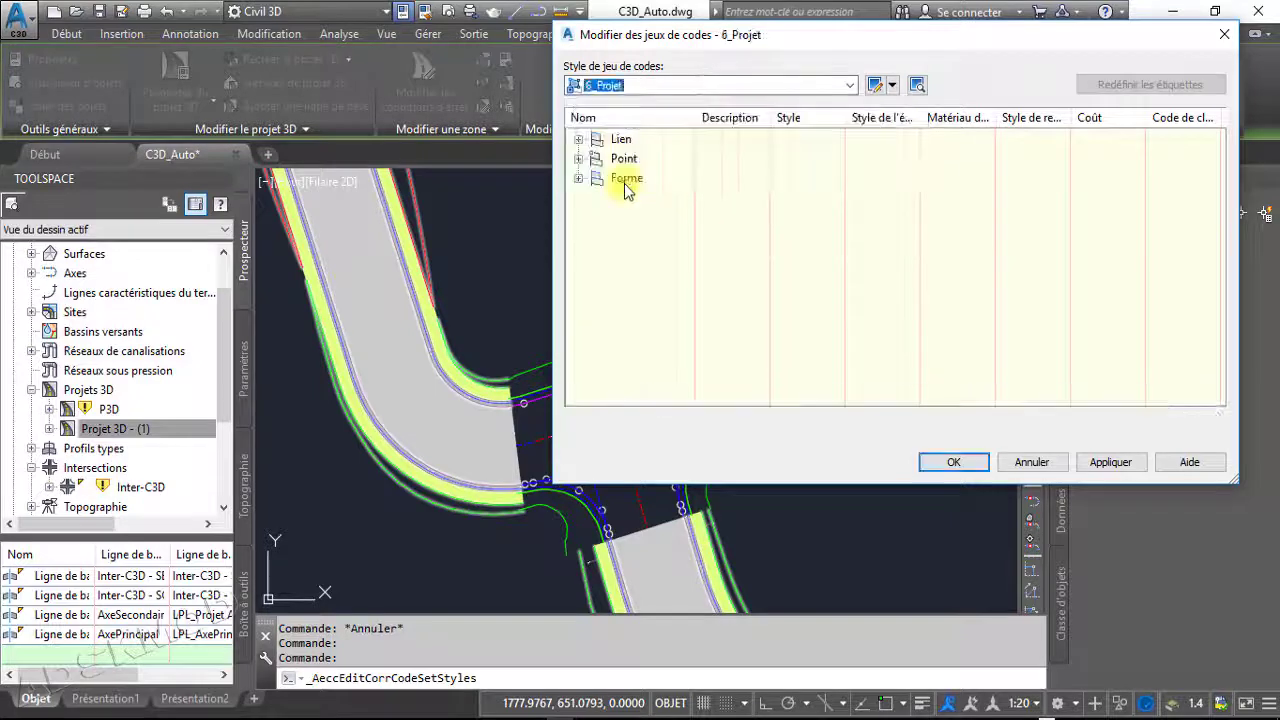
pyautogui.click(953, 462)
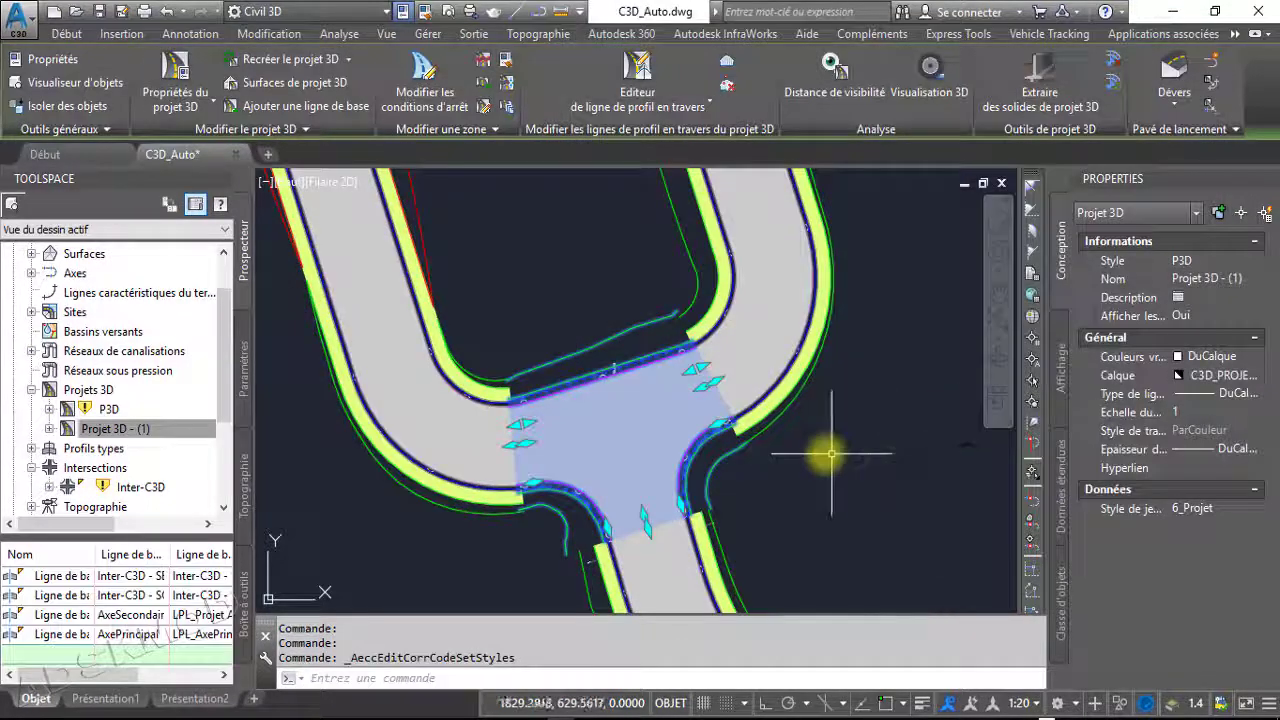
pyautogui.press('Escape')
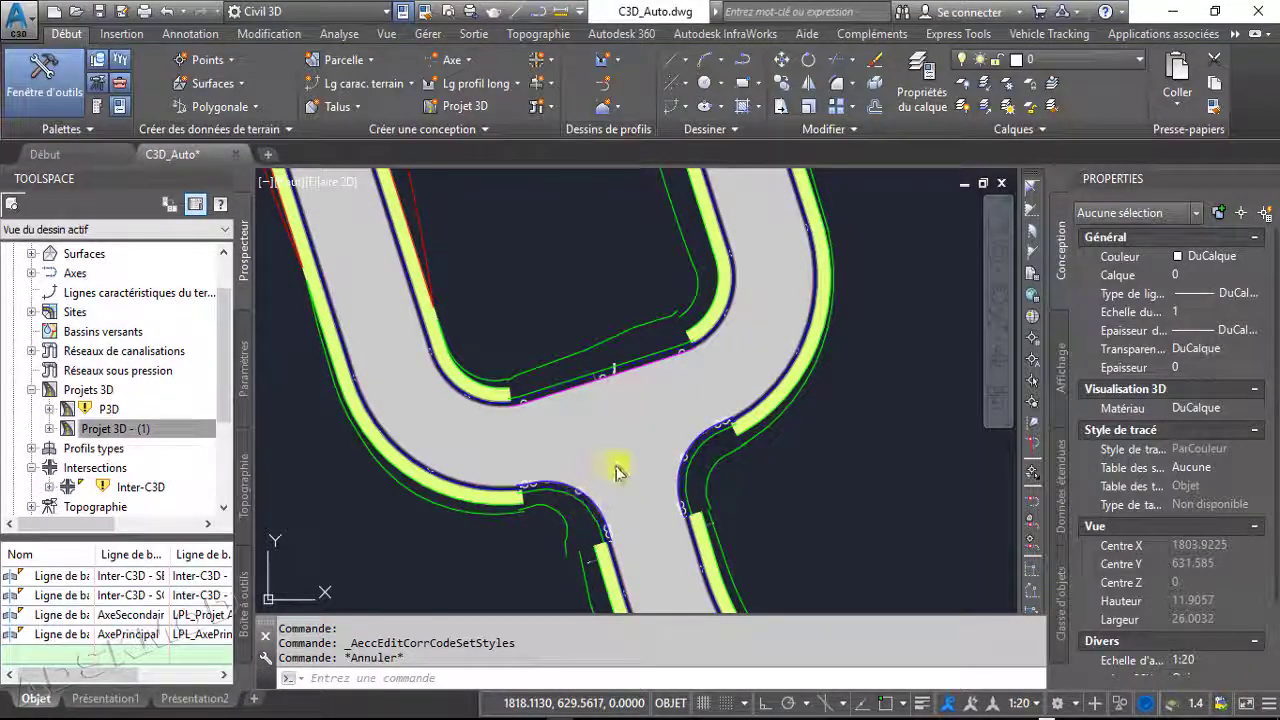
# Examine the sidewalk and slope edges where the intersection corridor meets the adjoining road corridors
pyautogui.moveTo(708, 484)
pyautogui.mouseDown(button='middle')
pyautogui.moveTo(700, 400)
pyautogui.moveTo(728, 471)
pyautogui.mouseUp(button='middle')
pyautogui.scroll(4, 507, 385)
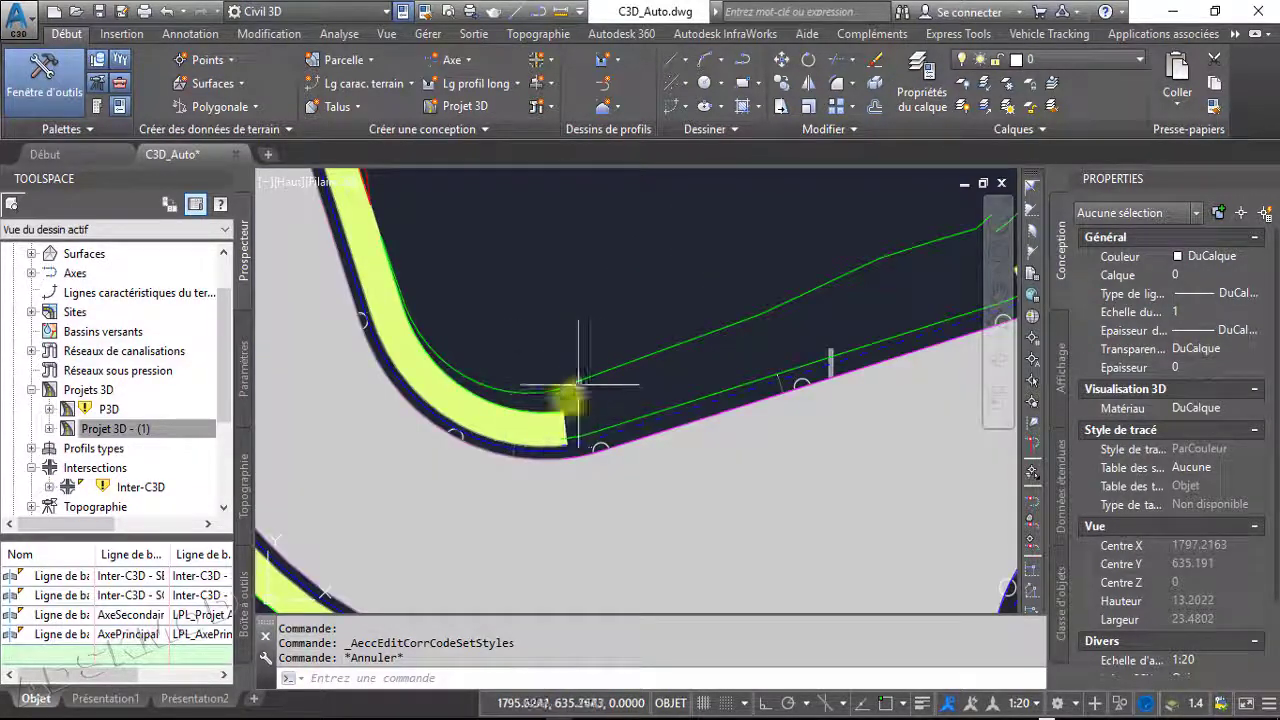
pyautogui.moveTo(622, 369); pyautogui.dragTo(618, 372, button='middle')
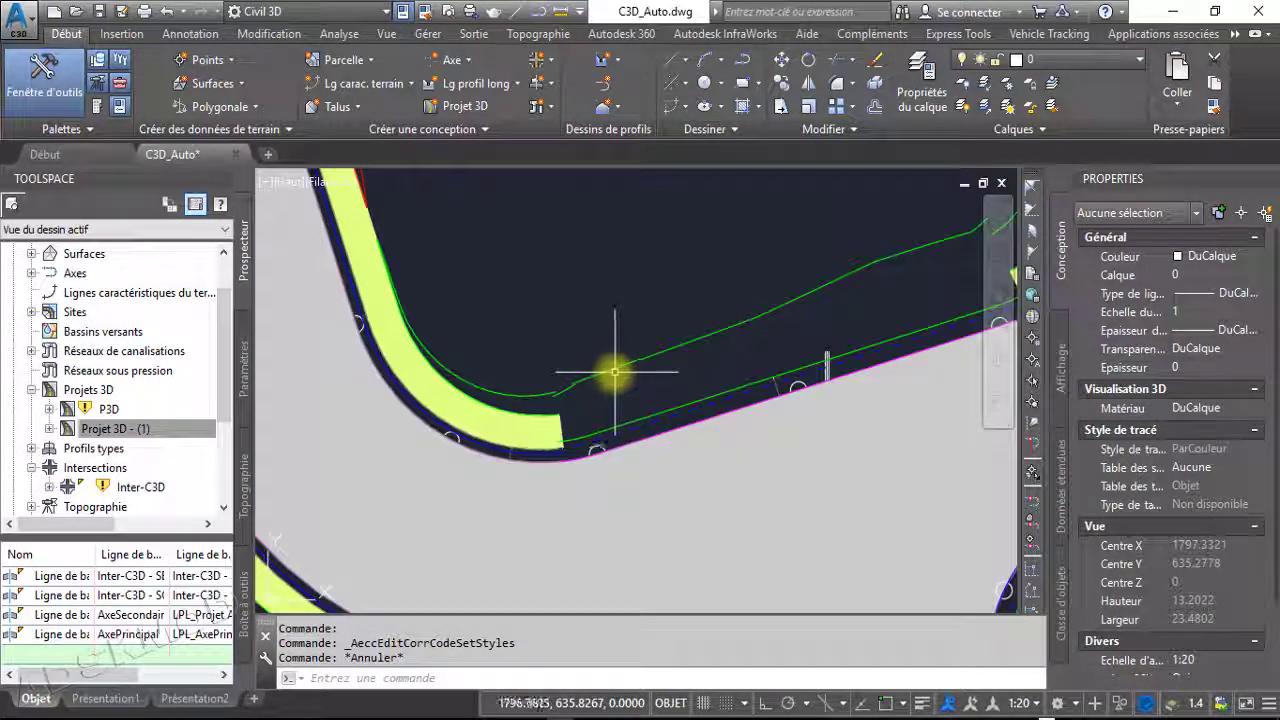
pyautogui.scroll(-2, 614, 372)
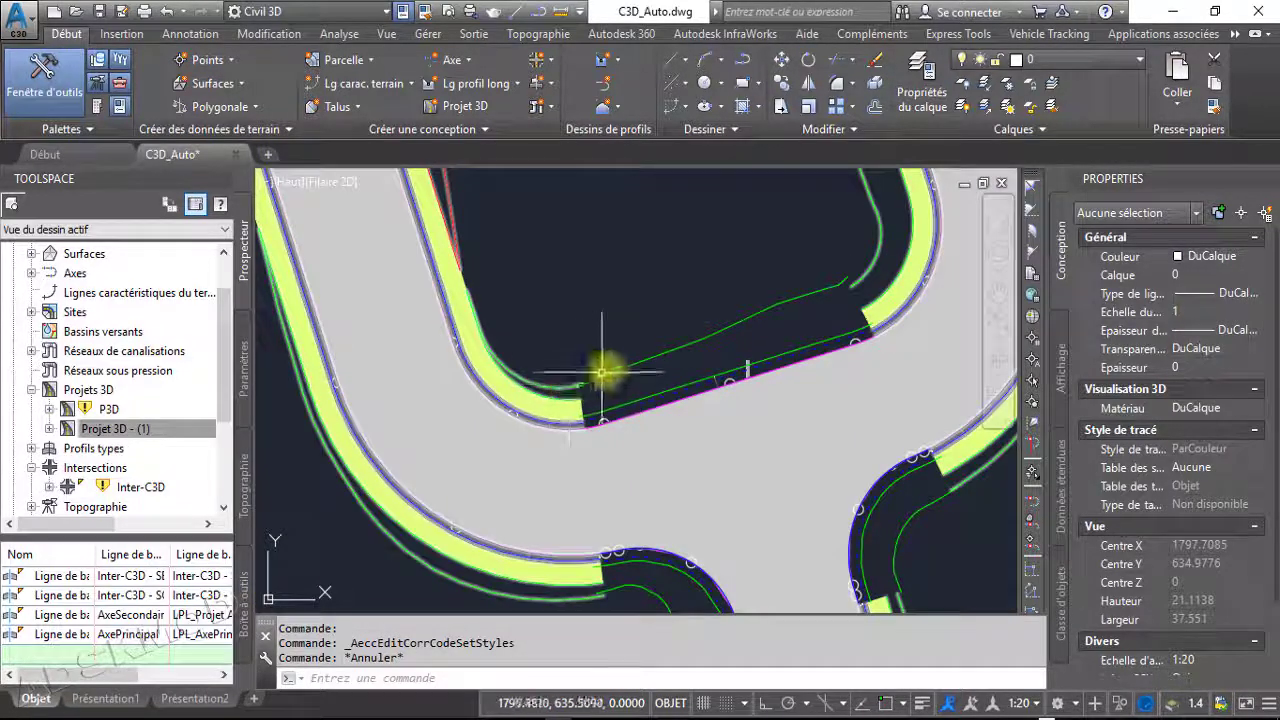
pyautogui.moveTo(693, 569); pyautogui.dragTo(657, 412, button='middle')
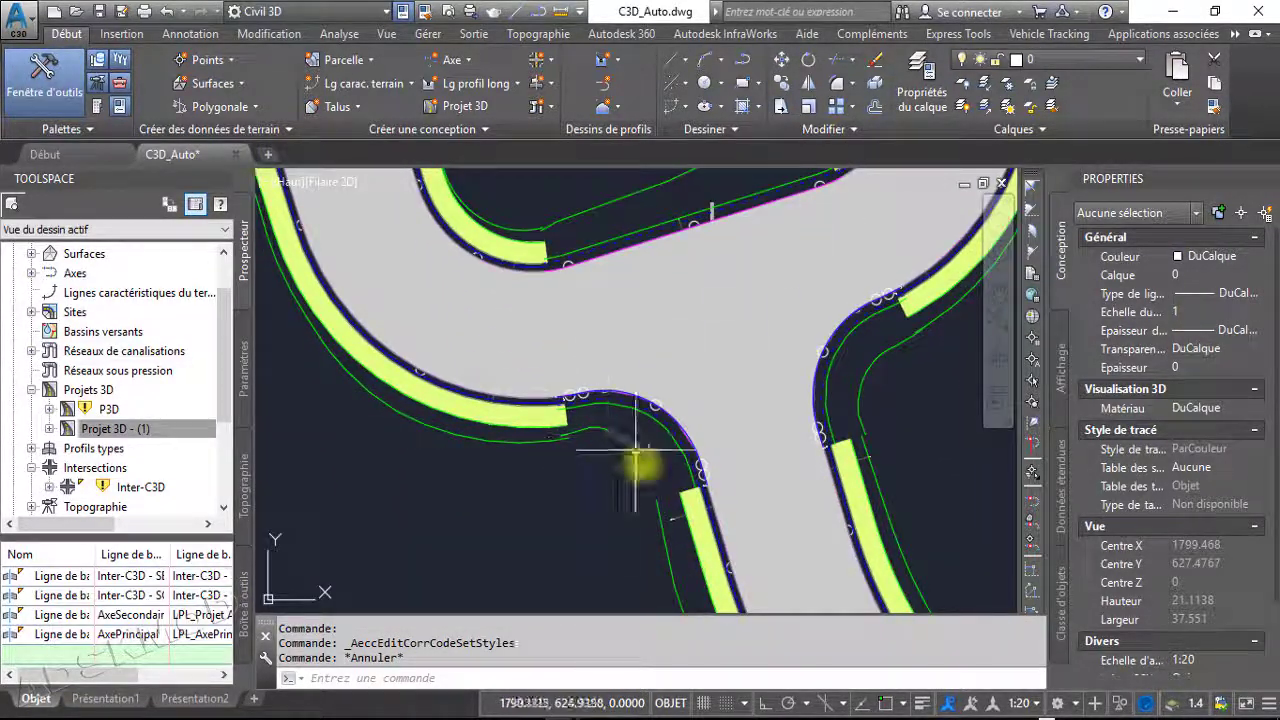
pyautogui.moveTo(648, 508); pyautogui.dragTo(527, 478, button='middle')
pyautogui.scroll(-6, 528, 478)
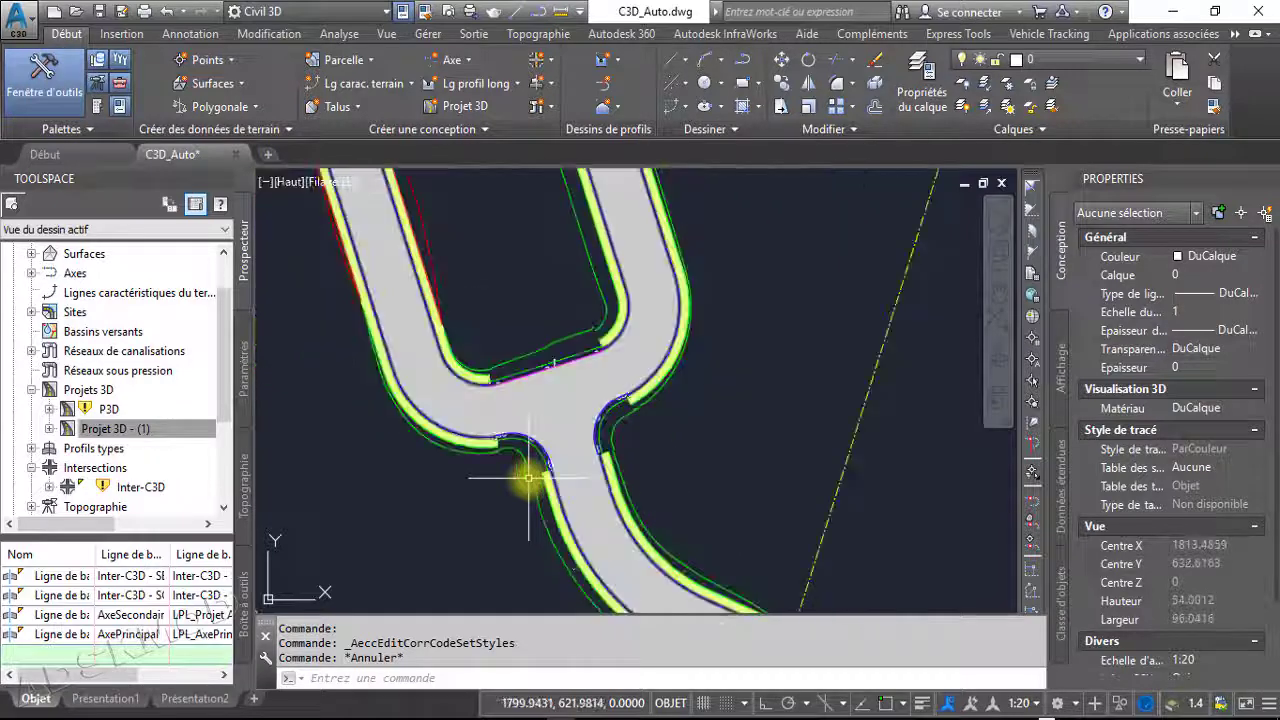
pyautogui.scroll(-6, 538, 524)
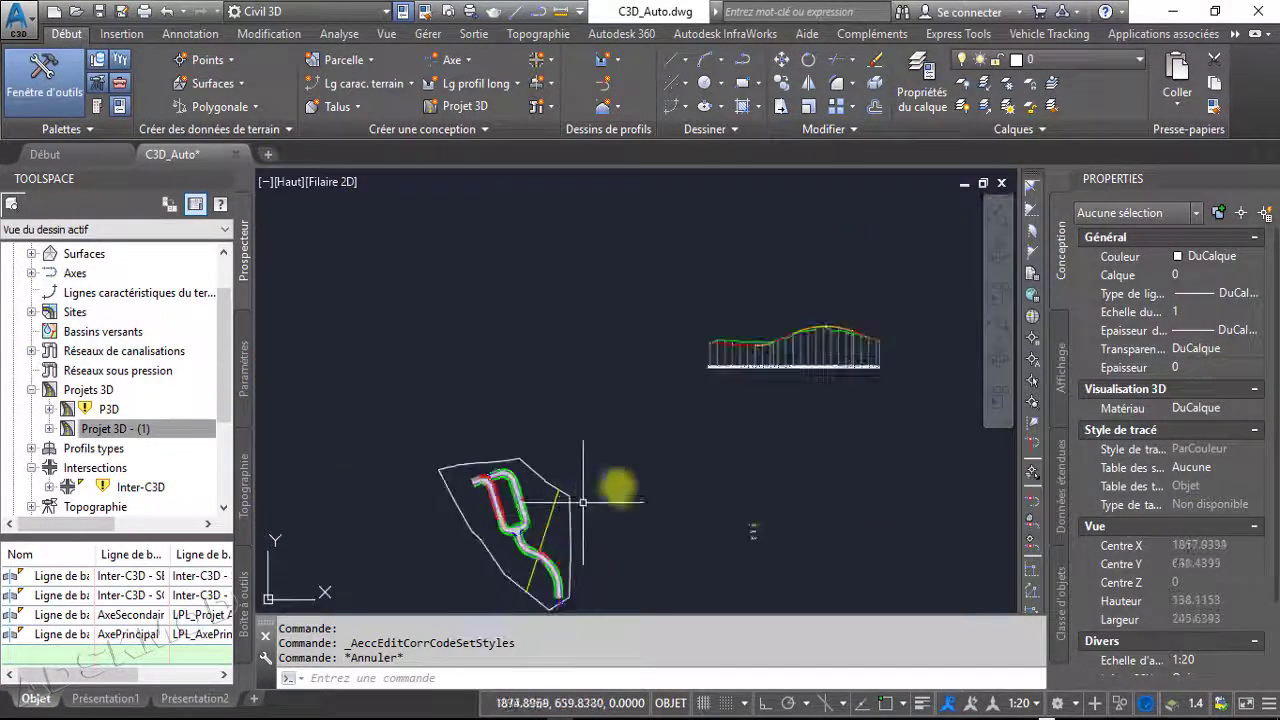
# Examine the pavement layers and cut and fill slopes of the Primary Road full-section assembly
pyautogui.scroll(4, 723, 380)
pyautogui.scroll(14, 757, 371)
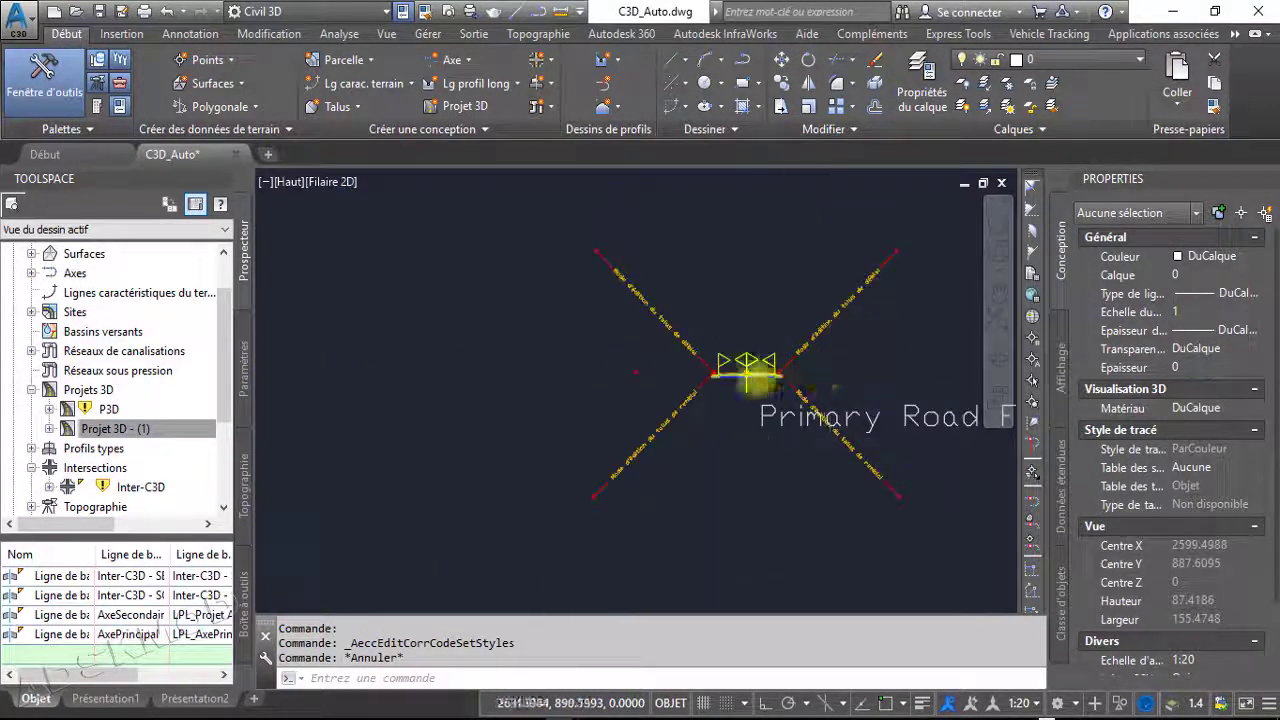
pyautogui.scroll(4, 673, 385)
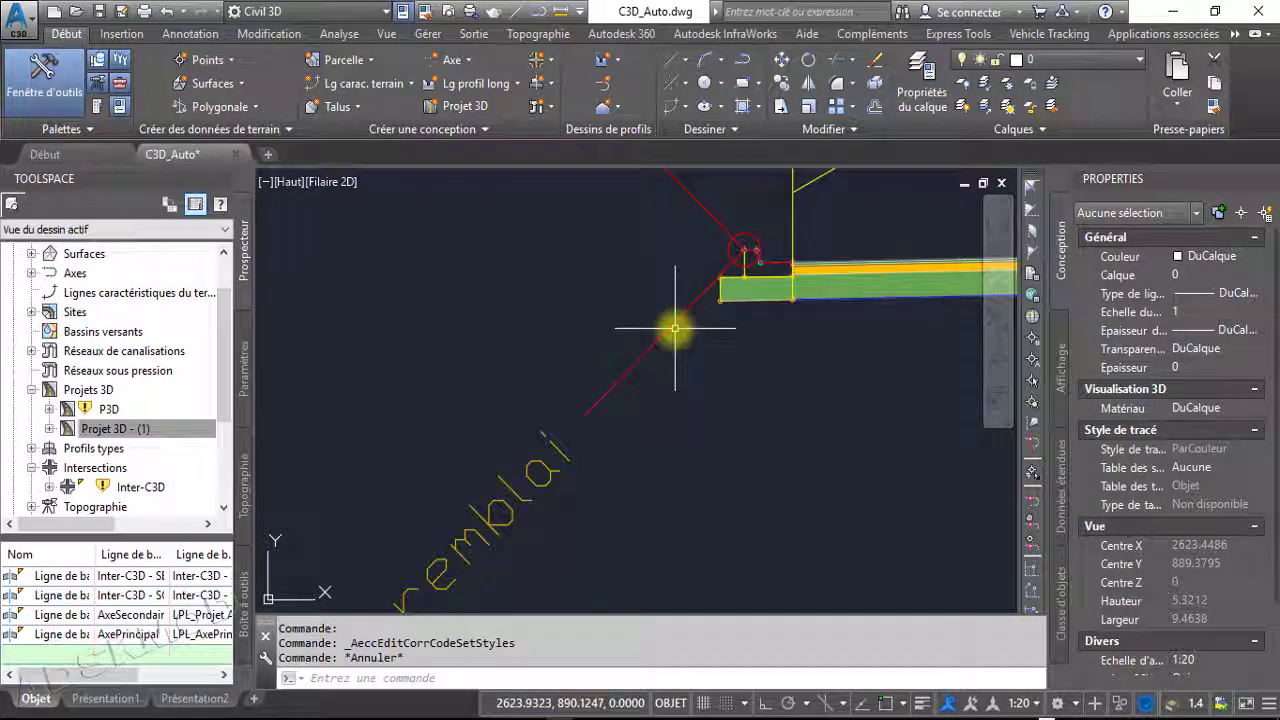
pyautogui.scroll(-7, 677, 320)
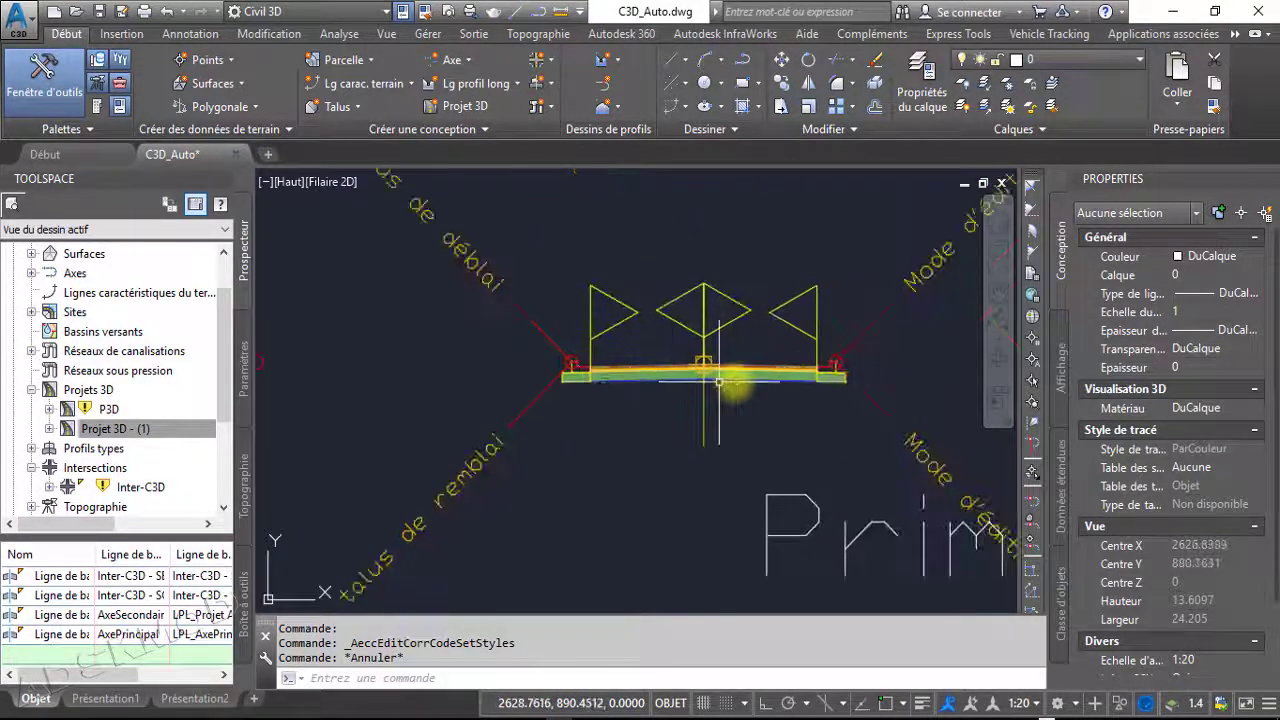
pyautogui.scroll(9, 712, 379)
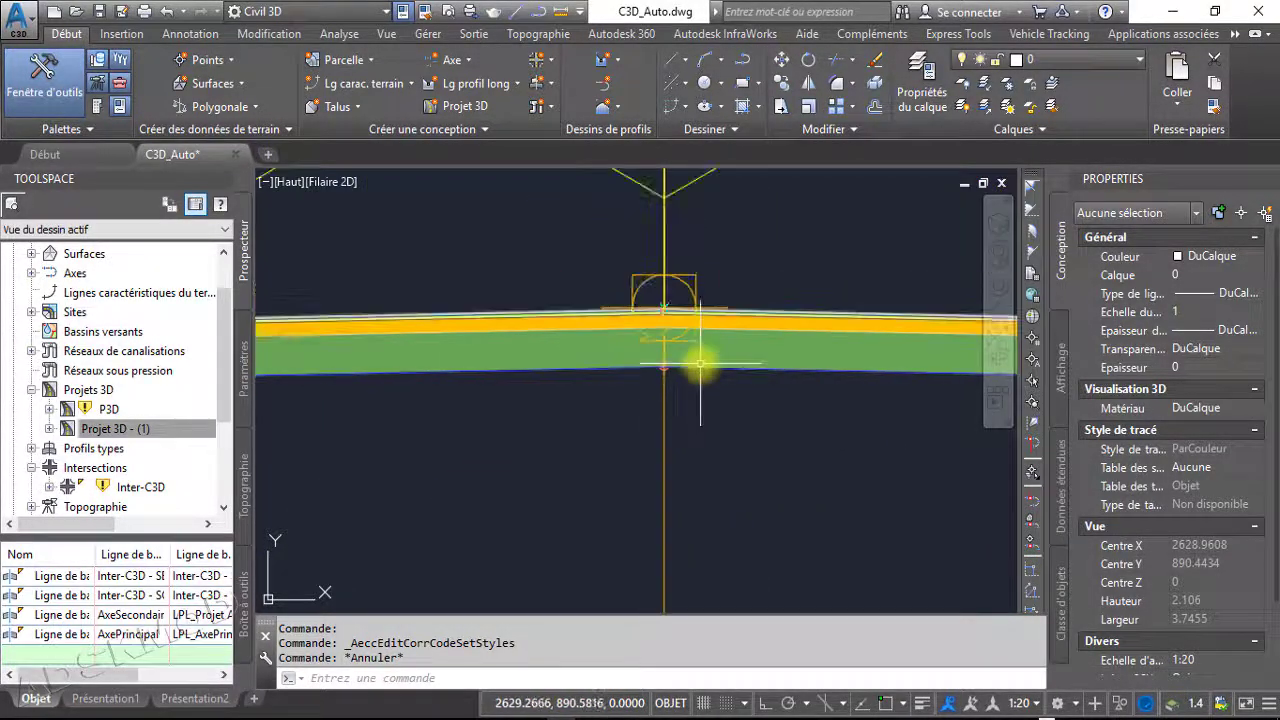
pyautogui.scroll(-6, 700, 362)
pyautogui.scroll(-15, 600, 523)
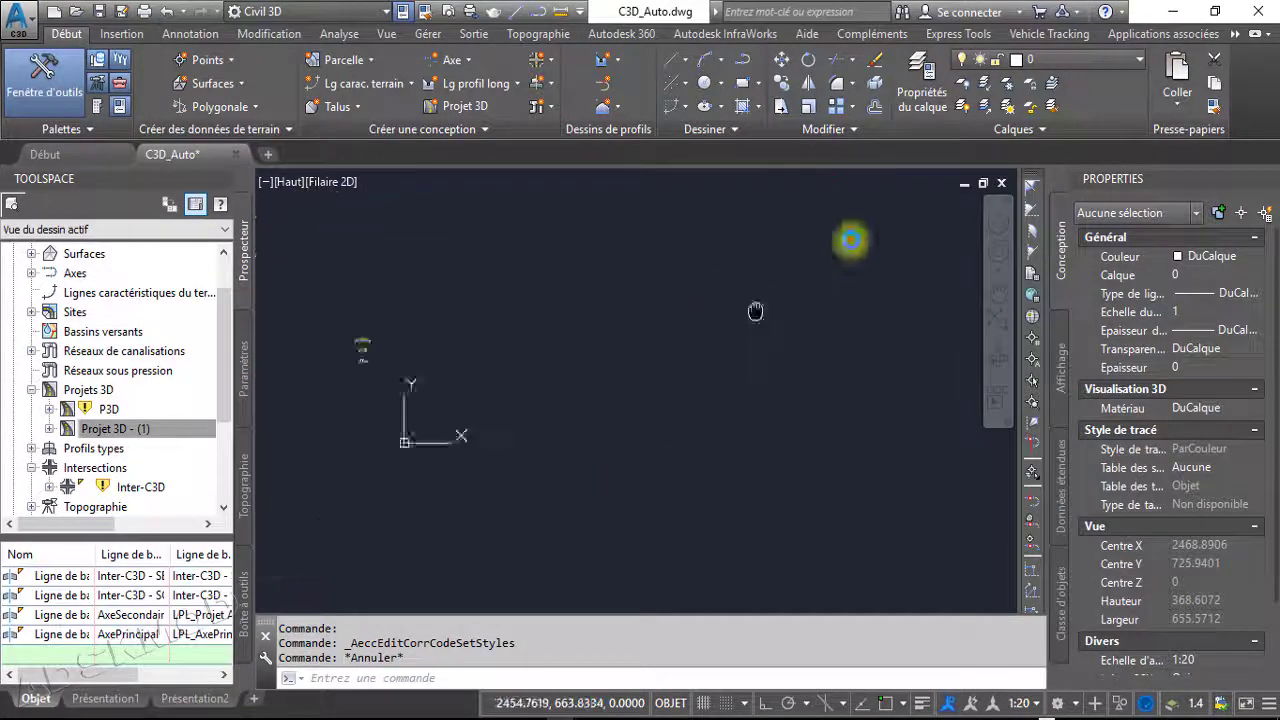
# Compare the pavement layers of the road project's lane assembly with those of the Primary Road Half Section - Daylight Left assembly
pyautogui.scroll(18, 505, 275)
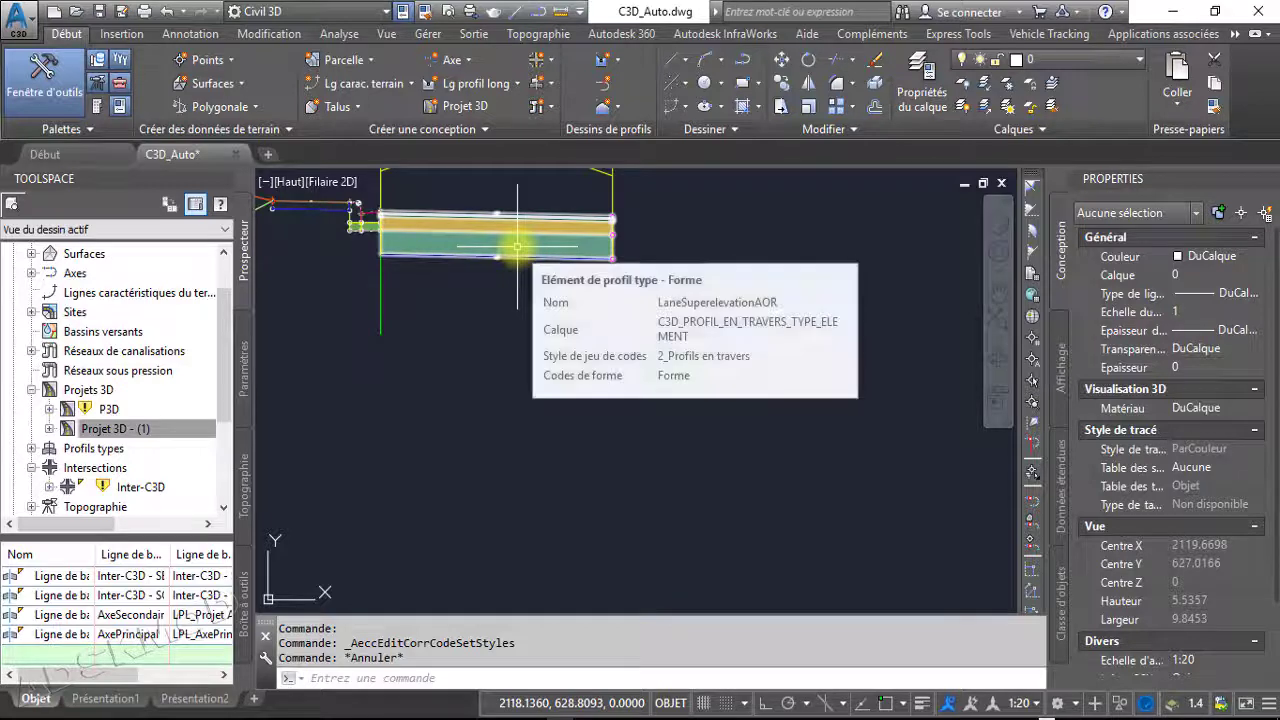
pyautogui.scroll(-6, 517, 246)
pyautogui.scroll(-20, 517, 246)
pyautogui.moveTo(905, 240); pyautogui.dragTo(715, 600, button='middle')
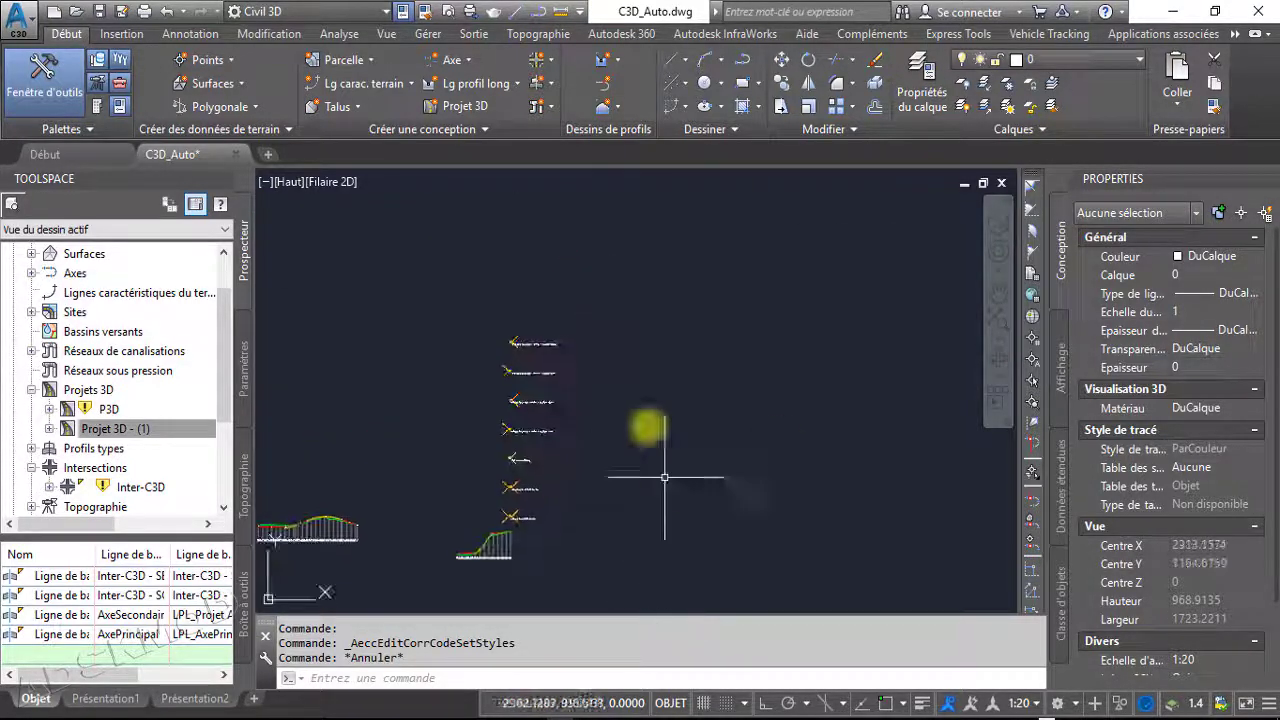
pyautogui.scroll(6, 475, 437)
pyautogui.scroll(20, 585, 408)
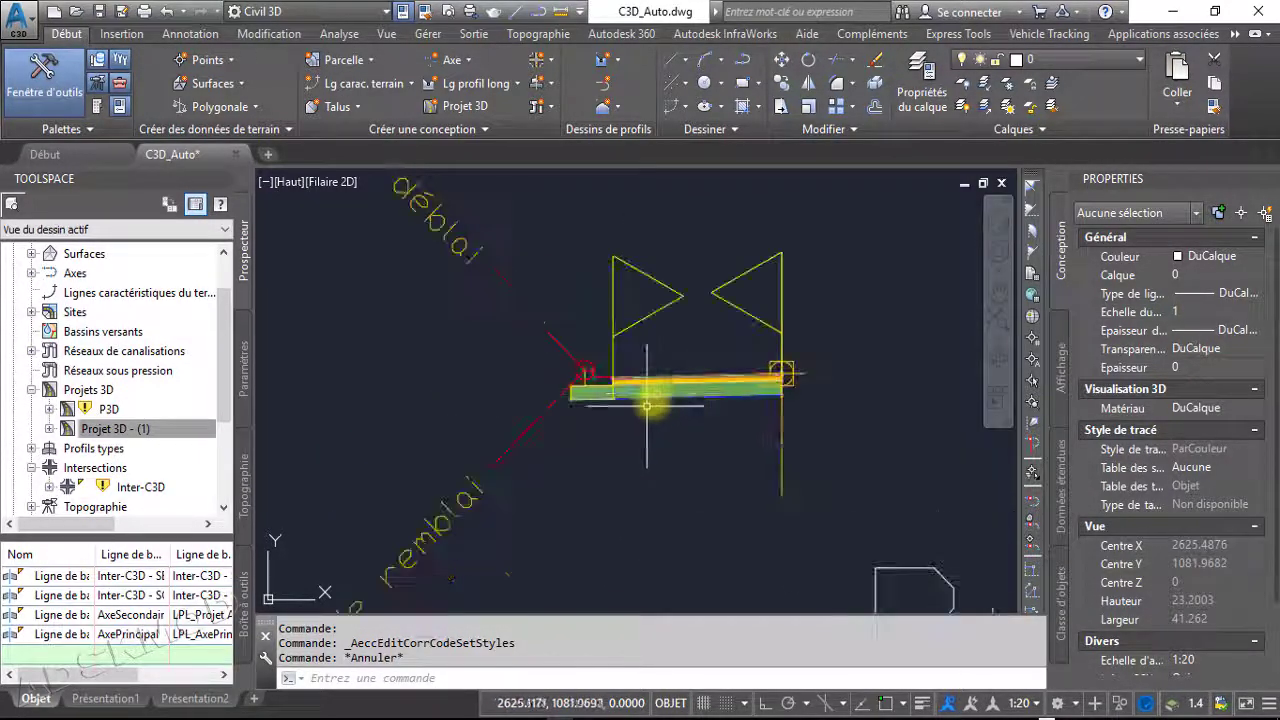
pyautogui.scroll(4, 643, 405)
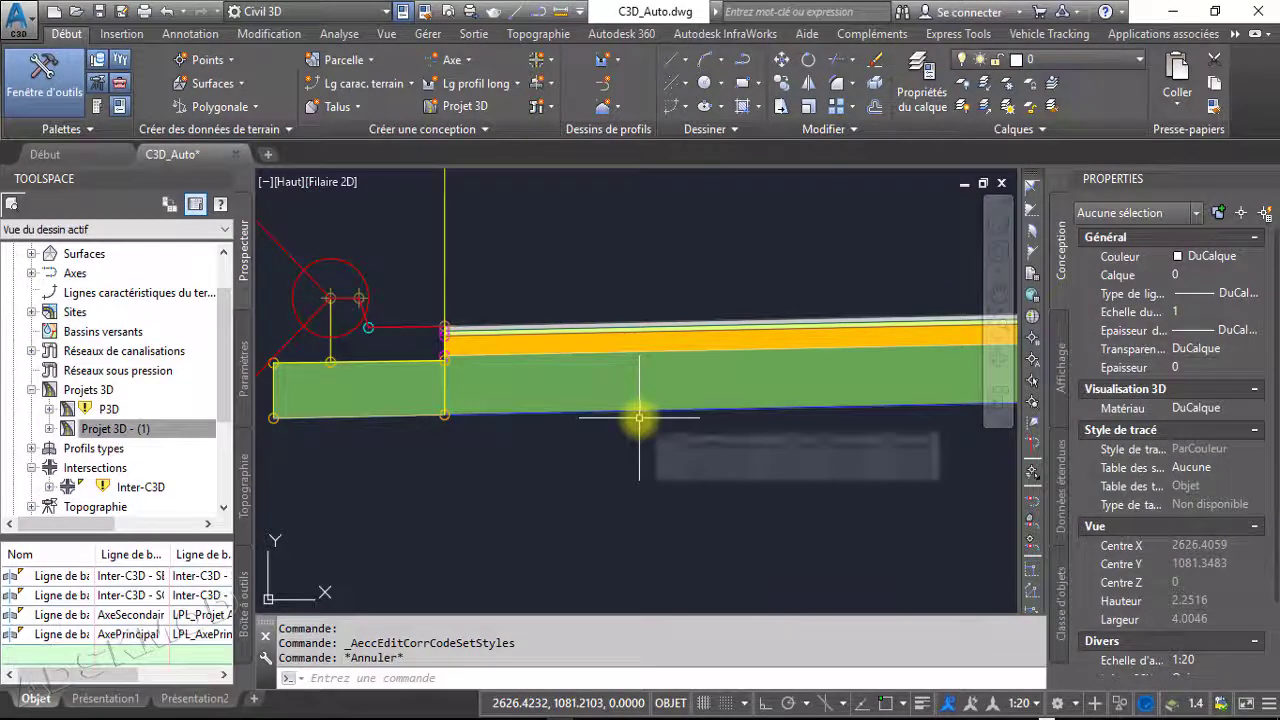
pyautogui.scroll(-8, 636, 415)
pyautogui.moveTo(630, 402); pyautogui.dragTo(668, 580, button='middle')
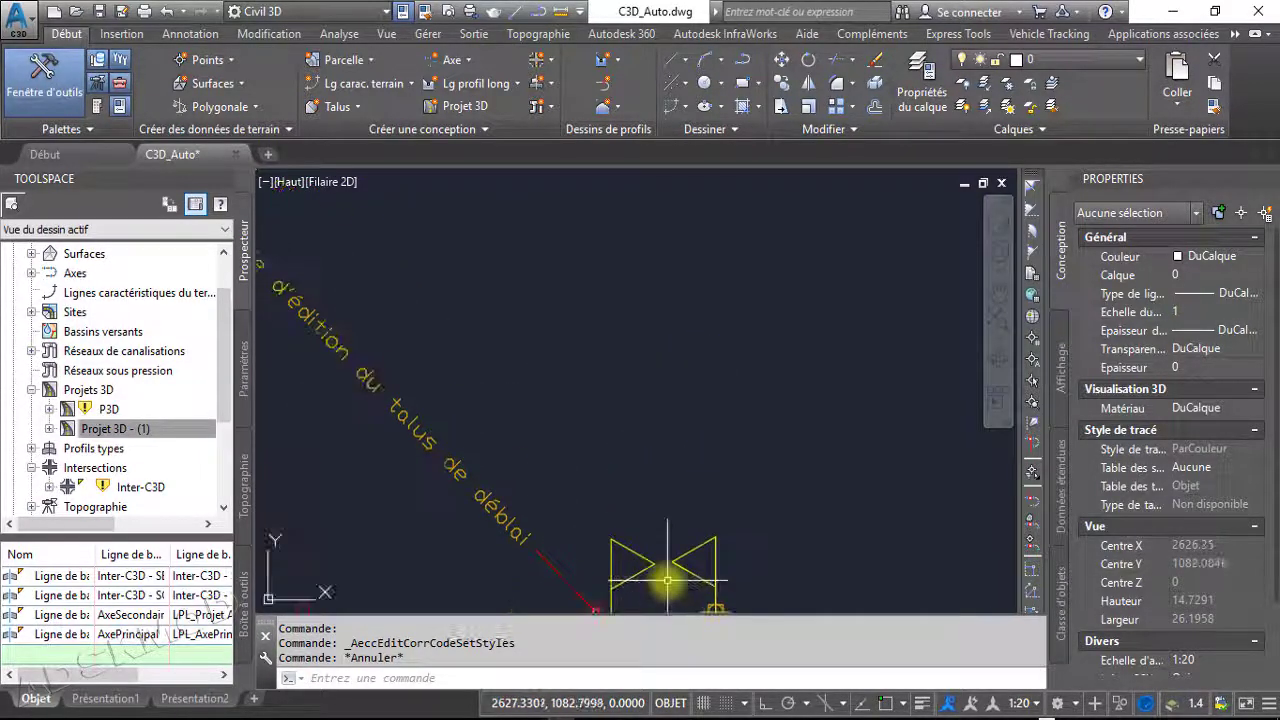
# Examine the pavement layers and side slopes of the Primary Road Half Section - Daylight Right assembly and its neighbouring assemblies
pyautogui.scroll(-6, 668, 580)
pyautogui.moveTo(806, 260); pyautogui.dragTo(800, 527, button='middle')
pyautogui.scroll(1, 636, 386)
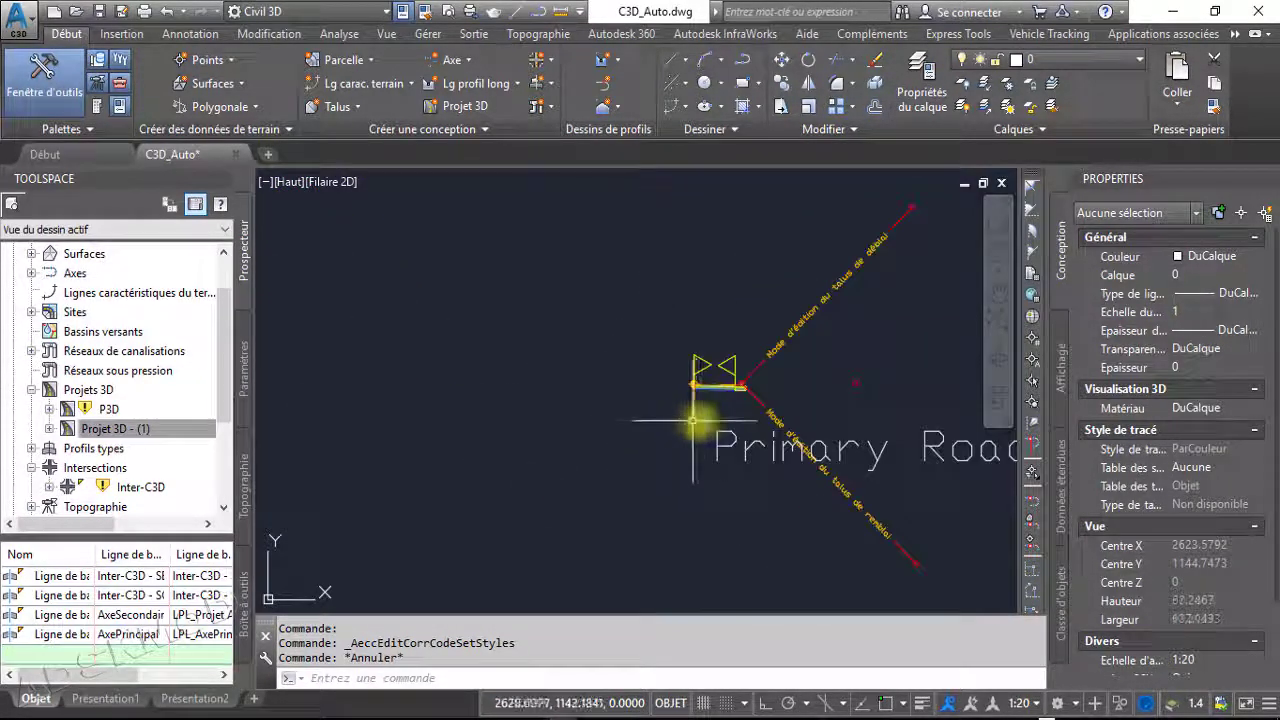
pyautogui.scroll(-2, 710, 422)
pyautogui.scroll(10, 718, 447)
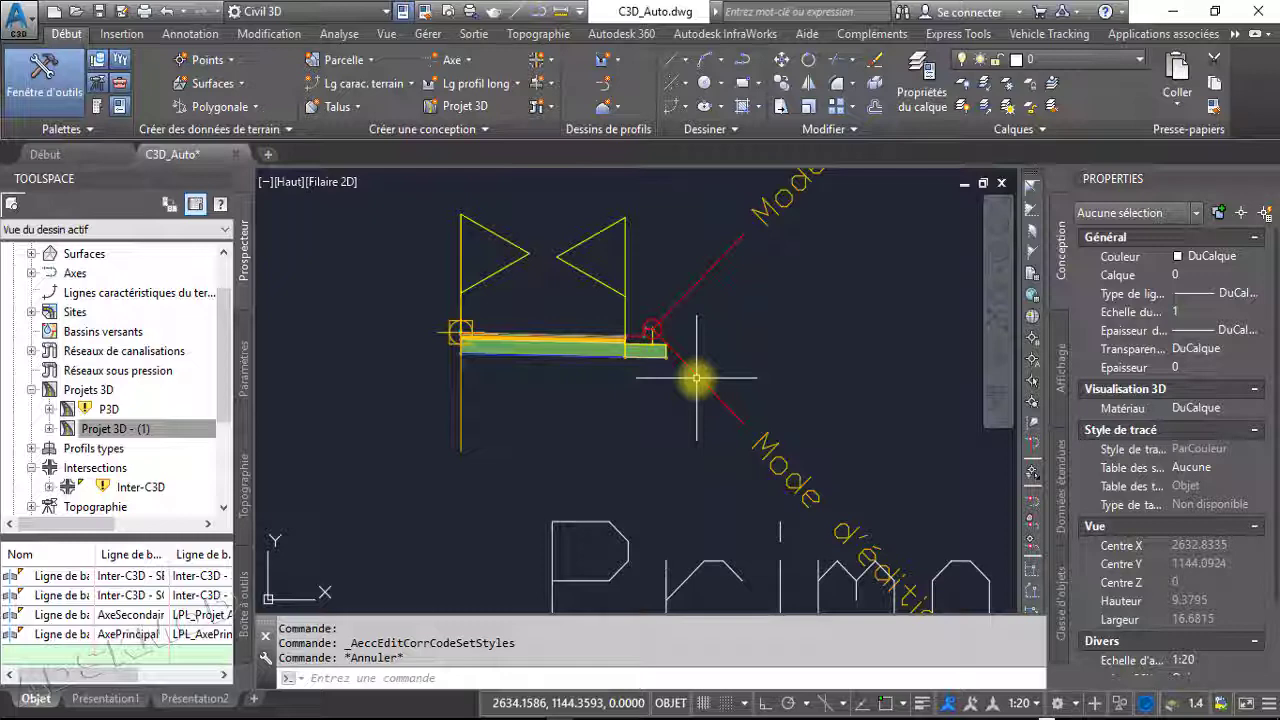
pyautogui.click(696, 378)
pyautogui.scroll(-4, 696, 378)
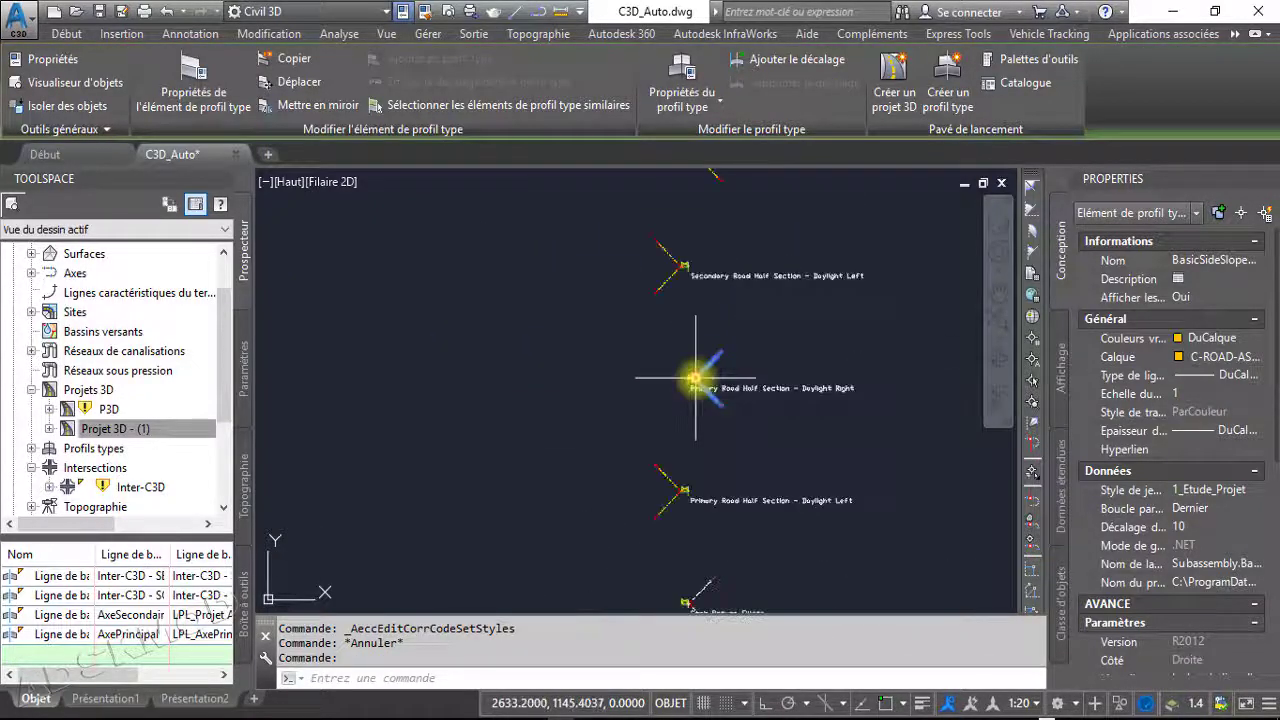
pyautogui.scroll(-5, 696, 378)
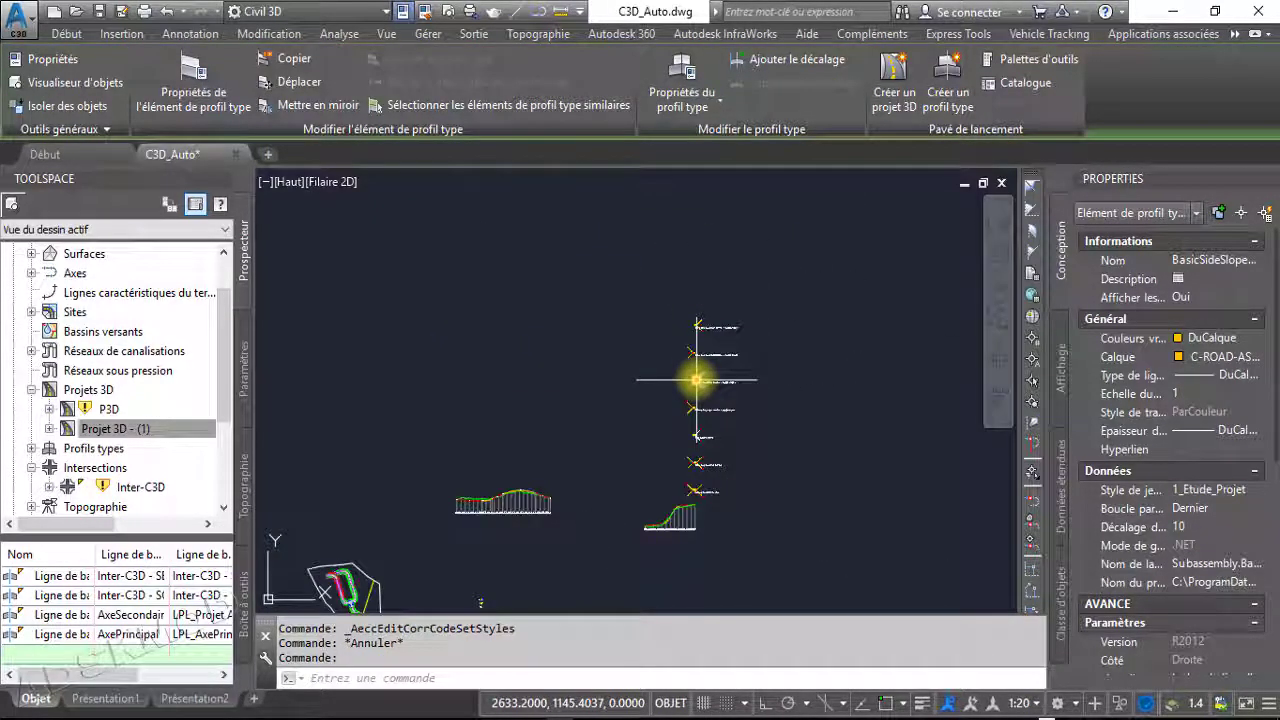
pyautogui.scroll(7, 696, 379)
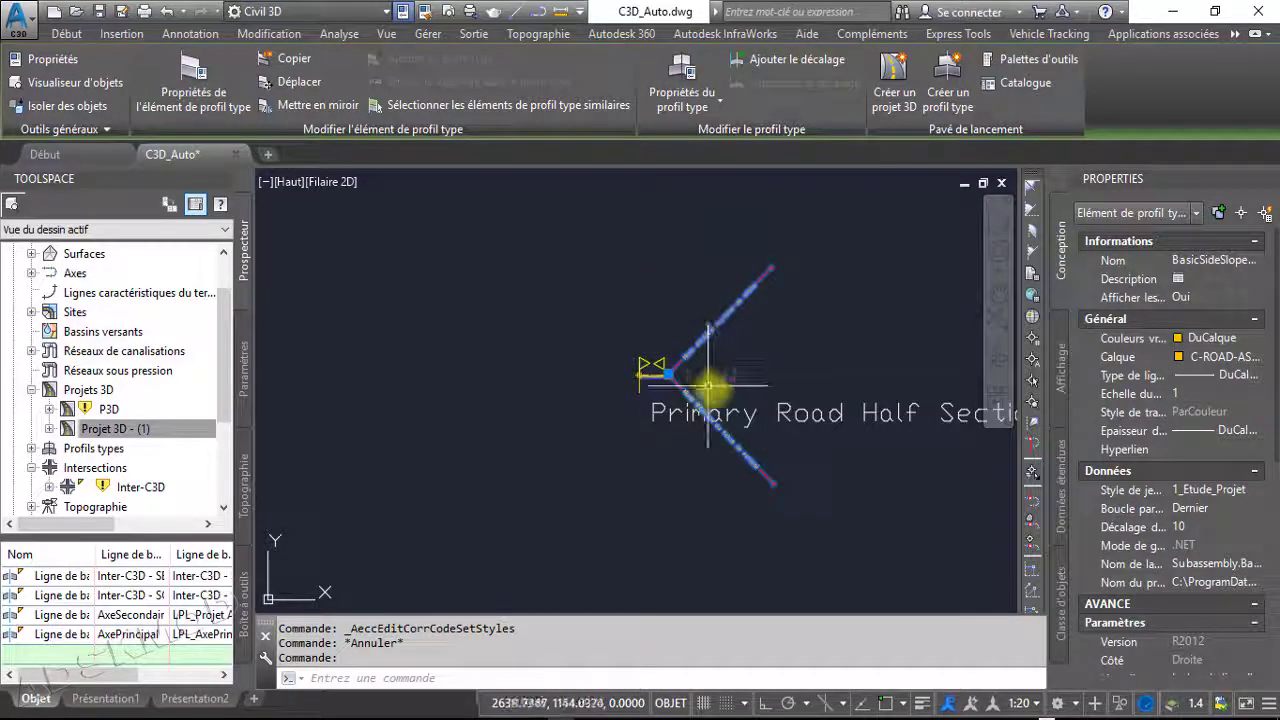
pyautogui.scroll(-5, 705, 390)
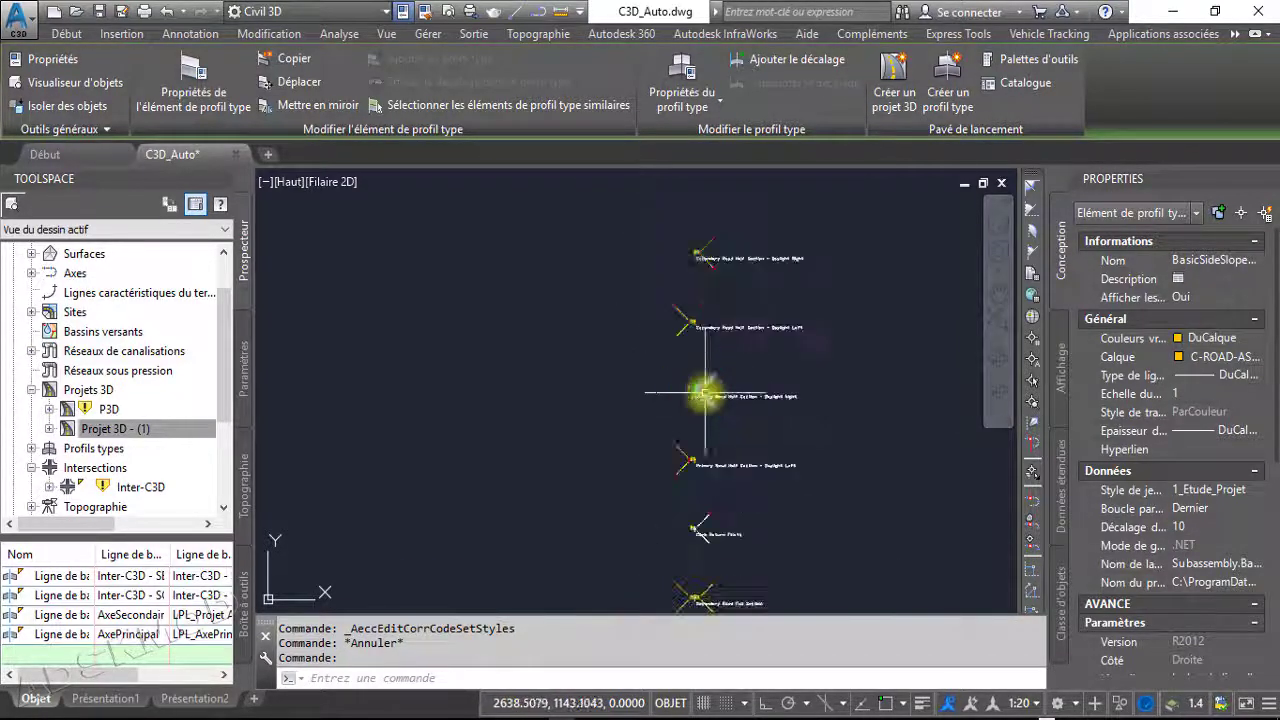
pyautogui.scroll(5, 707, 412)
pyautogui.press('Escape')
pyautogui.click(727, 409)
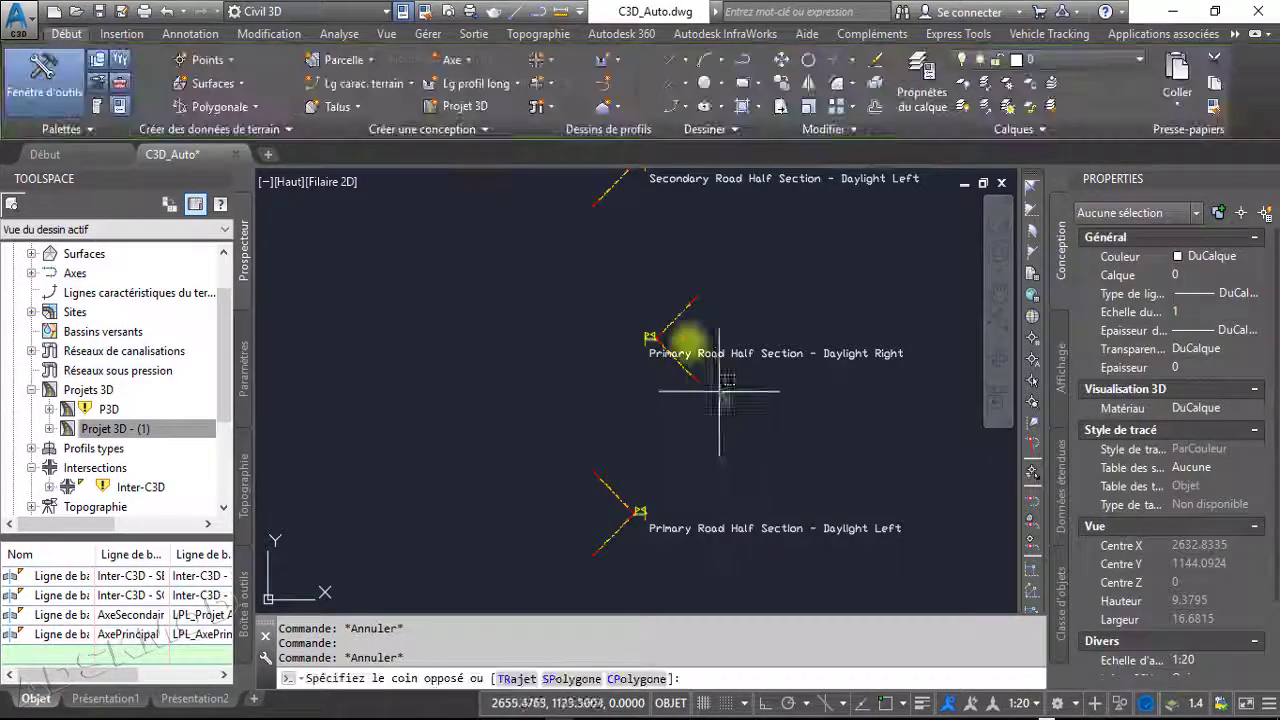
pyautogui.click(664, 275)
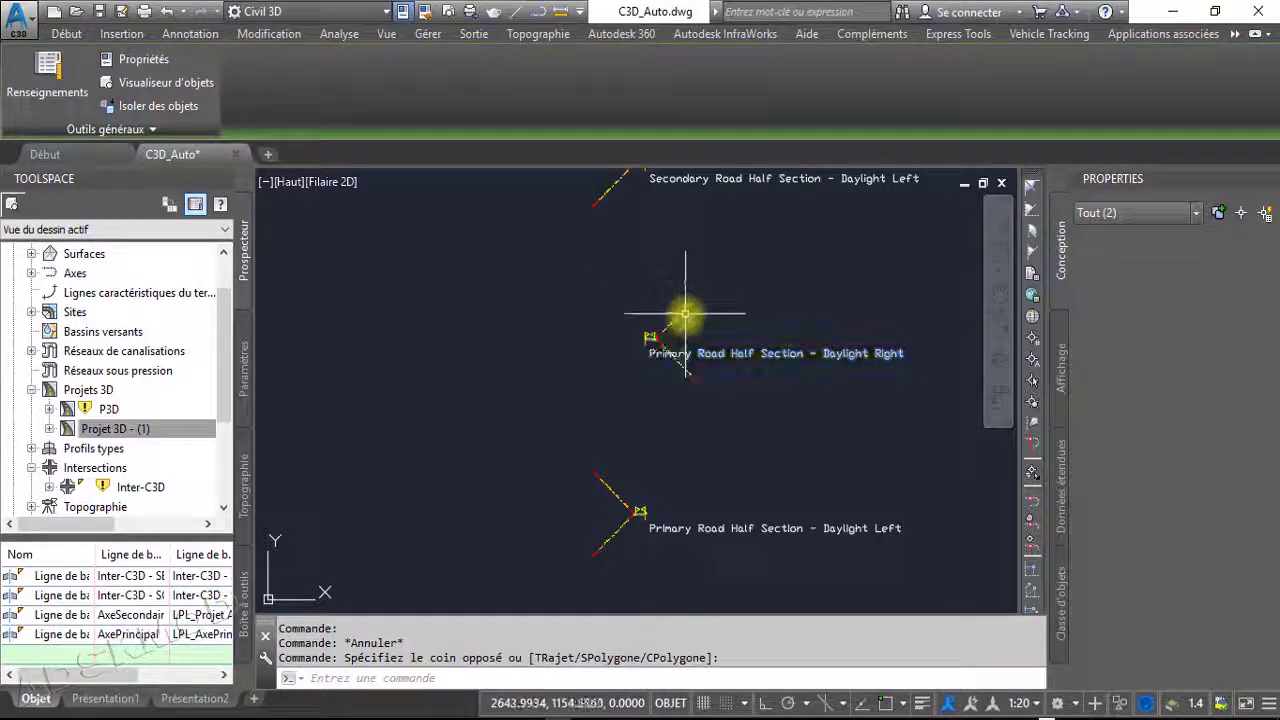
pyautogui.press('Escape')
pyautogui.click(683, 315)
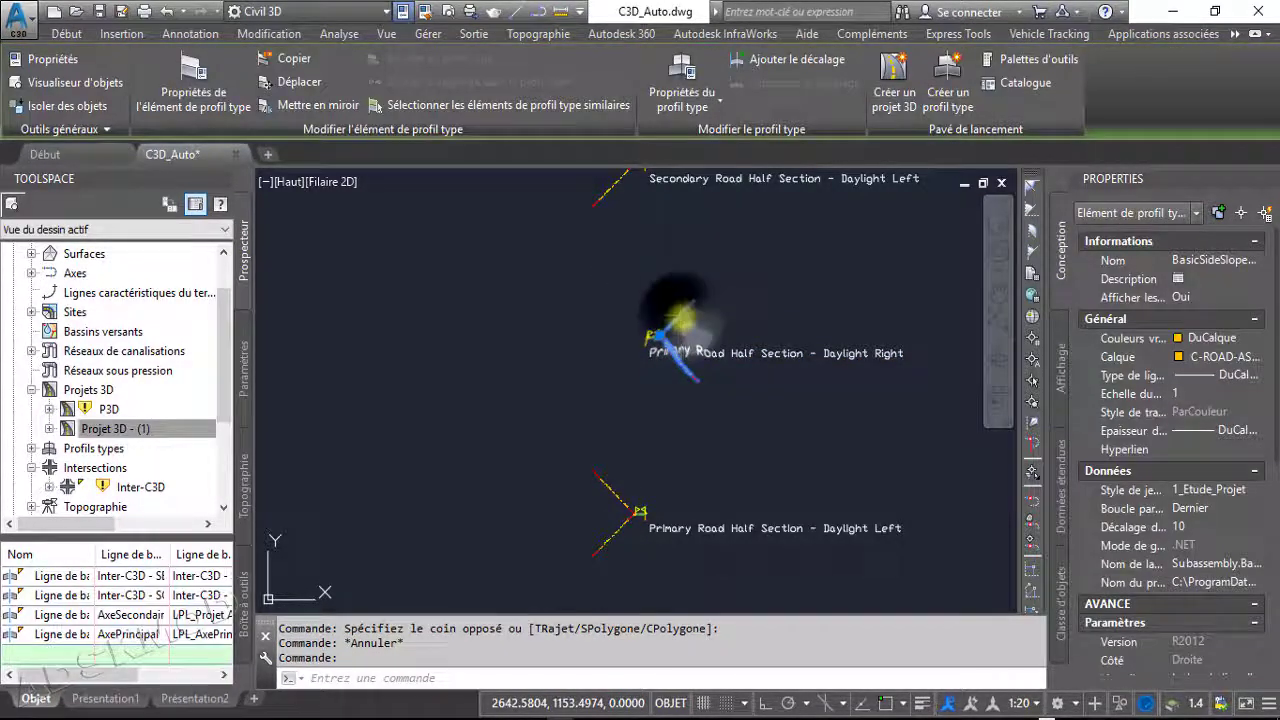
pyautogui.rightClick(681, 318)
pyautogui.click(944, 703)
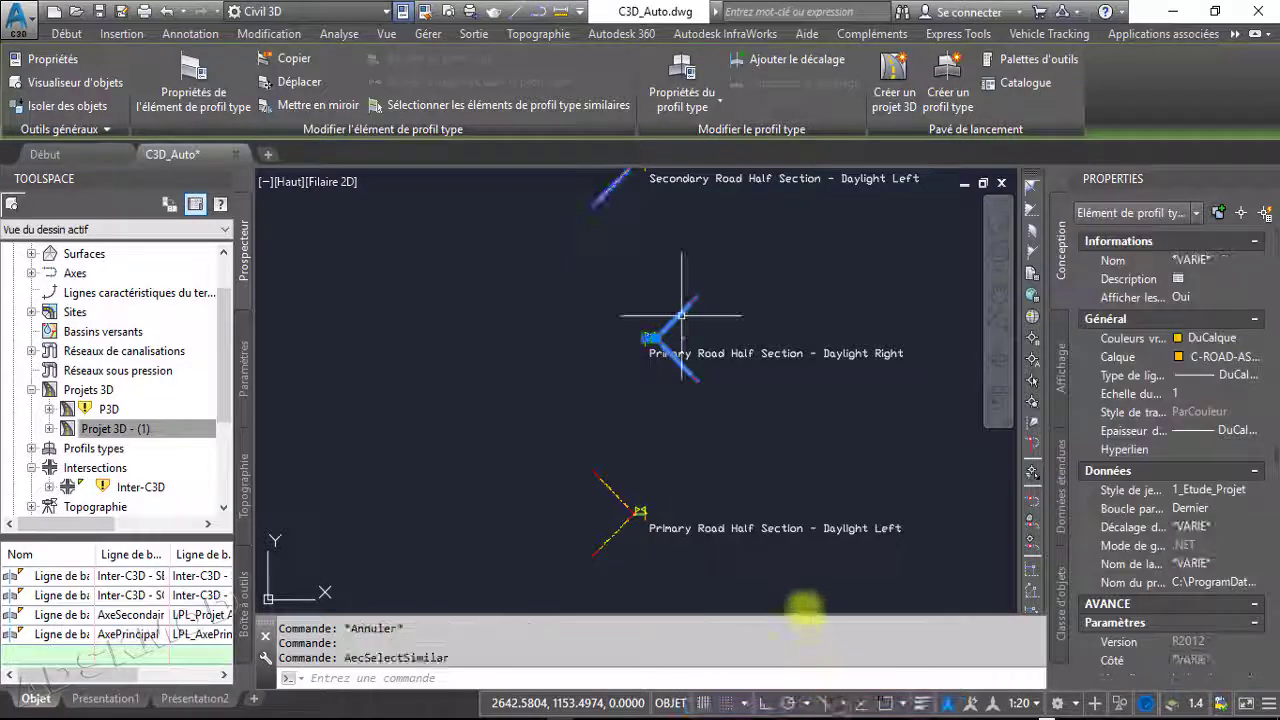
pyautogui.scroll(3, 681, 398)
pyautogui.moveTo(681, 398); pyautogui.dragTo(686, 528, button='middle')
pyautogui.press('Escape')
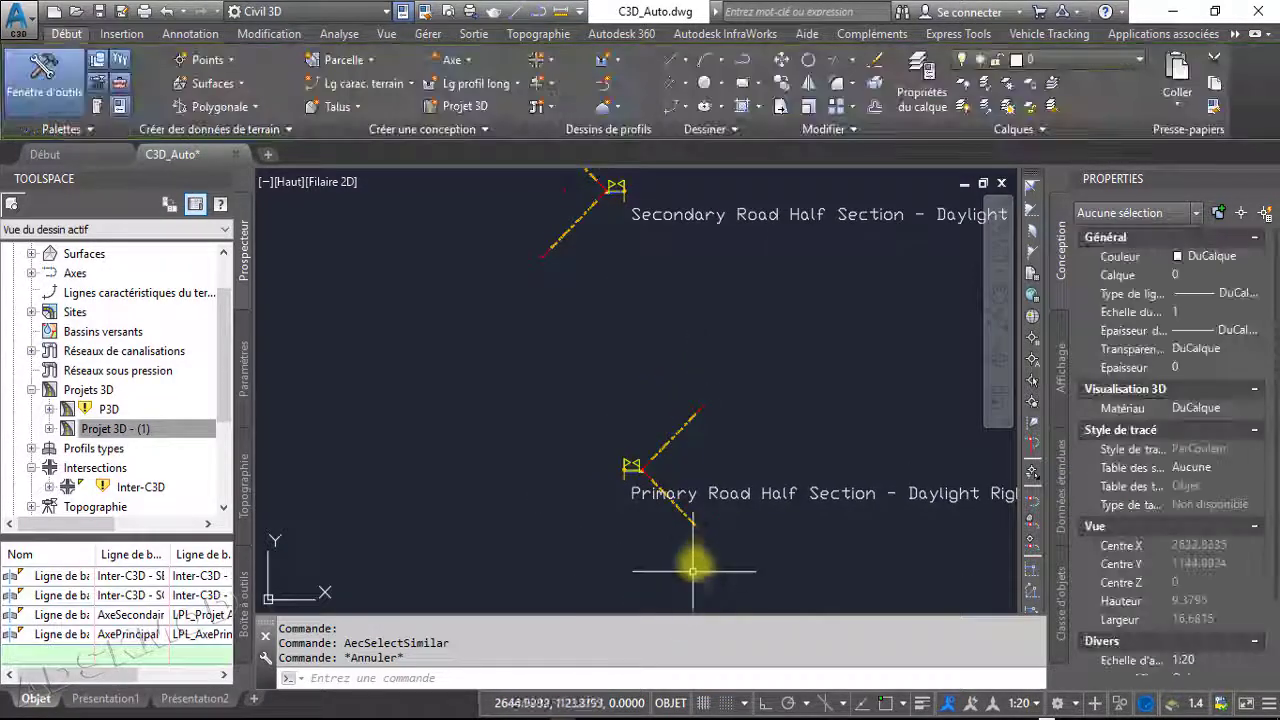
# Delete the cut and fill side slopes from the four half-section assemblies, Curb Return Fillets and both sides of the two full-section assemblies
pyautogui.click(694, 524)
pyautogui.scroll(-4, 694, 524)
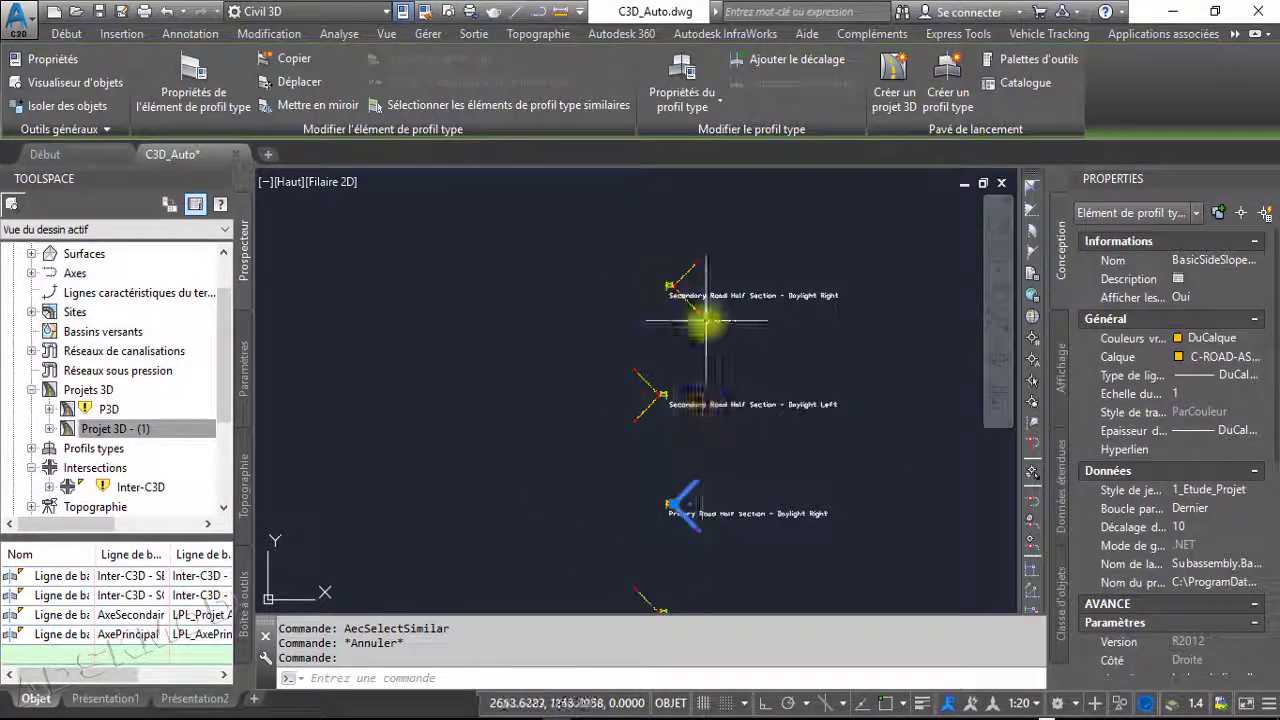
pyautogui.click(645, 530)
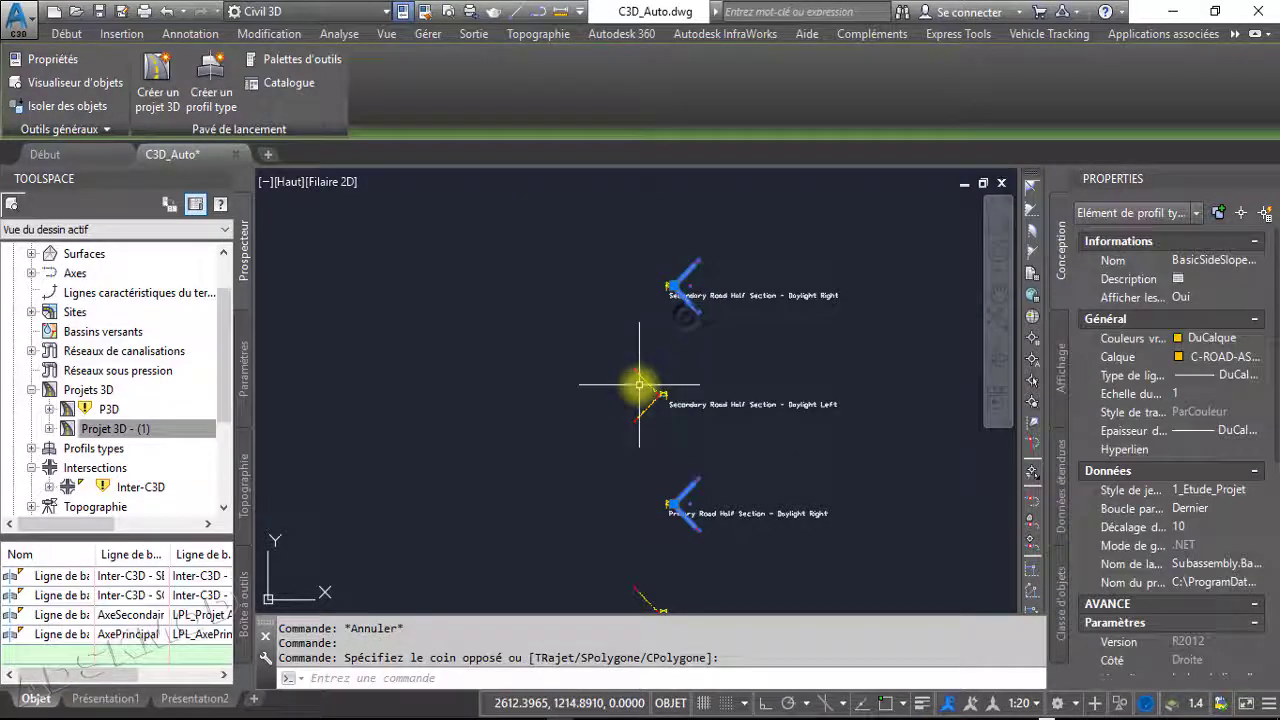
pyautogui.moveTo(645, 530); pyautogui.dragTo(686, 329, button='middle')
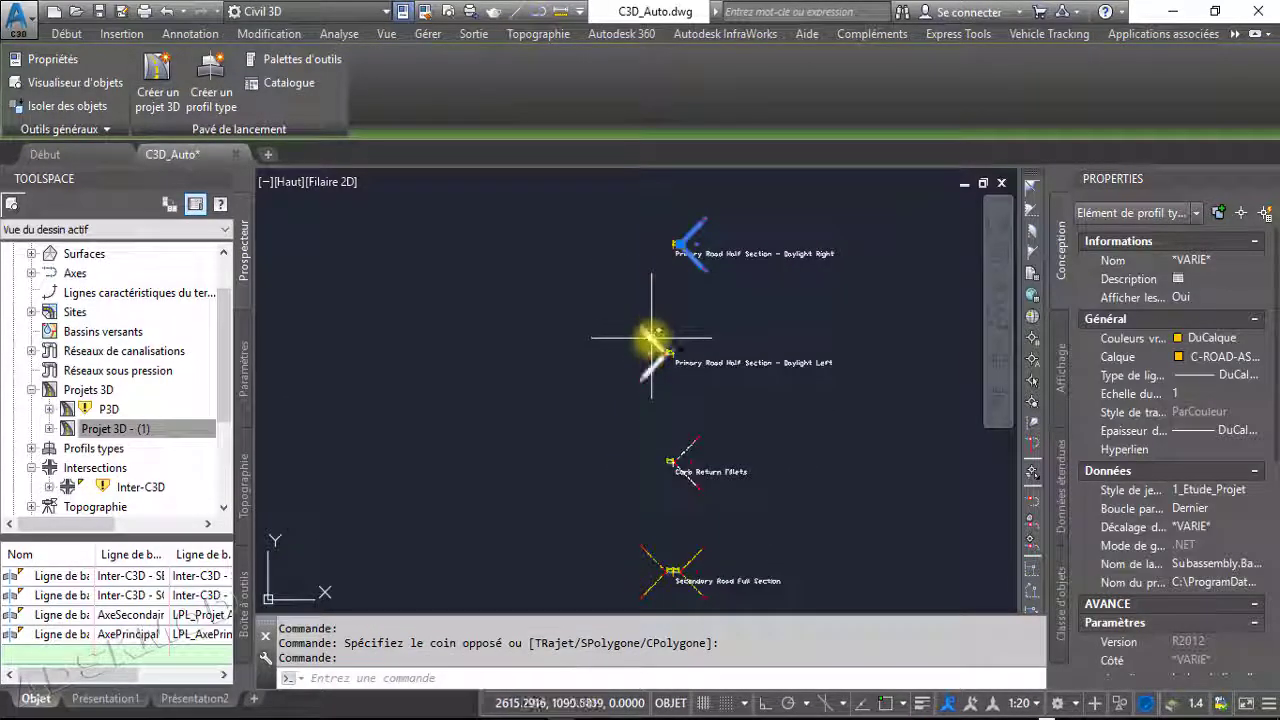
pyautogui.click(696, 478)
pyautogui.click(688, 499)
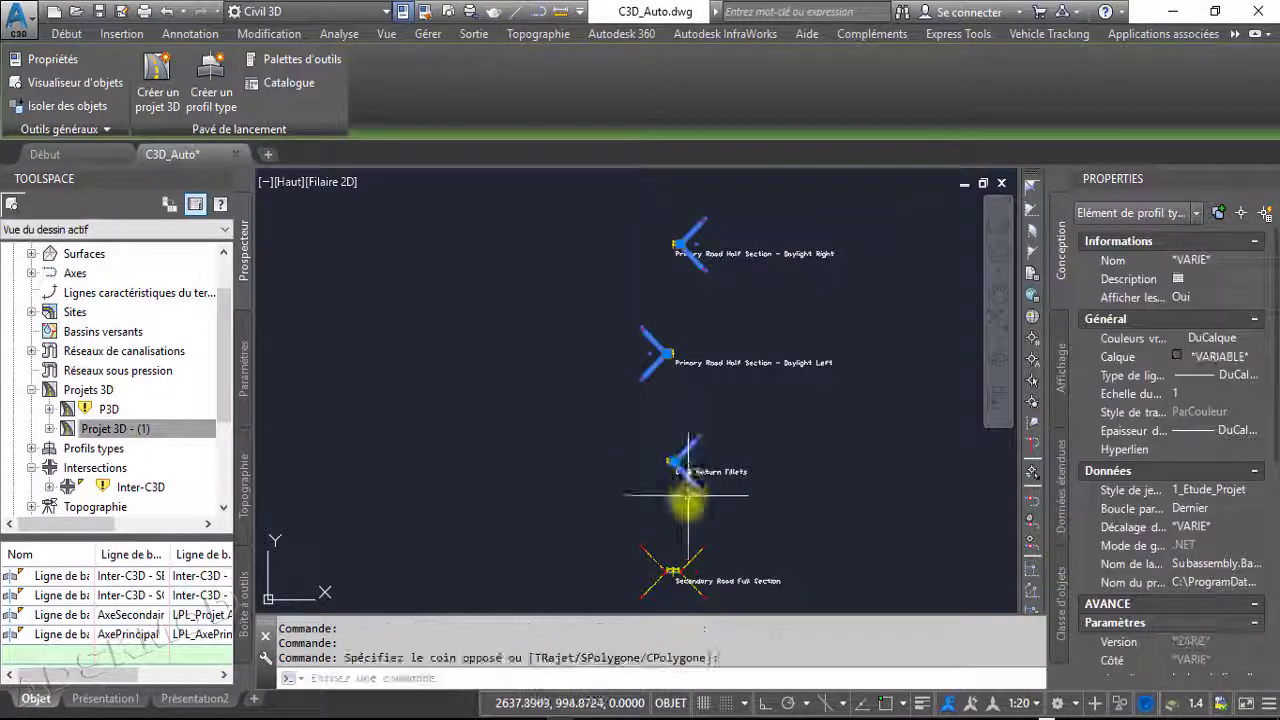
pyautogui.moveTo(686, 502); pyautogui.dragTo(713, 291, button='middle')
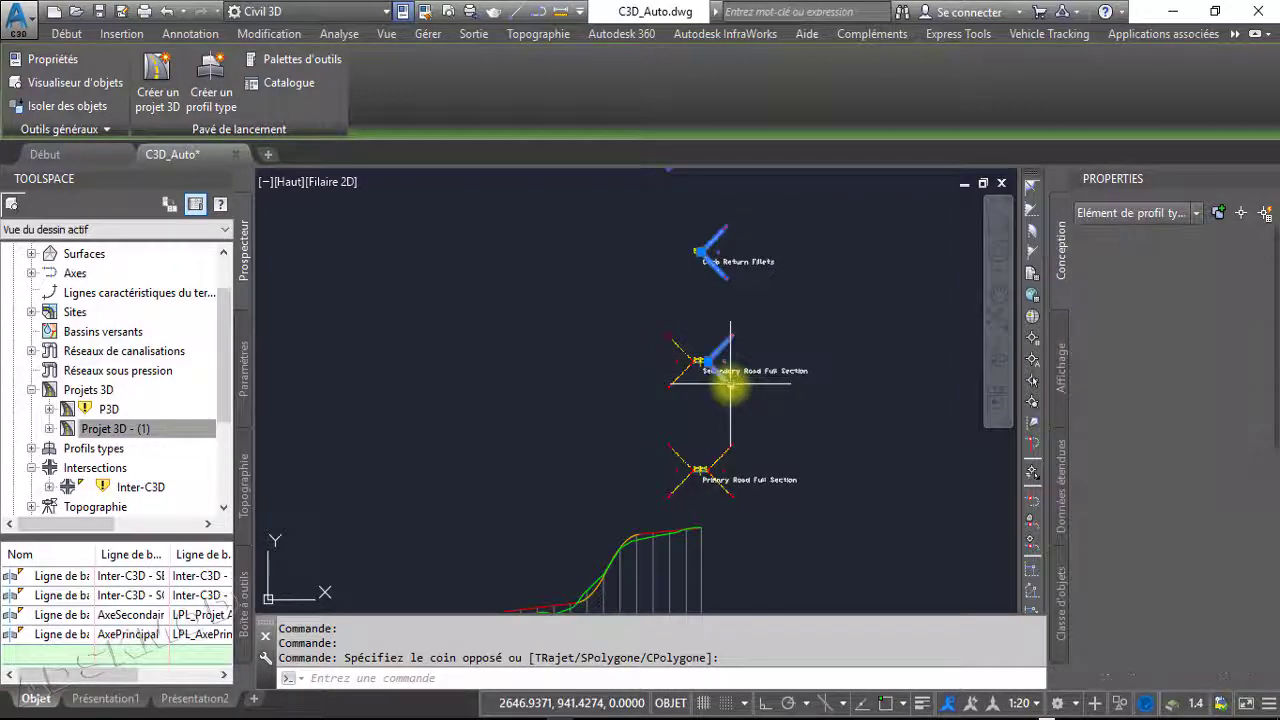
pyautogui.click(677, 374)
pyautogui.scroll(6, 678, 370)
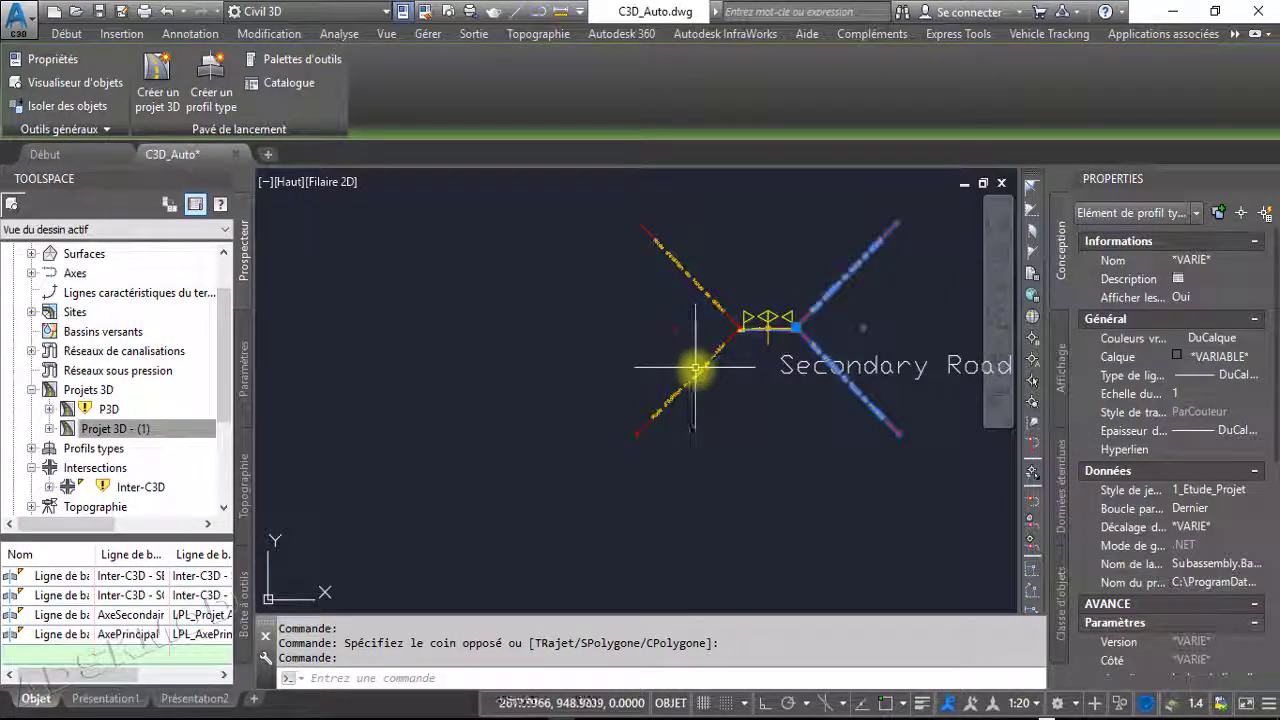
pyautogui.click(696, 368)
pyautogui.scroll(-2, 697, 368)
pyautogui.moveTo(703, 465); pyautogui.dragTo(696, 236, button='middle')
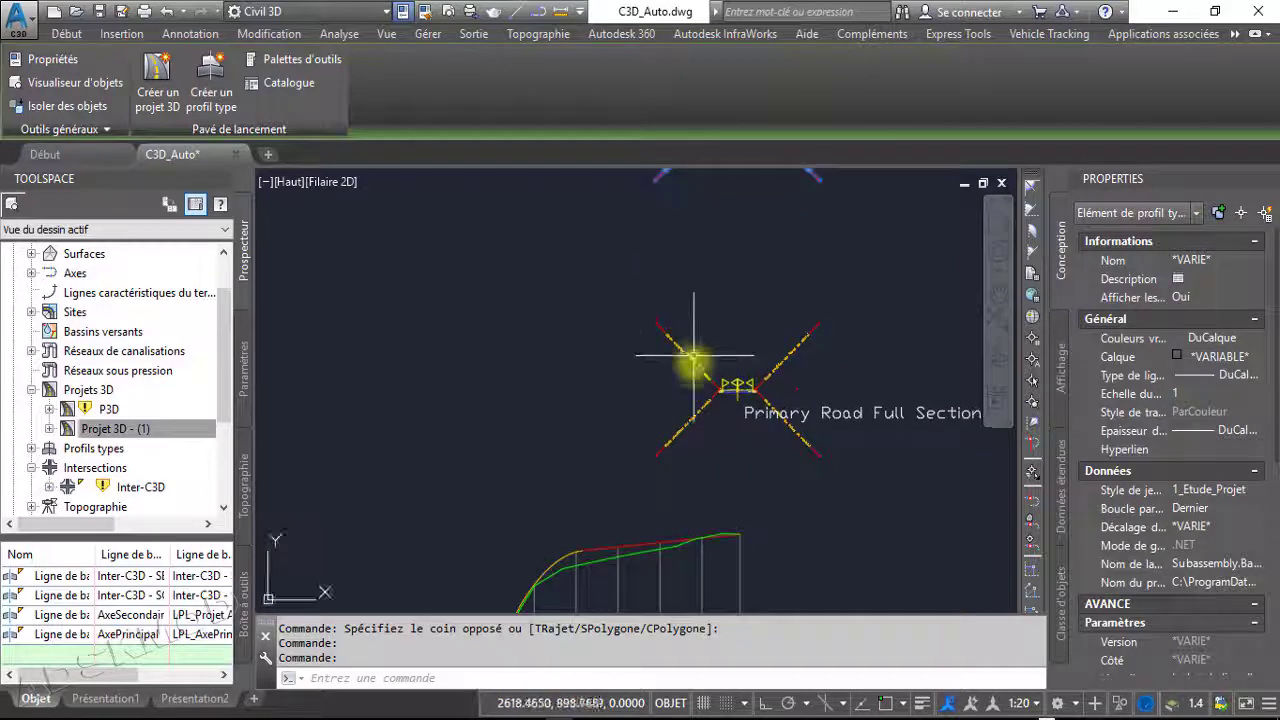
pyautogui.click(693, 365)
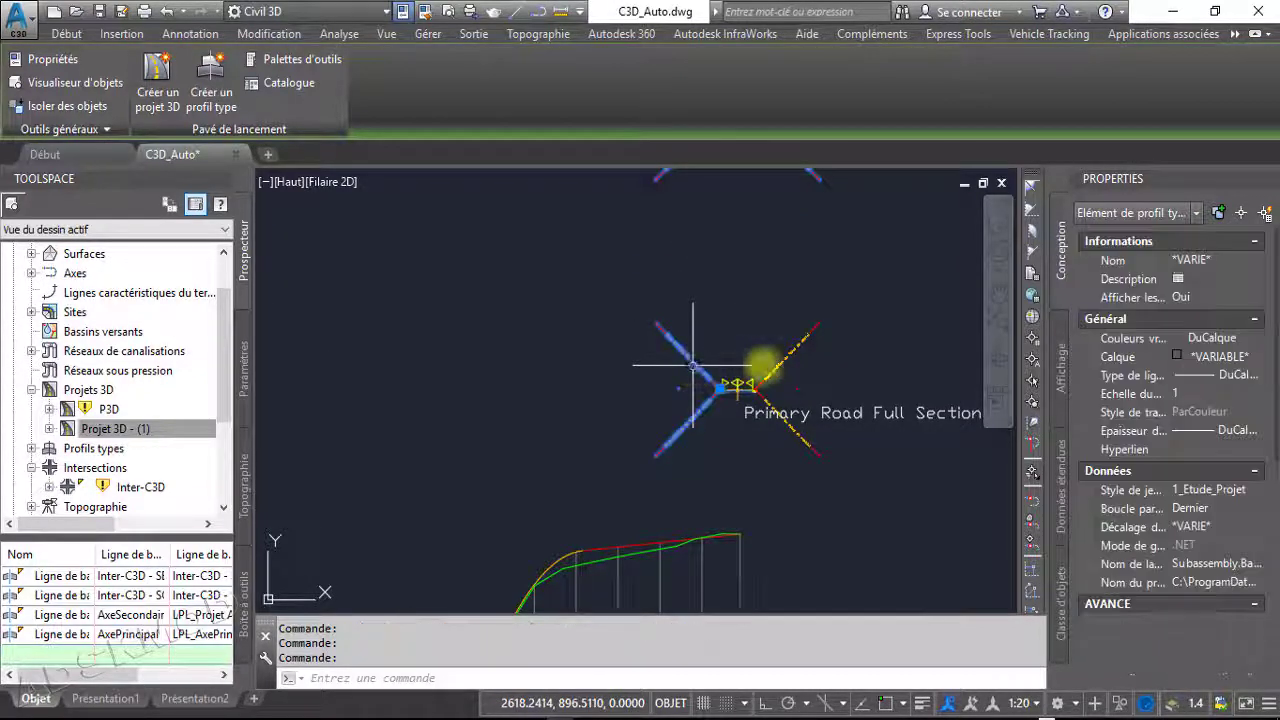
pyautogui.click(775, 368)
pyautogui.scroll(-6, 807, 322)
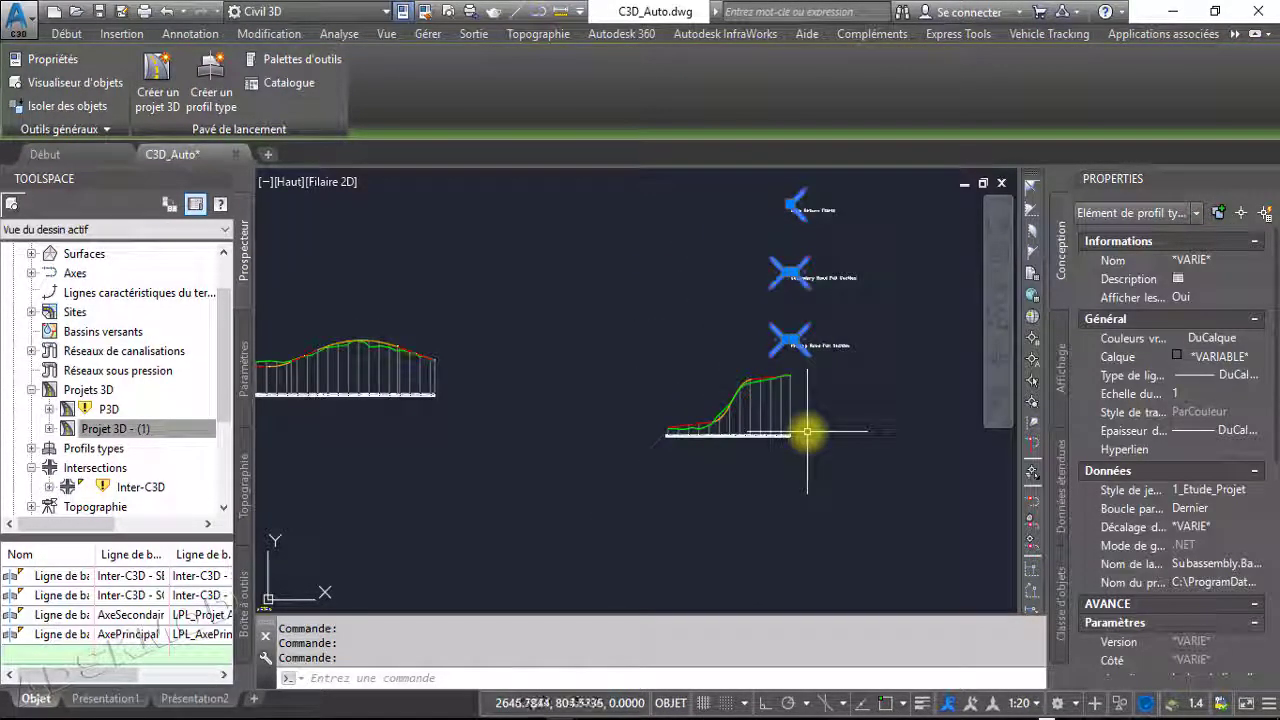
pyautogui.press('Delete')
pyautogui.scroll(6, 751, 363)
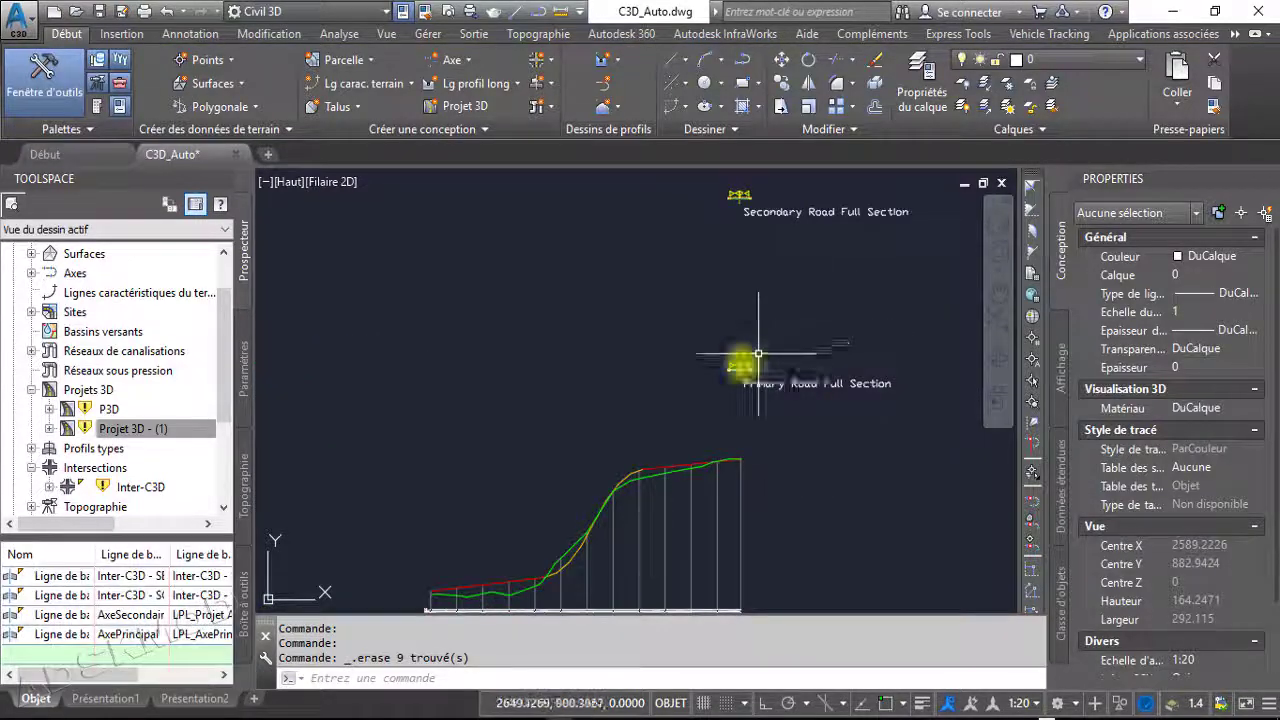
# Copy the right-hand daylight slope subassembly of the road project's full-width assembly onto the right curb edge of the Primary Road Full Section assembly
pyautogui.moveTo(748, 388); pyautogui.dragTo(848, 357, button='middle')
pyautogui.scroll(-6, 840, 360)
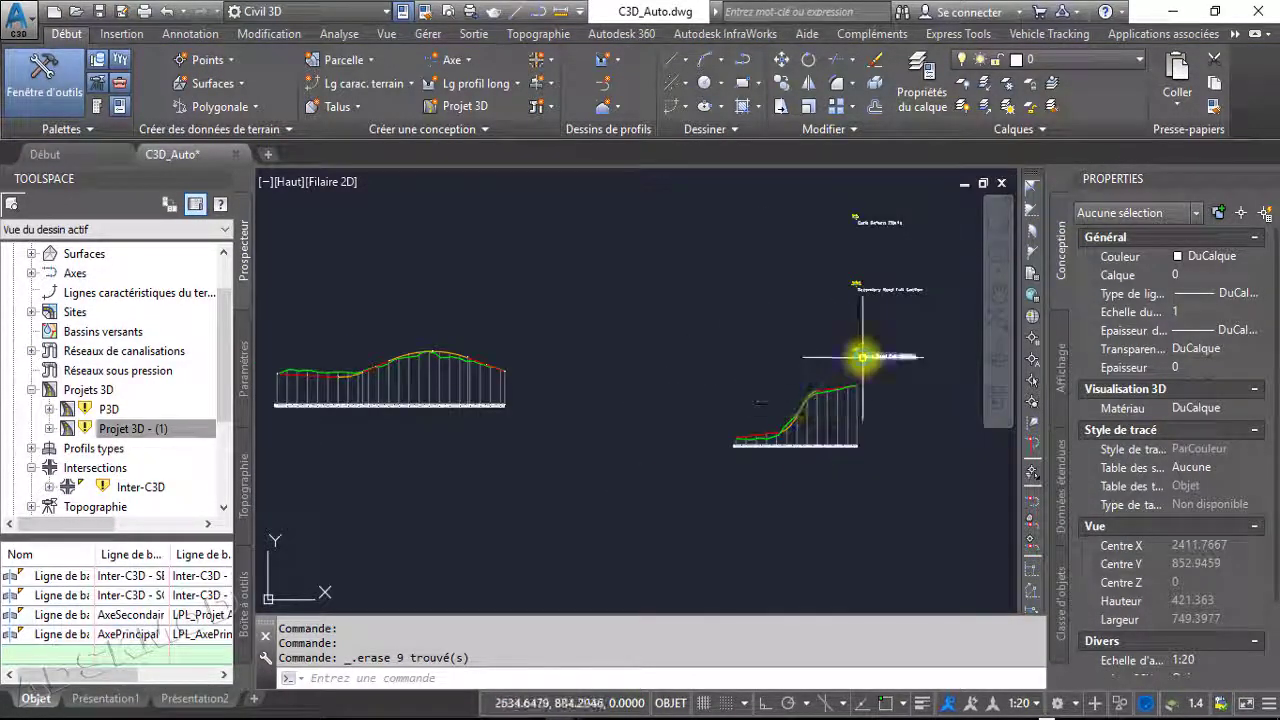
pyautogui.scroll(8, 863, 350)
pyautogui.scroll(-10, 862, 337)
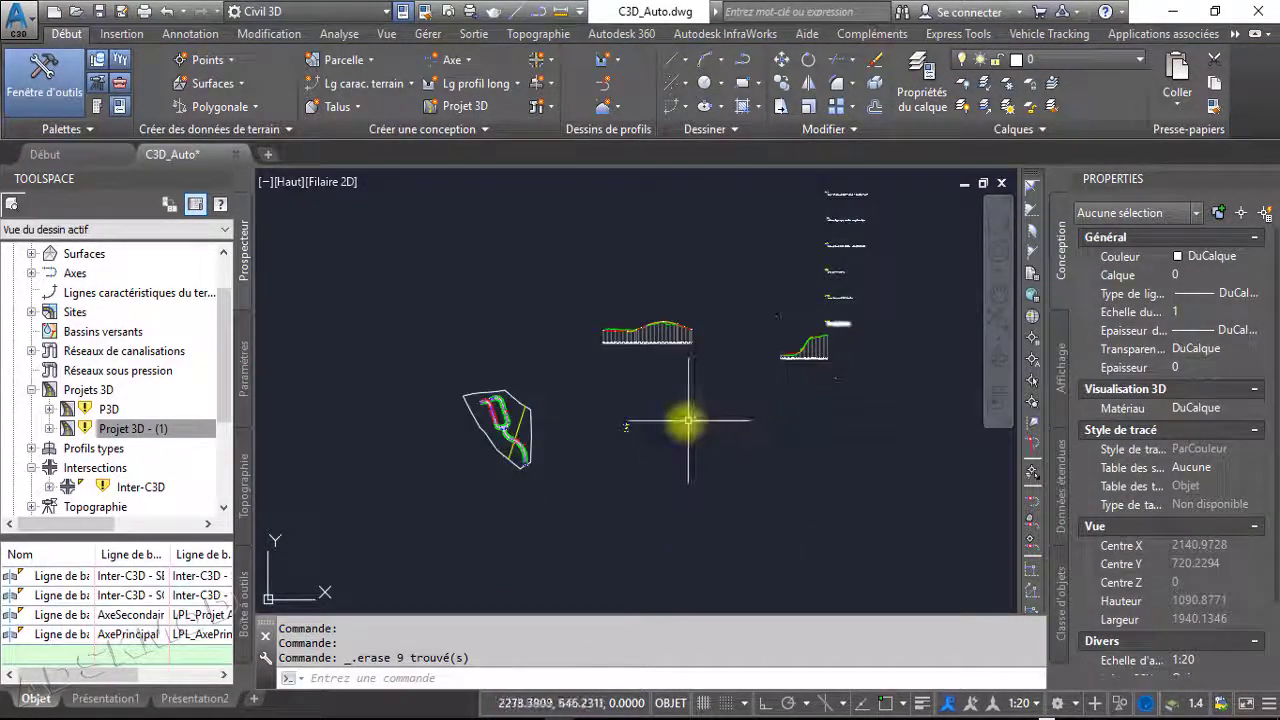
pyautogui.scroll(8, 656, 423)
pyautogui.scroll(10, 491, 449)
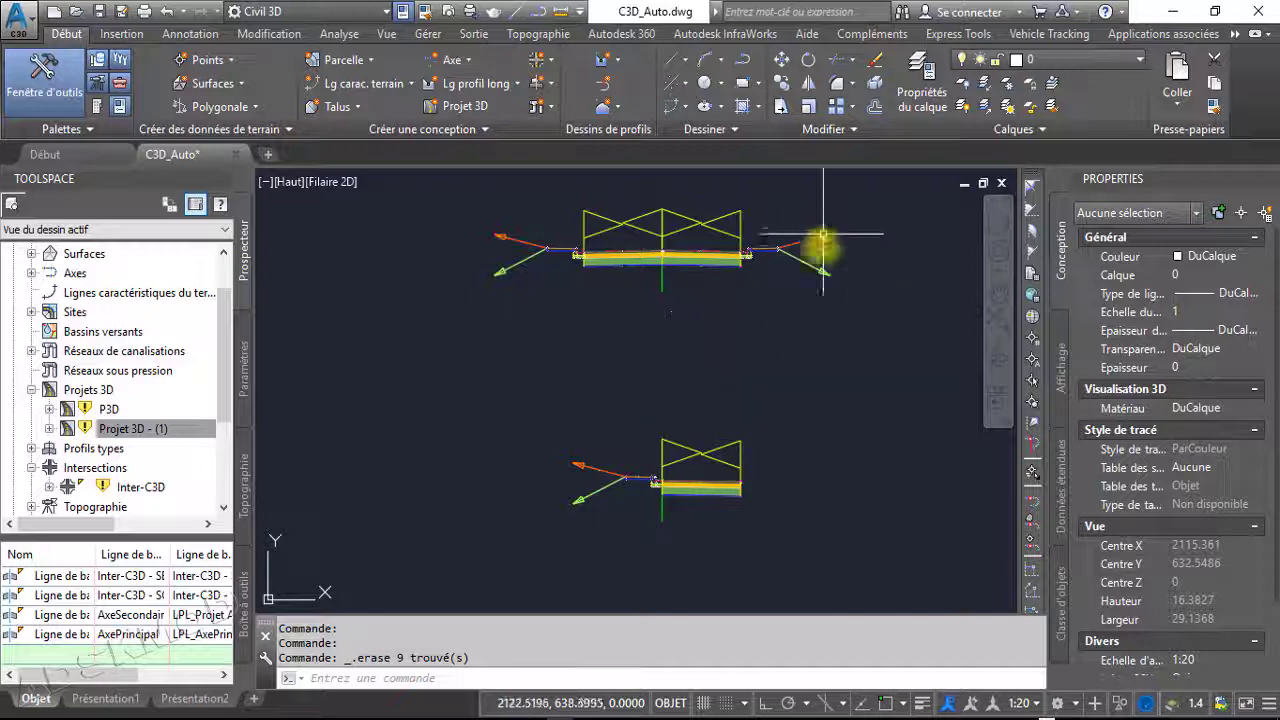
pyautogui.click(810, 266)
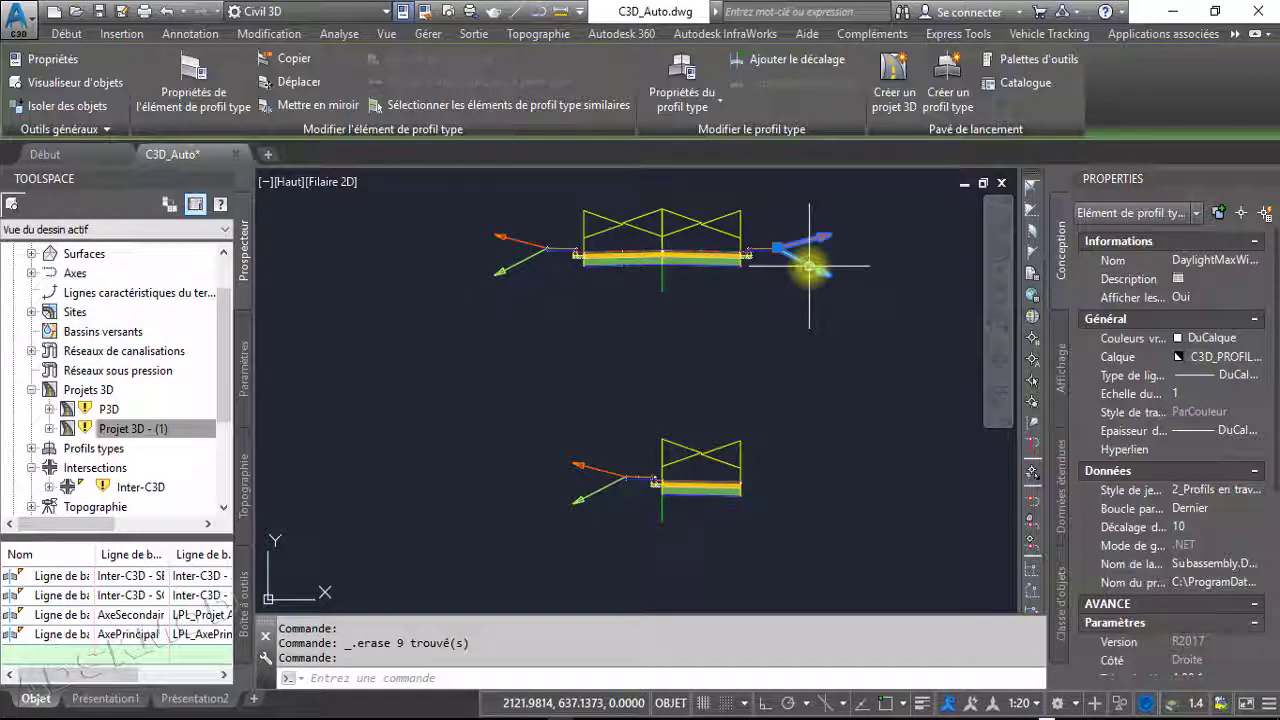
pyautogui.moveTo(857, 249)
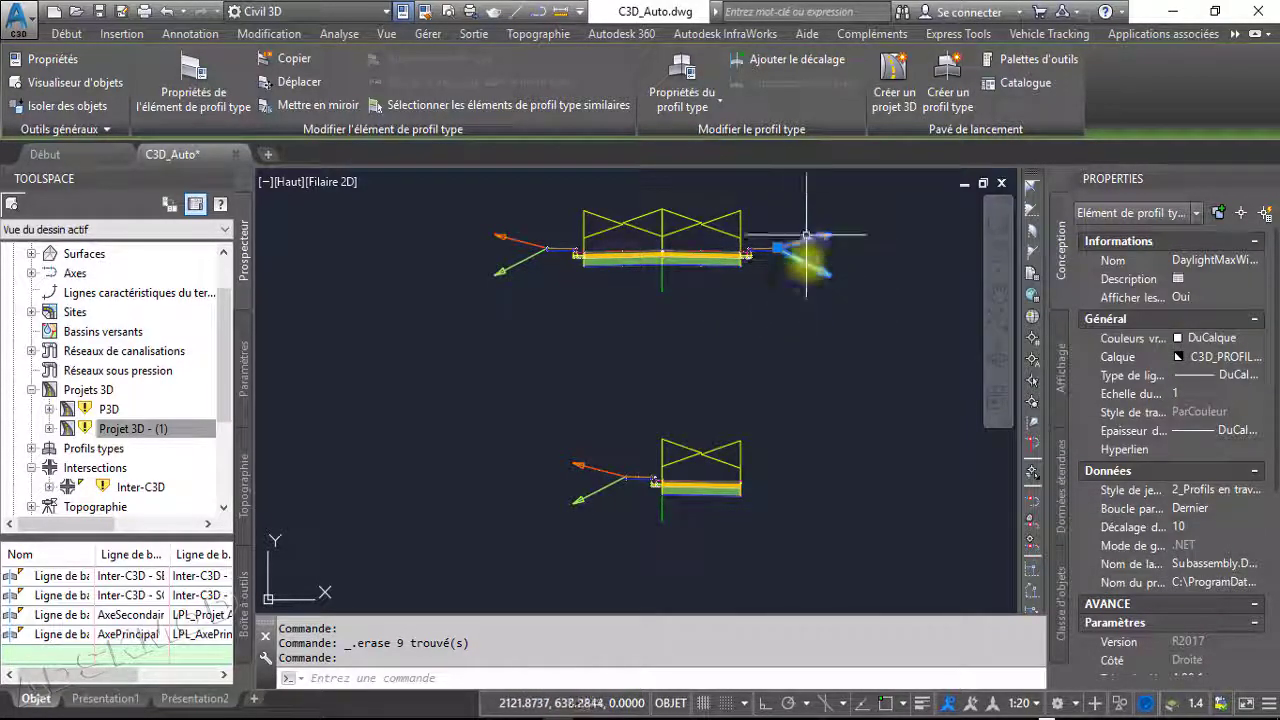
pyautogui.moveTo(805, 245)
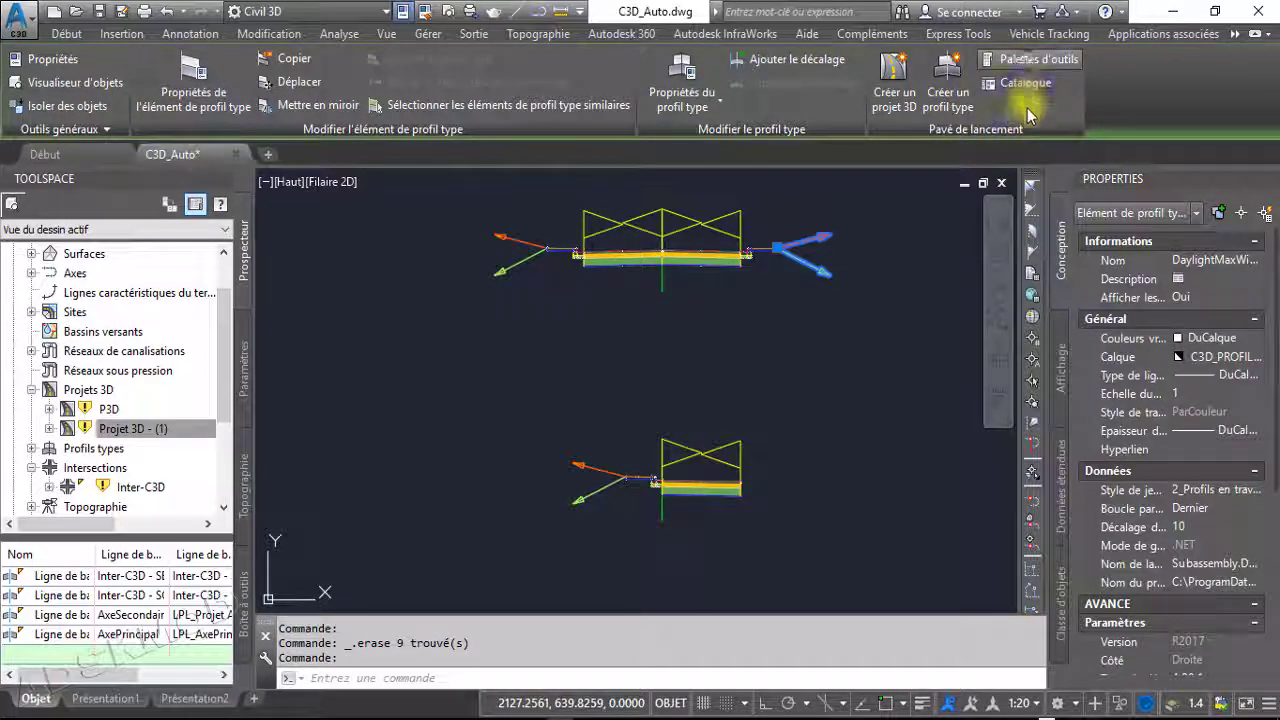
pyautogui.click(1030, 58)
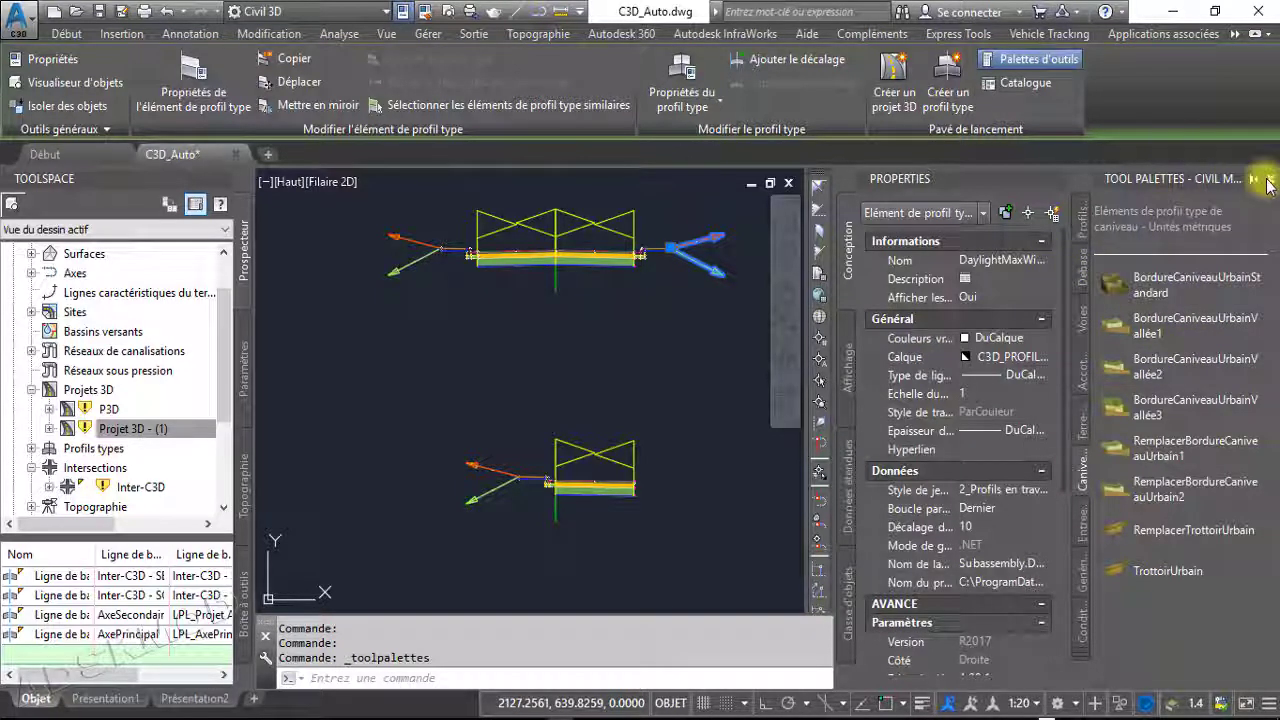
pyautogui.click(1269, 182)
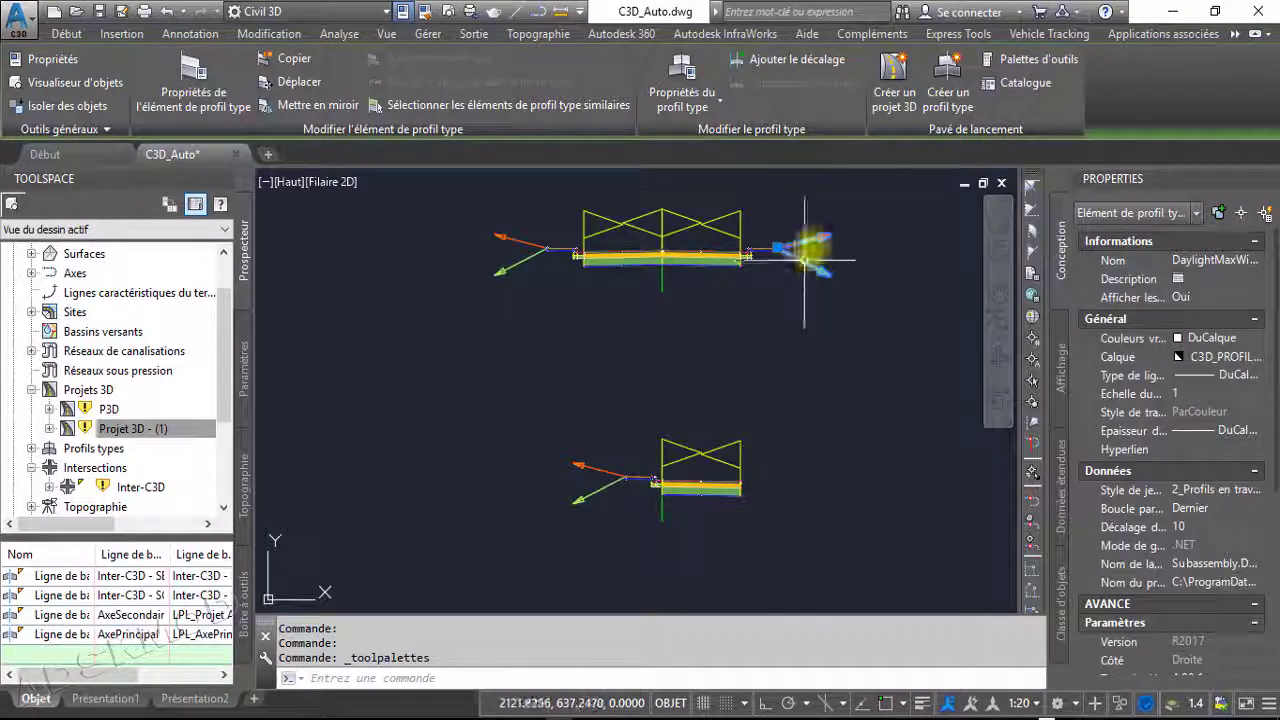
pyautogui.click(288, 60)
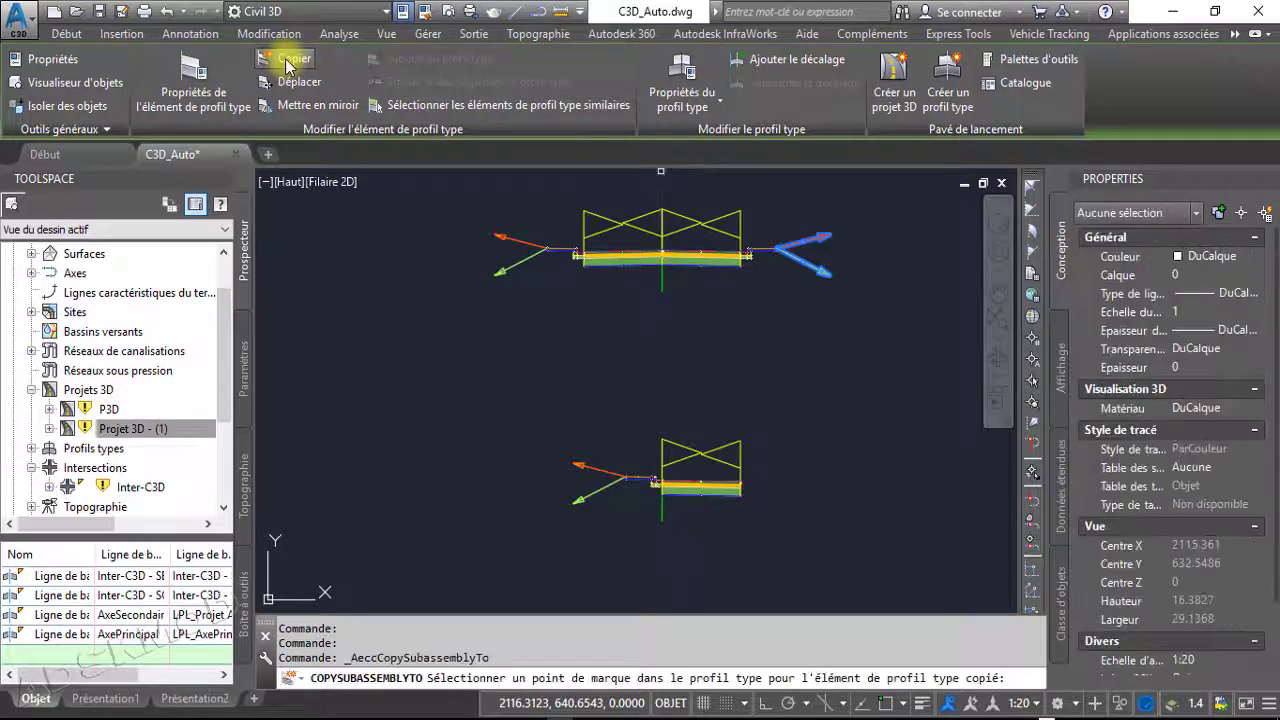
pyautogui.scroll(-12, 503, 431)
pyautogui.moveTo(830, 348); pyautogui.dragTo(382, 560, button='middle')
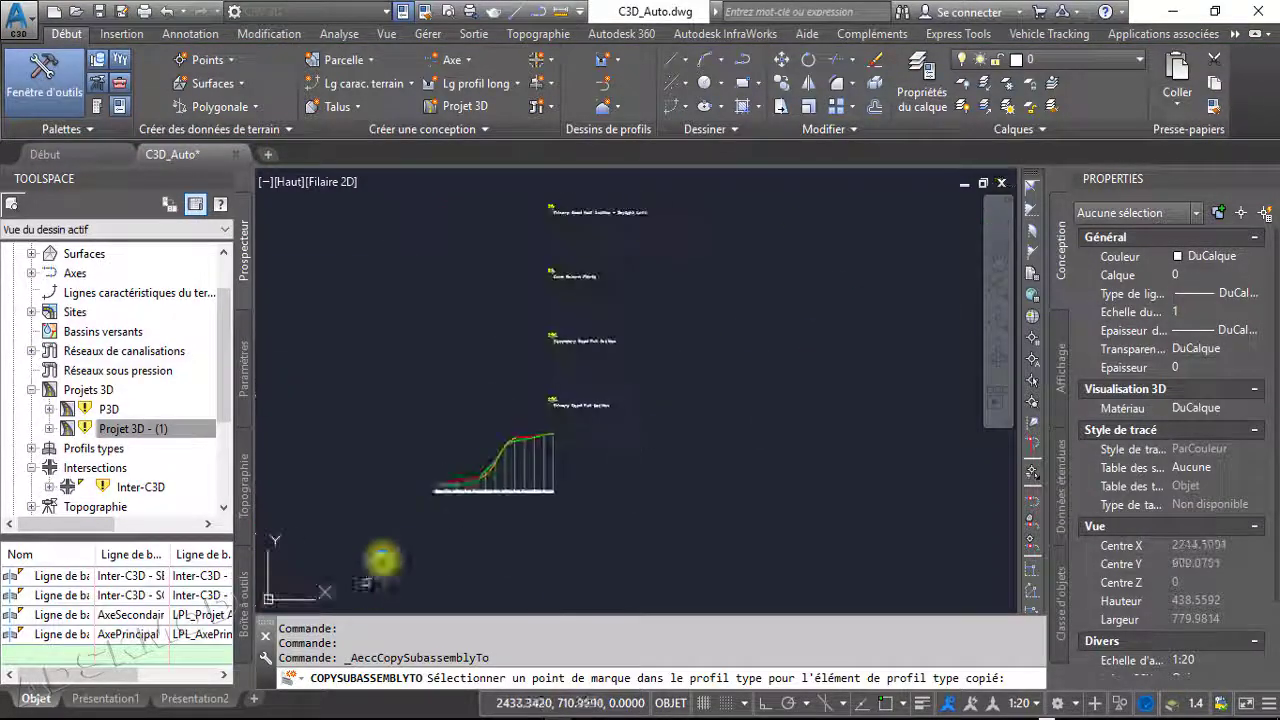
pyautogui.scroll(15, 531, 400)
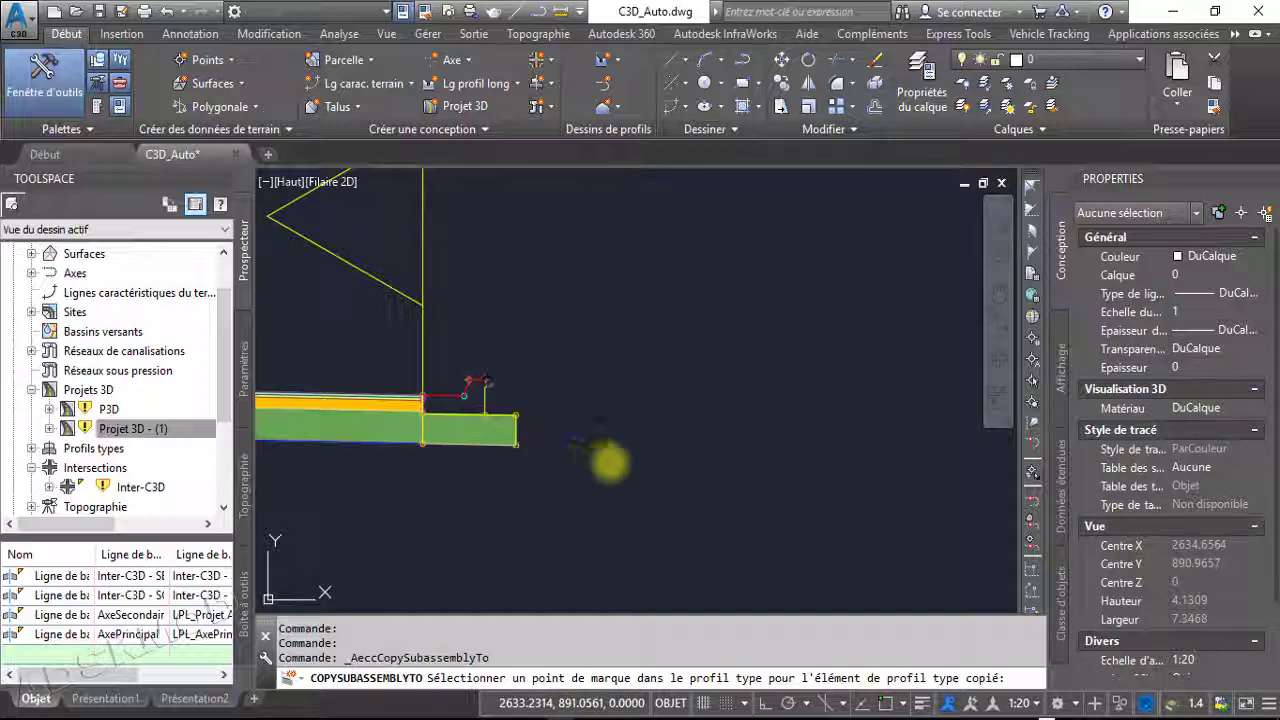
pyautogui.click(640, 498)
pyautogui.scroll(-5, 640, 514)
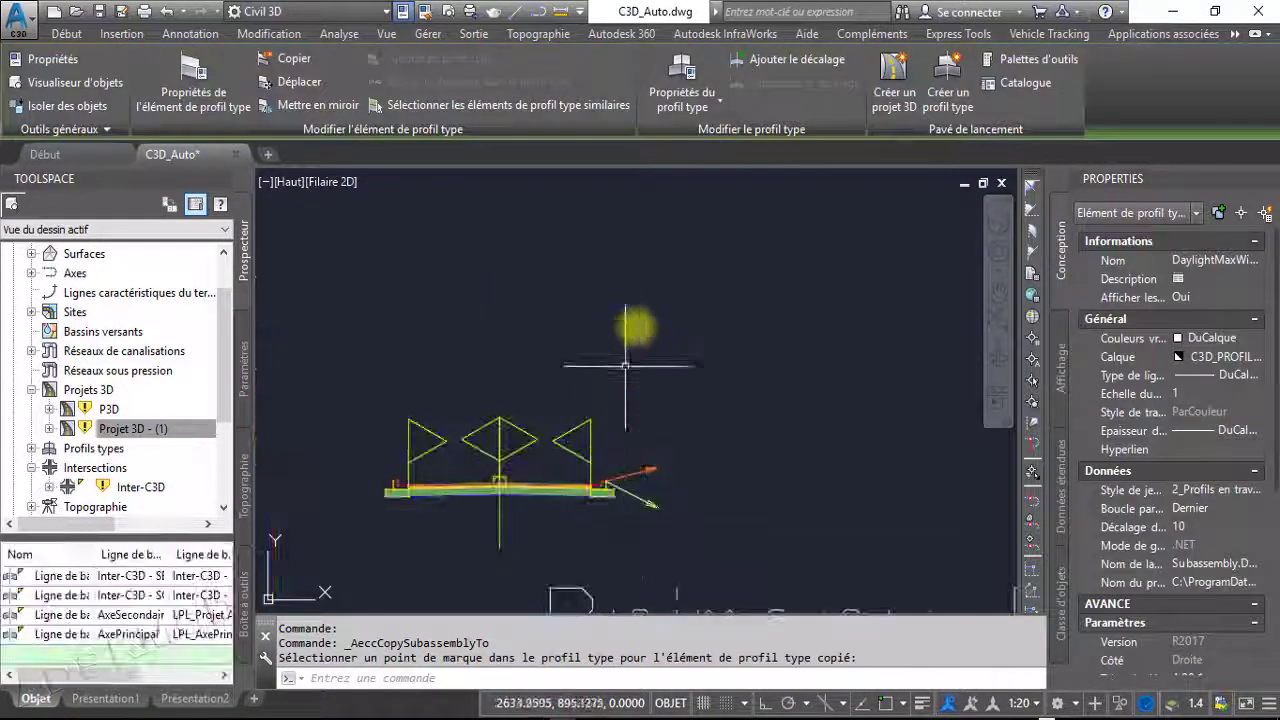
pyautogui.click(645, 462)
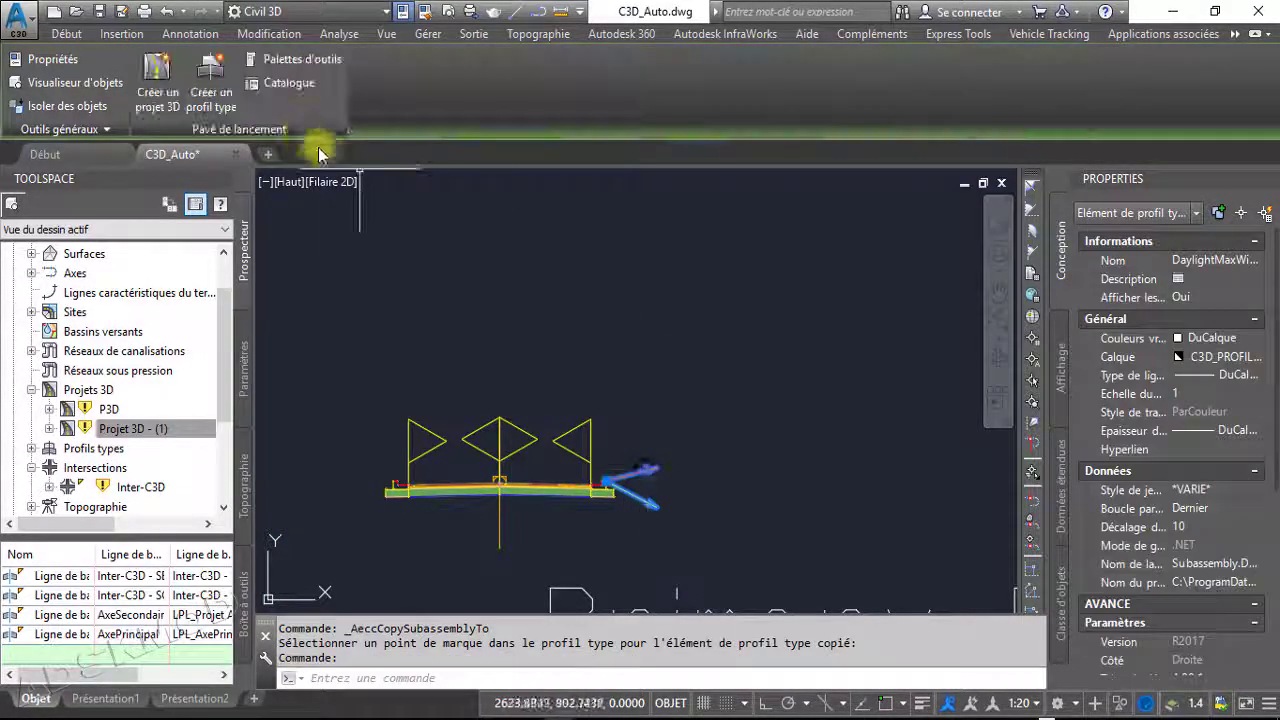
pyautogui.hotkey('ctrl', 'z')
pyautogui.hotkey('ctrl', 'z')
pyautogui.hotkey('ctrl', 'z')
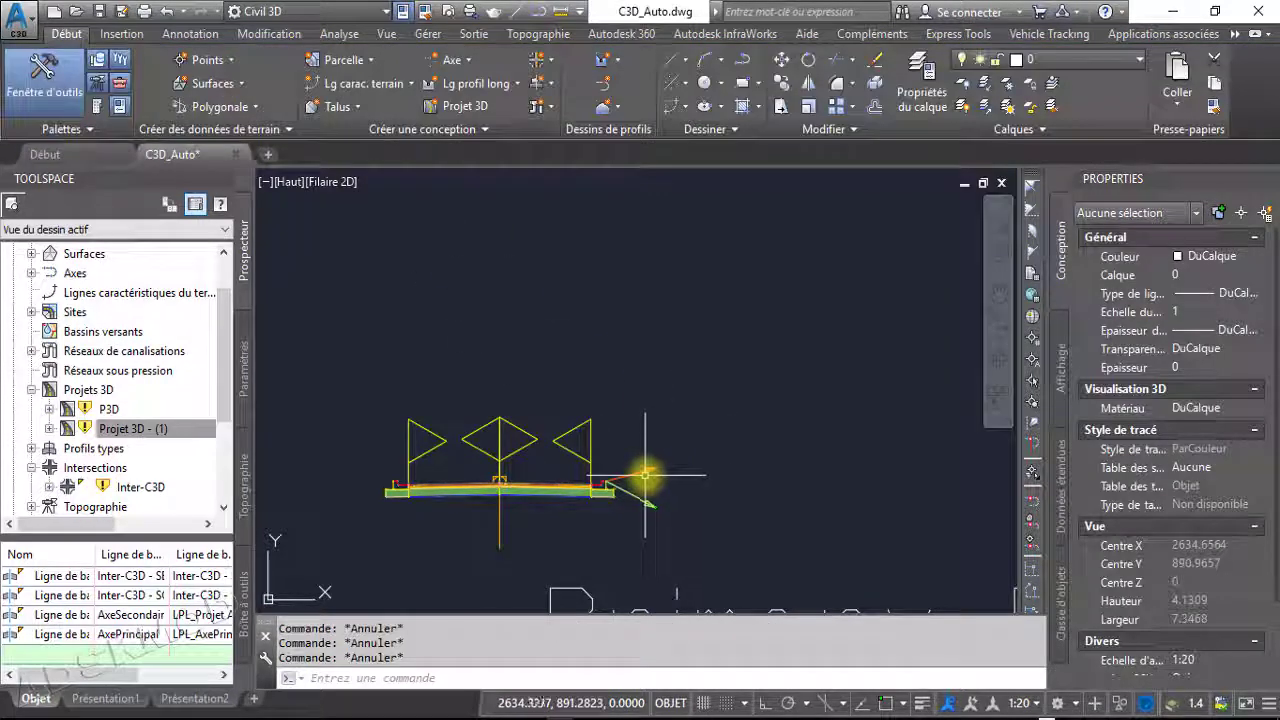
# Copy the right-hand daylight slope subassembly of the Primary Road Full Section onto the right curb edge of the Secondary Road Full Section assembly
pyautogui.click(641, 474)
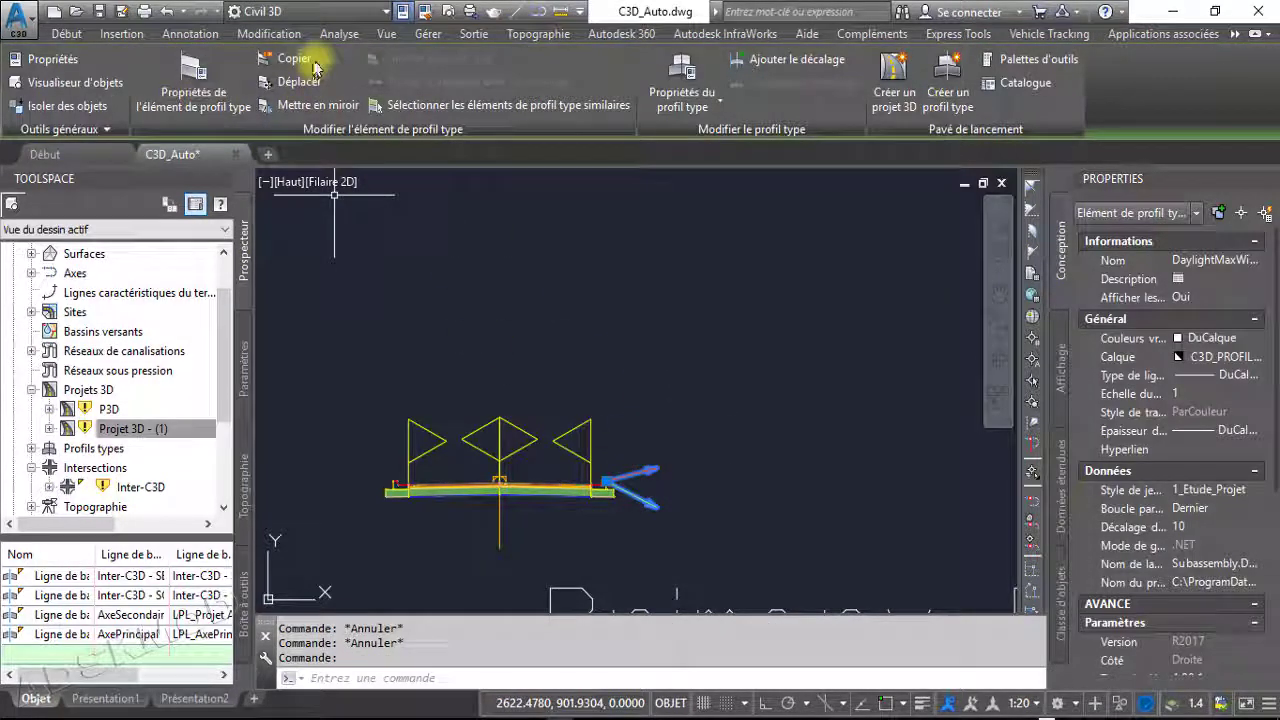
pyautogui.scroll(-5, 622, 398)
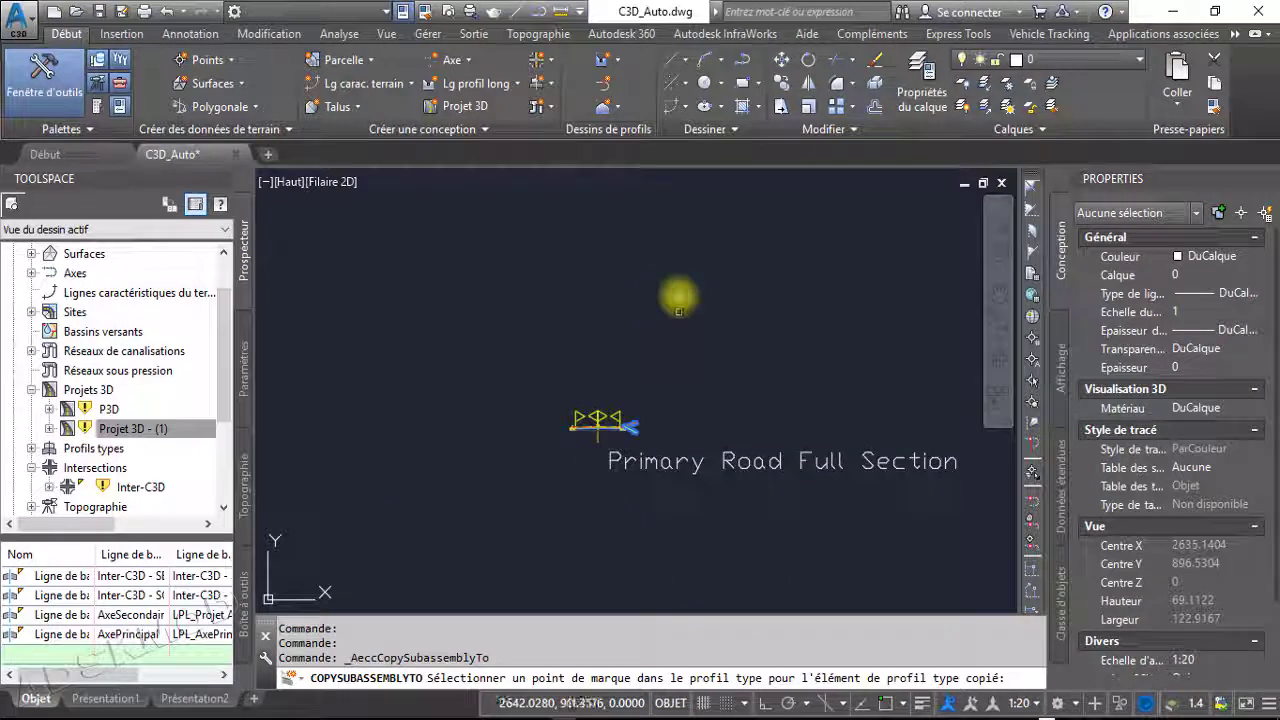
pyautogui.moveTo(678, 299)
pyautogui.mouseDown(button='middle')
pyautogui.moveTo(668, 514)
pyautogui.moveTo(664, 389)
pyautogui.moveTo(665, 416)
pyautogui.mouseUp(button='middle')
pyautogui.scroll(12, 597, 334)
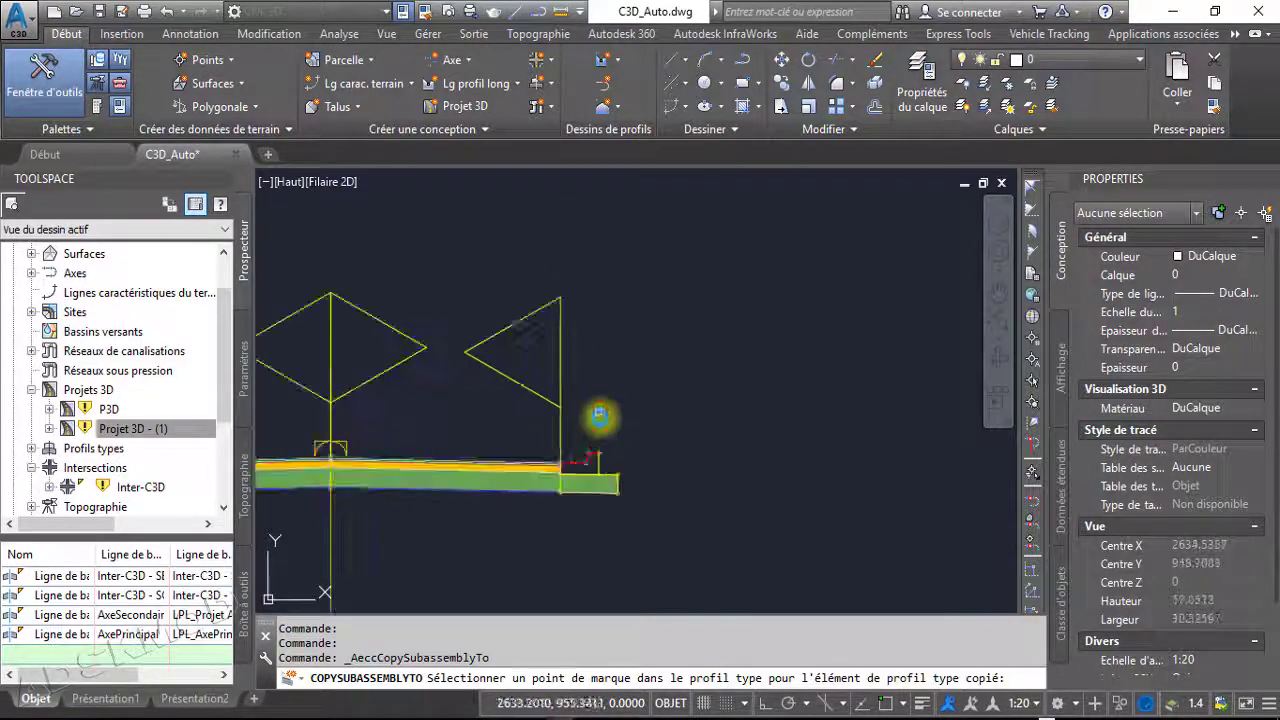
pyautogui.click(594, 472)
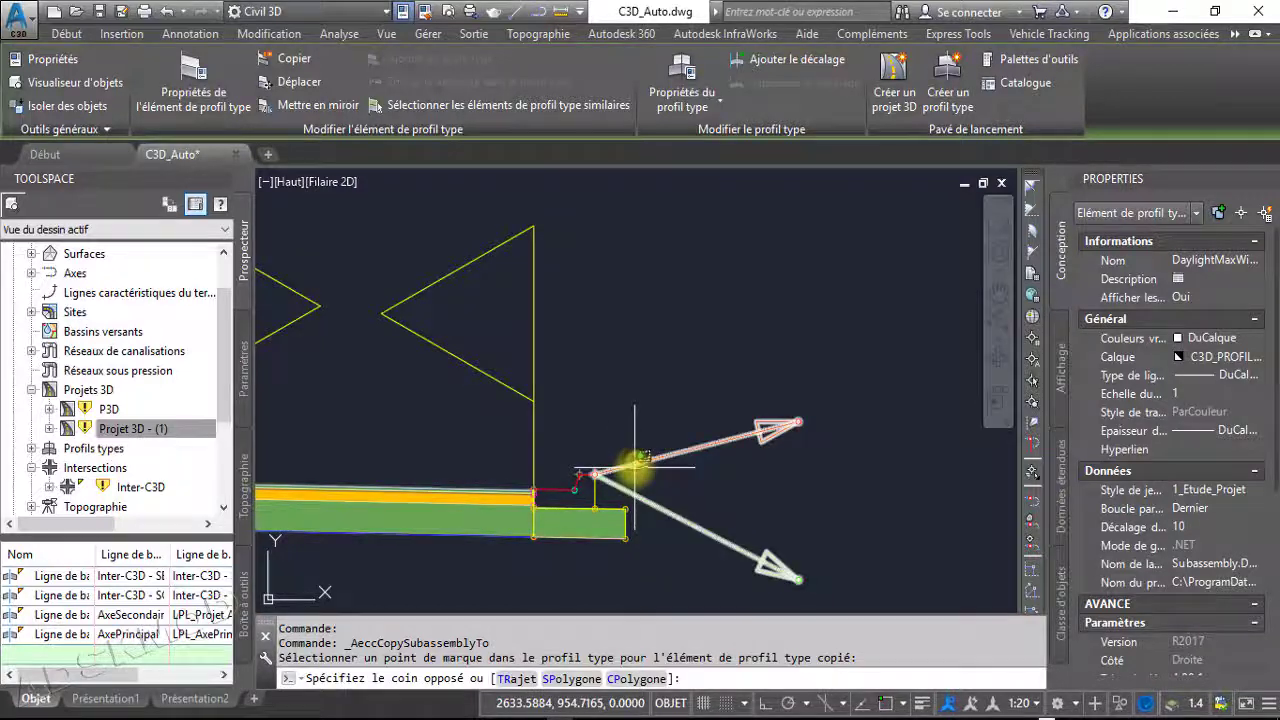
# Copy the right-hand daylight slope subassembly of the Secondary Road Full Section onto the outer curb edge of the Curb Return Fillets assembly
pyautogui.click(629, 462)
pyautogui.press('Escape')
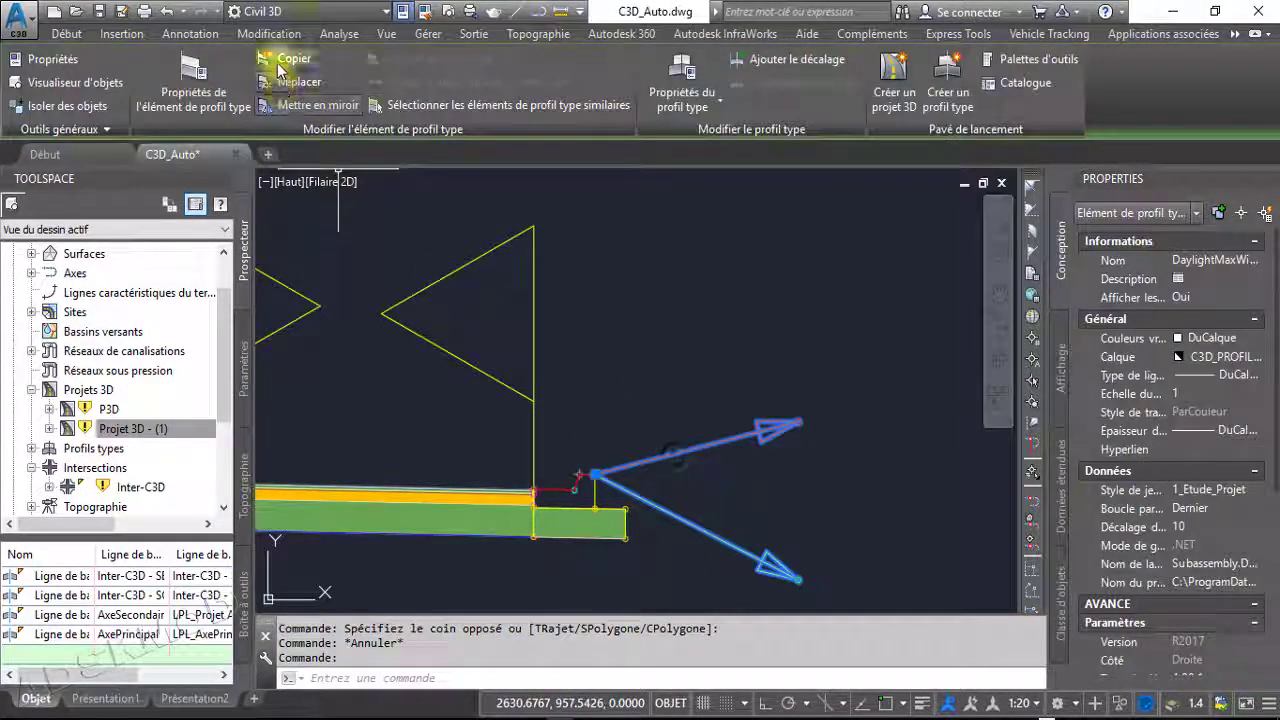
pyautogui.click(283, 58)
pyautogui.scroll(-5, 738, 462)
pyautogui.moveTo(743, 274); pyautogui.dragTo(734, 532, button='middle')
pyautogui.scroll(-5, 734, 532)
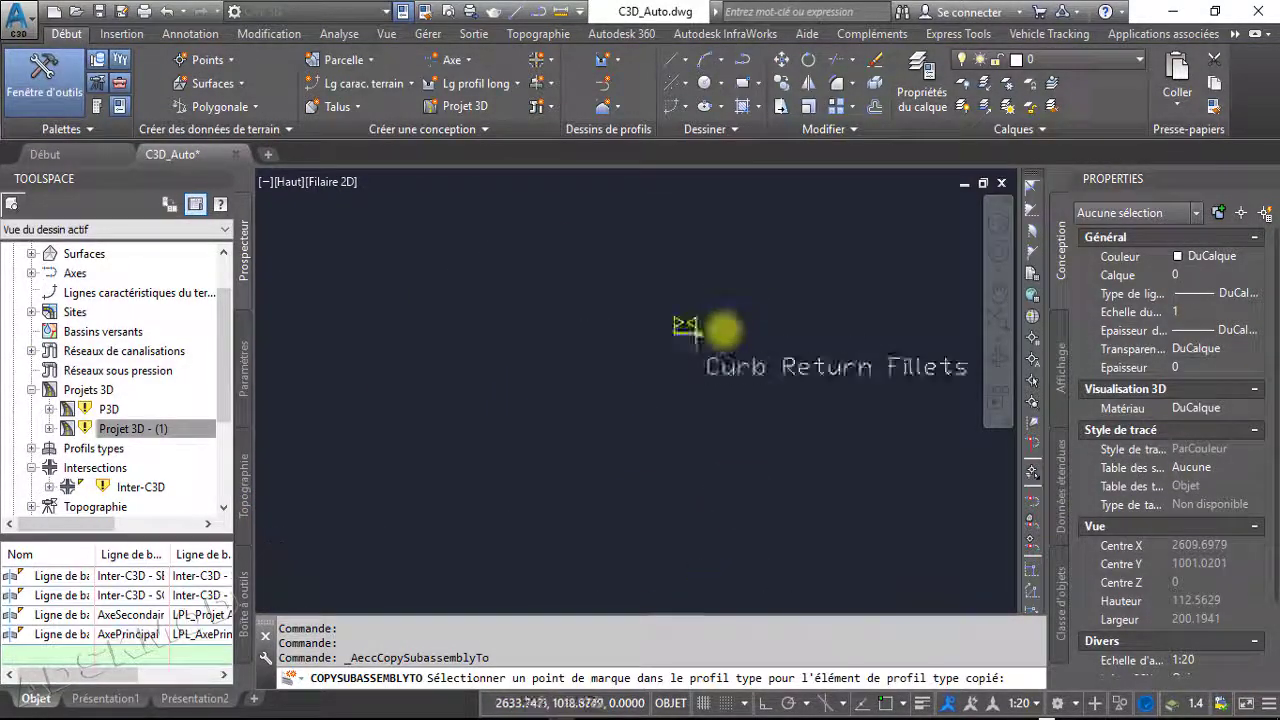
pyautogui.scroll(4, 680, 329)
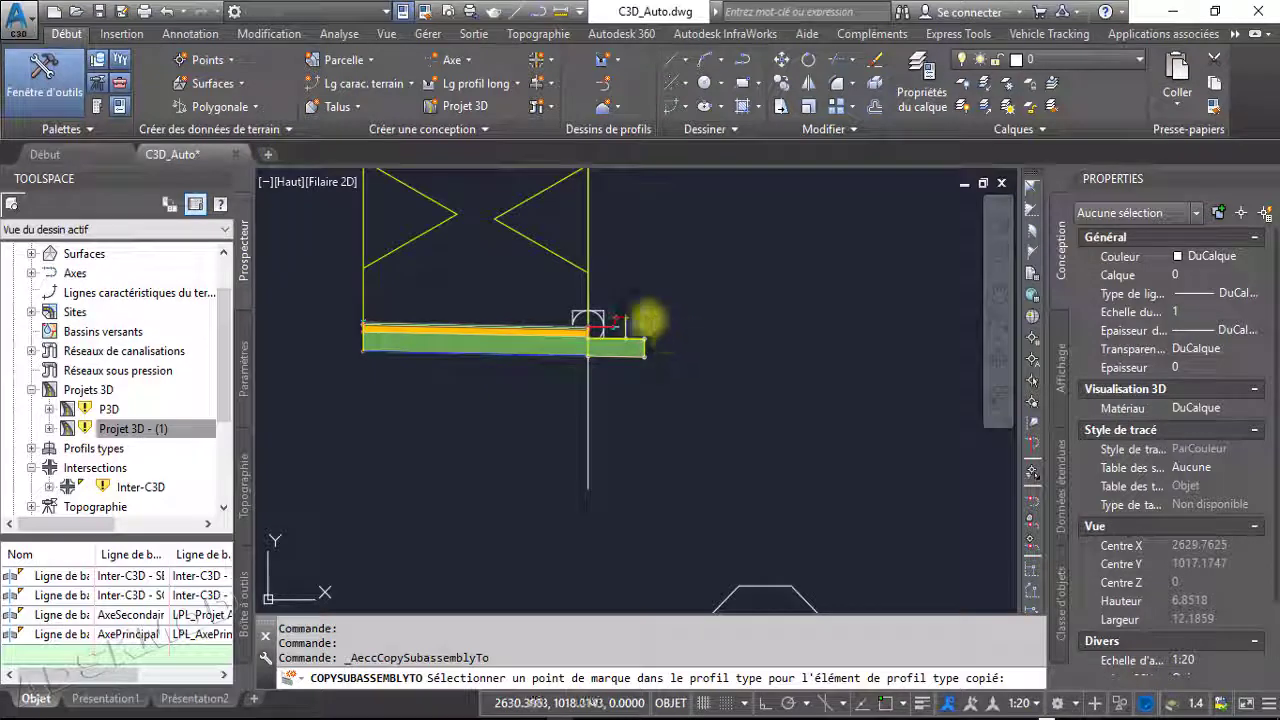
pyautogui.scroll(2, 647, 320)
pyautogui.click(600, 313)
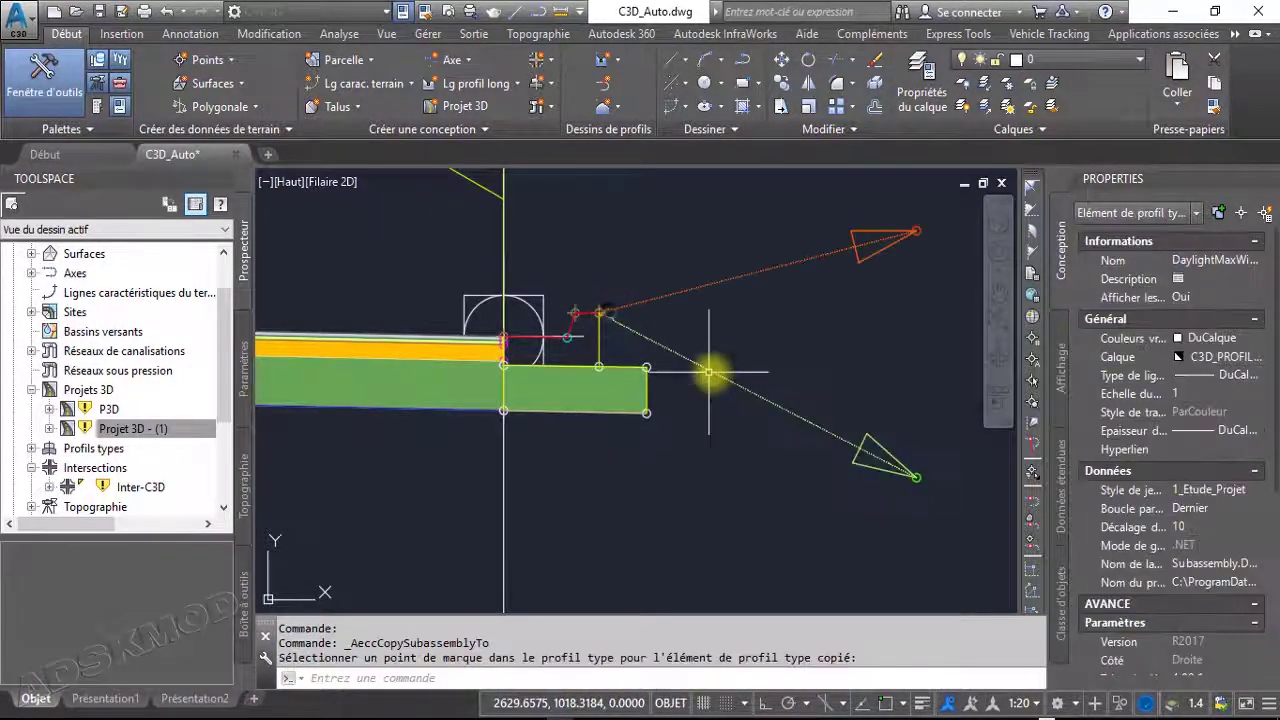
# Copy the right-hand daylight slope subassembly onto the outer curb edge of the Primary Road Half Section - Daylight Right assembly
pyautogui.moveTo(723, 471); pyautogui.dragTo(709, 190, button='middle')
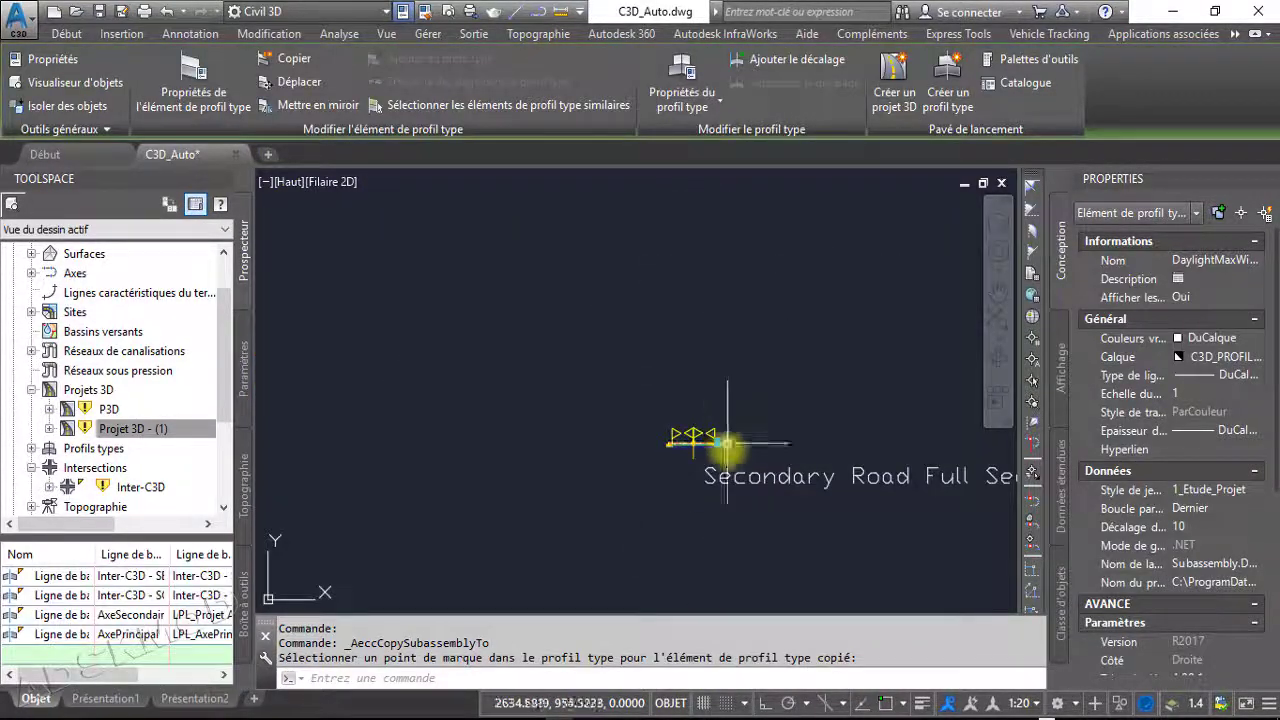
pyautogui.scroll(-3, 731, 377)
pyautogui.scroll(1, 712, 440)
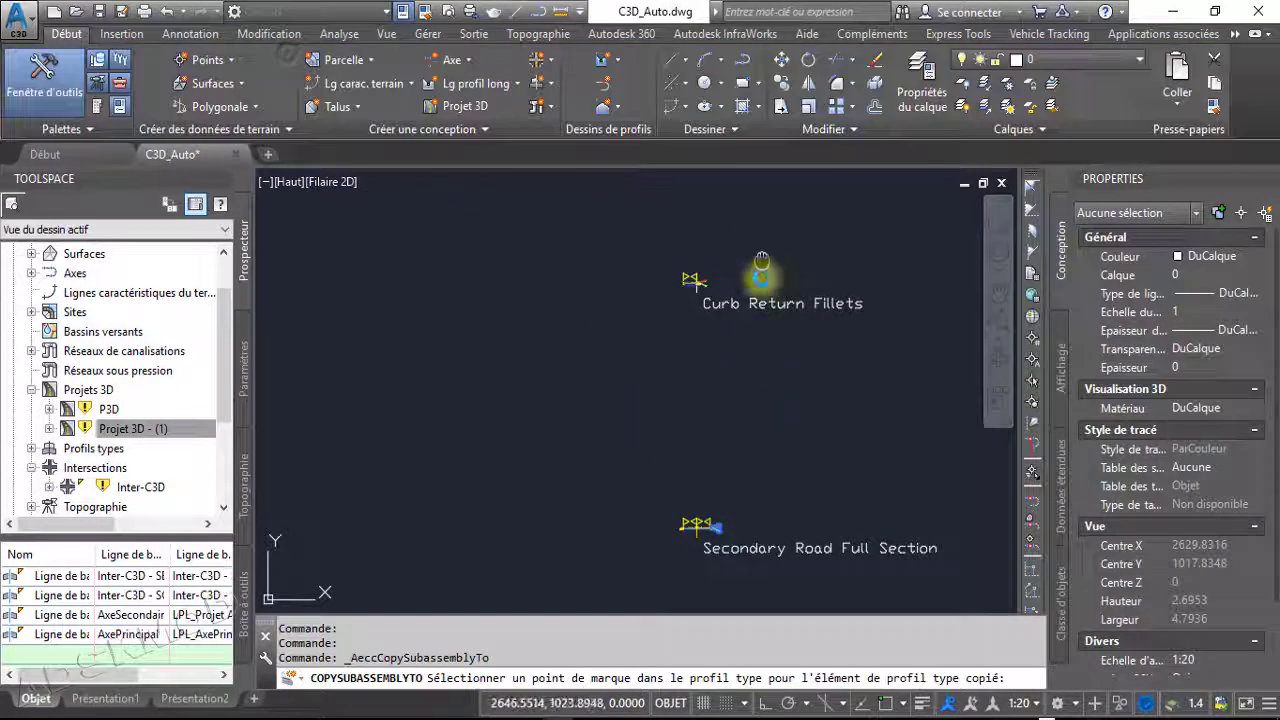
pyautogui.moveTo(694, 266); pyautogui.dragTo(740, 491, button='middle')
pyautogui.scroll(3, 693, 314)
pyautogui.scroll(5, 693, 316)
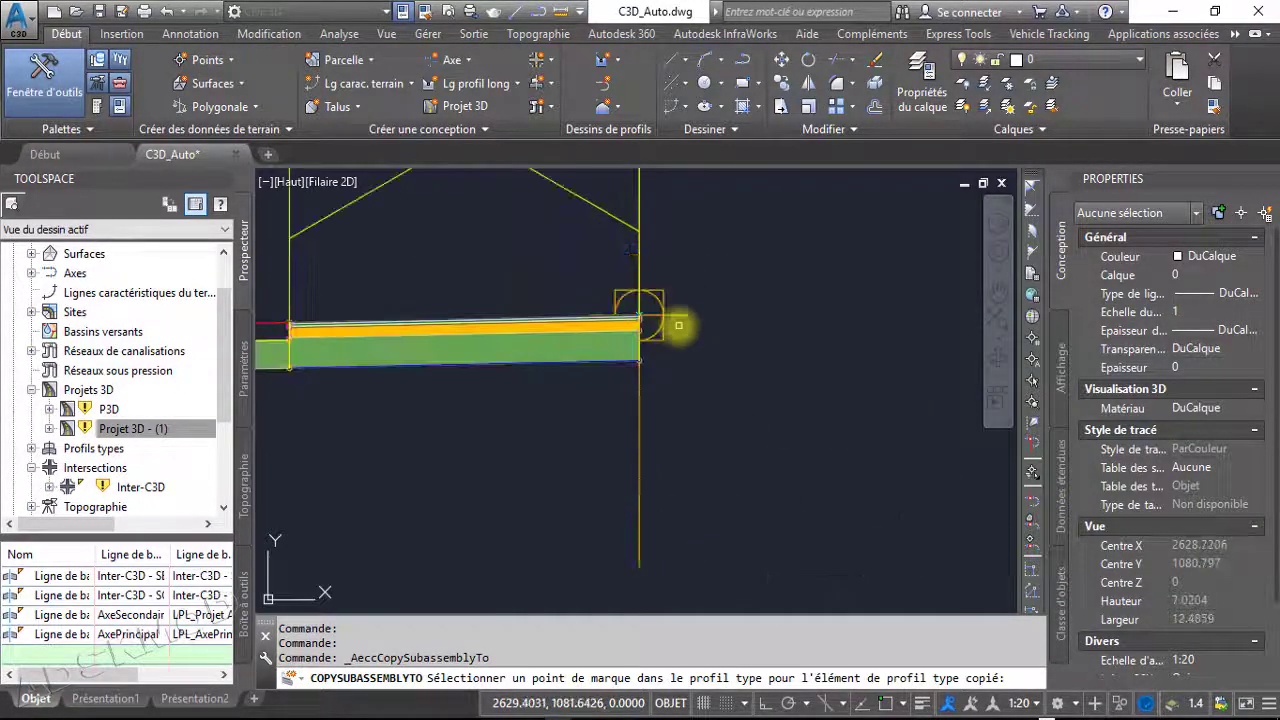
pyautogui.scroll(-2, 684, 324)
pyautogui.scroll(-4, 682, 330)
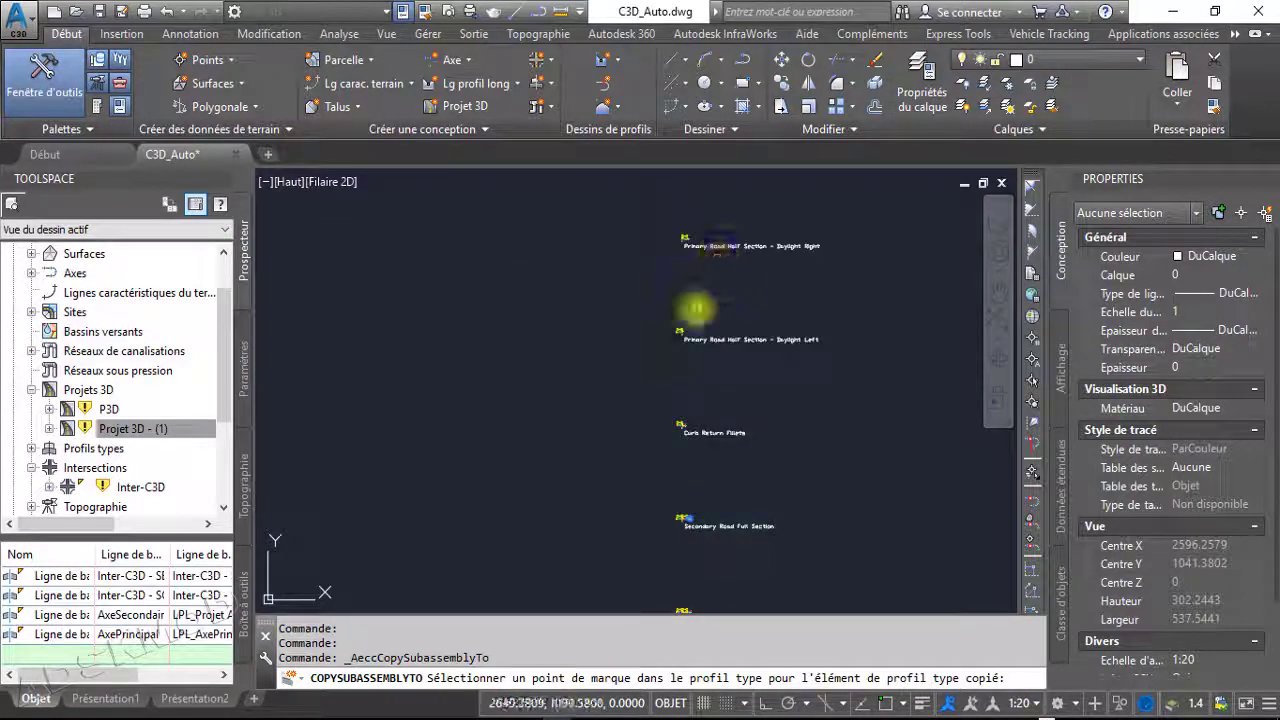
pyautogui.scroll(4, 657, 357)
pyautogui.scroll(-3, 657, 297)
pyautogui.scroll(2, 652, 515)
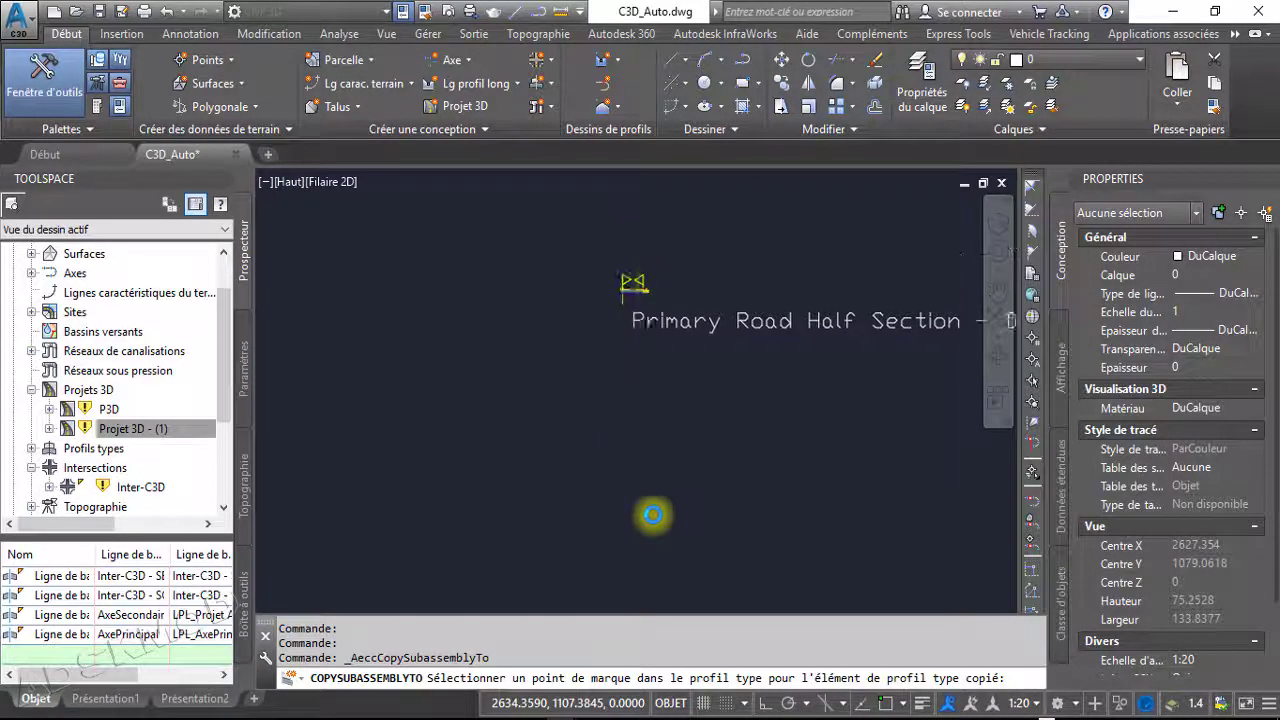
pyautogui.scroll(10, 650, 282)
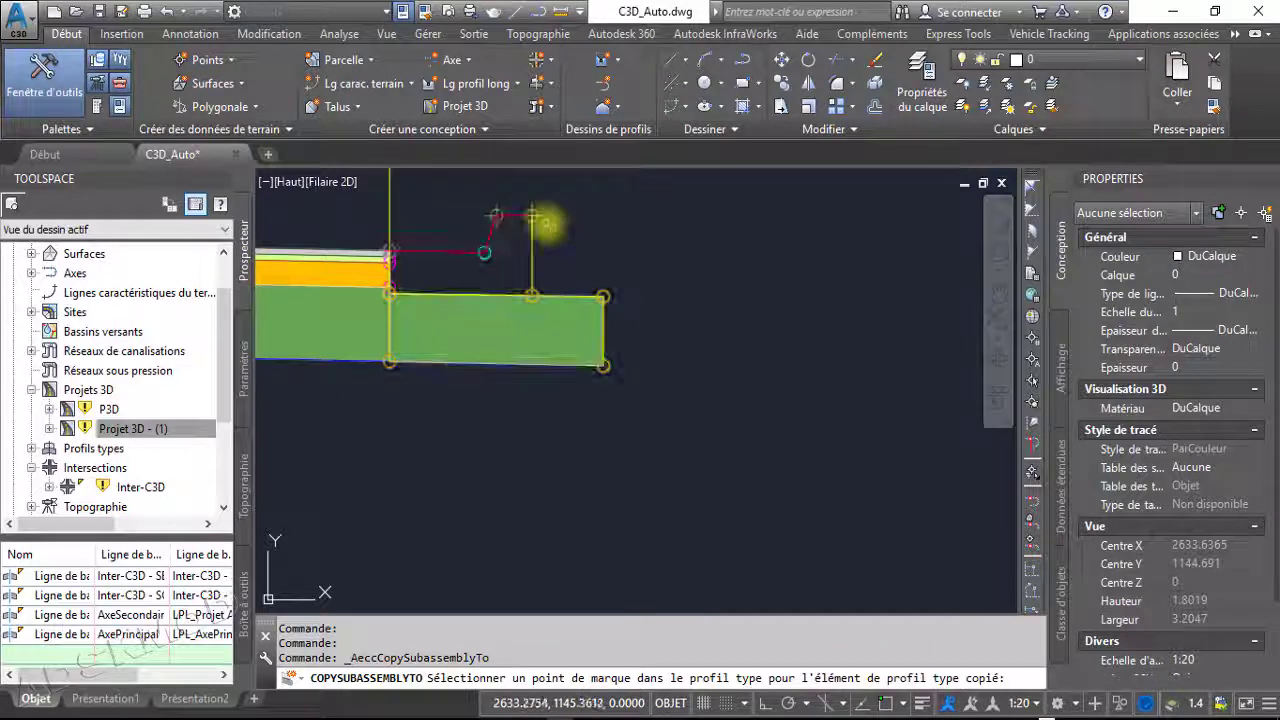
pyautogui.click(533, 216)
# Copy the right-hand daylight slope subassembly onto the outer curb edge of the Secondary Road Half Section - Daylight Right assembly
pyautogui.scroll(-5, 650, 358)
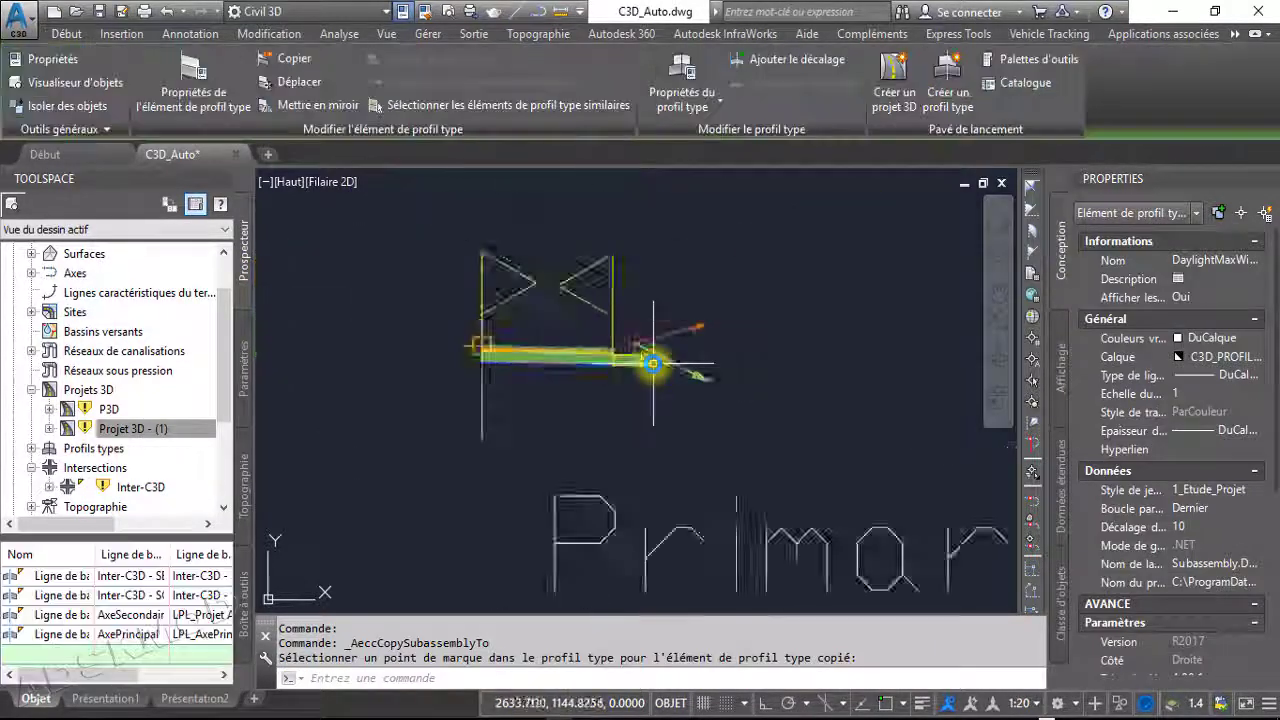
pyautogui.scroll(-4, 693, 400)
pyautogui.scroll(4, 677, 366)
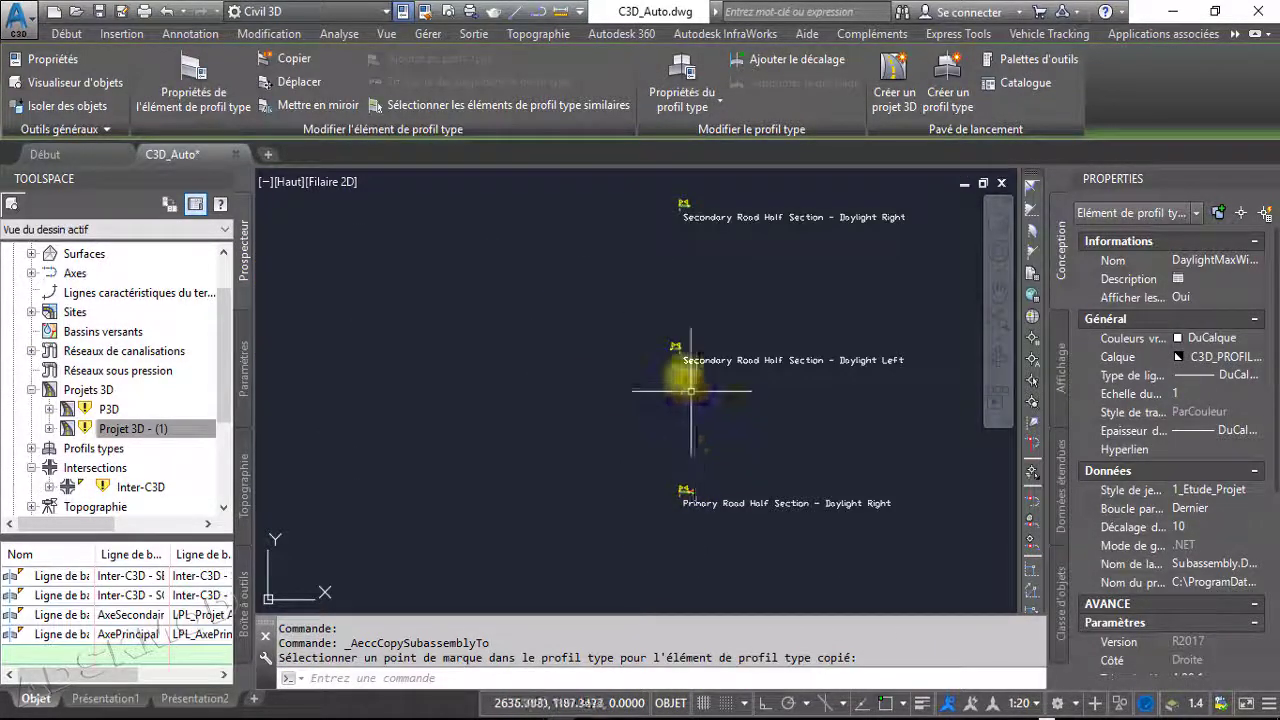
pyautogui.scroll(4, 650, 330)
pyautogui.scroll(-5, 694, 280)
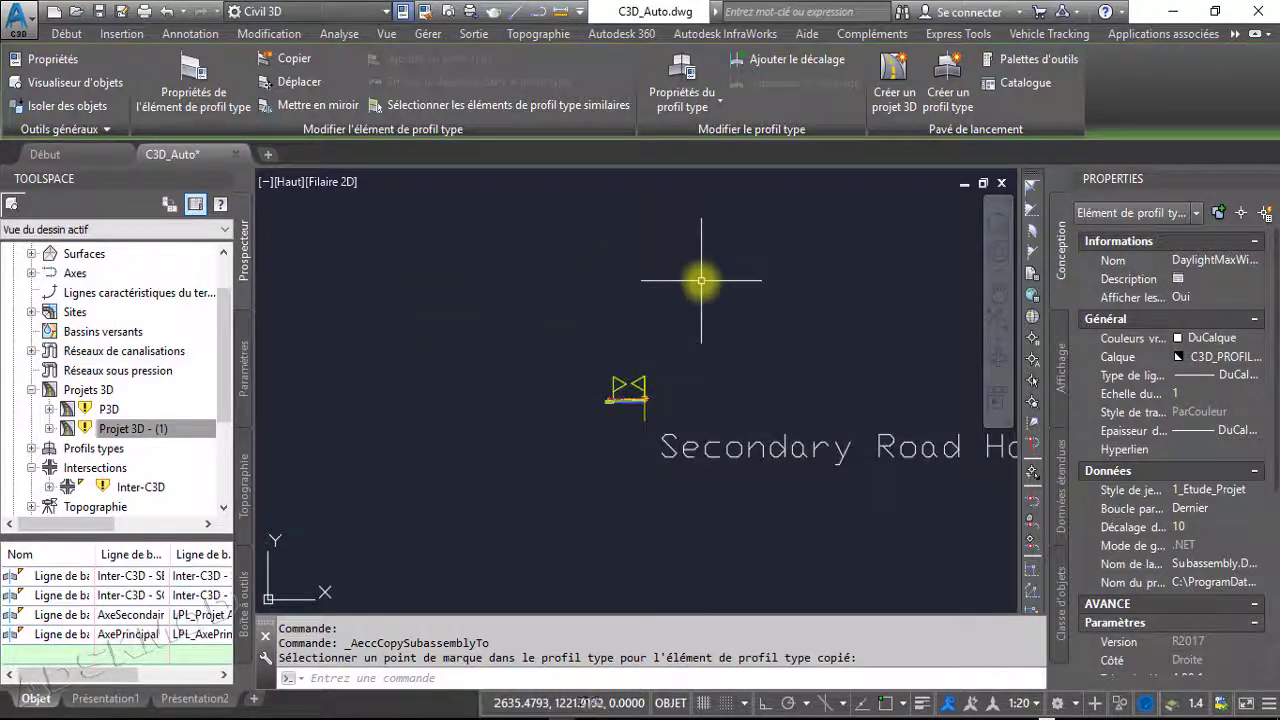
pyautogui.scroll(-3, 700, 271)
pyautogui.scroll(5, 657, 286)
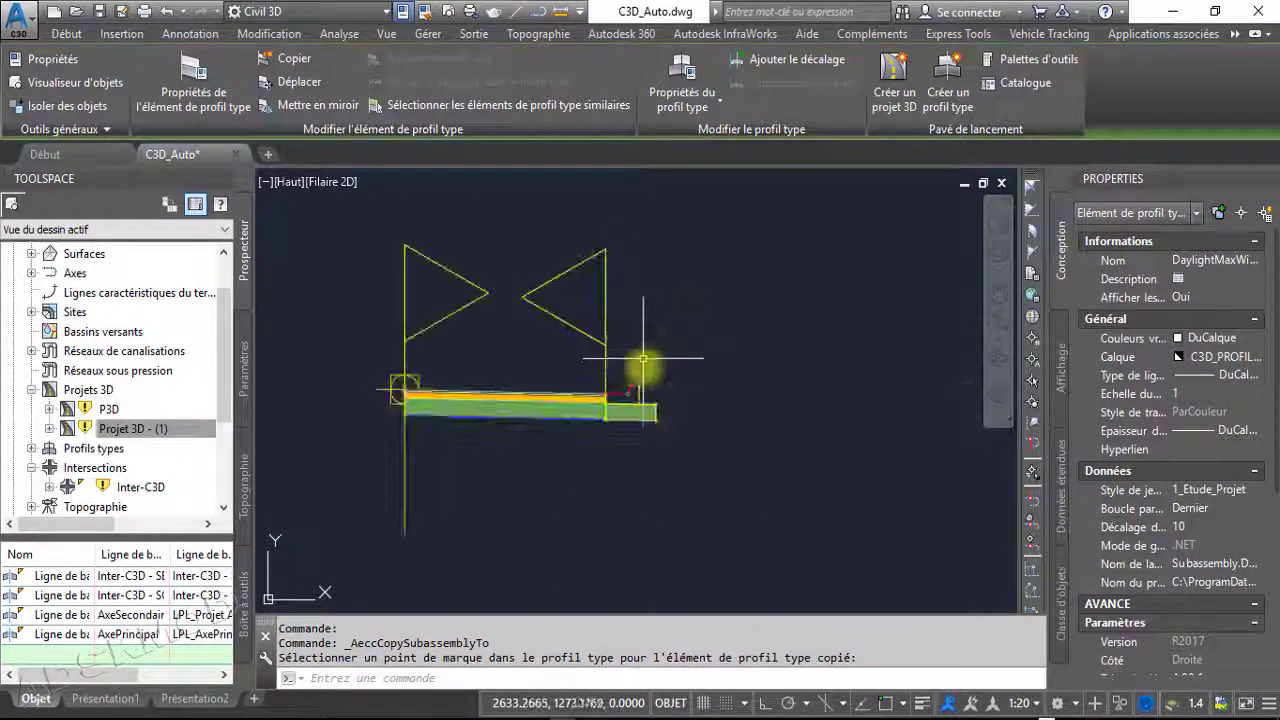
pyautogui.scroll(-2, 645, 369)
pyautogui.scroll(-1, 648, 360)
pyautogui.scroll(5, 634, 366)
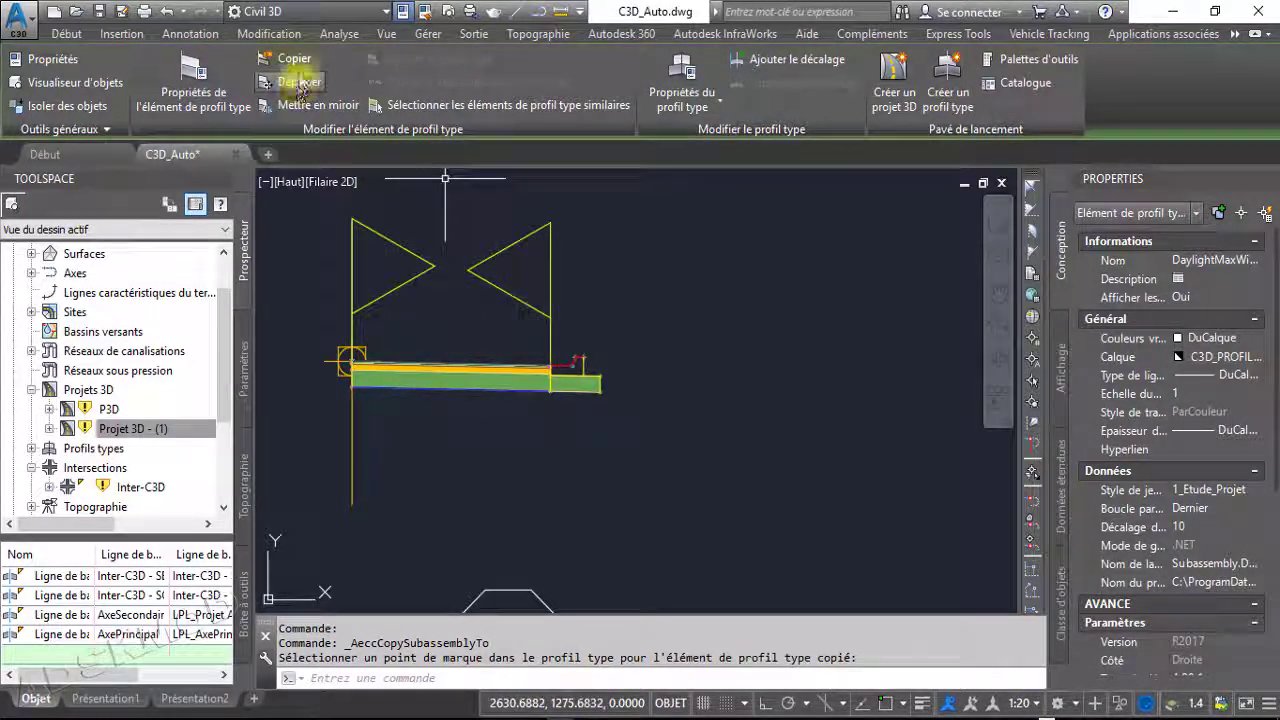
pyautogui.scroll(5, 586, 355)
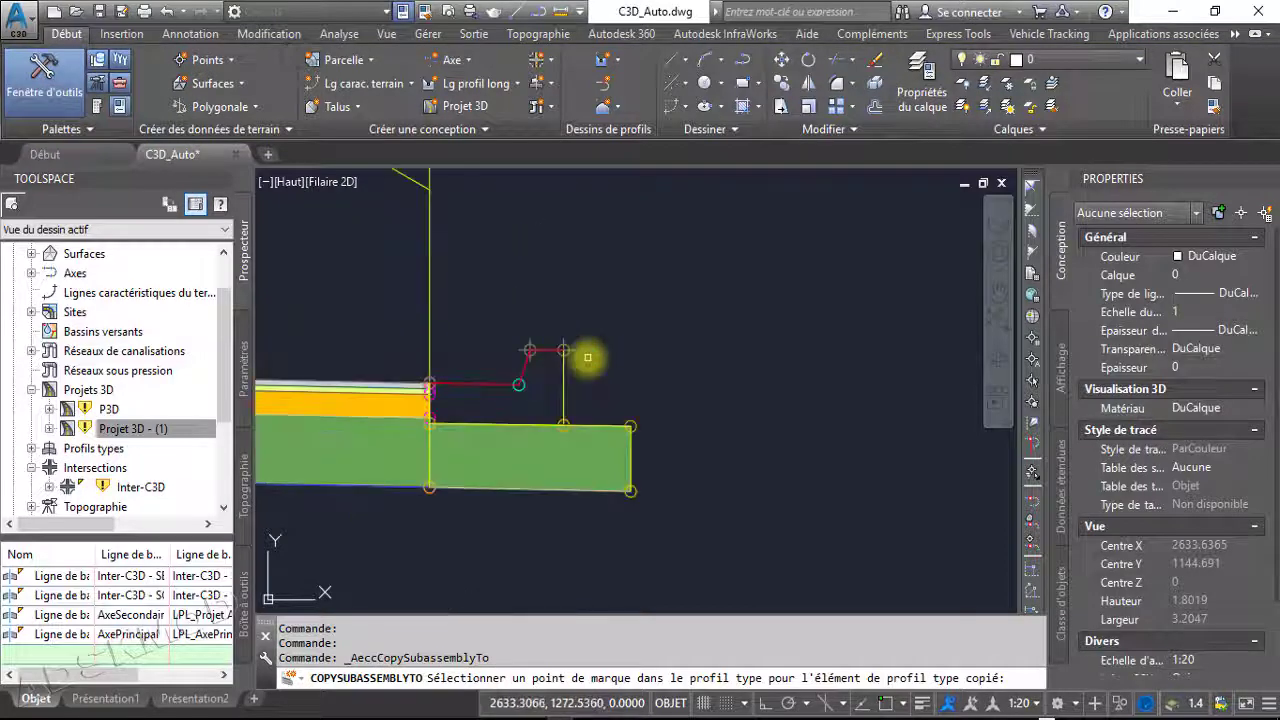
pyautogui.click(566, 345)
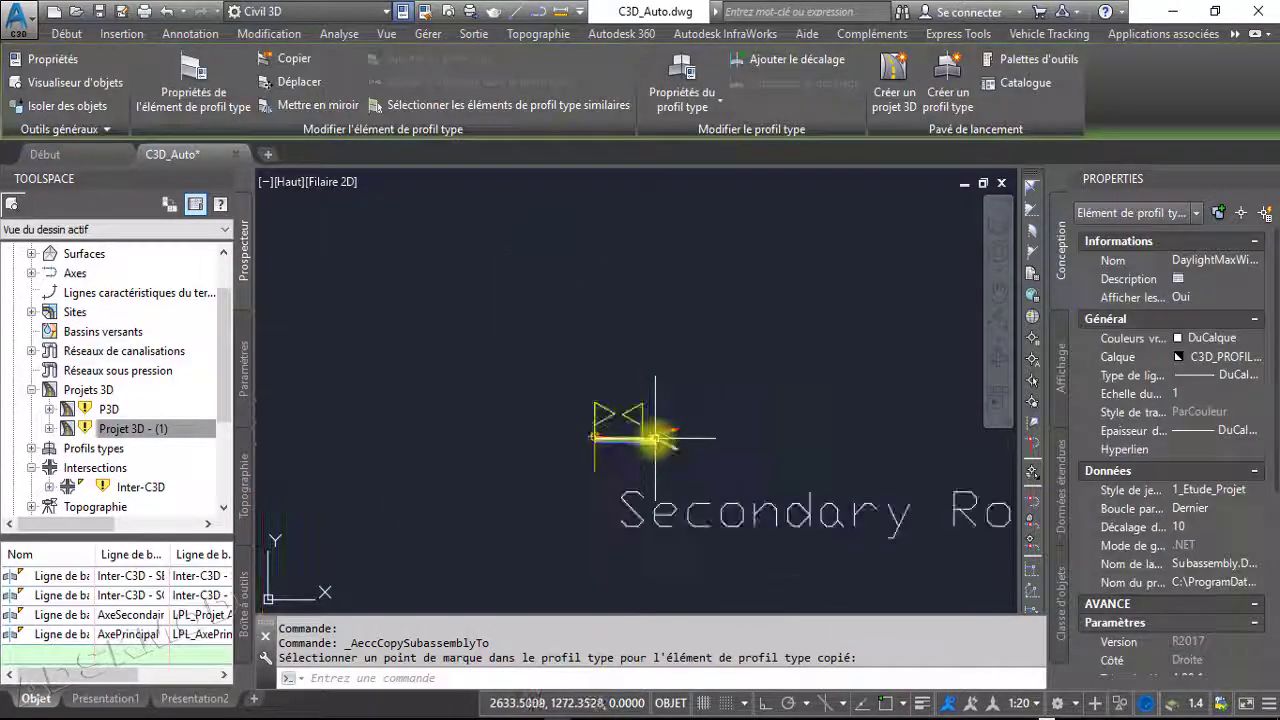
pyautogui.moveTo(666, 359)
pyautogui.mouseDown(button='middle')
pyautogui.moveTo(664, 519)
pyautogui.moveTo(674, 291)
pyautogui.mouseUp(button='middle')
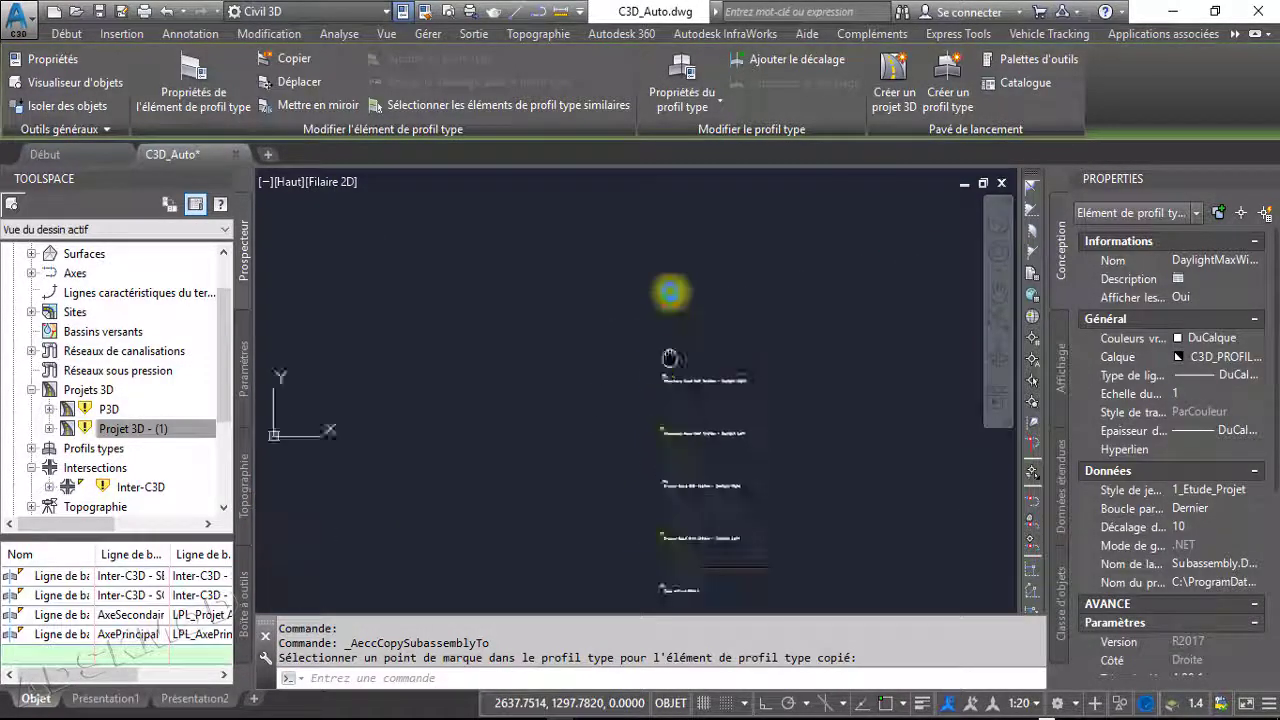
pyautogui.scroll(-5, 674, 429)
pyautogui.press('Escape')
pyautogui.press('Escape')
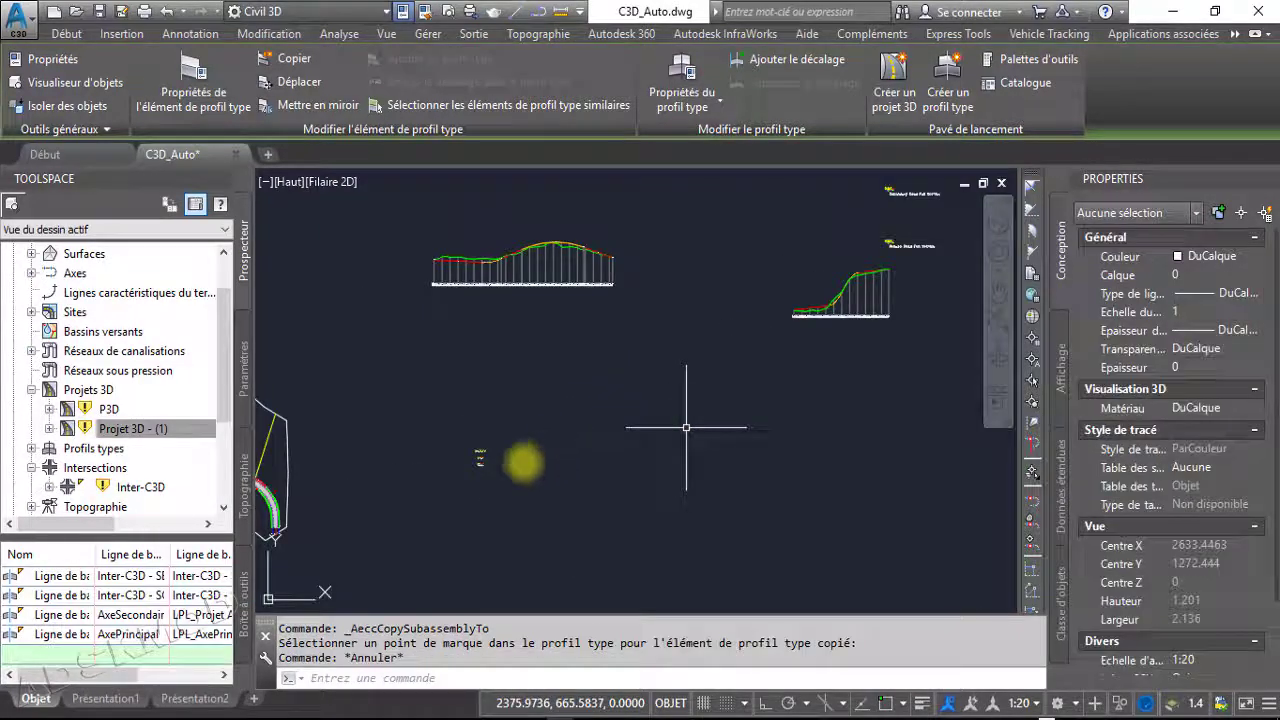
# Copy the left-hand daylight slope subassembly of the road project's full-width assembly onto the left curb edge of the Primary Road Full Section assembly
pyautogui.scroll(8, 451, 417)
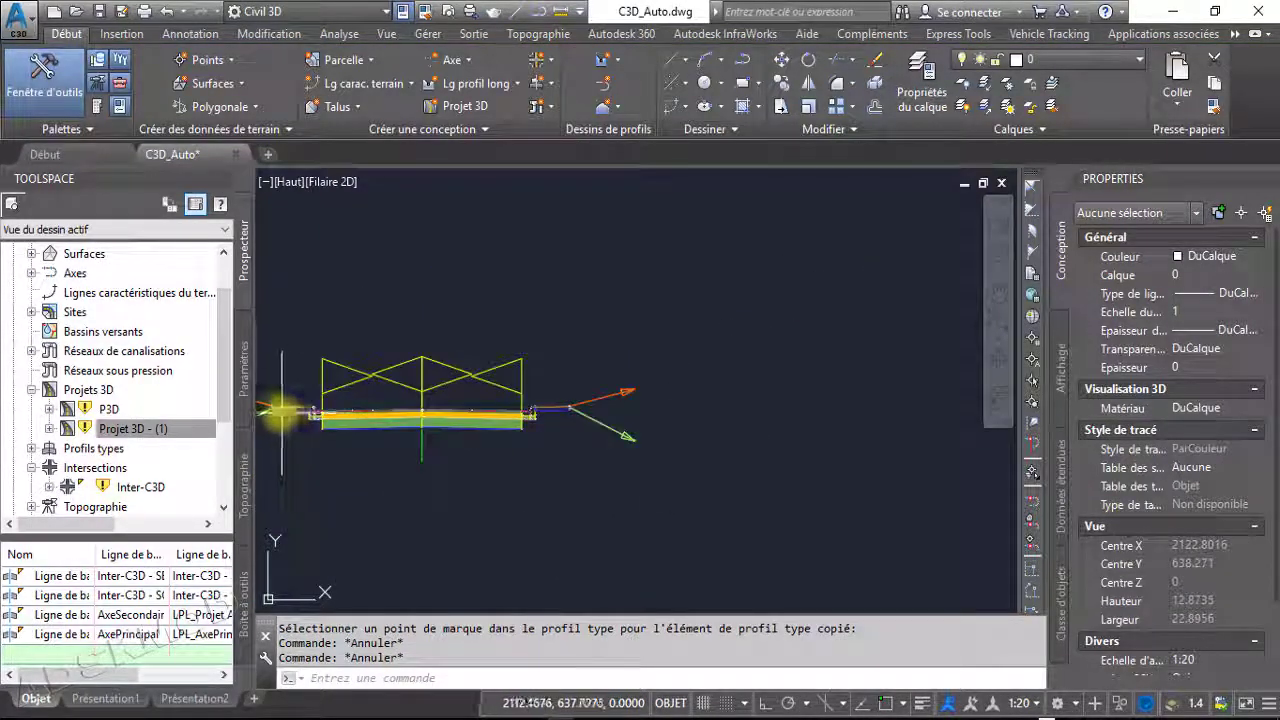
pyautogui.moveTo(295, 410); pyautogui.dragTo(395, 400, button='middle')
pyautogui.click(372, 398)
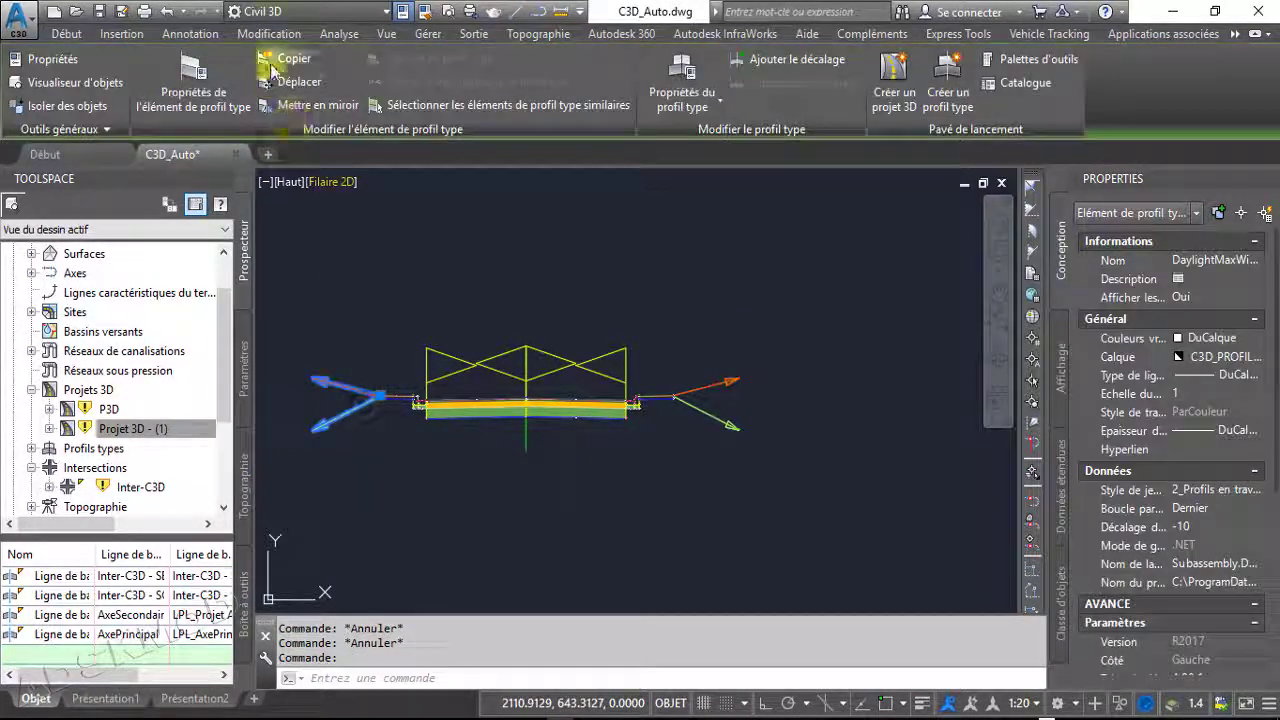
pyautogui.click(291, 58)
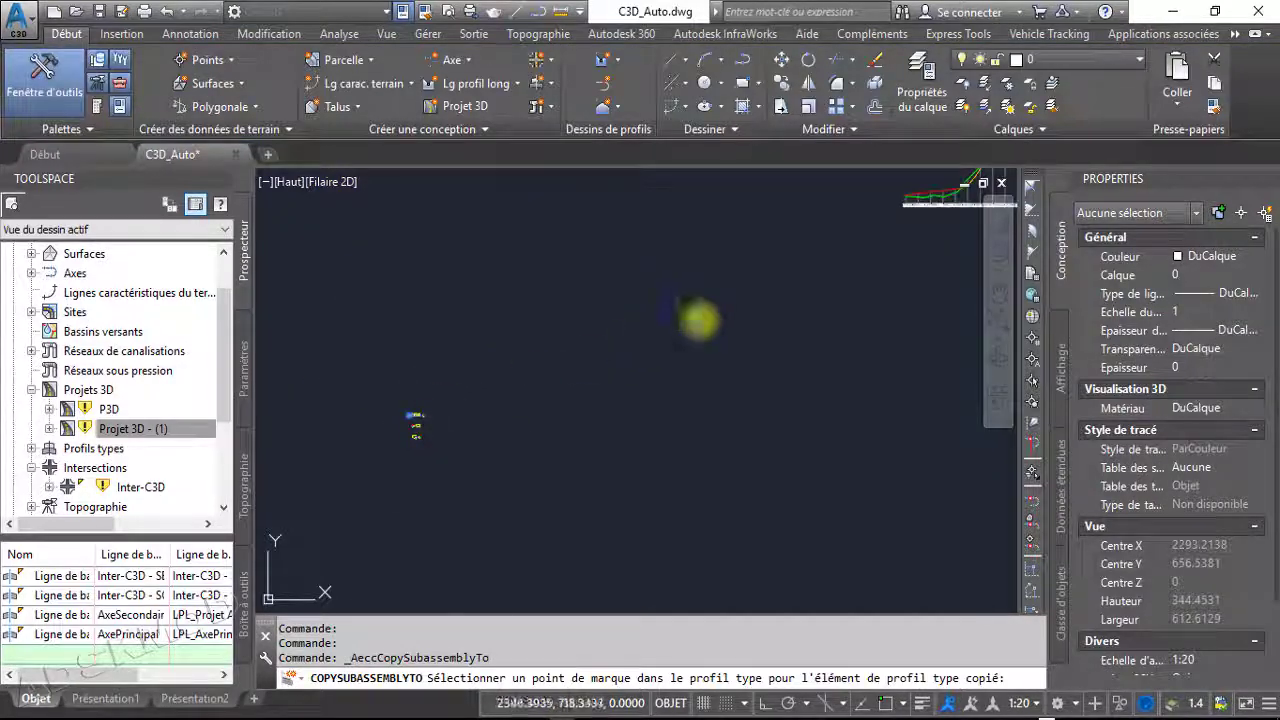
pyautogui.scroll(3, 698, 320)
pyautogui.scroll(10, 722, 390)
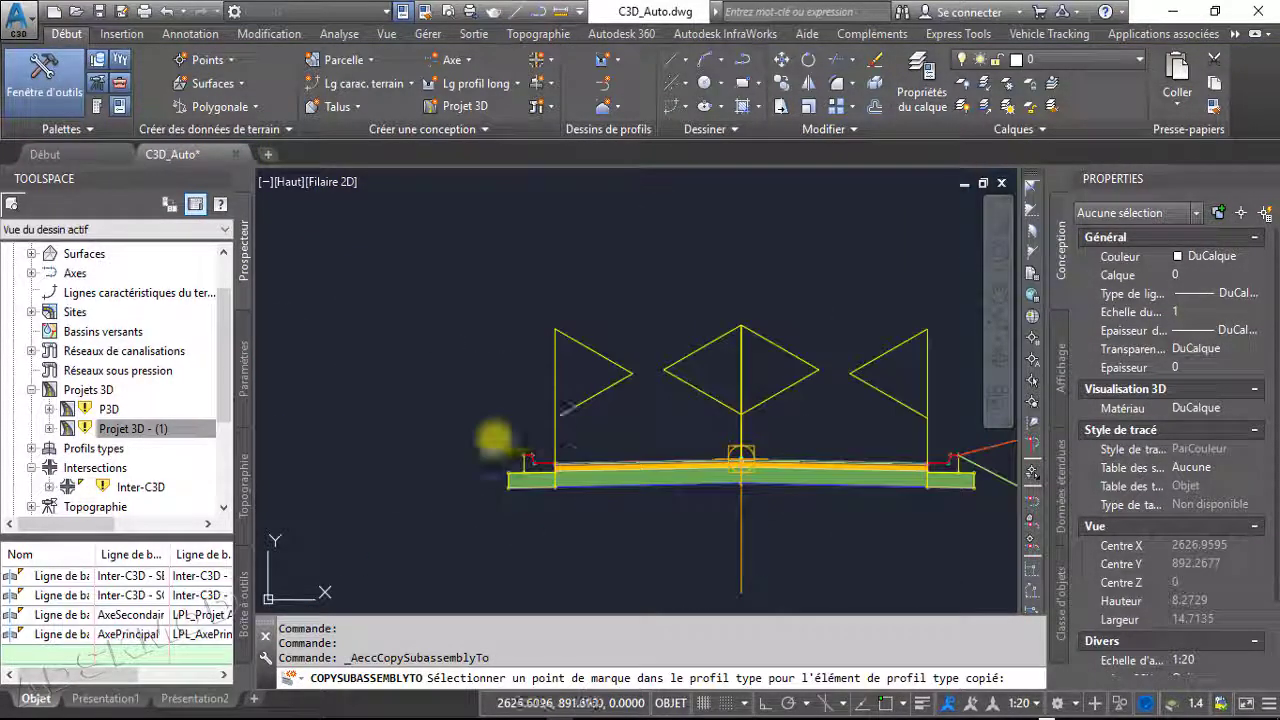
pyautogui.click(522, 455)
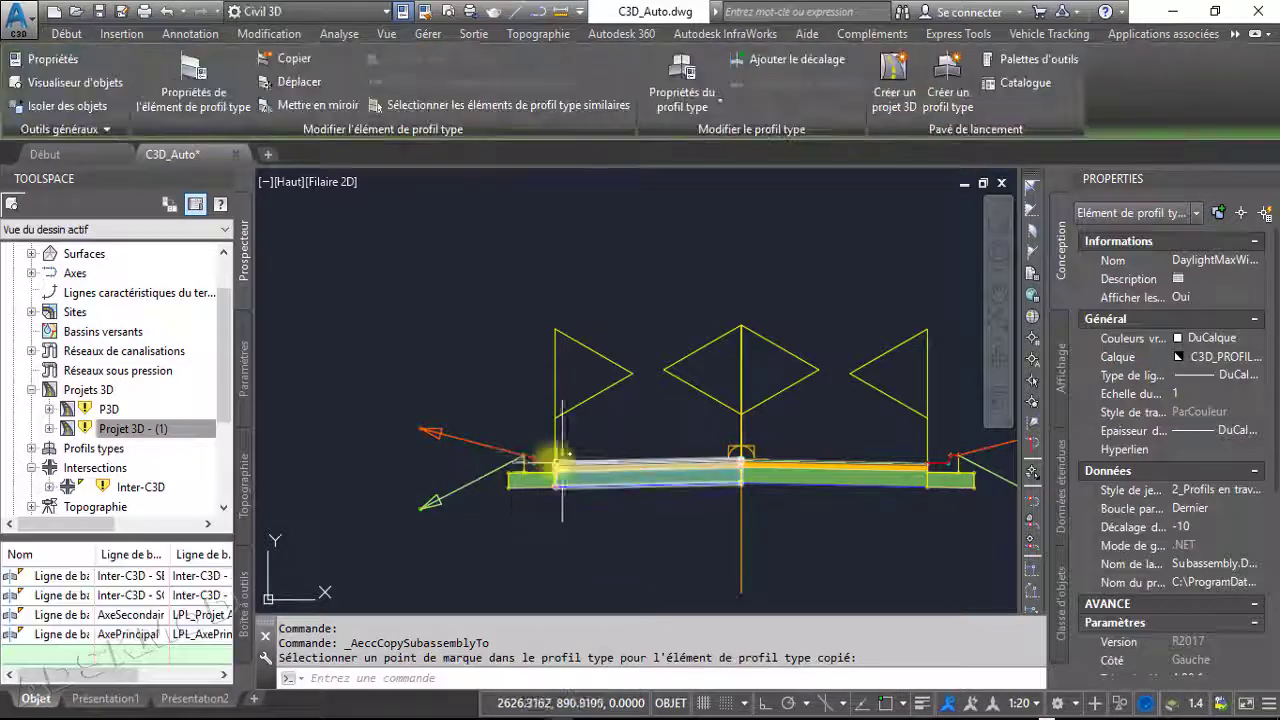
# Copy the left-hand daylight slope subassembly onto the left curb edge of the Secondary Road Full Section assembly
pyautogui.click(289, 68)
pyautogui.scroll(-10, 776, 518)
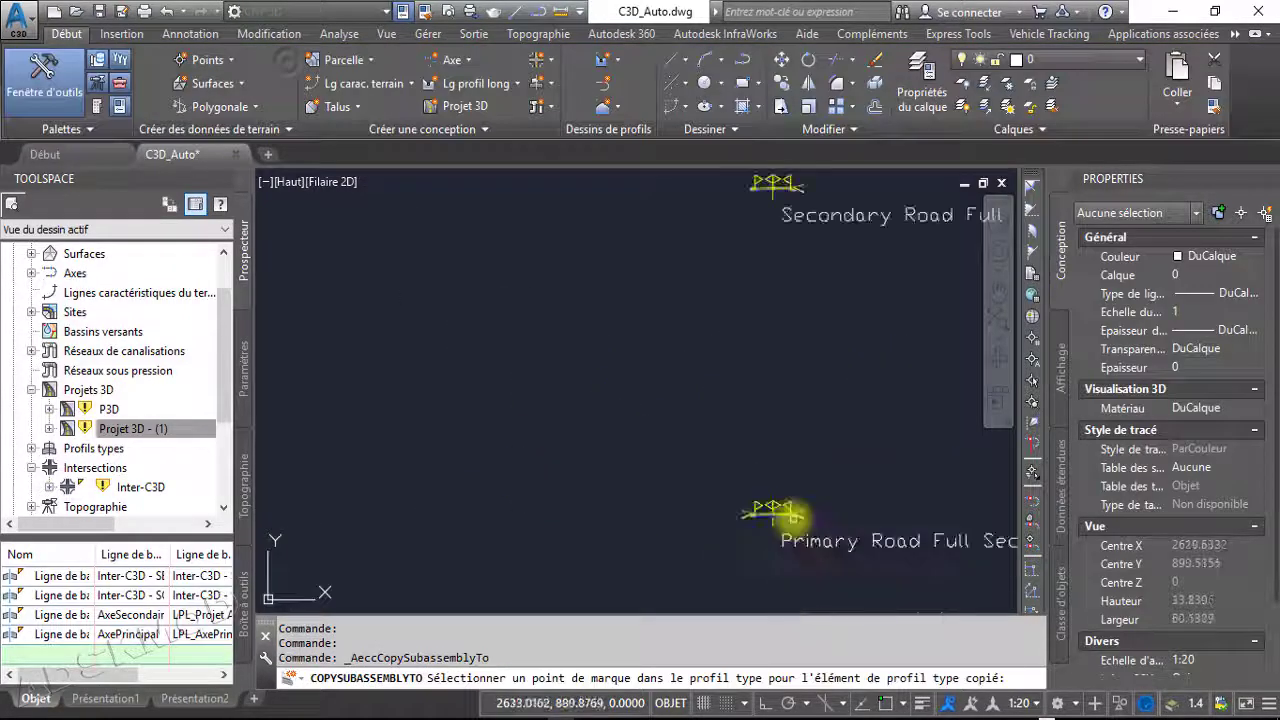
pyautogui.moveTo(740, 531)
pyautogui.mouseDown(button='middle')
pyautogui.moveTo(746, 471)
pyautogui.moveTo(843, 218)
pyautogui.mouseUp(button='middle')
pyautogui.moveTo(523, 463); pyautogui.dragTo(700, 300, button='middle')
pyautogui.moveTo(618, 442); pyautogui.dragTo(741, 321, button='middle')
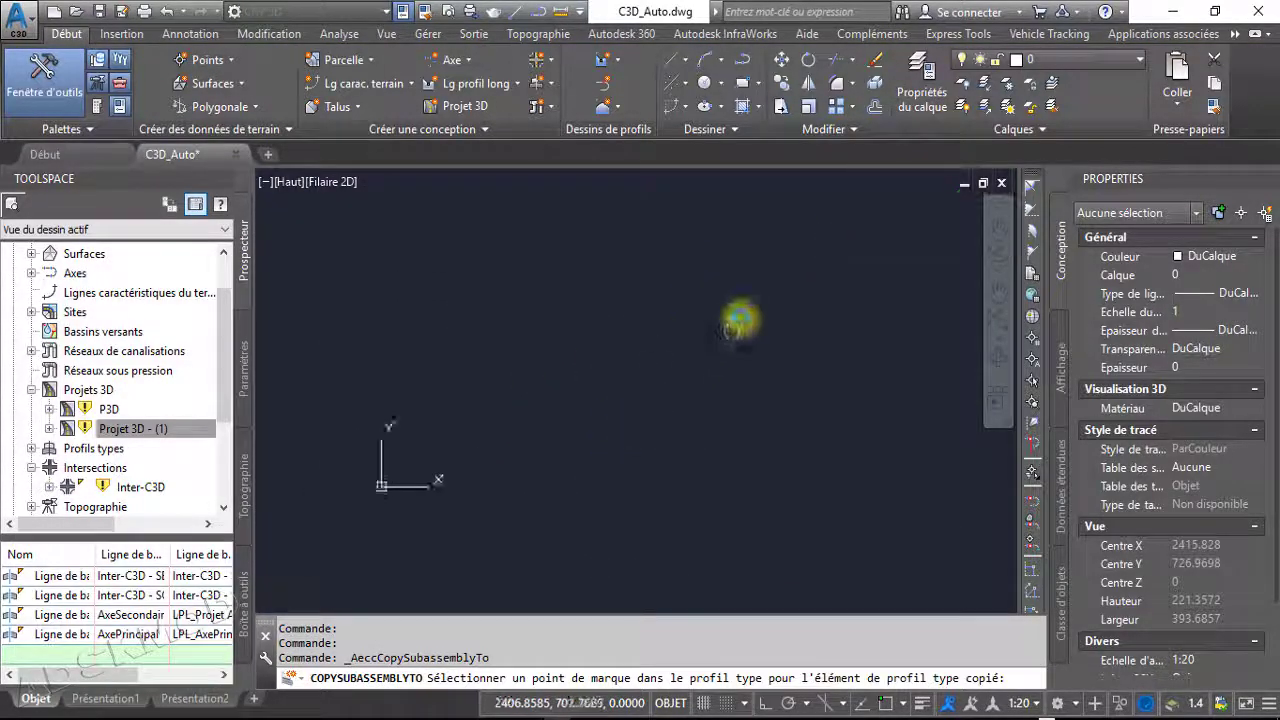
pyautogui.scroll(-6, 735, 346)
pyautogui.scroll(6, 558, 378)
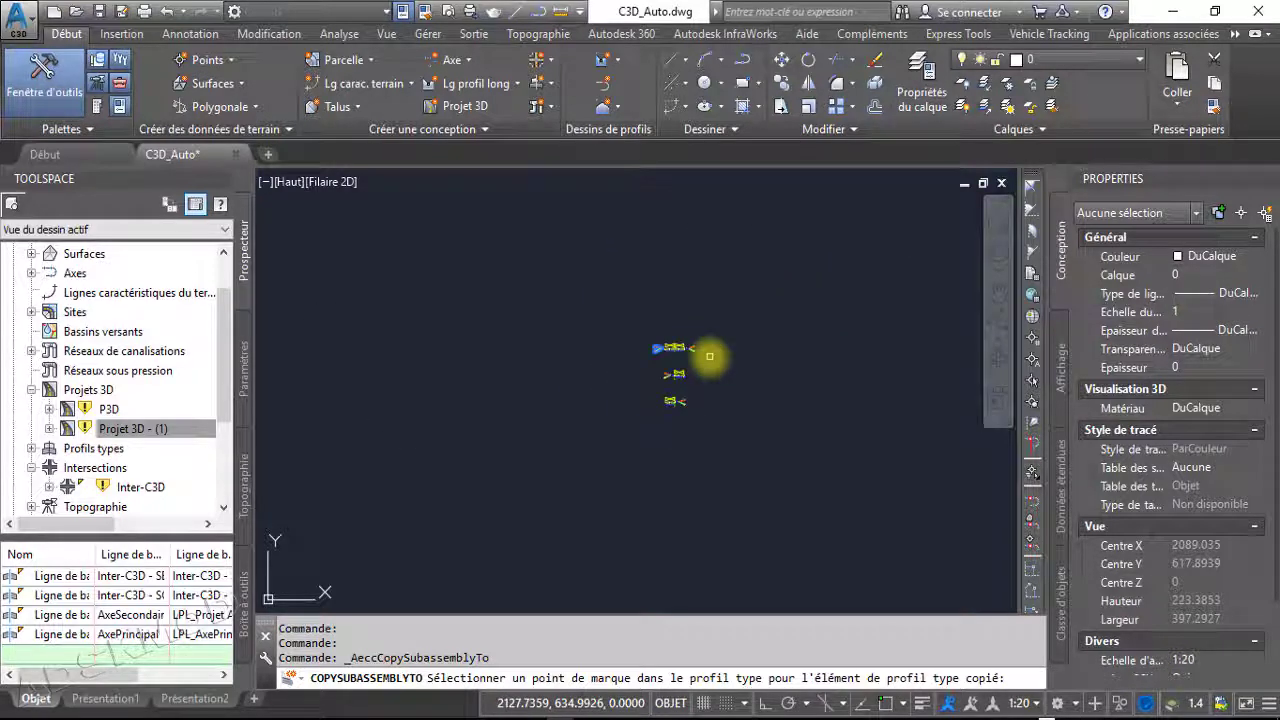
pyautogui.scroll(-4, 623, 450)
pyautogui.scroll(20, 866, 286)
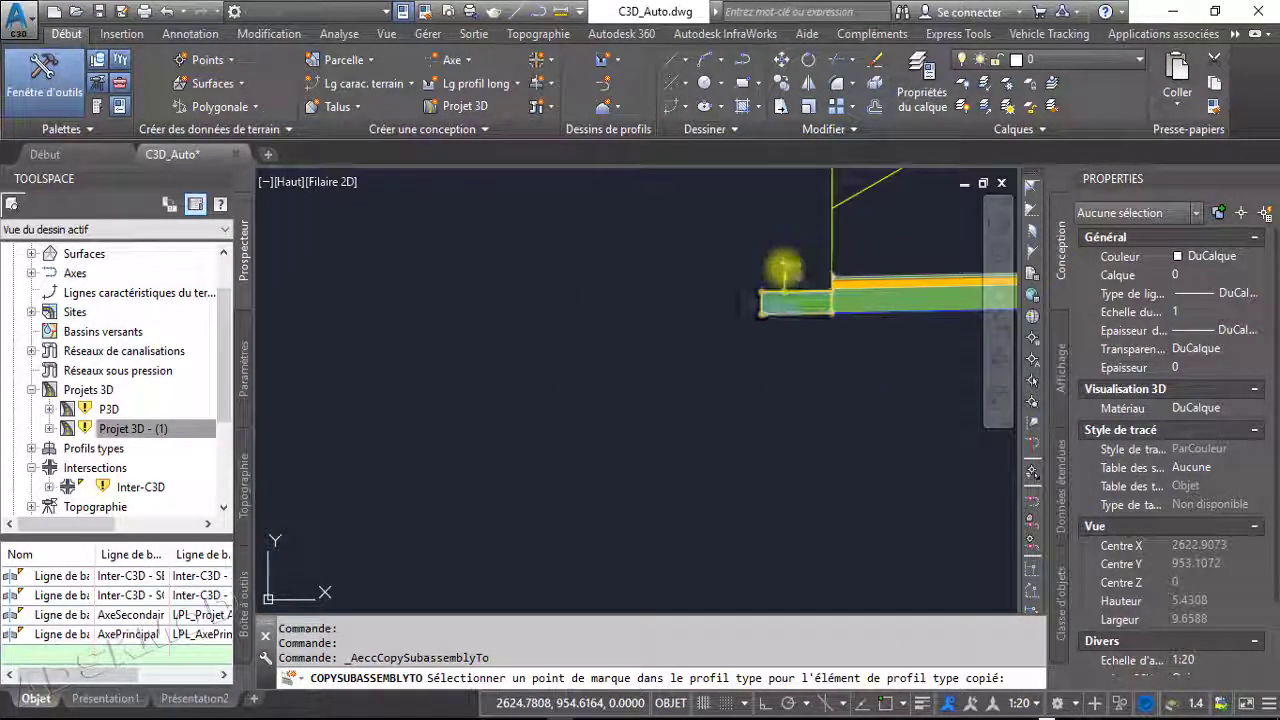
pyautogui.click(784, 268)
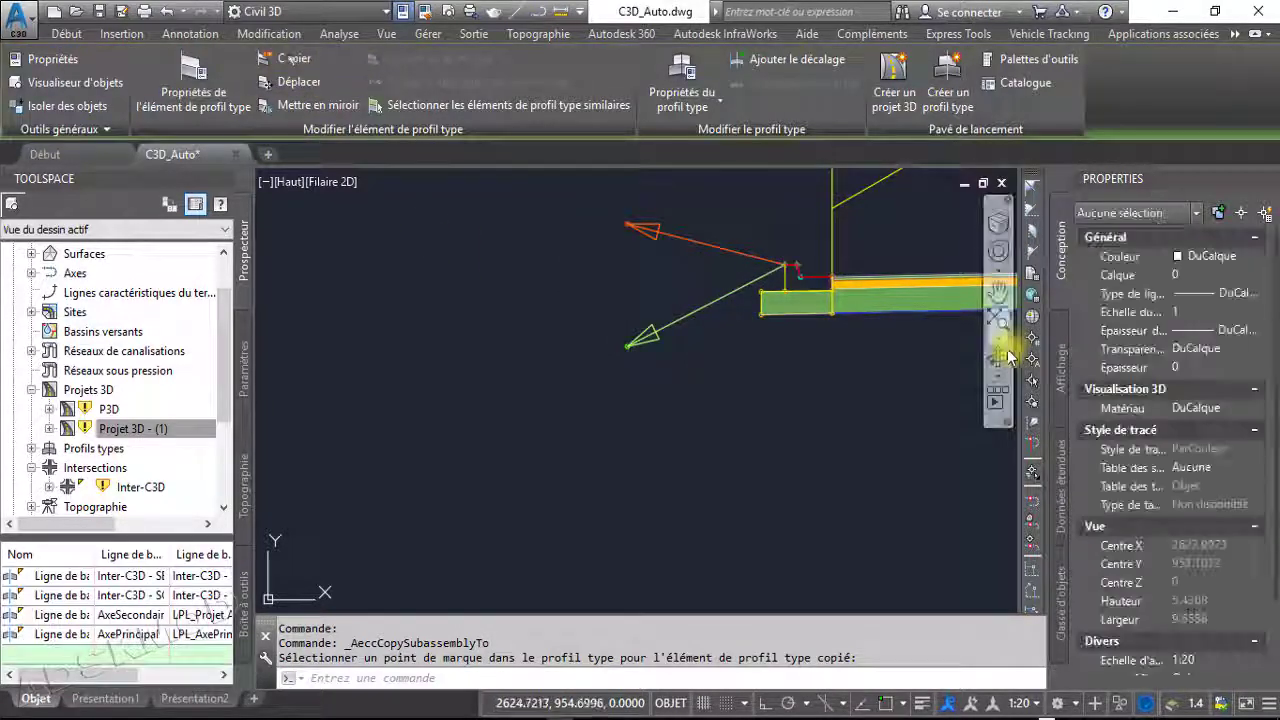
# Copy the left-hand daylight slope subassembly onto the outer curb edge of the Primary Road Half Section - Daylight Left assembly
pyautogui.scroll(-10, 760, 340)
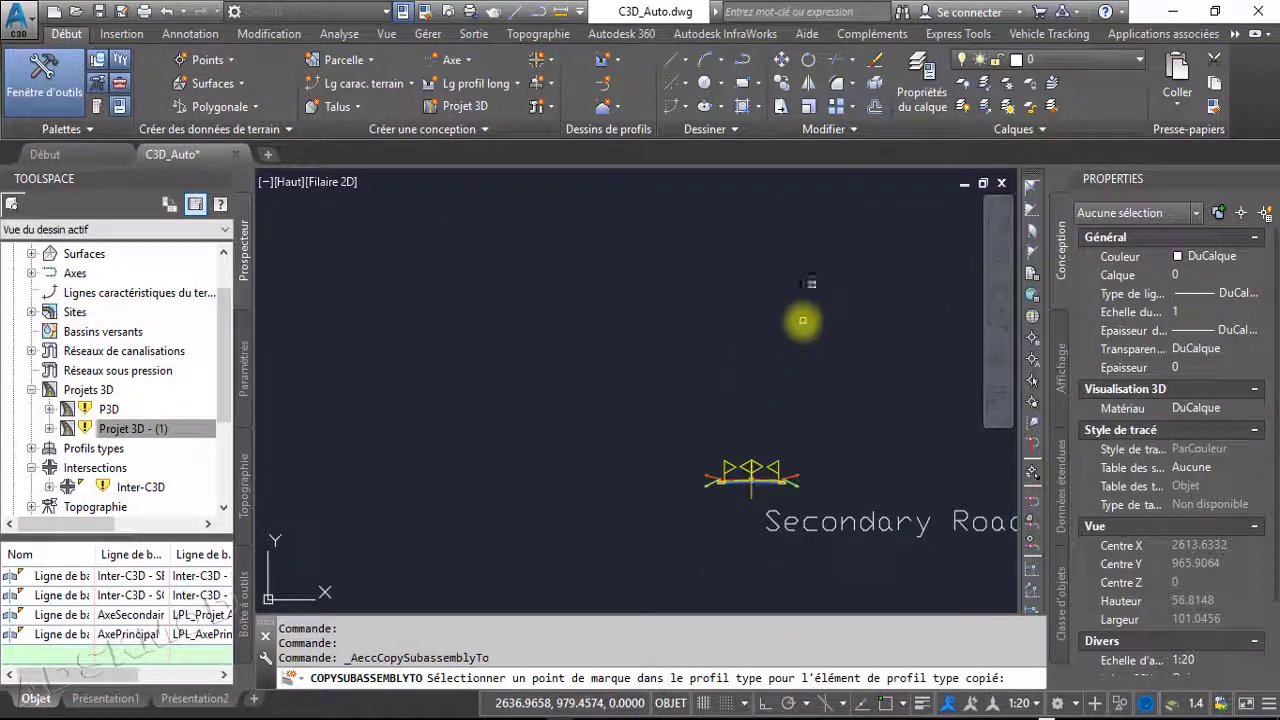
pyautogui.moveTo(803, 321); pyautogui.dragTo(725, 566, button='middle')
pyautogui.scroll(6, 637, 236)
pyautogui.moveTo(638, 280); pyautogui.dragTo(603, 567, button='middle')
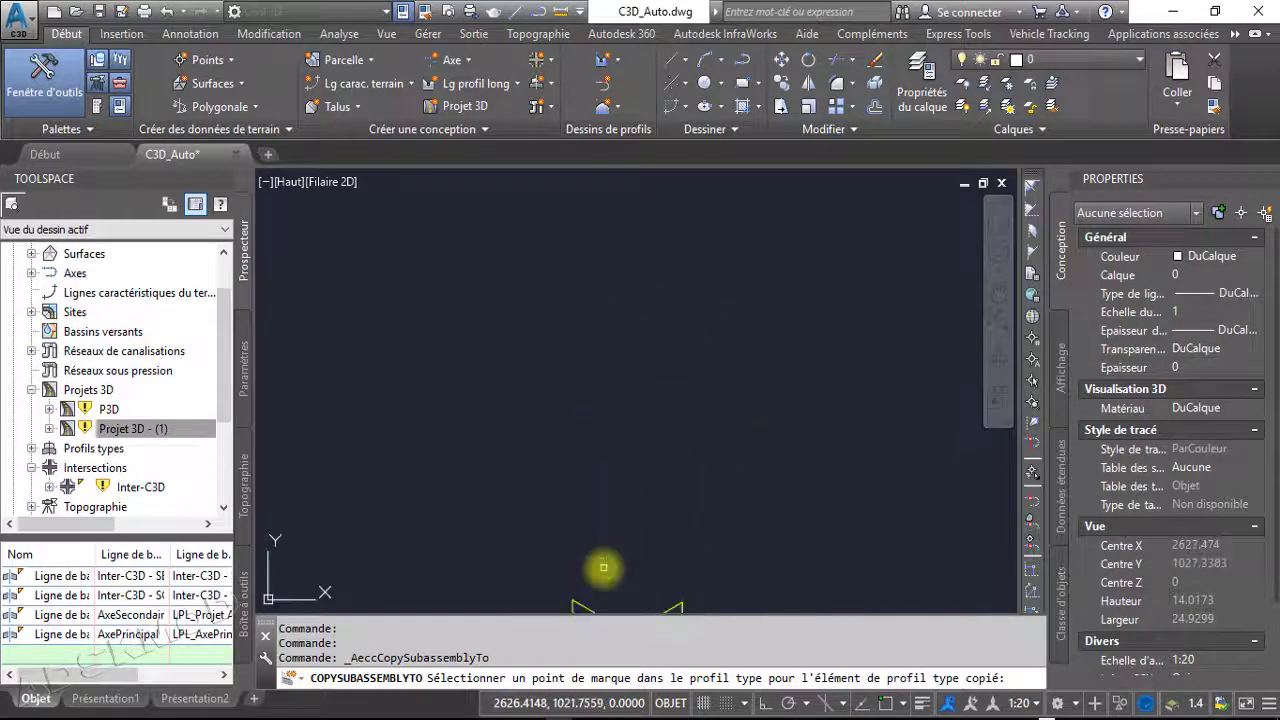
pyautogui.scroll(-5, 661, 335)
pyautogui.moveTo(667, 281); pyautogui.dragTo(664, 412, button='middle')
pyautogui.scroll(10, 636, 380)
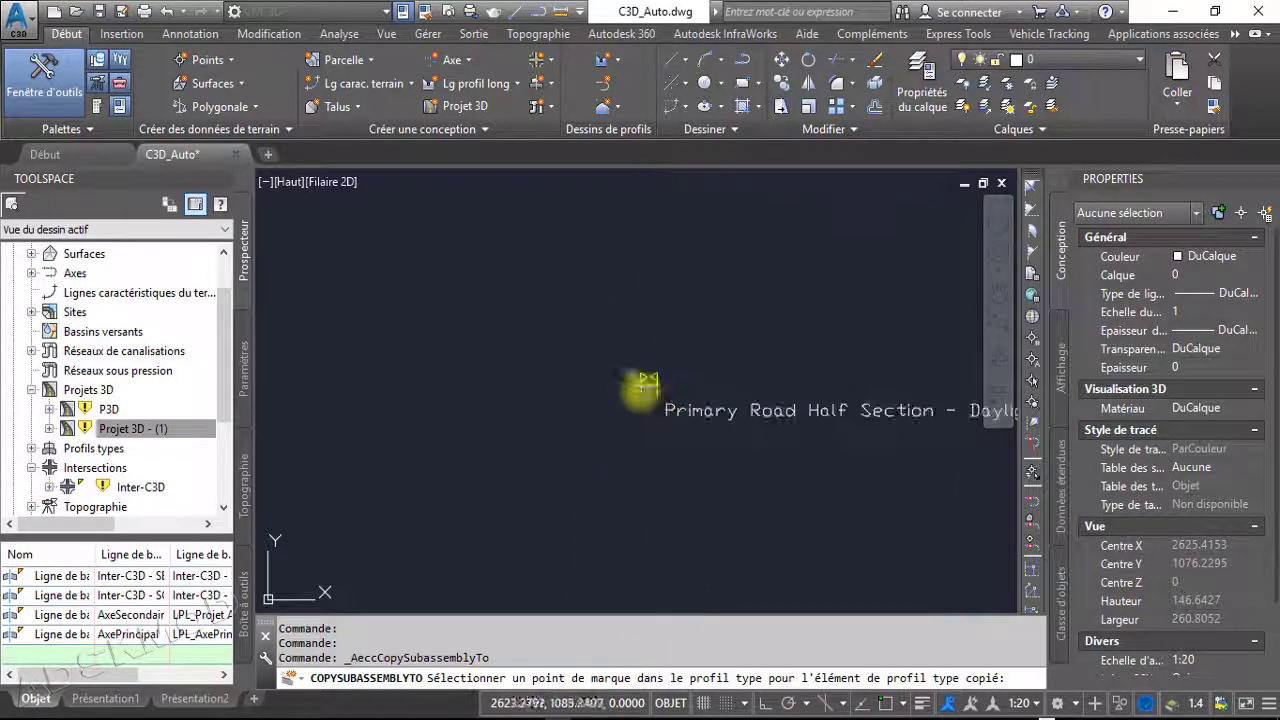
pyautogui.scroll(6, 603, 342)
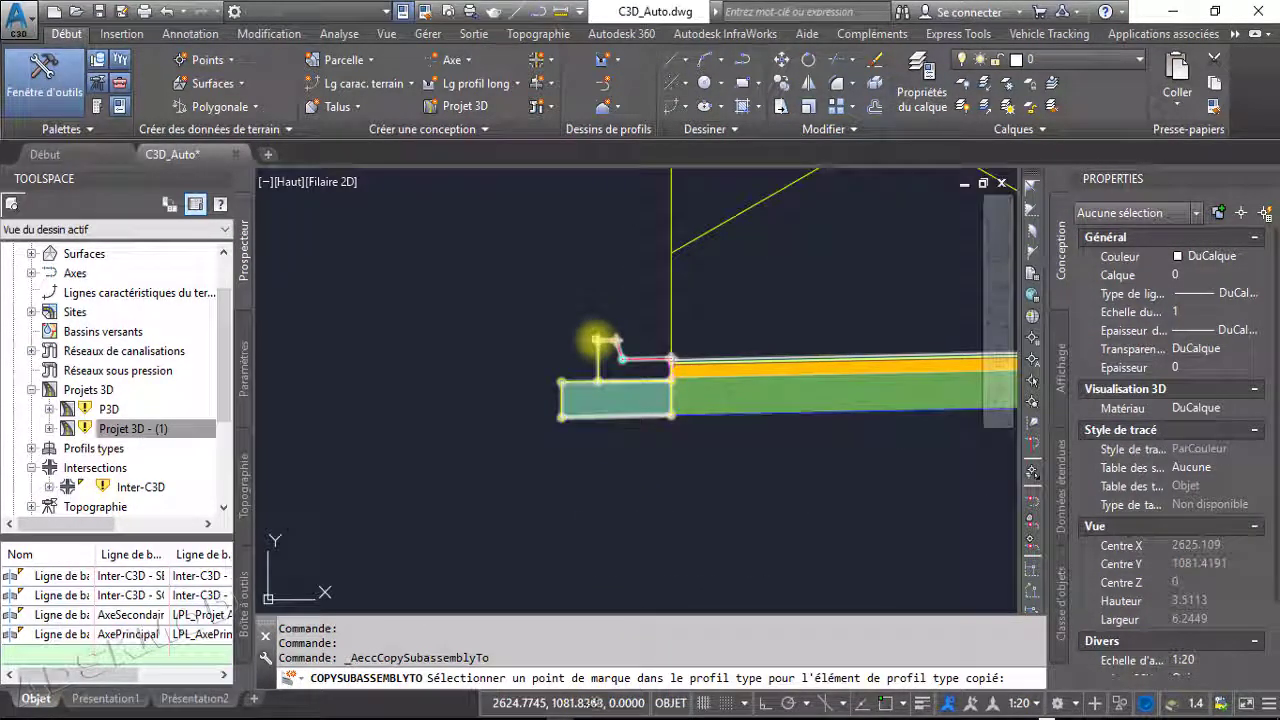
pyautogui.click(597, 340)
# Copy the left-hand daylight slope subassembly onto the outer curb edge of the Secondary Road Half Section - Daylight Left assembly
pyautogui.scroll(-6, 614, 470)
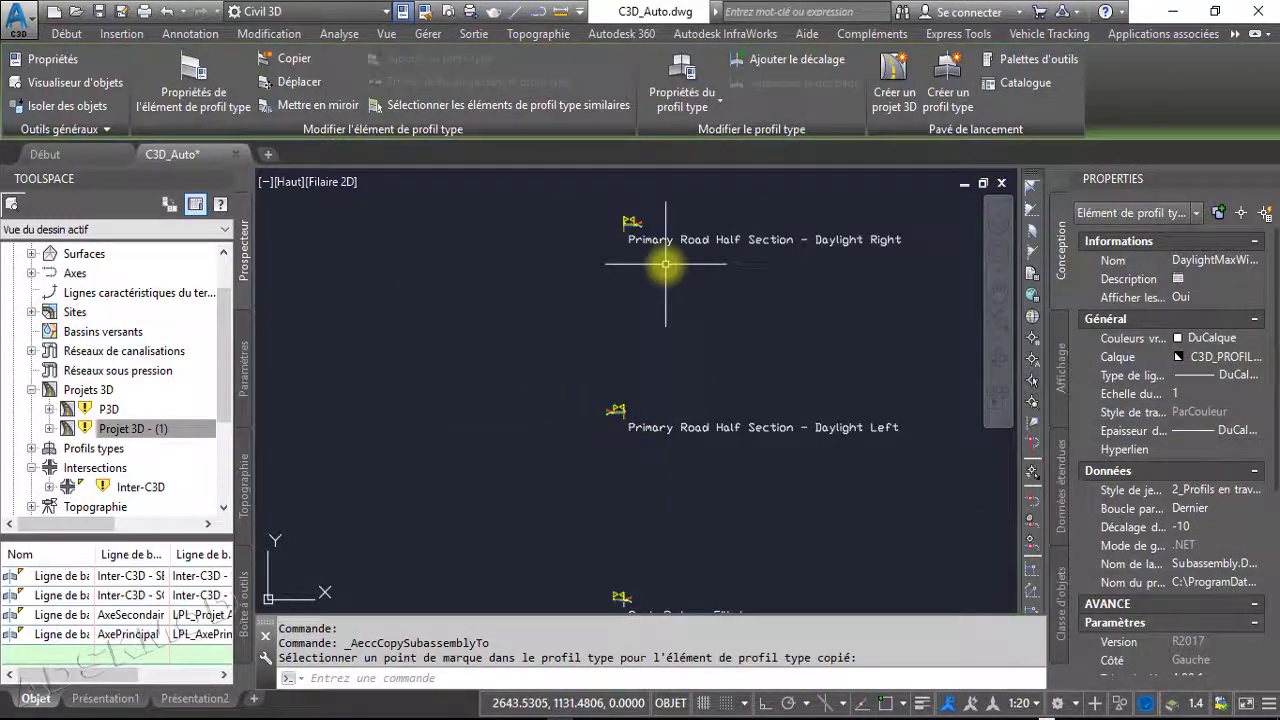
pyautogui.moveTo(665, 264); pyautogui.dragTo(658, 420, button='middle')
pyautogui.scroll(4, 627, 374)
pyautogui.moveTo(626, 375); pyautogui.dragTo(629, 366, button='middle')
pyautogui.scroll(-4, 630, 364)
pyautogui.moveTo(631, 280); pyautogui.dragTo(631, 379, button='middle')
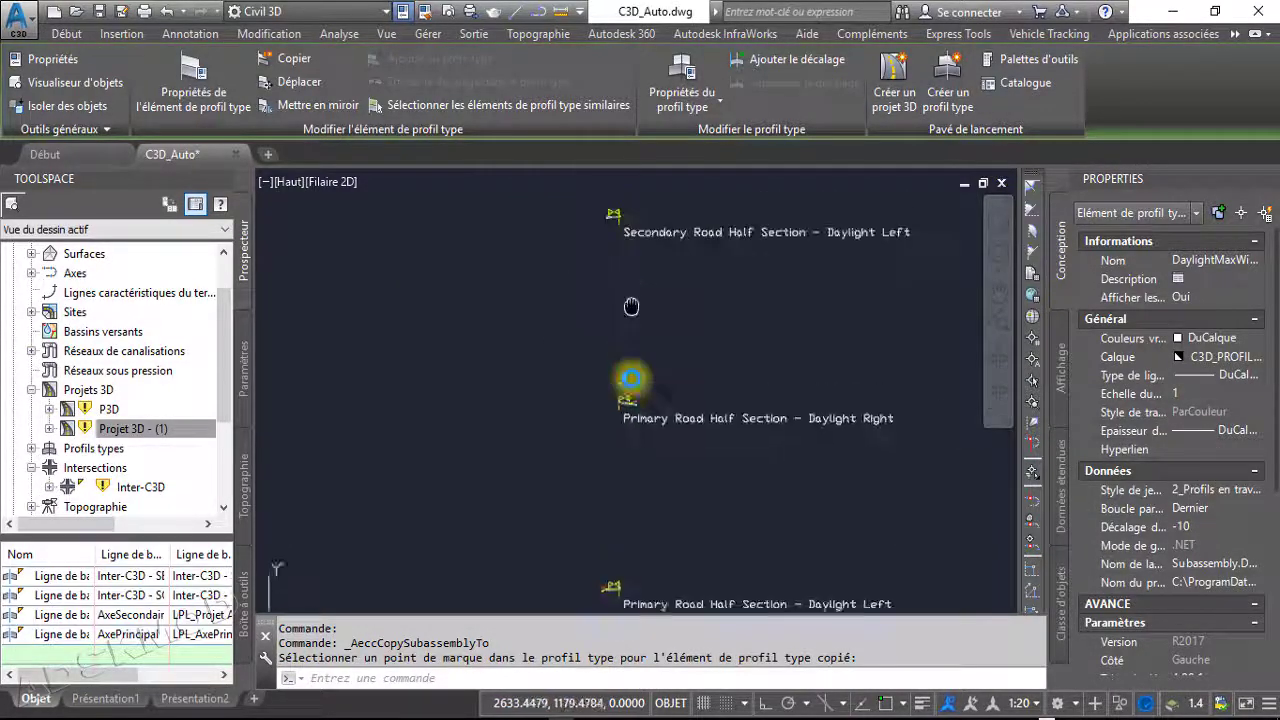
pyautogui.moveTo(631, 306); pyautogui.dragTo(629, 515, button='middle')
pyautogui.scroll(8, 608, 428)
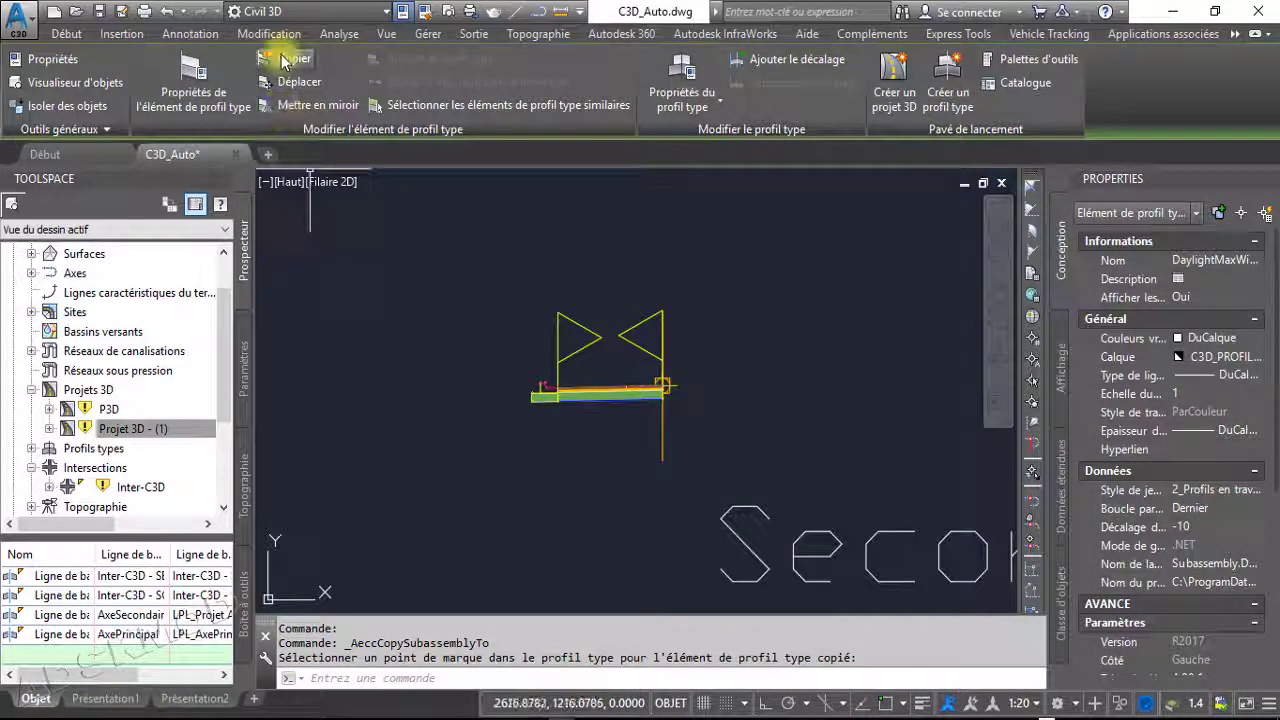
pyautogui.scroll(6, 540, 380)
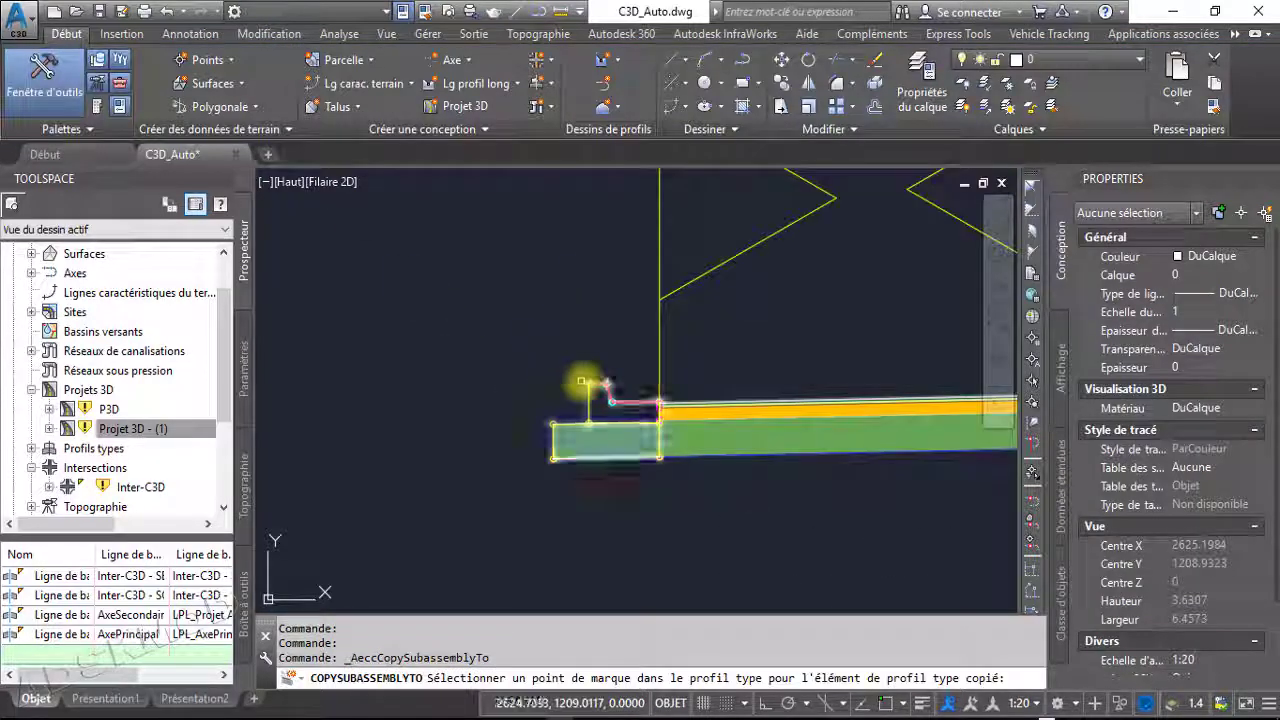
pyautogui.click(556, 427)
# Check the daylight slopes on the remaining intersection assemblies and examine the intersection's side slopes in plan
pyautogui.scroll(-8, 586, 492)
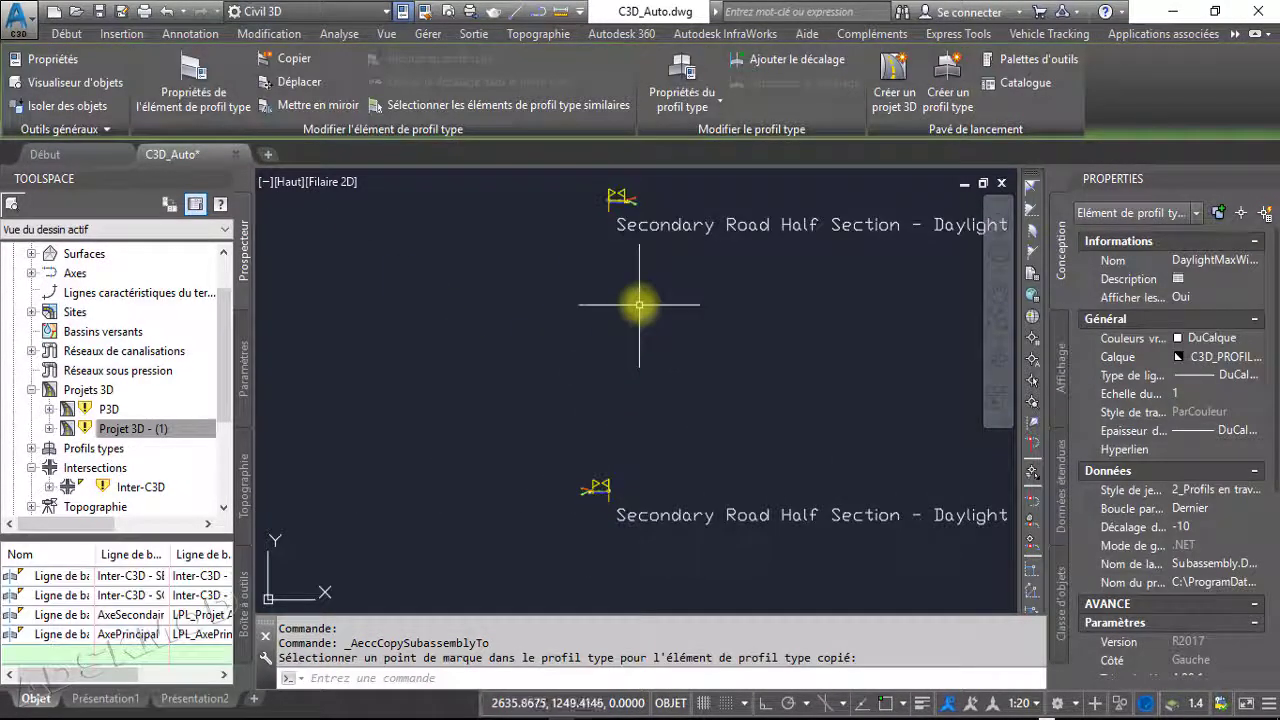
pyautogui.moveTo(639, 304); pyautogui.dragTo(634, 528, button='middle')
pyautogui.scroll(-8, 636, 490)
pyautogui.scroll(6, 606, 443)
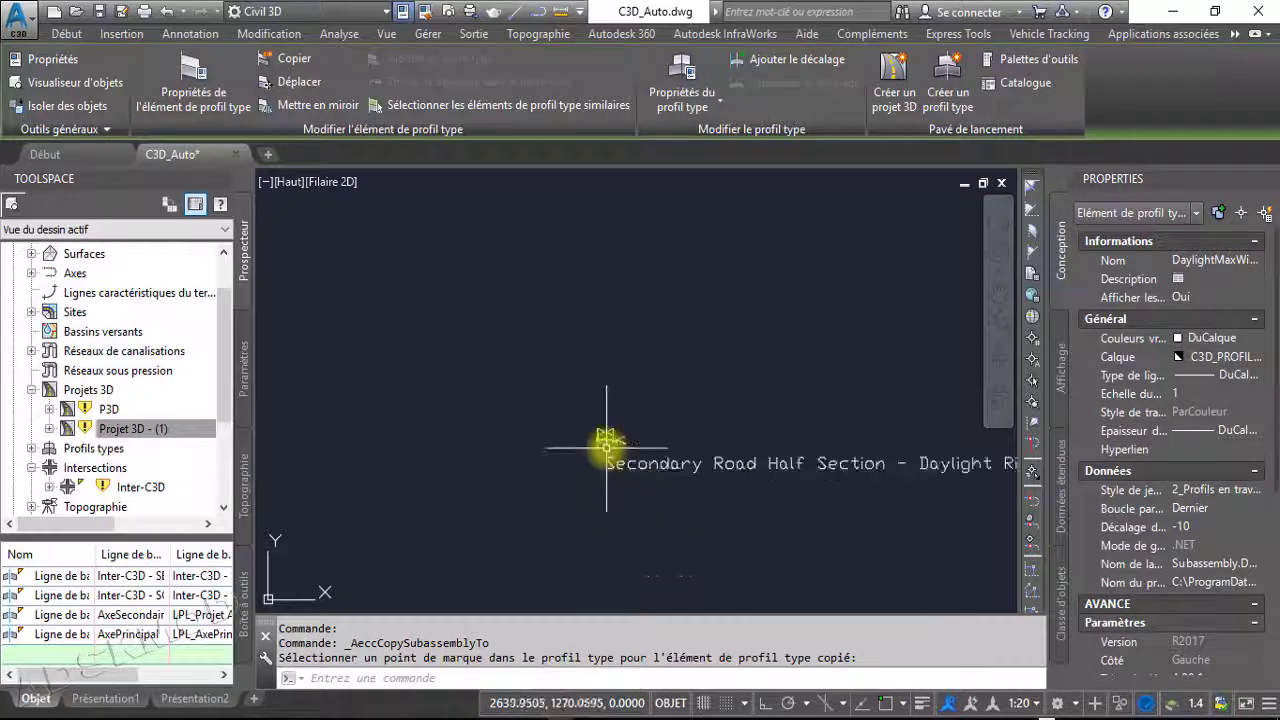
pyautogui.scroll(-6, 606, 443)
pyautogui.moveTo(606, 443); pyautogui.dragTo(706, 288, button='middle')
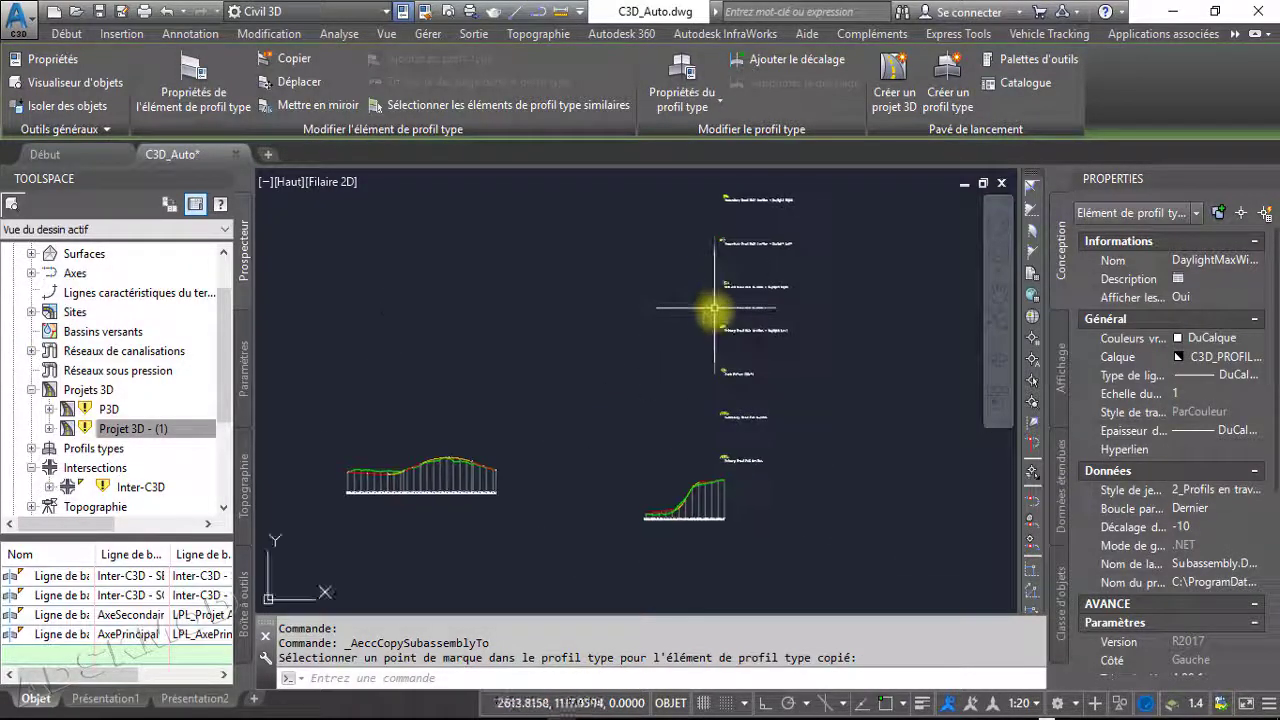
pyautogui.scroll(-4, 714, 320)
pyautogui.moveTo(610, 470); pyautogui.dragTo(702, 377, button='middle')
pyautogui.scroll(2, 613, 356)
pyautogui.scroll(2, 740, 352)
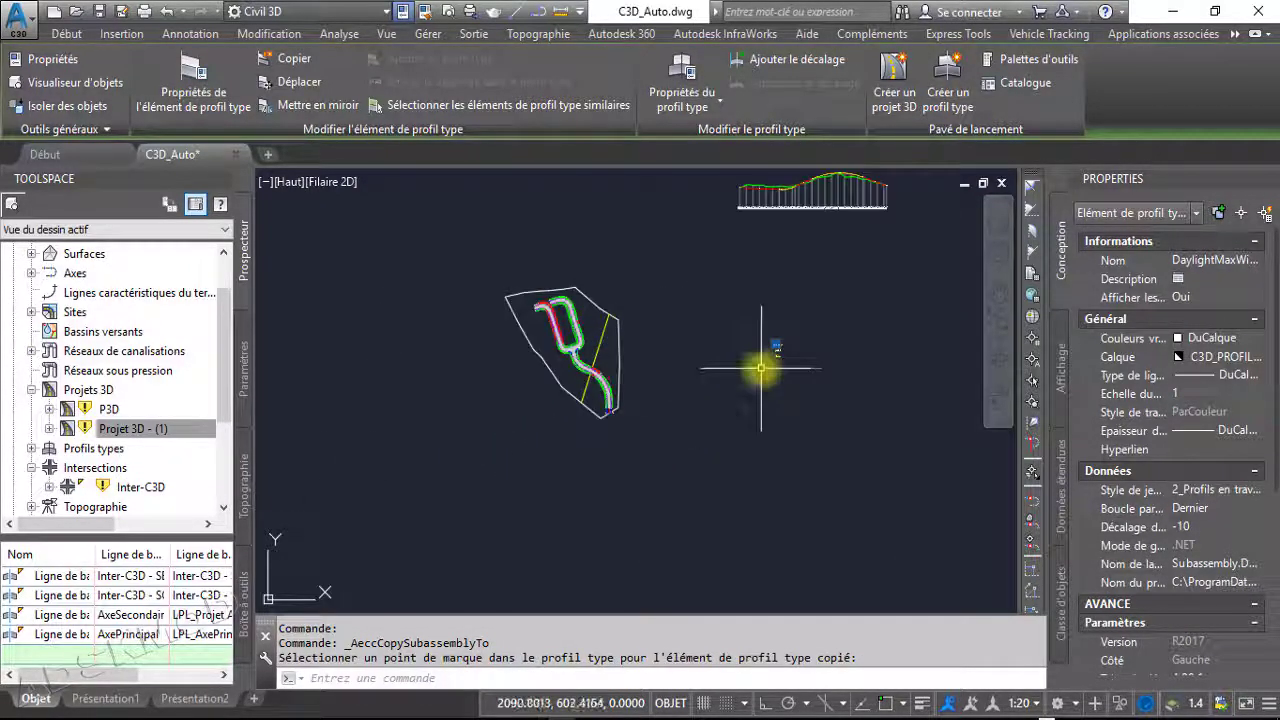
pyautogui.press('Escape')
pyautogui.scroll(6, 560, 335)
pyautogui.scroll(6, 524, 329)
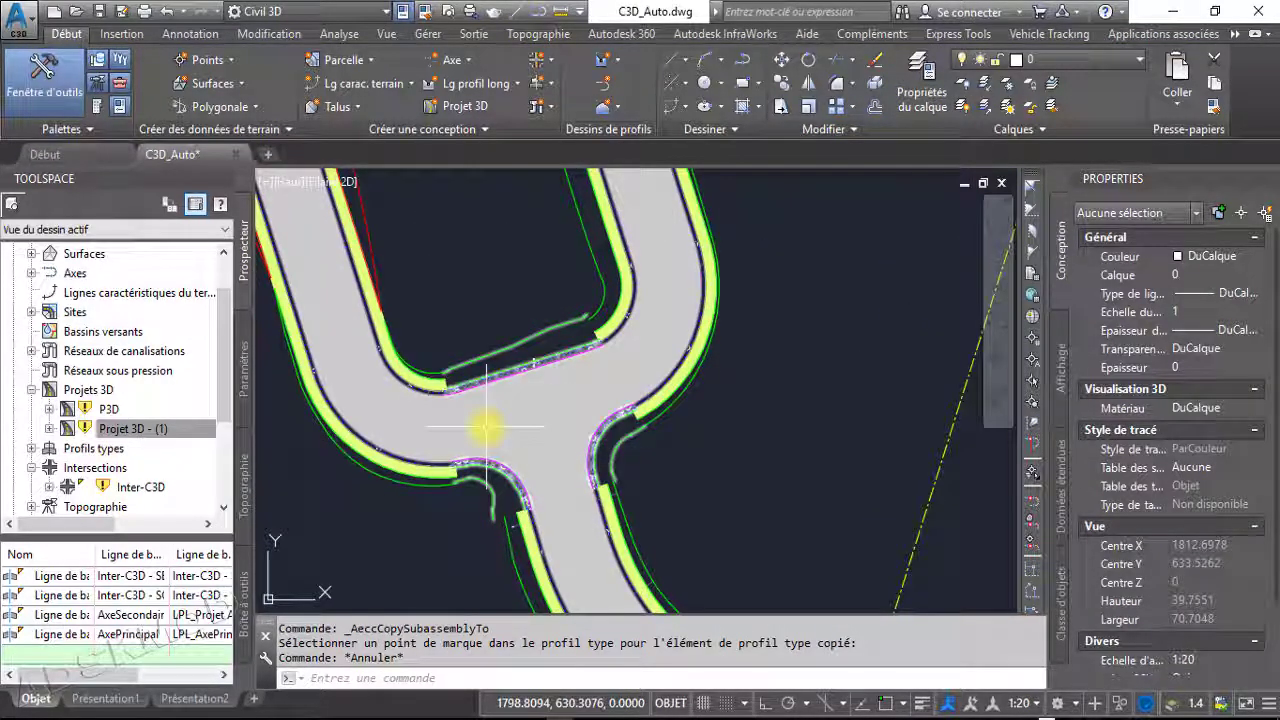
pyautogui.scroll(4, 459, 427)
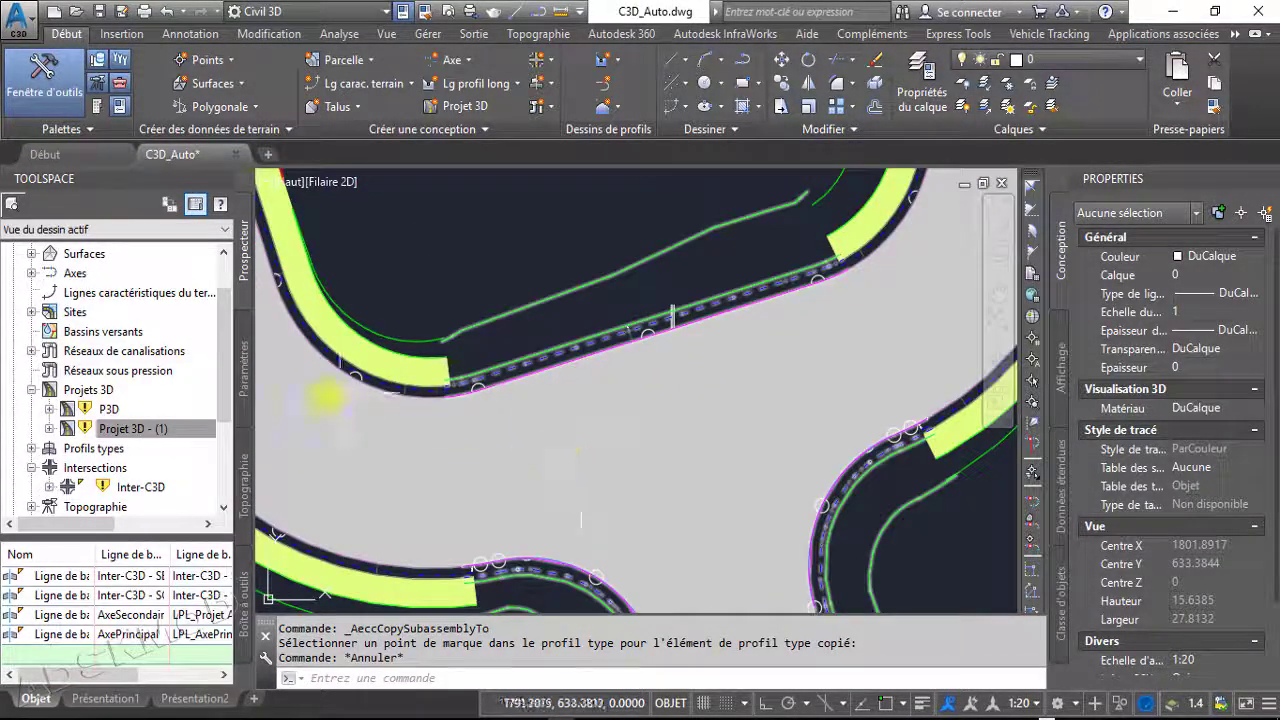
# Rebuild the intersection corridor Projet 3D - (1) with the modified assemblies
pyautogui.click(133, 428)
pyautogui.rightClick(133, 428)
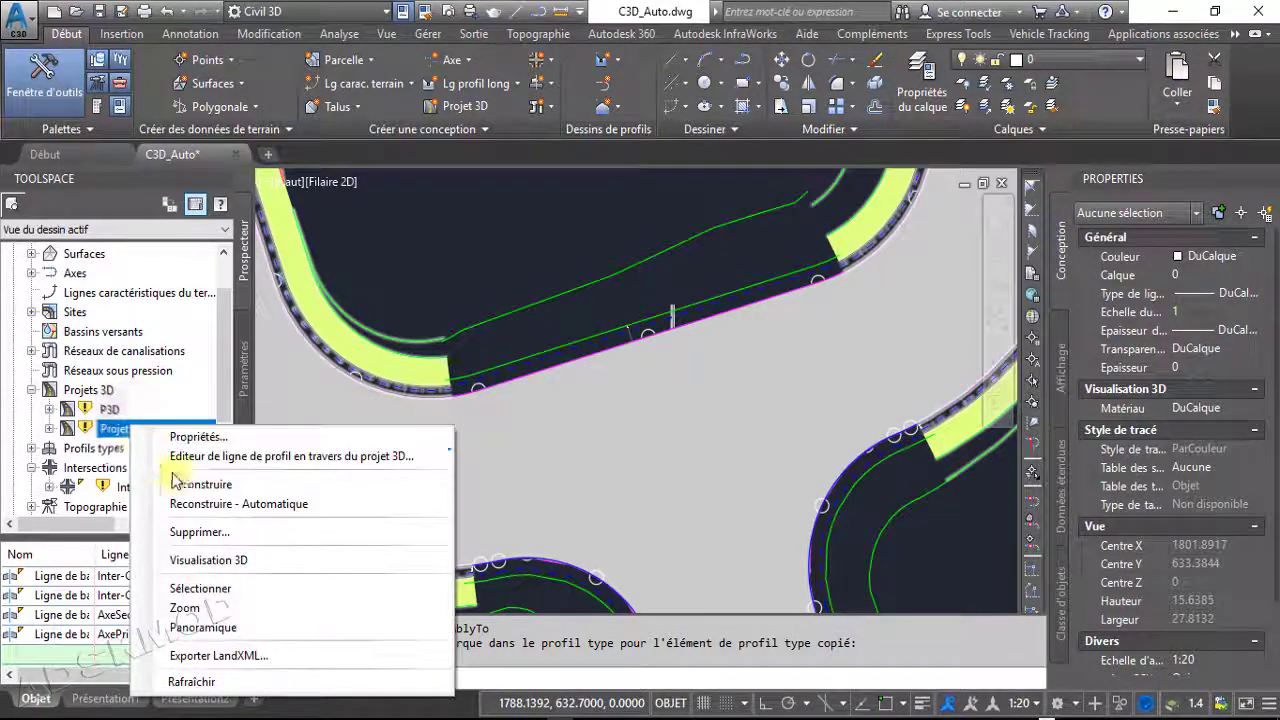
pyautogui.click(204, 486)
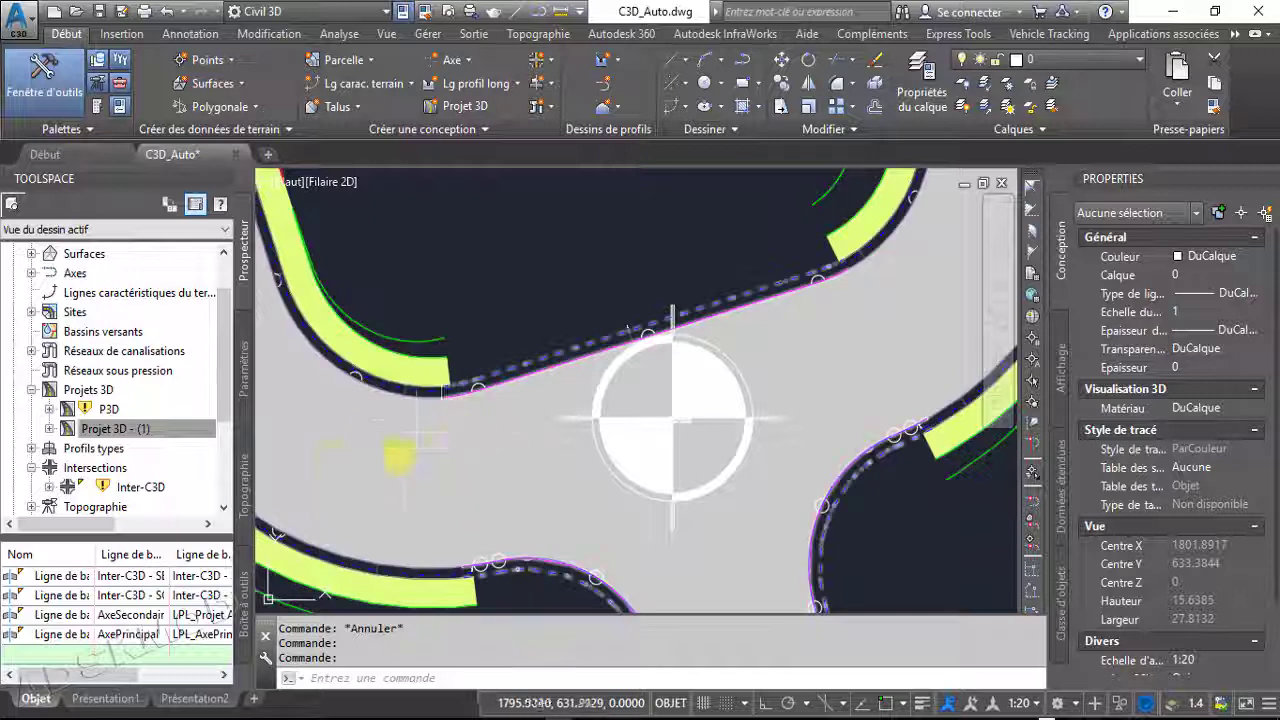
# Set the -20cm version of Surface_TN as the target for all surfaces of Projet 3D - (1) and rebuild the corridor
pyautogui.rightClick(158, 429)
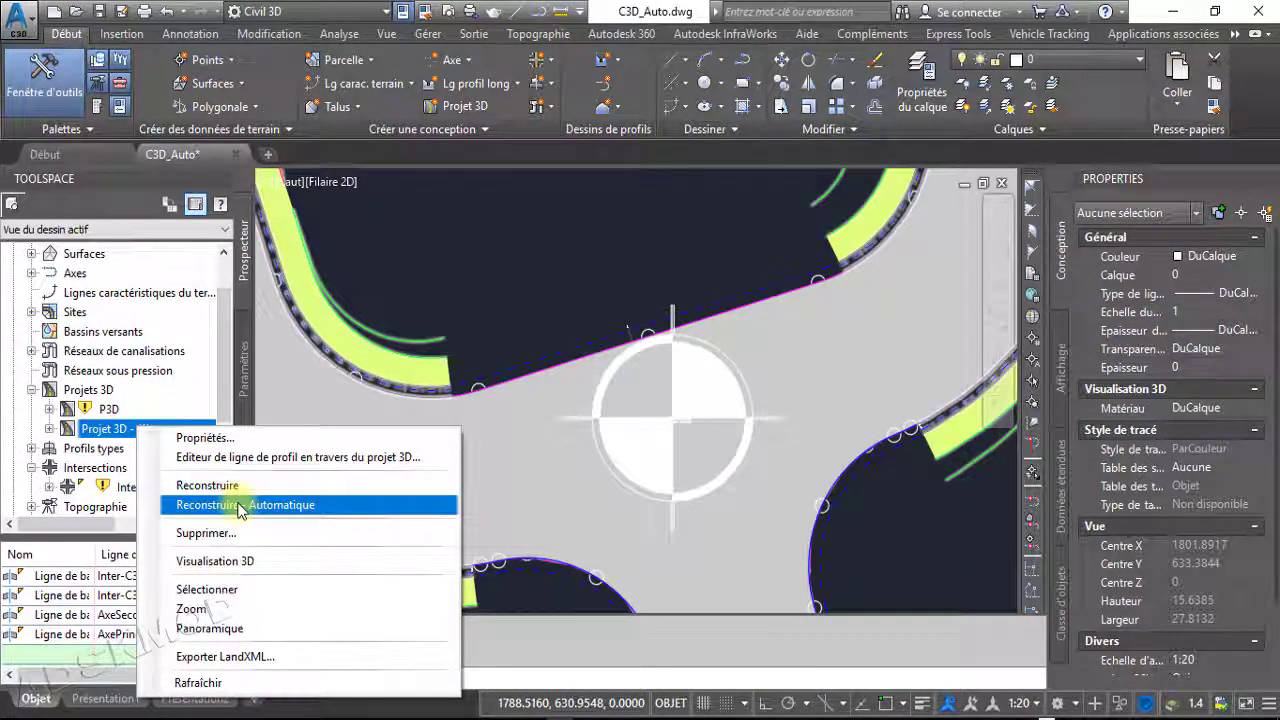
pyautogui.click(205, 437)
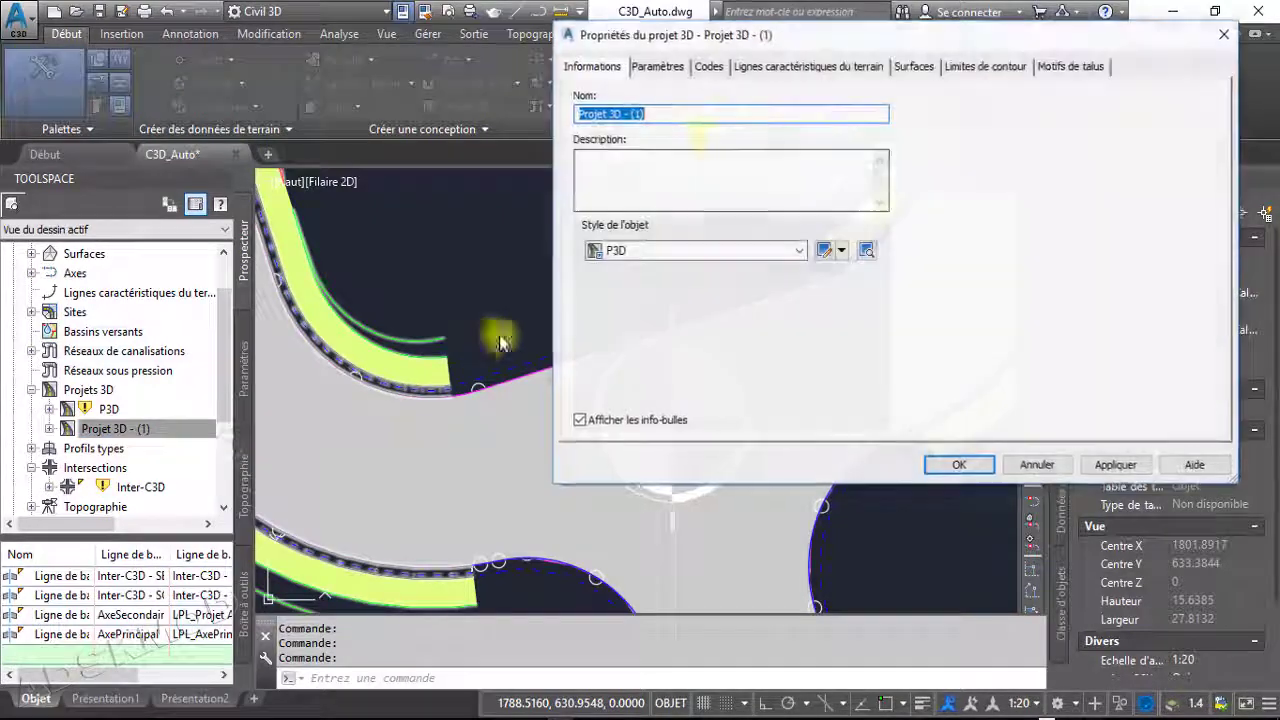
pyautogui.click(655, 70)
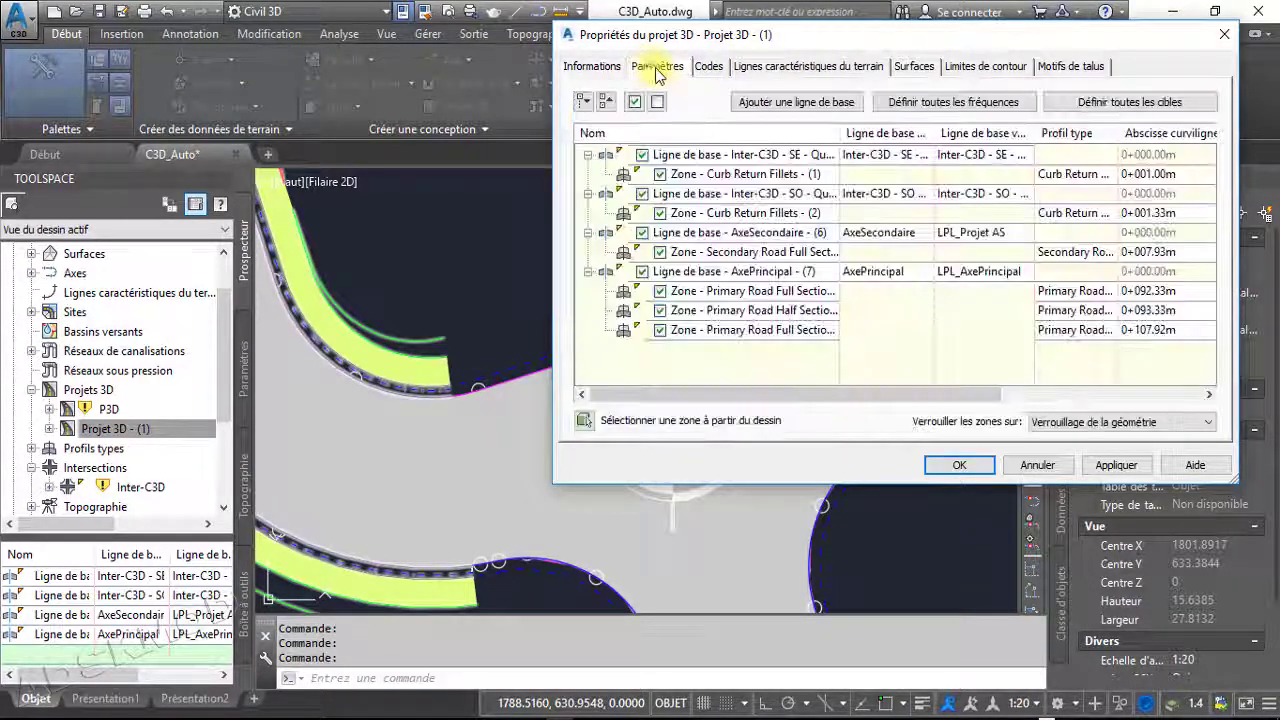
pyautogui.click(1110, 102)
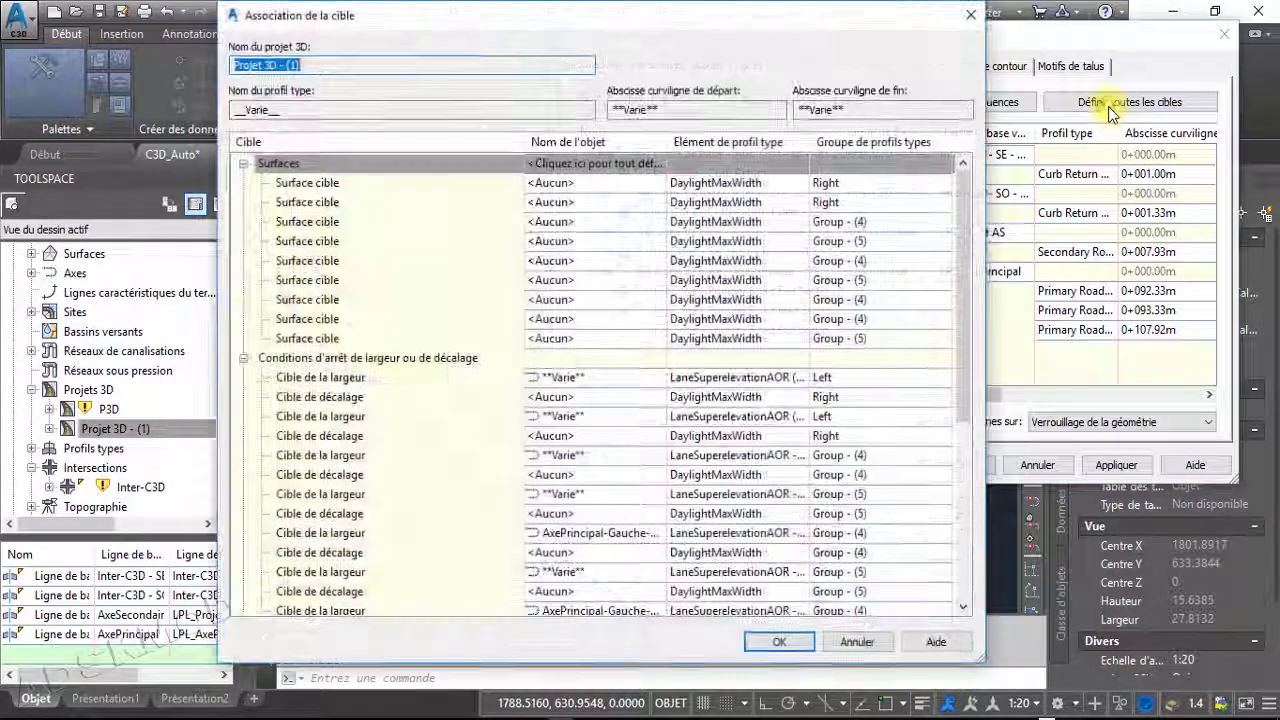
pyautogui.click(598, 163)
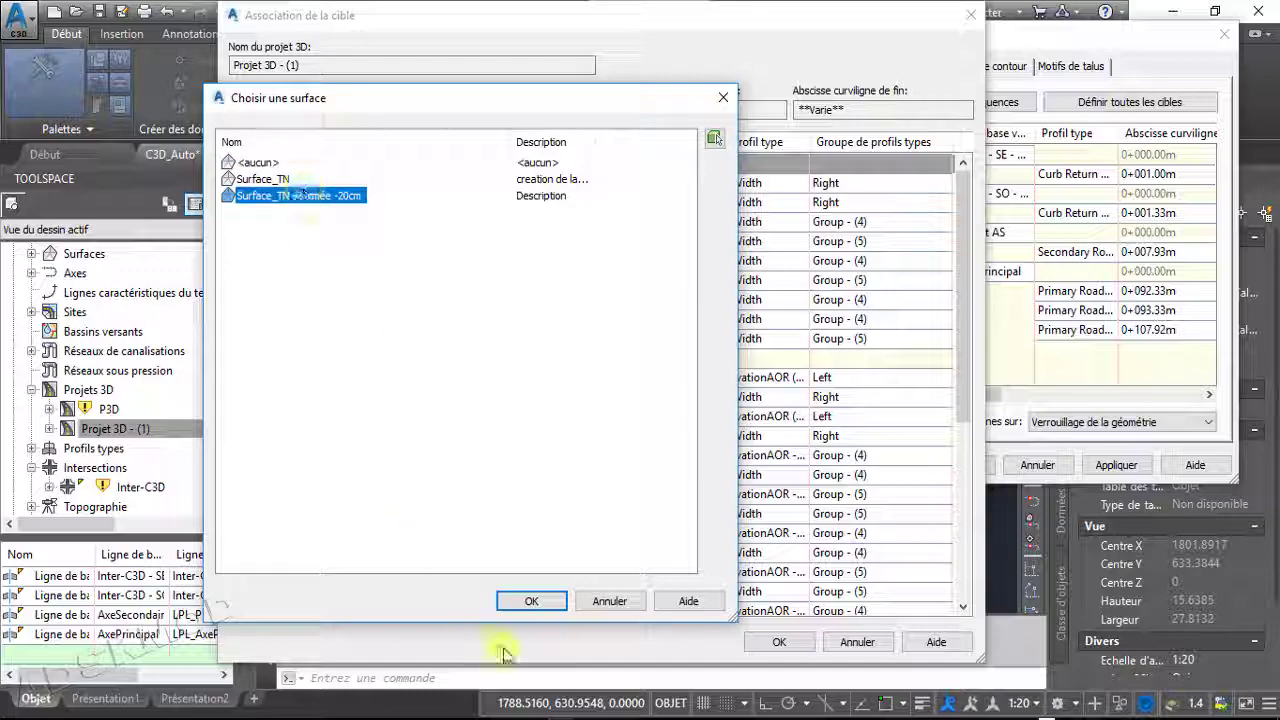
pyautogui.click(530, 601)
pyautogui.click(779, 642)
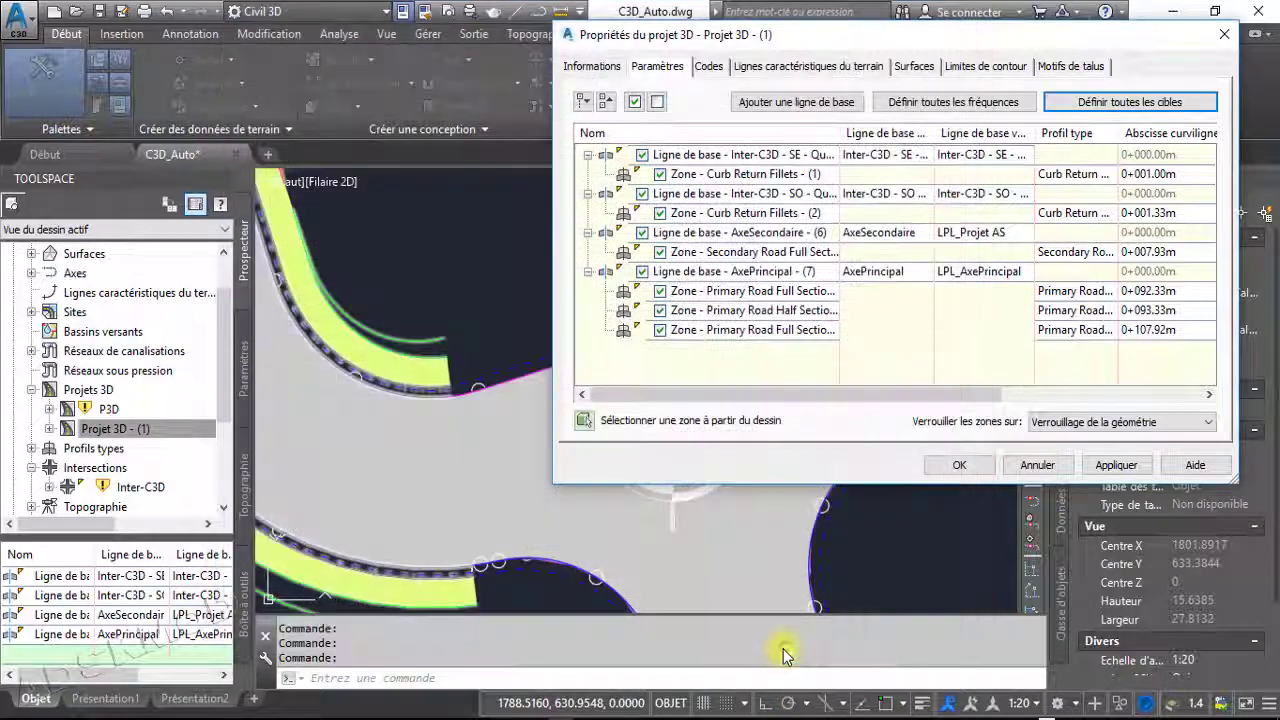
pyautogui.click(958, 466)
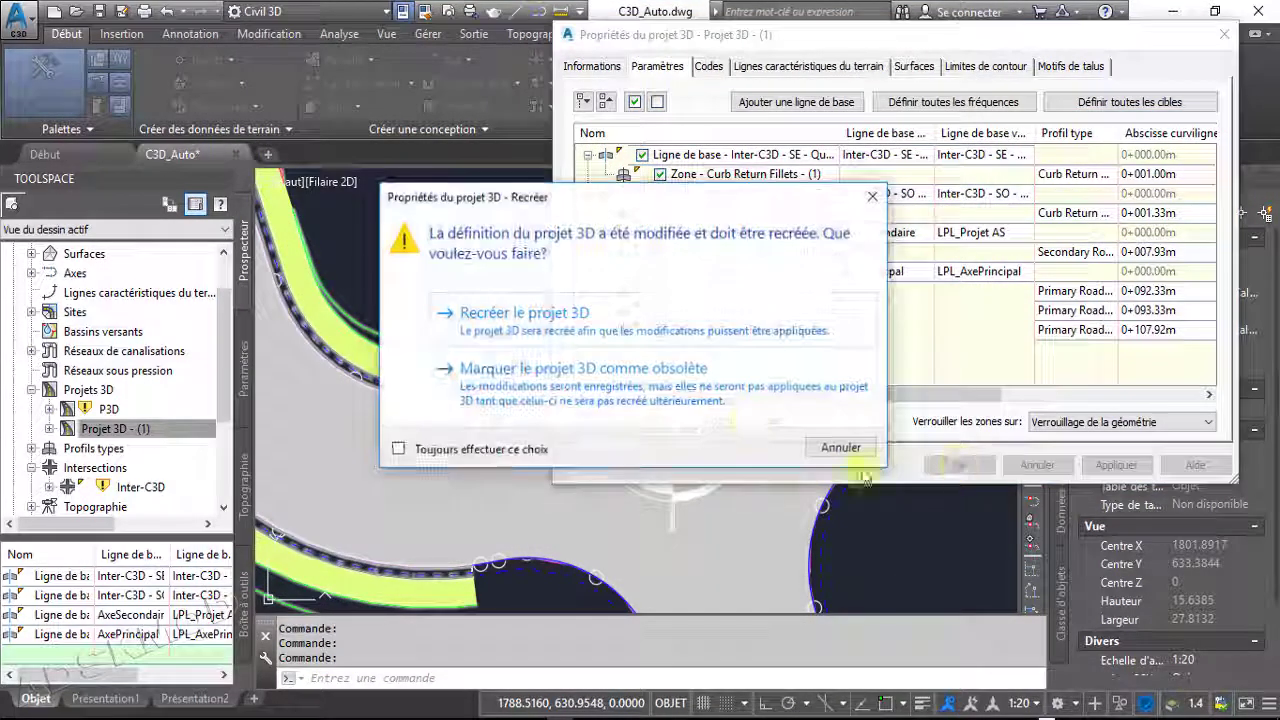
pyautogui.click(563, 340)
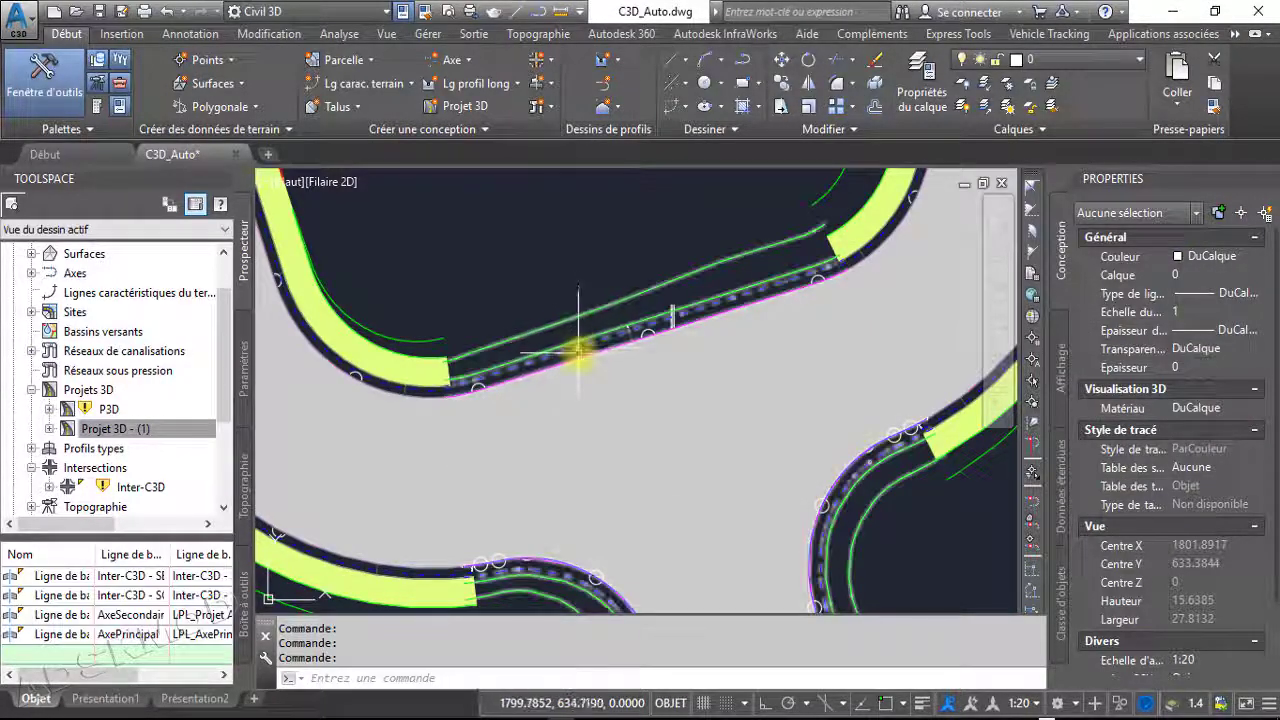
# Inspect the rebuilt slopes around the intersection and review the corridor's feature line connection settings
pyautogui.moveTo(571, 349); pyautogui.dragTo(571, 277, button='middle')
pyautogui.moveTo(584, 458); pyautogui.dragTo(586, 357, button='middle')
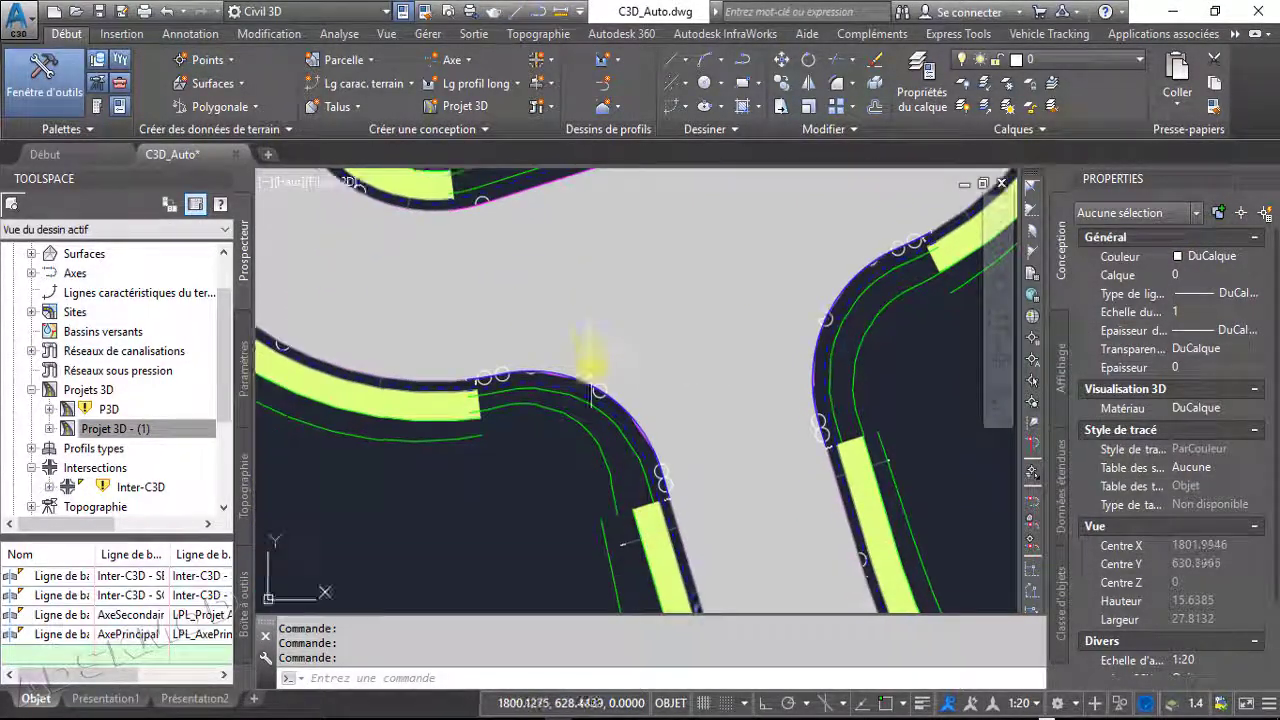
pyautogui.click(602, 460)
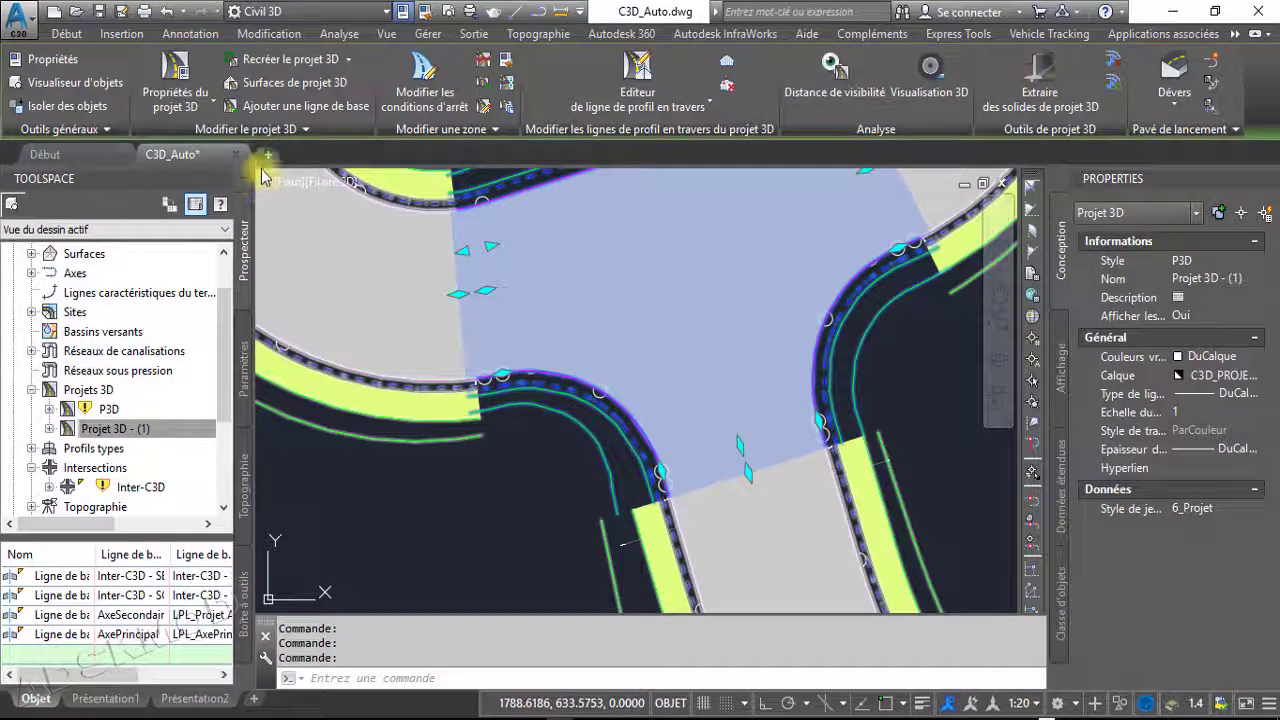
pyautogui.click(268, 129)
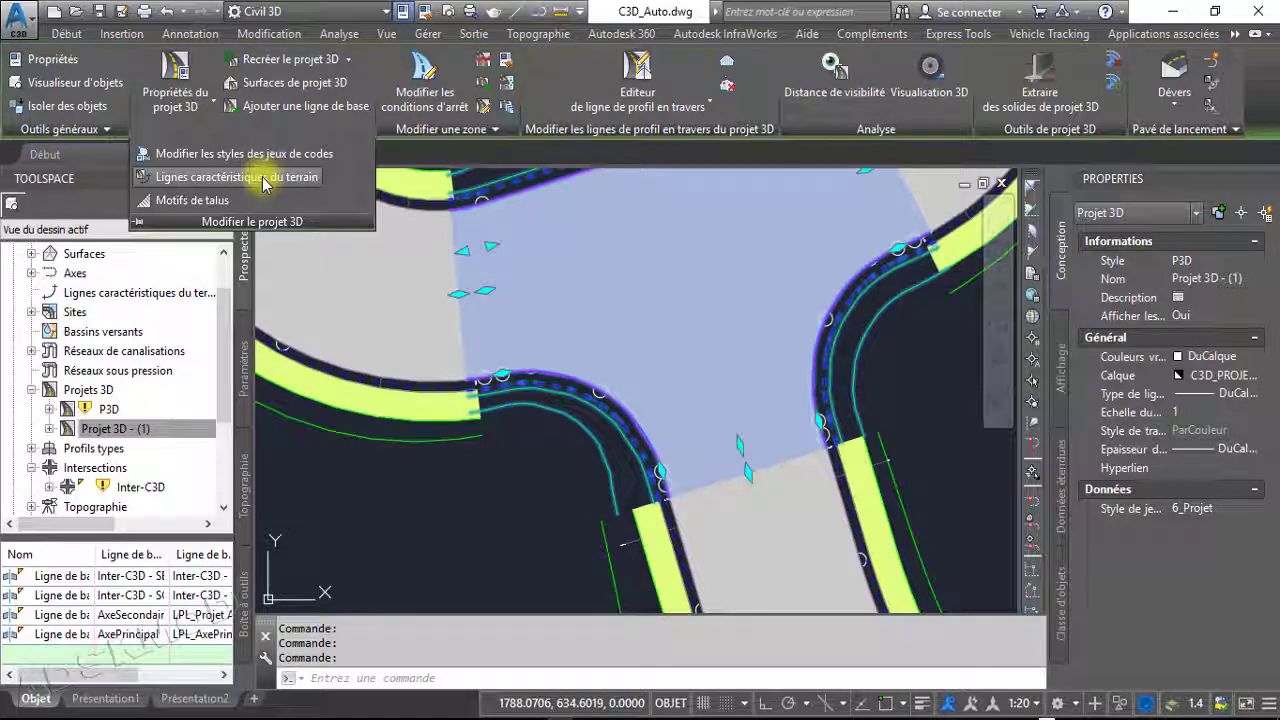
pyautogui.click(265, 178)
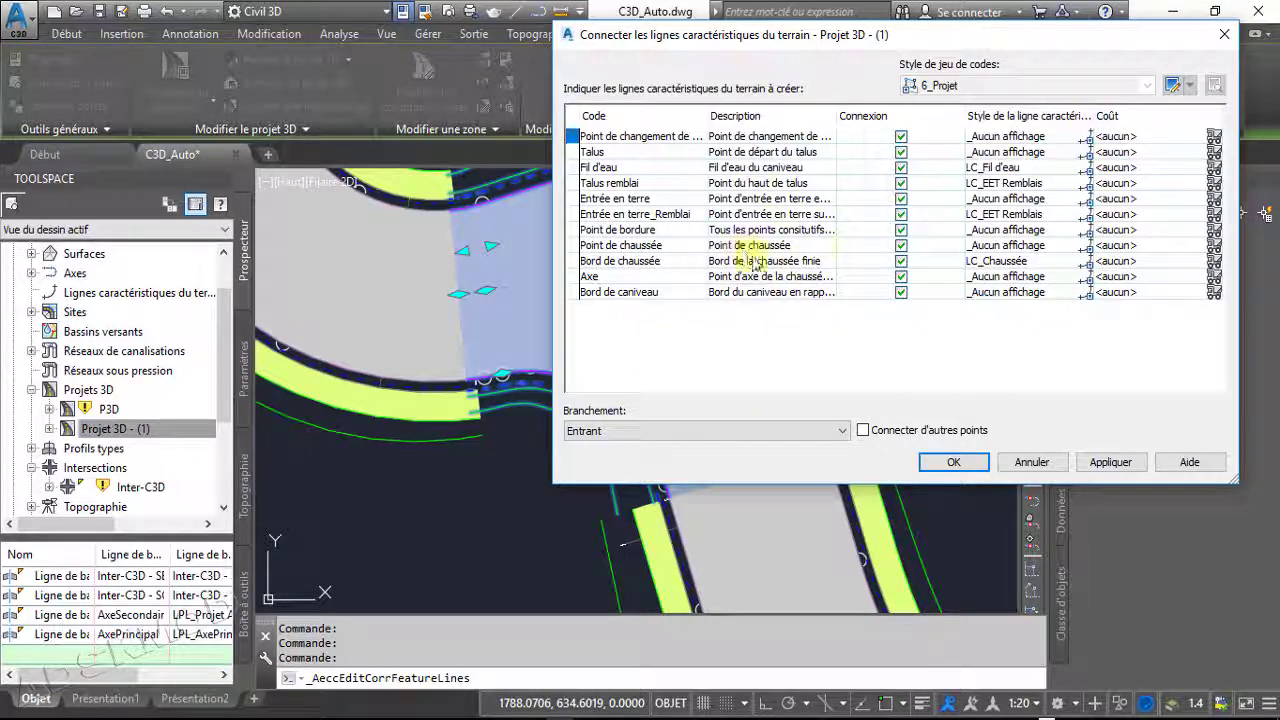
pyautogui.click(1224, 40)
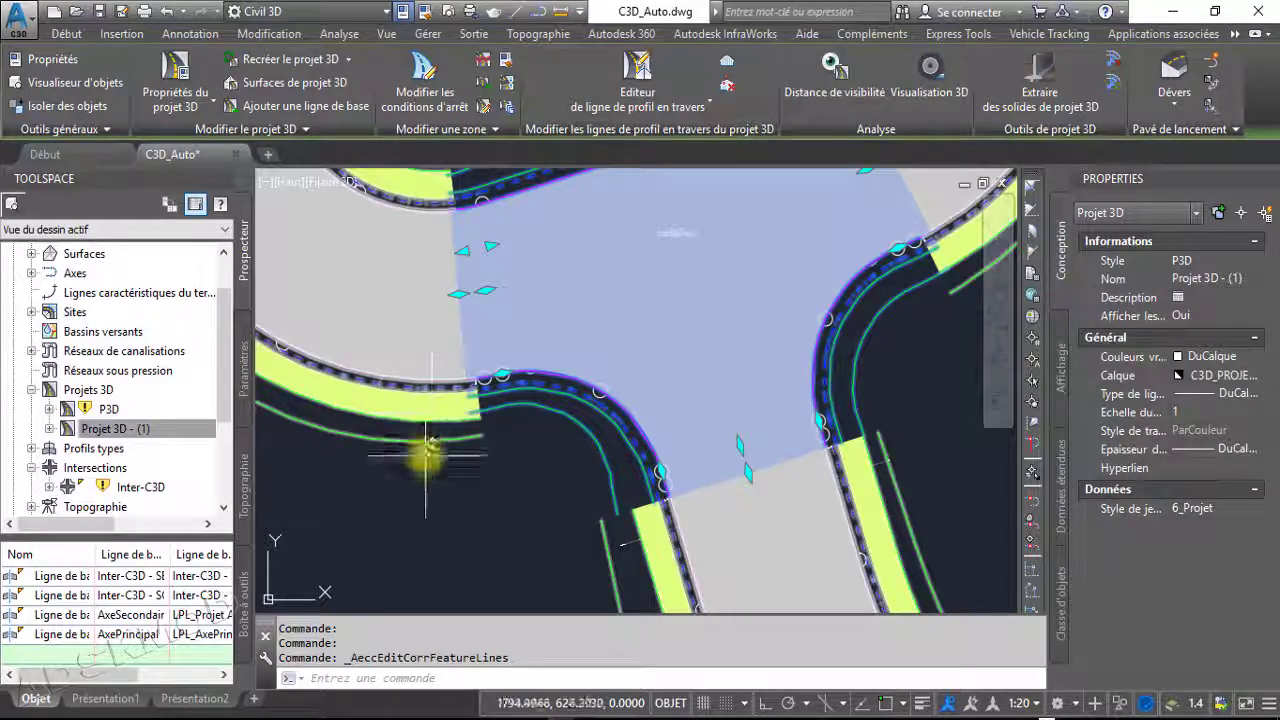
# Compare the sidewalk and slope lines at the edge of the intersection with the road project's assembly cross-sections
pyautogui.scroll(3, 424, 405)
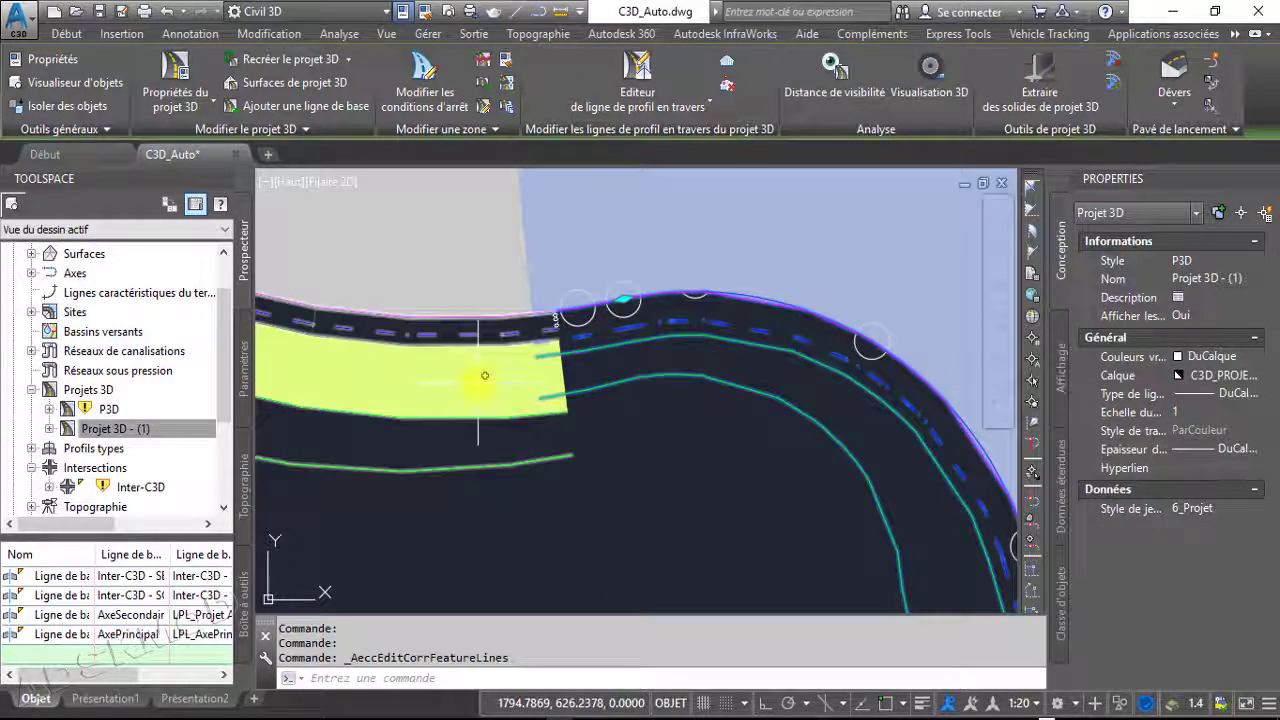
pyautogui.scroll(-3, 497, 393)
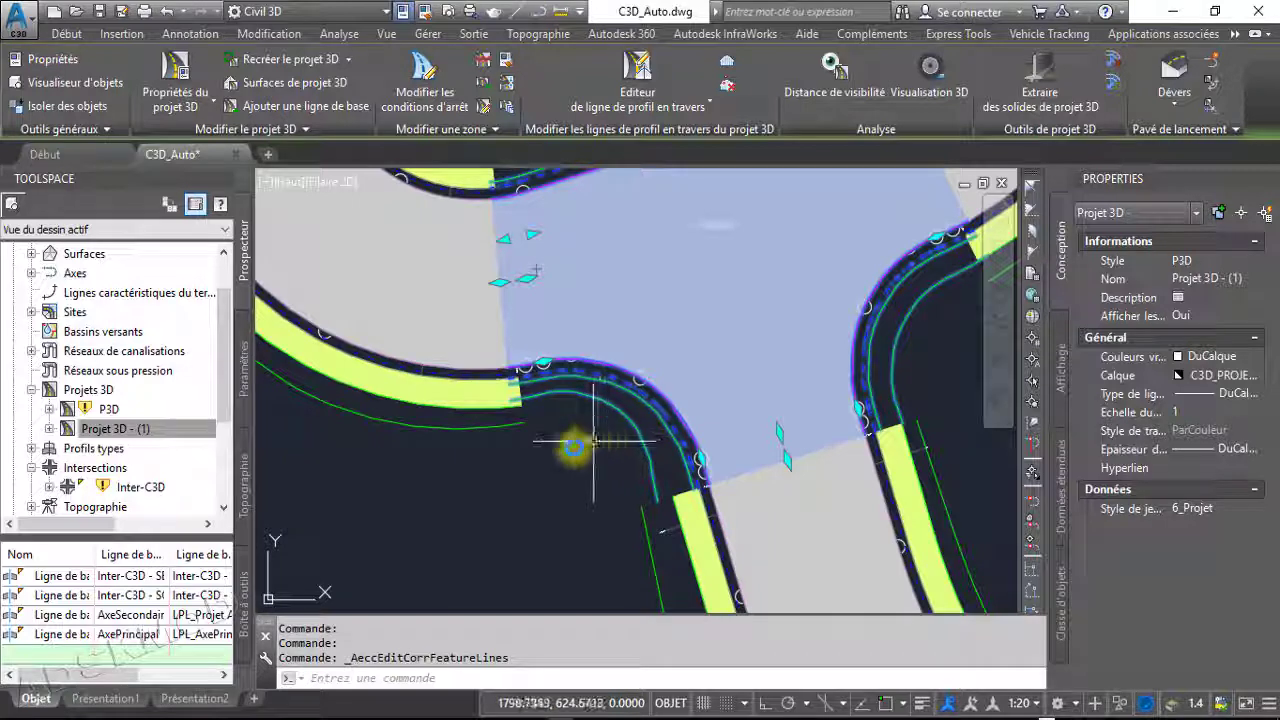
pyautogui.scroll(-8, 520, 450)
pyautogui.scroll(5, 797, 453)
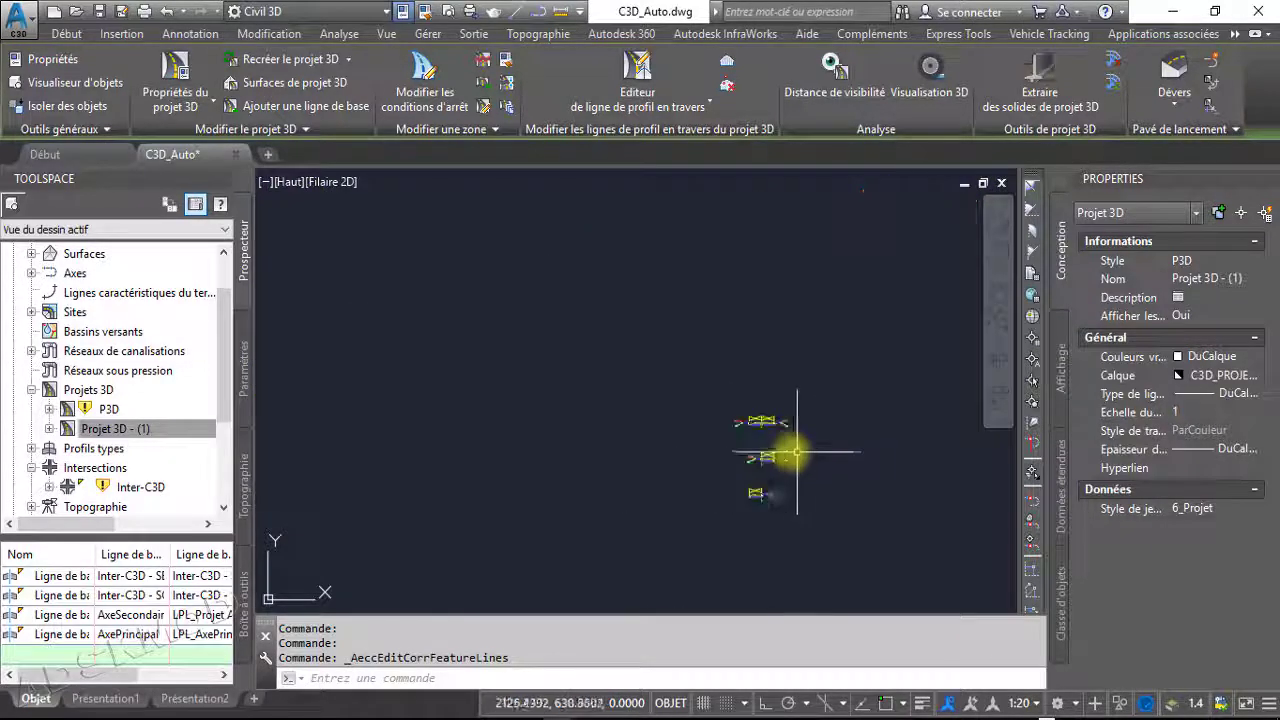
pyautogui.scroll(8, 797, 453)
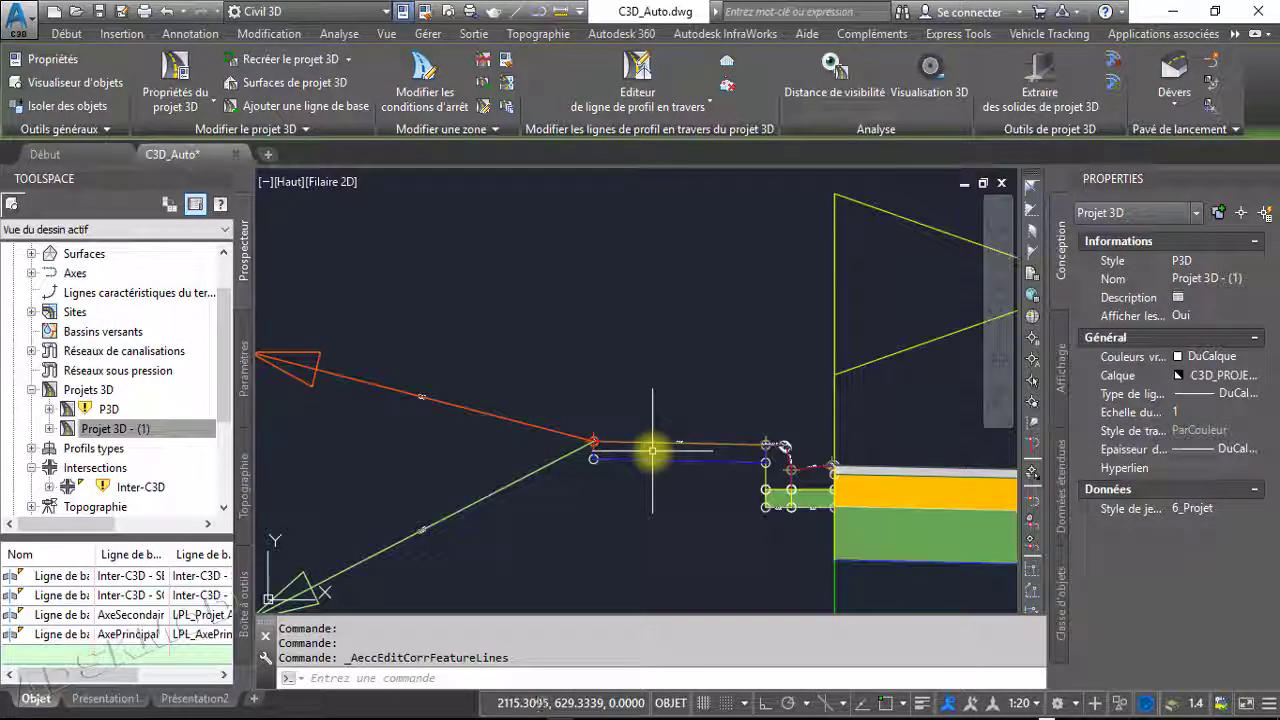
pyautogui.scroll(-8, 694, 480)
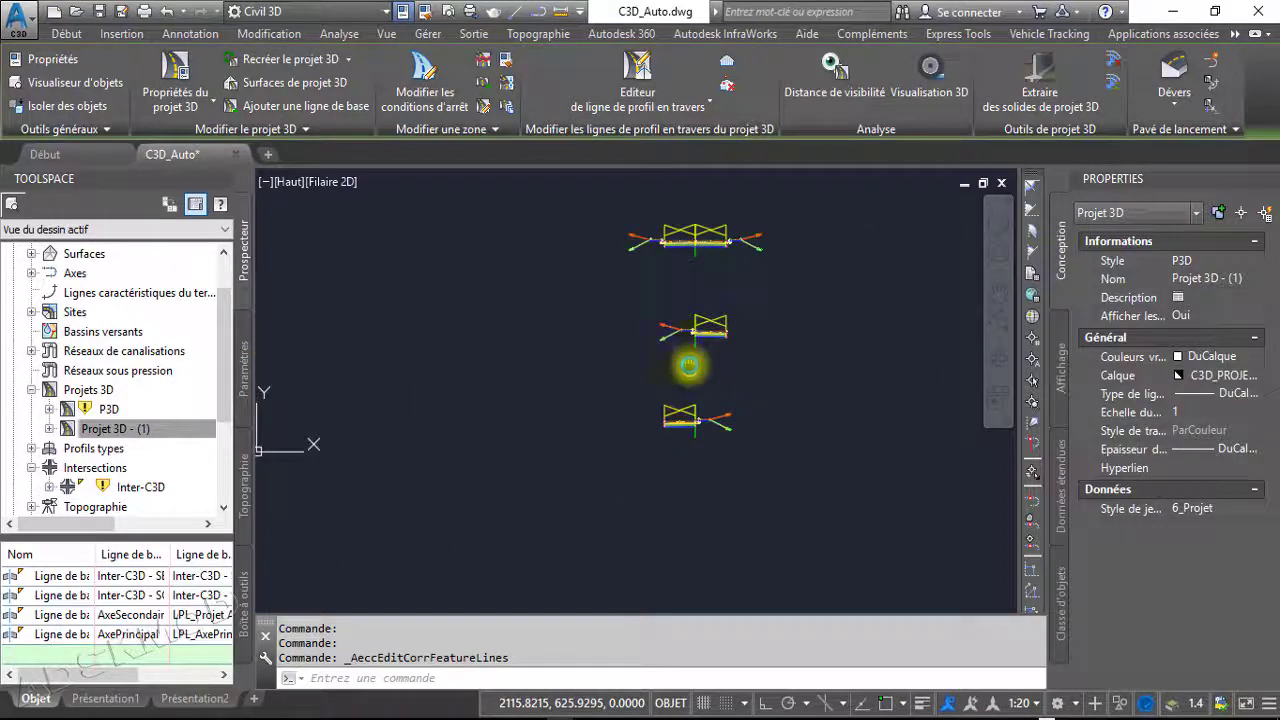
# Copy the UrbanSidewalk subassembly from the road project's assembly to the back of the right curb of Primary Road Full Section
pyautogui.scroll(6, 697, 400)
pyautogui.press('Escape')
pyautogui.click(699, 434)
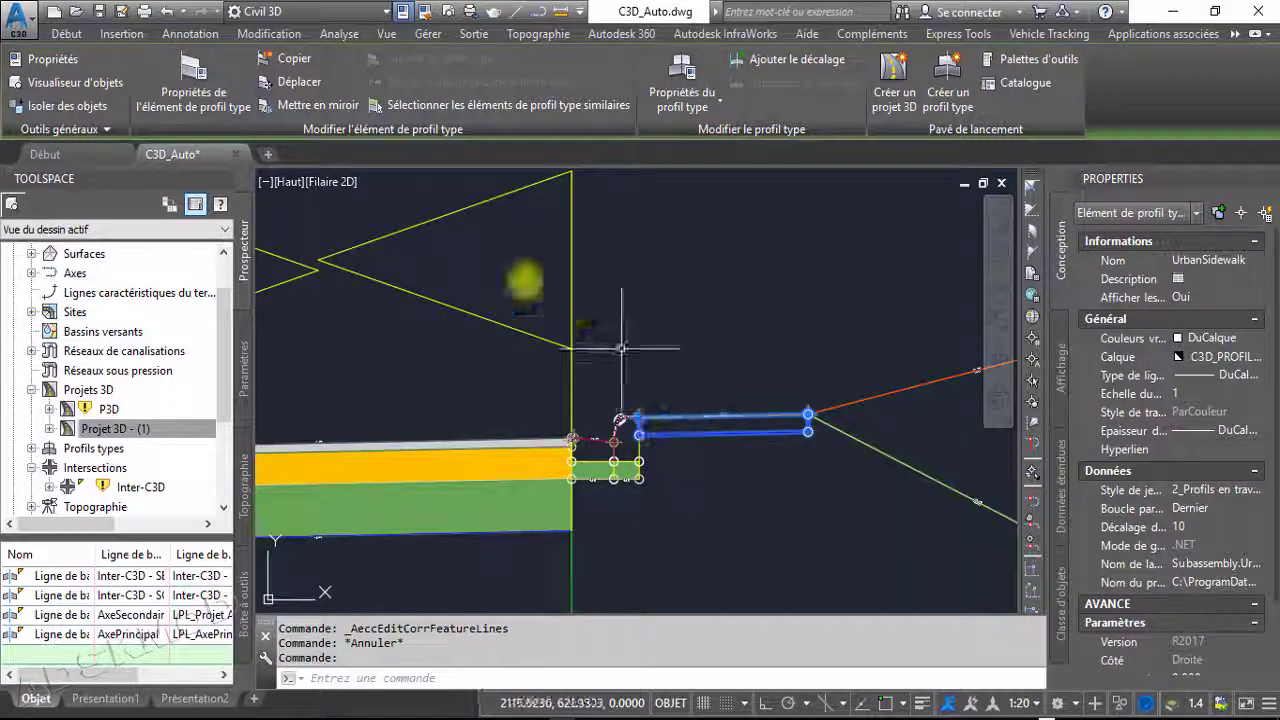
pyautogui.click(286, 62)
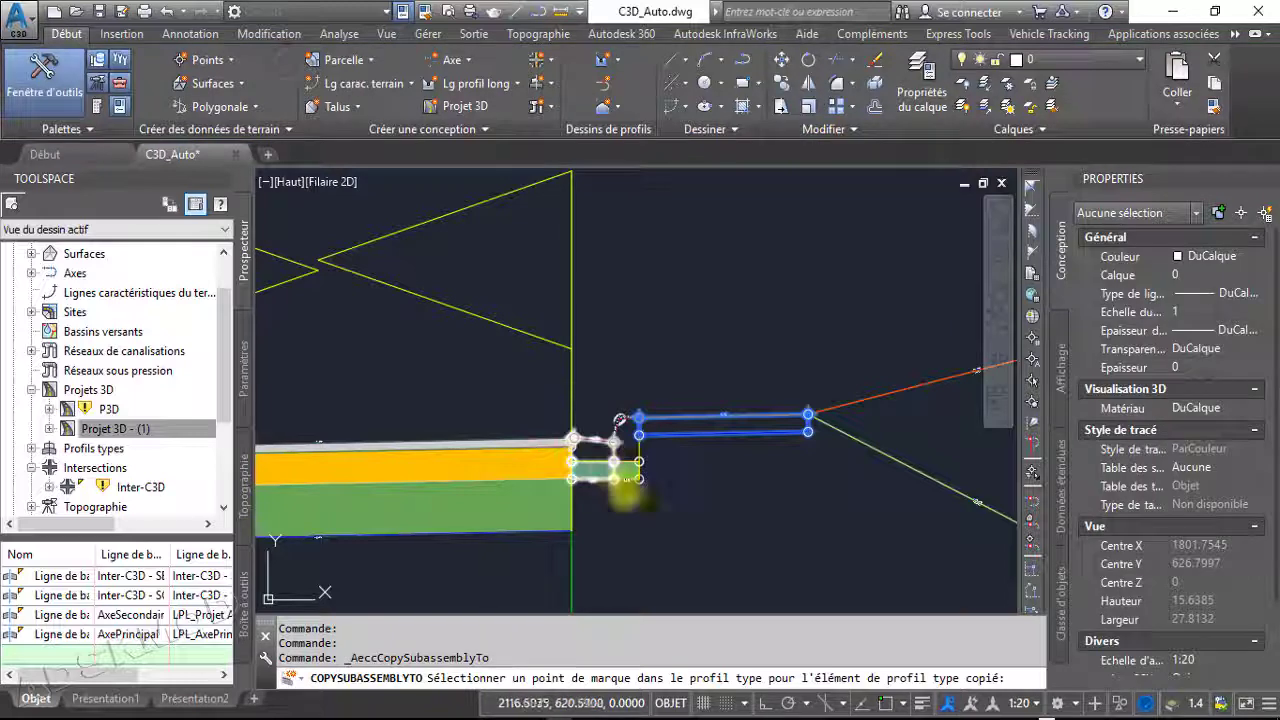
pyautogui.scroll(-10, 590, 530)
pyautogui.scroll(-4, 665, 540)
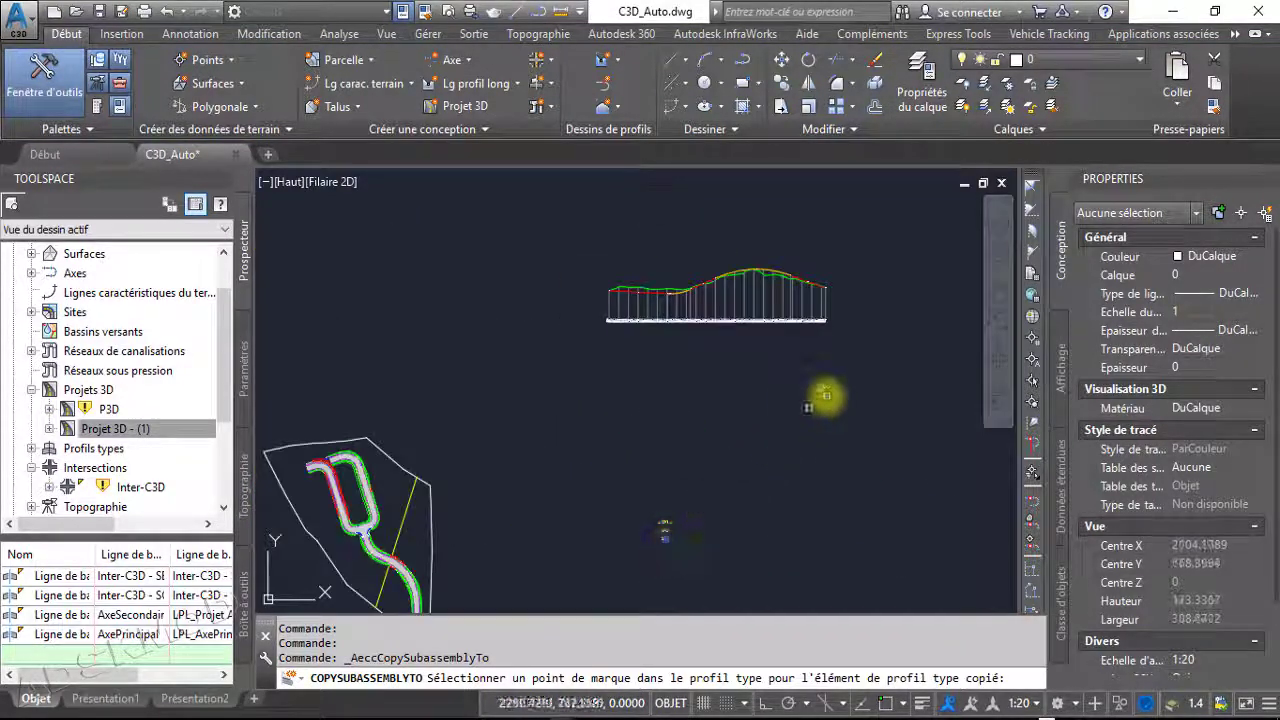
pyautogui.moveTo(826, 396)
pyautogui.mouseDown(button='middle')
pyautogui.moveTo(555, 508)
pyautogui.moveTo(655, 303)
pyautogui.moveTo(689, 276)
pyautogui.mouseUp(button='middle')
pyautogui.scroll(12, 526, 420)
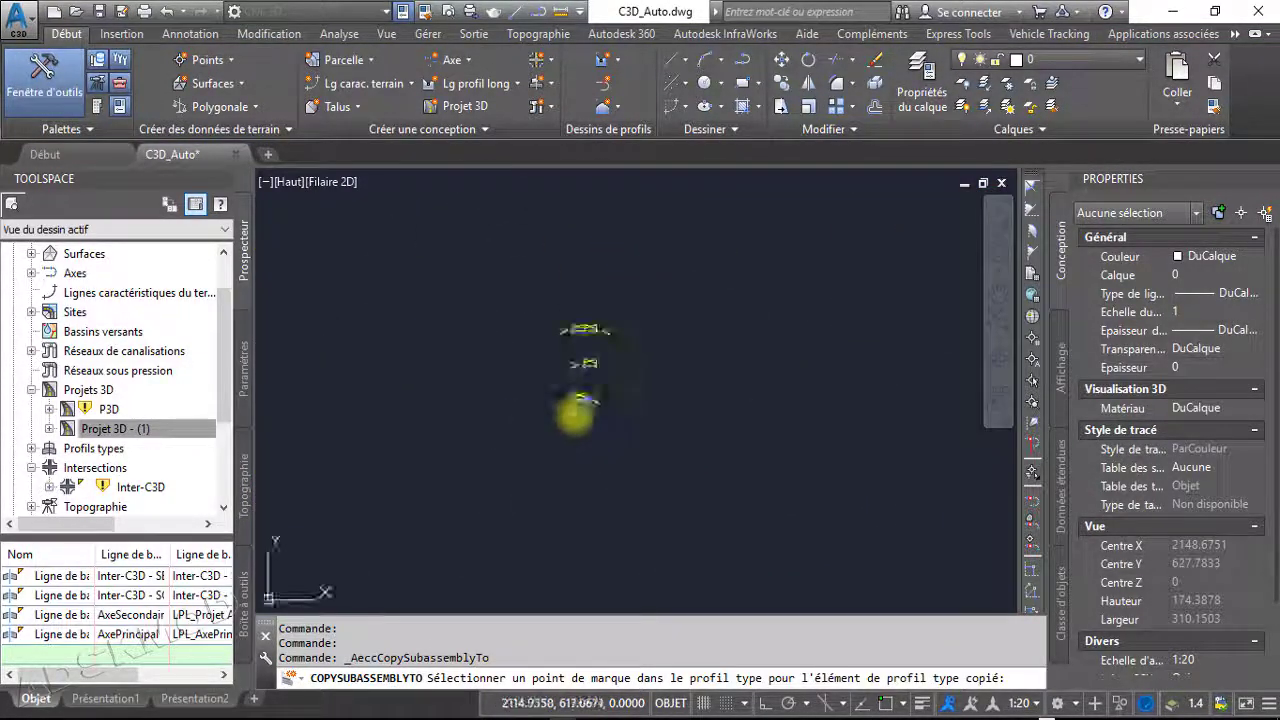
pyautogui.scroll(6, 900, 250)
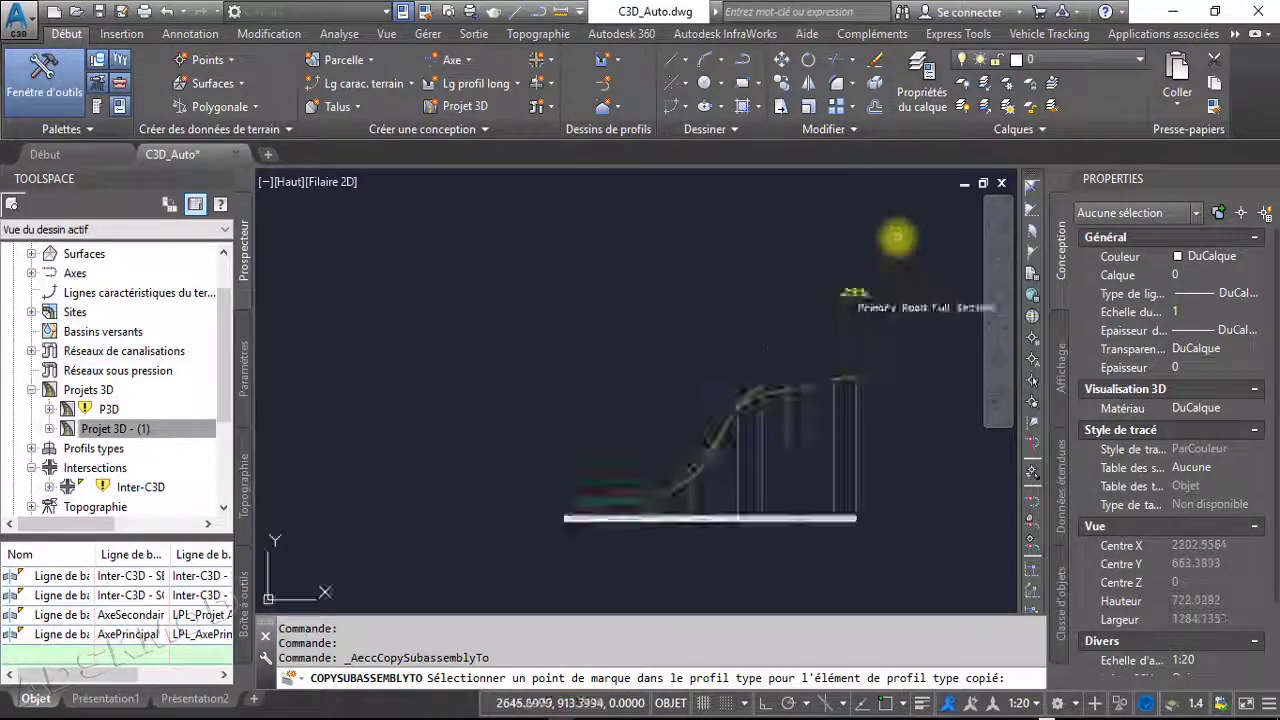
pyautogui.scroll(12, 755, 437)
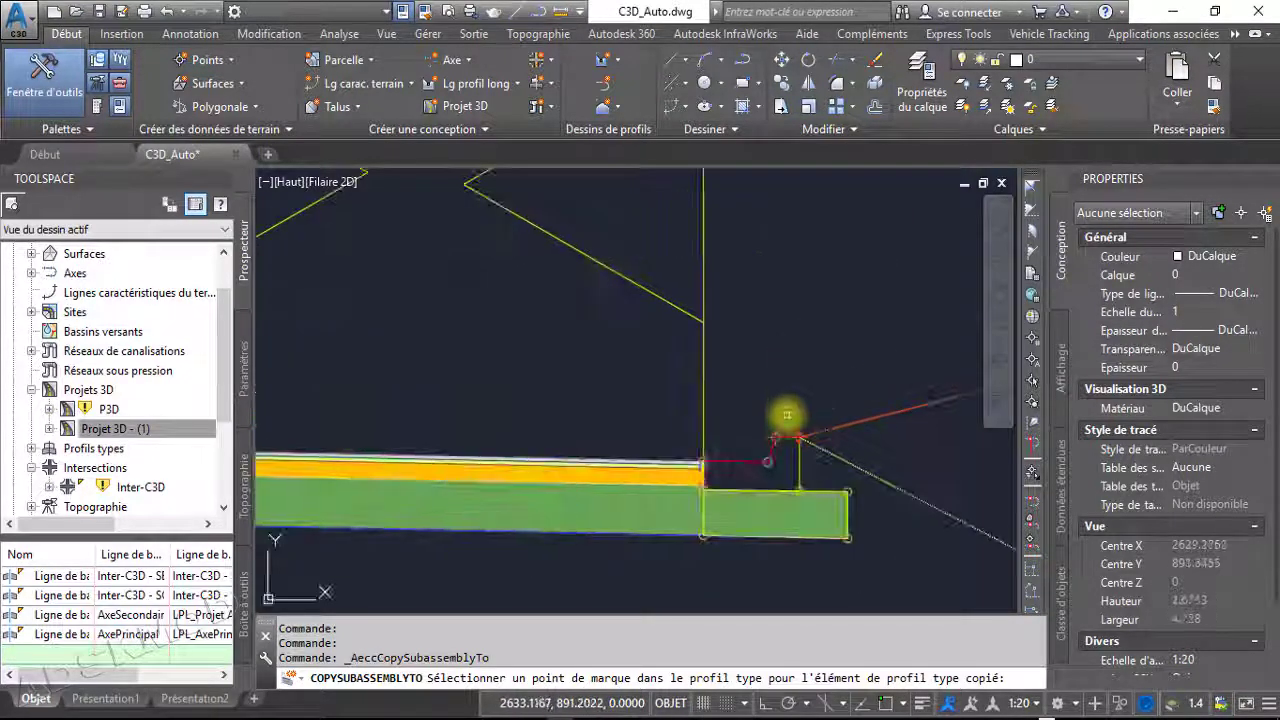
pyautogui.scroll(6, 640, 388)
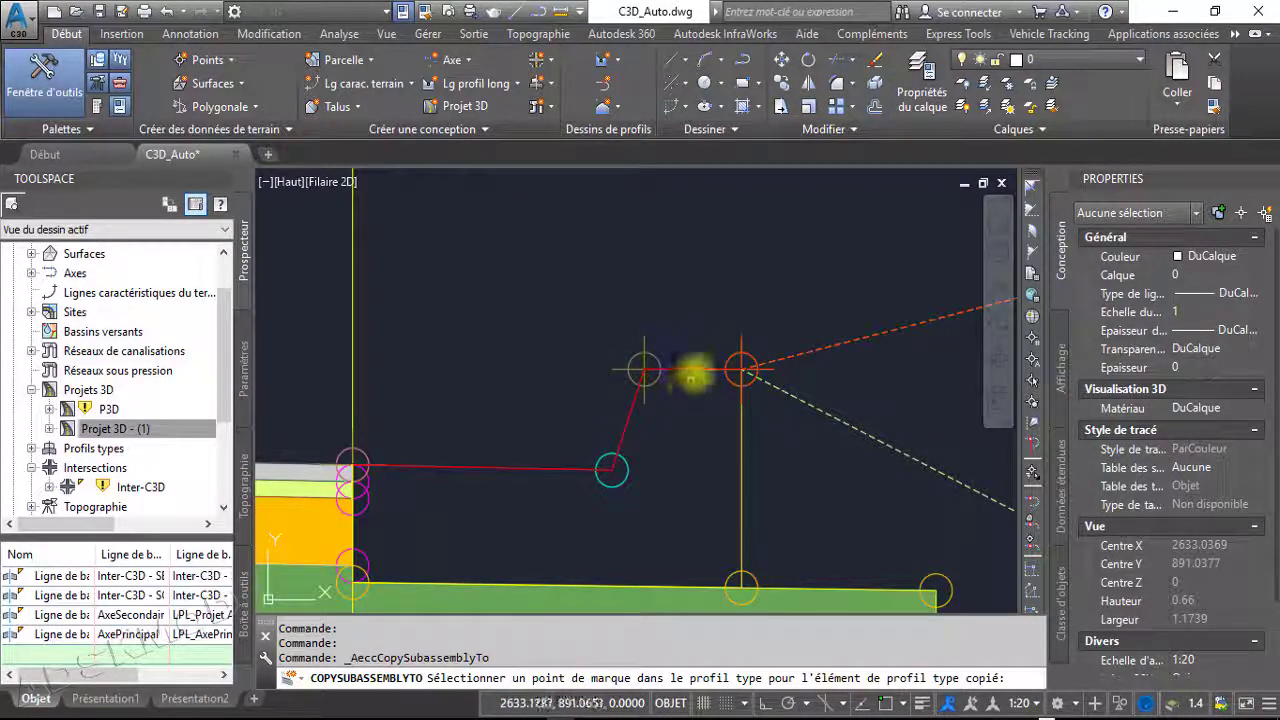
pyautogui.click(741, 371)
pyautogui.scroll(-3, 757, 400)
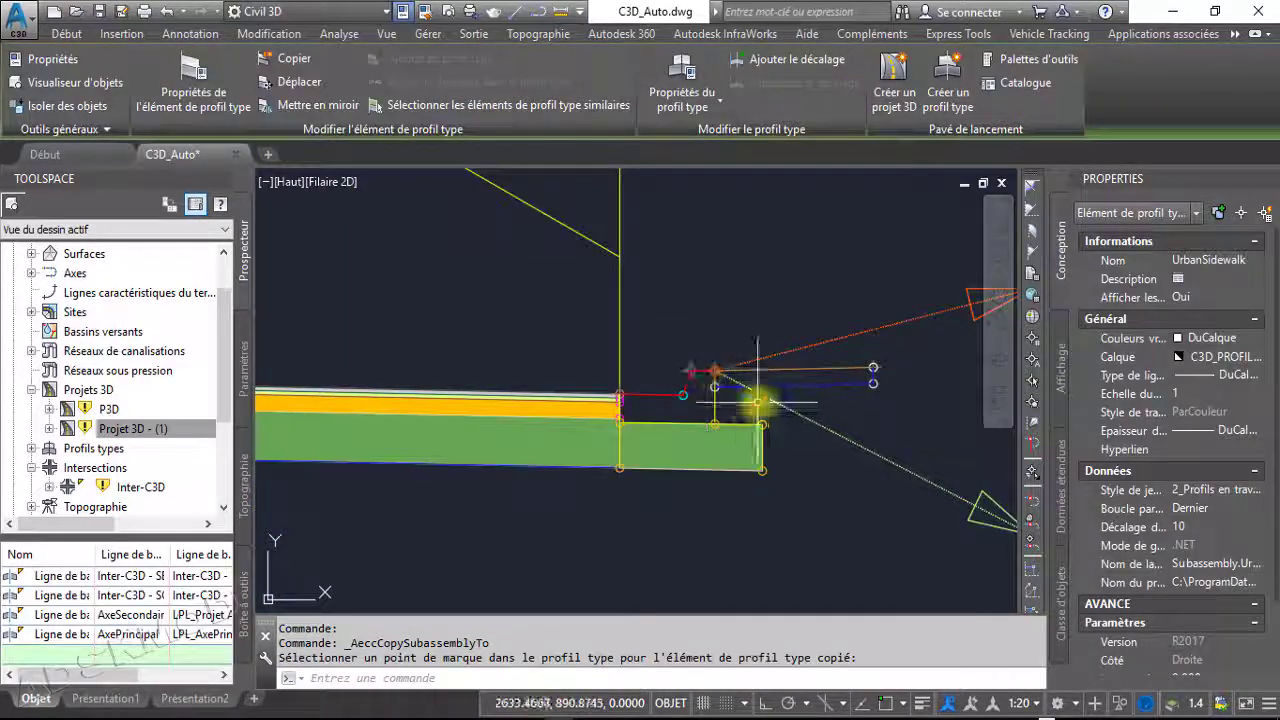
# Move the right daylight slope subassemblies of Primary Road Full Section to the top outer edge of the new sidewalk
pyautogui.scroll(5, 600, 386)
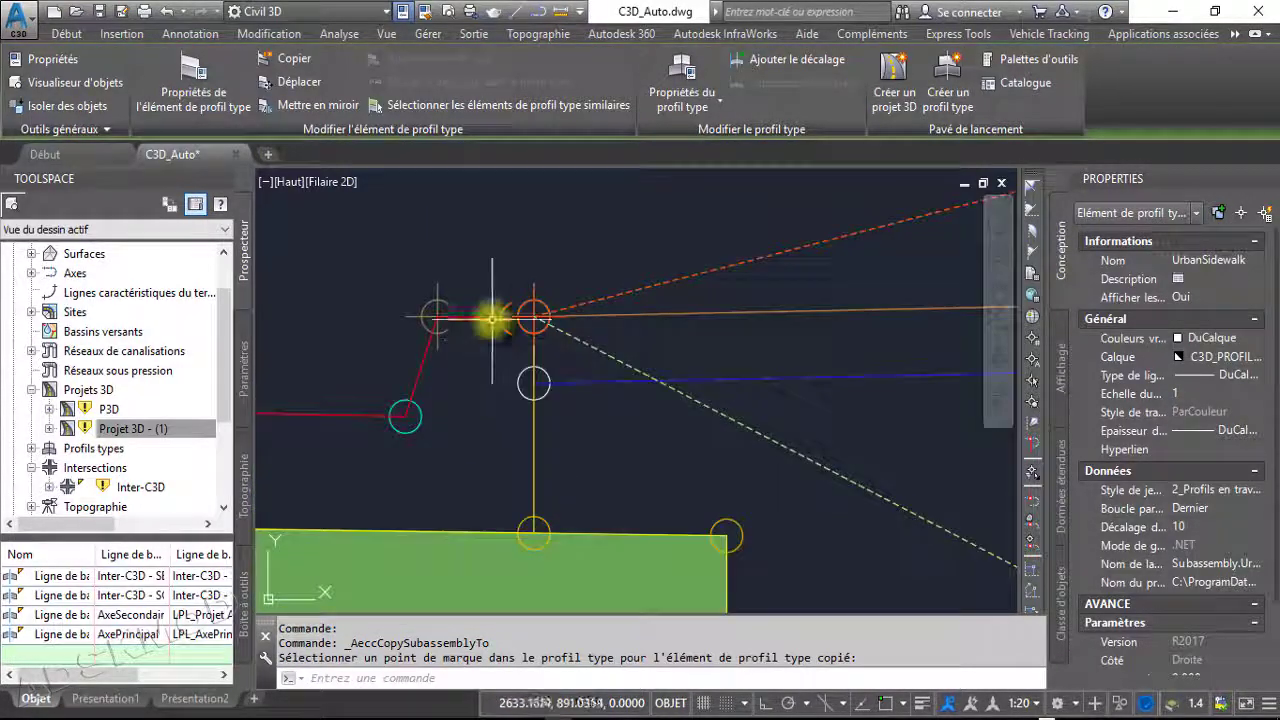
pyautogui.scroll(-4, 510, 367)
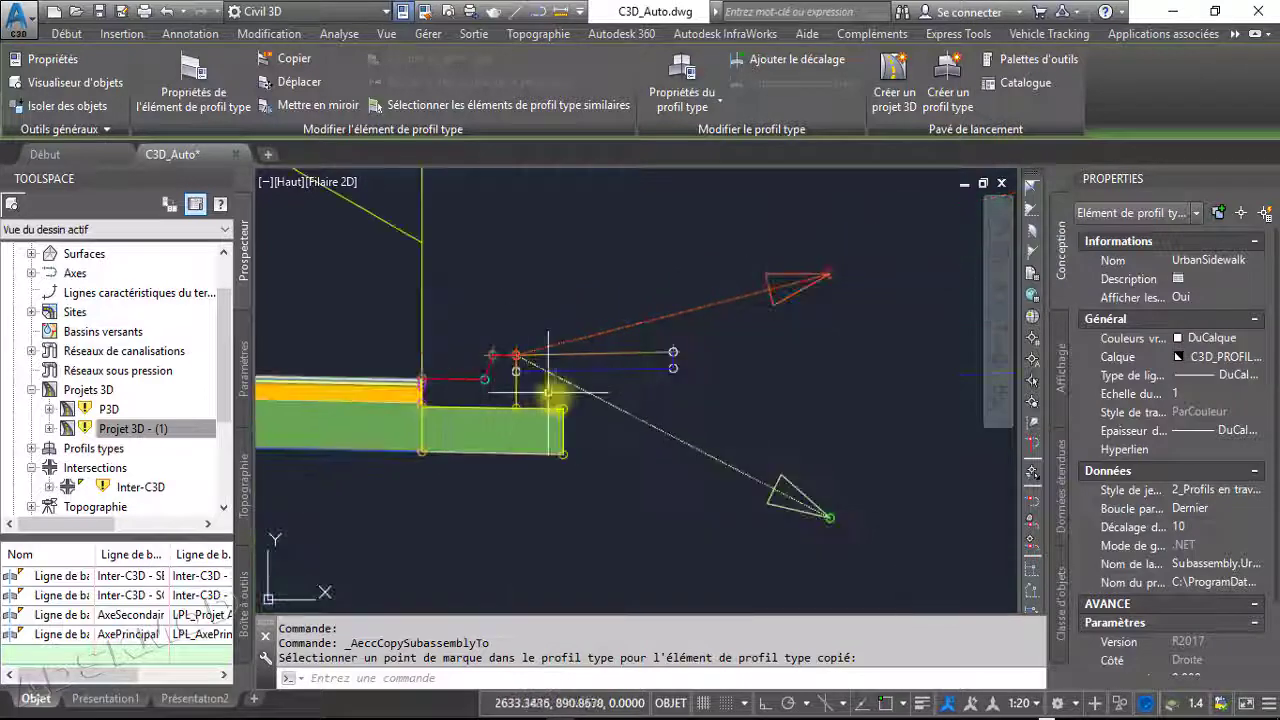
pyautogui.click(515, 355)
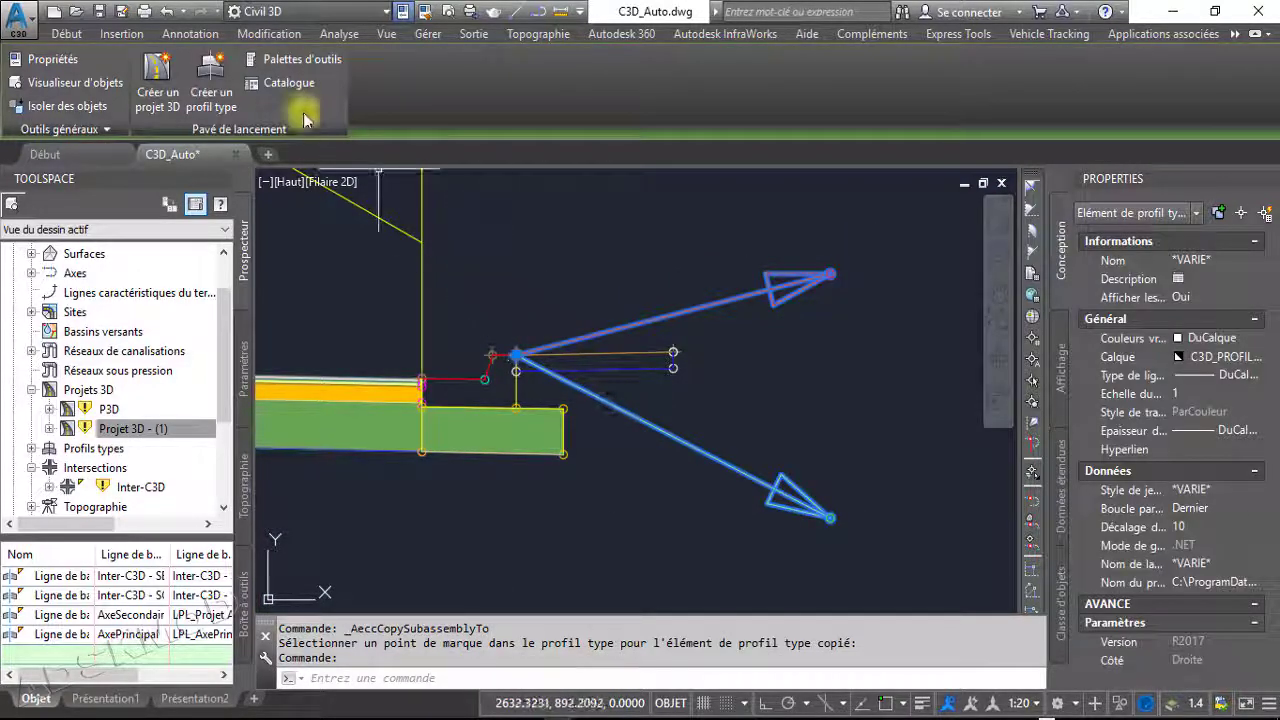
pyautogui.press('Escape')
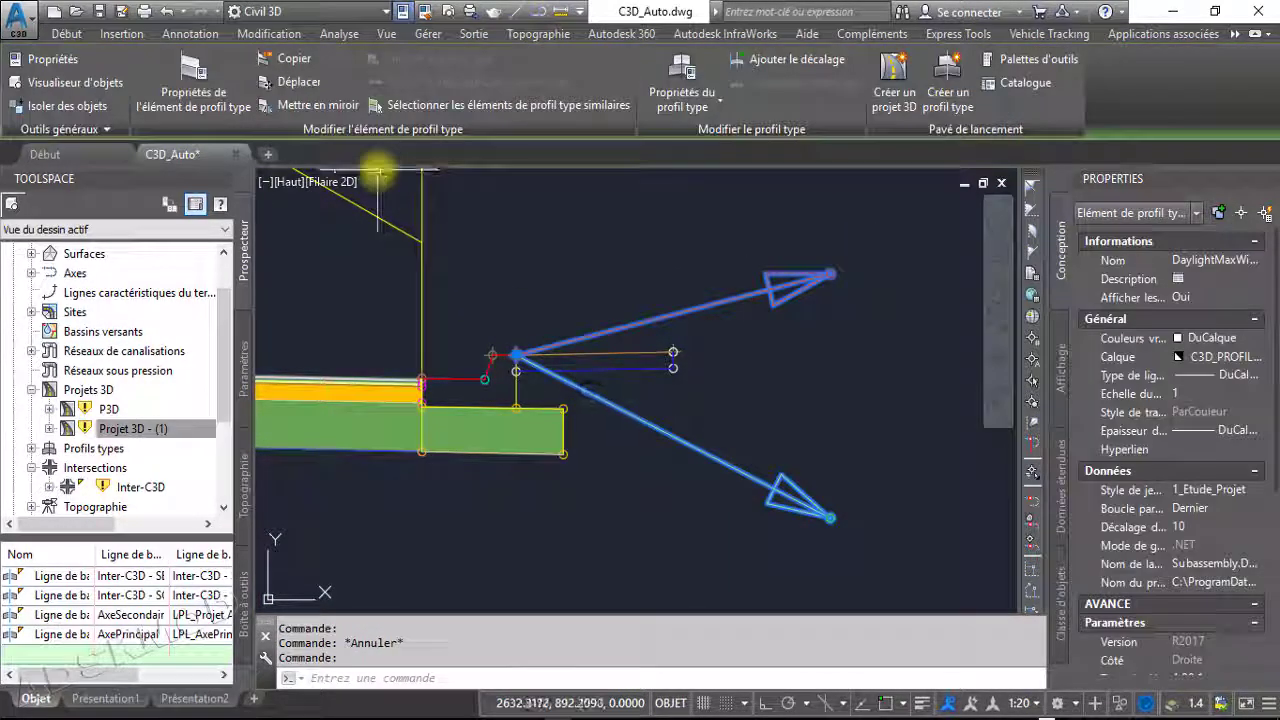
pyautogui.click(300, 82)
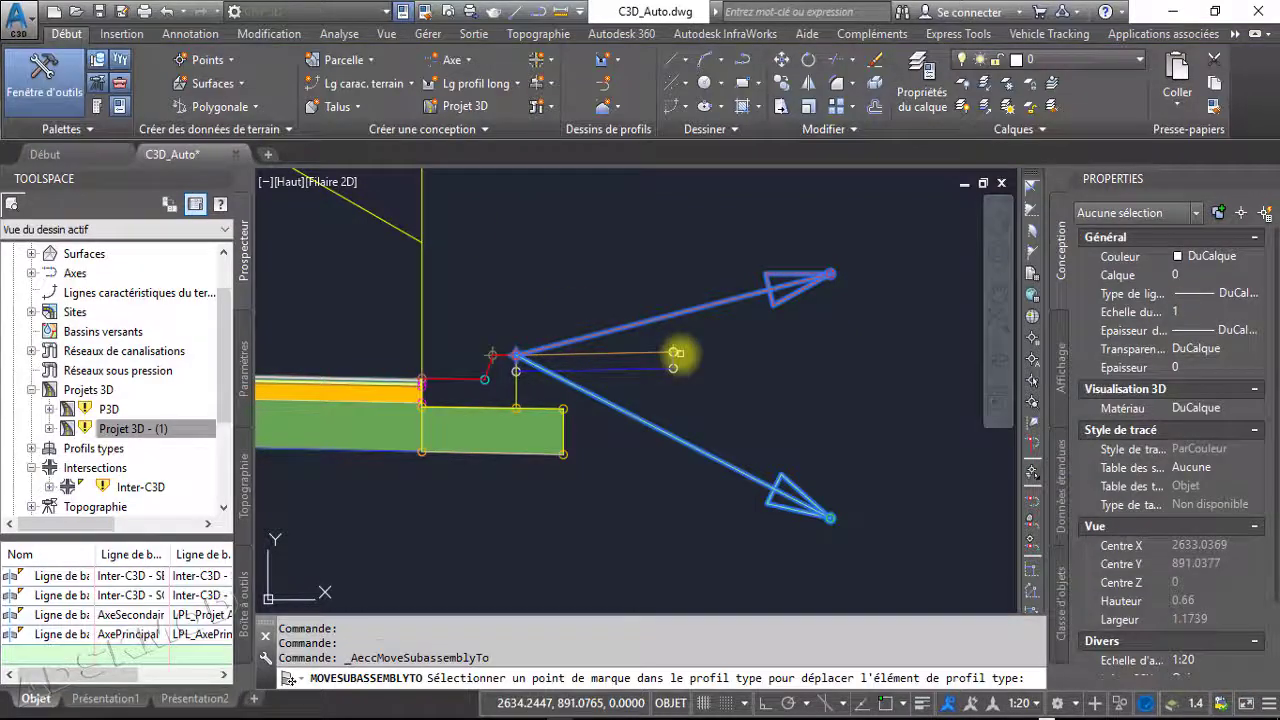
pyautogui.click(674, 353)
pyautogui.scroll(-10, 678, 509)
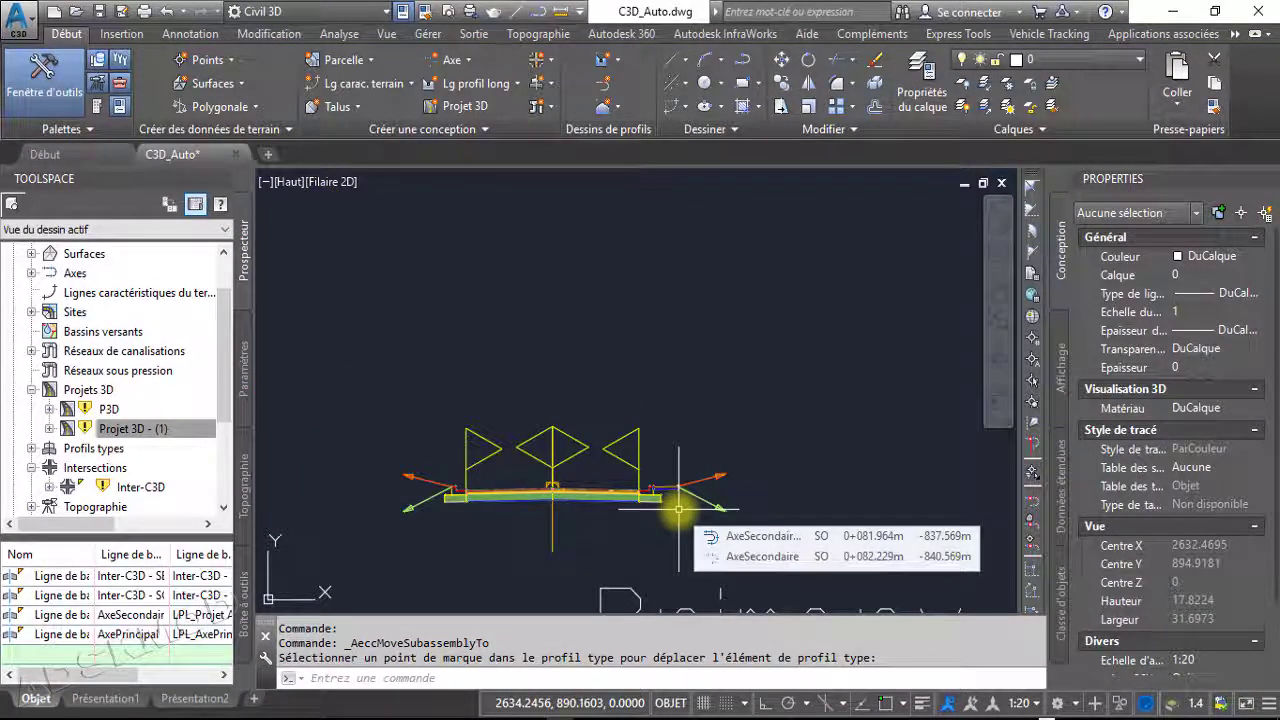
pyautogui.scroll(4, 678, 509)
pyautogui.scroll(-4, 678, 509)
pyautogui.scroll(4, 678, 509)
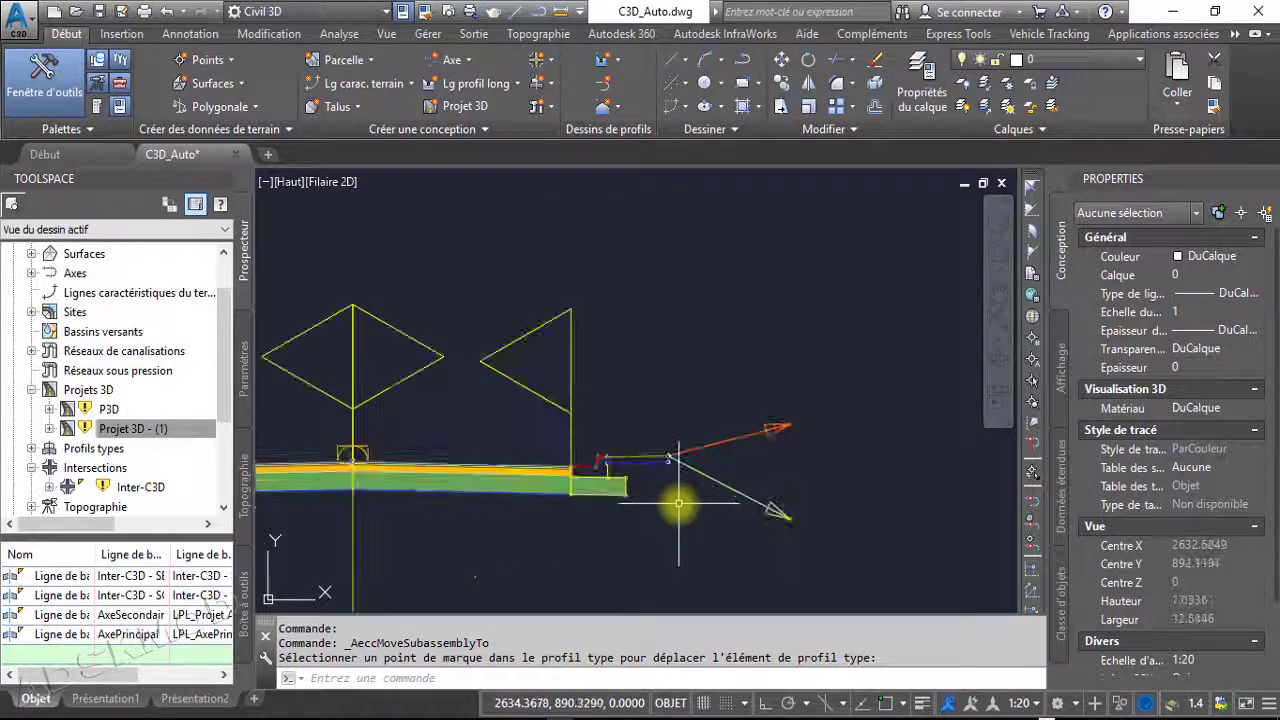
# Give the left side of Primary Road Full Section the same sidewalk, with the daylight slopes attached to its outer edge
pyautogui.click(653, 456)
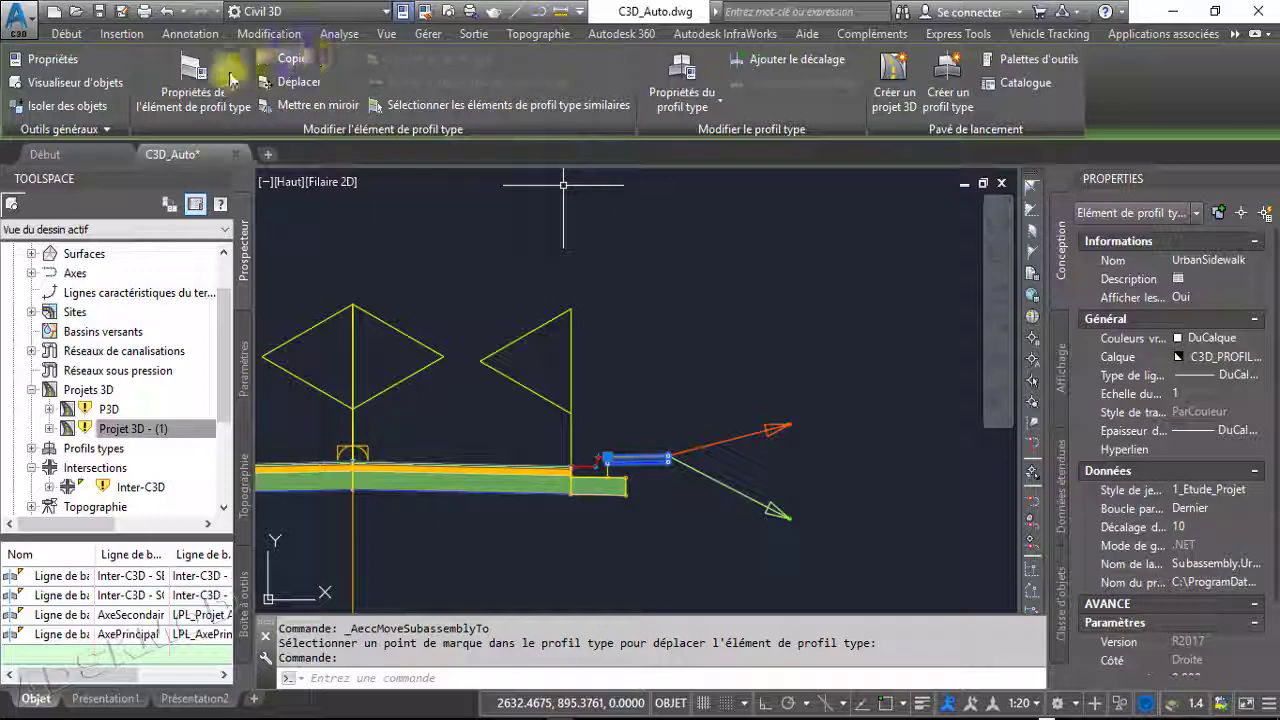
pyautogui.click(290, 62)
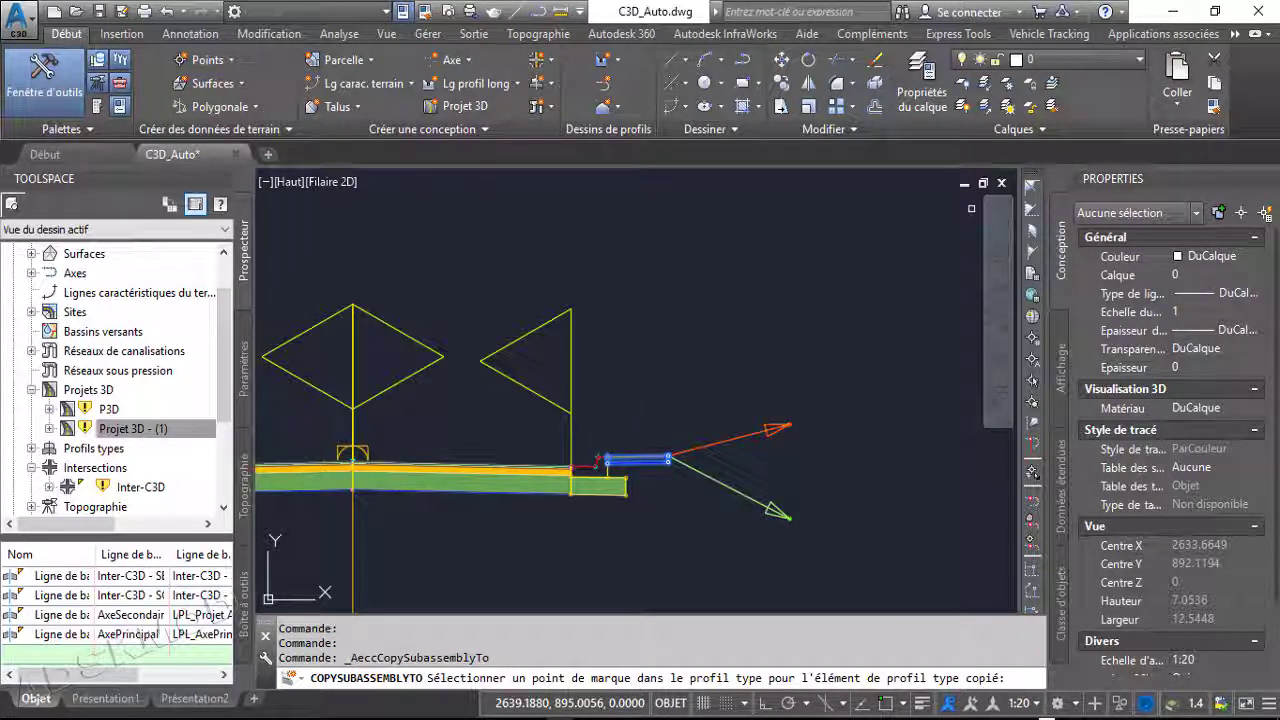
pyautogui.press('Escape')
pyautogui.scroll(-5, 860, 395)
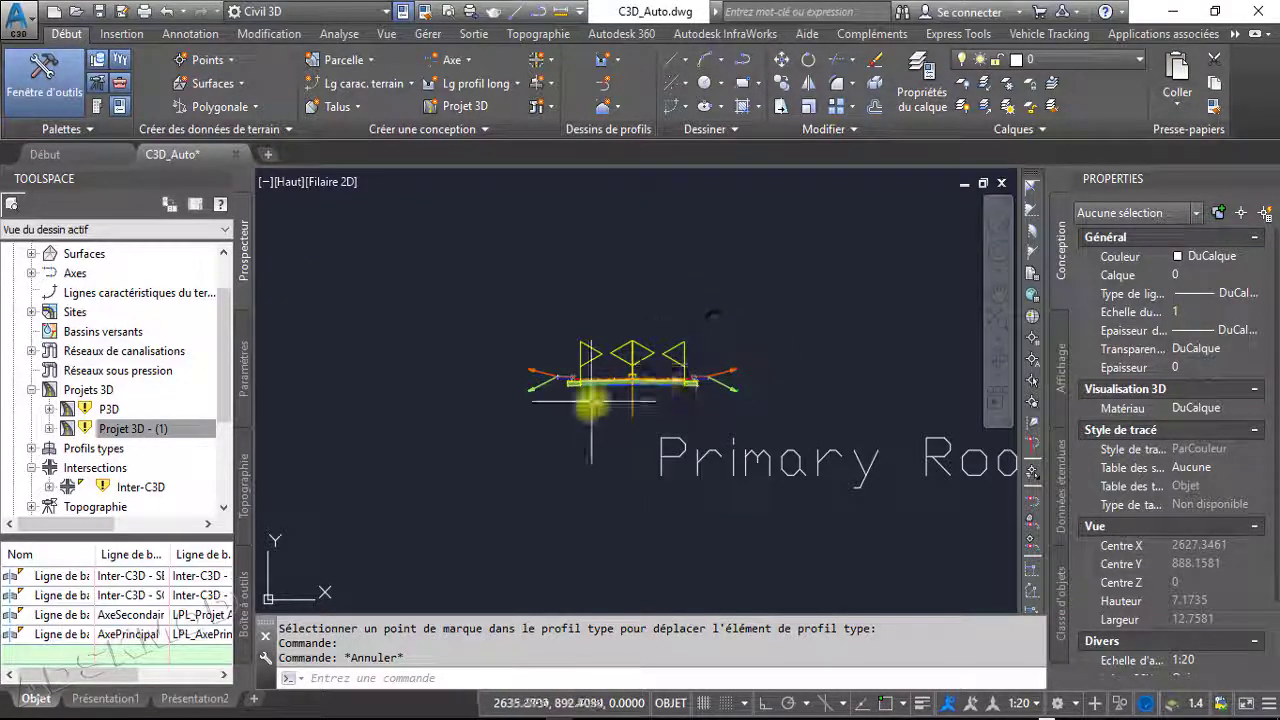
# Check the left sidewalk and slopes of Primary Road Full Section and review the left lane subassembly's parameters
pyautogui.scroll(5, 587, 391)
pyautogui.scroll(4, 440, 346)
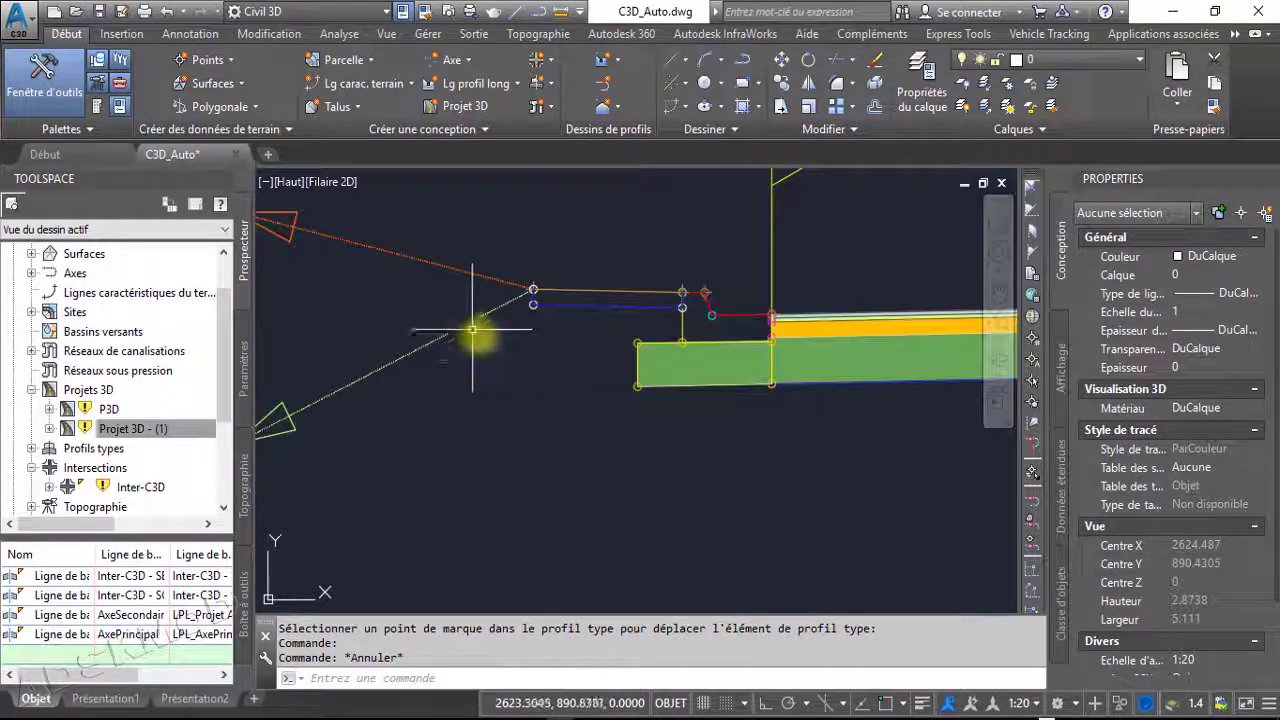
pyautogui.moveTo(700, 385); pyautogui.dragTo(303, 373, button='middle')
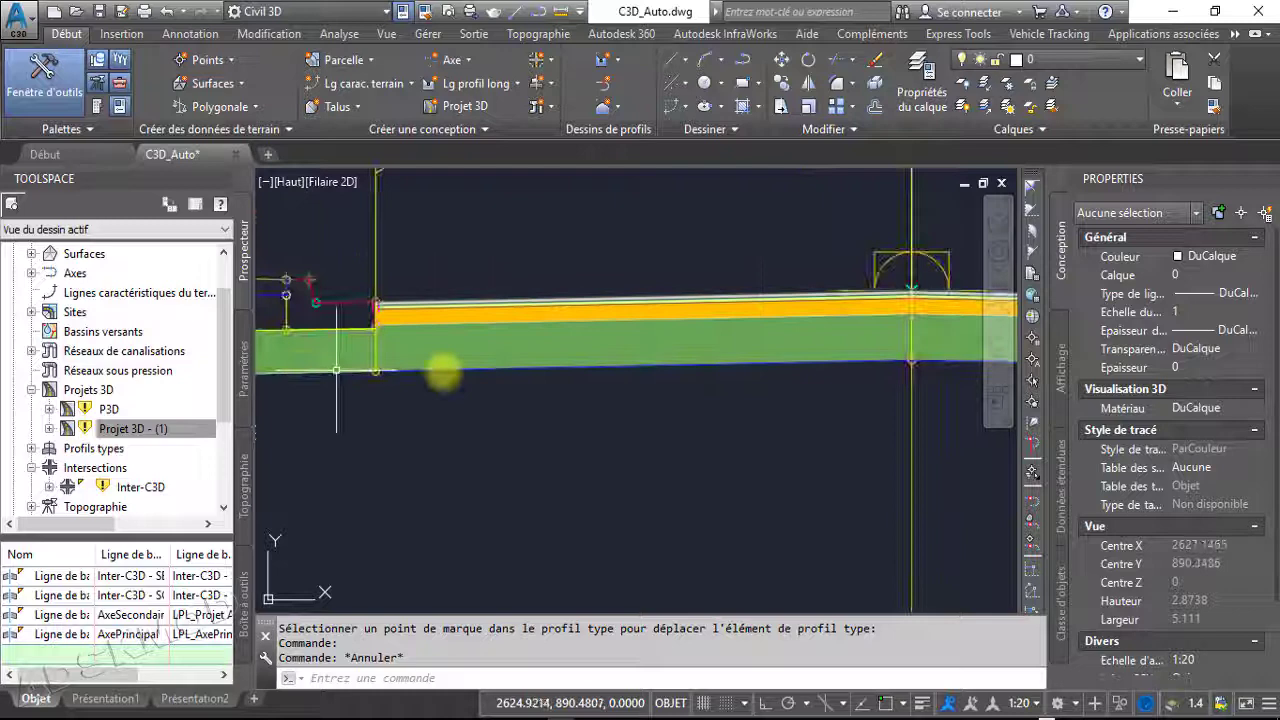
pyautogui.click(535, 320)
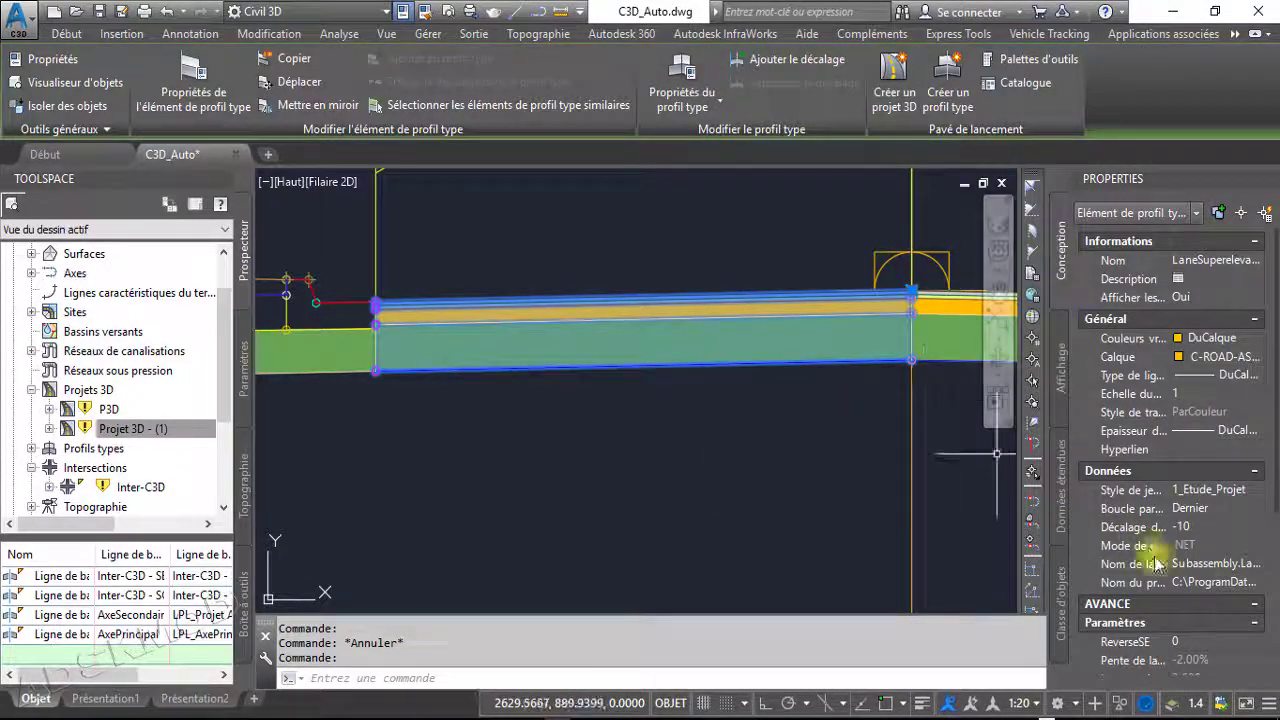
pyautogui.scroll(-5, 1175, 580)
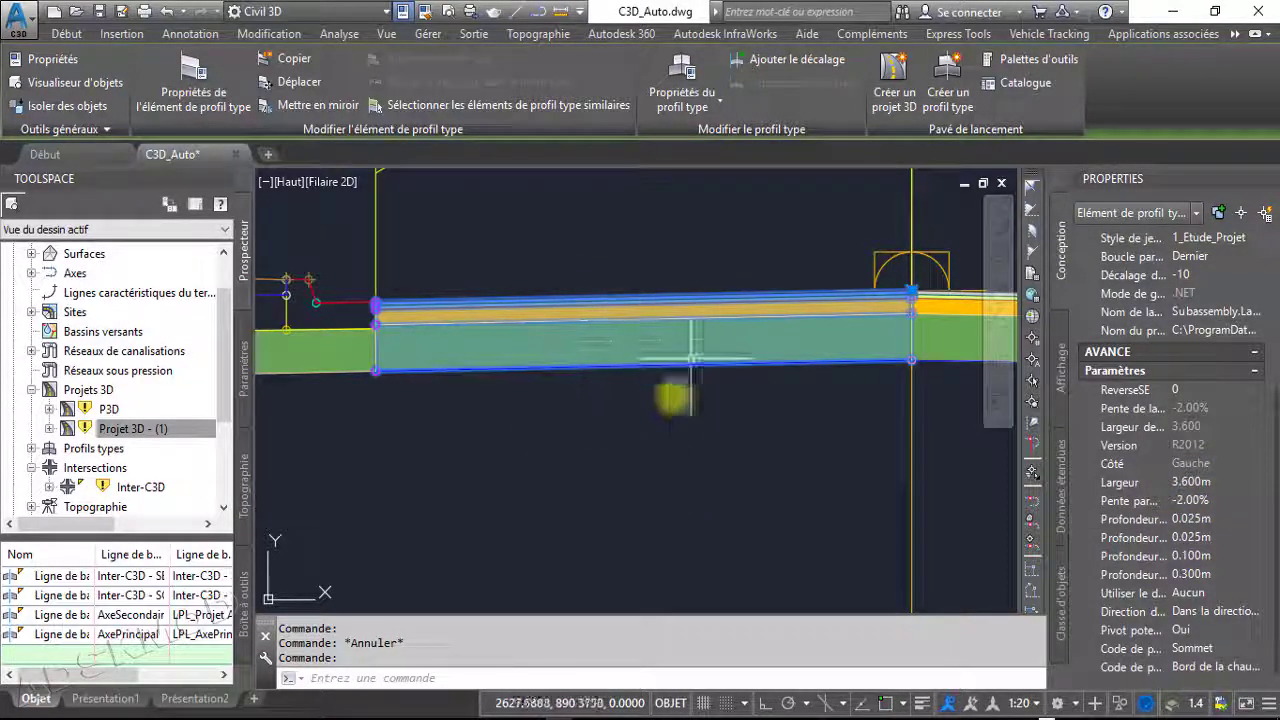
pyautogui.scroll(-3, 621, 378)
pyautogui.press('Escape')
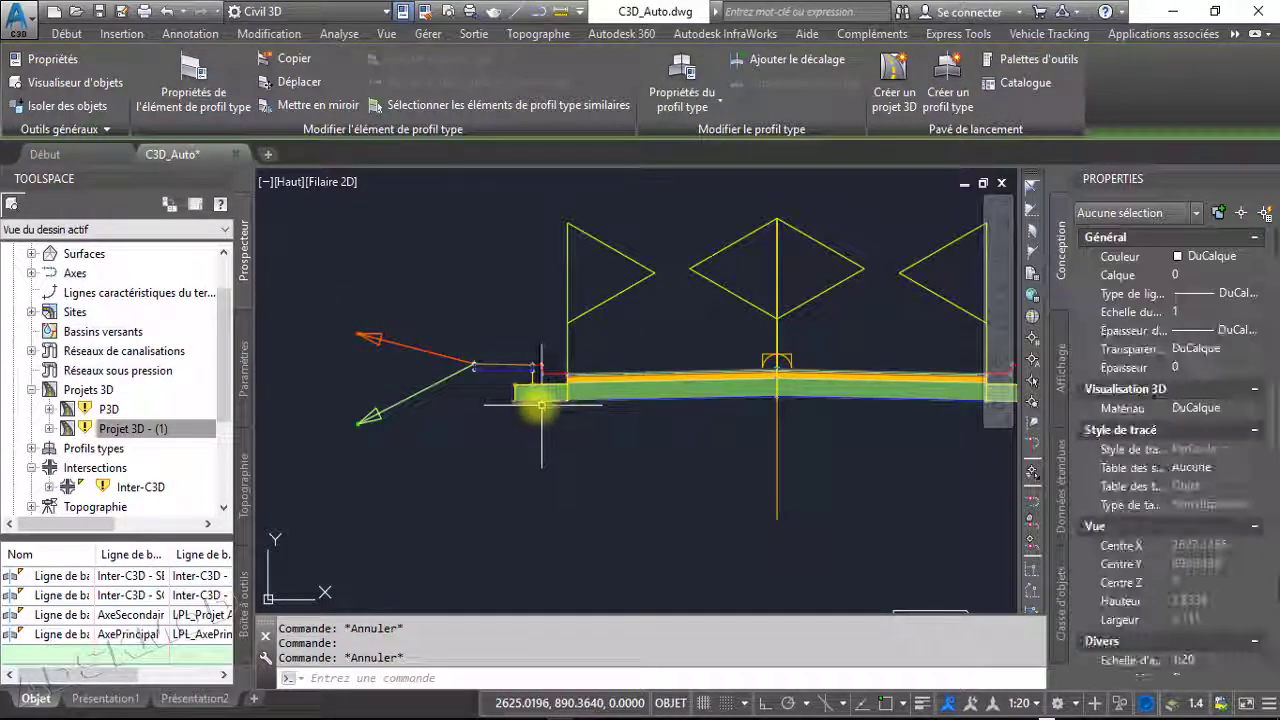
# Examine the left curb and gutter subassembly of Primary Road Full Section and its connection points
pyautogui.click(533, 393)
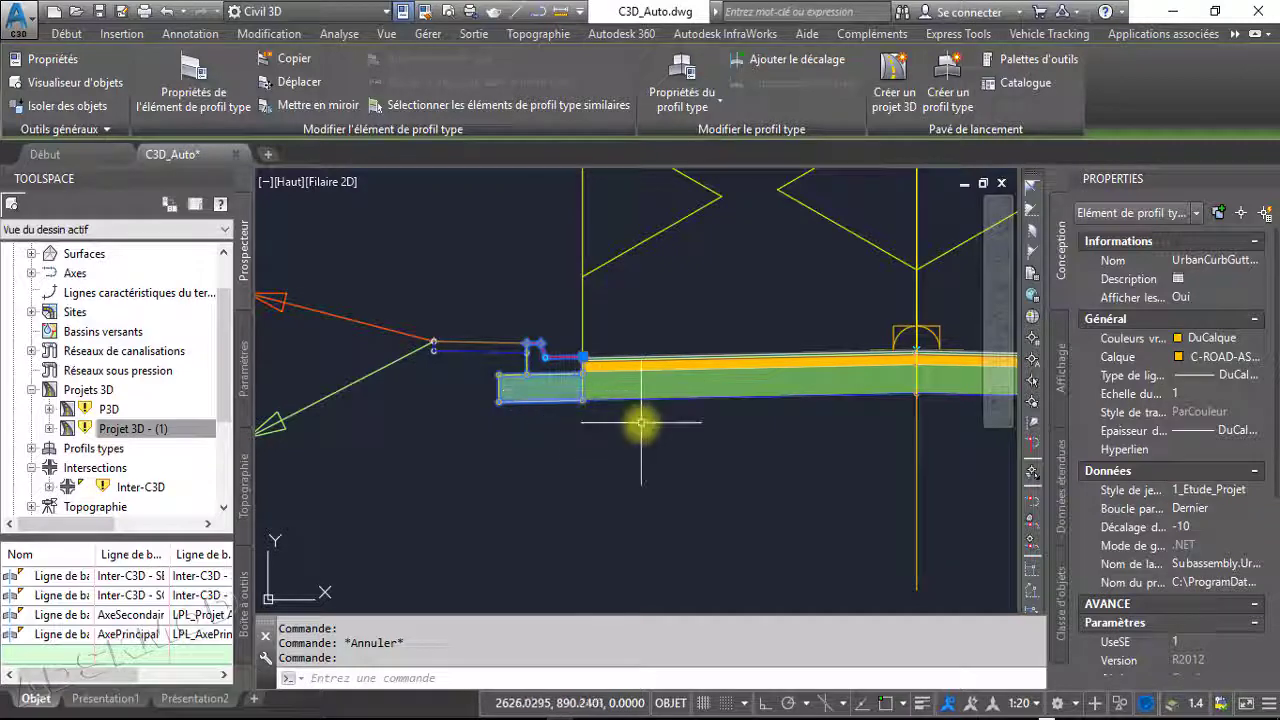
pyautogui.scroll(8, 529, 349)
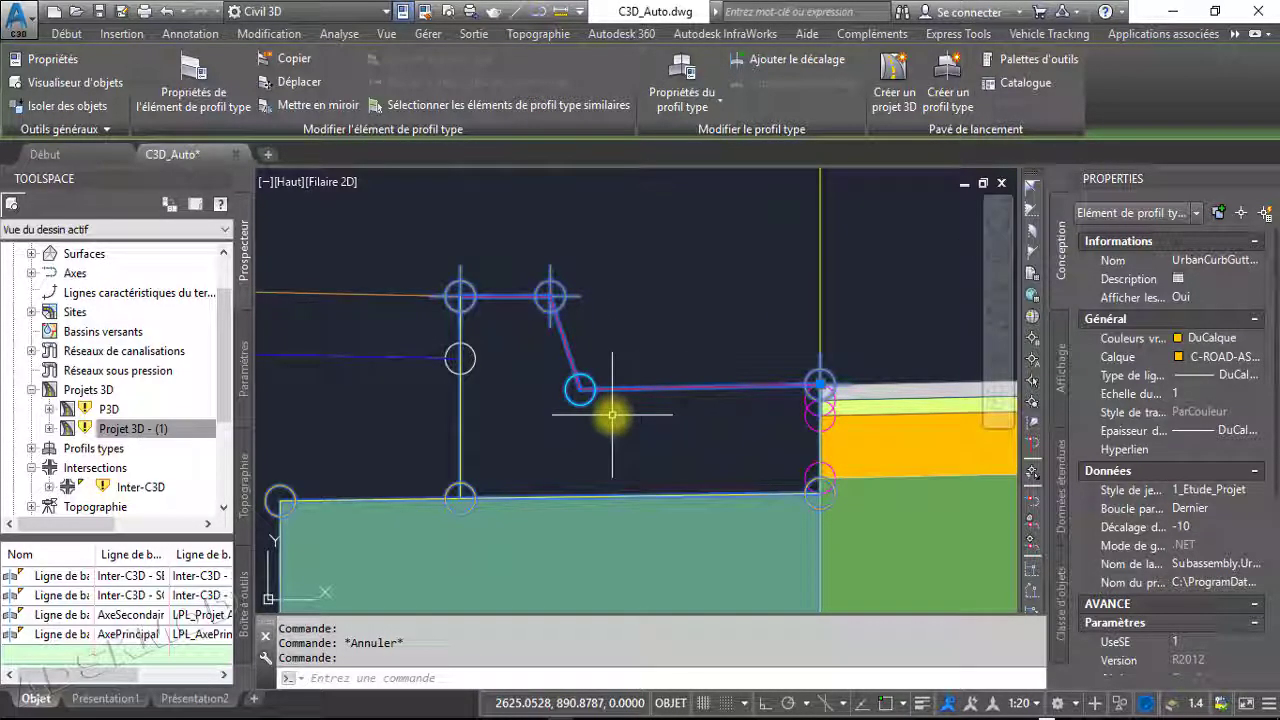
pyautogui.scroll(-8, 612, 414)
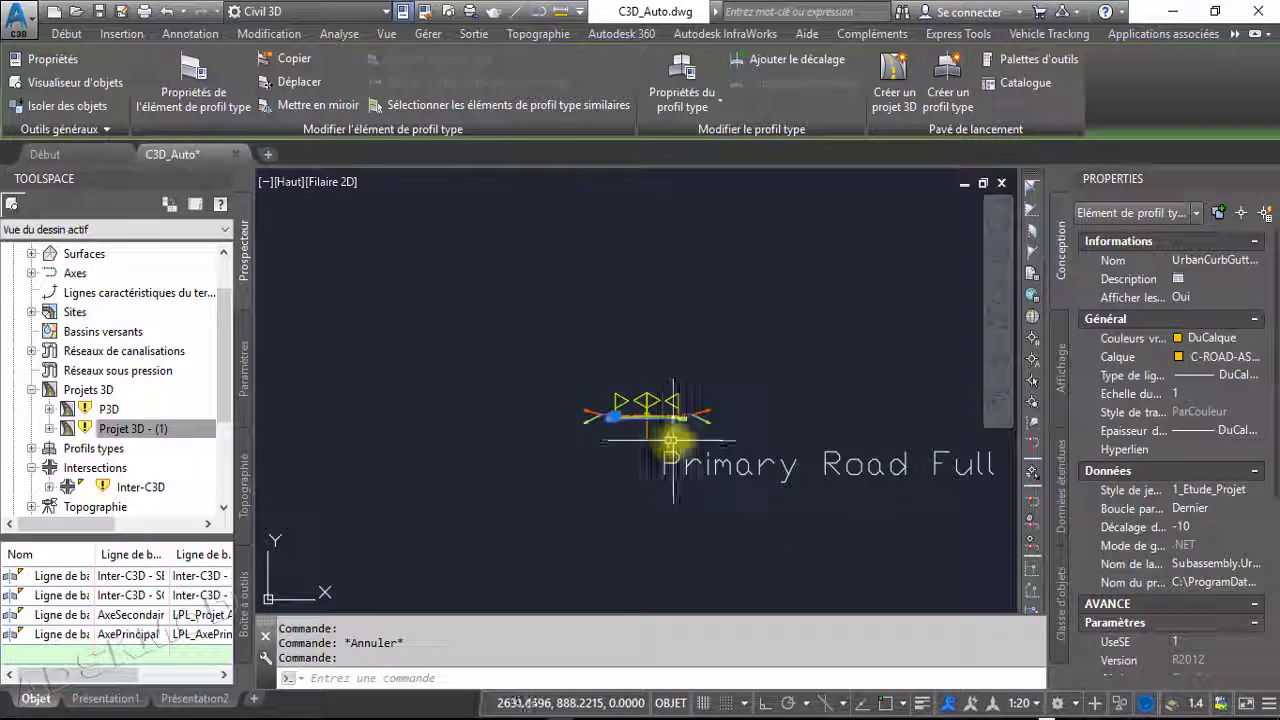
pyautogui.scroll(-10, 670, 440)
pyautogui.press('Escape')
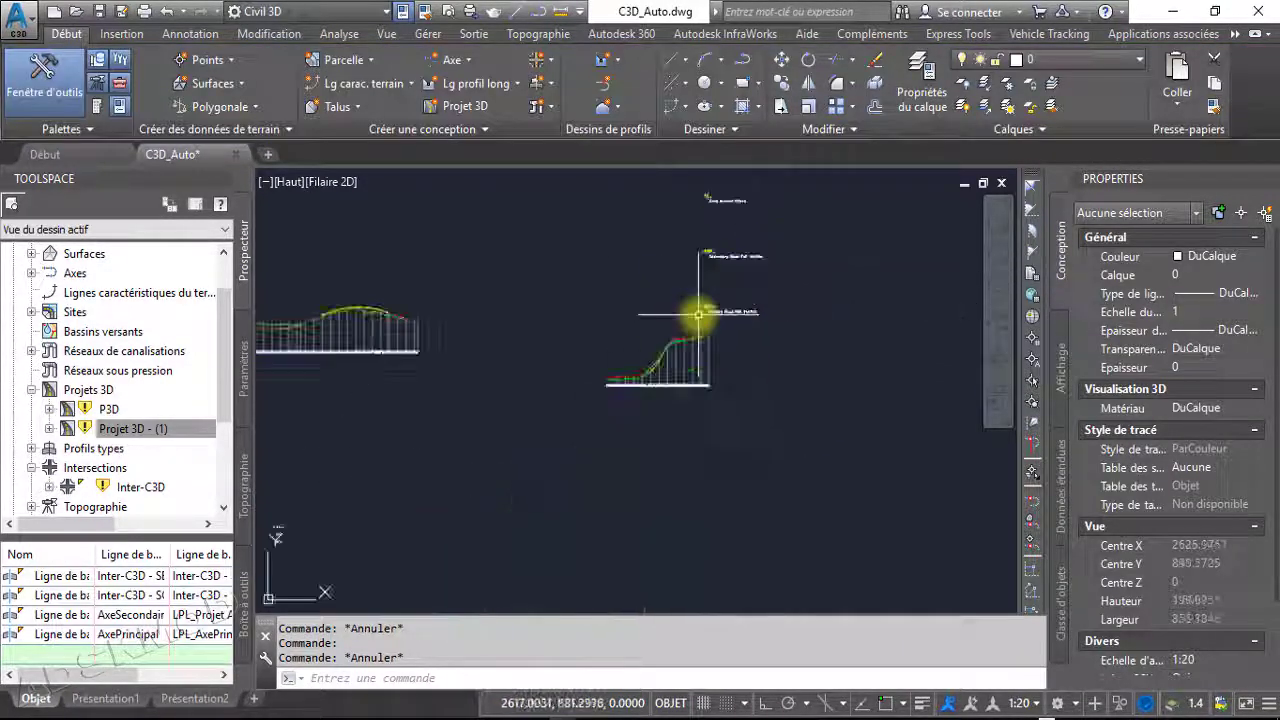
# Rebuild the intersection corridor Projet 3D - (1) and read the error descriptions logged in the event viewer
pyautogui.rightClick(130, 428)
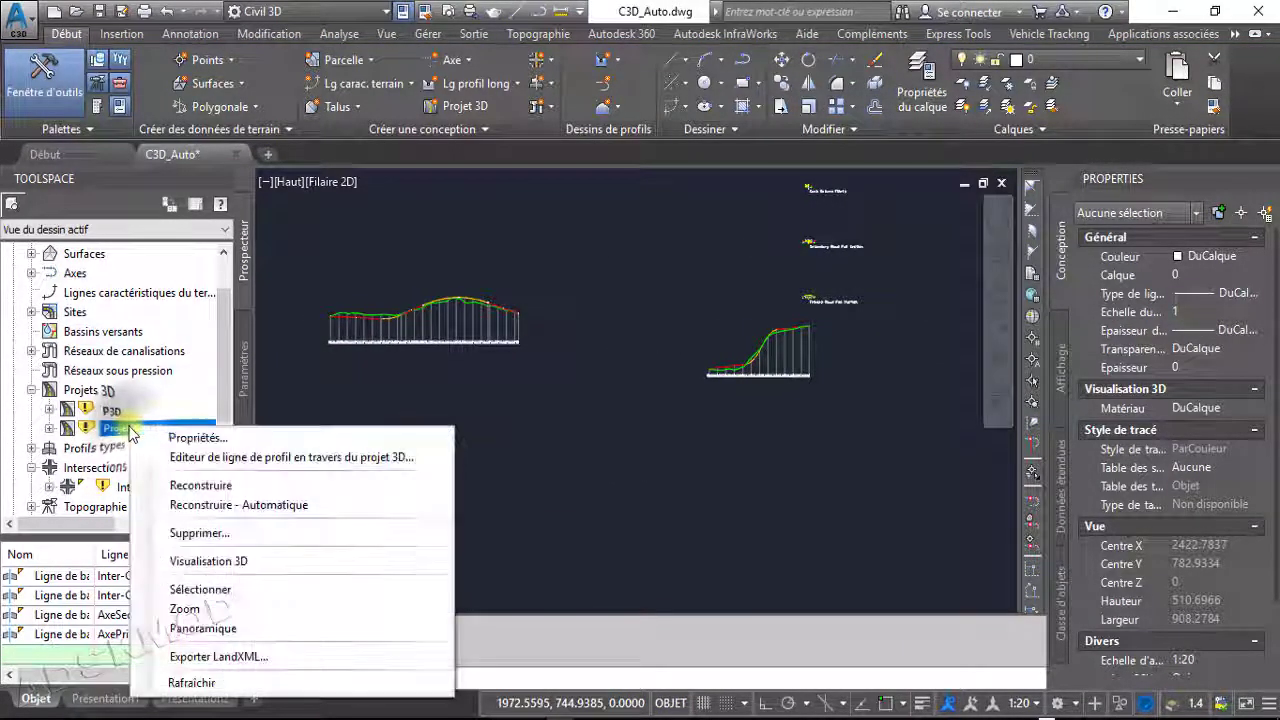
pyautogui.click(200, 485)
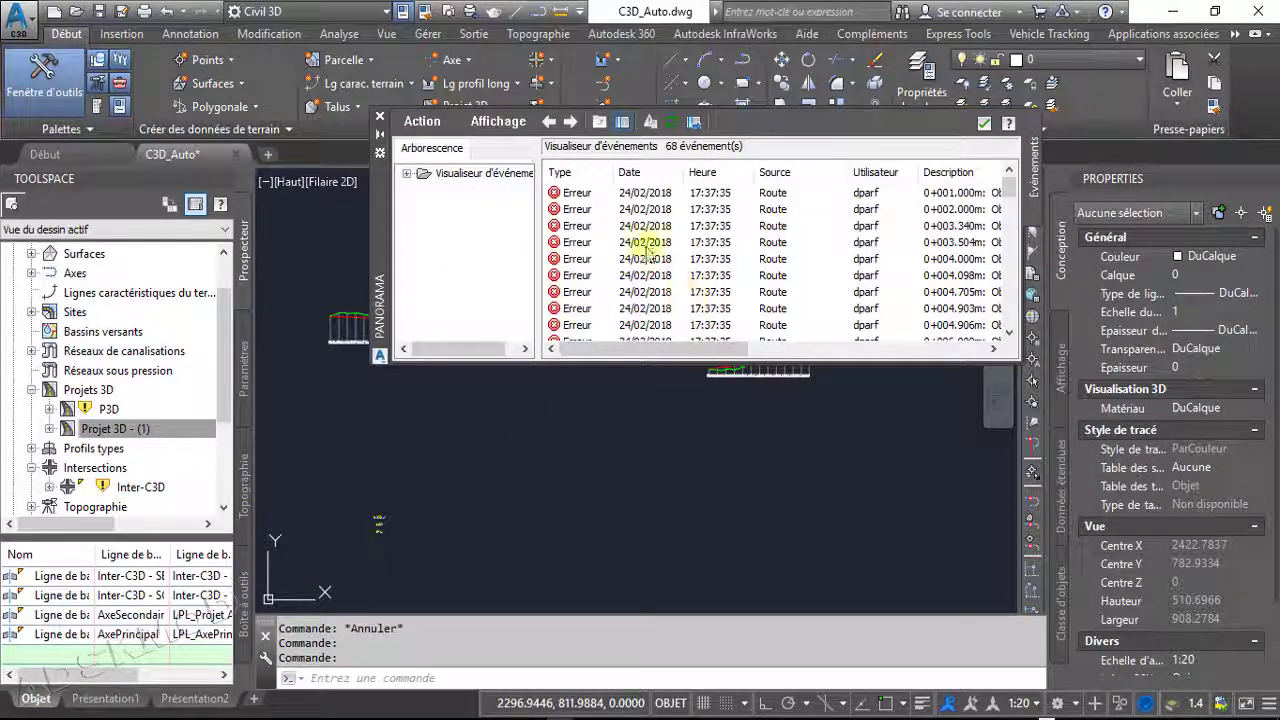
pyautogui.click(428, 122)
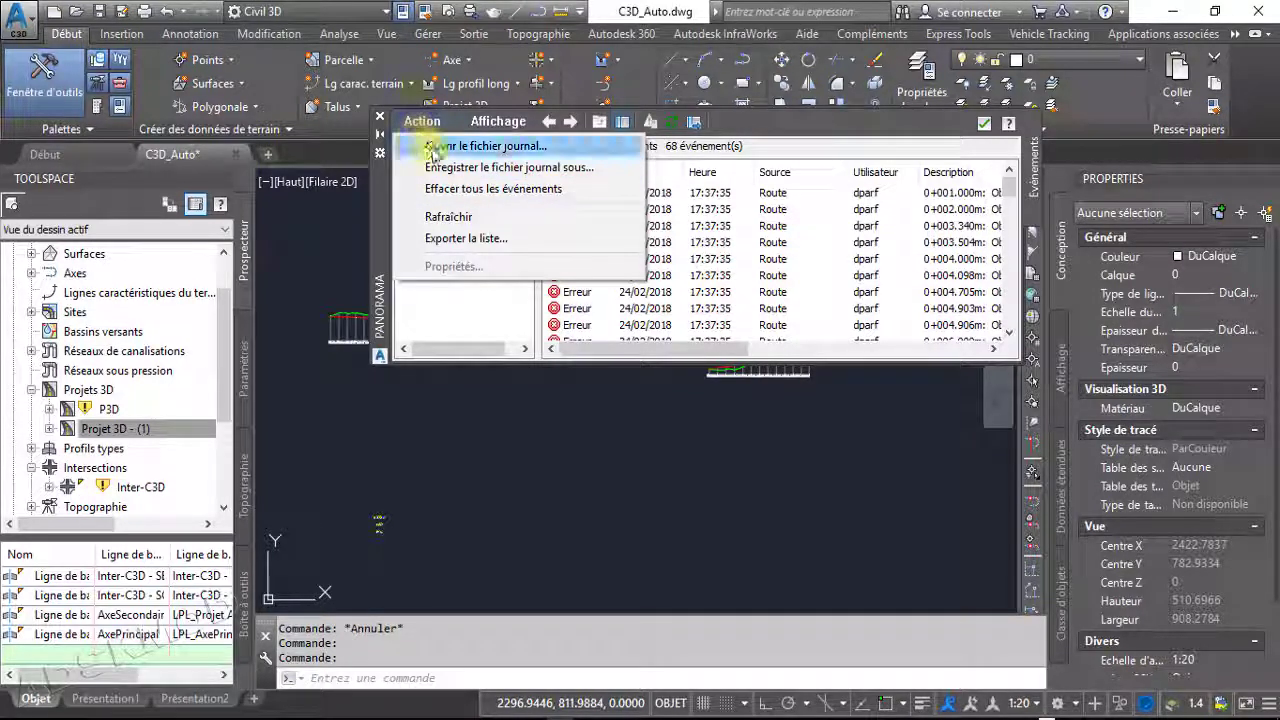
pyautogui.click(752, 262)
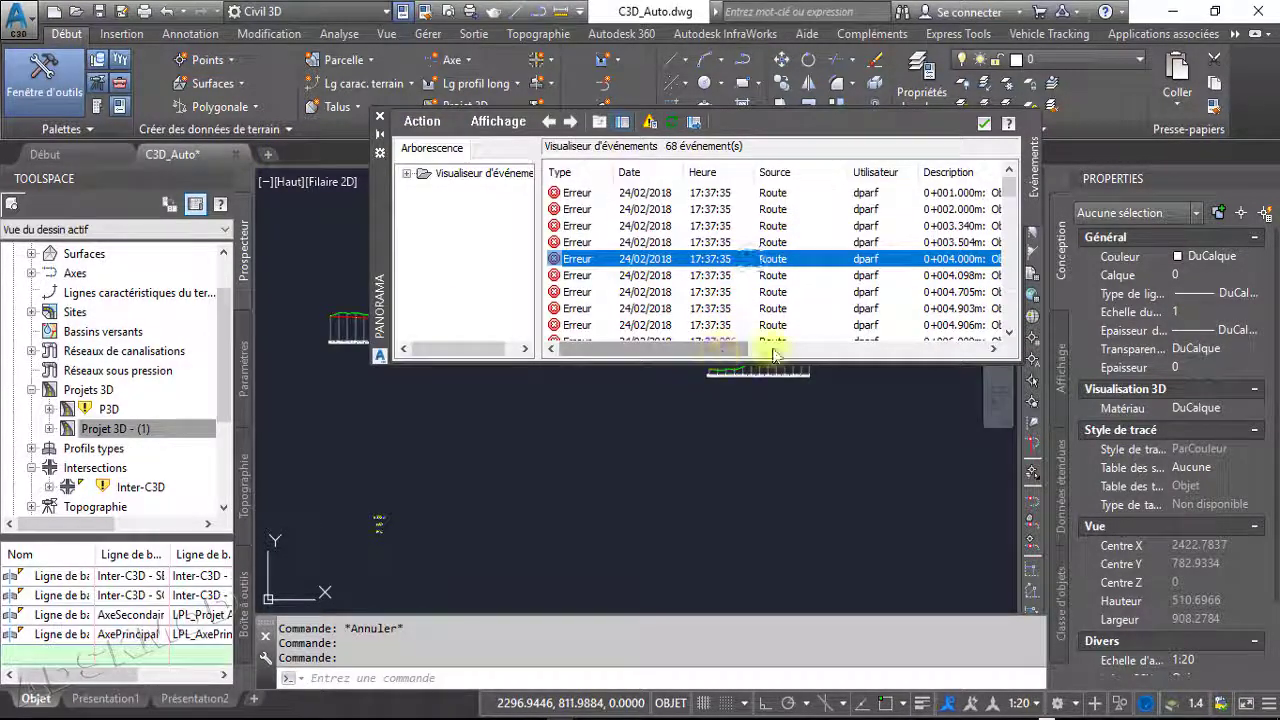
pyautogui.moveTo(716, 349); pyautogui.dragTo(820, 350)
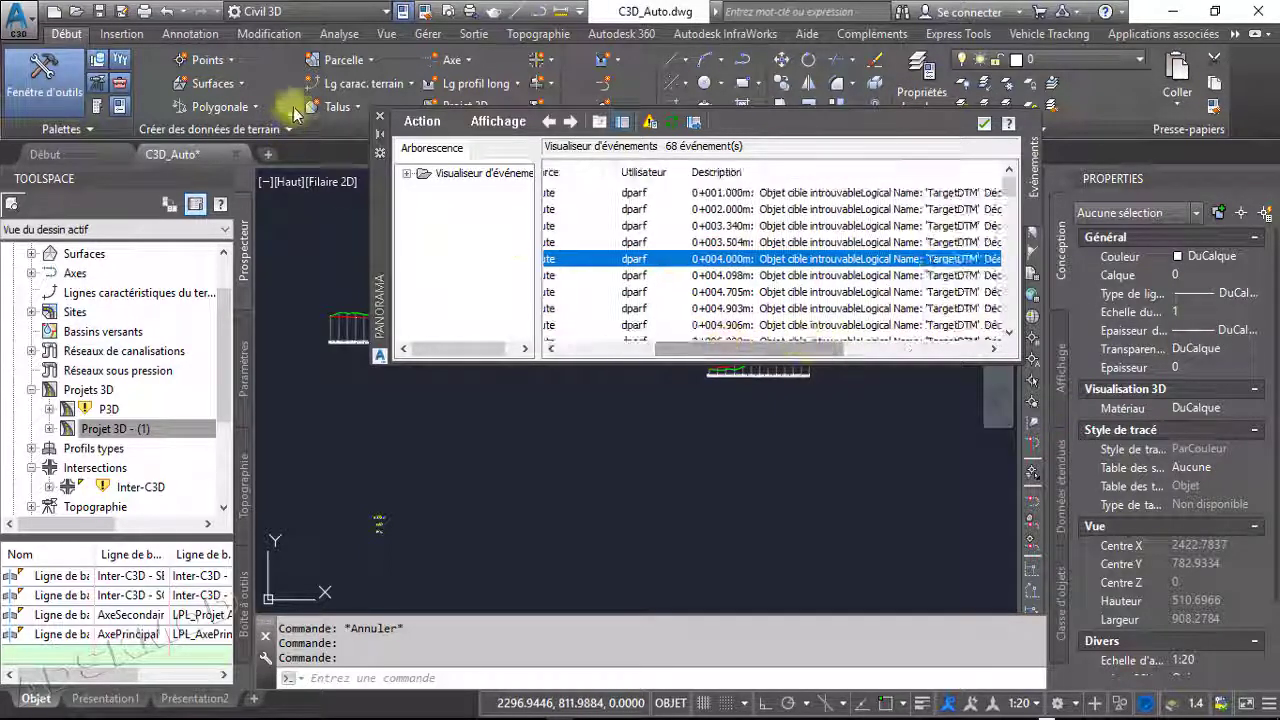
# Clear all events from the event viewer and close it
pyautogui.click(422, 121)
pyautogui.click(460, 189)
pyautogui.click(517, 232)
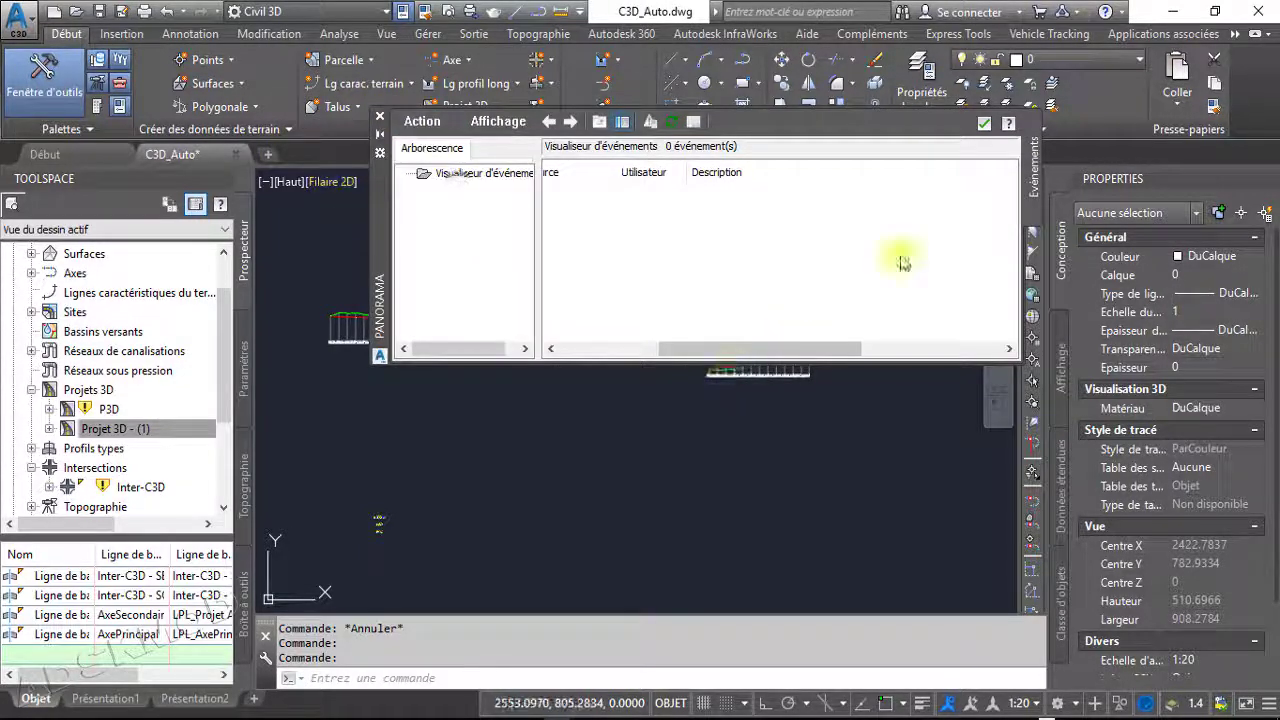
pyautogui.click(984, 122)
# Set the stripped terrain surface Surface_TN décapée as the surface target for all daylight slopes of Projet 3D - (1), and rebuild the corridor
pyautogui.scroll(-5, 757, 430)
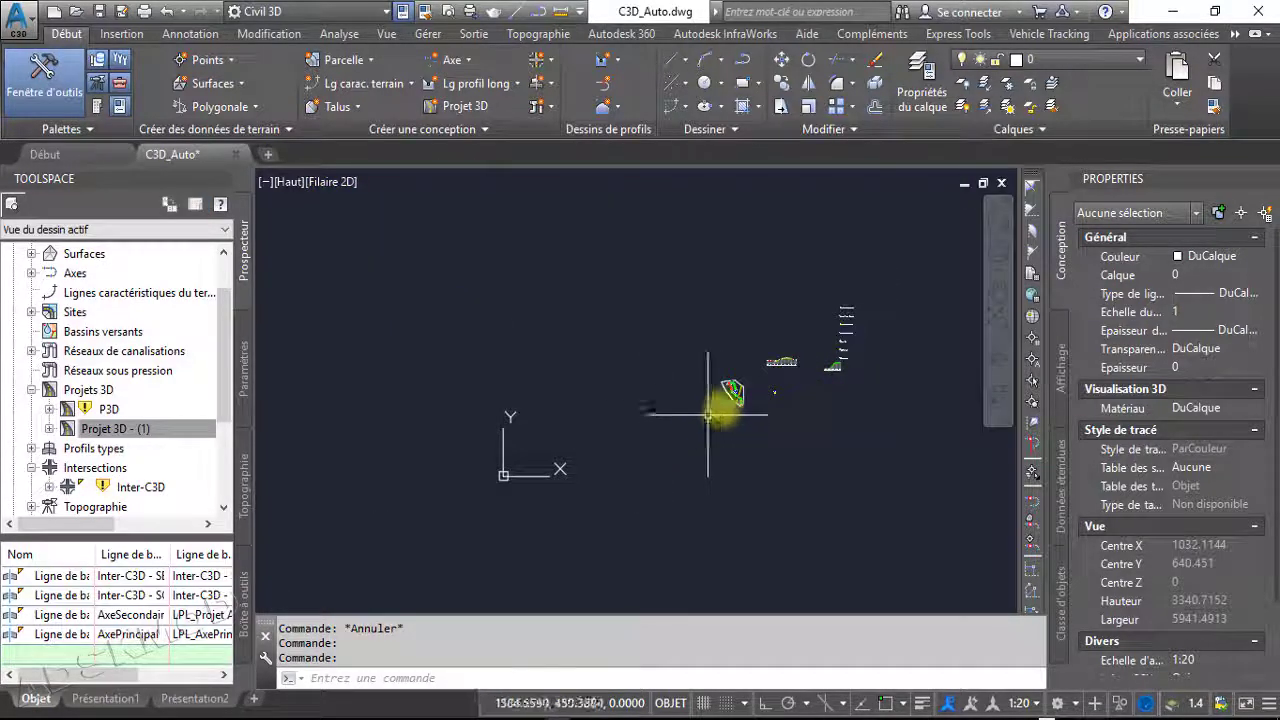
pyautogui.scroll(15, 710, 405)
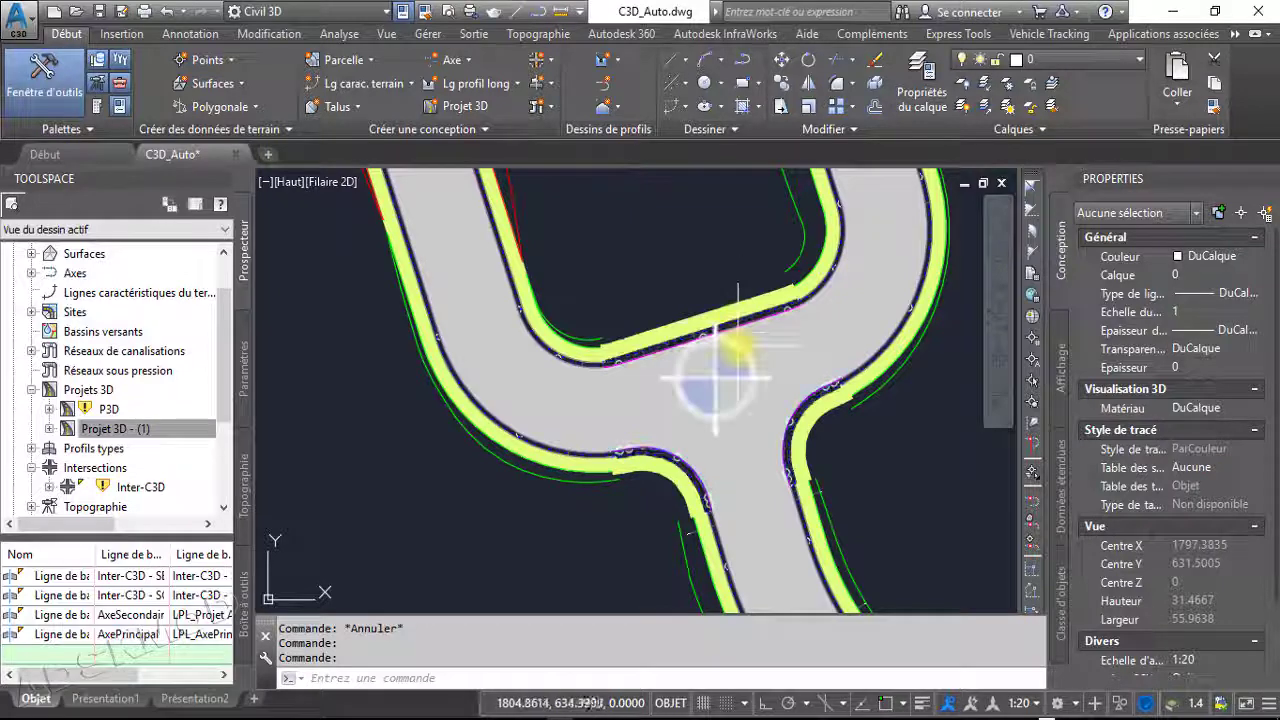
pyautogui.click(737, 322)
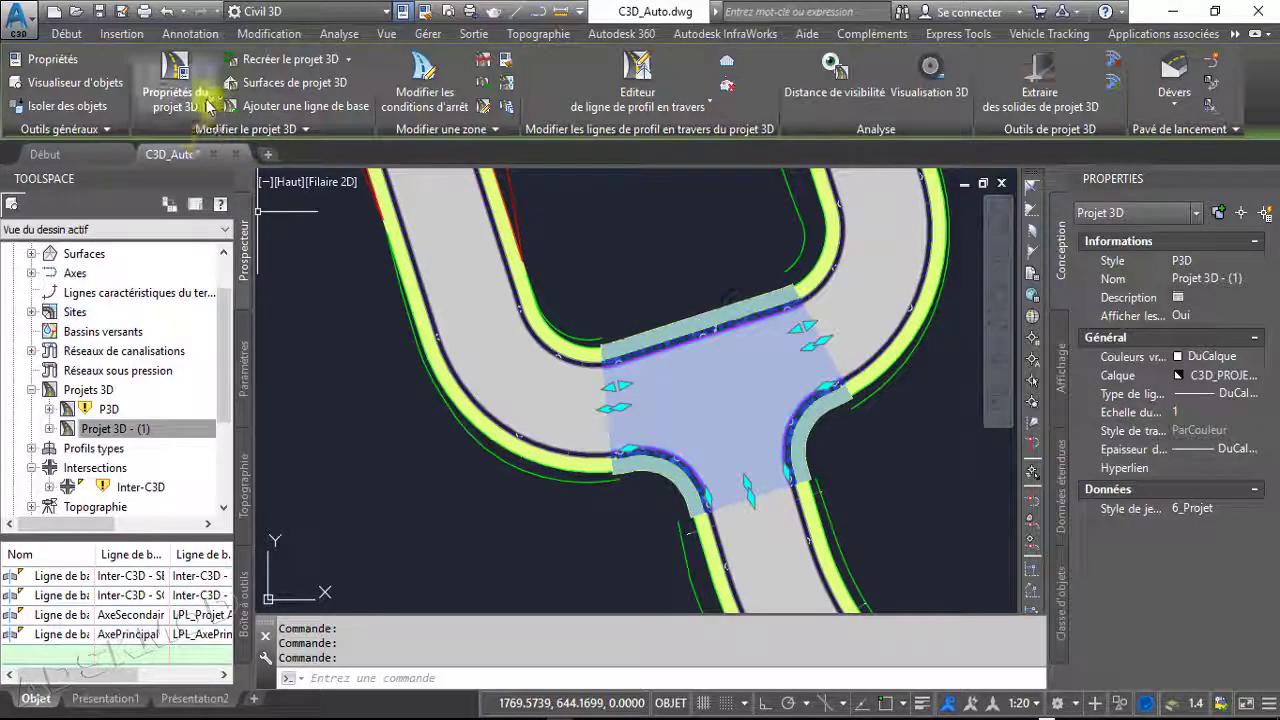
pyautogui.click(199, 110)
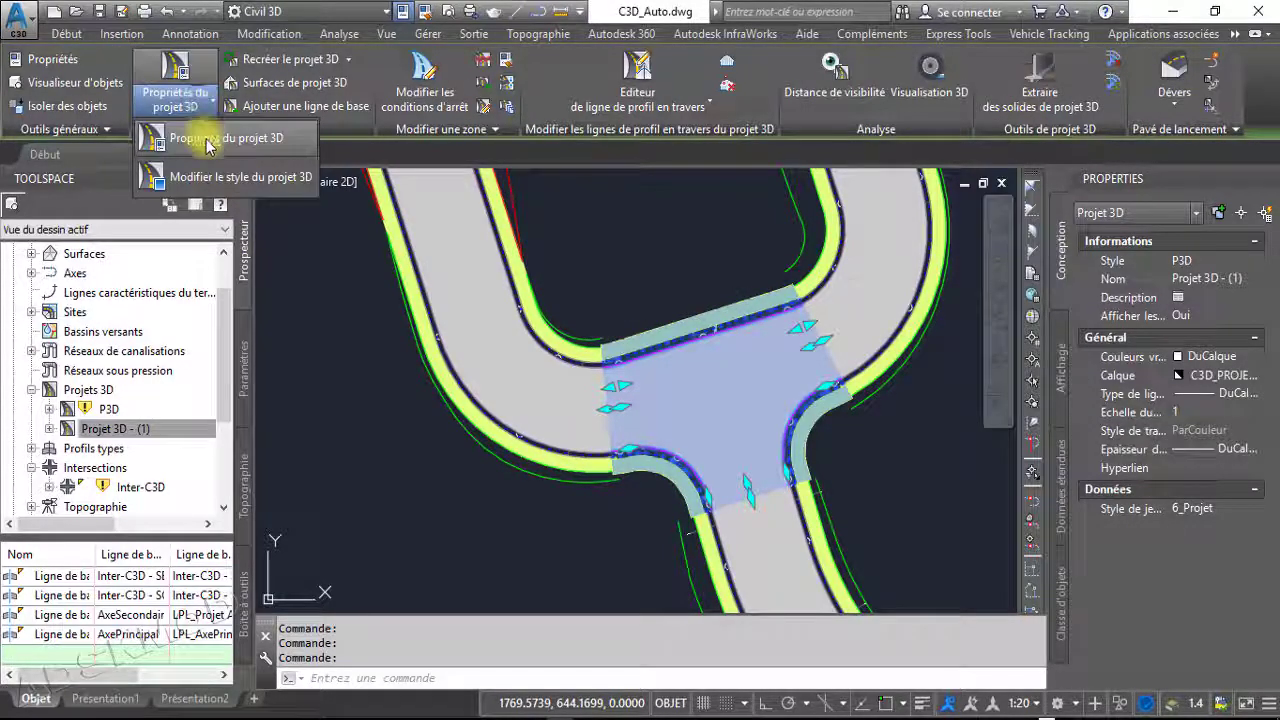
pyautogui.click(194, 131)
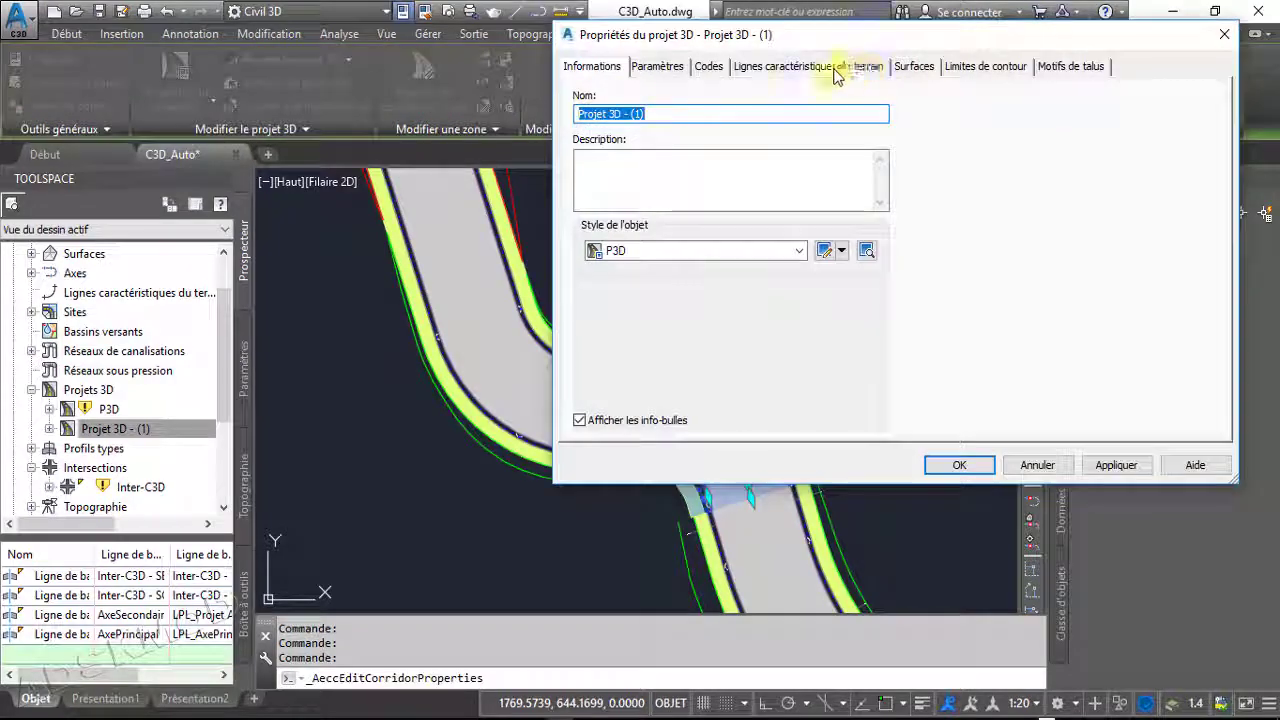
pyautogui.click(651, 68)
pyautogui.click(1113, 104)
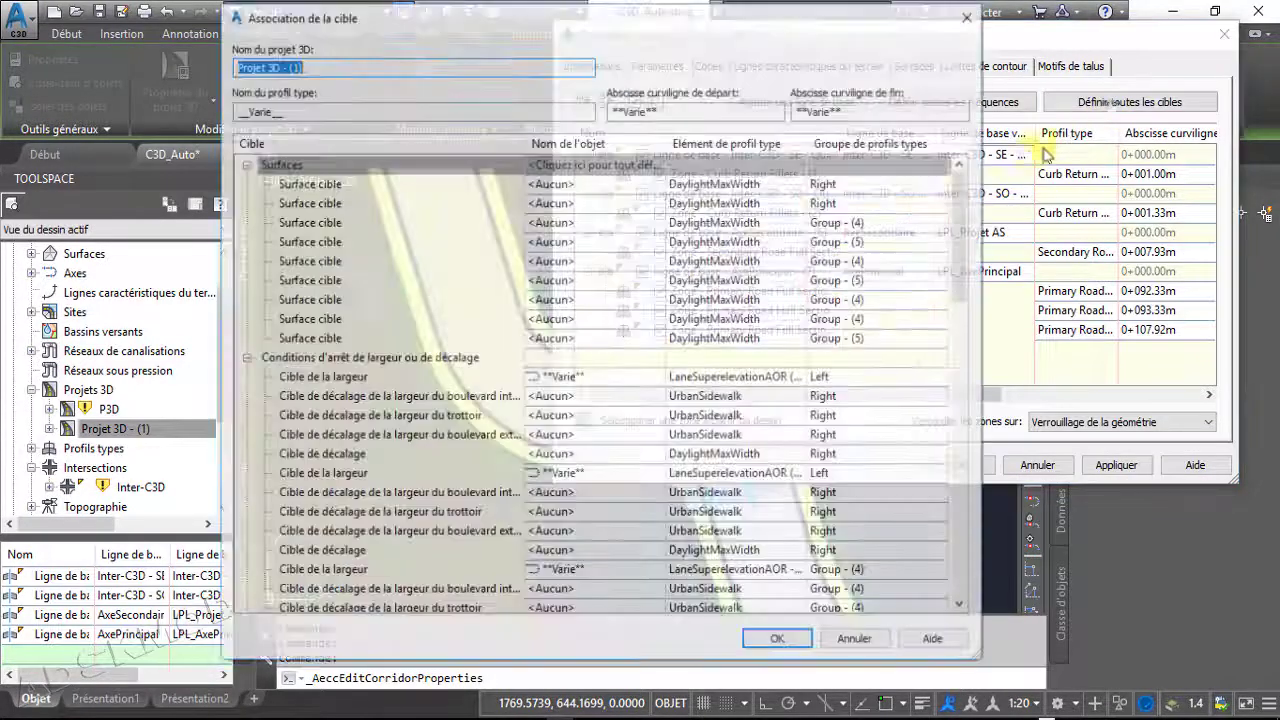
pyautogui.click(651, 163)
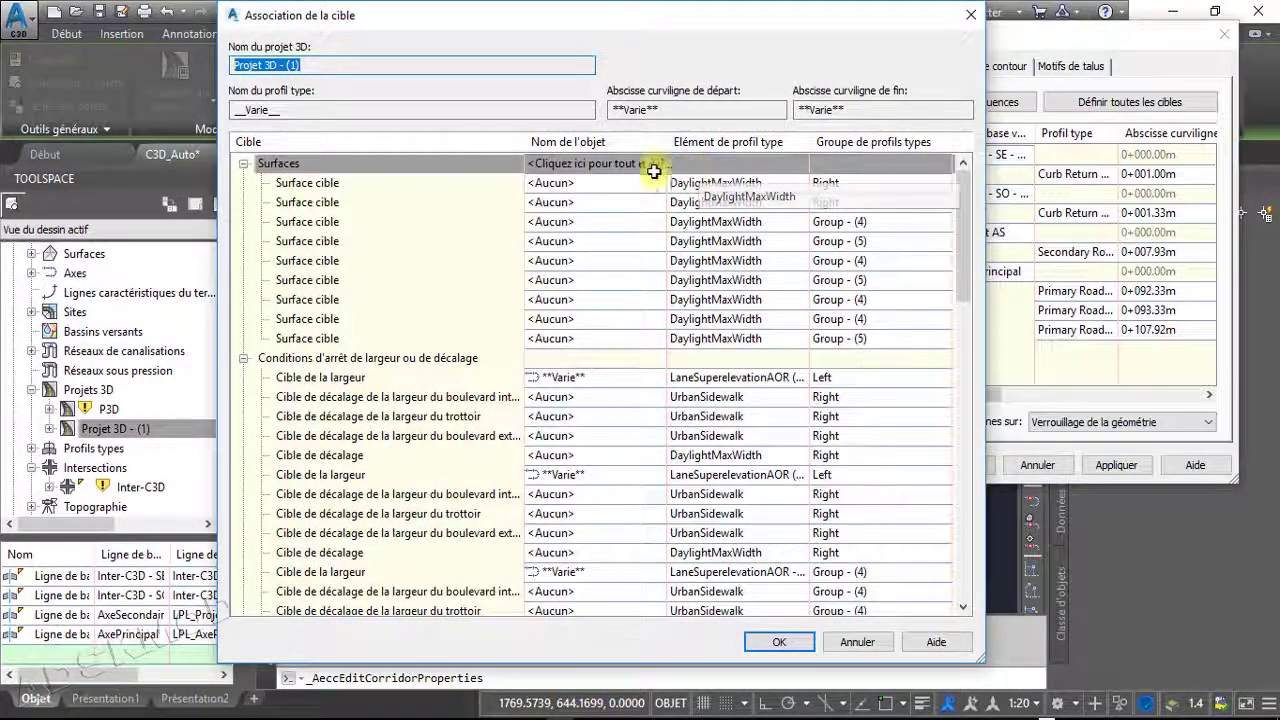
pyautogui.click(625, 165)
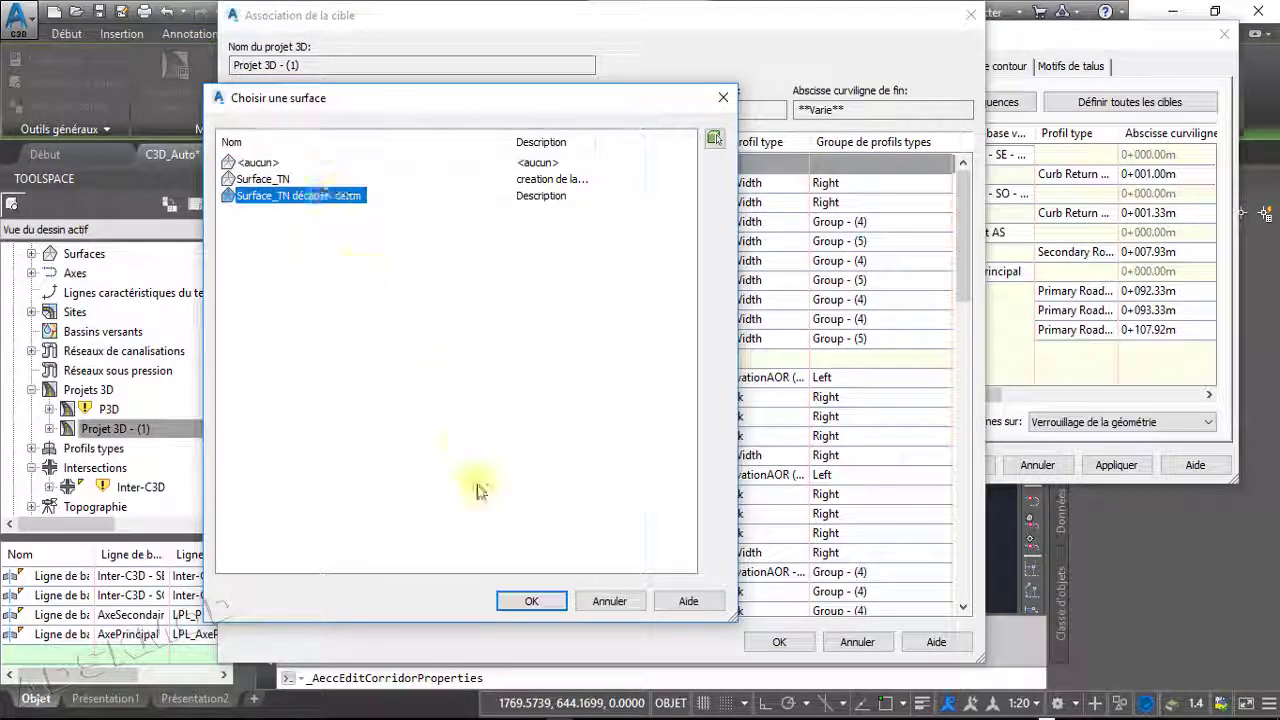
pyautogui.click(528, 601)
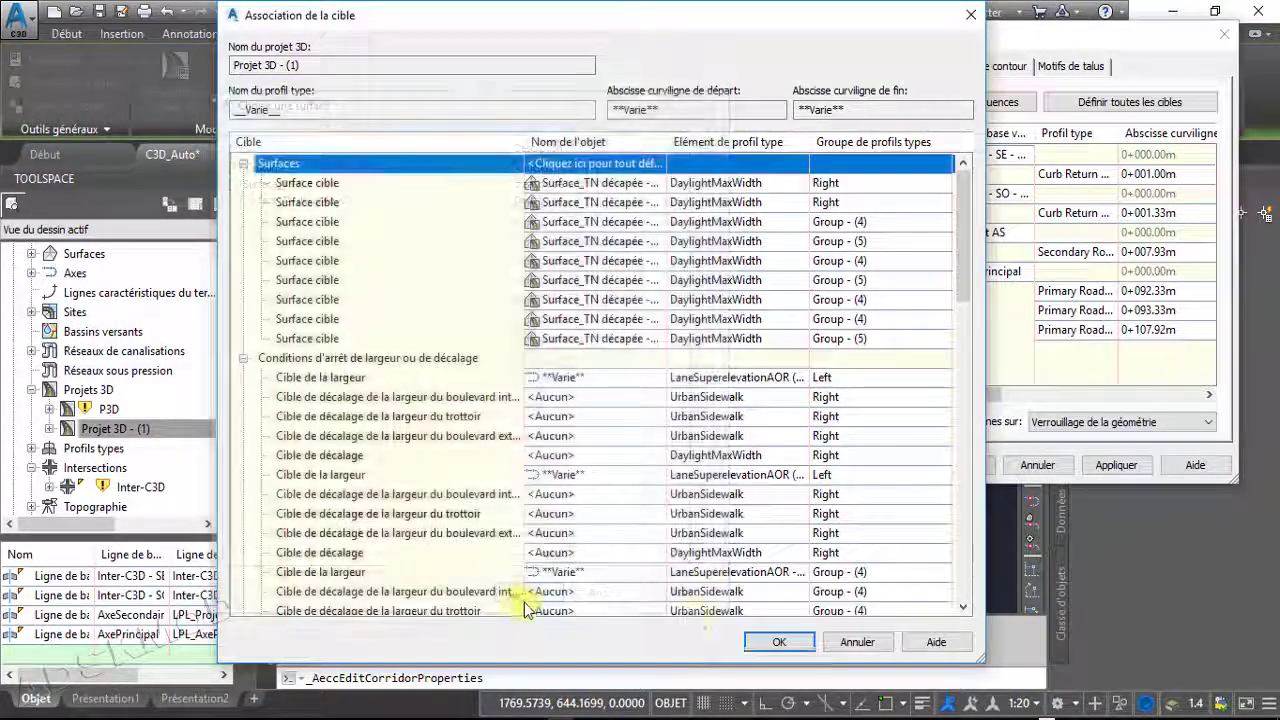
pyautogui.click(777, 643)
pyautogui.click(958, 466)
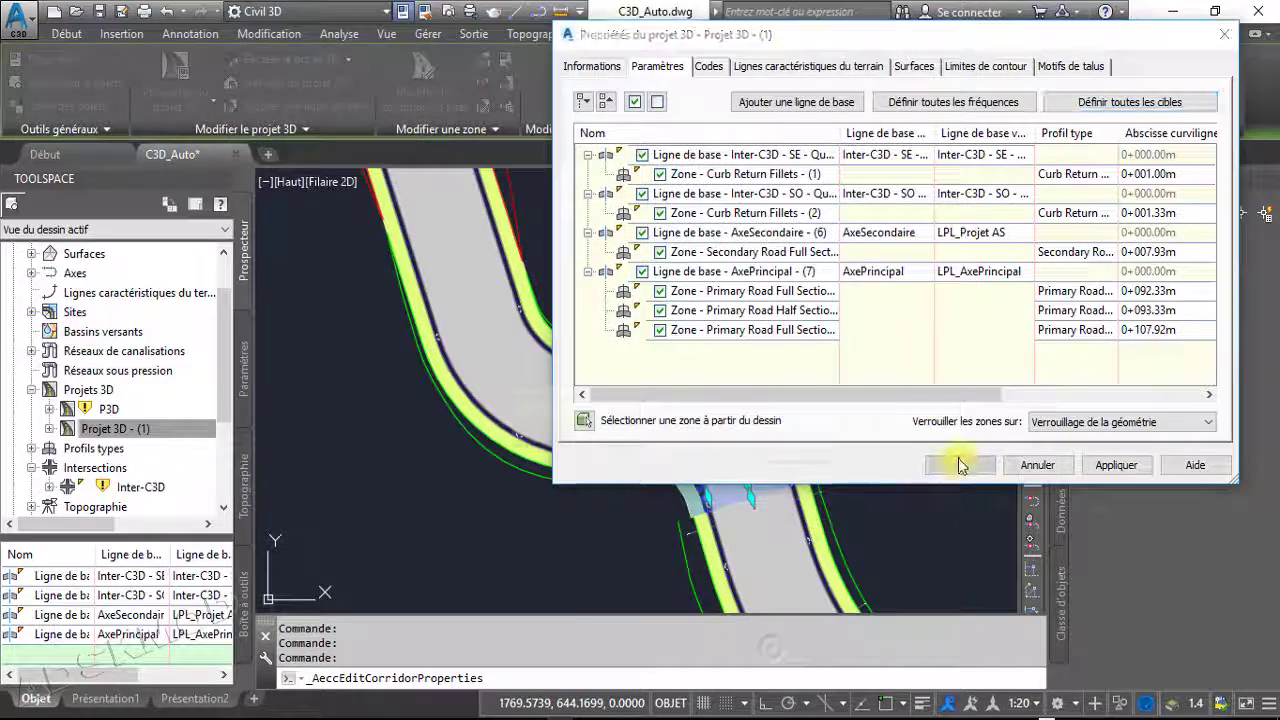
# Examine how the intersection corridor's sidewalks and daylight lines meet the adjoining road corridors at each end and curb return
pyautogui.click(640, 320)
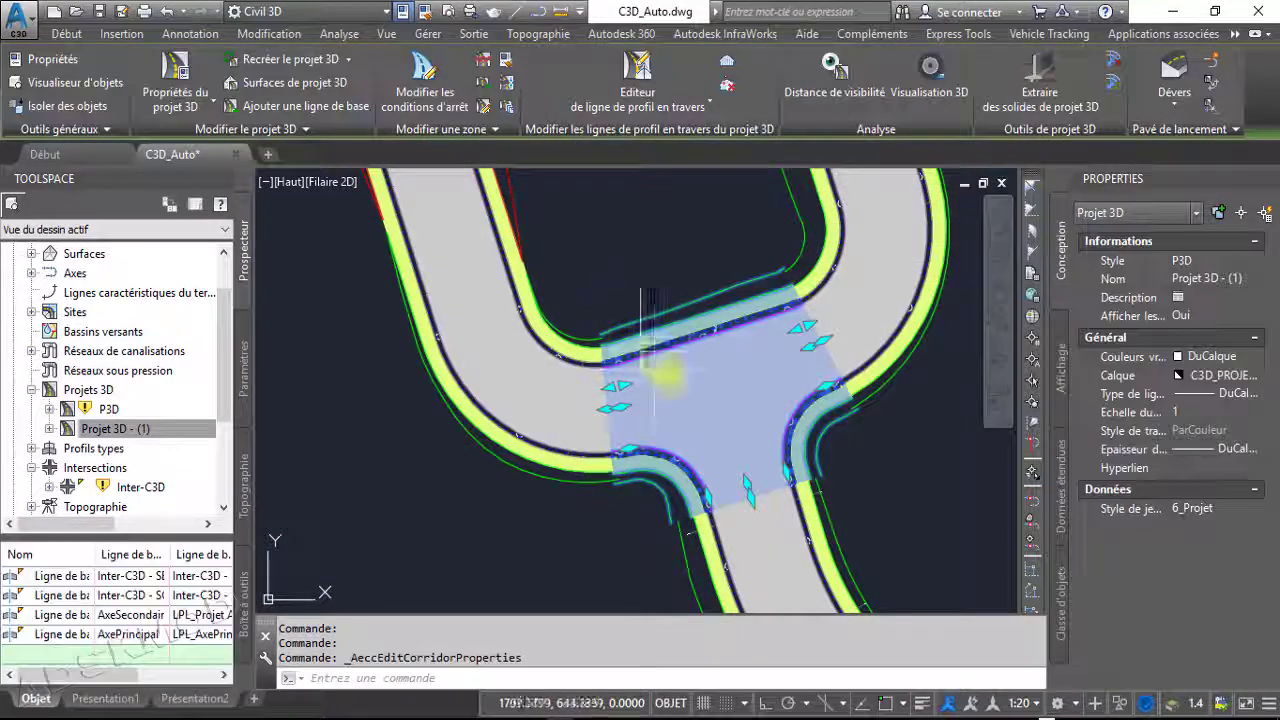
pyautogui.scroll(10, 517, 470)
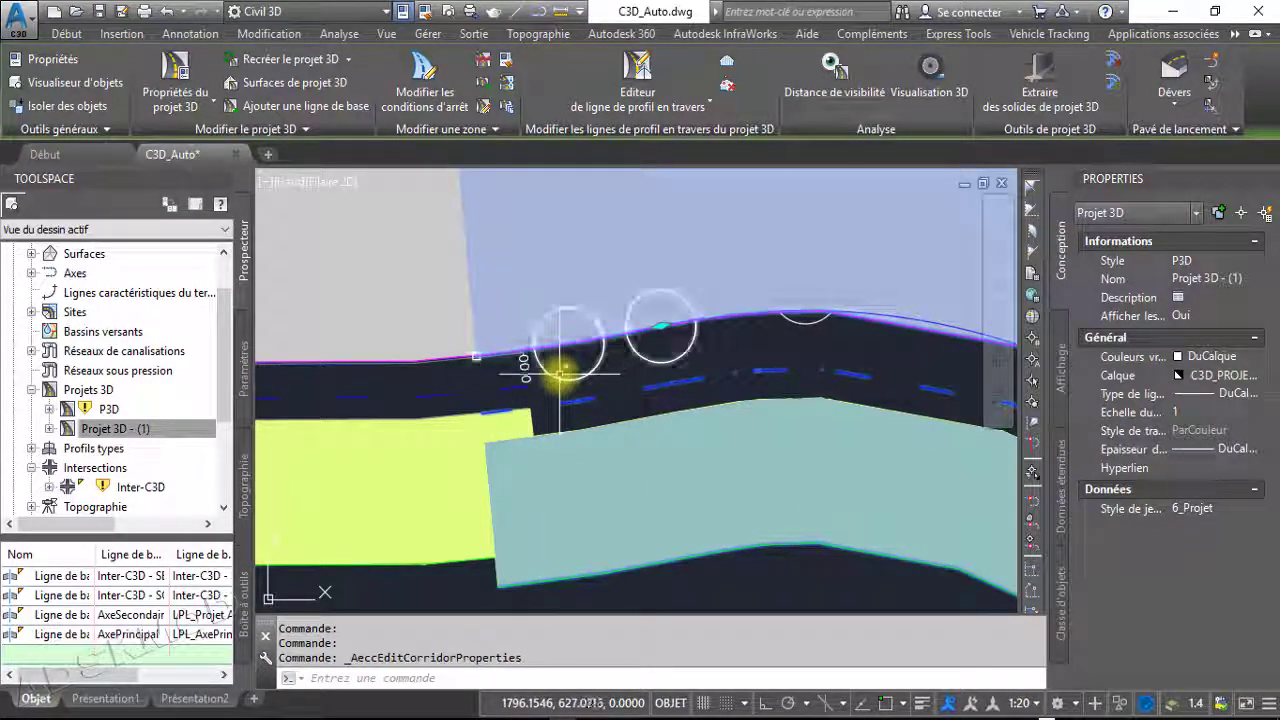
pyautogui.scroll(-3, 560, 372)
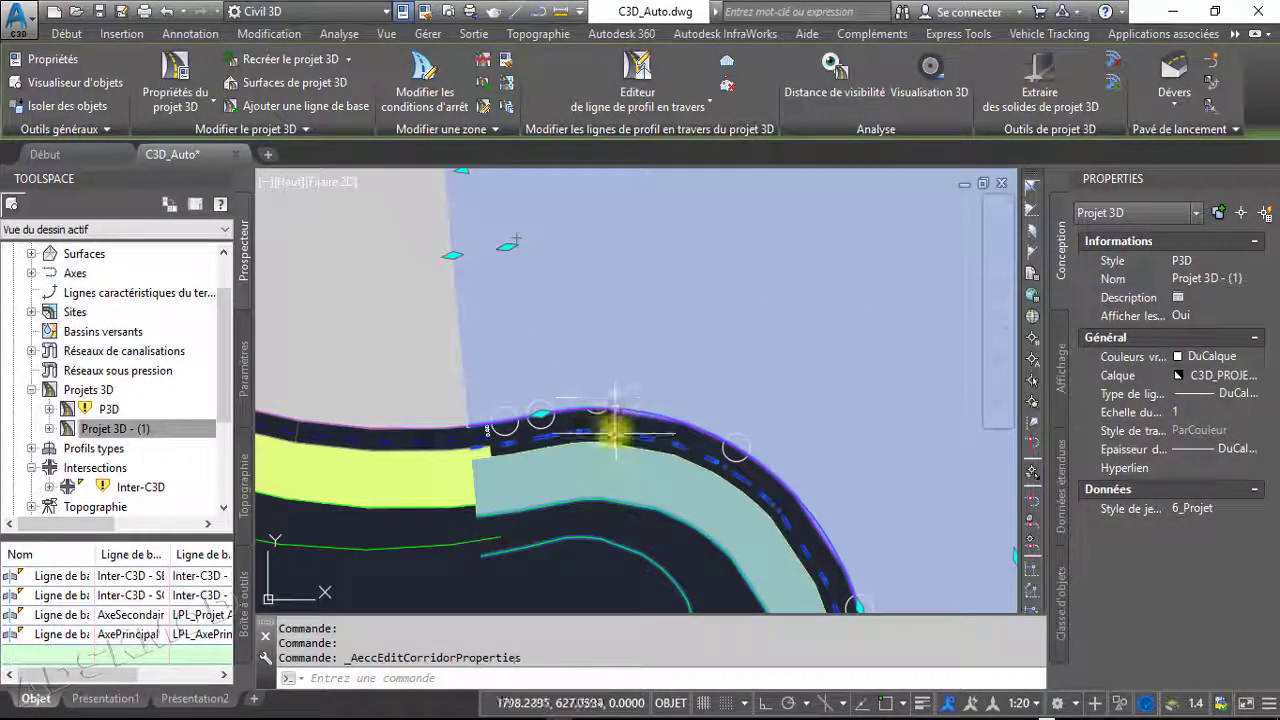
pyautogui.scroll(-4, 602, 418)
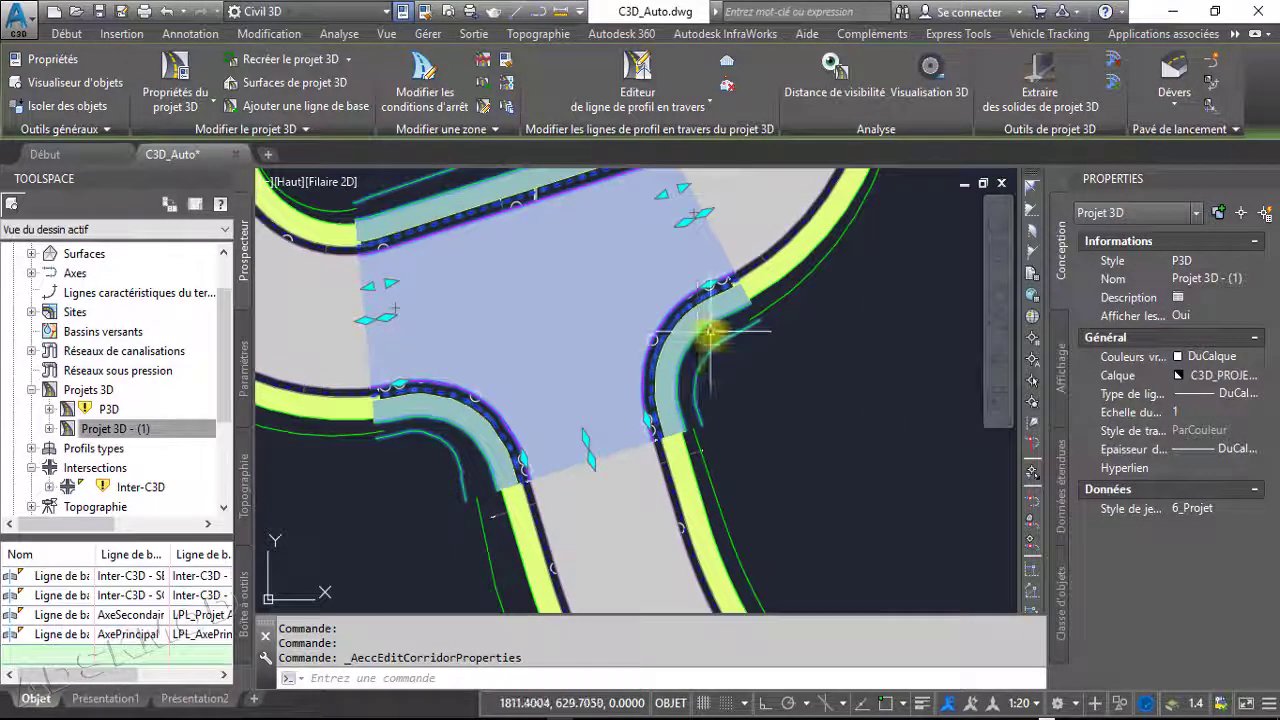
pyautogui.moveTo(712, 337); pyautogui.dragTo(728, 410, button='middle')
pyautogui.scroll(-2, 728, 410)
pyautogui.scroll(2, 727, 380)
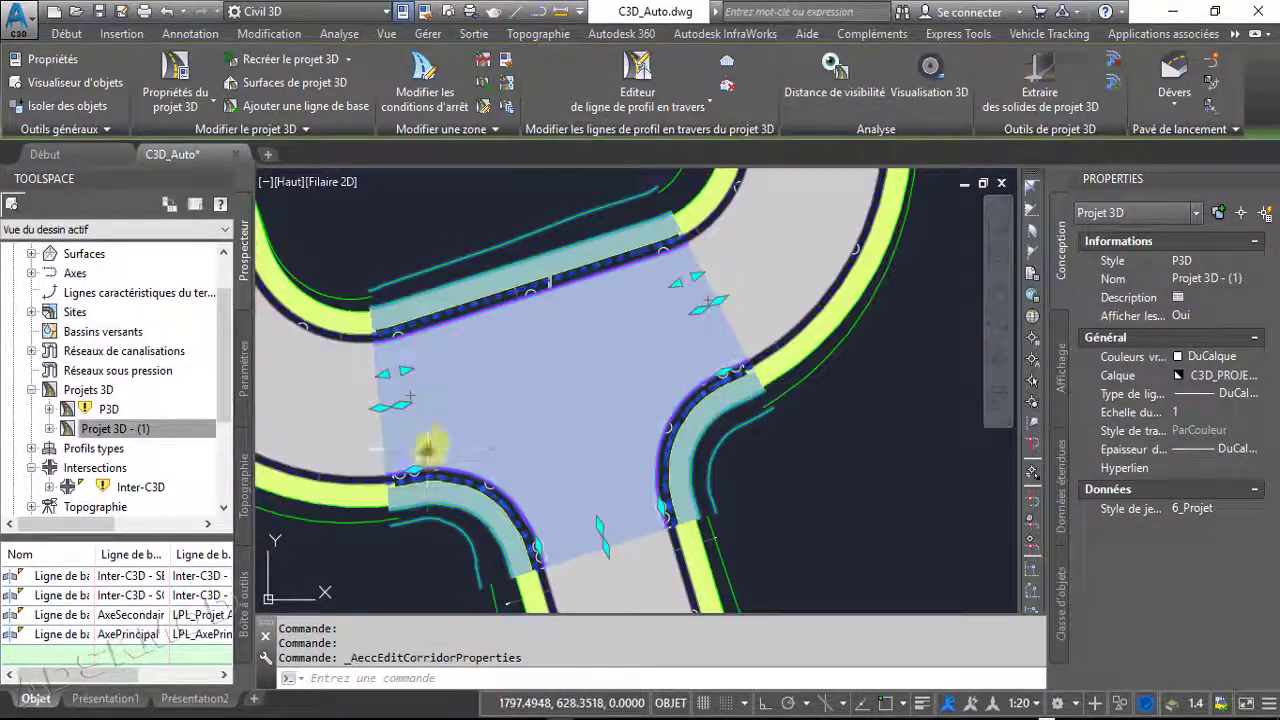
pyautogui.moveTo(427, 447); pyautogui.dragTo(537, 412, button='middle')
pyautogui.scroll(2, 495, 380)
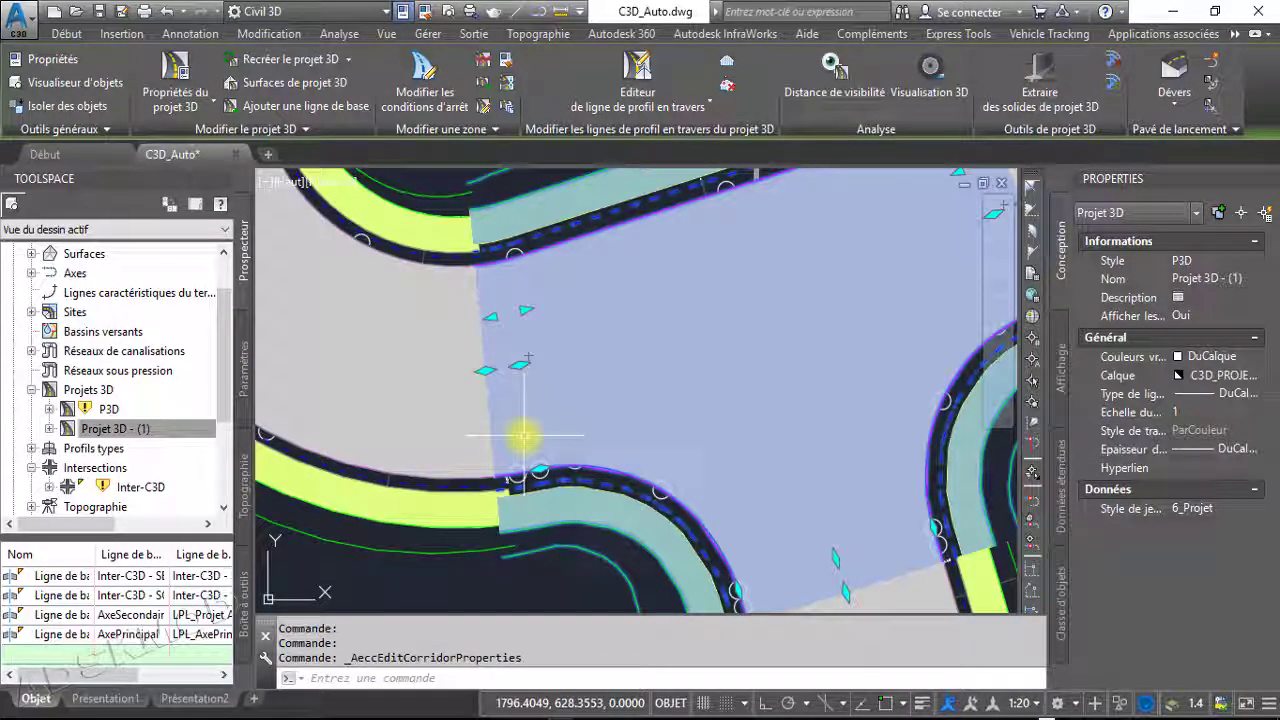
pyautogui.scroll(-3, 527, 445)
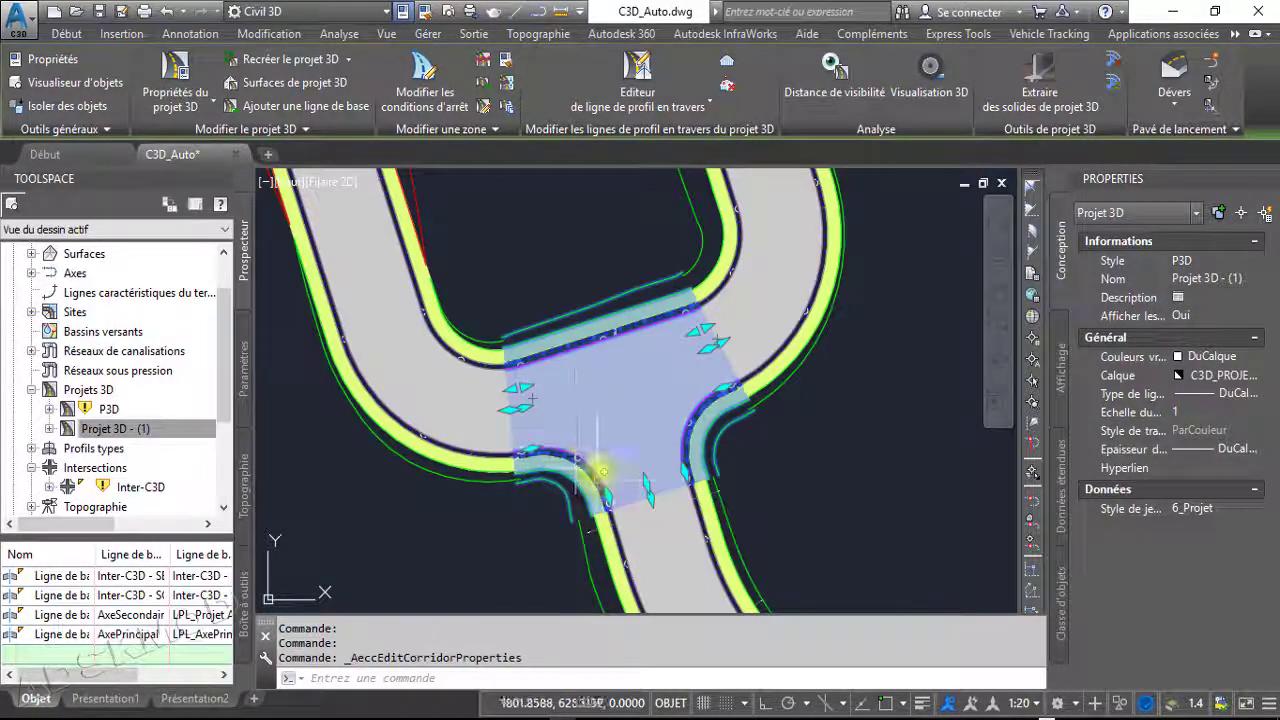
pyautogui.scroll(2, 598, 507)
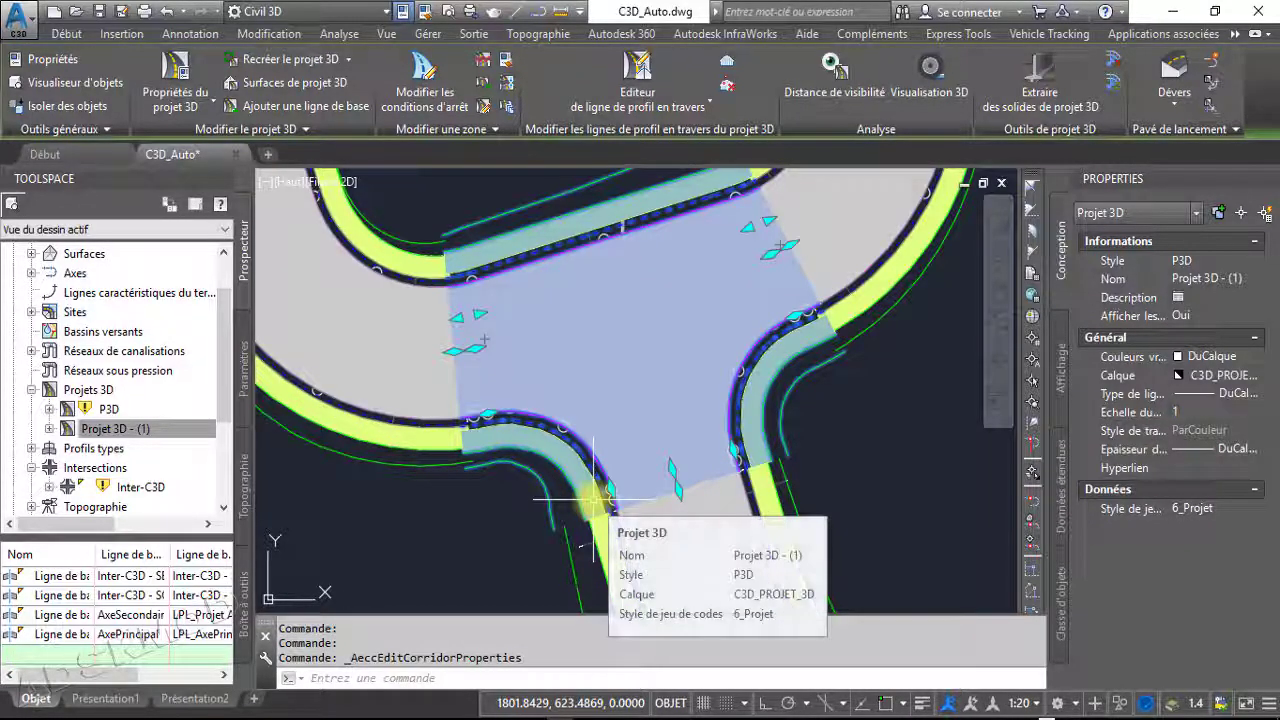
pyautogui.scroll(-3, 725, 470)
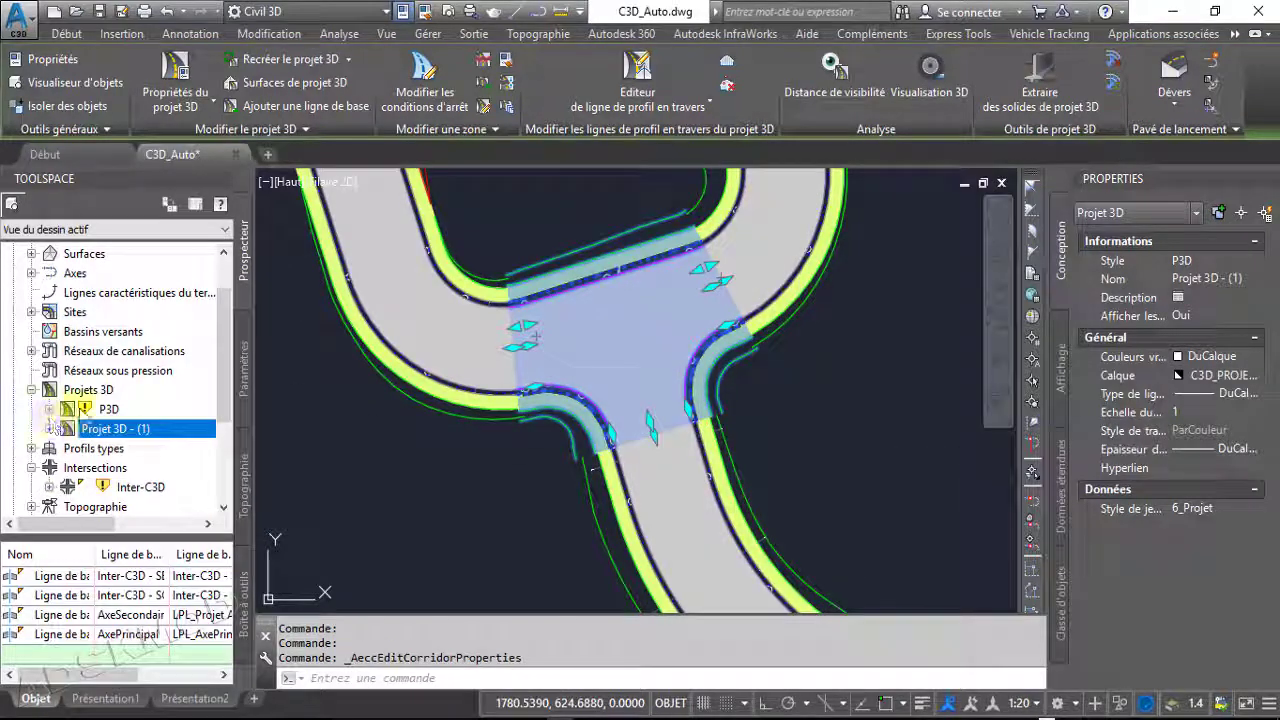
# Rebuild the road corridor P3D
pyautogui.click(105, 409)
pyautogui.rightClick(105, 409)
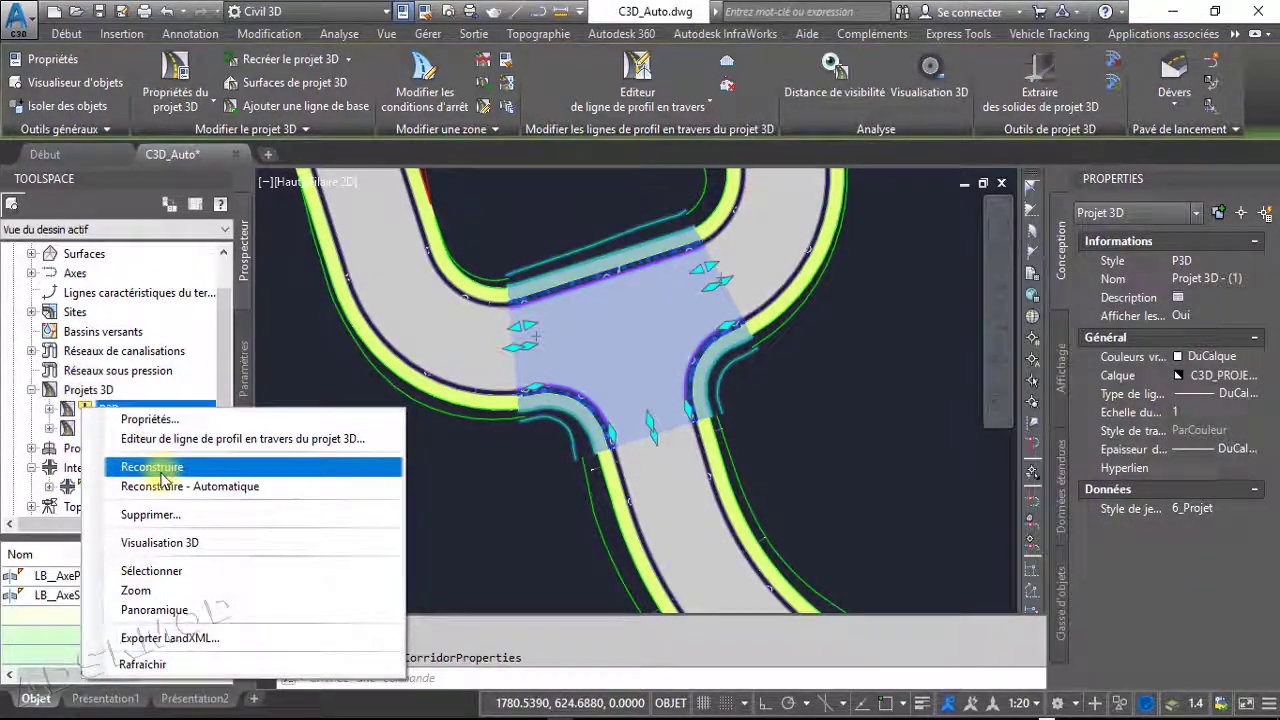
pyautogui.click(155, 466)
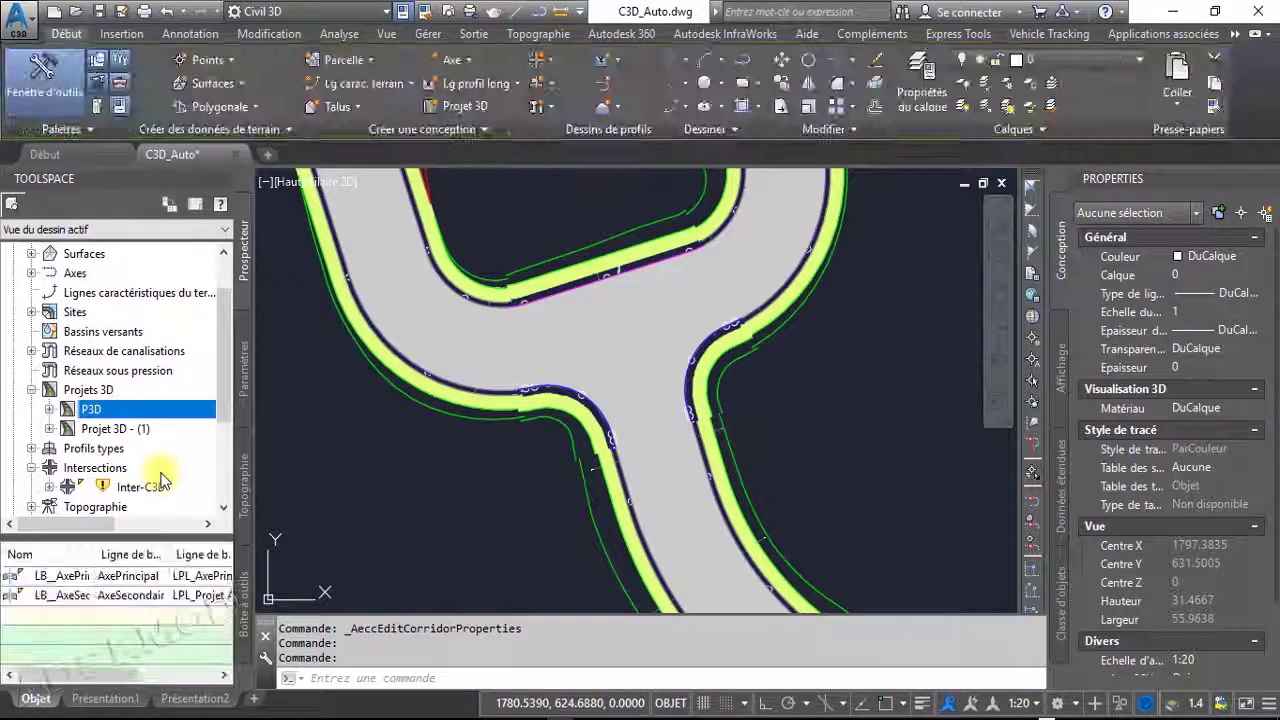
# Update the regions of the intersection Inter-C3D and rebuild its corridor
pyautogui.rightClick(144, 488)
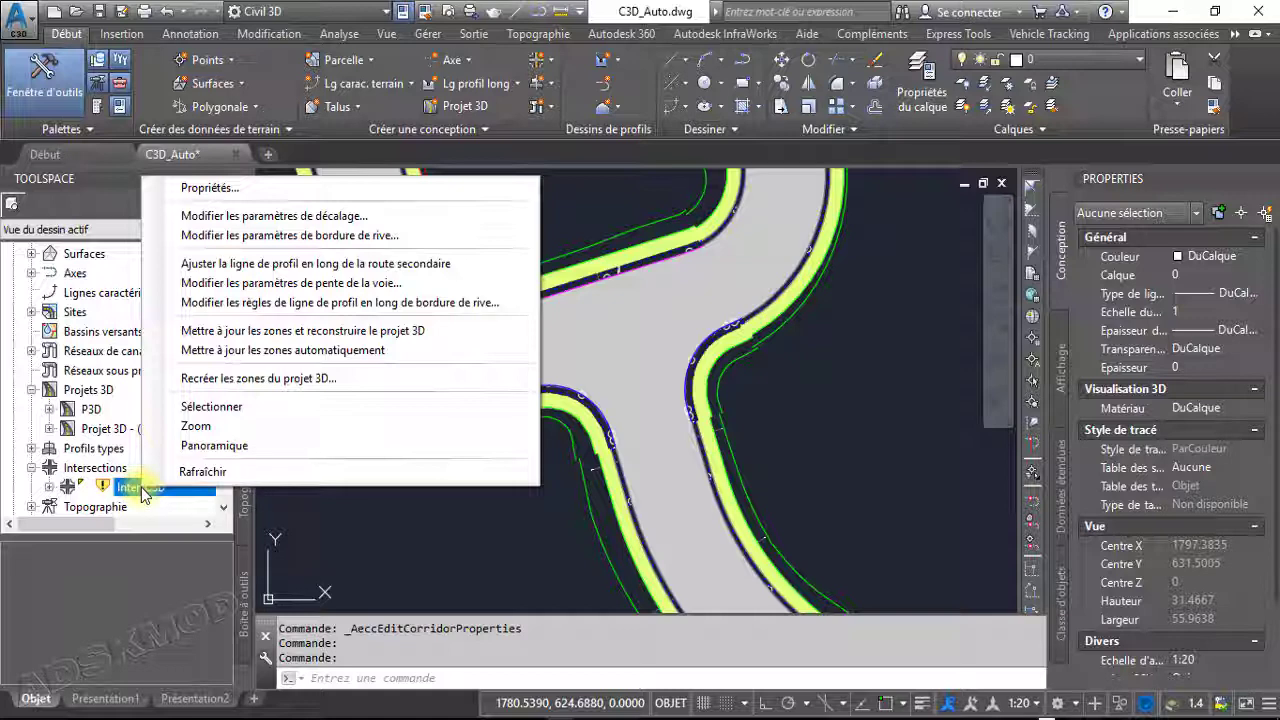
pyautogui.click(300, 330)
pyautogui.click(553, 373)
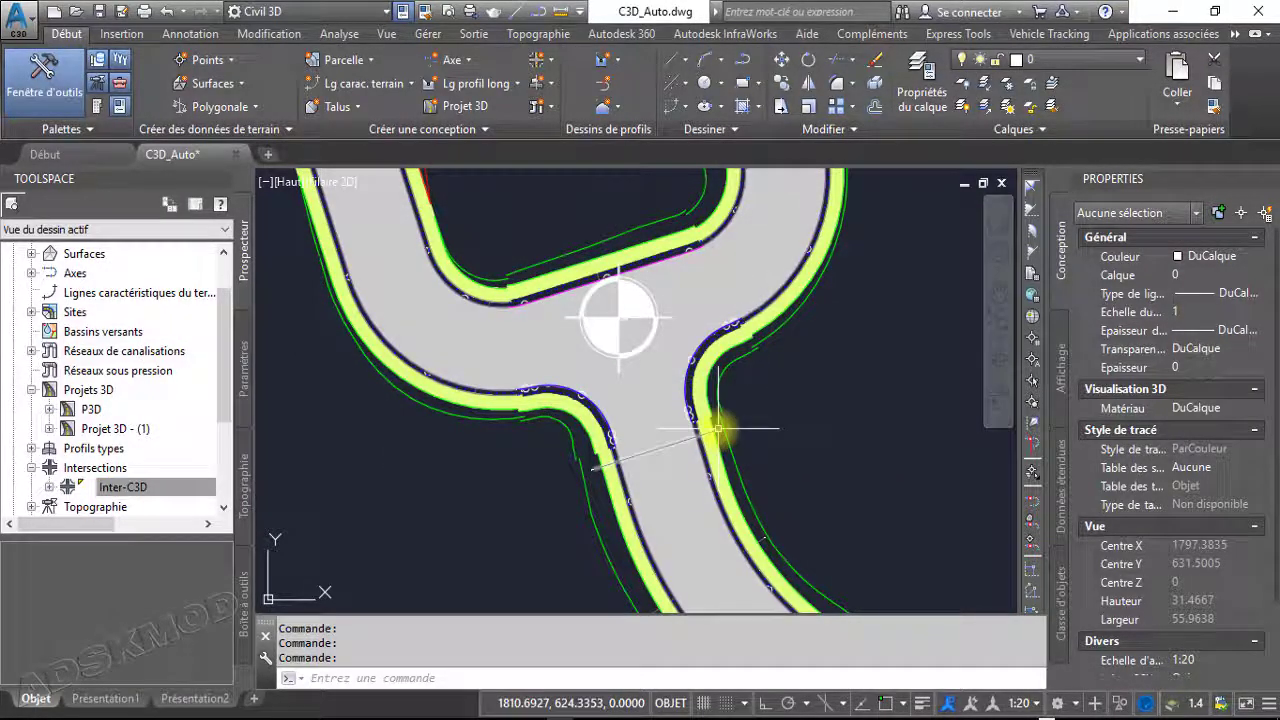
# Inspect the updated intersection's curb returns, sidewalks and daylight lines where they join the main and secondary roads
pyautogui.scroll(3, 601, 458)
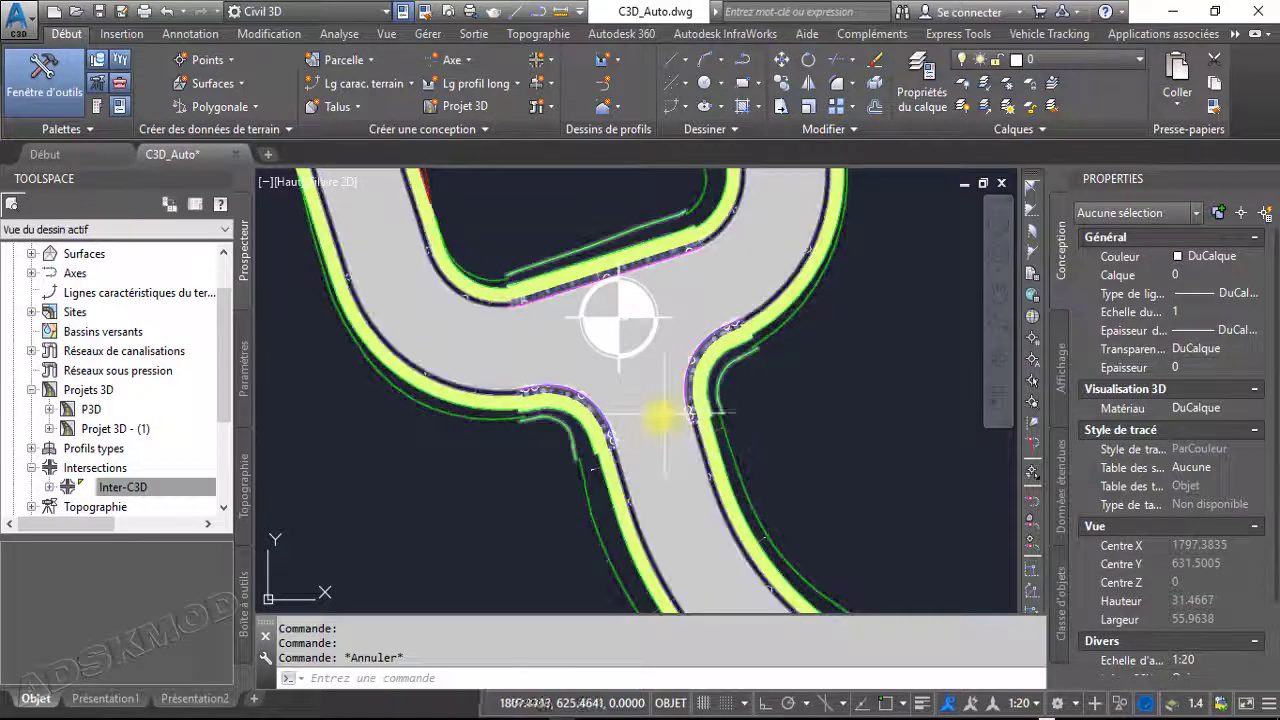
pyautogui.moveTo(563, 384); pyautogui.dragTo(597, 456, button='middle')
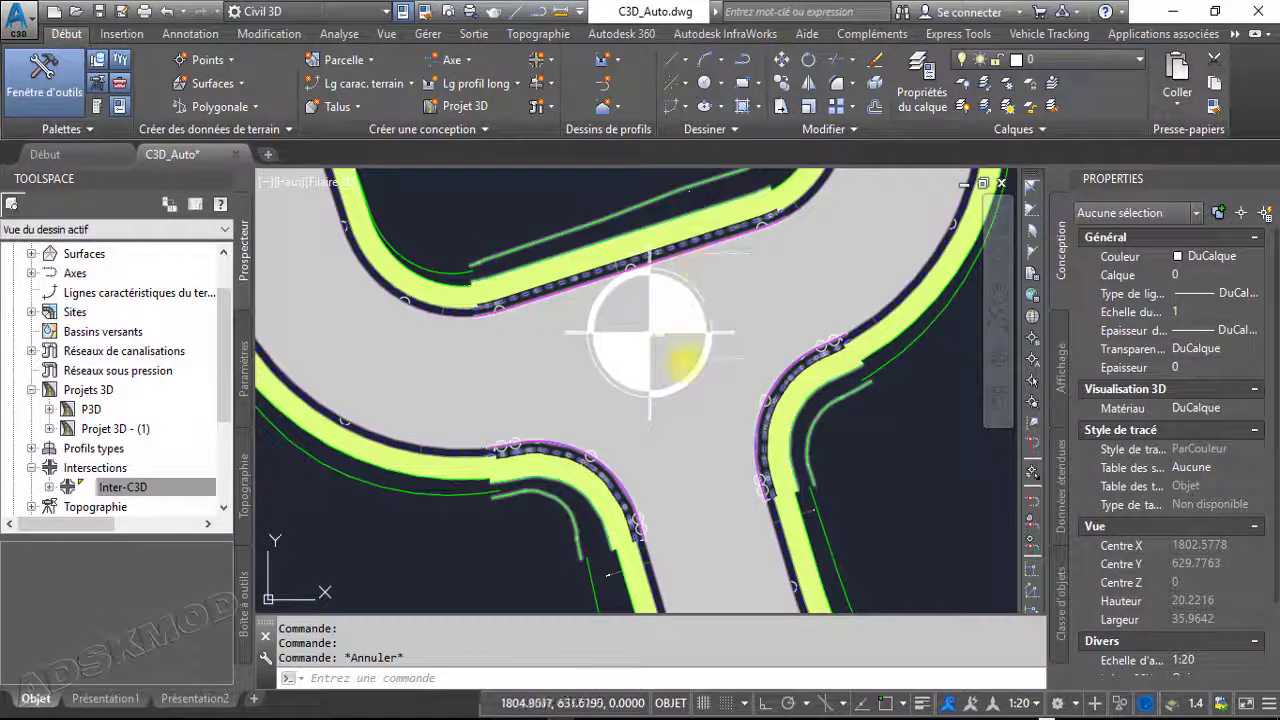
pyautogui.scroll(-6, 680, 360)
pyautogui.scroll(3, 700, 375)
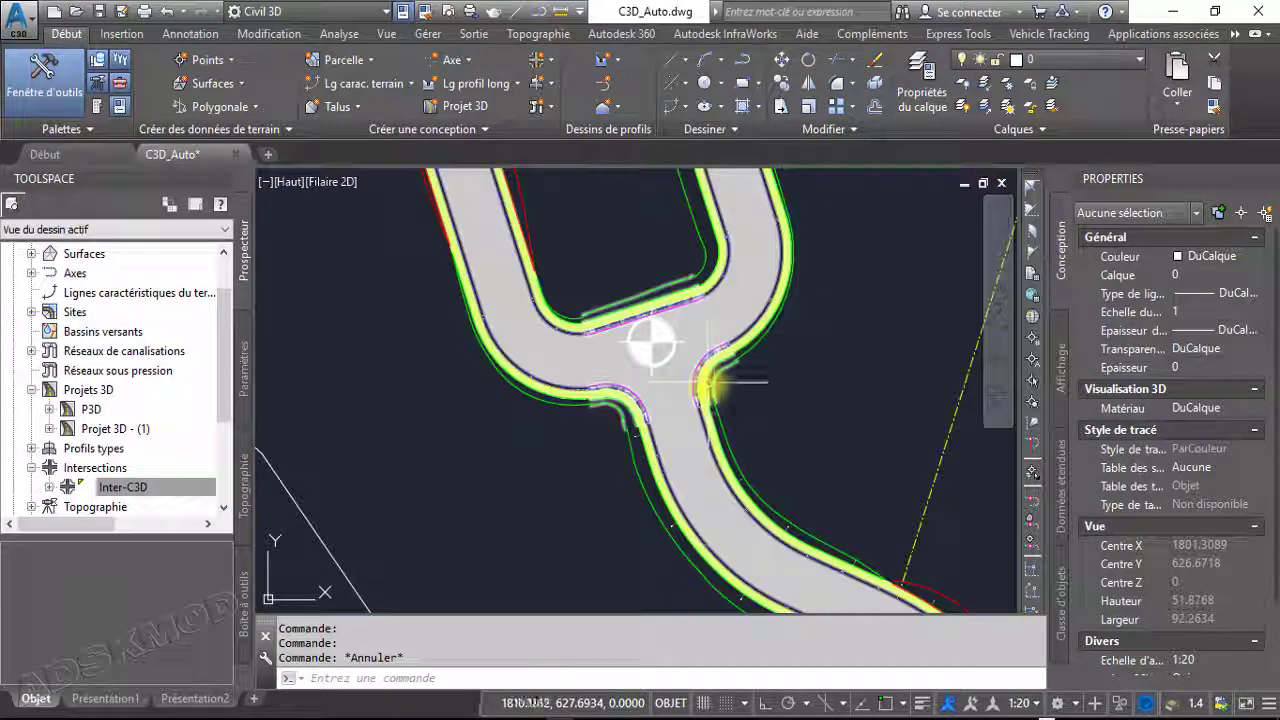
pyautogui.scroll(4, 706, 382)
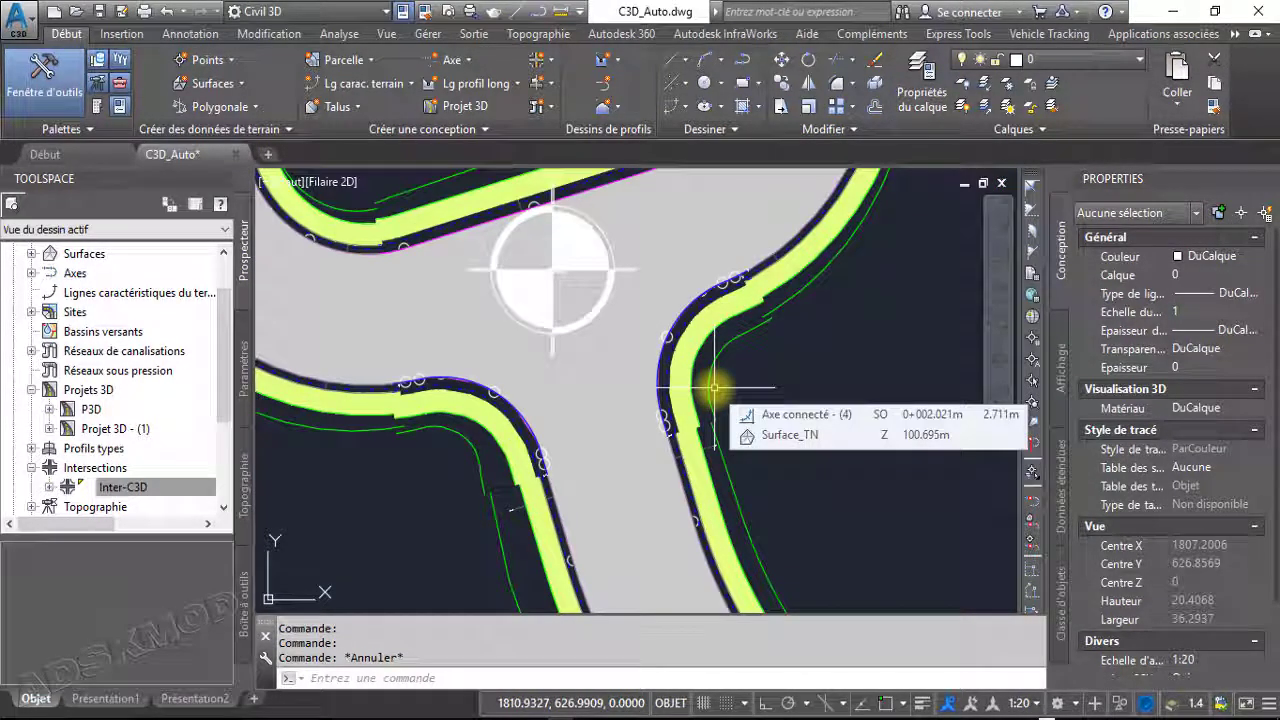
pyautogui.moveTo(716, 390); pyautogui.dragTo(652, 352, button='middle')
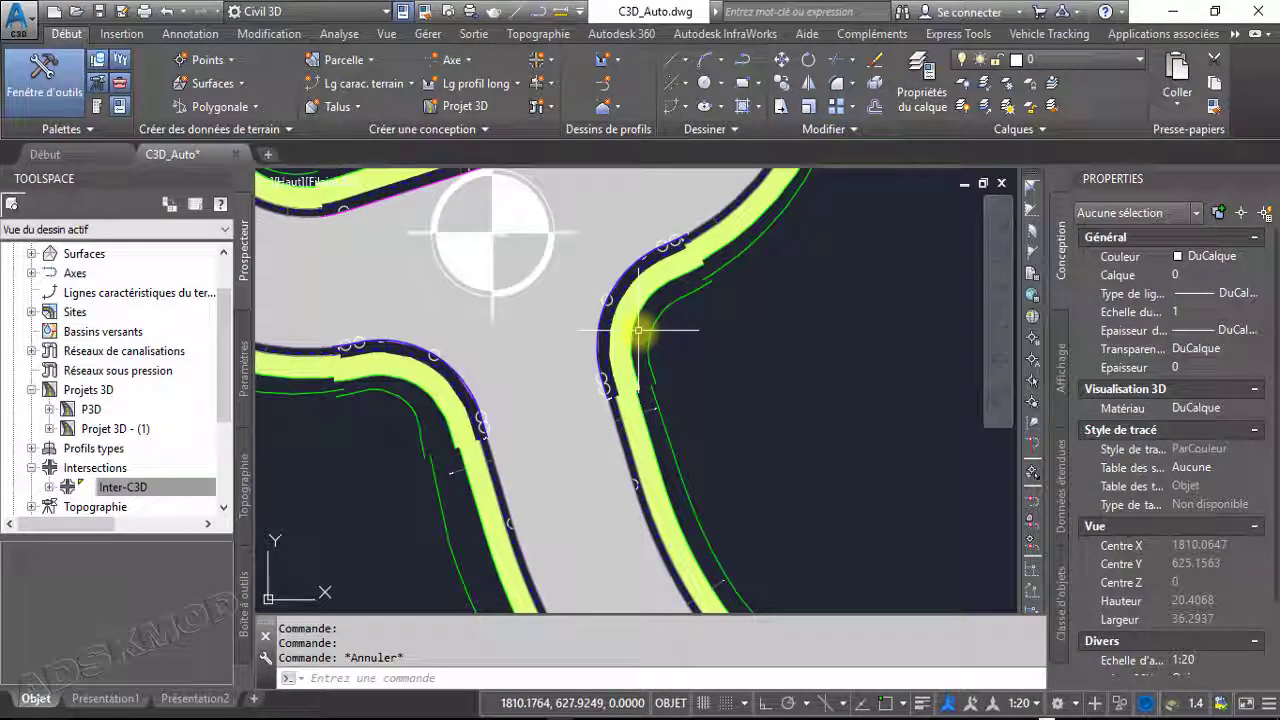
pyautogui.scroll(-4, 595, 312)
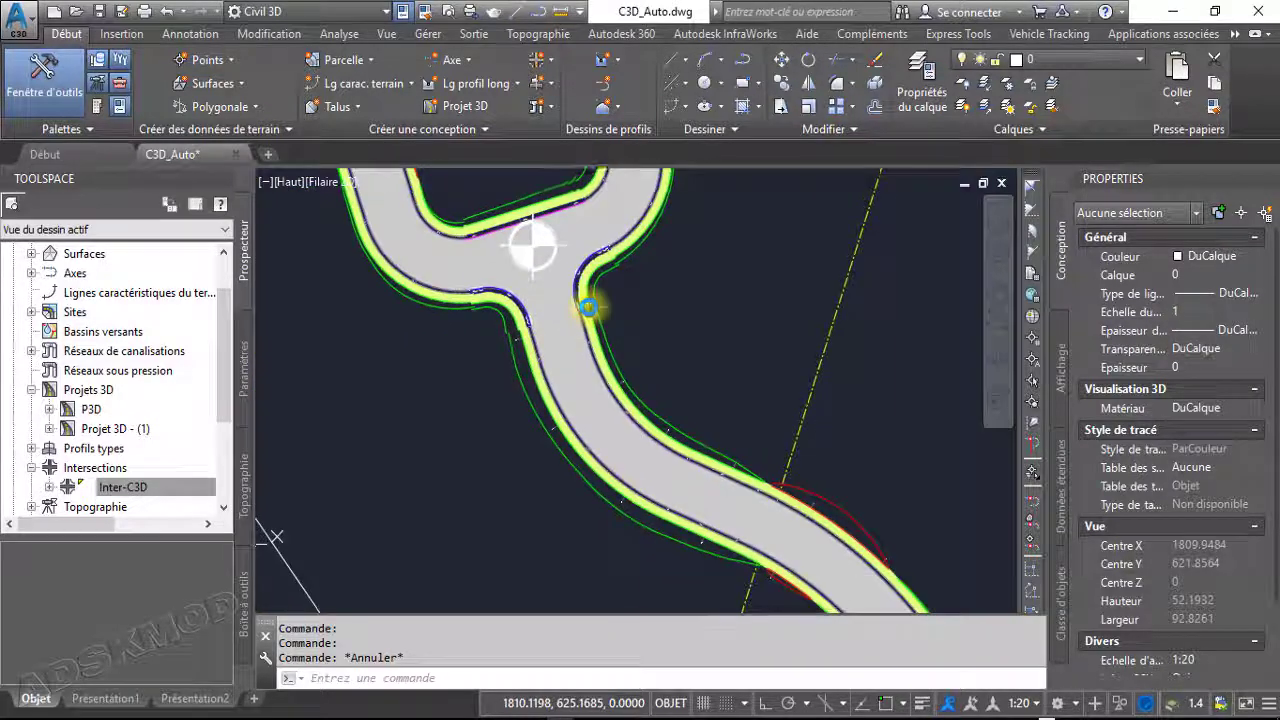
# Rename the intersection's corridor Projet 3D - (1) to Intersection in its corridor properties
pyautogui.scroll(2, 533, 243)
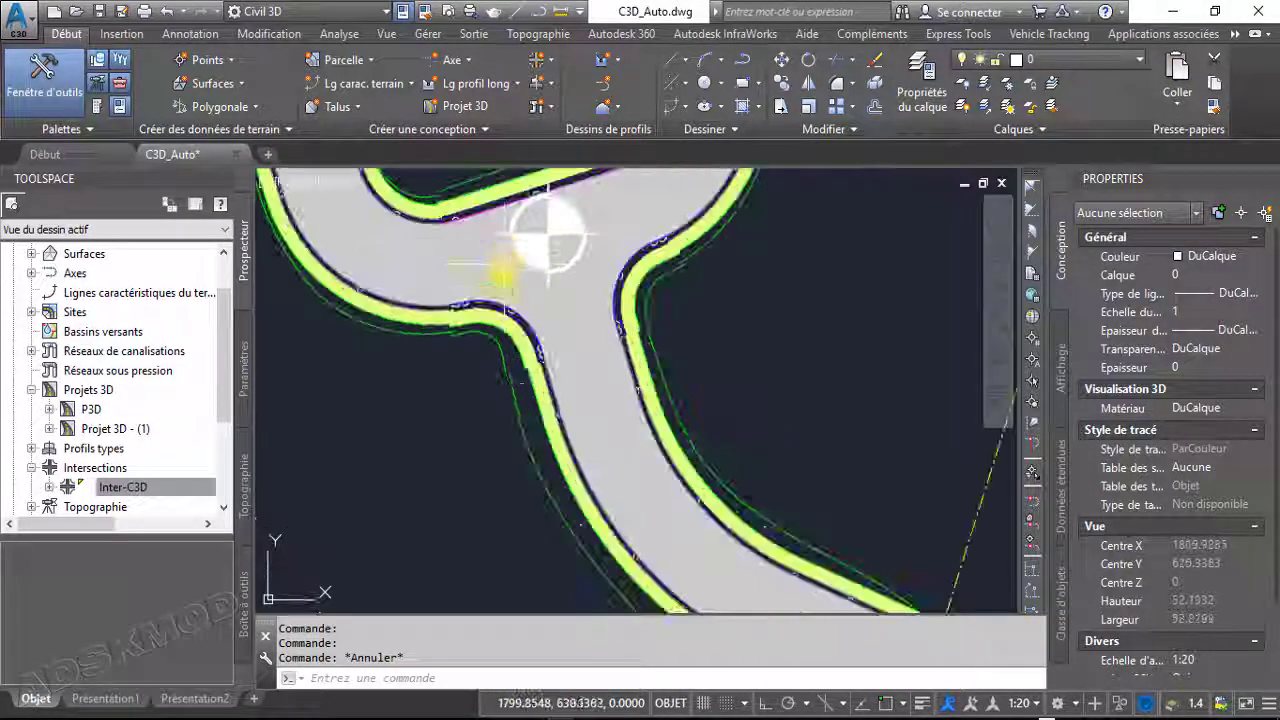
pyautogui.moveTo(528, 243); pyautogui.dragTo(563, 357, button='middle')
pyautogui.click(522, 377)
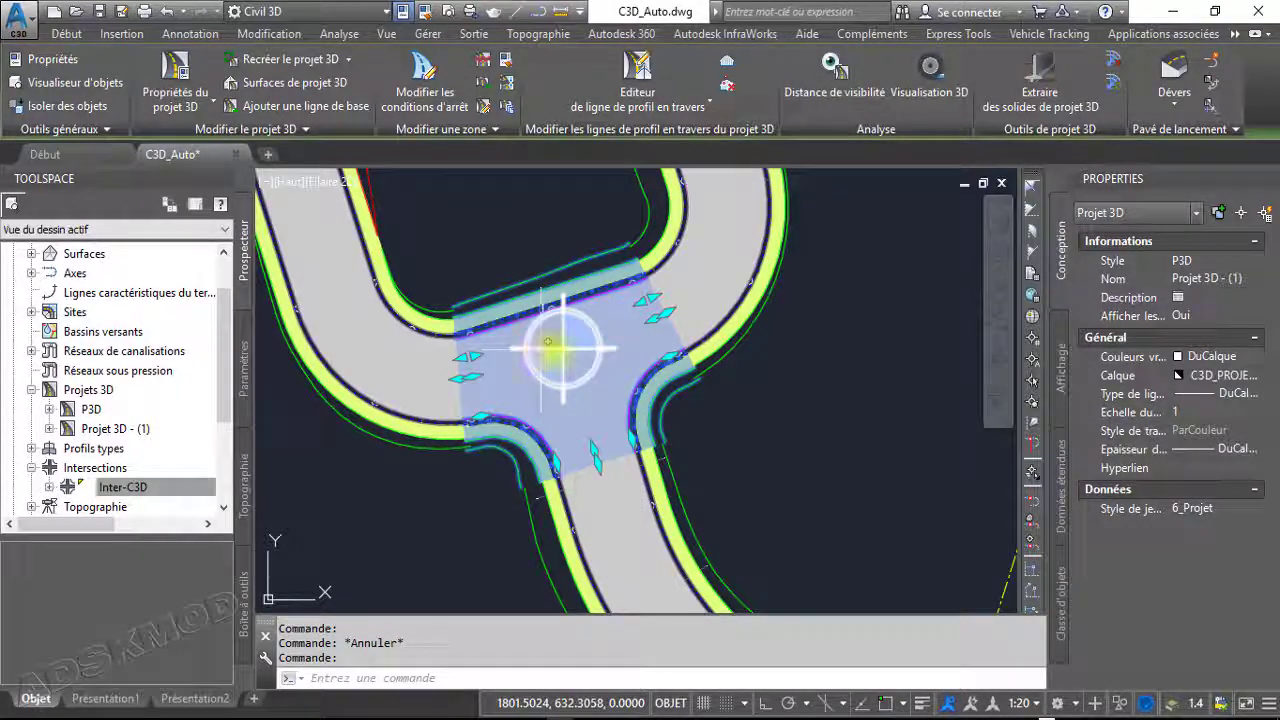
pyautogui.click(715, 303)
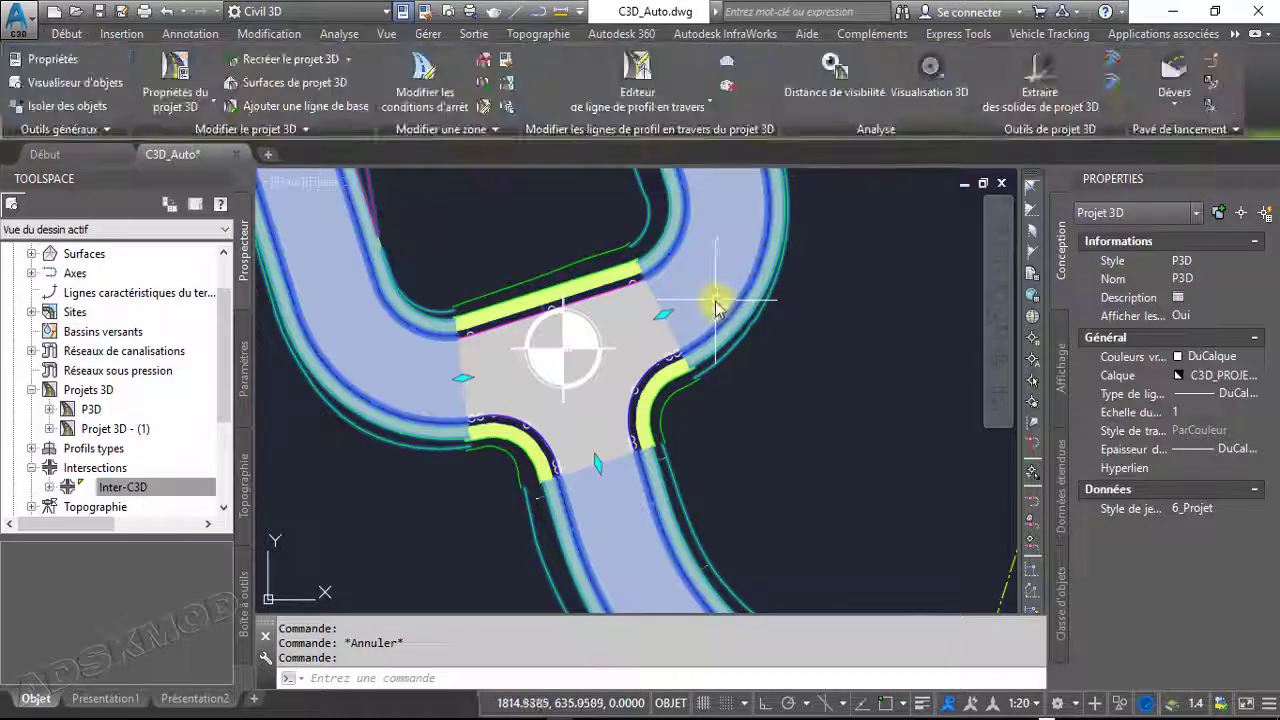
pyautogui.press('Escape')
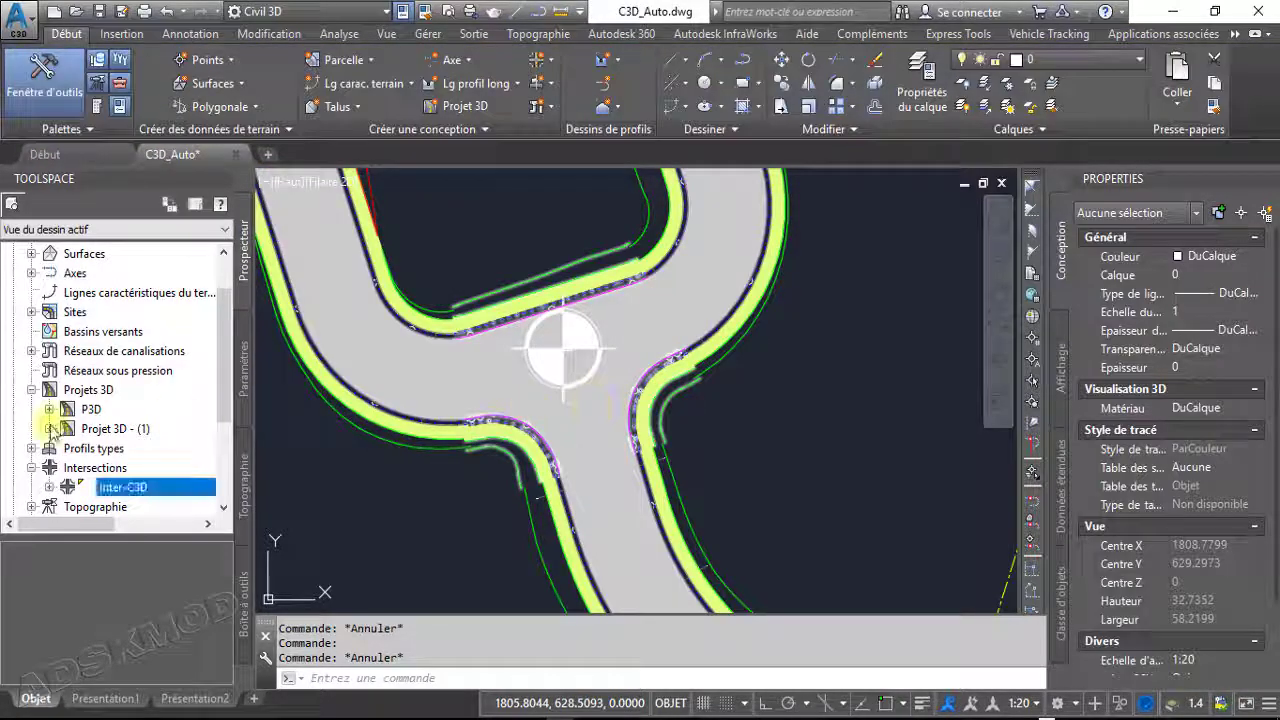
pyautogui.click(102, 430)
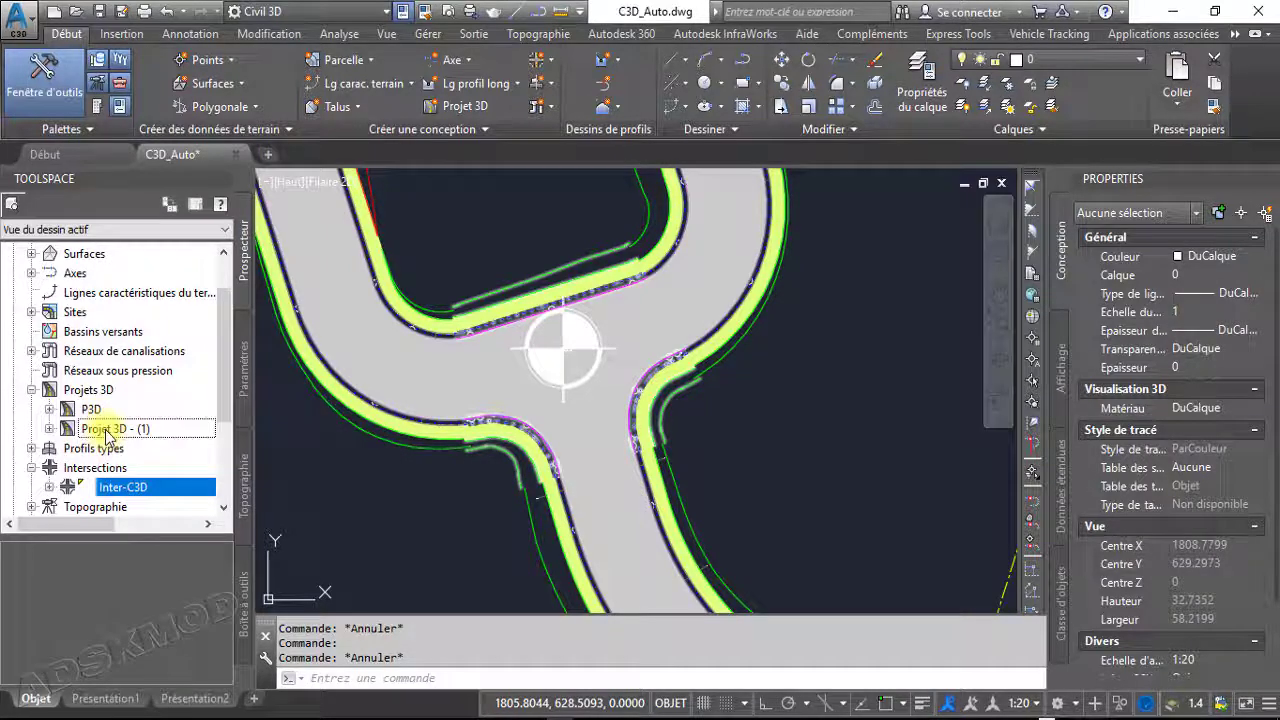
pyautogui.rightClick(106, 436)
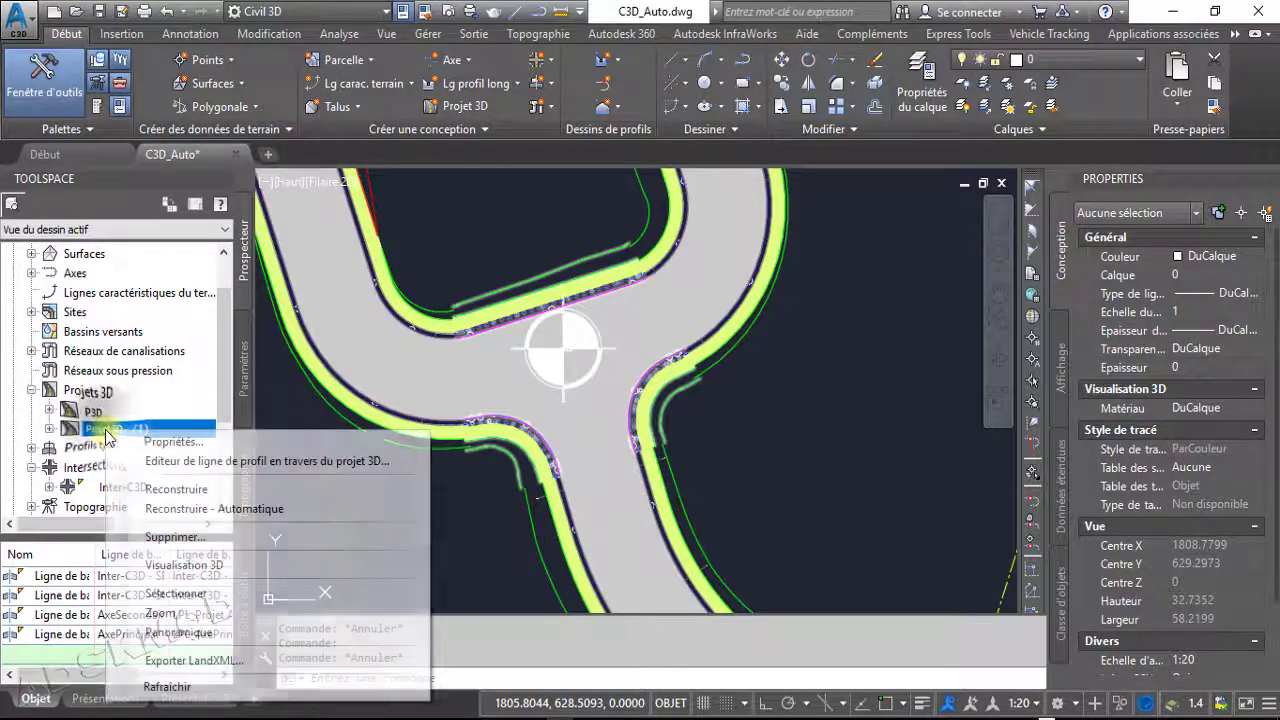
pyautogui.click(163, 444)
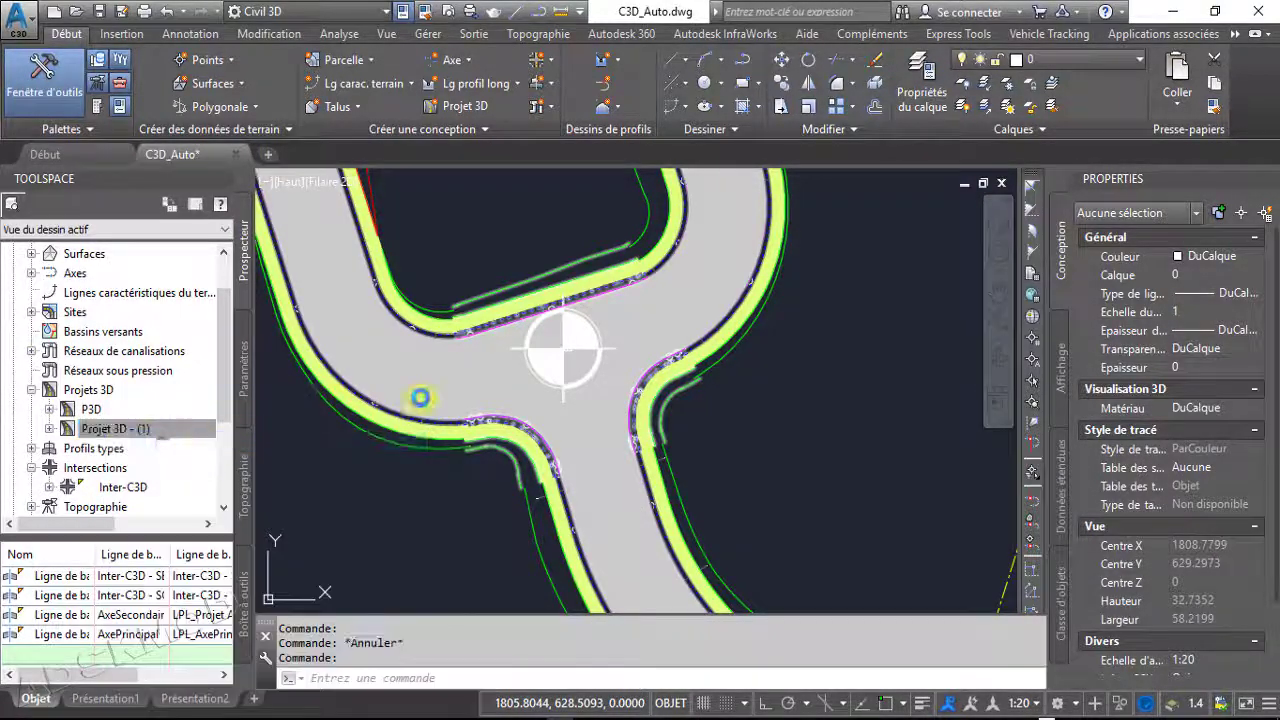
pyautogui.click(607, 74)
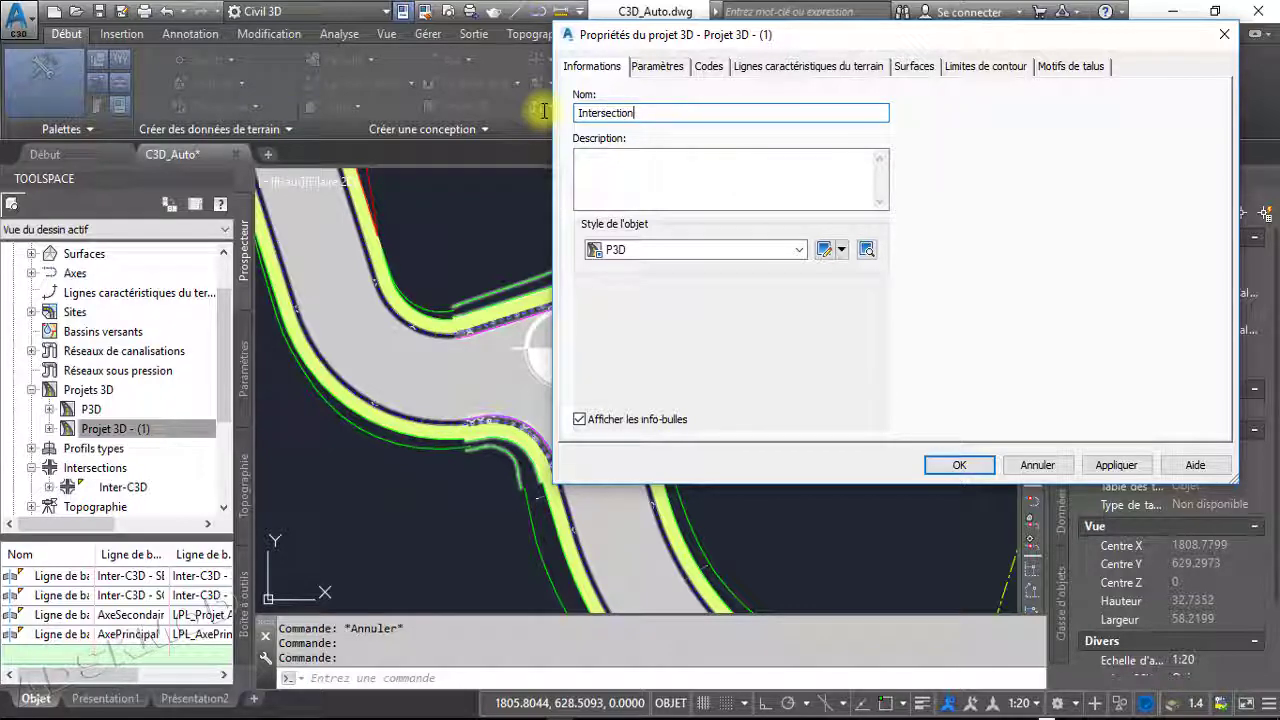
pyautogui.click(964, 472)
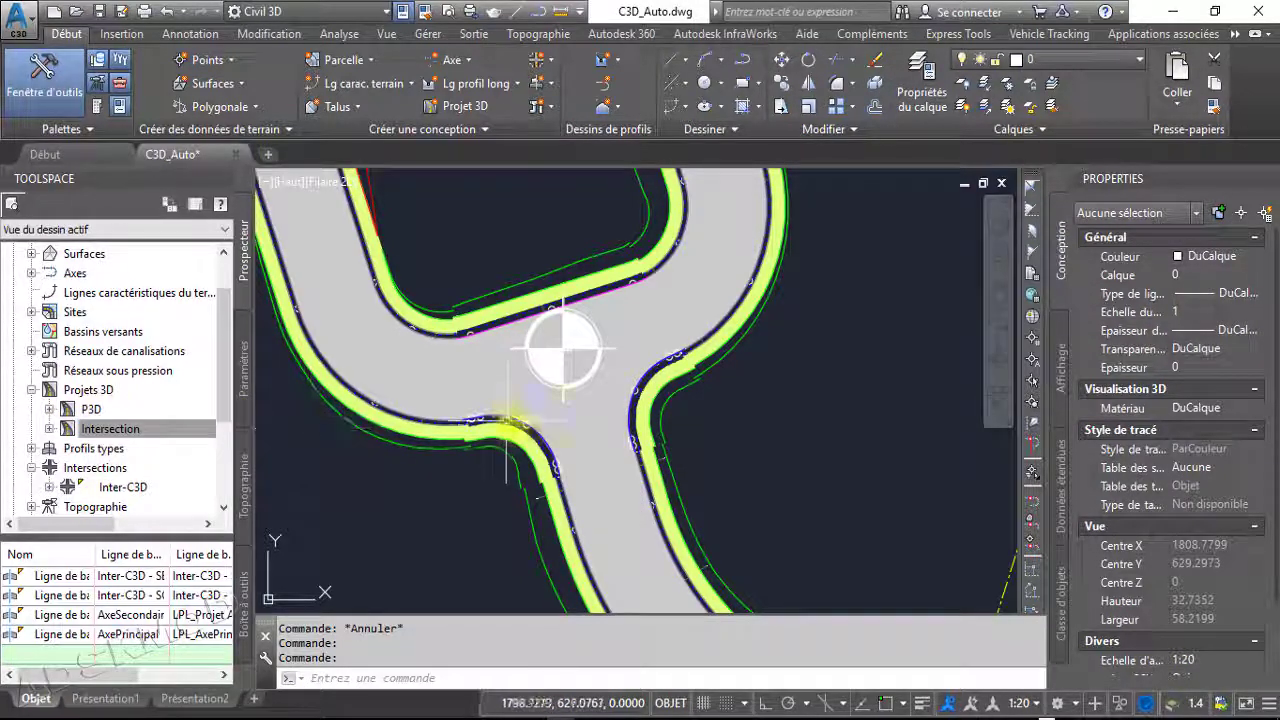
# Inspect the intersection's curb returns, sidewalks and daylight lines where they connect to the adjoining road corridor
pyautogui.scroll(-4, 510, 425)
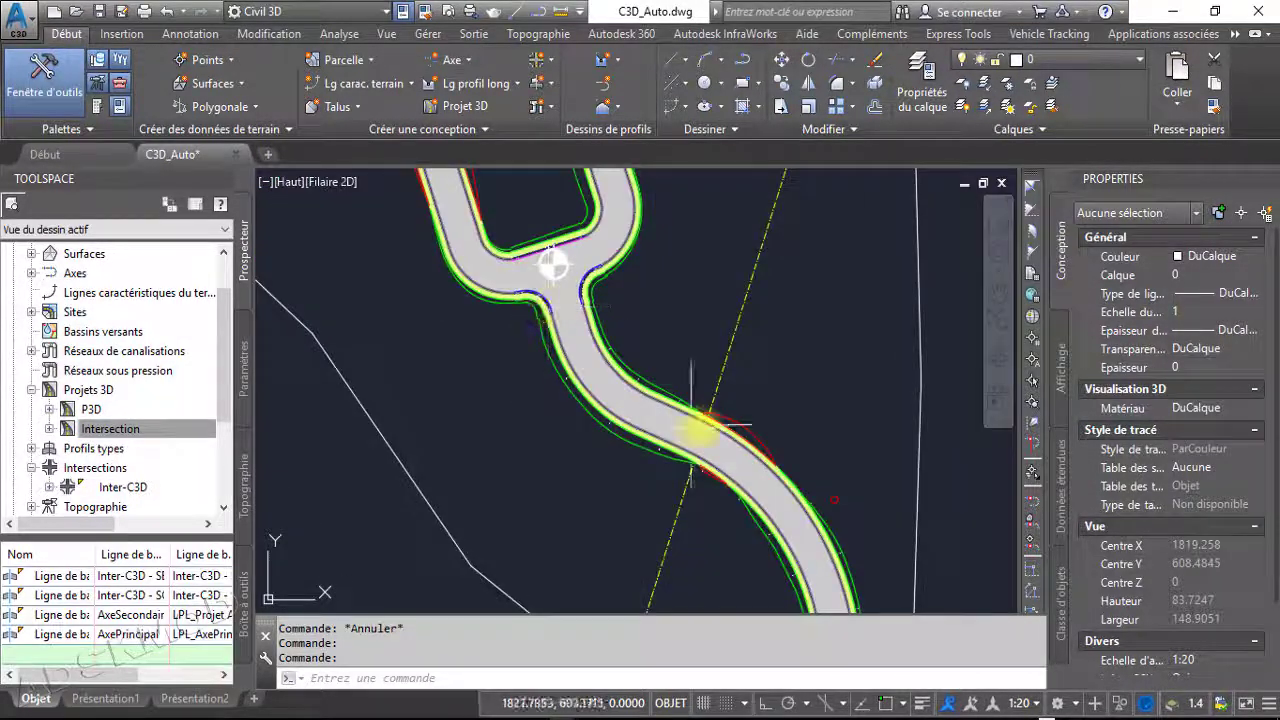
pyautogui.scroll(2, 511, 280)
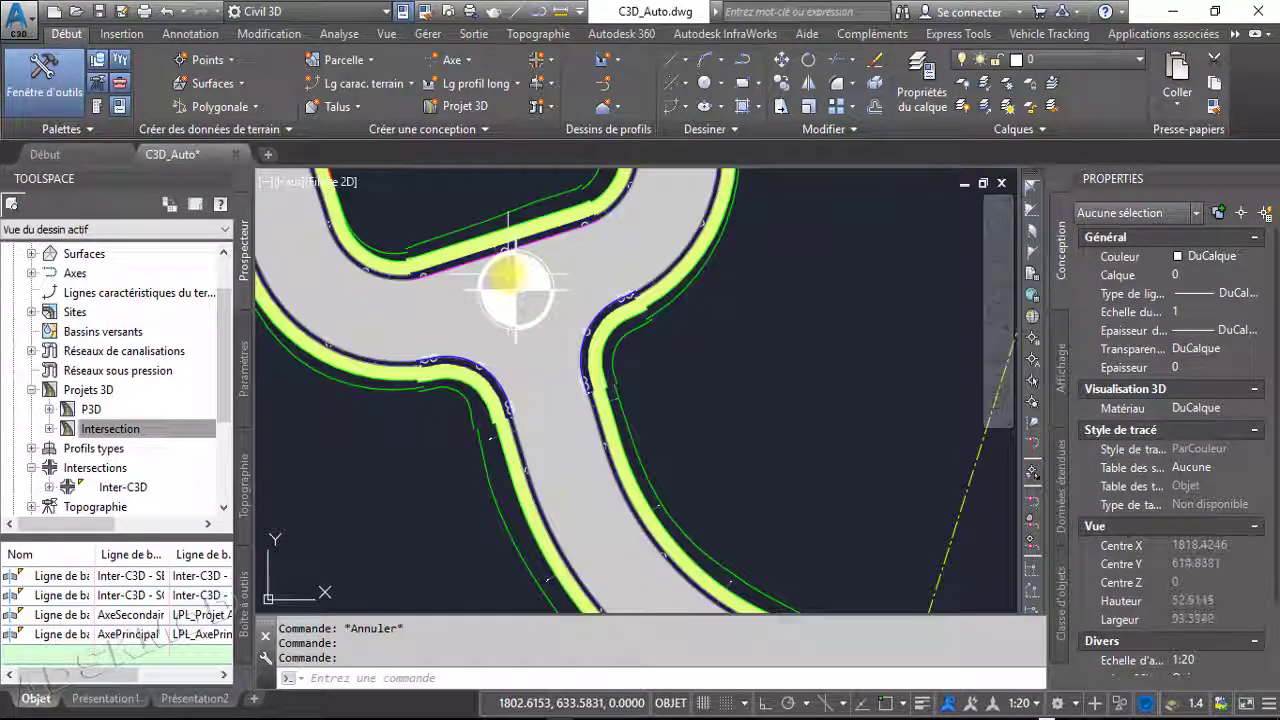
pyautogui.moveTo(895, 425)
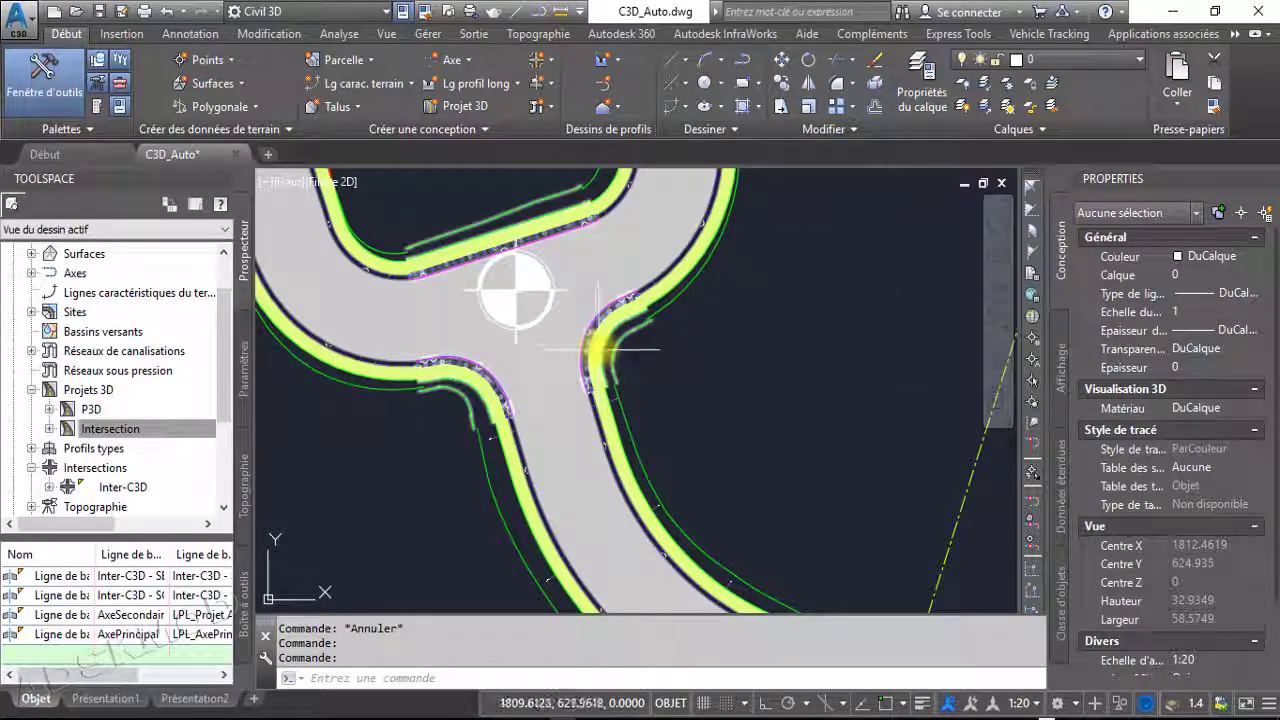
pyautogui.moveTo(599, 350)
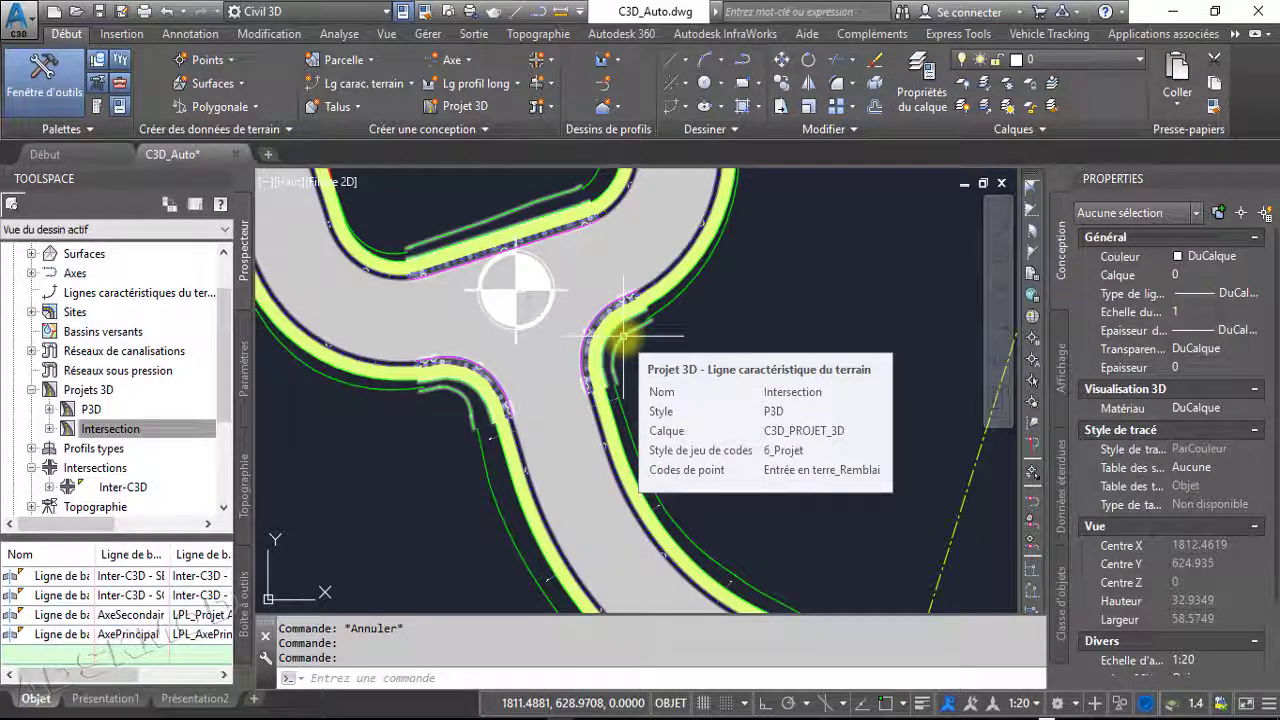
pyautogui.moveTo(692, 339)
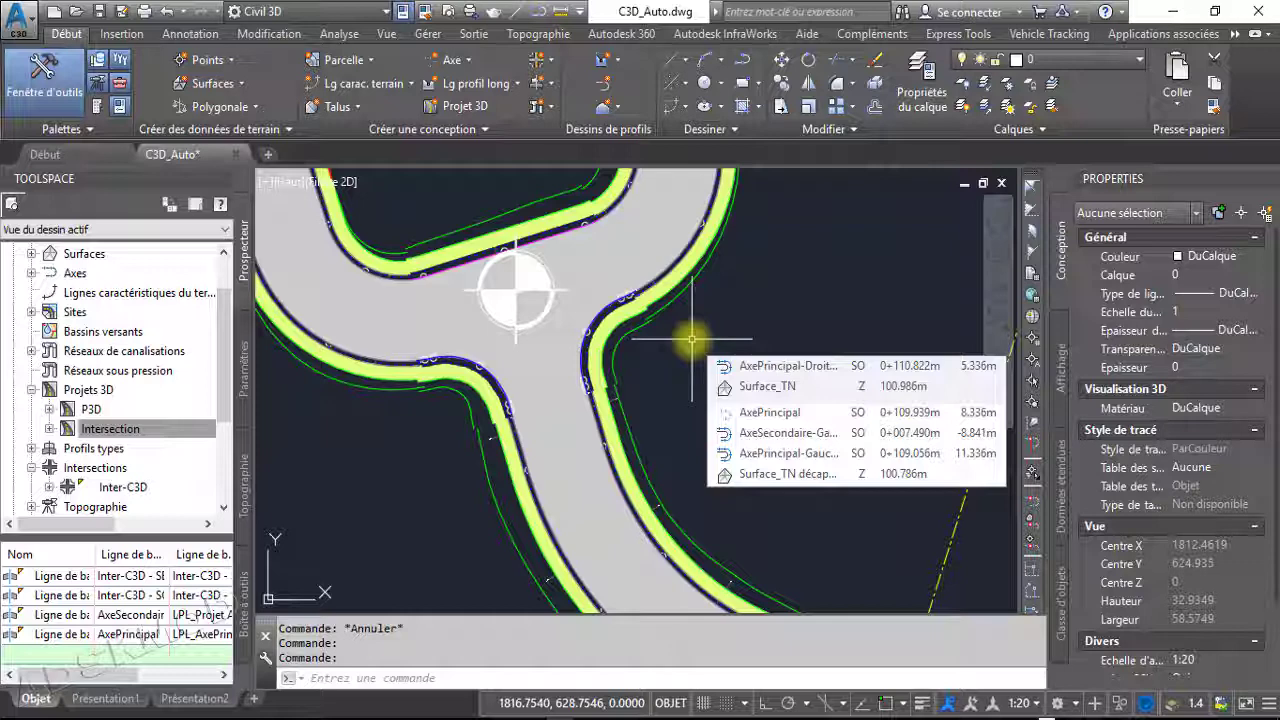
pyautogui.moveTo(626, 317)
pyautogui.mouseDown(button='middle')
pyautogui.moveTo(706, 449)
pyautogui.moveTo(749, 480)
pyautogui.mouseUp(button='middle')
pyautogui.scroll(-2, 577, 487)
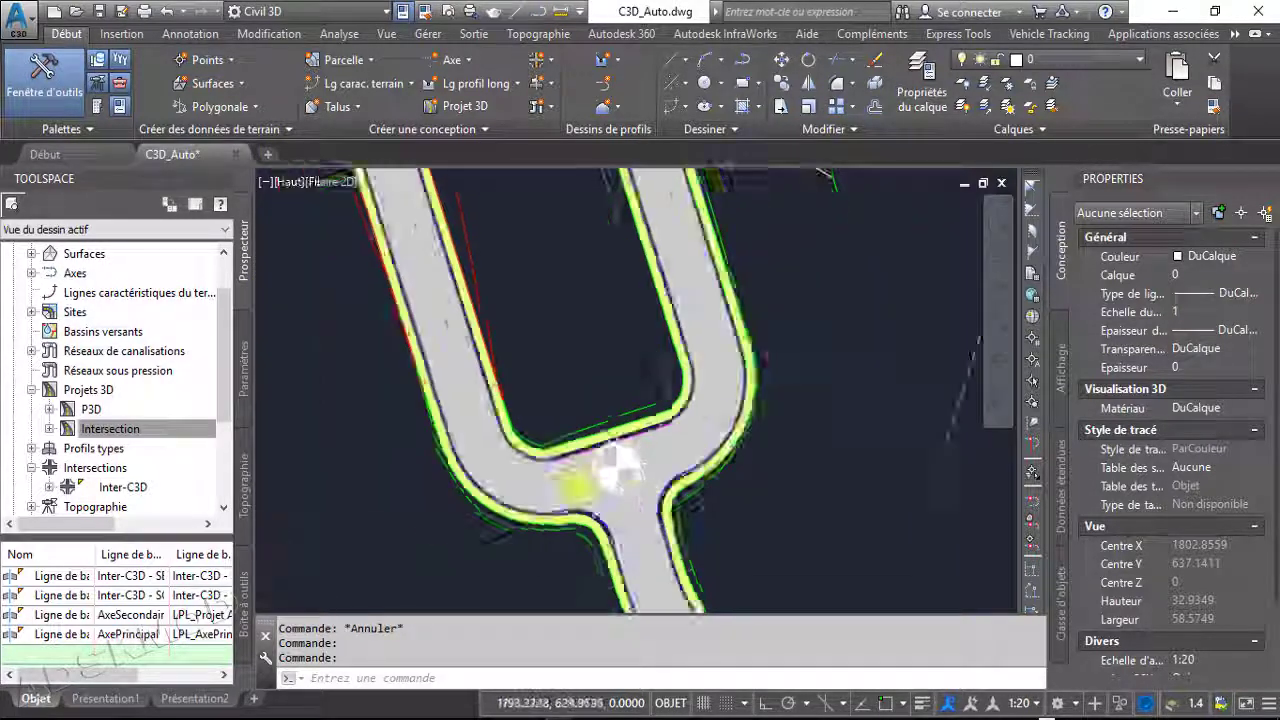
pyautogui.scroll(-3, 577, 487)
pyautogui.moveTo(645, 487)
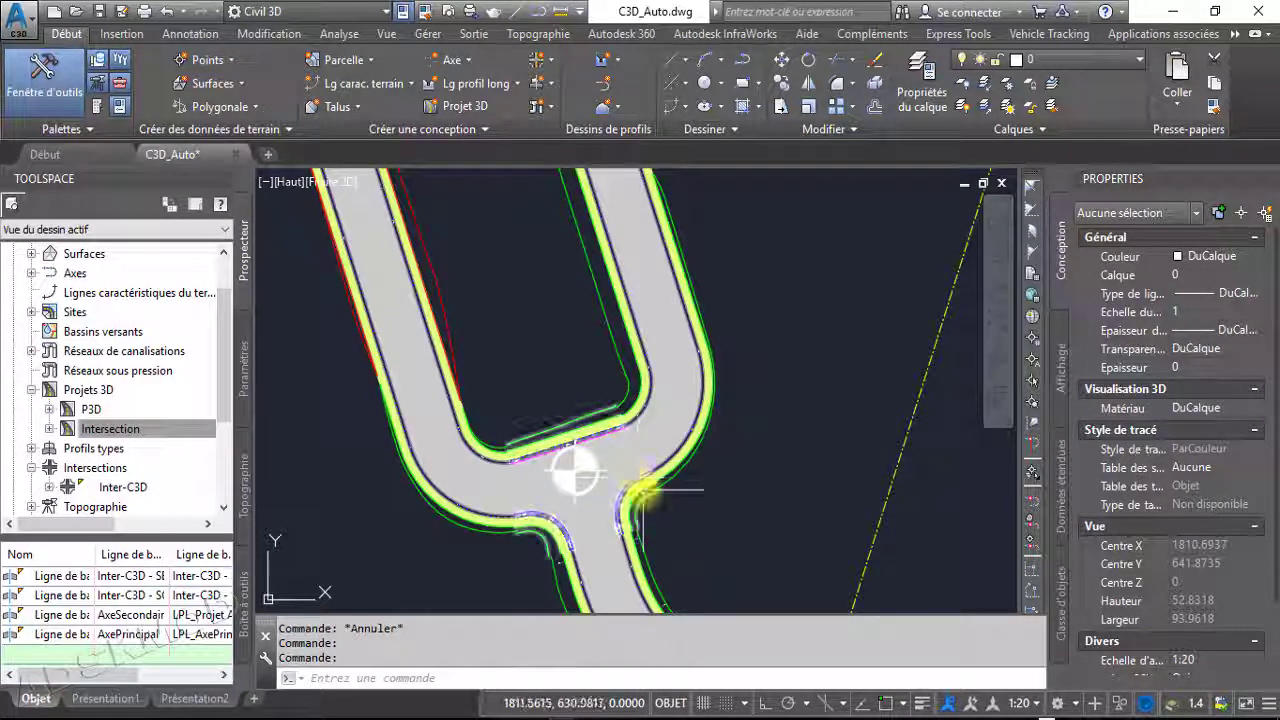
pyautogui.scroll(4, 628, 501)
pyautogui.scroll(-2, 600, 480)
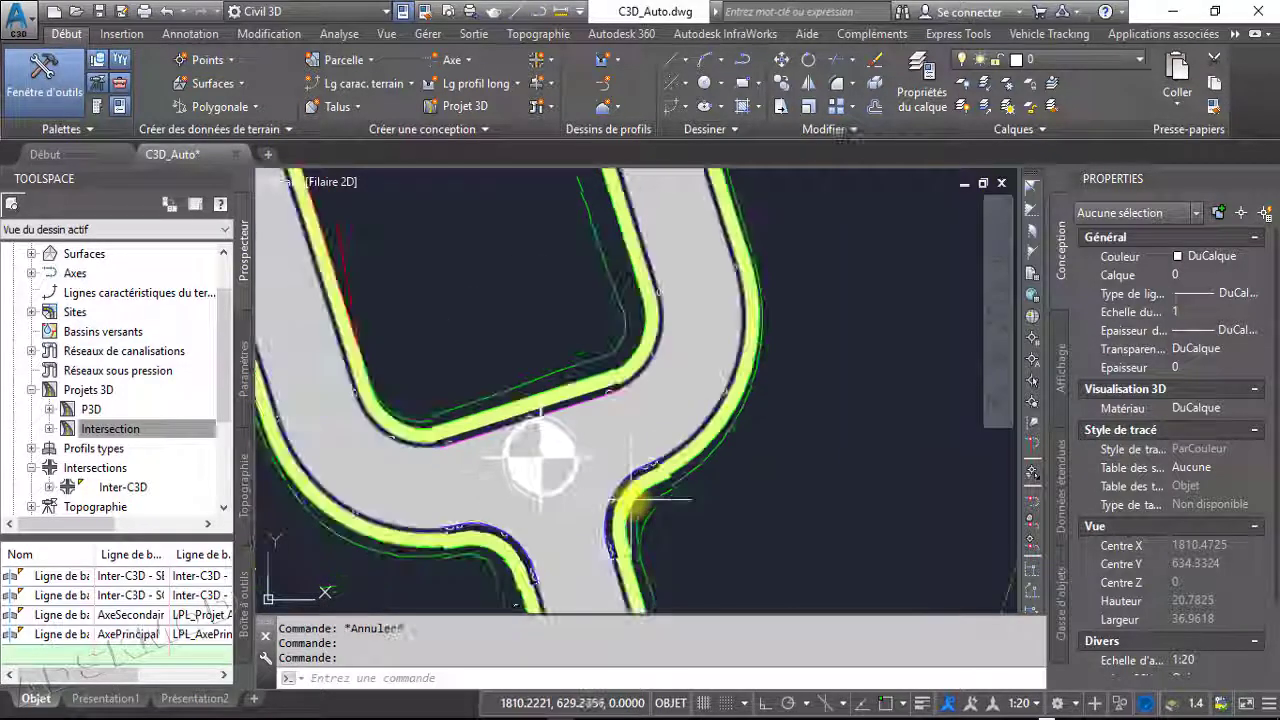
pyautogui.moveTo(514, 448); pyautogui.dragTo(564, 403, button='middle')
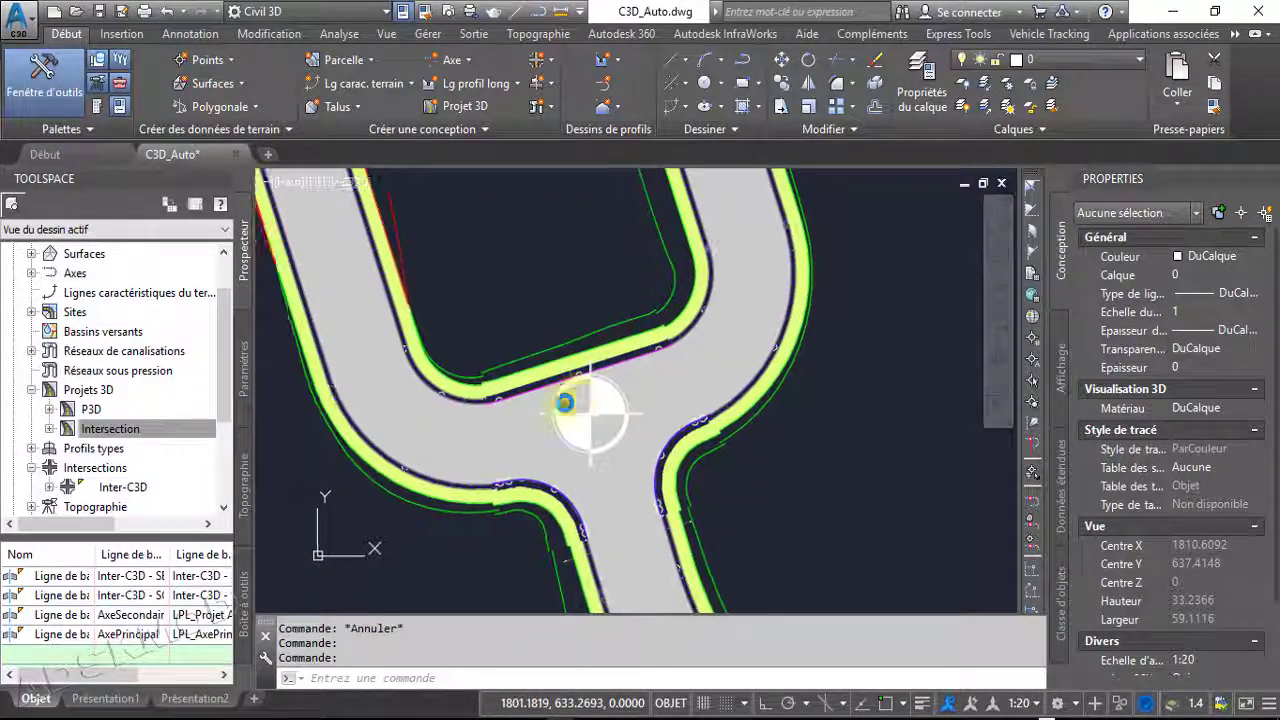
# Review the road corridor P3D's parameters, codes, feature lines, surfaces, boundaries and slope patterns without changing anything, and clear the selection
pyautogui.click(451, 405)
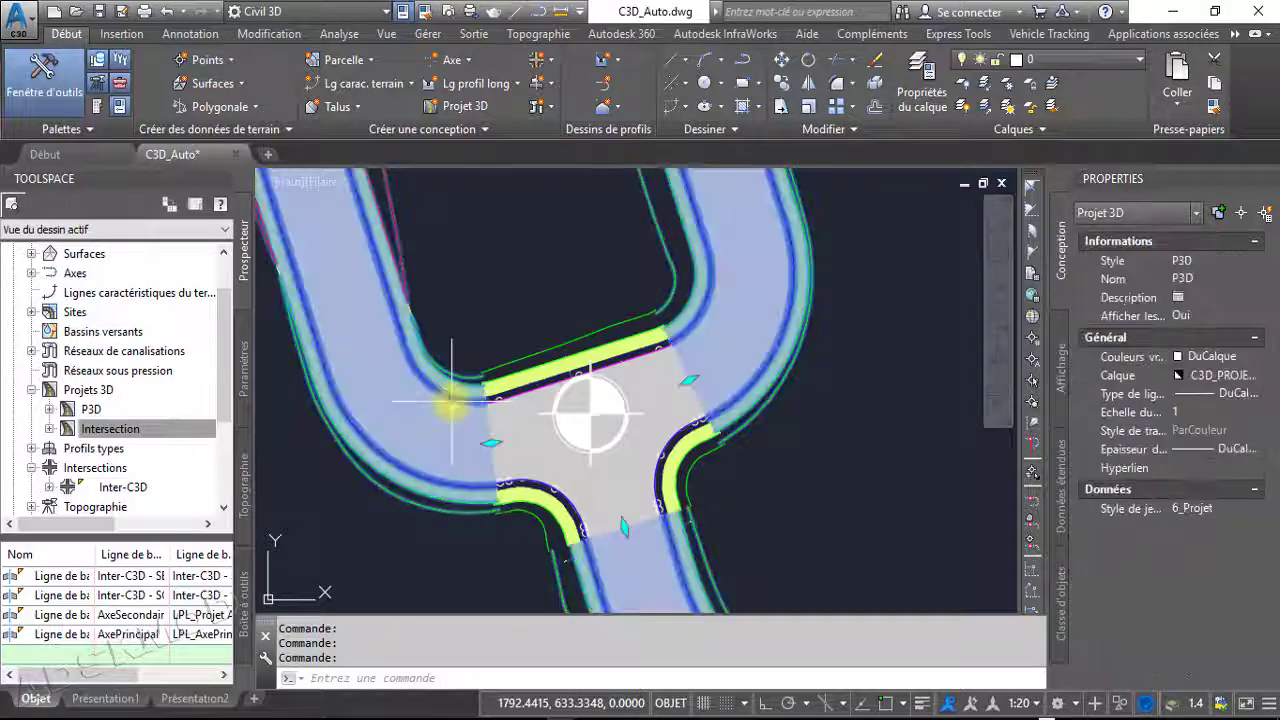
pyautogui.click(175, 70)
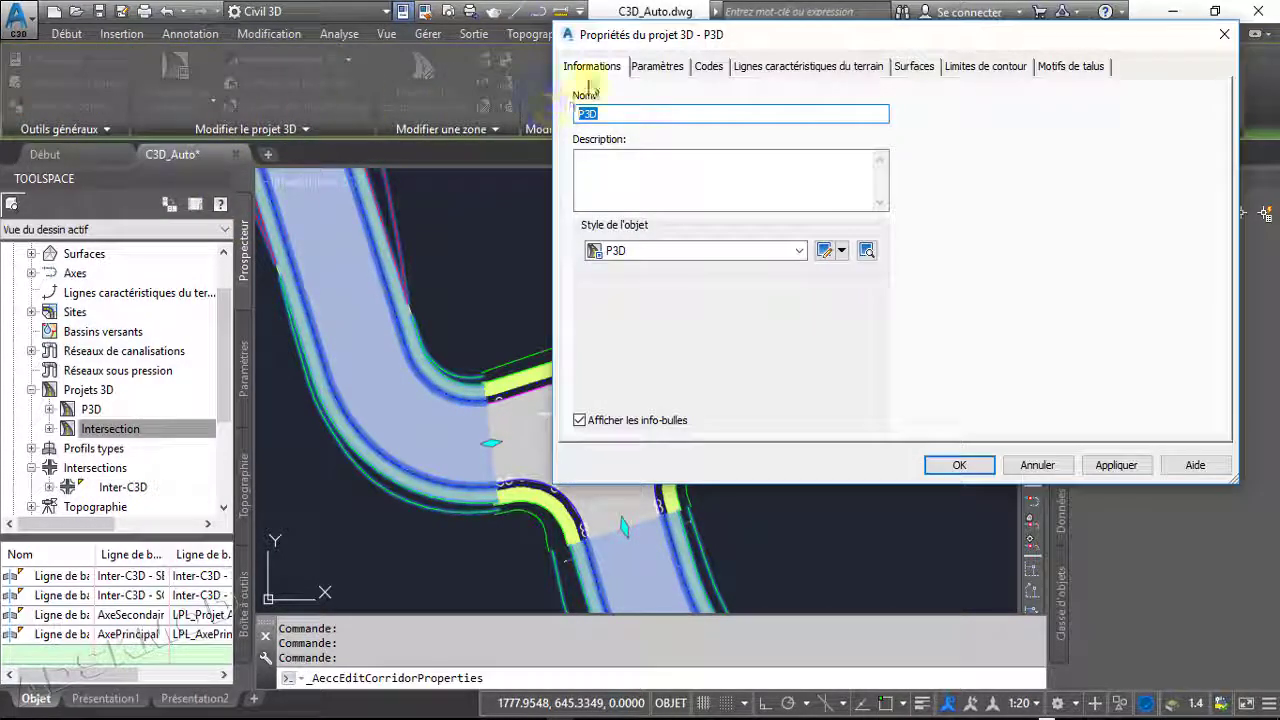
pyautogui.click(656, 66)
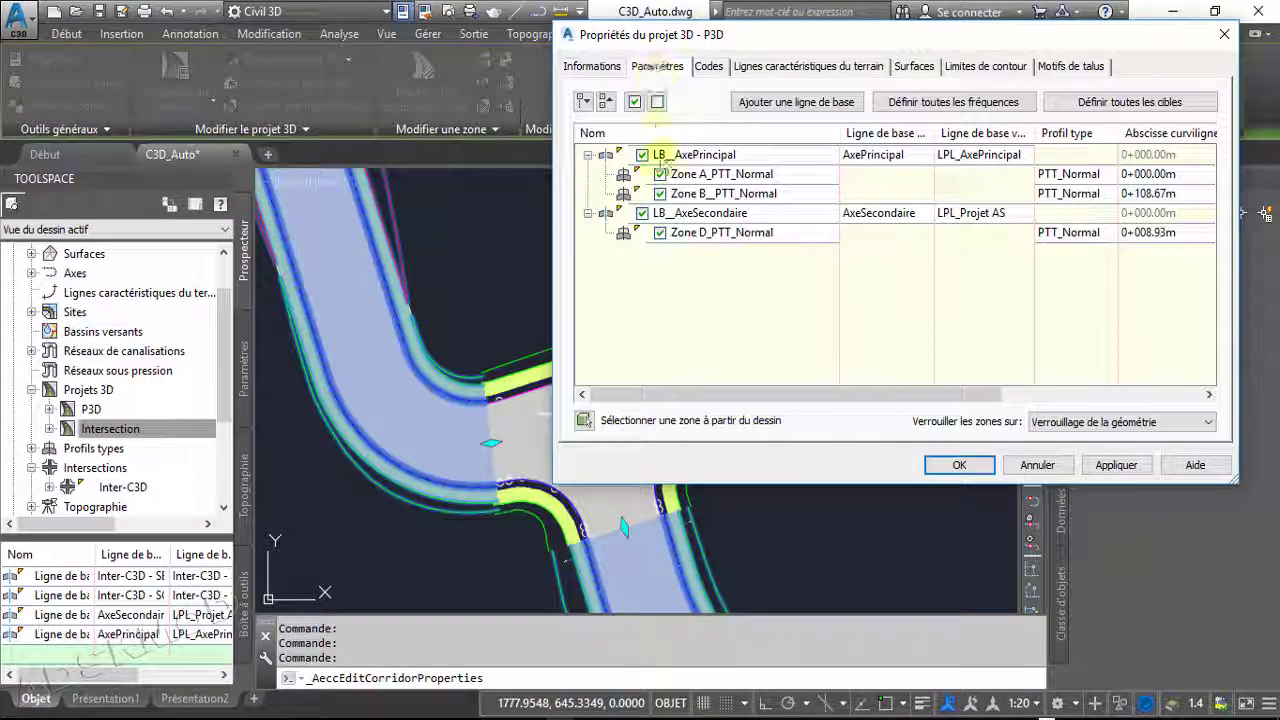
pyautogui.click(709, 66)
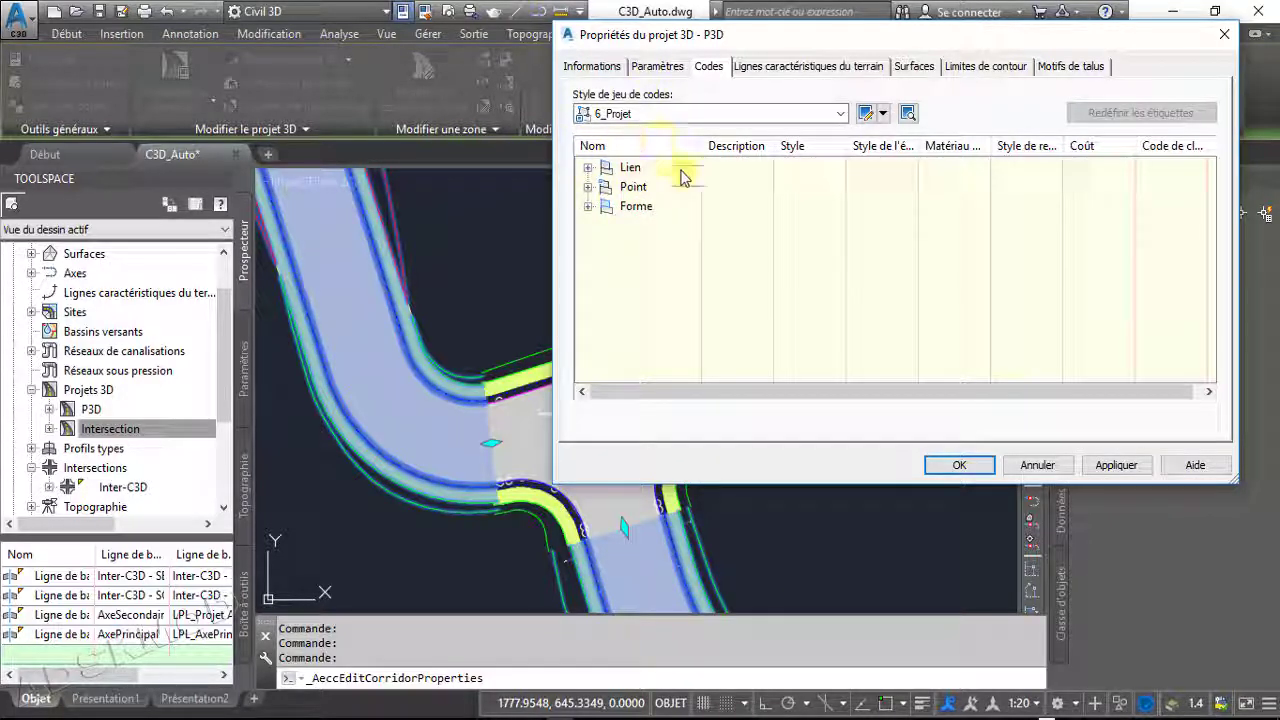
pyautogui.click(785, 68)
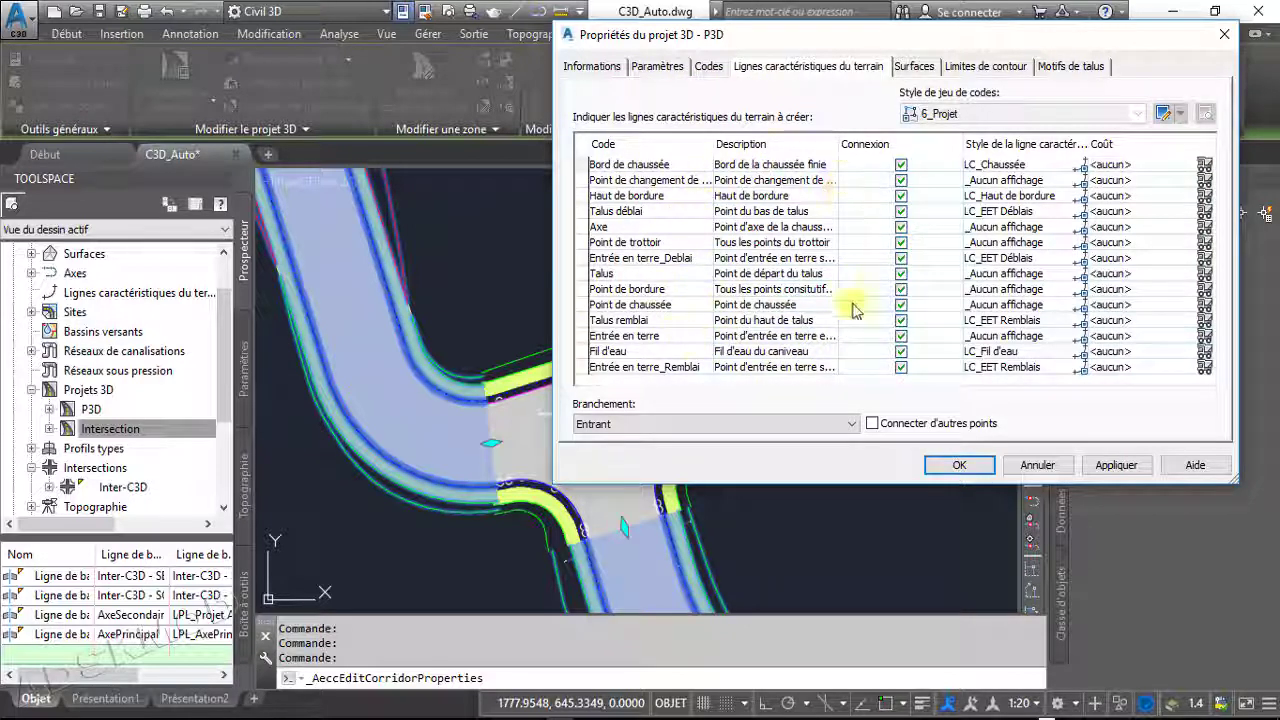
pyautogui.click(913, 67)
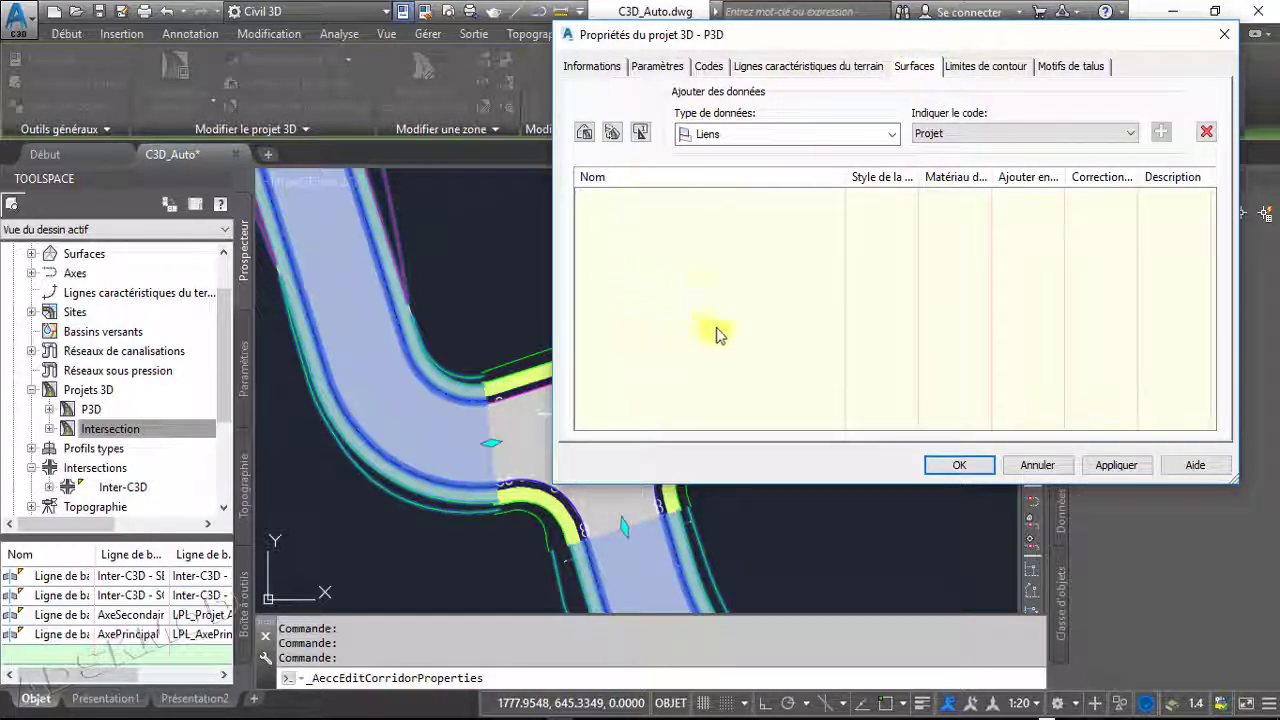
pyautogui.click(988, 70)
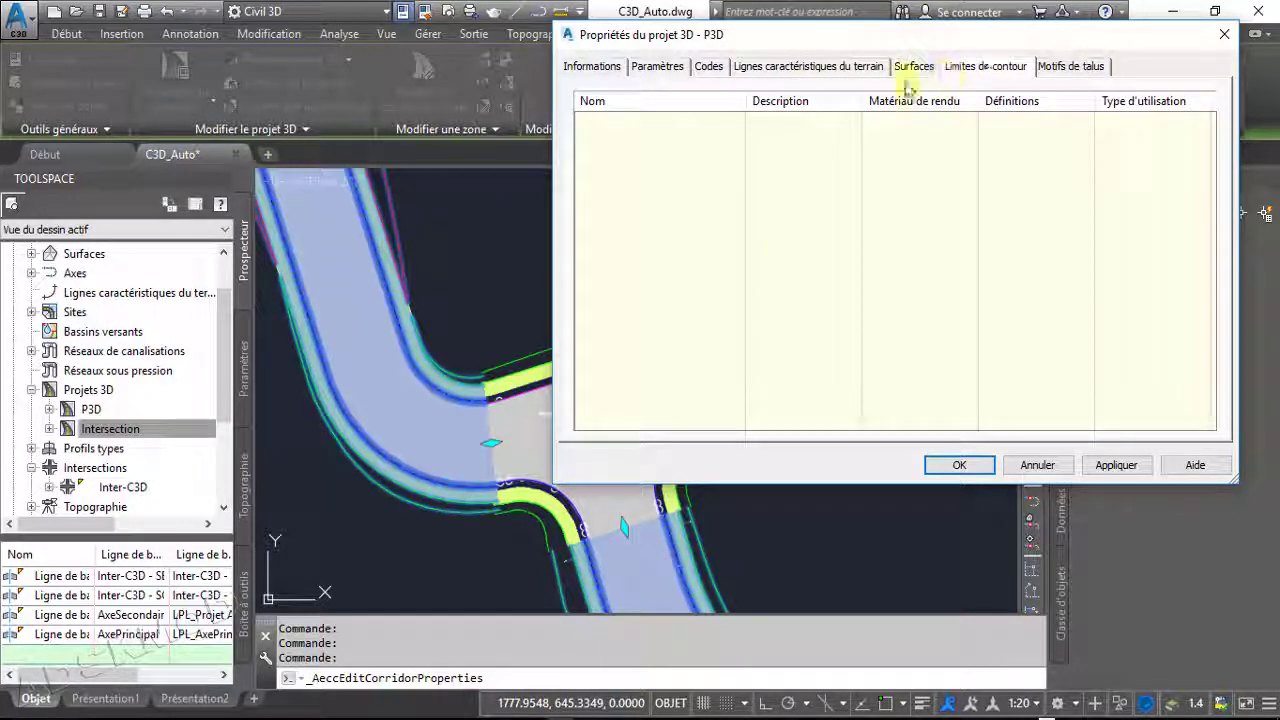
pyautogui.click(1068, 66)
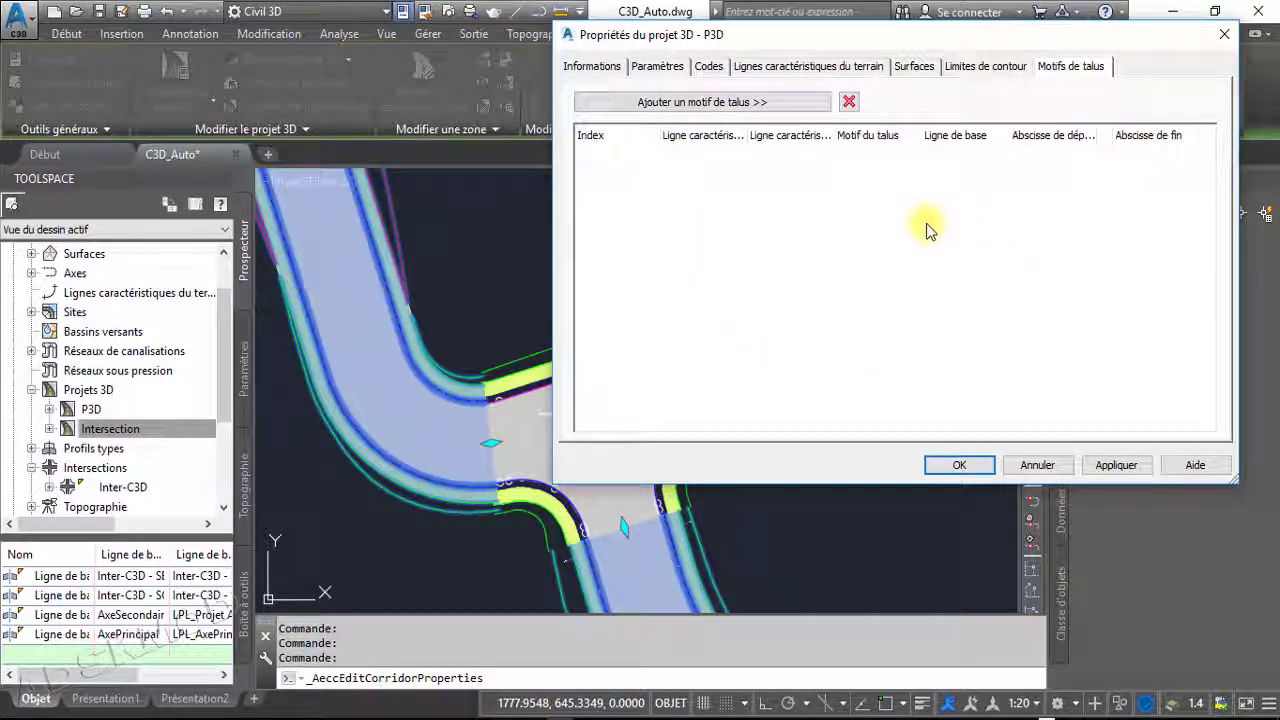
pyautogui.click(1040, 465)
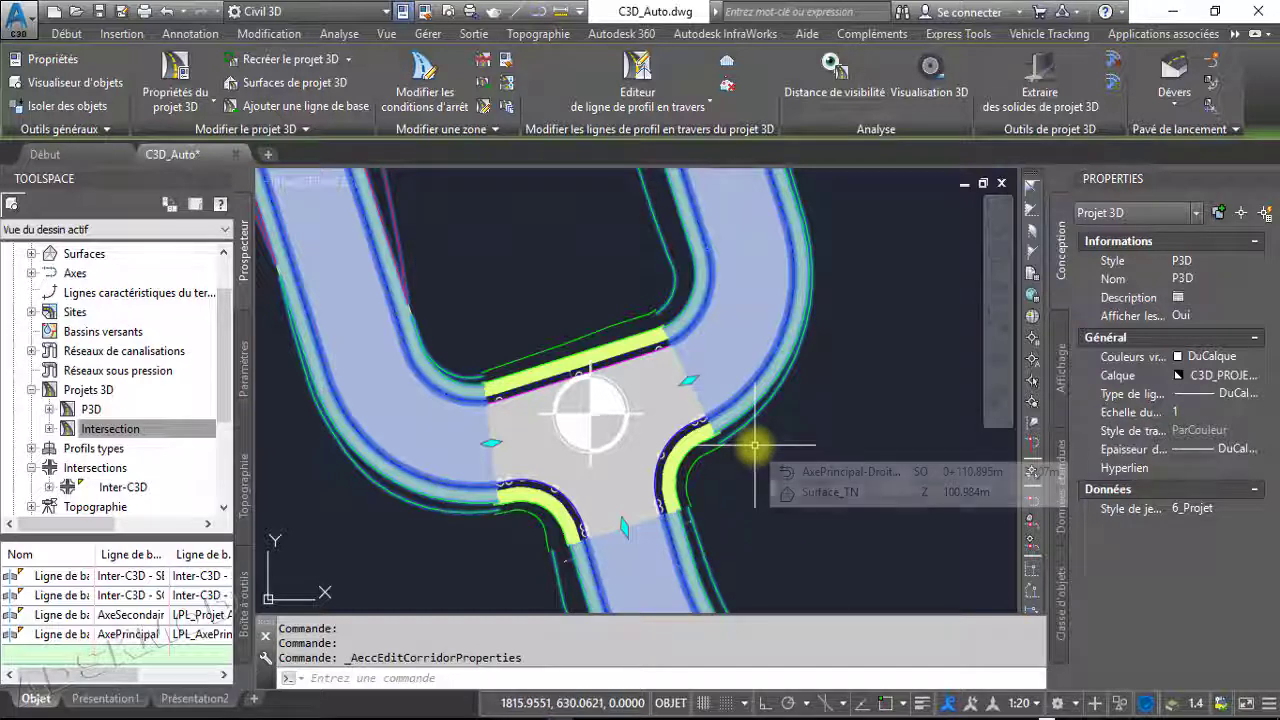
pyautogui.write('z')
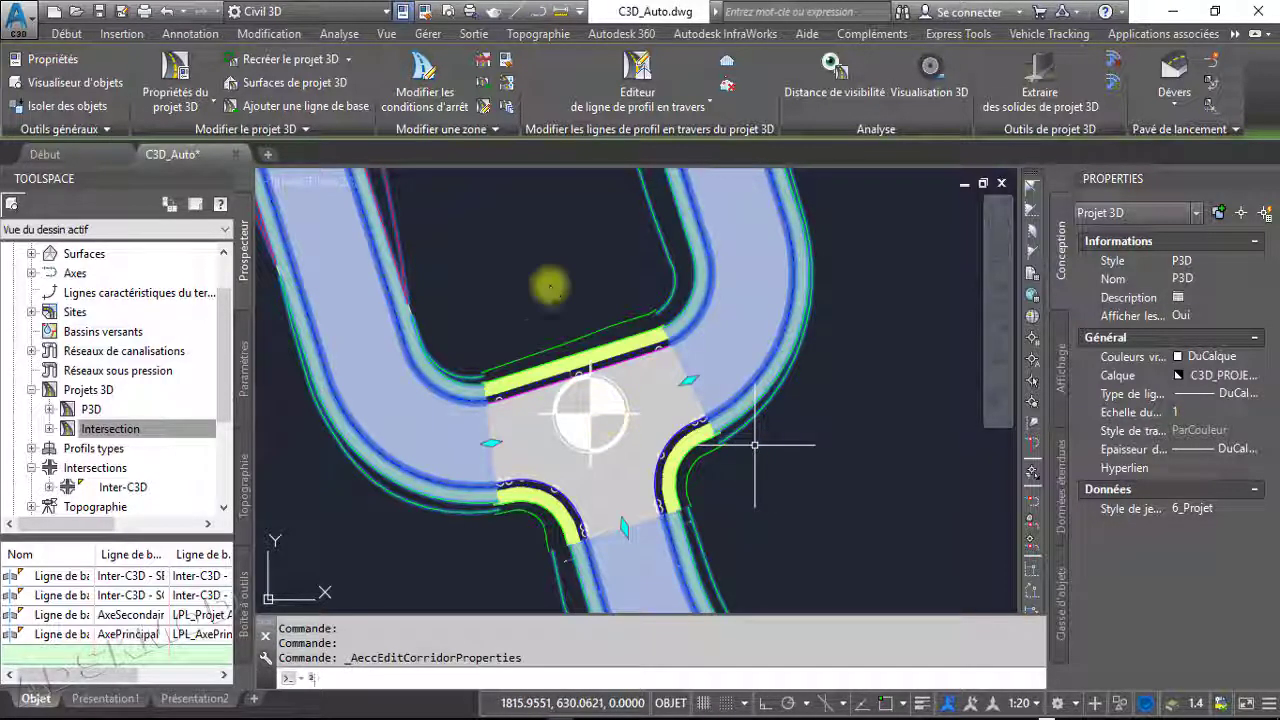
pyautogui.press('Escape')
pyautogui.click(517, 294)
# Look over the parallel road branches up to their far ends within the site boundary and back down to the intersection
pyautogui.scroll(-2, 490, 338)
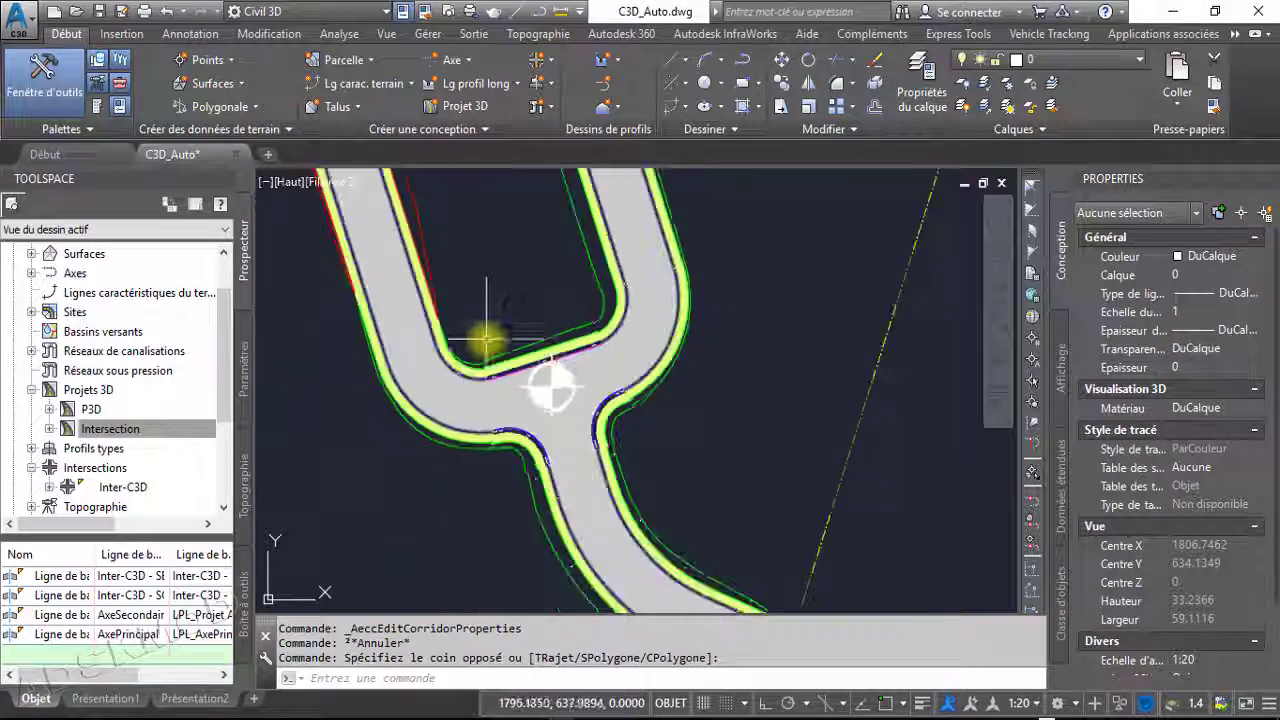
pyautogui.moveTo(486, 338); pyautogui.dragTo(591, 309, button='middle')
pyautogui.moveTo(536, 256); pyautogui.dragTo(565, 382, button='middle')
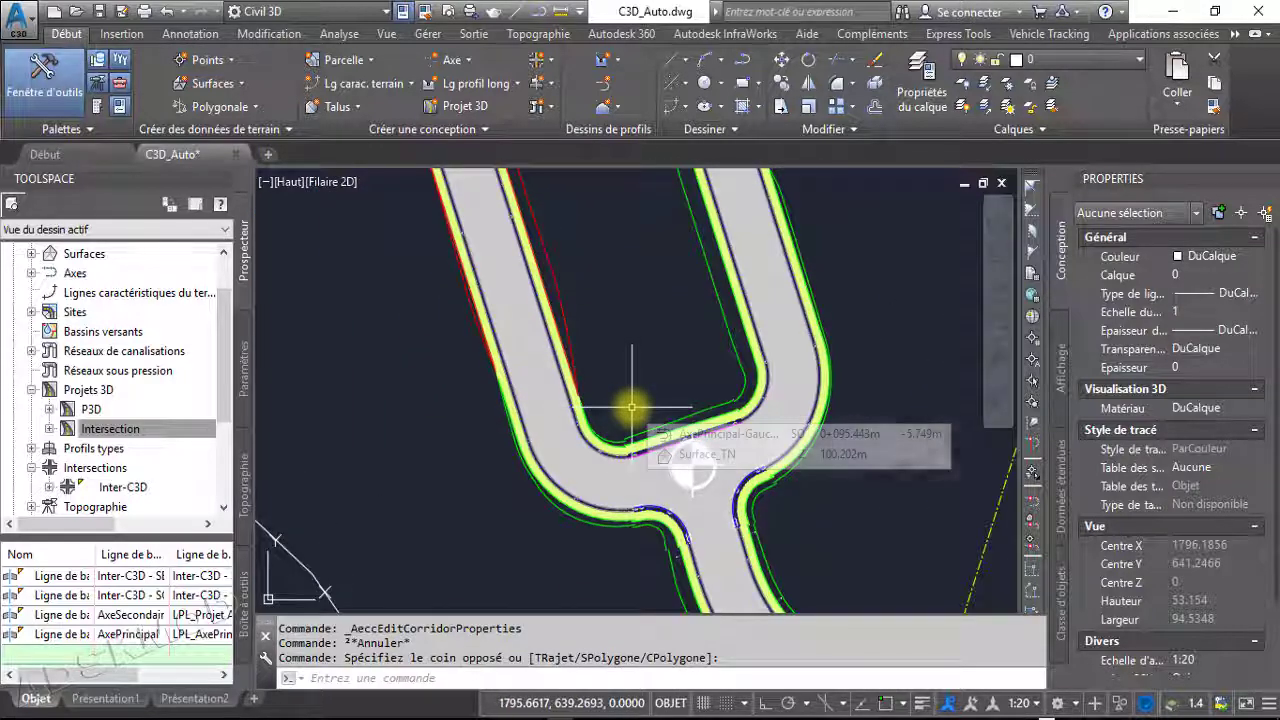
pyautogui.moveTo(634, 408); pyautogui.dragTo(572, 391, button='middle')
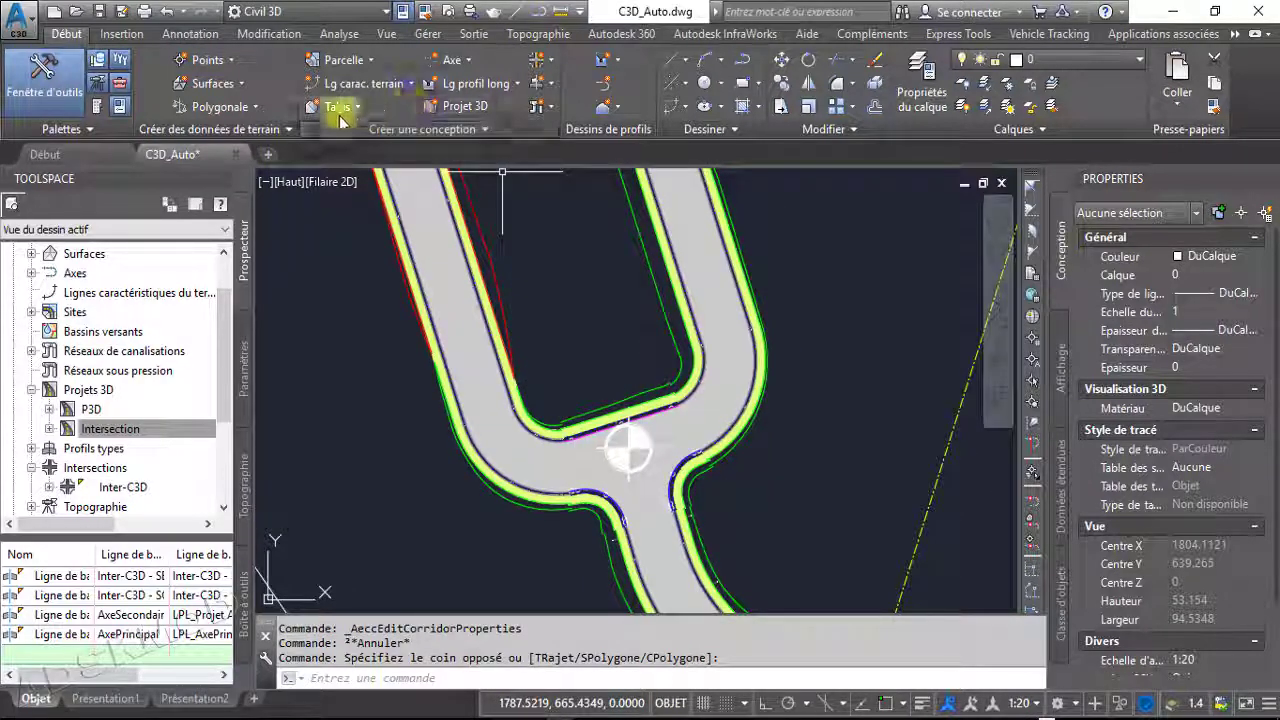
pyautogui.click(556, 112)
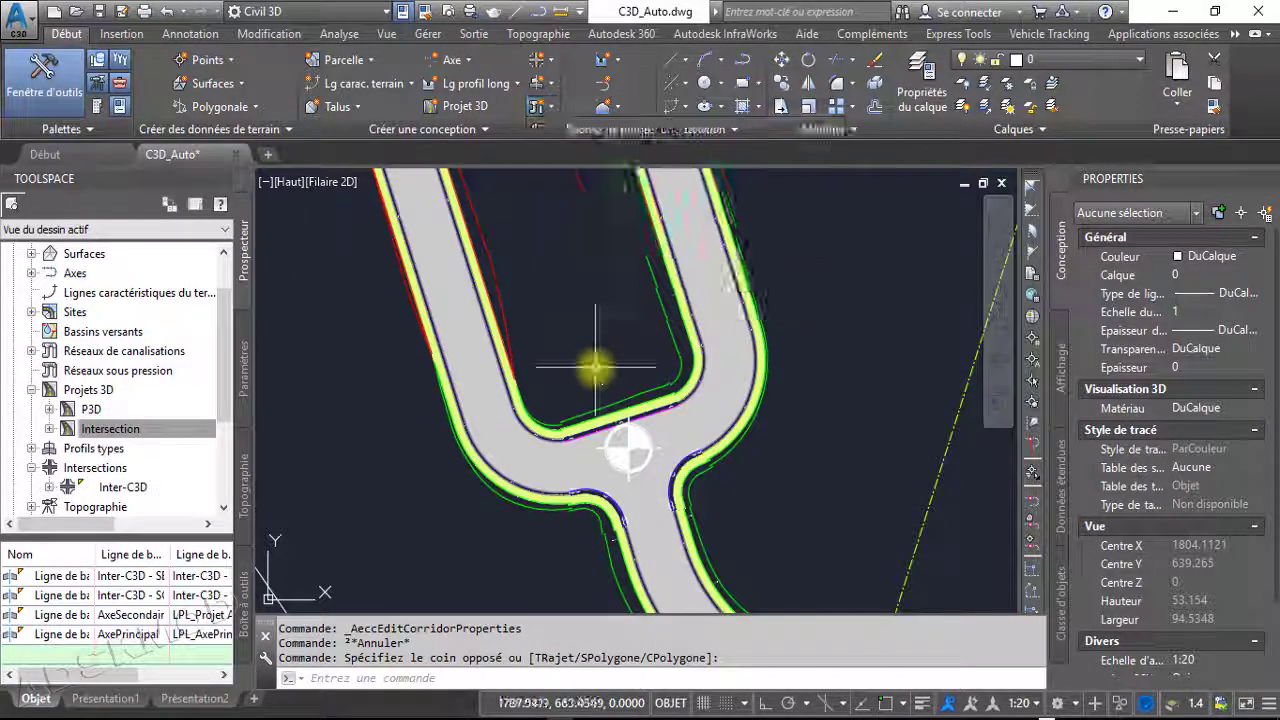
pyautogui.moveTo(553, 376)
pyautogui.mouseDown(button='middle')
pyautogui.moveTo(546, 309)
pyautogui.moveTo(671, 621)
pyautogui.mouseUp(button='middle')
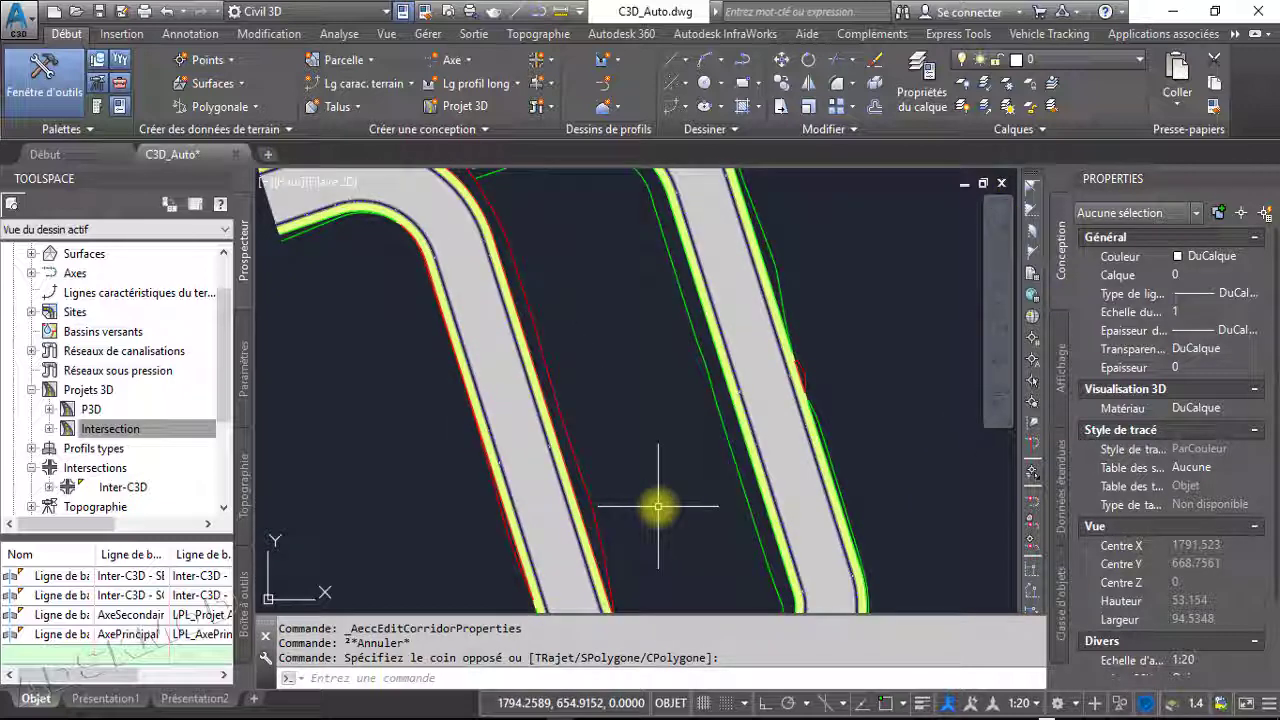
pyautogui.scroll(-4, 658, 506)
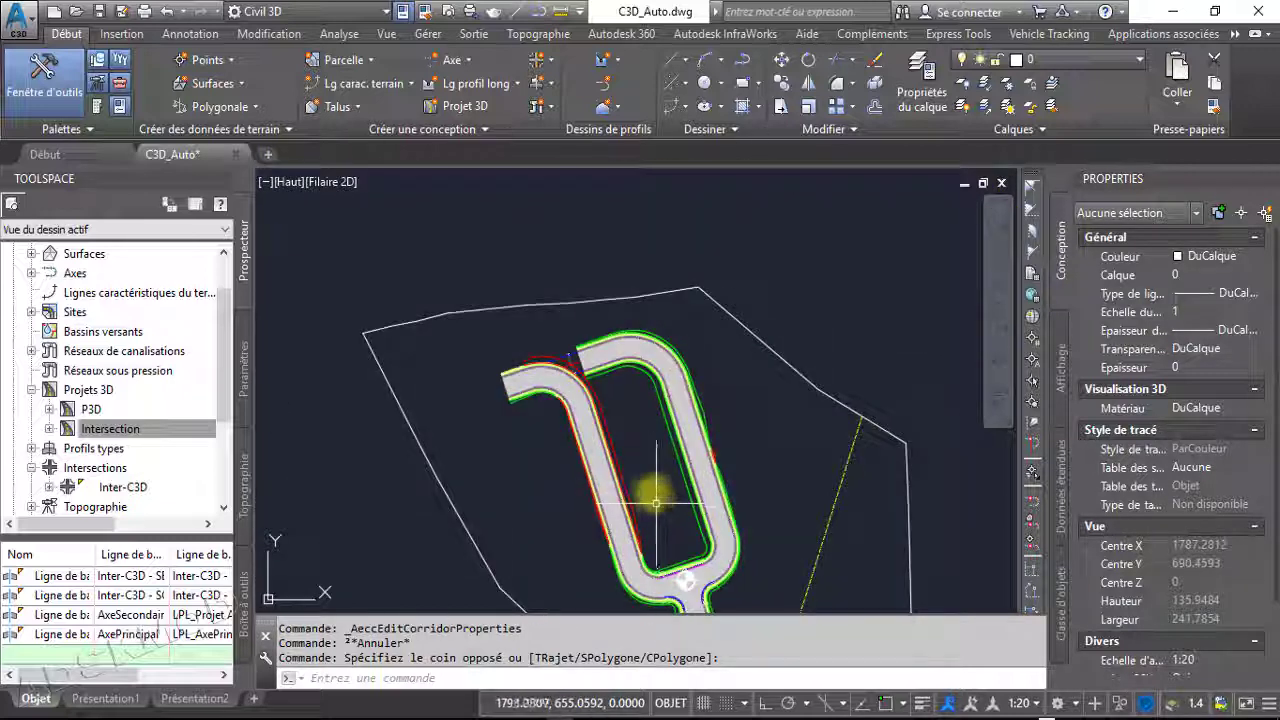
pyautogui.click(400, 84)
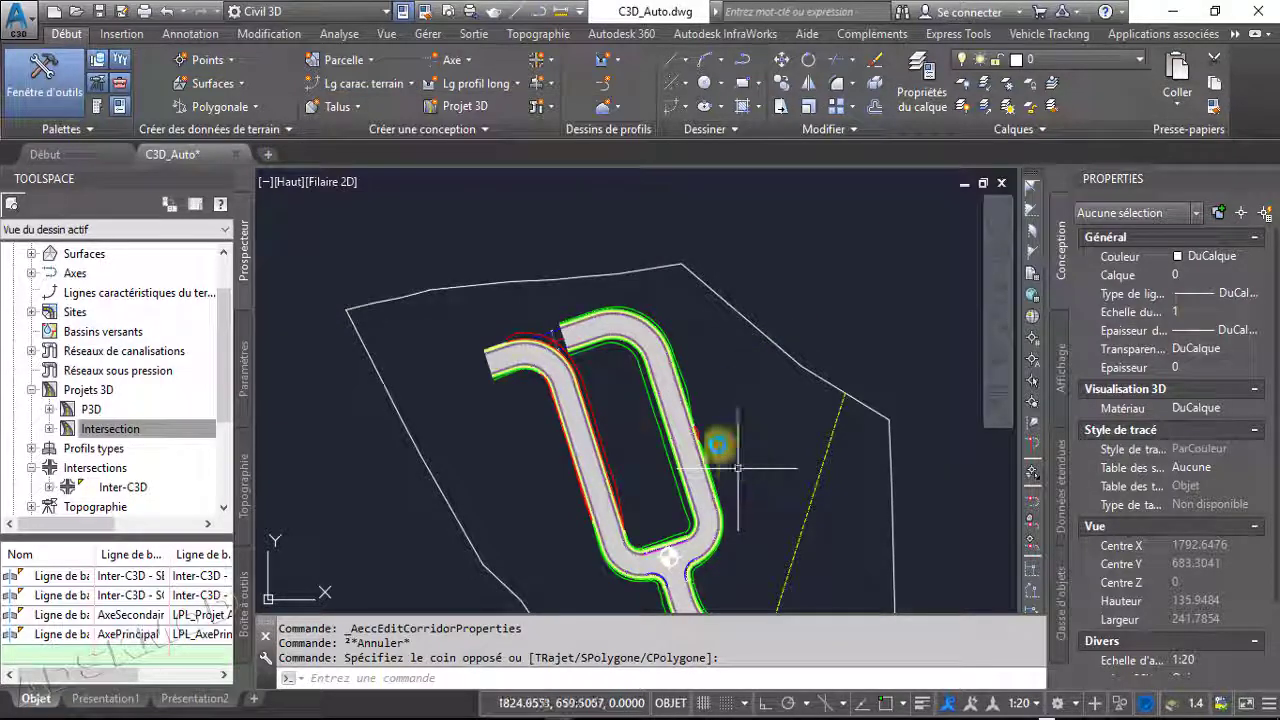
pyautogui.scroll(2, 738, 467)
pyautogui.scroll(2, 651, 420)
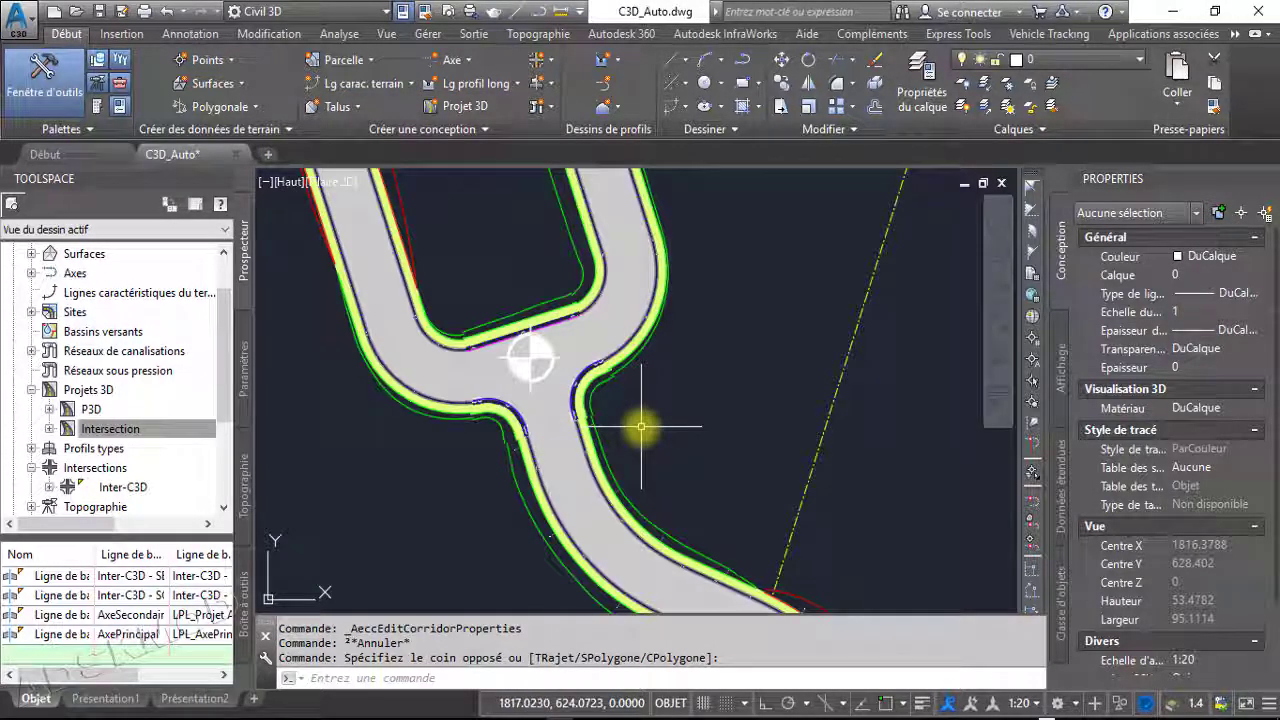
pyautogui.moveTo(641, 427); pyautogui.dragTo(667, 323, button='middle')
pyautogui.moveTo(667, 323)
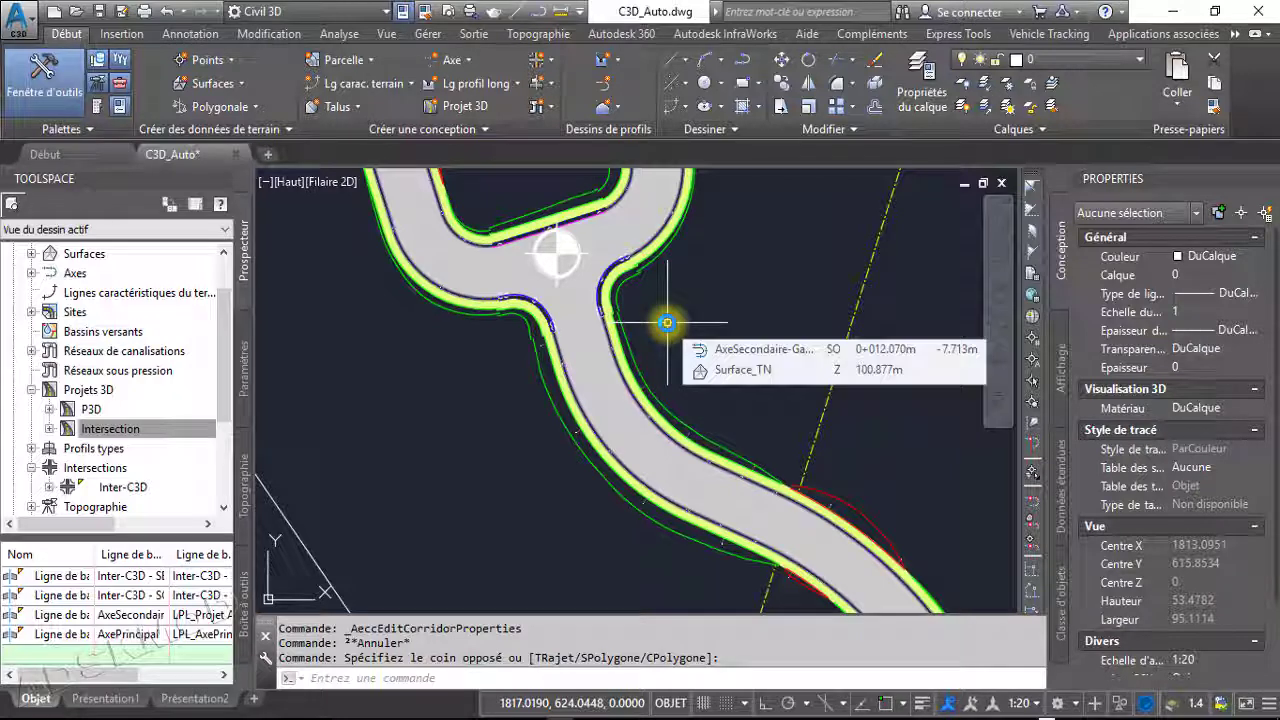